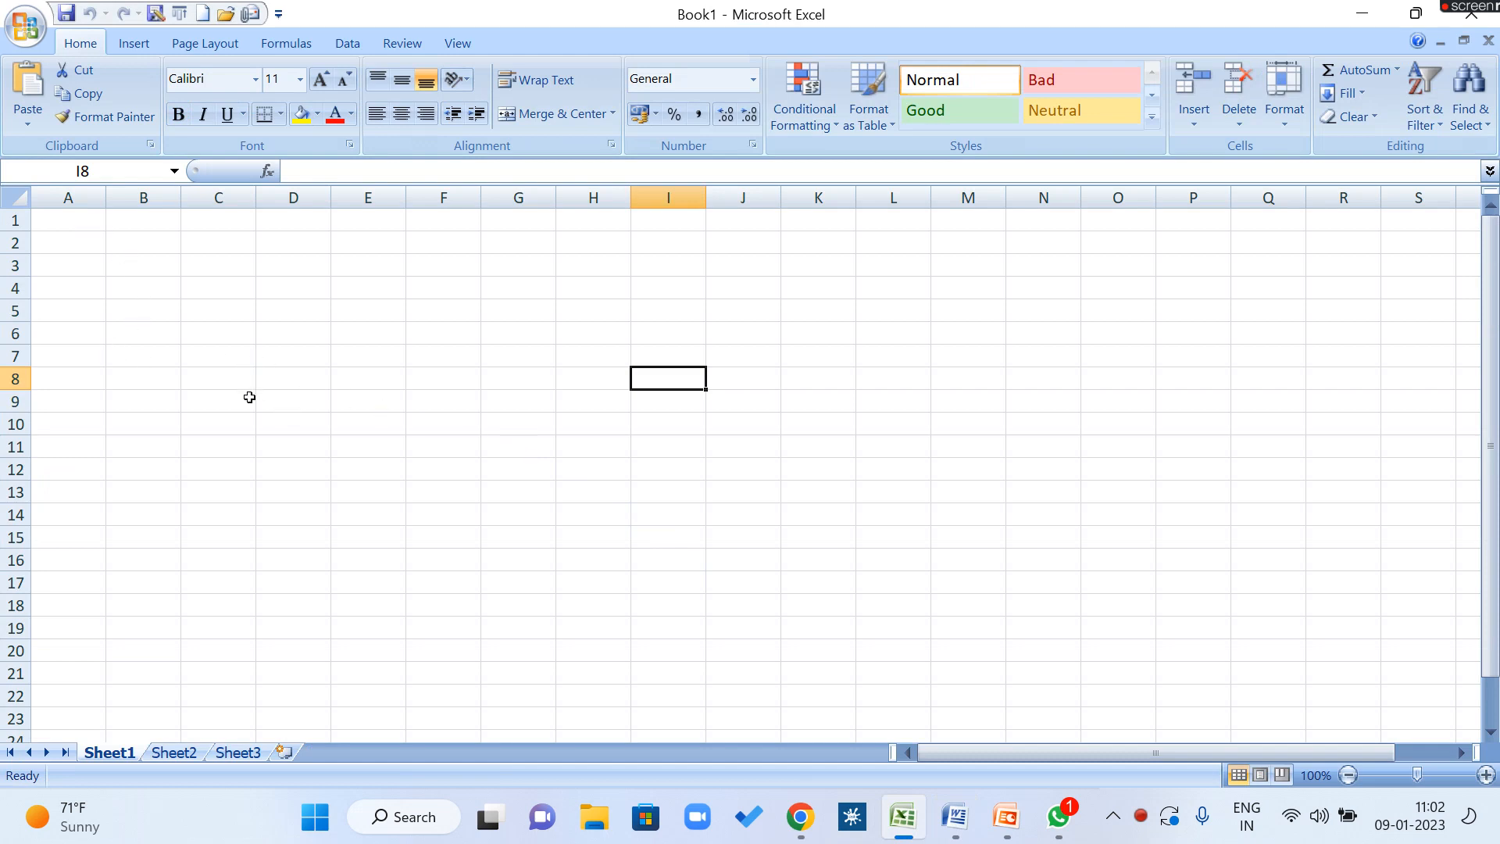
Step: Enter the column headings NAME, PRODUCT and SALES in cells A1 to C1
left_click(80, 217)
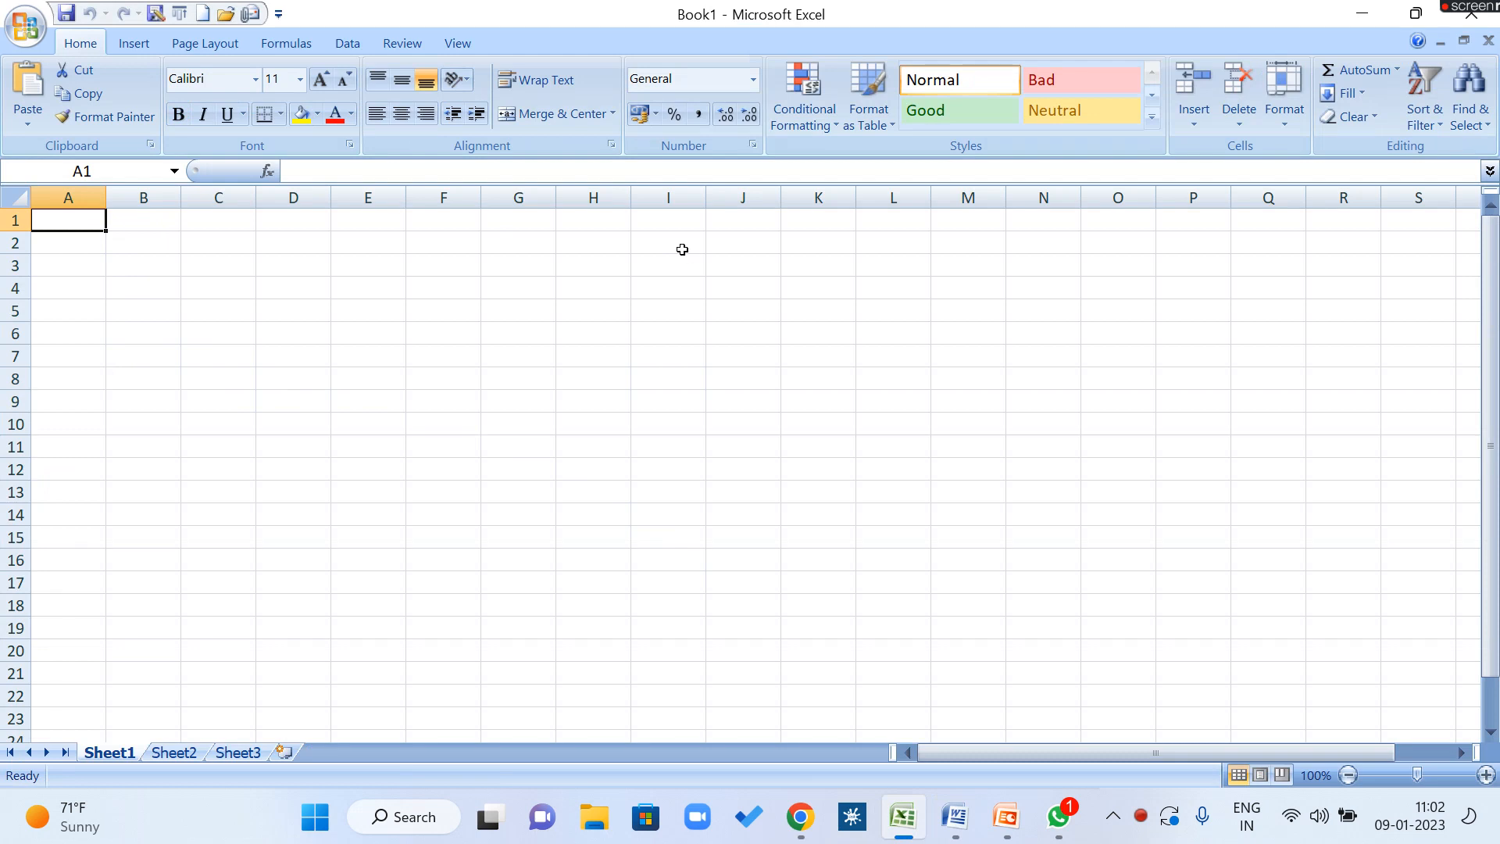
type("S")
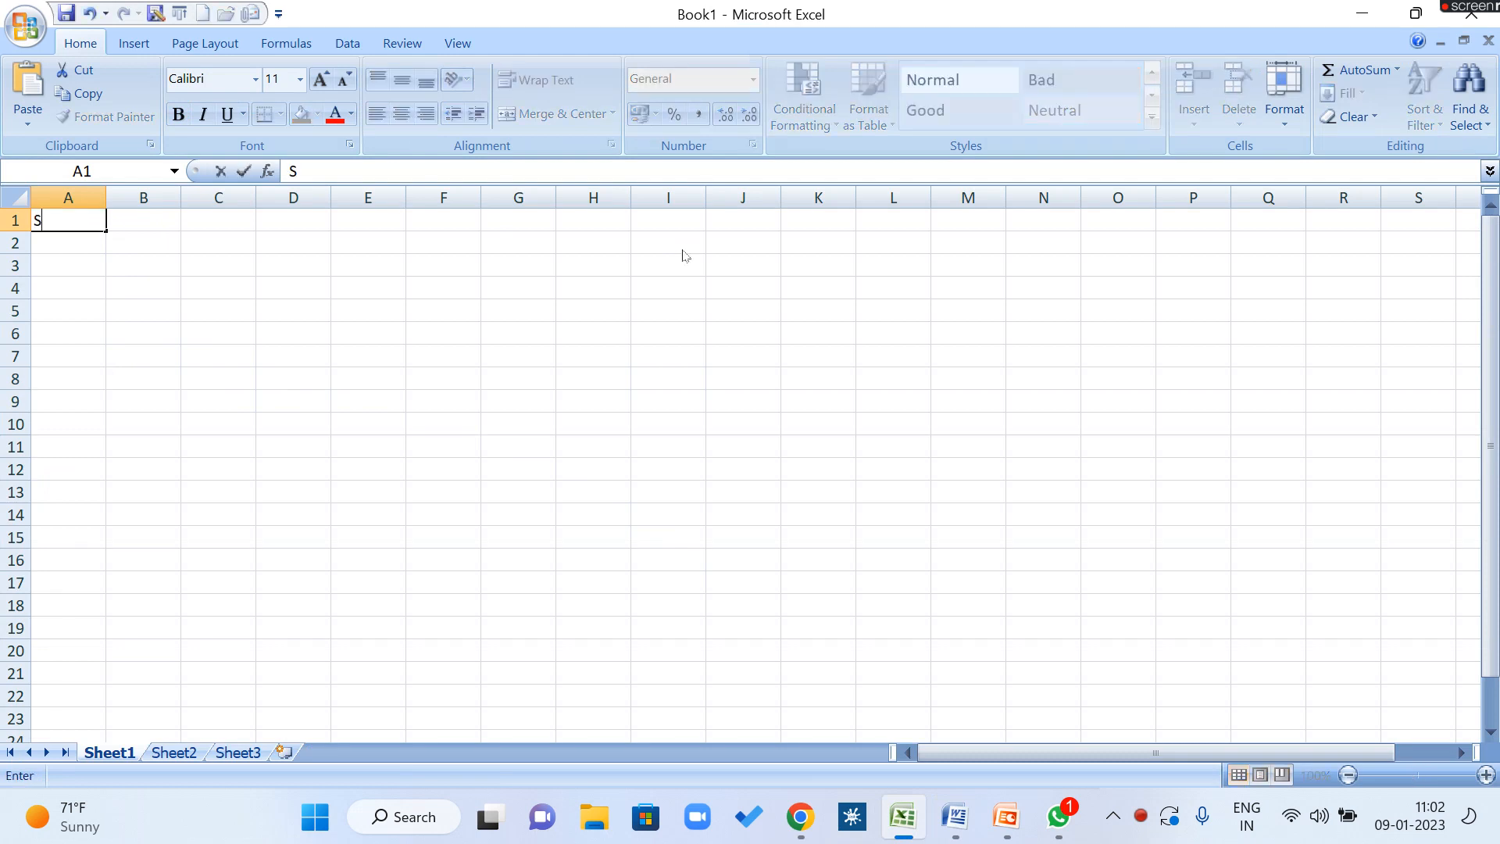
key("BackSpace")
type("NAME")
key("Tab")
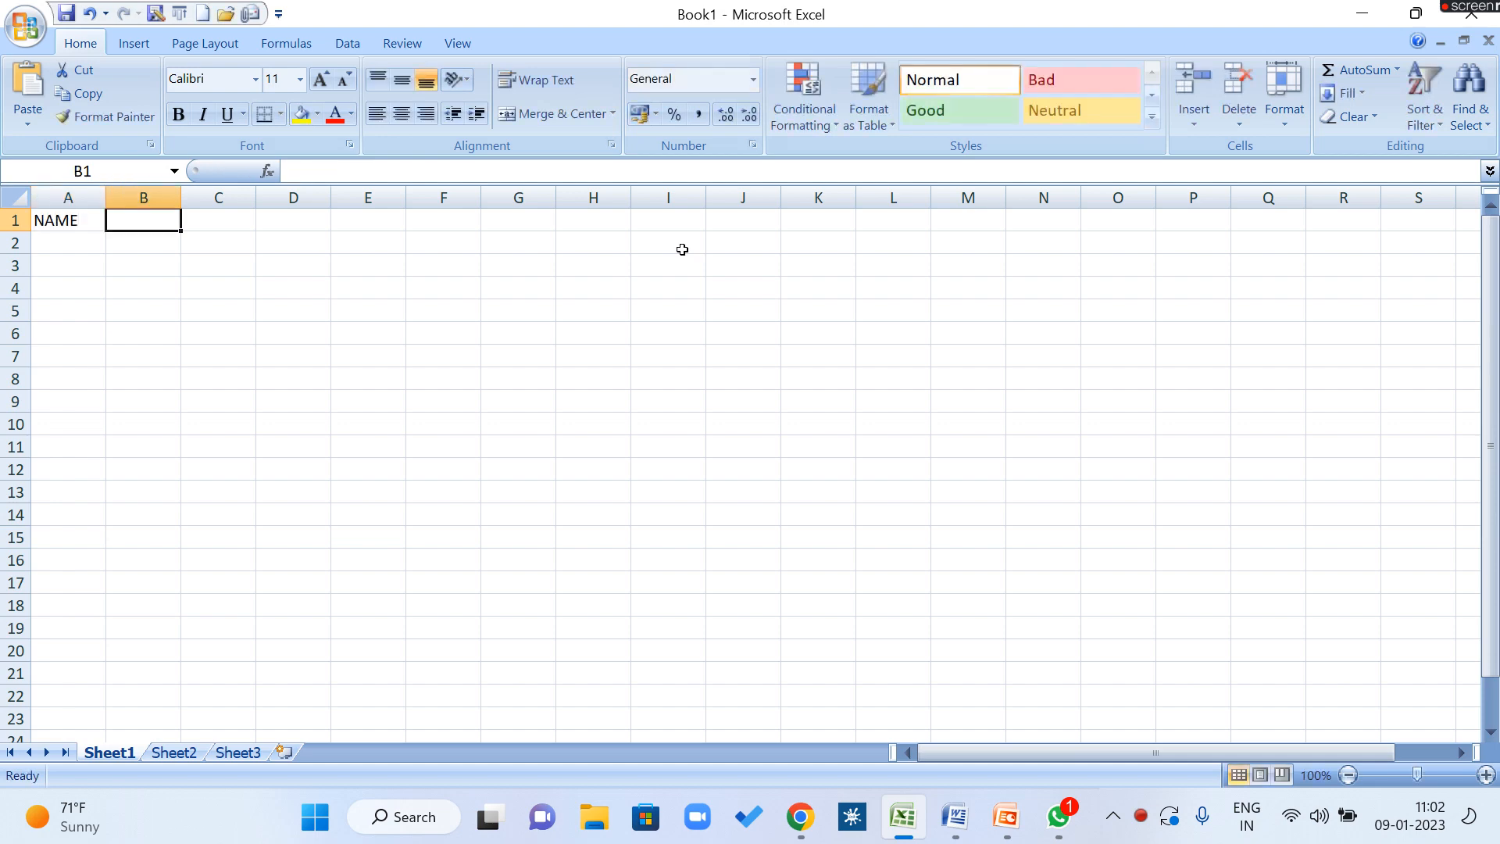
type("PRODUCT")
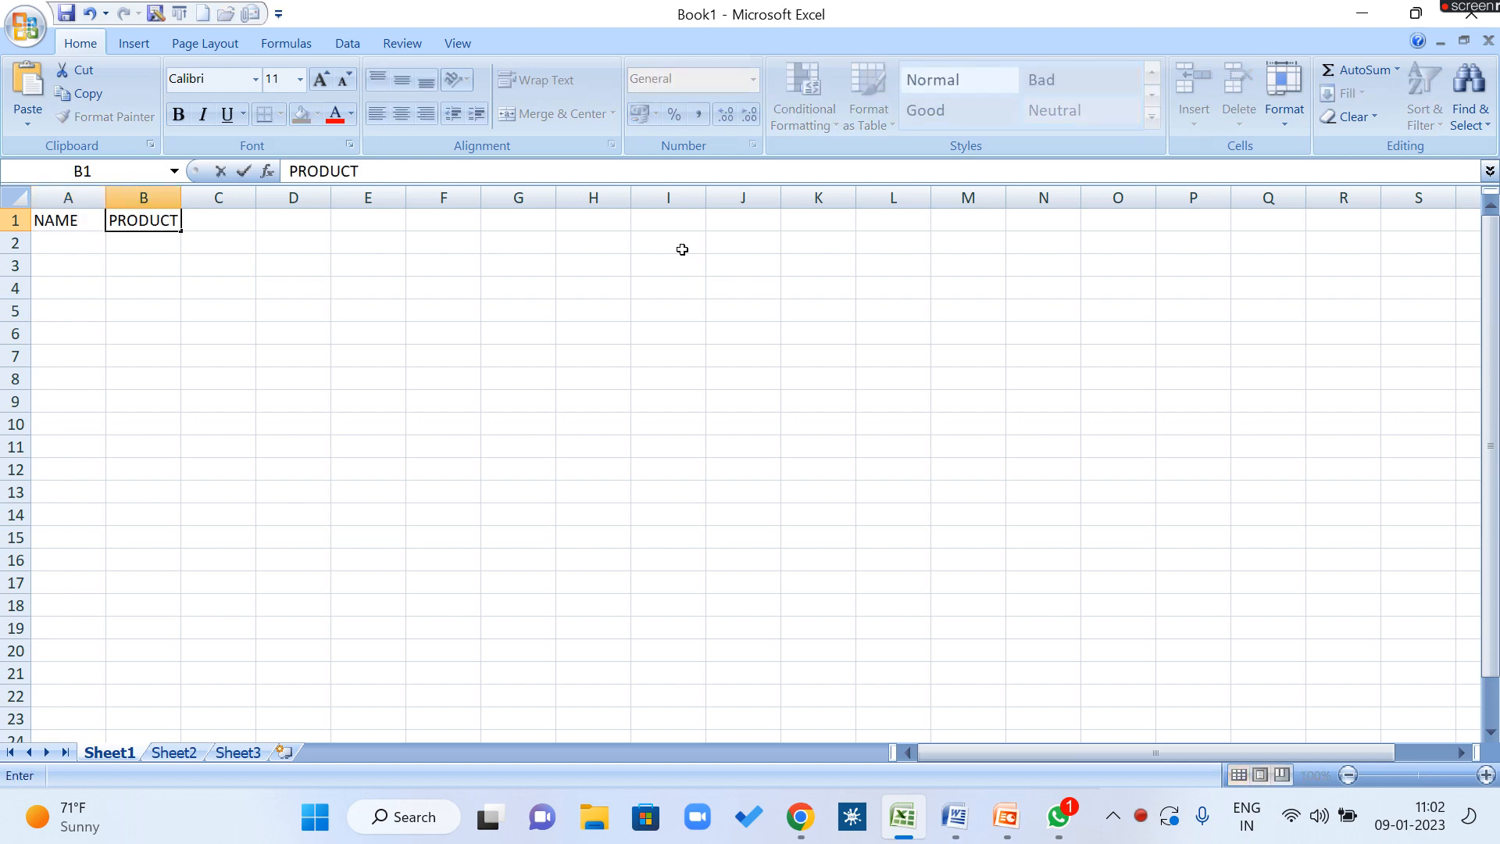
key("Tab")
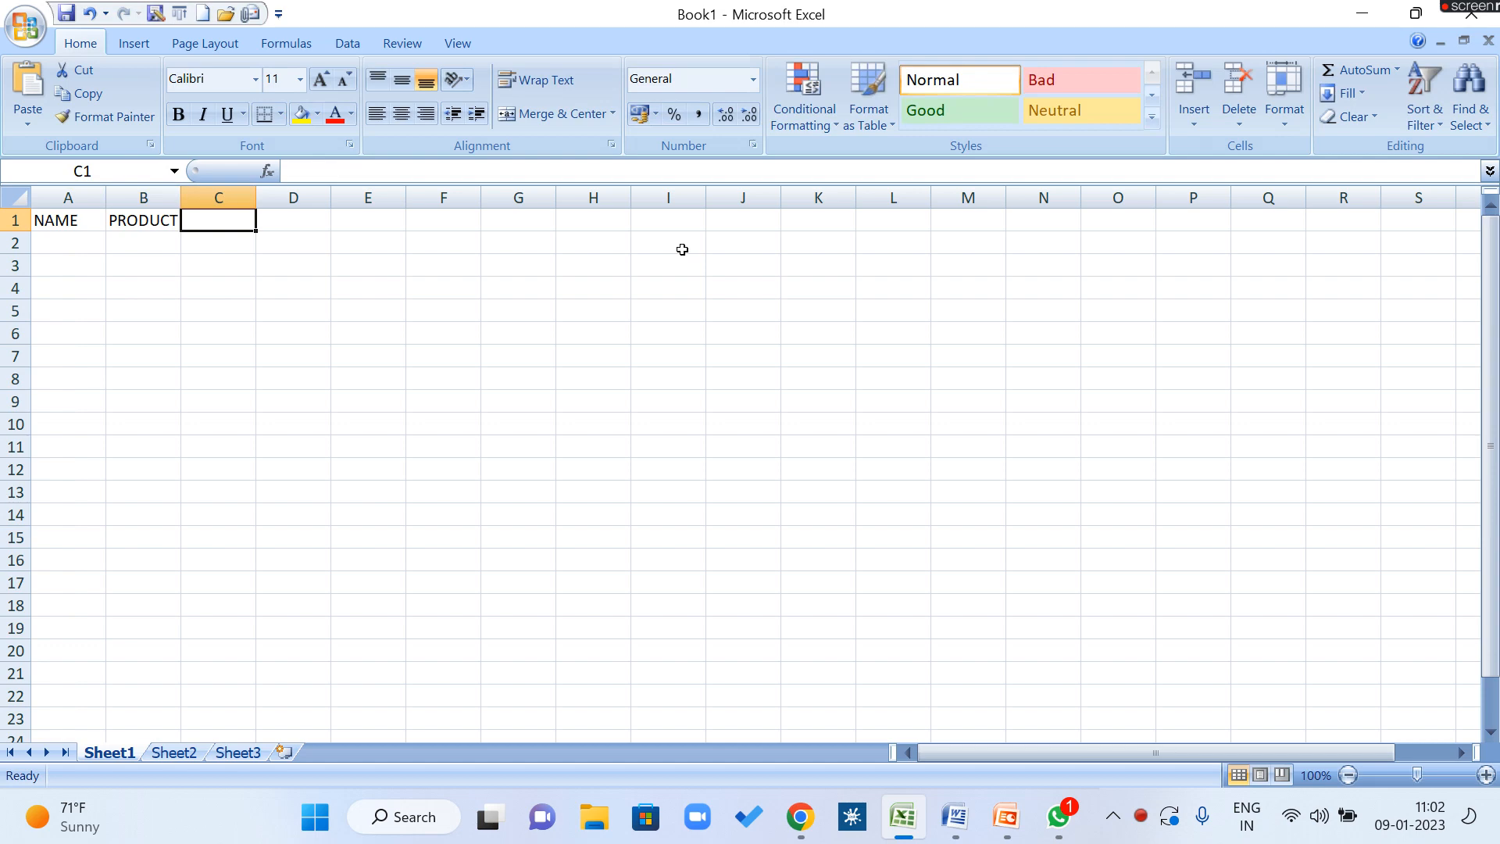
type("SALES")
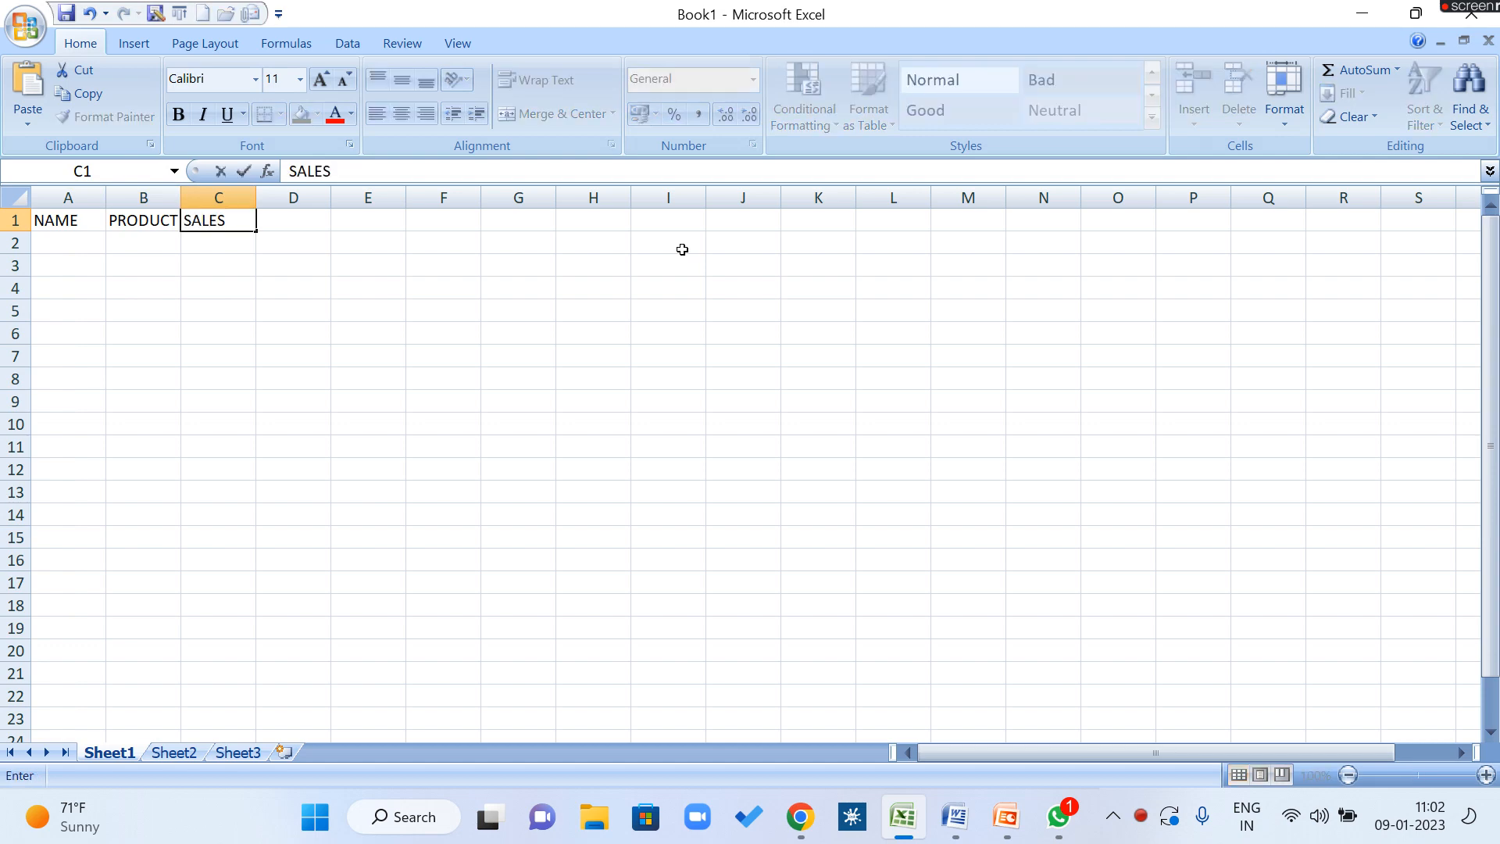
key("Tab")
key("Return")
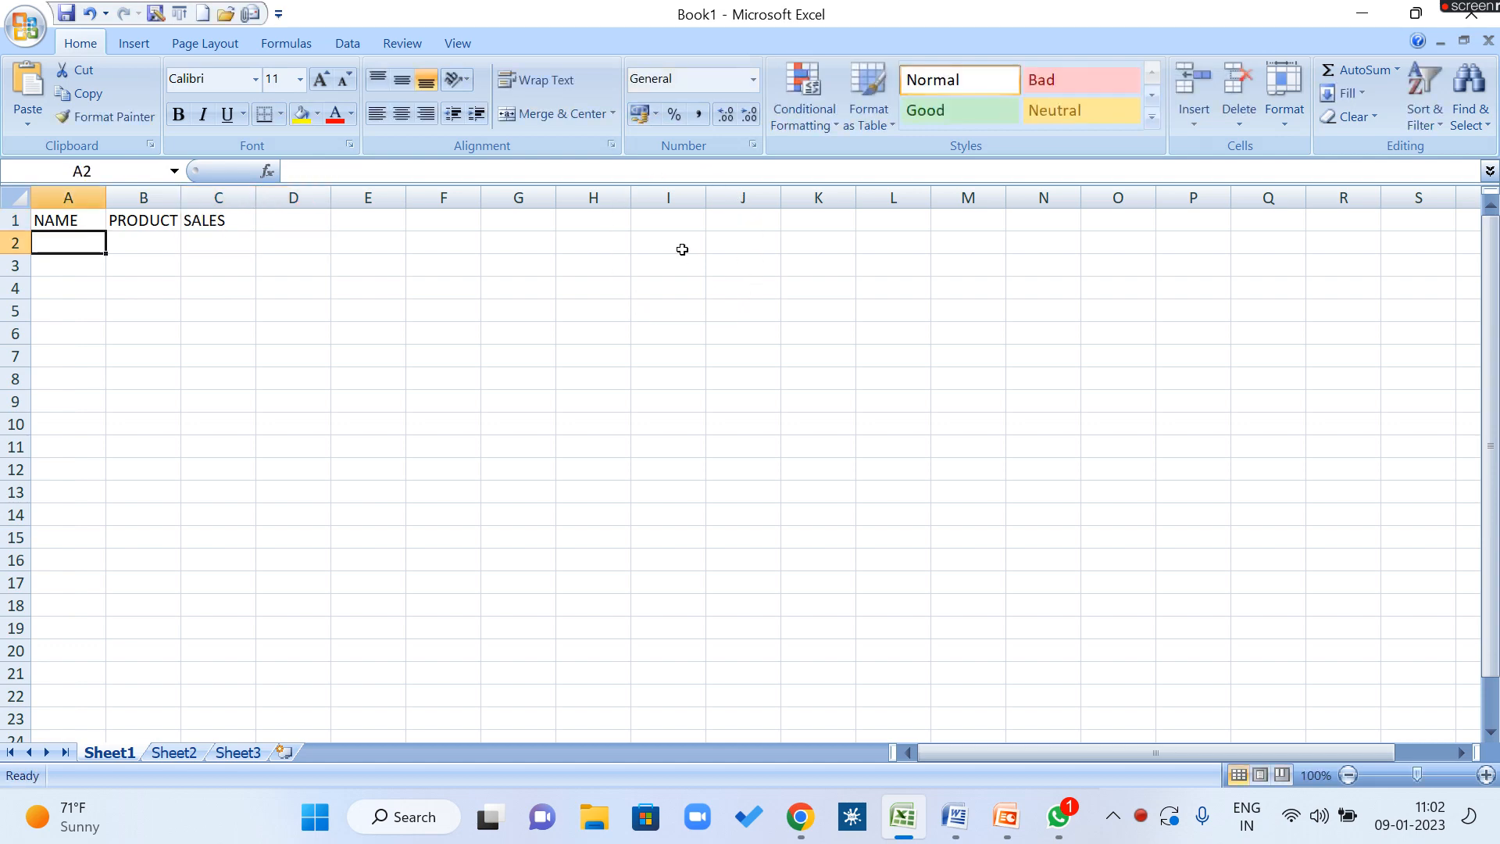
Step: Enter the first two people's names under the NAME heading, in cells A2 and A3
type("AS")
key("BackSpace")
type("\\TRI")
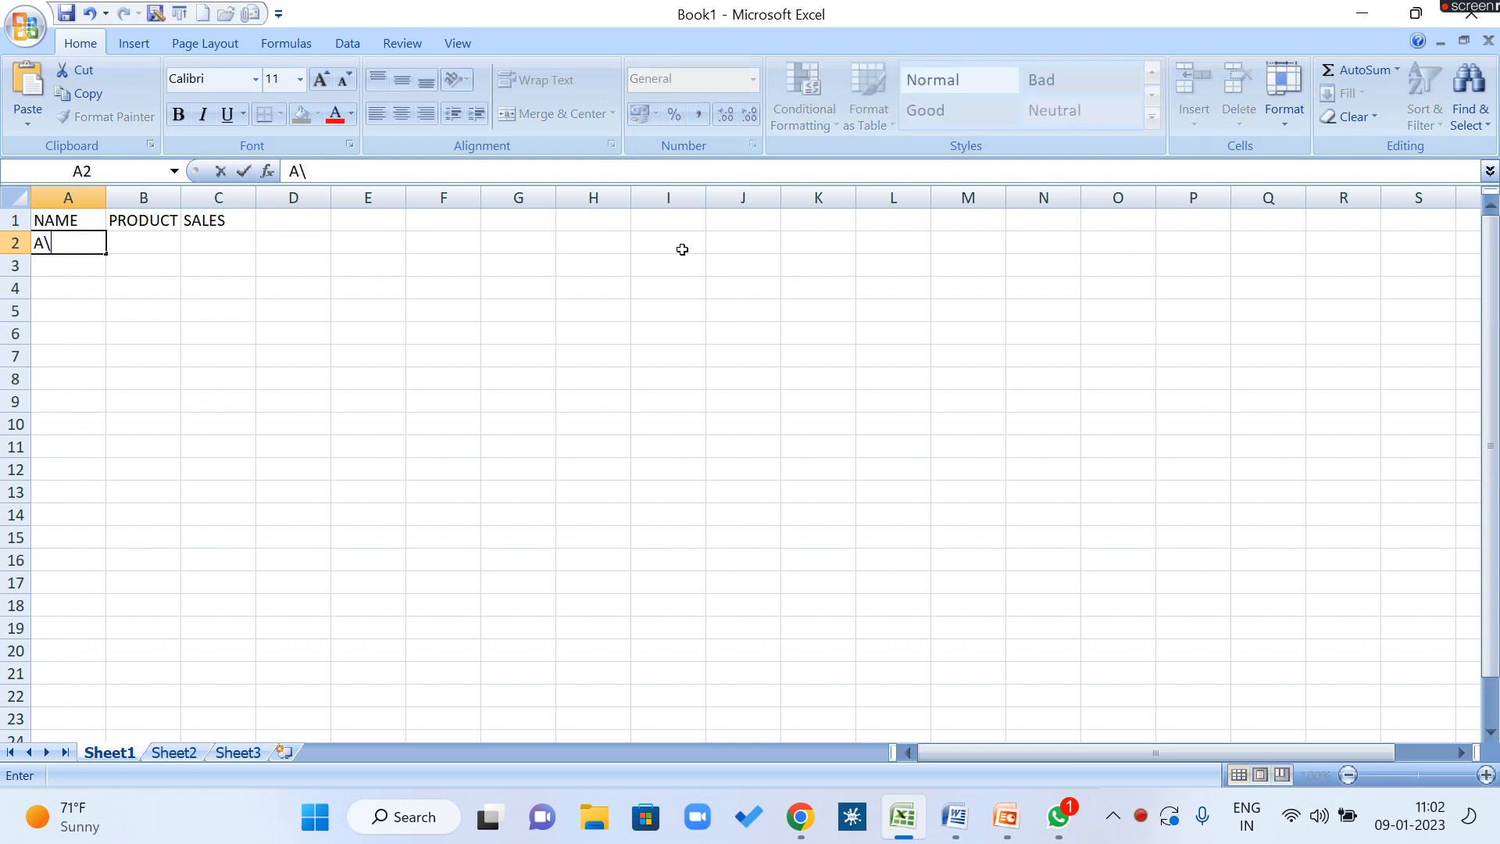
key("BackSpace")
key("BackSpace")
key("BackSpace")
key("BackSpace")
type("TIF")
key("Return")
type("AZAM")
key("Return")
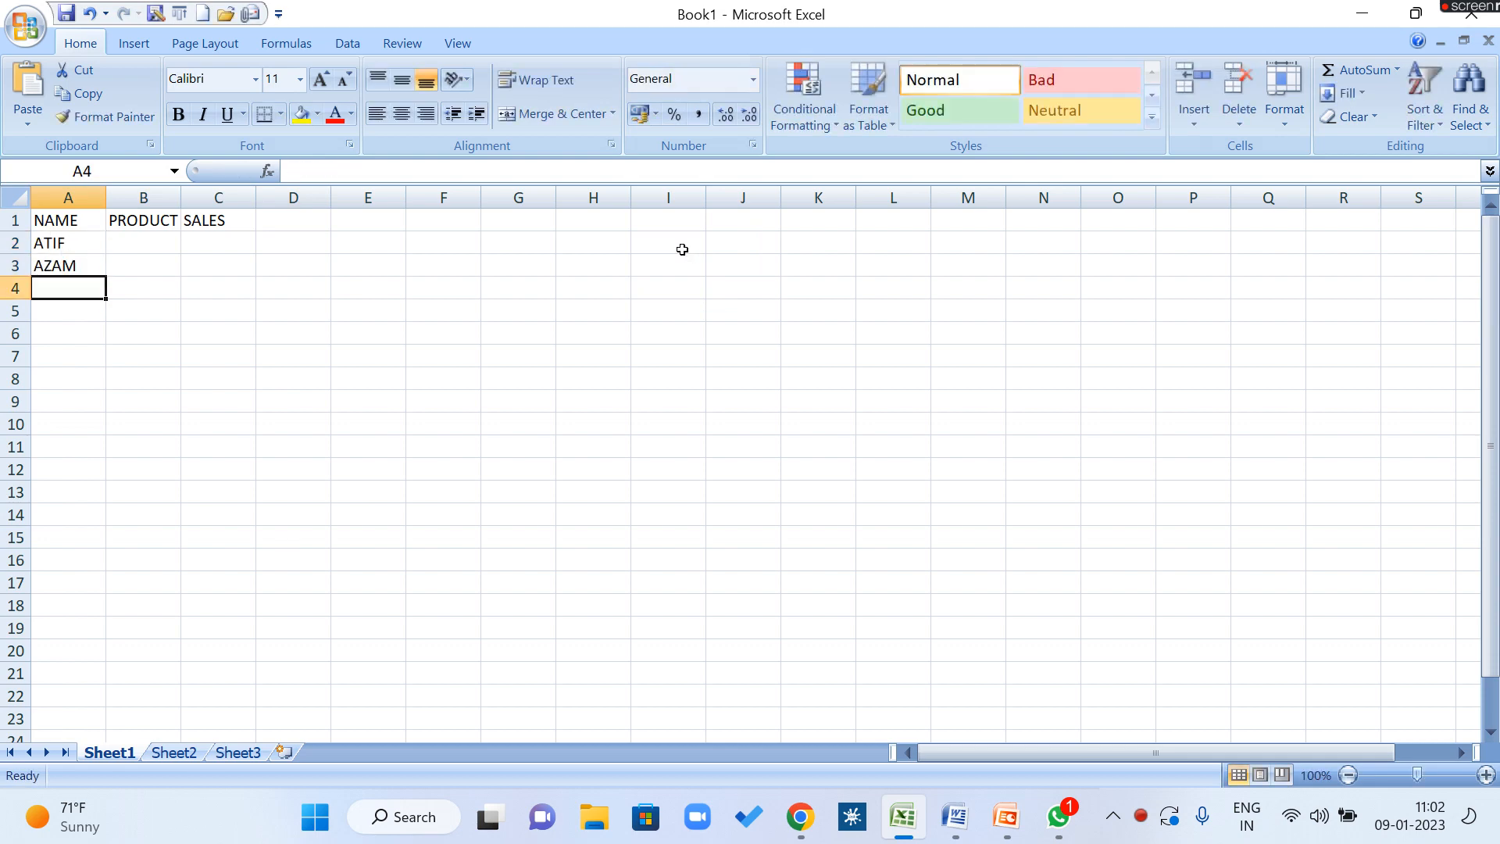
Step: Complete the NAME list with four more people's names in cells A4 to A7
type("SURYA")
key("Return")
type("SHANKA")
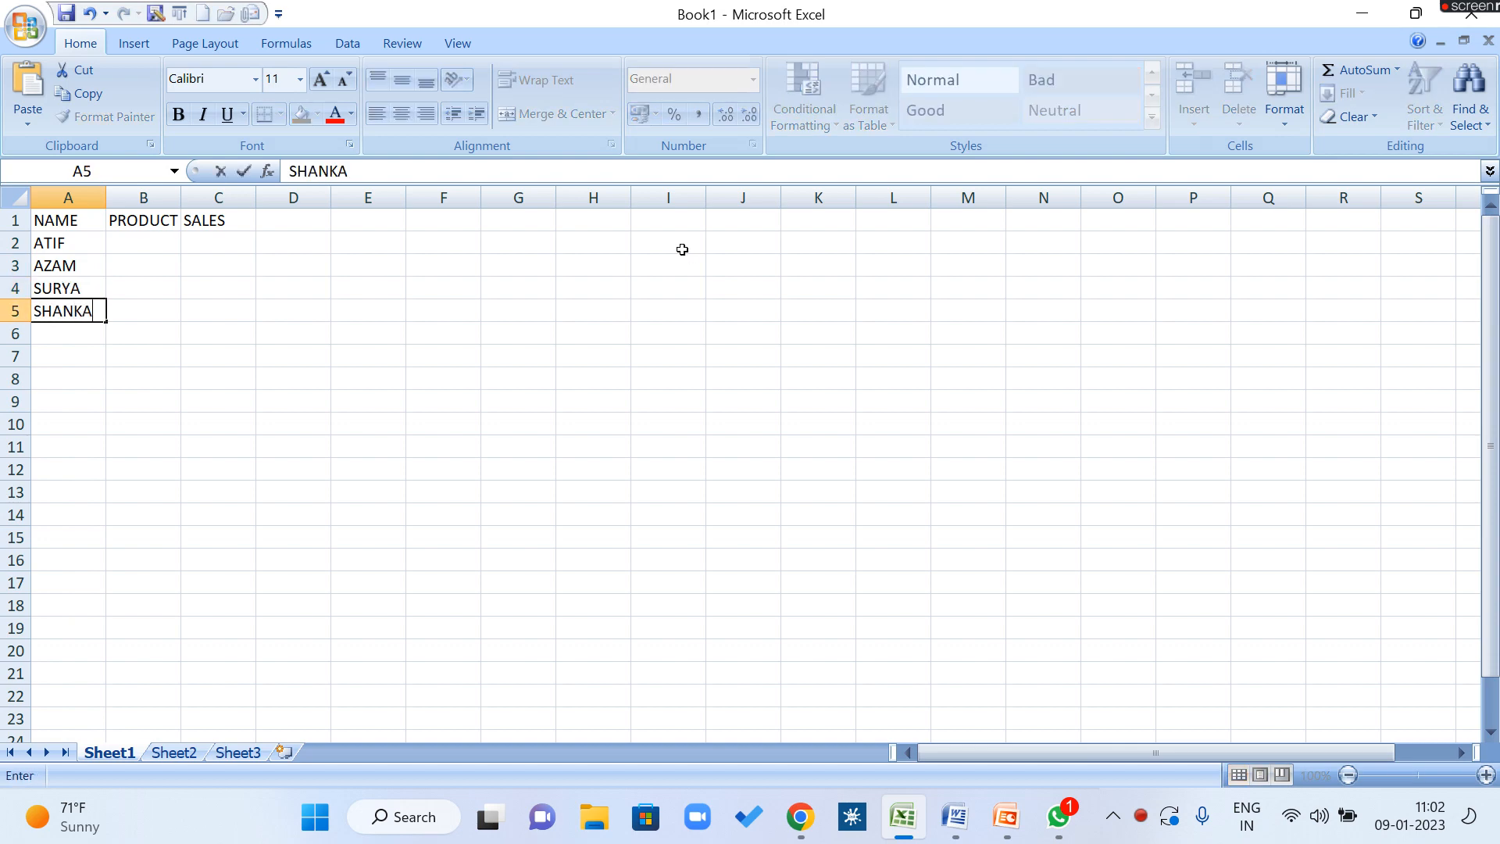
key("BackSpace")
type("AR")
key("Return")
type("MAHE")
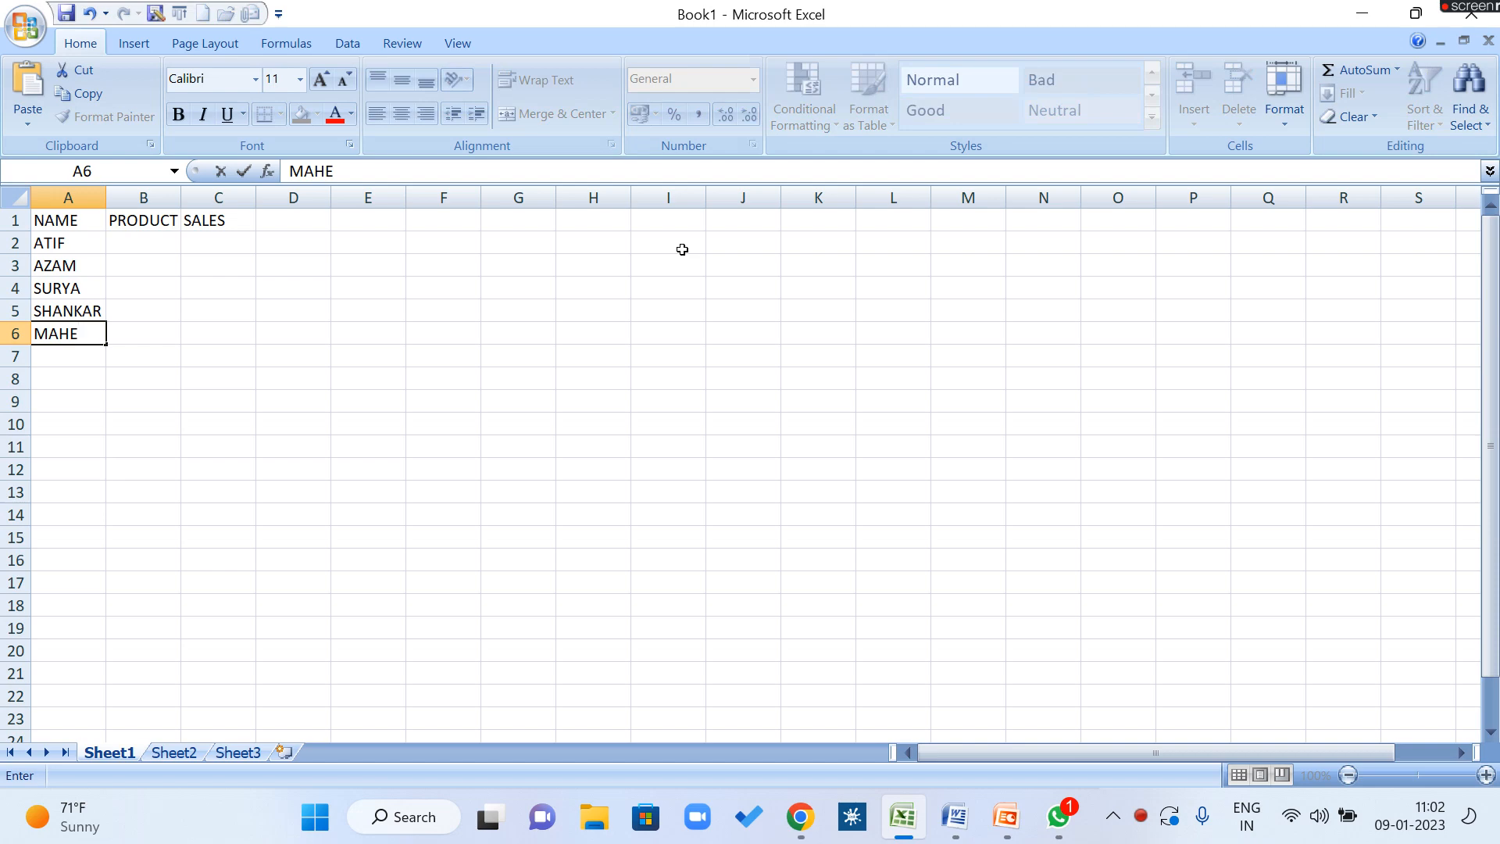
type("K")
key("Return")
type("M")
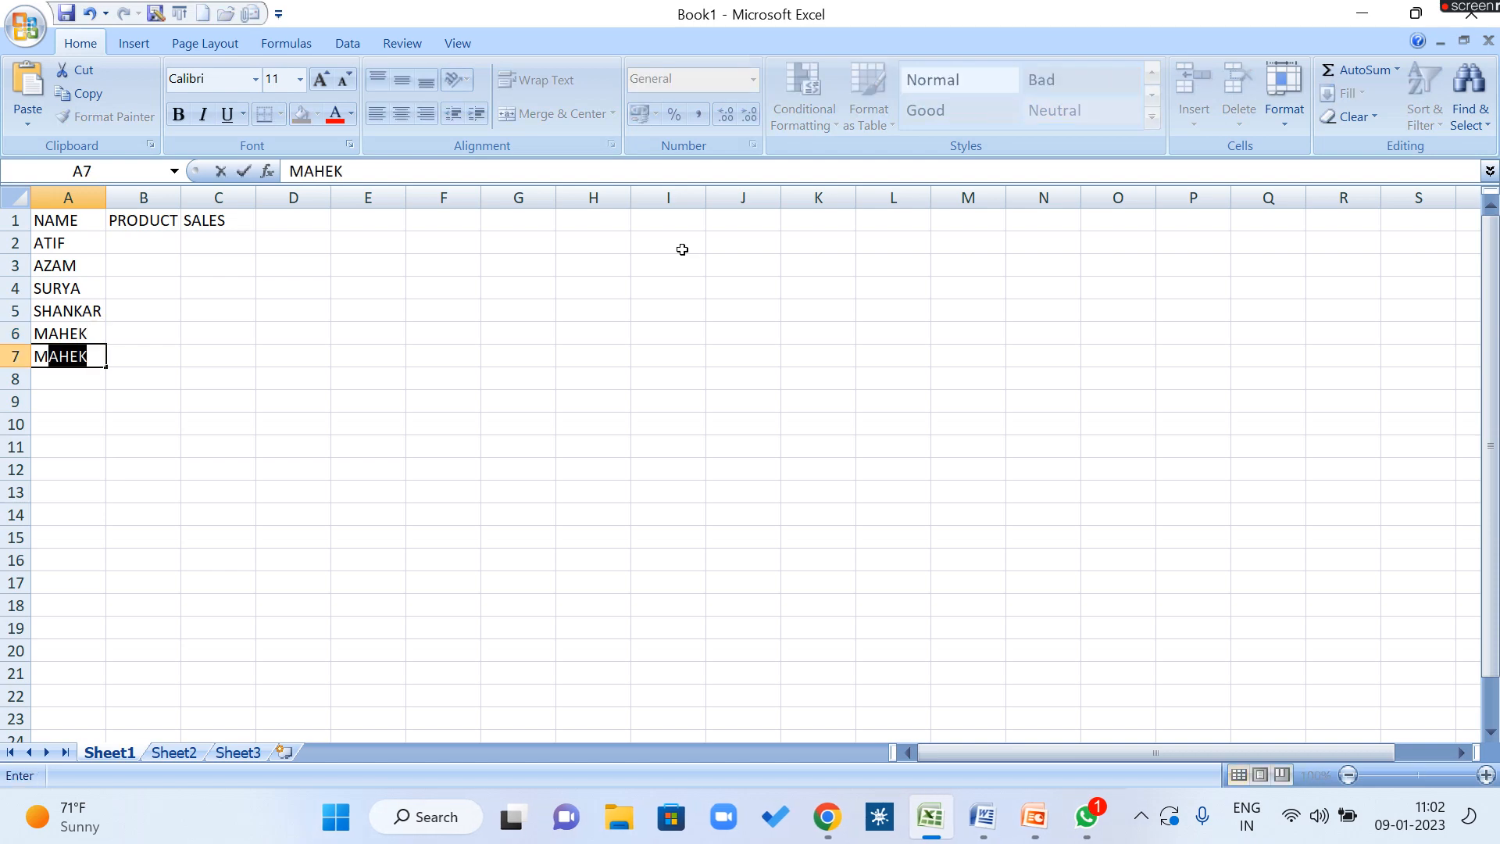
type("U")
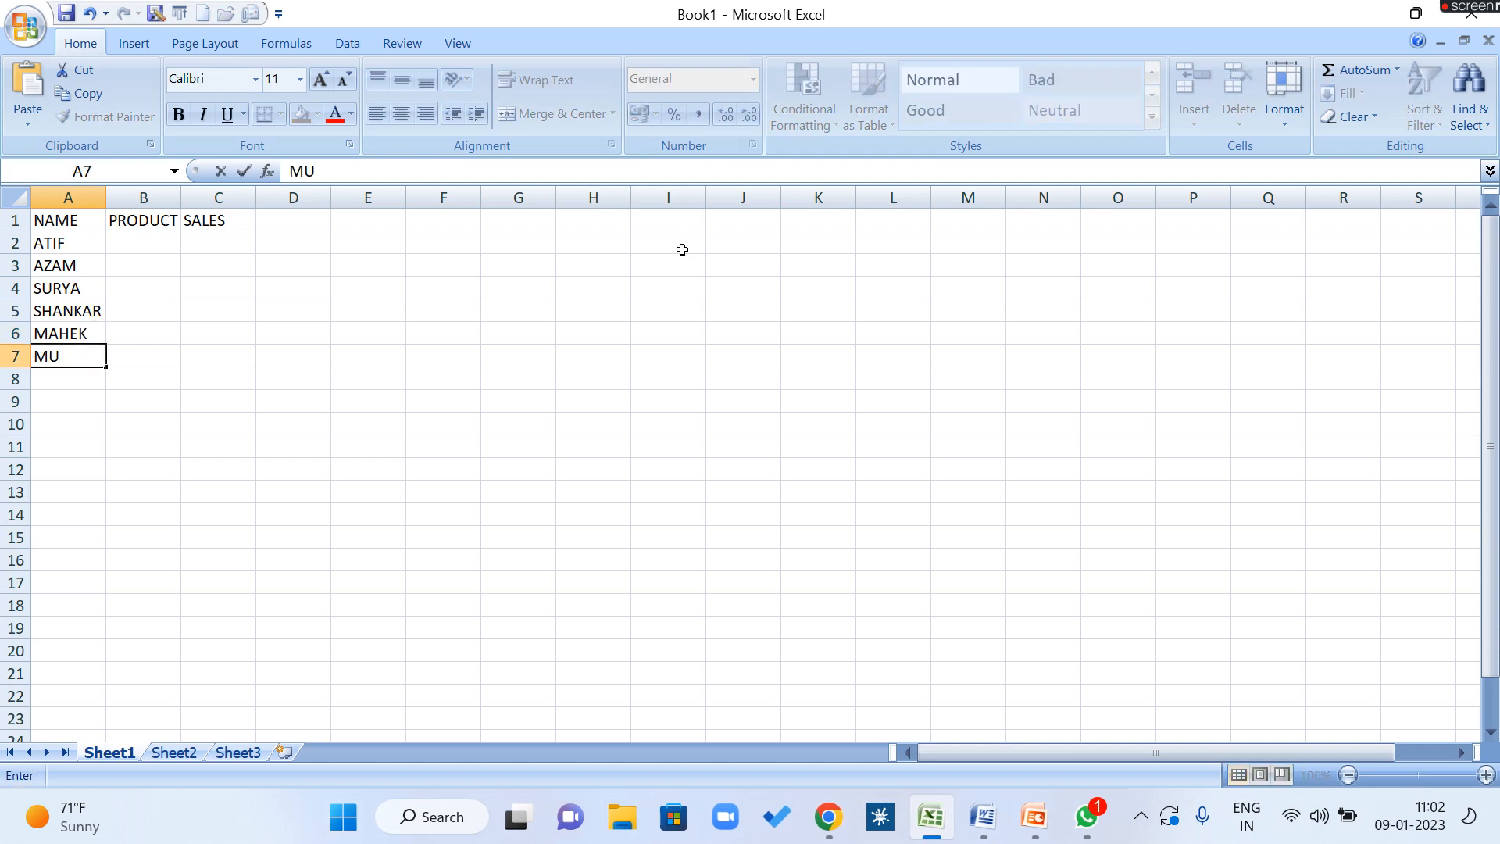
type("SHKAN")
key("Return")
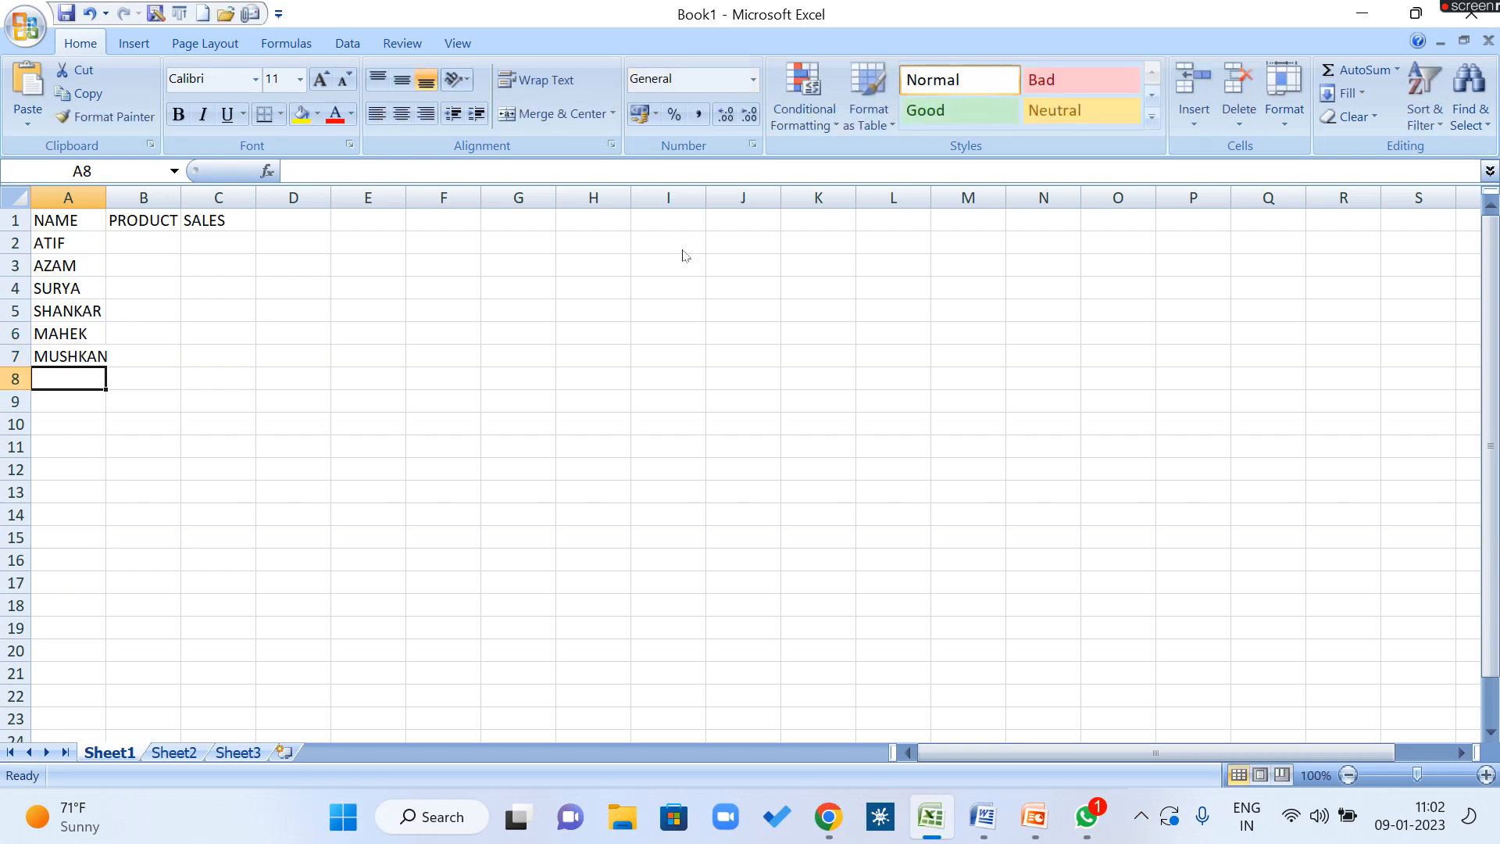
Step: Fit column A to its contents and widen the PRODUCT and SALES columns
double_click(106, 198)
double_click(188, 200)
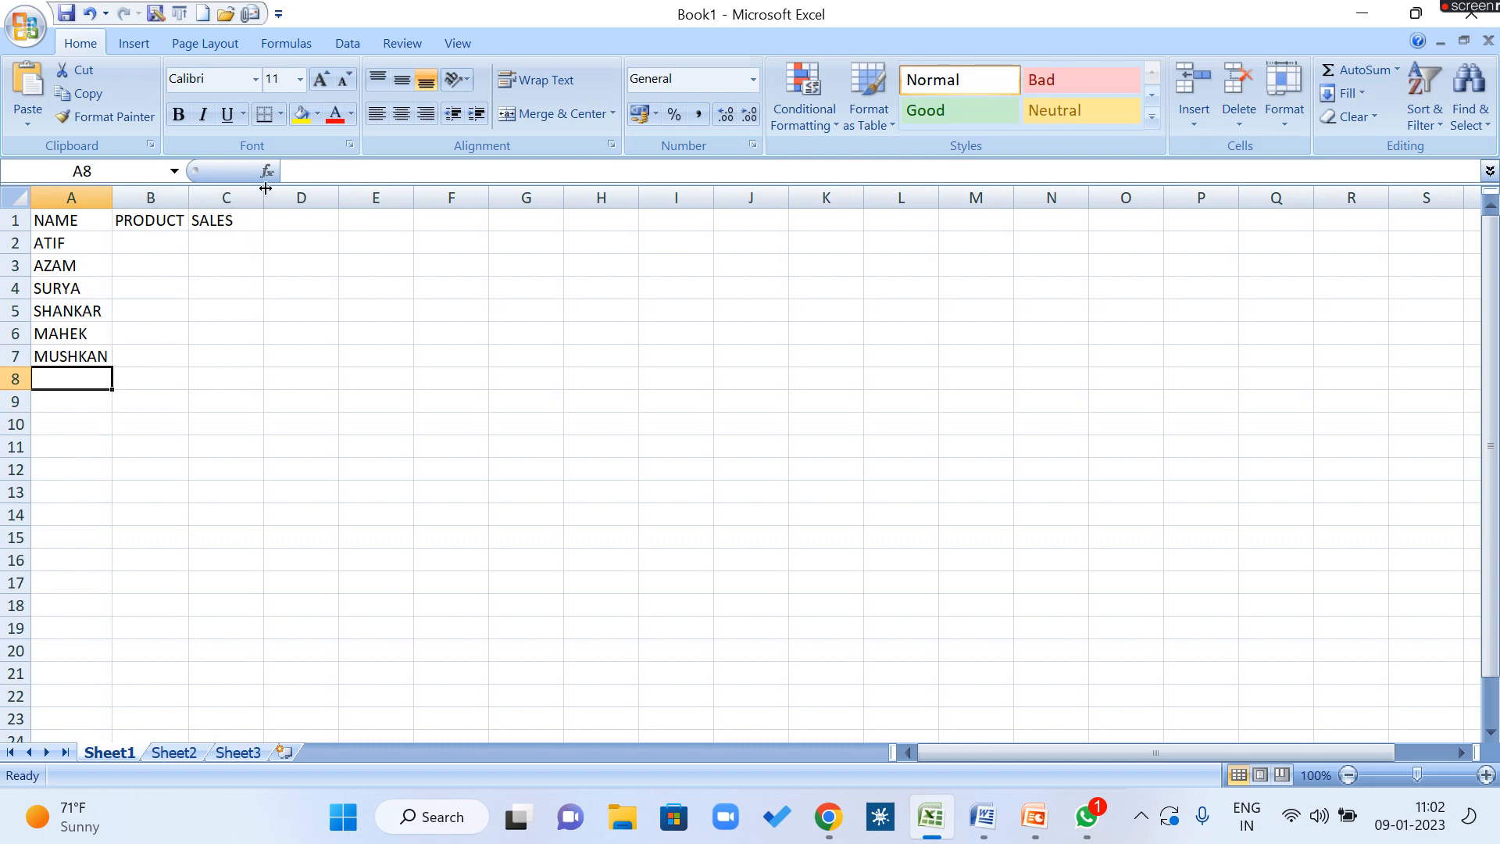
left_click_drag(262, 191, 329, 190)
left_click_drag(185, 192, 275, 192)
left_click(250, 293)
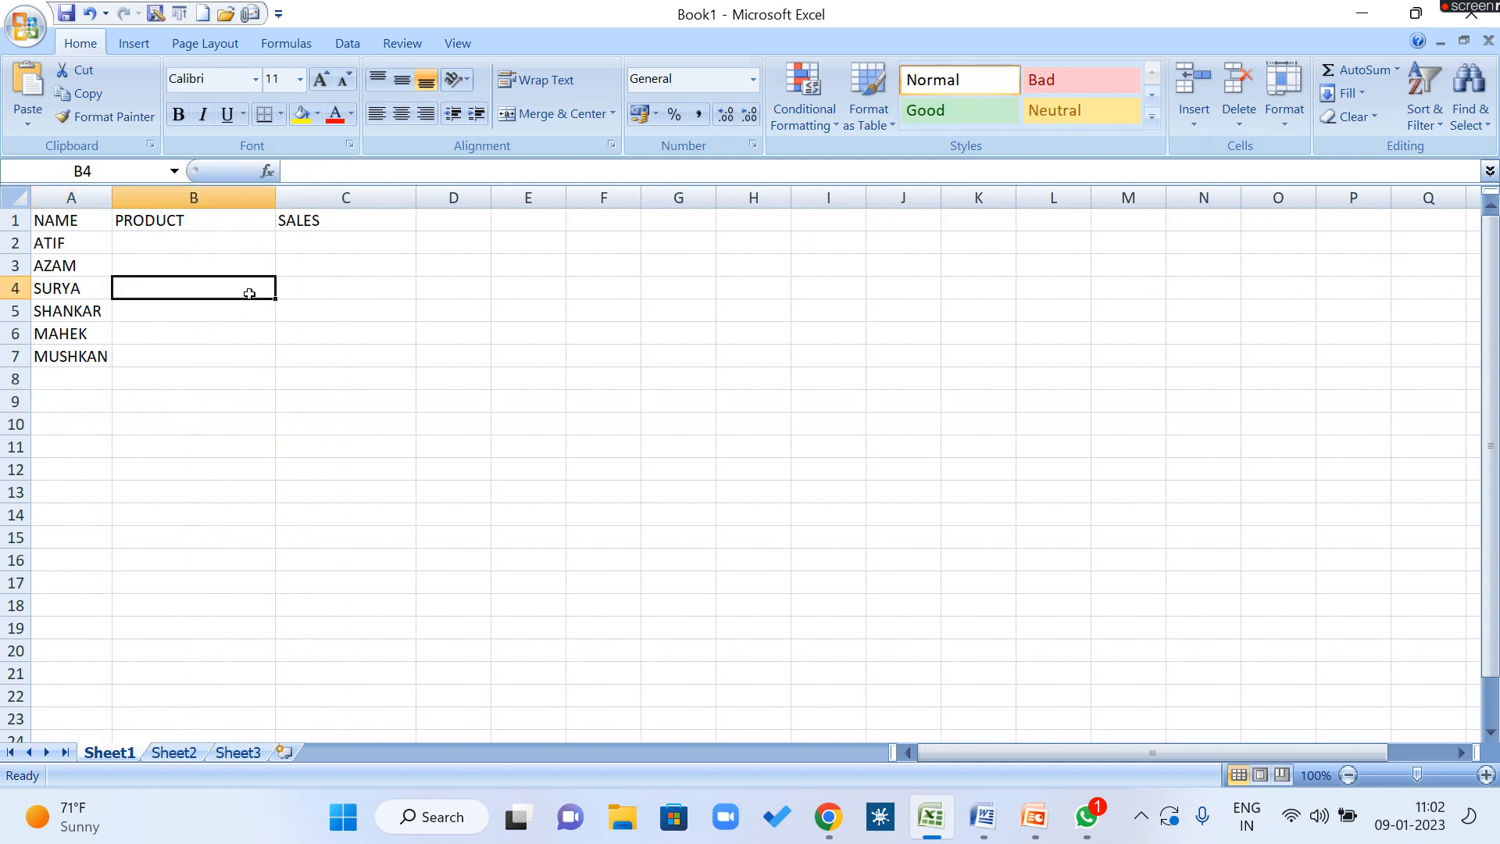
Step: Enter the products MOUSE, KEYBOARD and RAM in cells B2 to B4
left_click(204, 244)
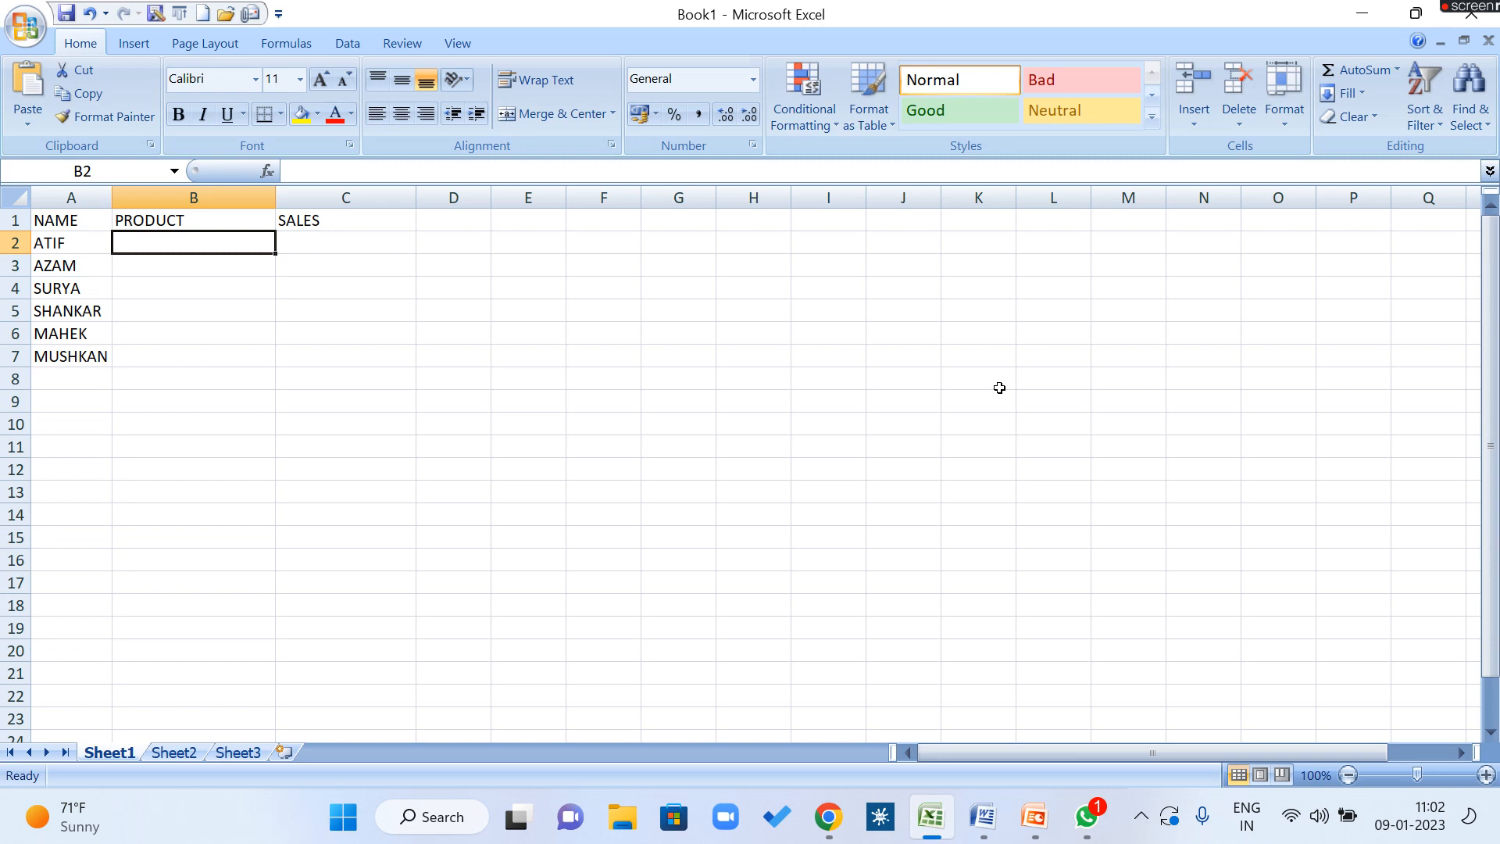
type("MOUSE")
key("Return")
type("KE")
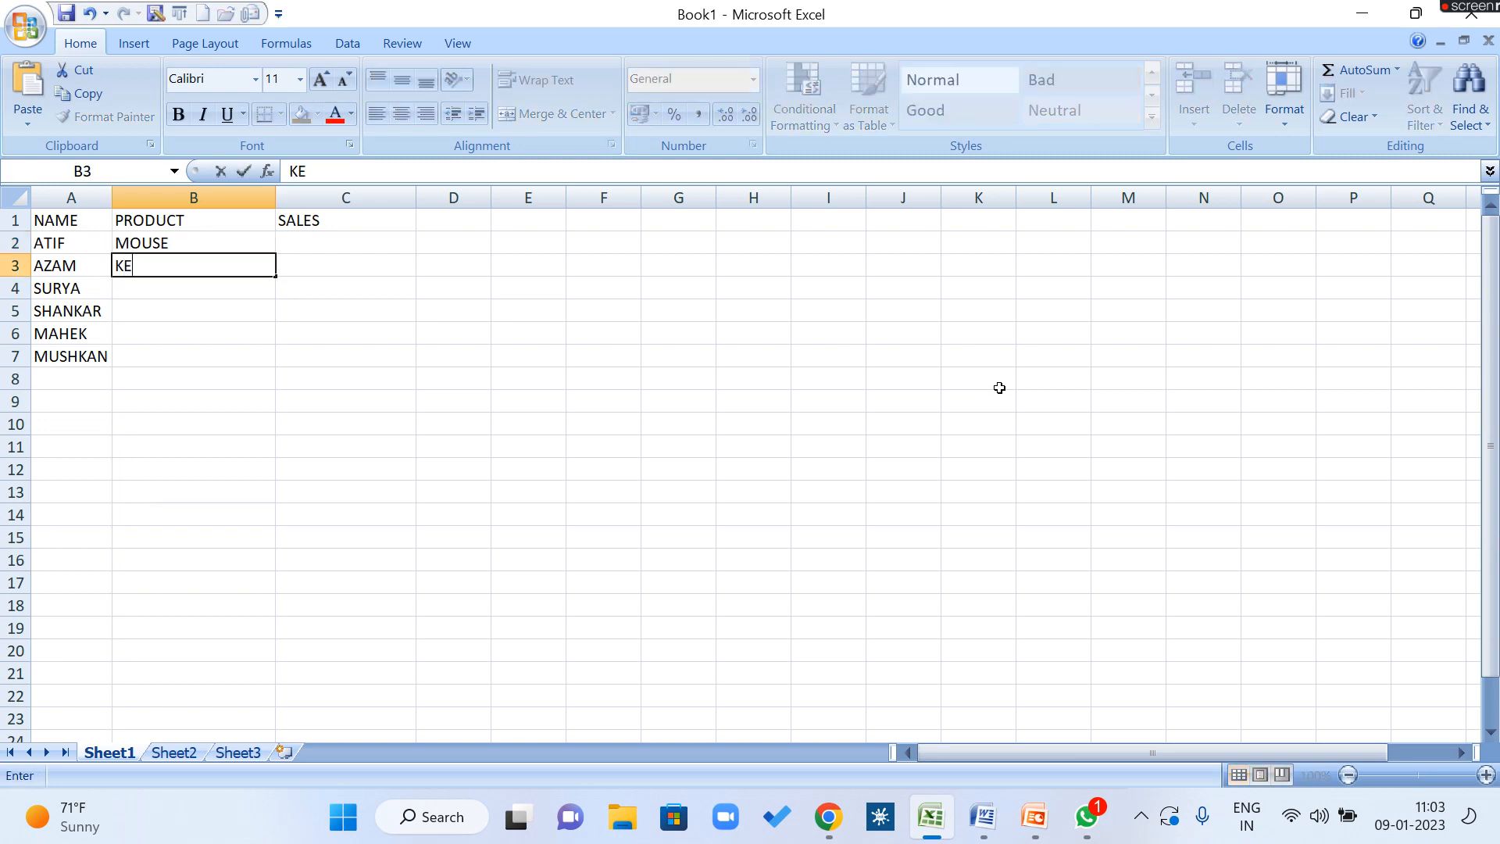
type("YBOARD")
key("Return")
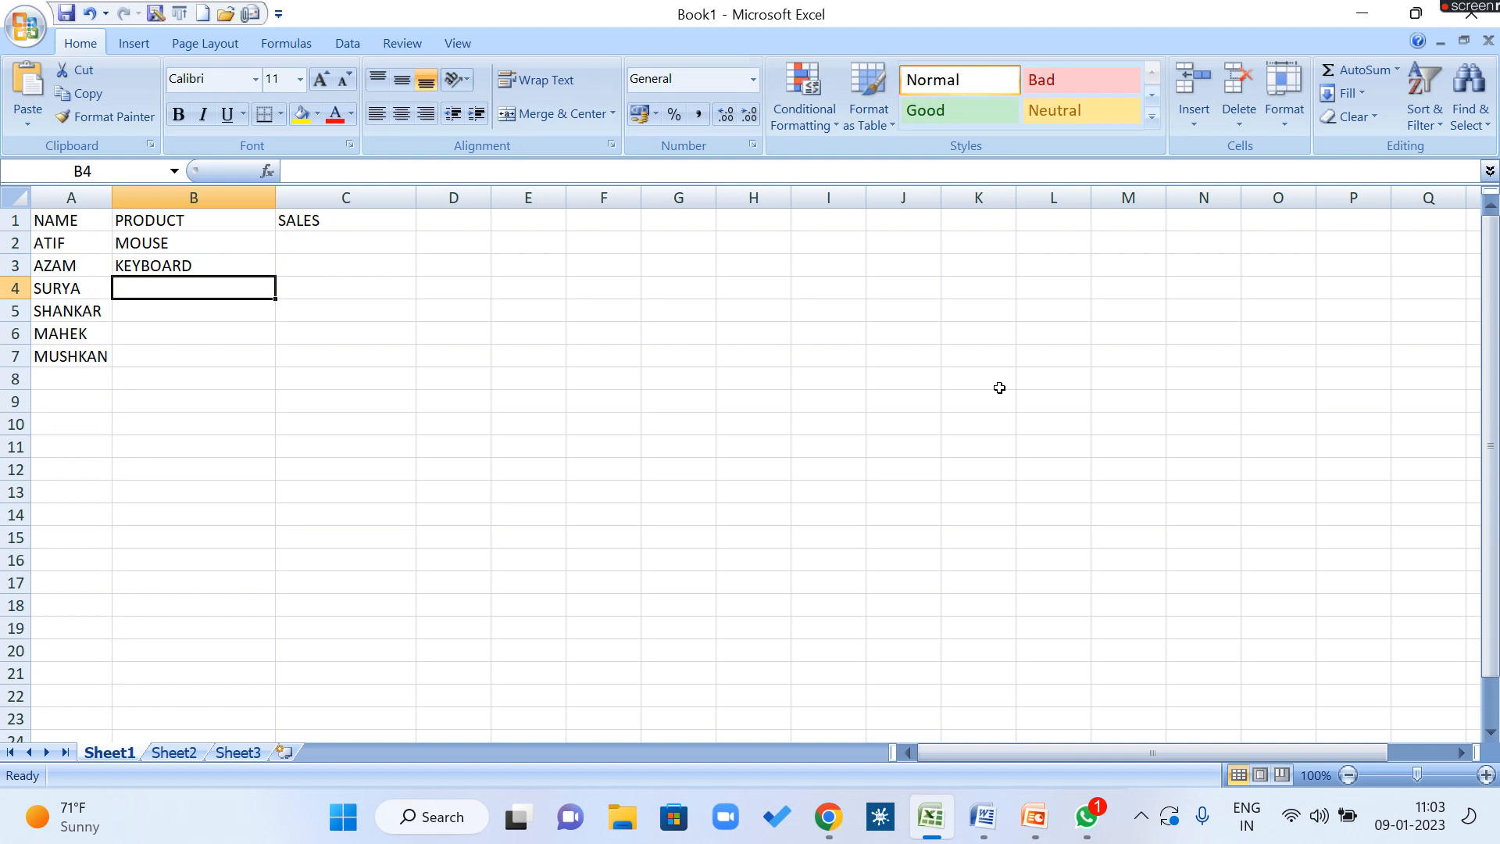
type("RA.")
key("BackSpace")
type("M")
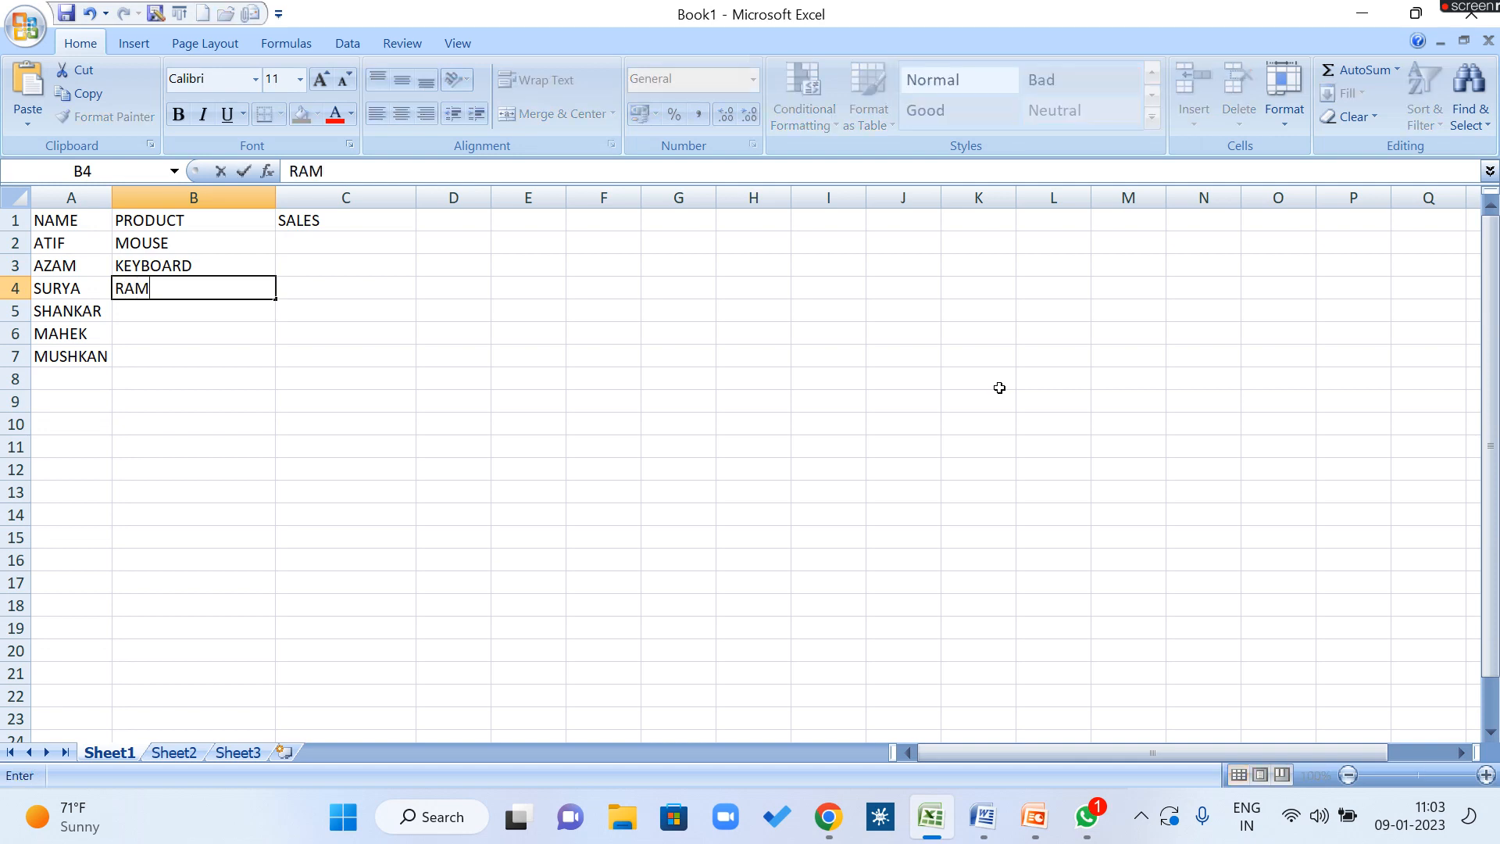
key("Return")
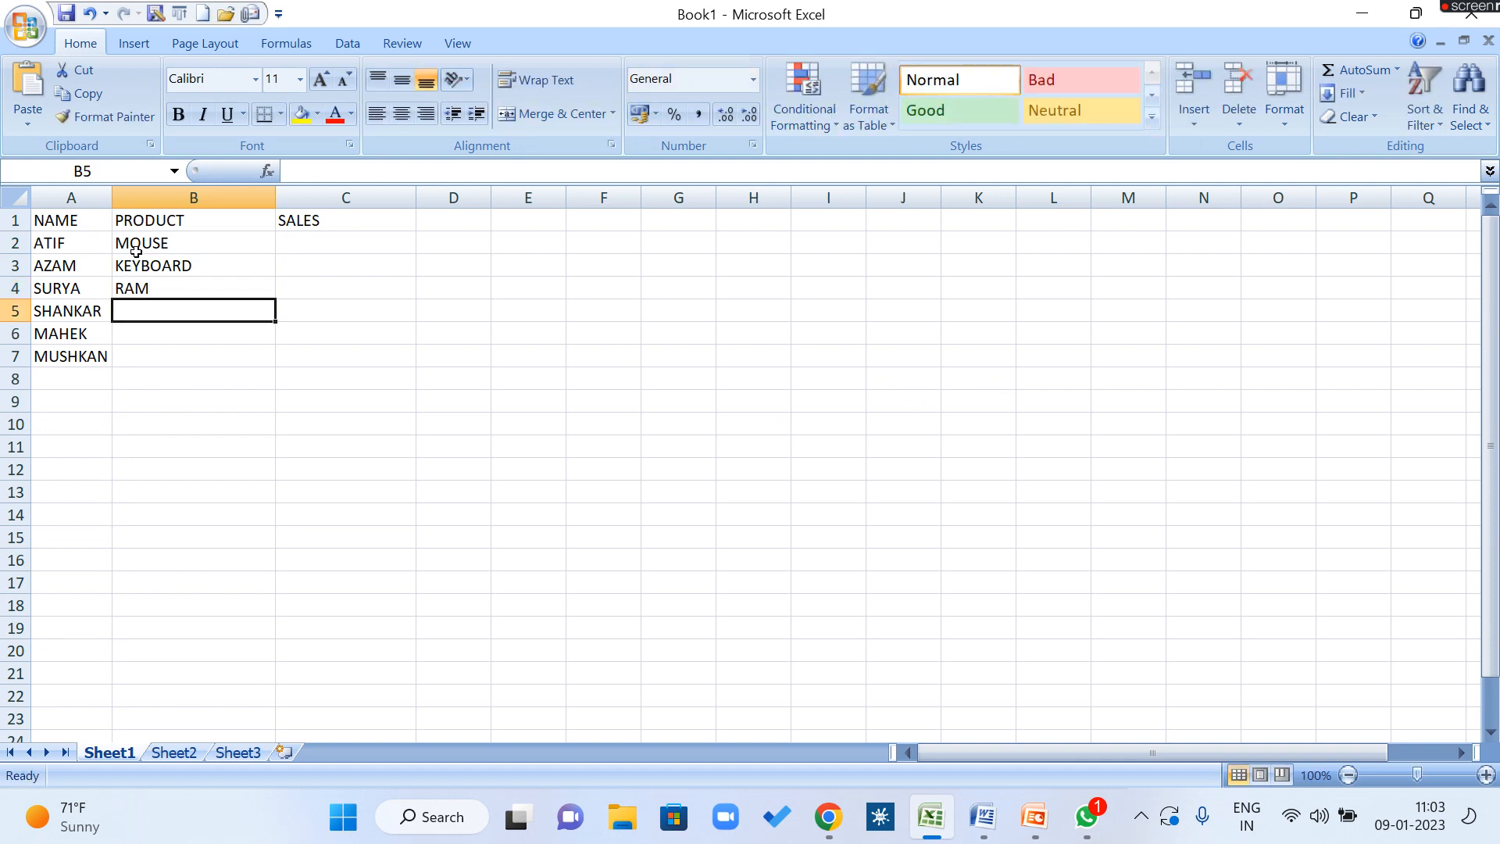
Step: Fill the name list and the product list down to row 22 as repeating patterns
left_click_drag(94, 243, 106, 707)
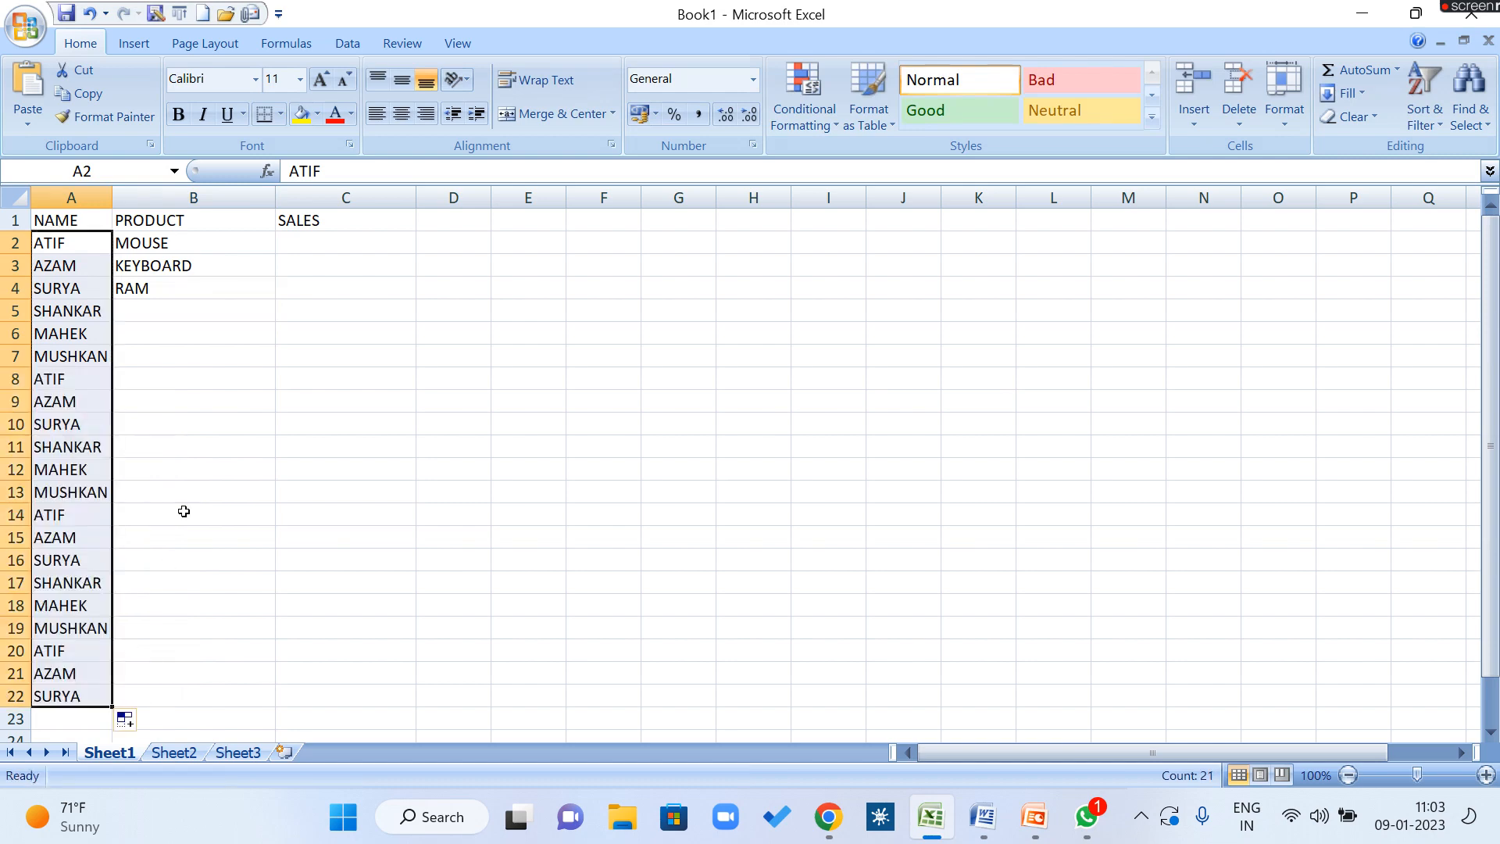
left_click_drag(177, 239, 262, 693)
left_click(348, 259)
Step: Enter sales of 100 in C2 and 200 in C3, and fill the series down to C22
left_click(406, 238)
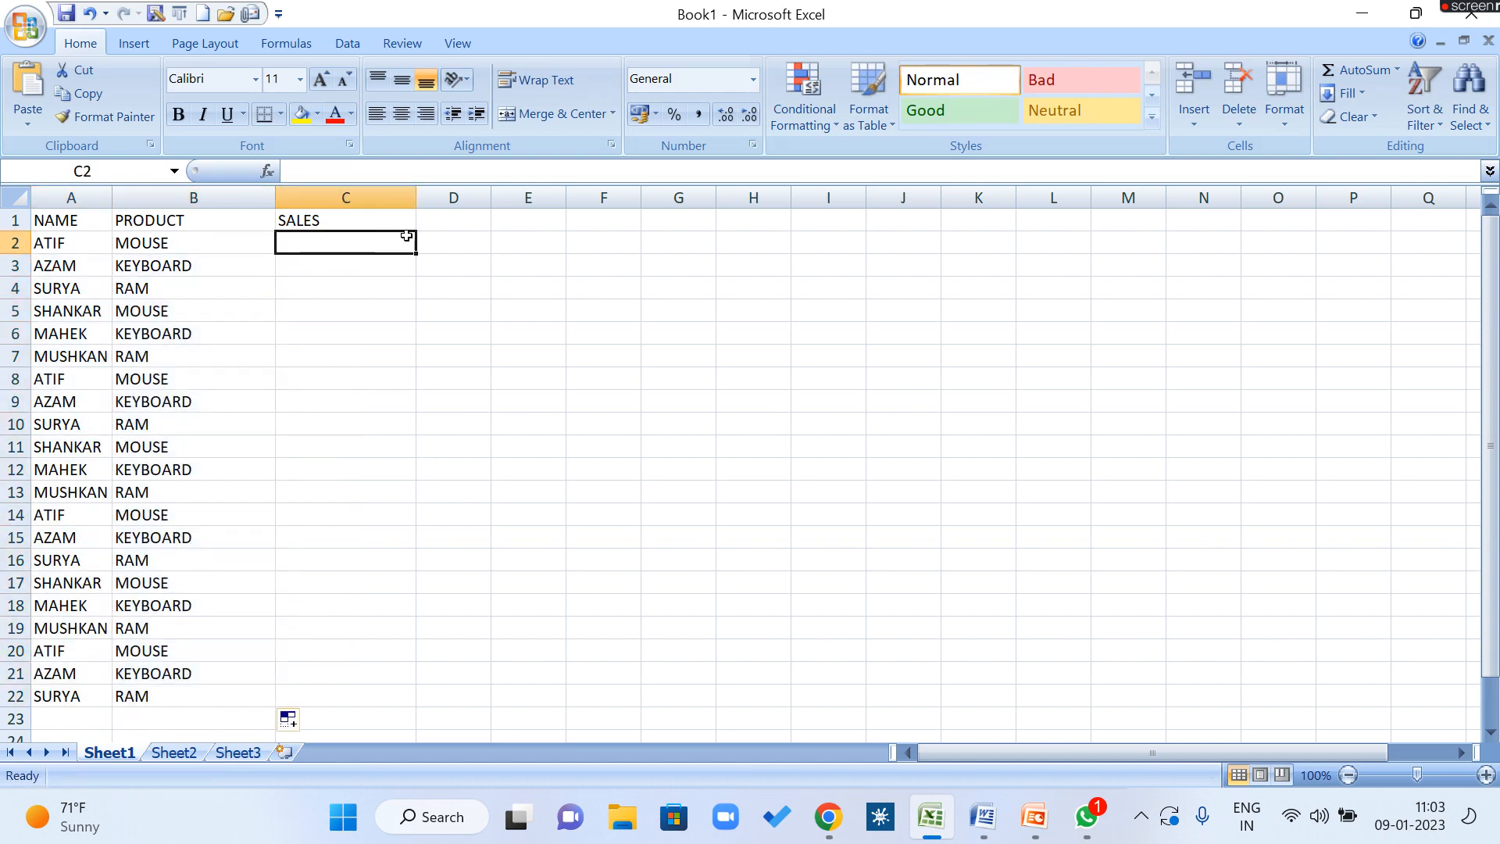
type("100")
key("Return")
type("2")
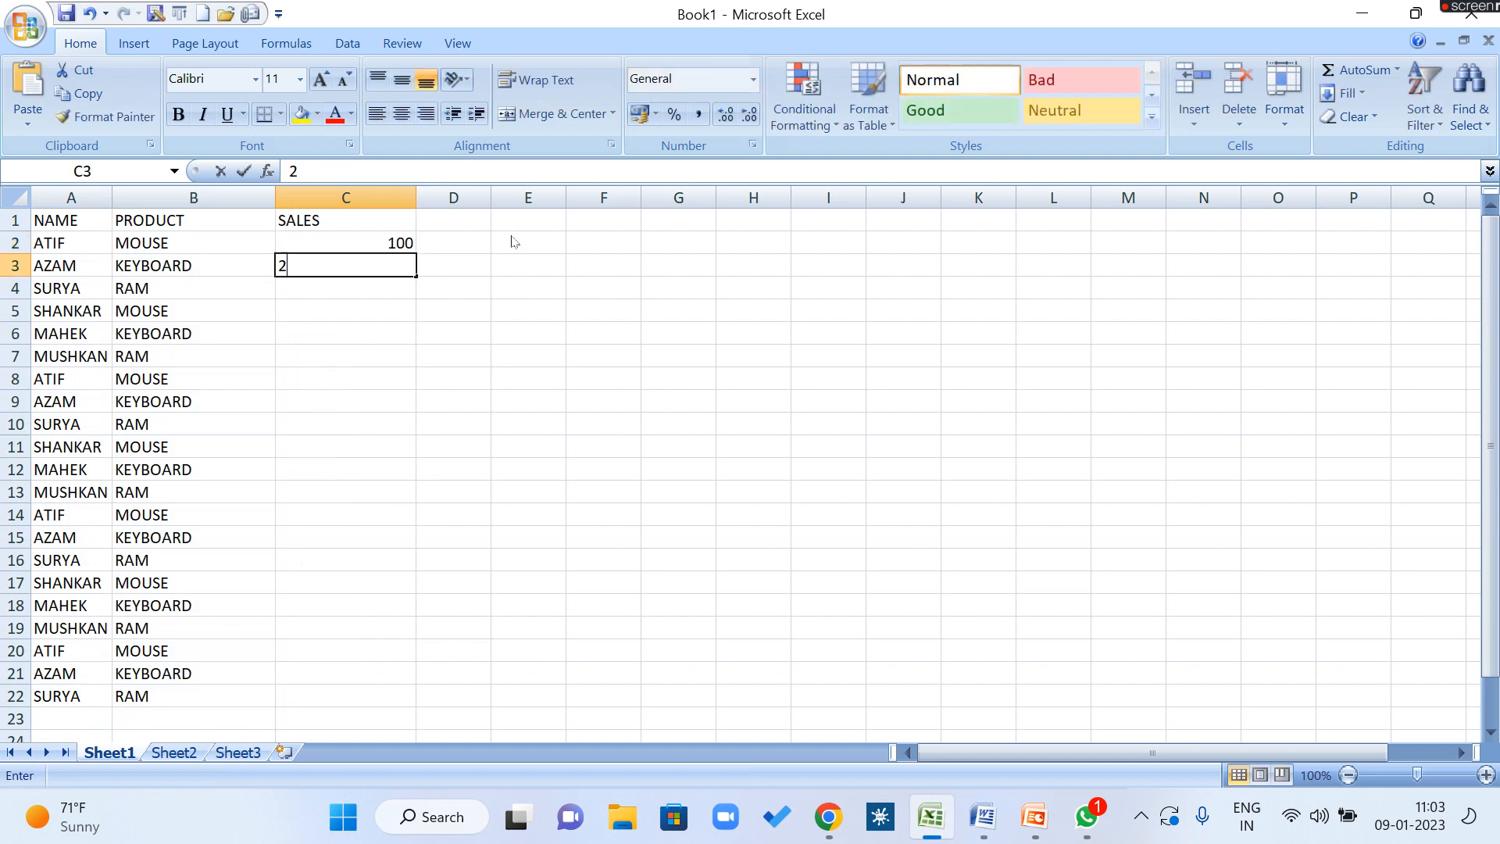
type("00")
key("Return")
left_click_drag(375, 243, 416, 699)
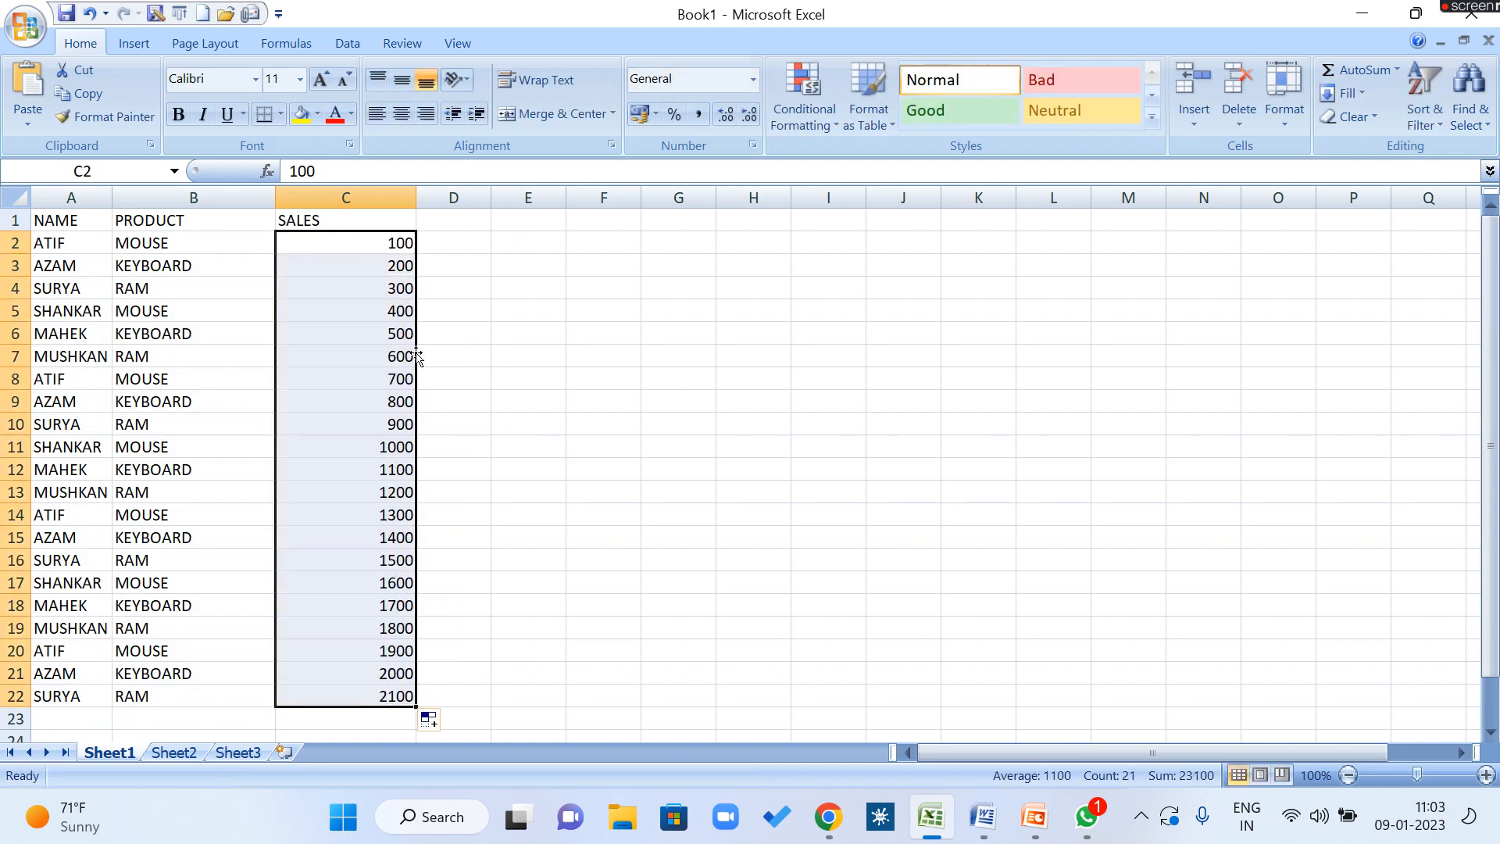
Step: Move the SALES data from column C to column D and add the headings PURCHASE in C1 and PROFIT in E1
left_click_drag(343, 220, 379, 695)
left_click_drag(417, 428, 458, 423)
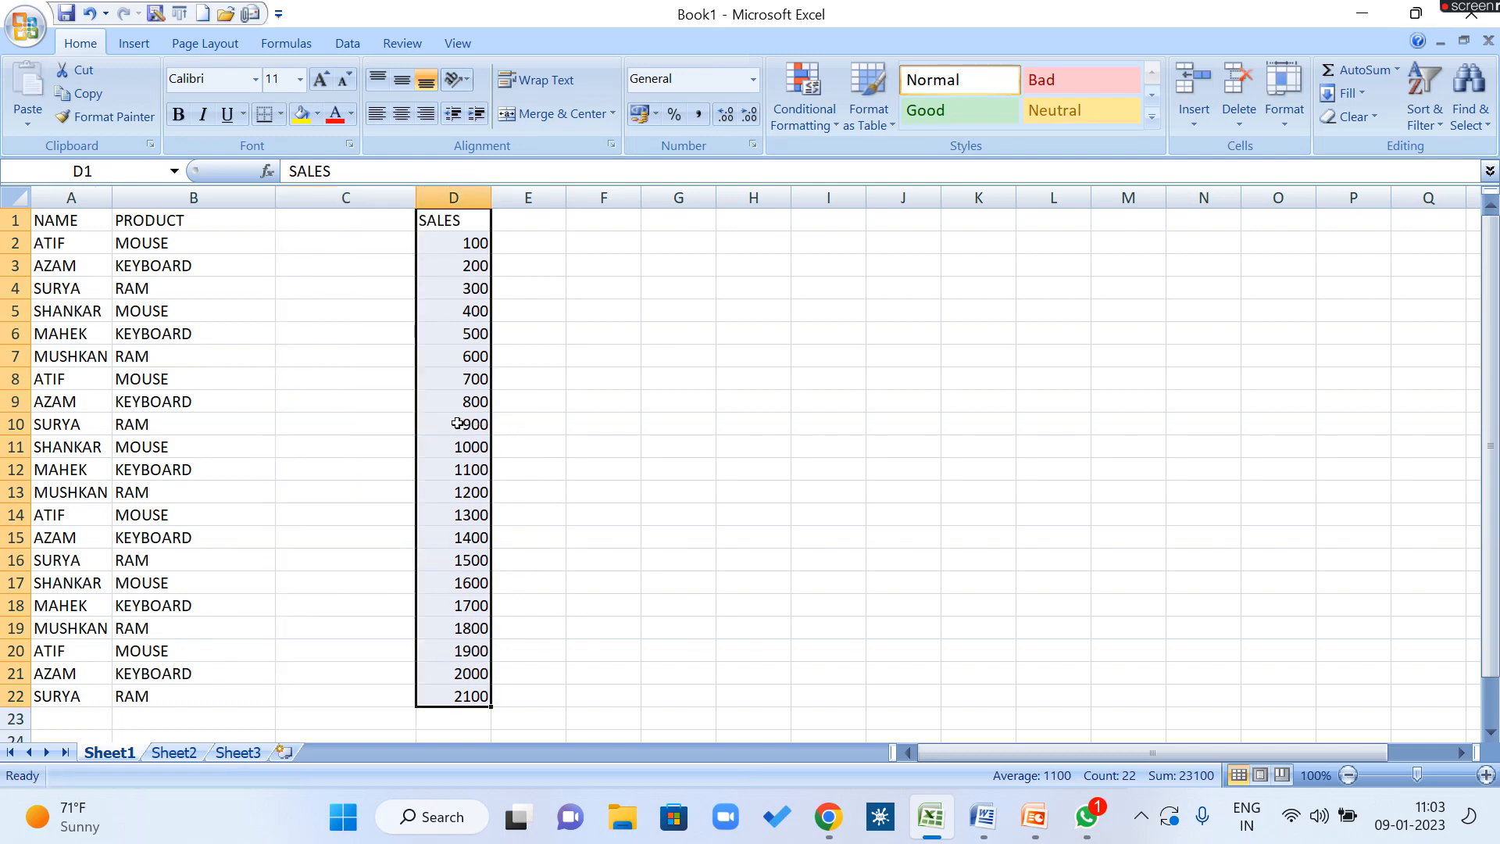
left_click(357, 226)
type("PURCA")
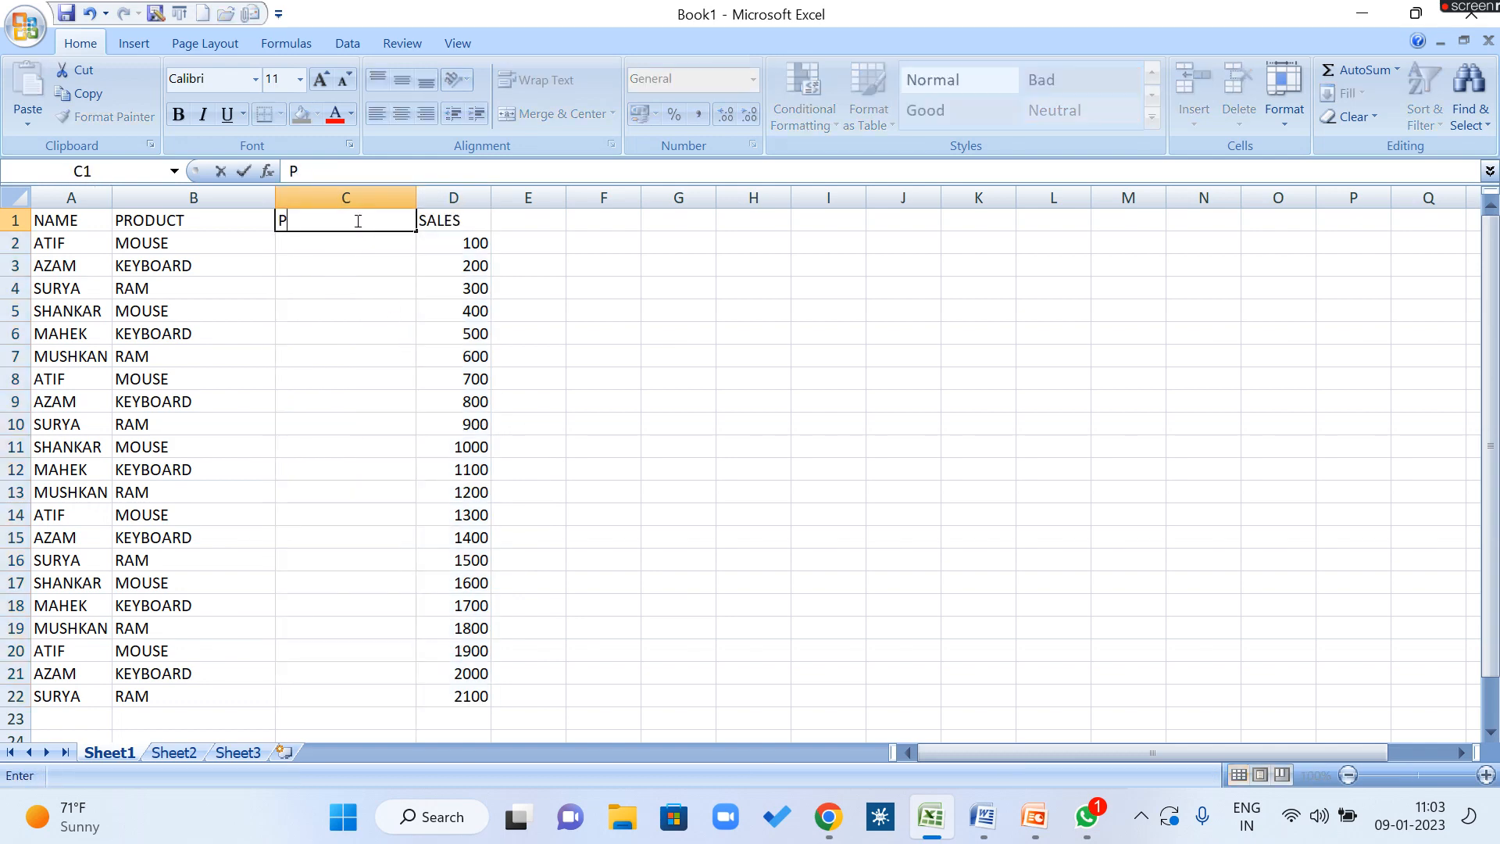
key("BackSpace")
type("HASE")
key("Tab")
key("Tab")
type("PROFIT")
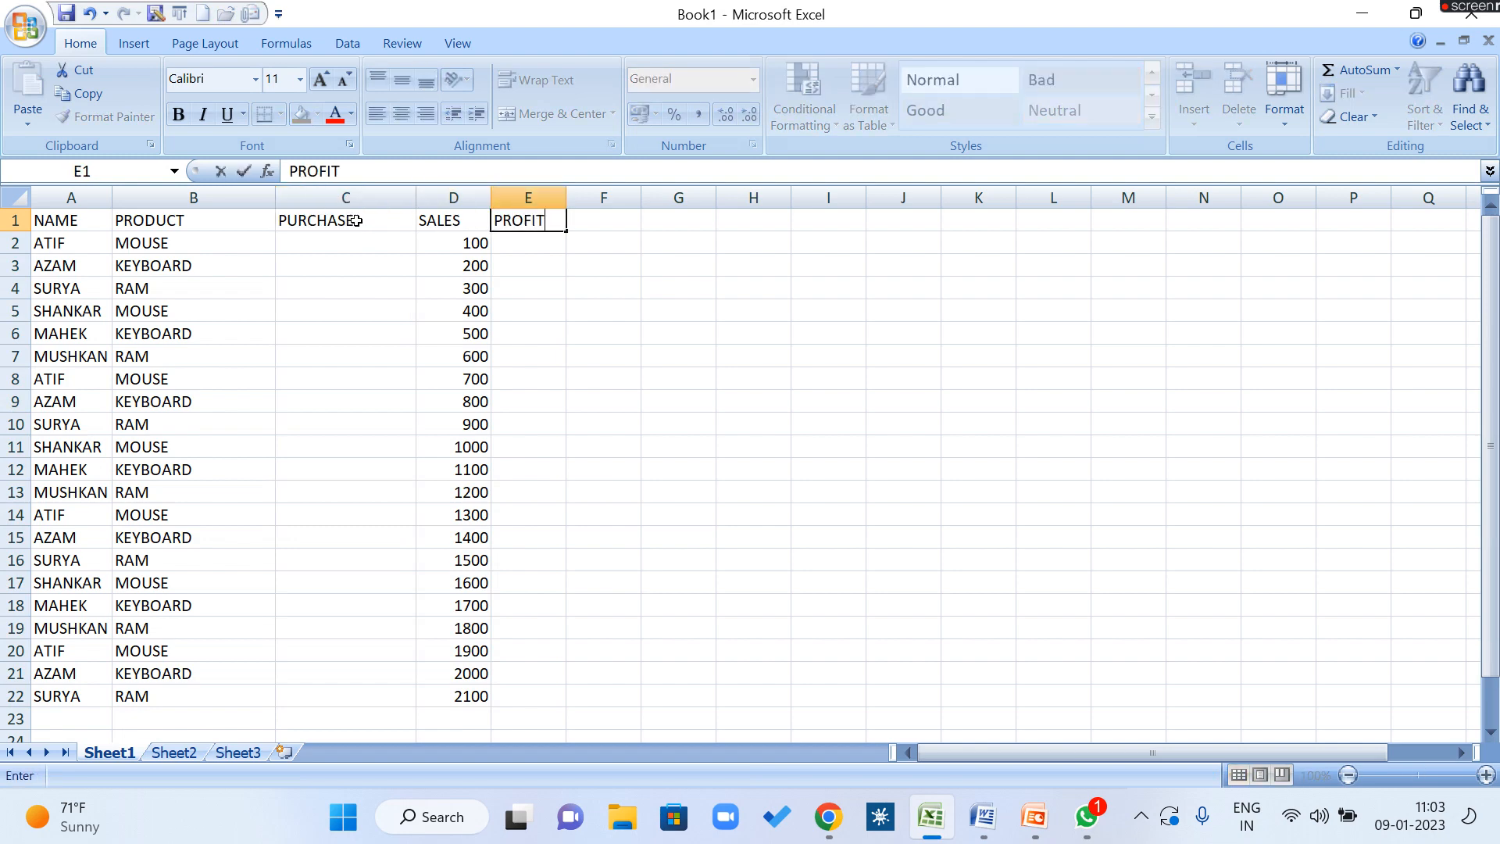
key("Return")
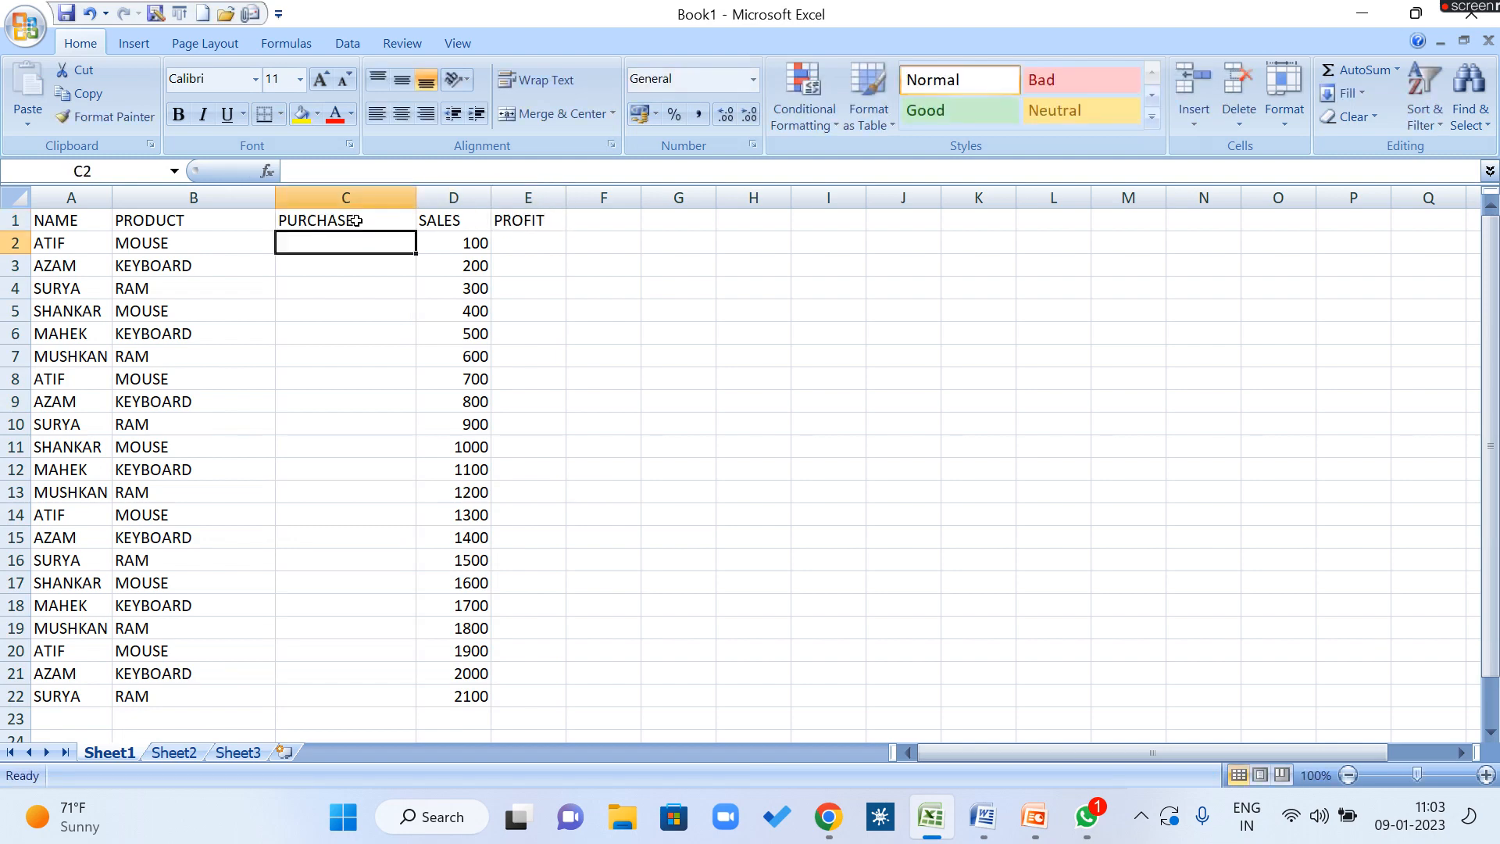
Step: Enter purchase values of 500 in C2 and 100 in C3
type("500")
key("Return")
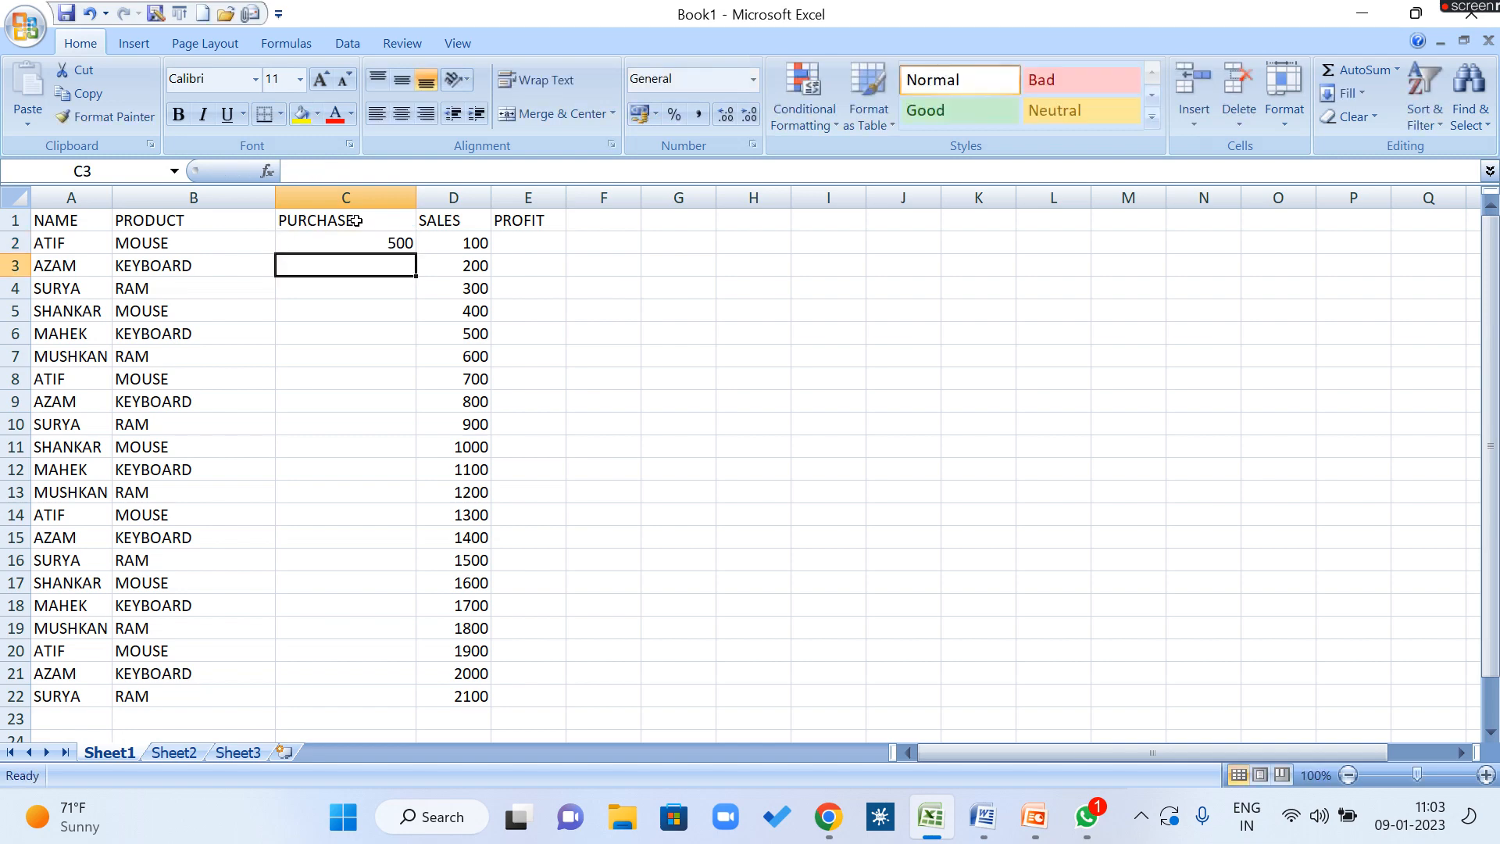
key("Up")
type("500")
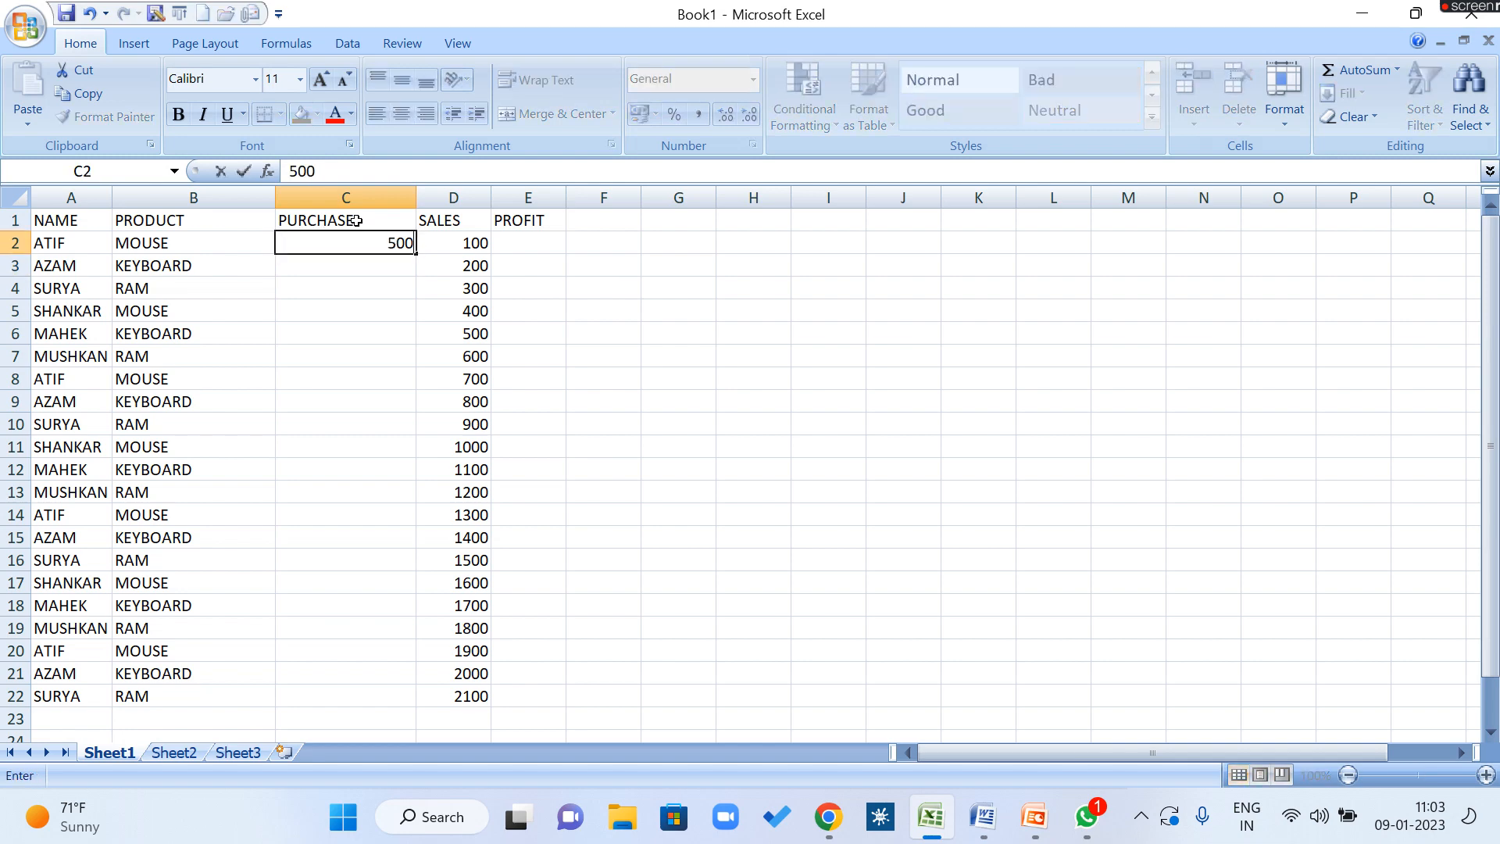
key("Return")
type("100")
key("Return")
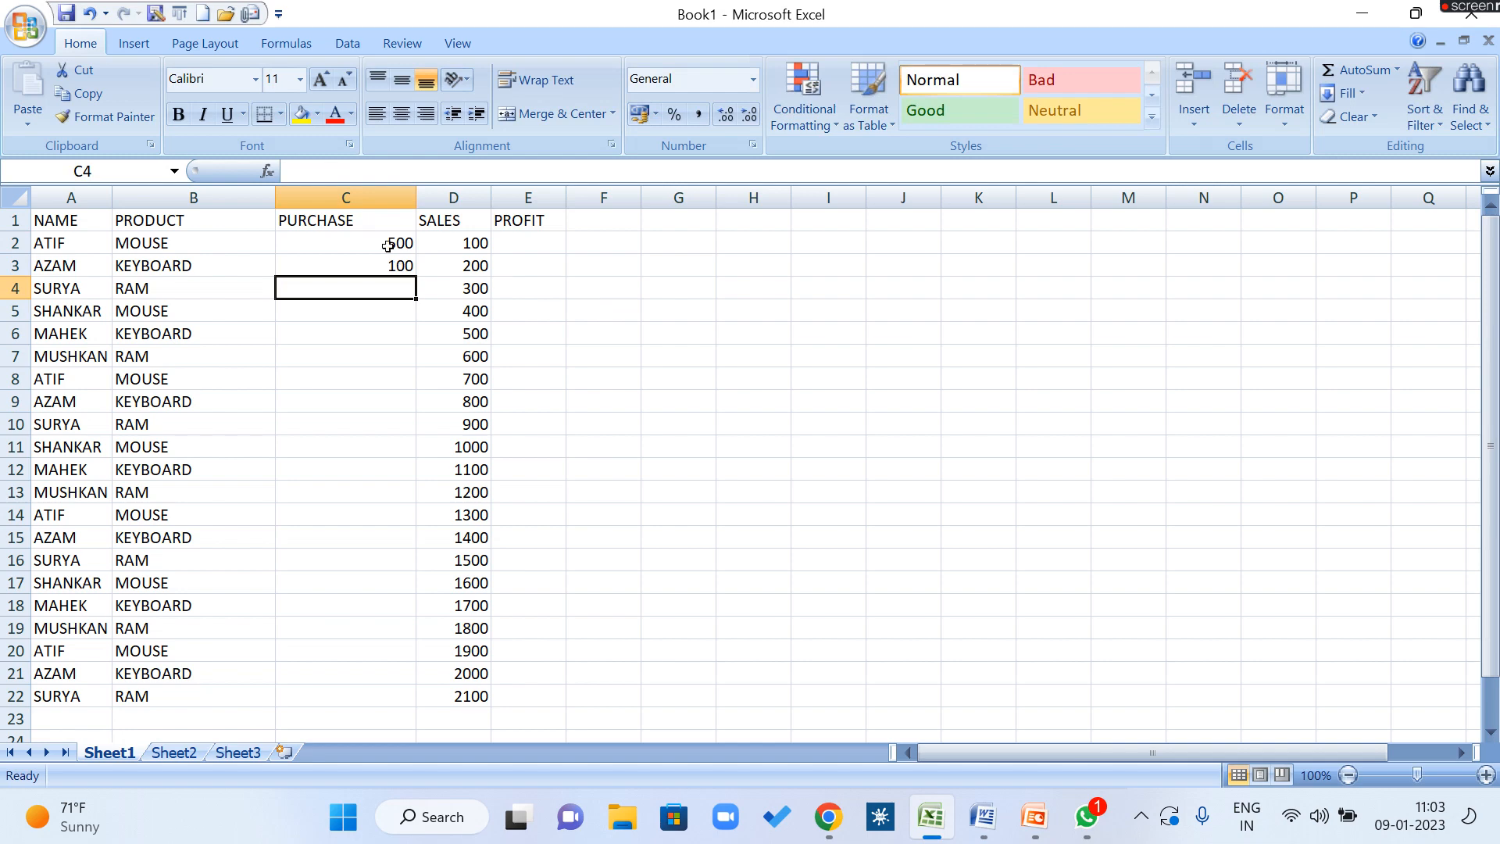
left_click_drag(388, 244, 391, 264)
Step: Set the purchase values to 50 in C2 and 100 in C3, and fill the series down to C22
left_click(389, 238)
type("50")
key("Return")
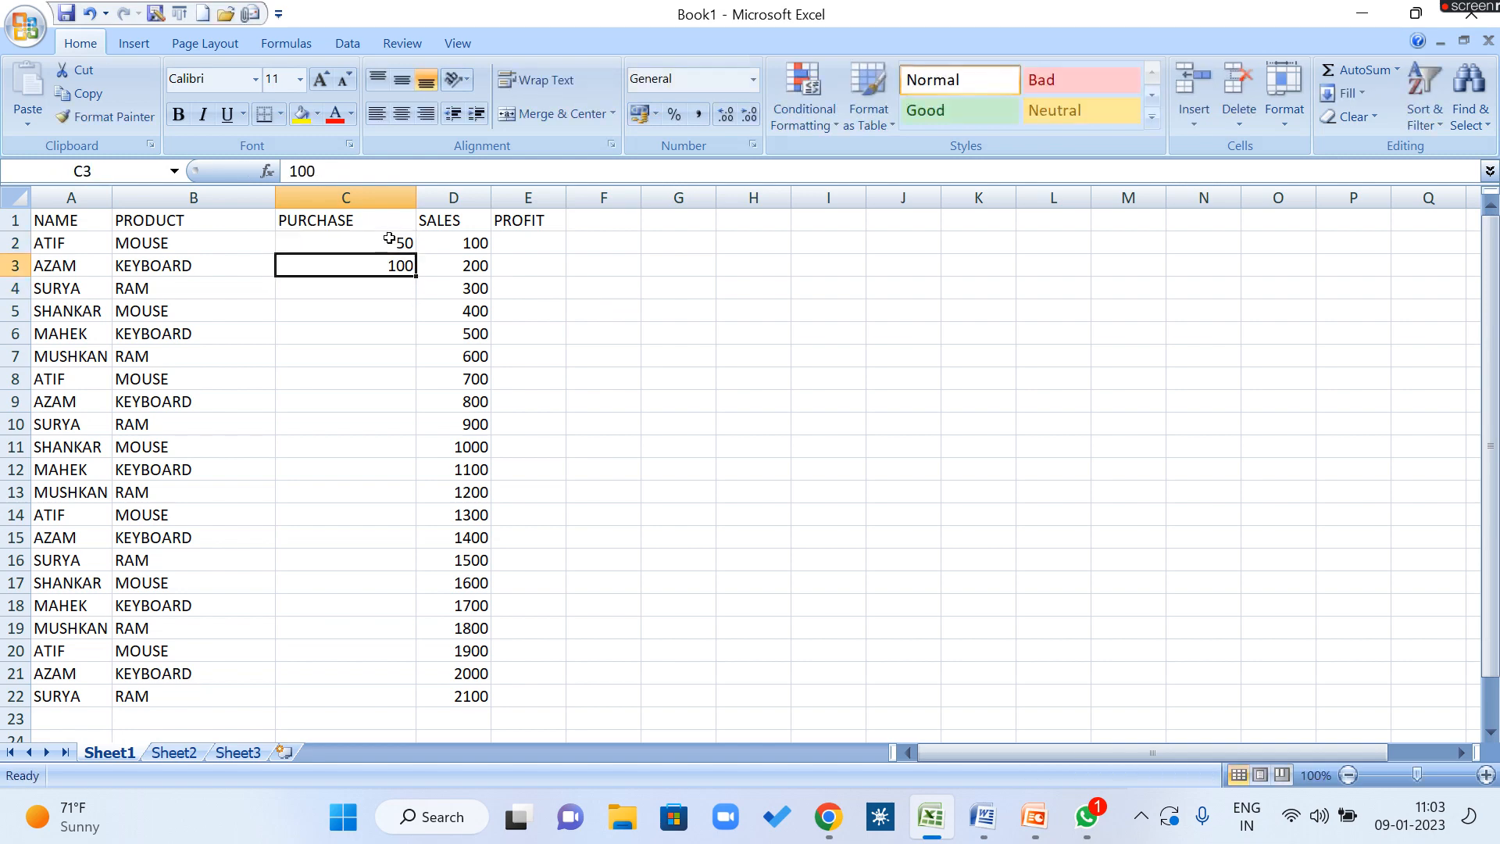
type("100")
key("Return")
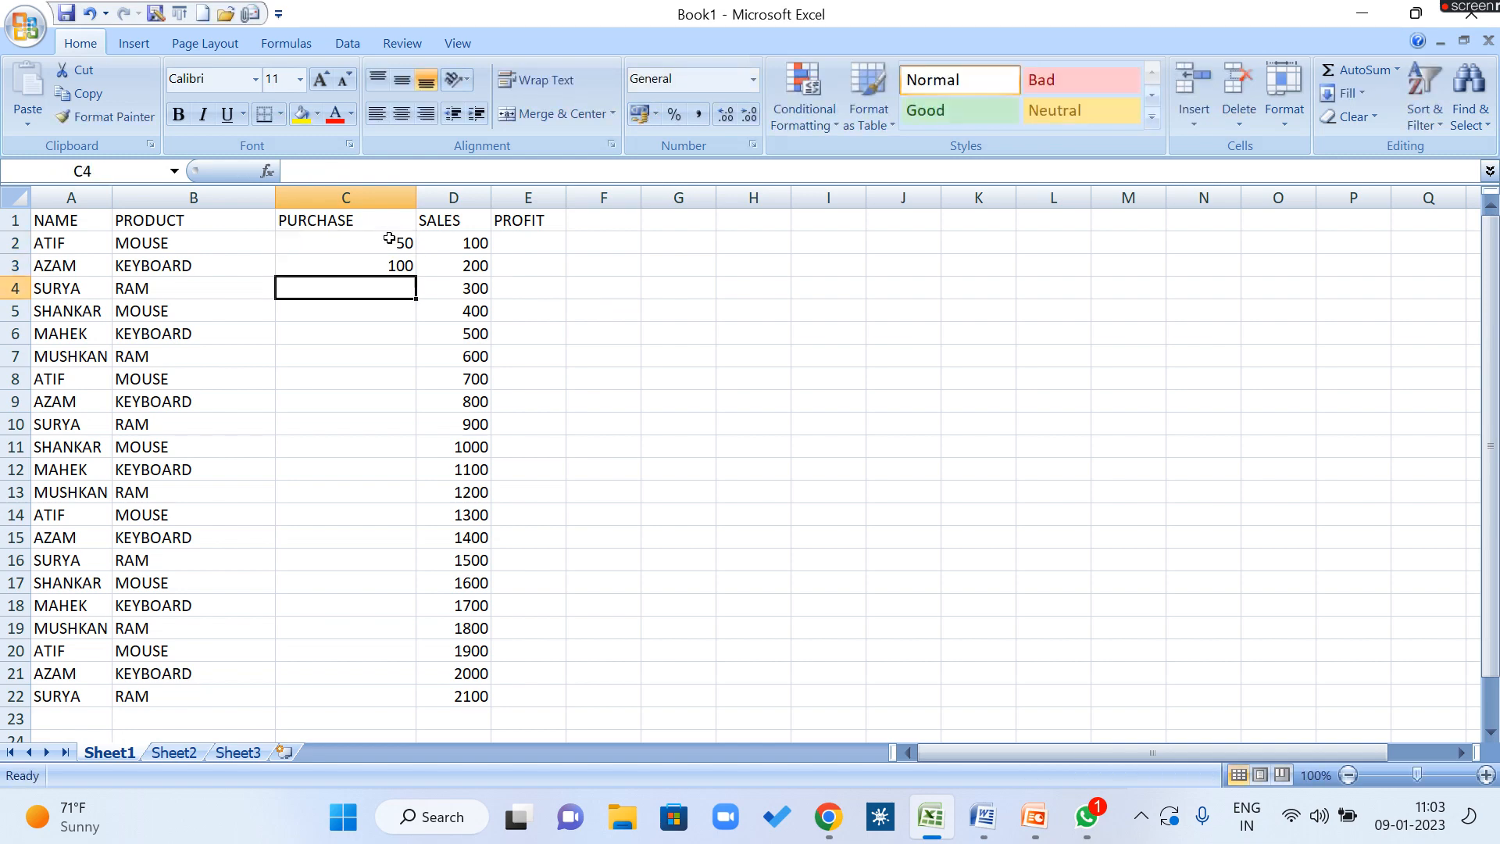
left_click_drag(382, 241, 417, 703)
left_click(547, 243)
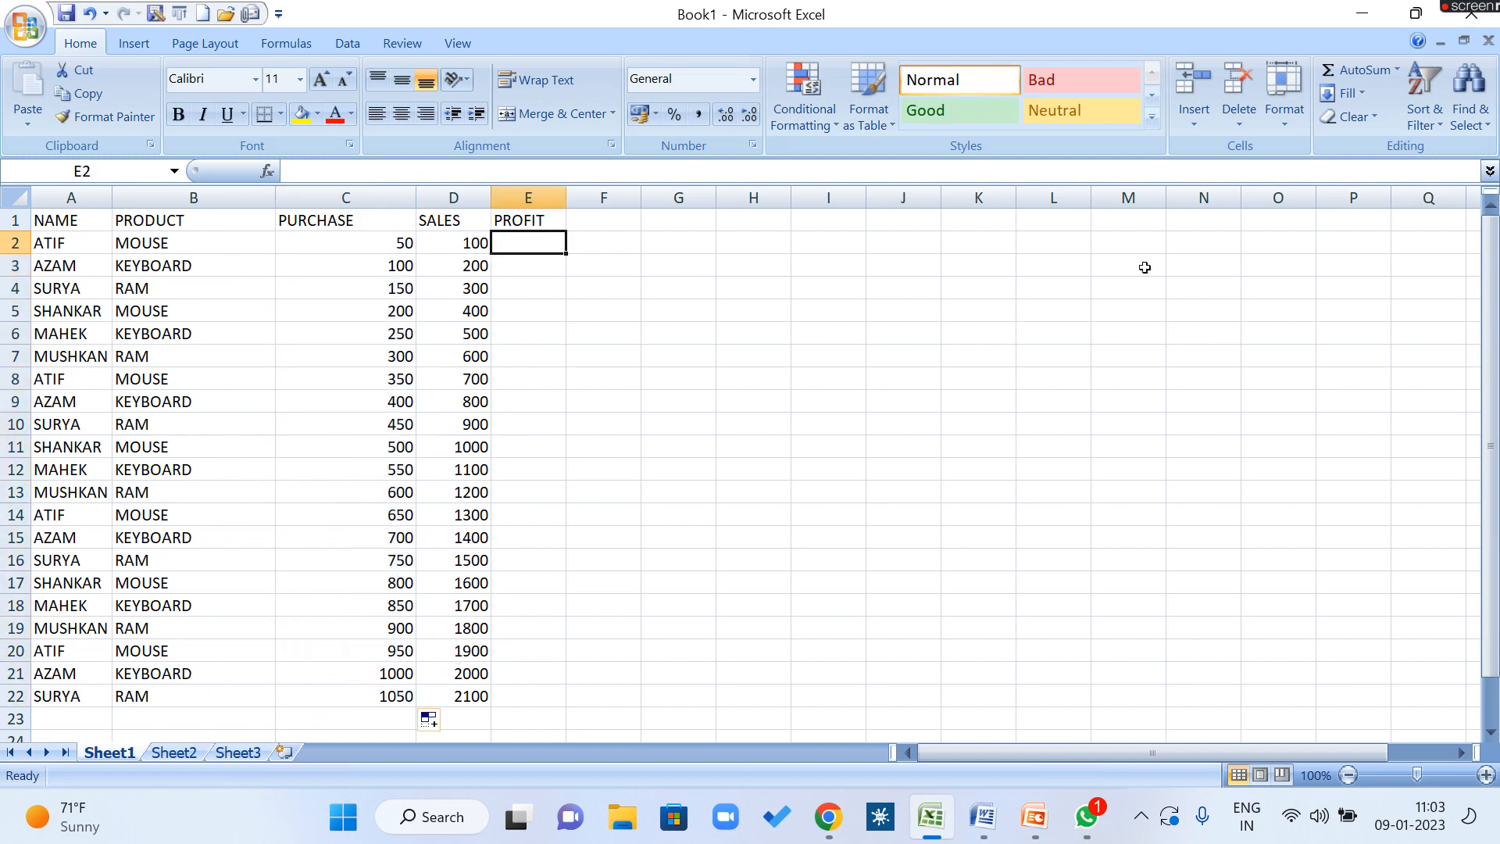
Step: Enter profit values of 10 in E2 and 20 in E3
type("1")
key("Return")
key("Up")
type("10")
key("Return")
type("20")
key("Return")
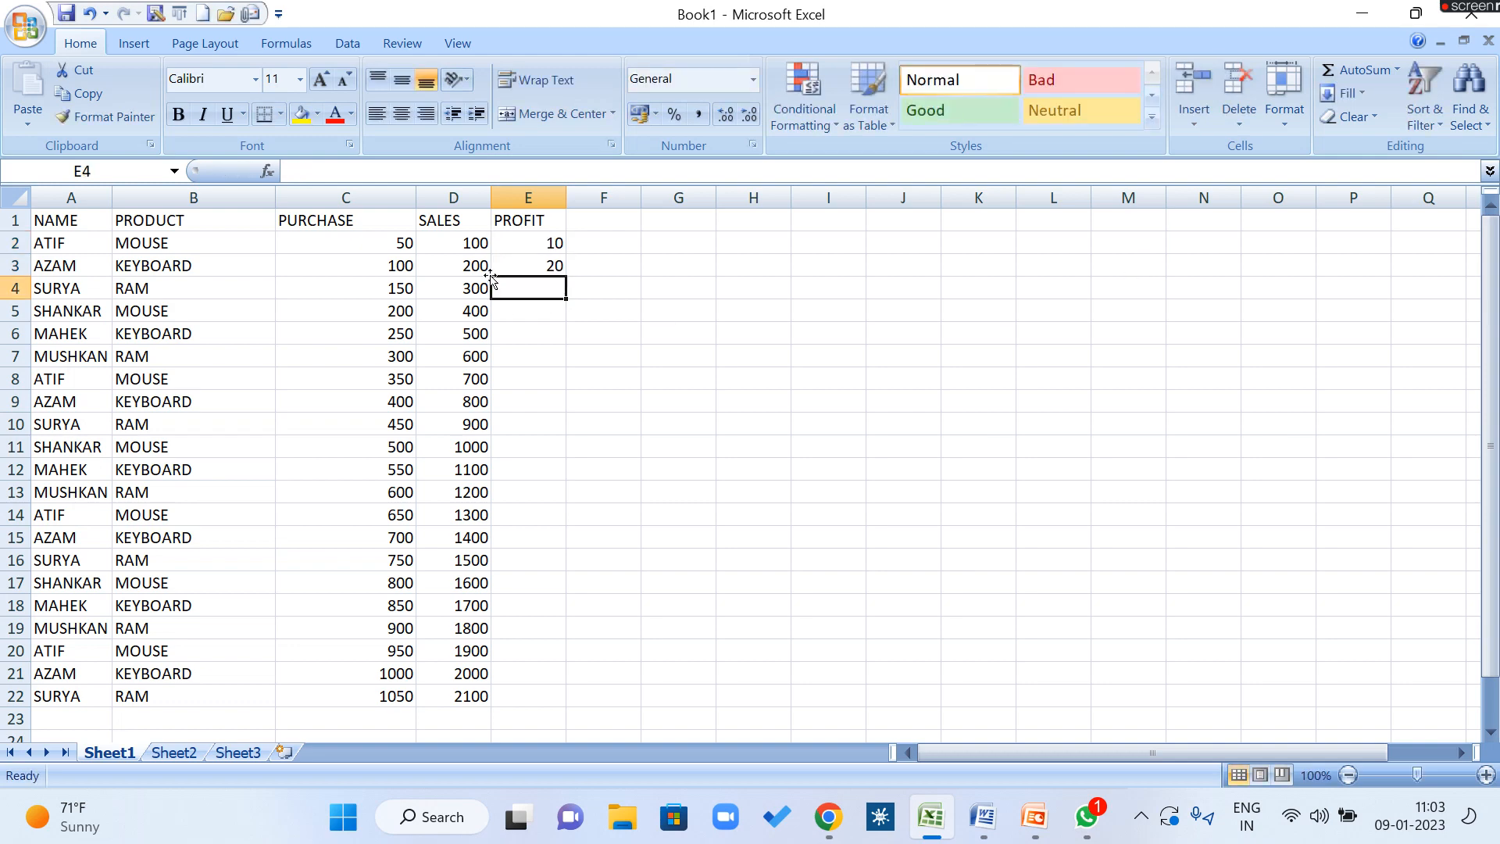
Step: Fill the profit series from E2:E3 down the table and clear the extra value in E23
left_click_drag(509, 248, 576, 713)
left_click(596, 689)
left_click(535, 717)
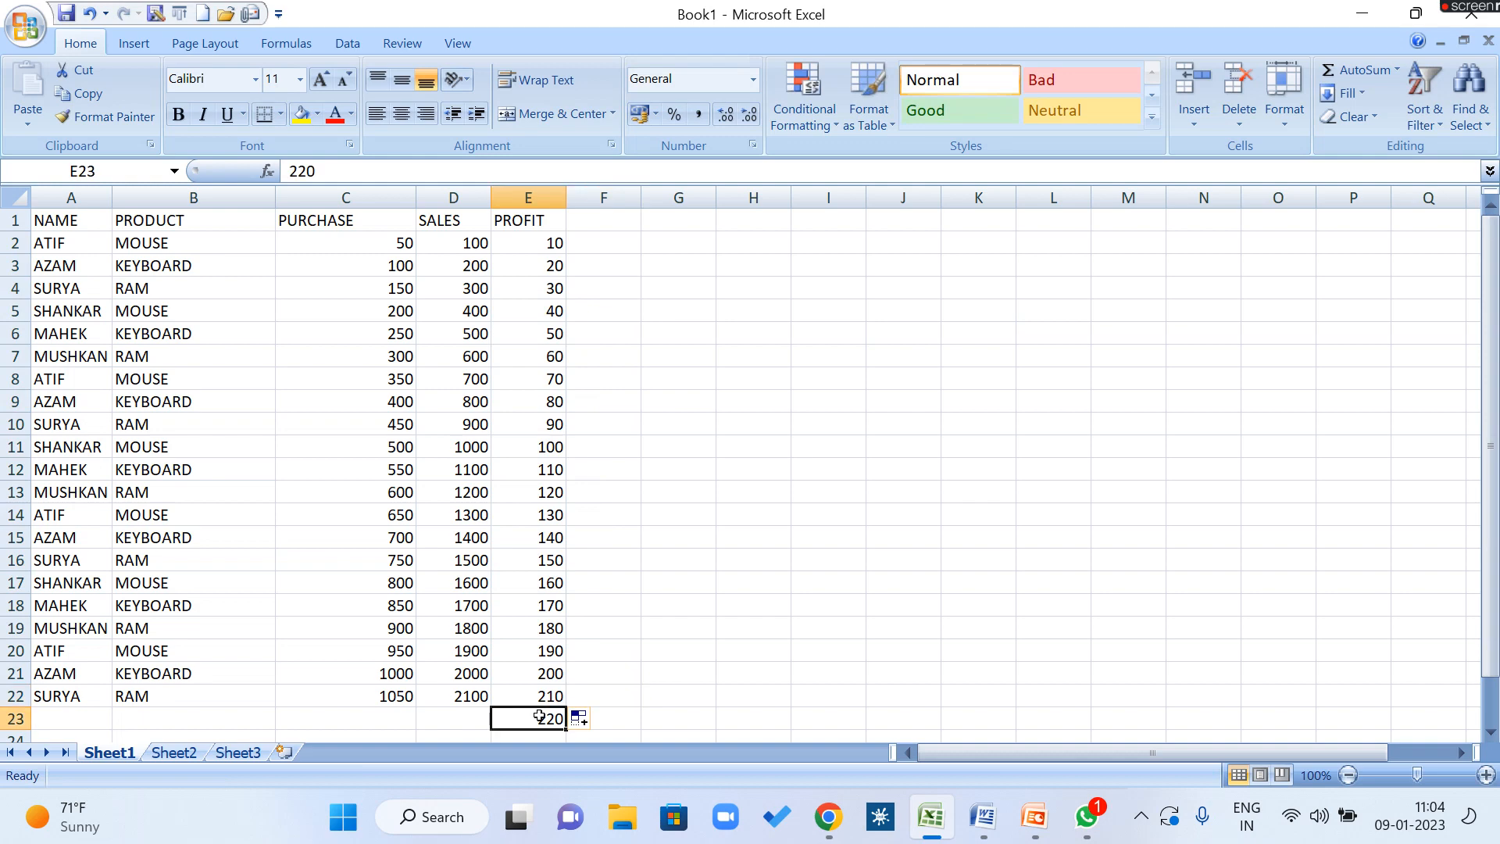
key("Delete")
Step: Total the SALES column in cell I5 with the formula =SUM(D2:D22)
left_click_drag(475, 228, 473, 691)
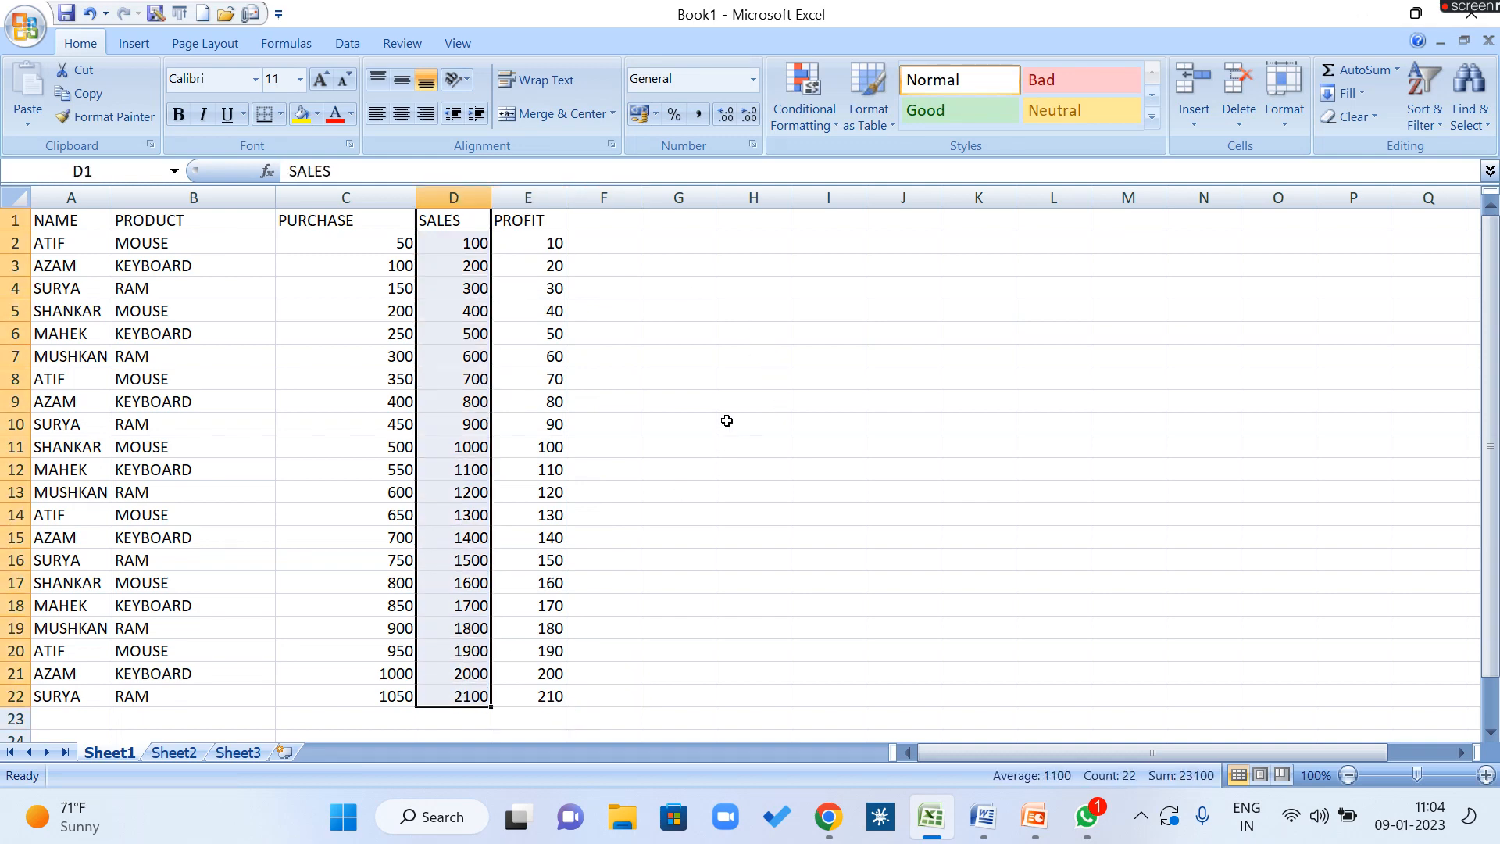
left_click(832, 305)
type("=SUM")
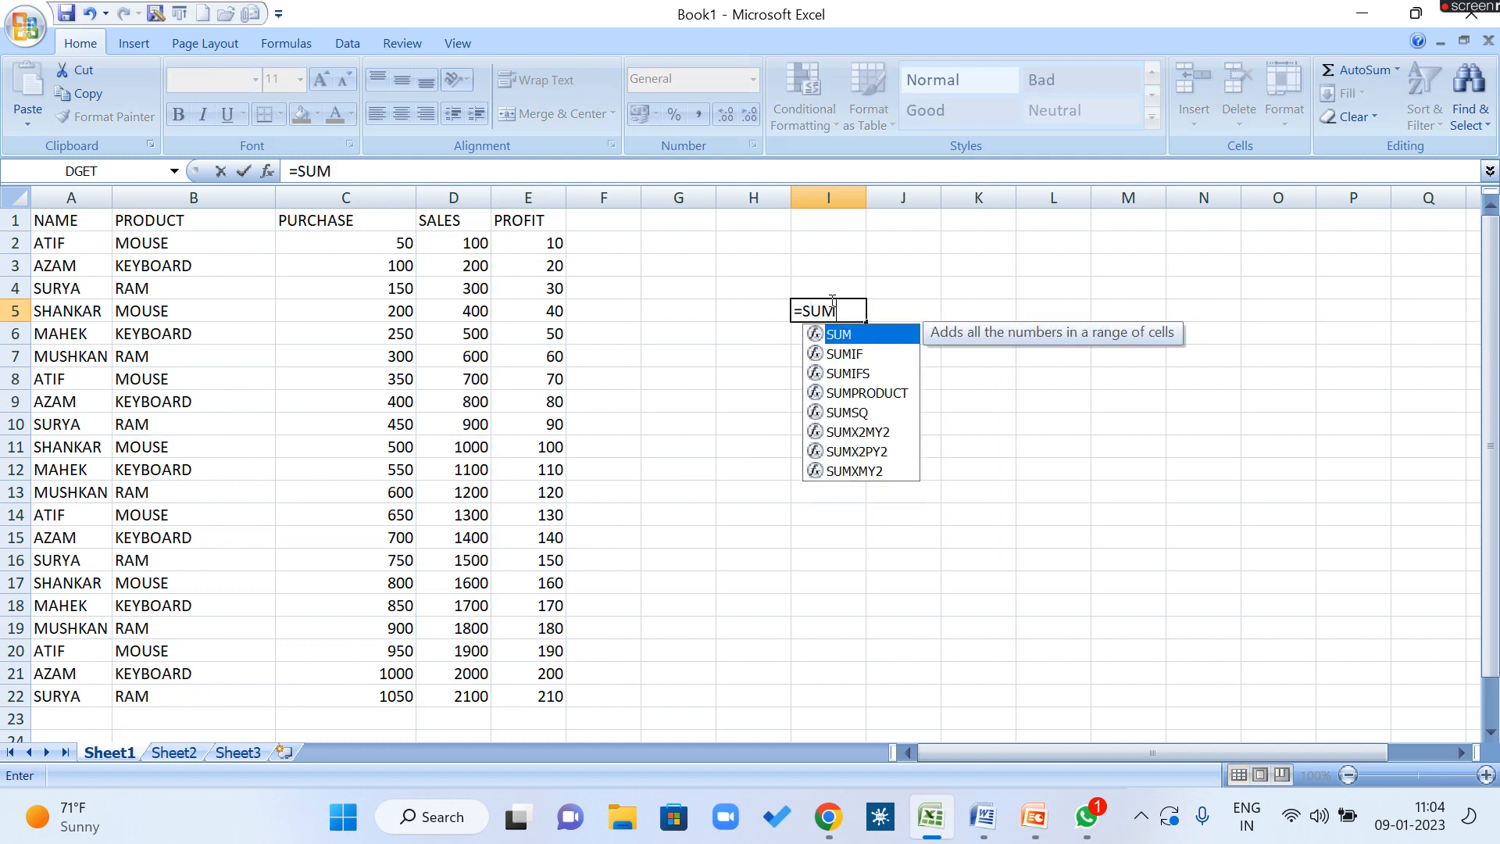
type("(")
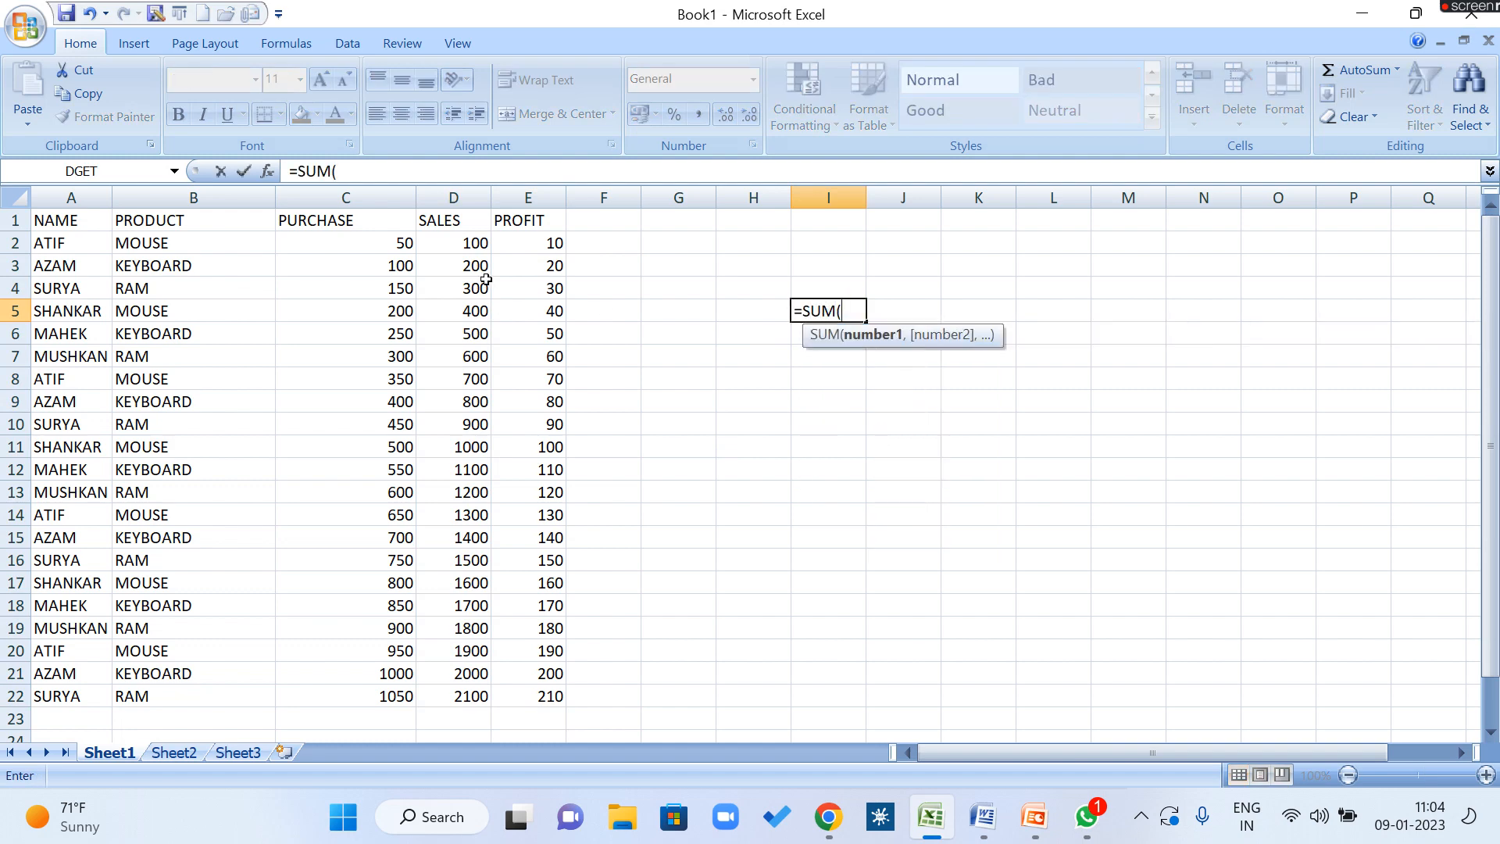
left_click_drag(467, 248, 456, 692)
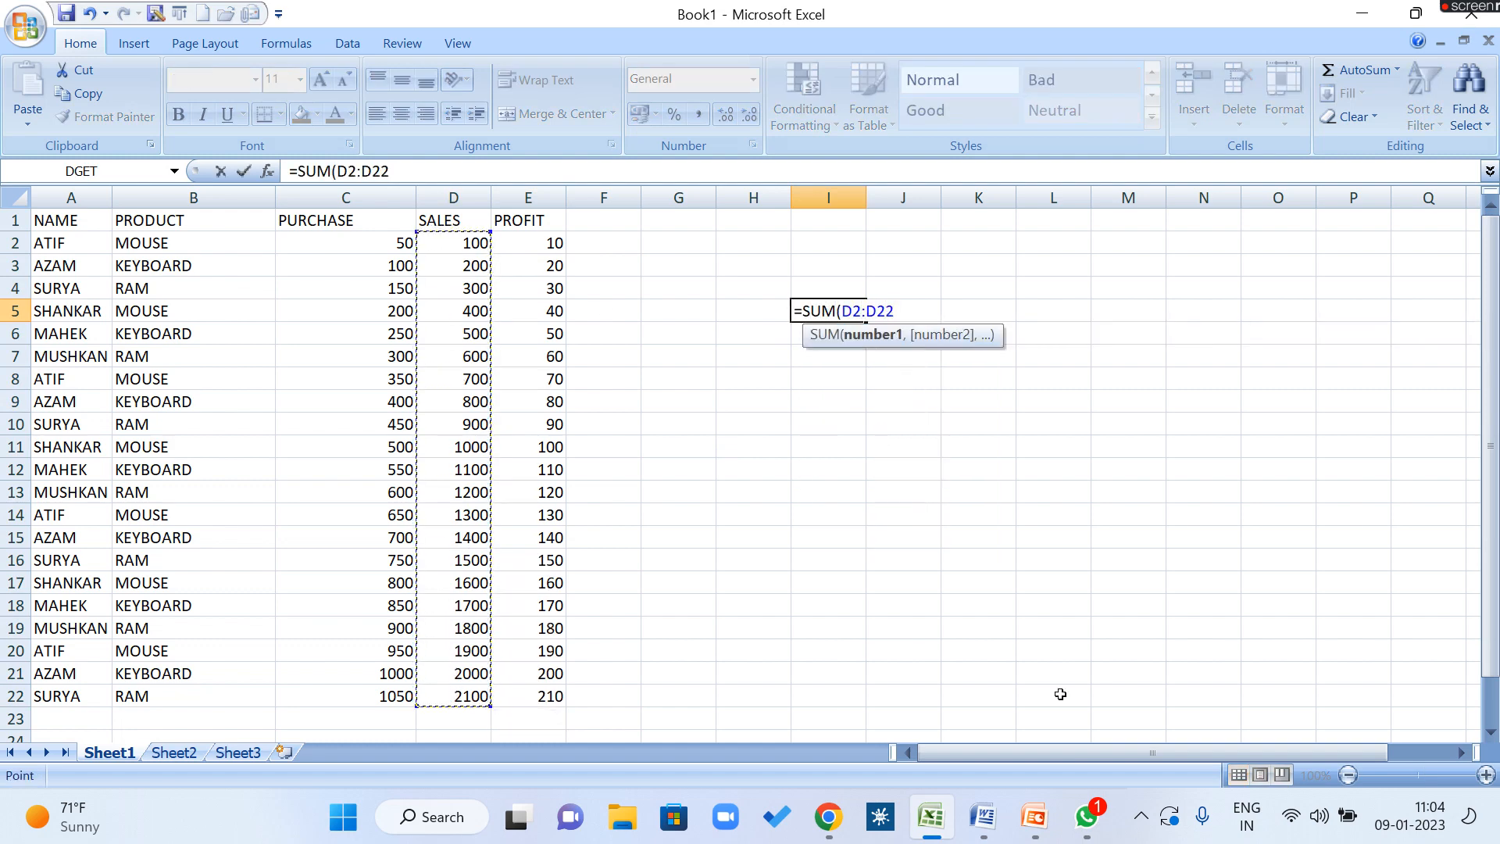
type(")")
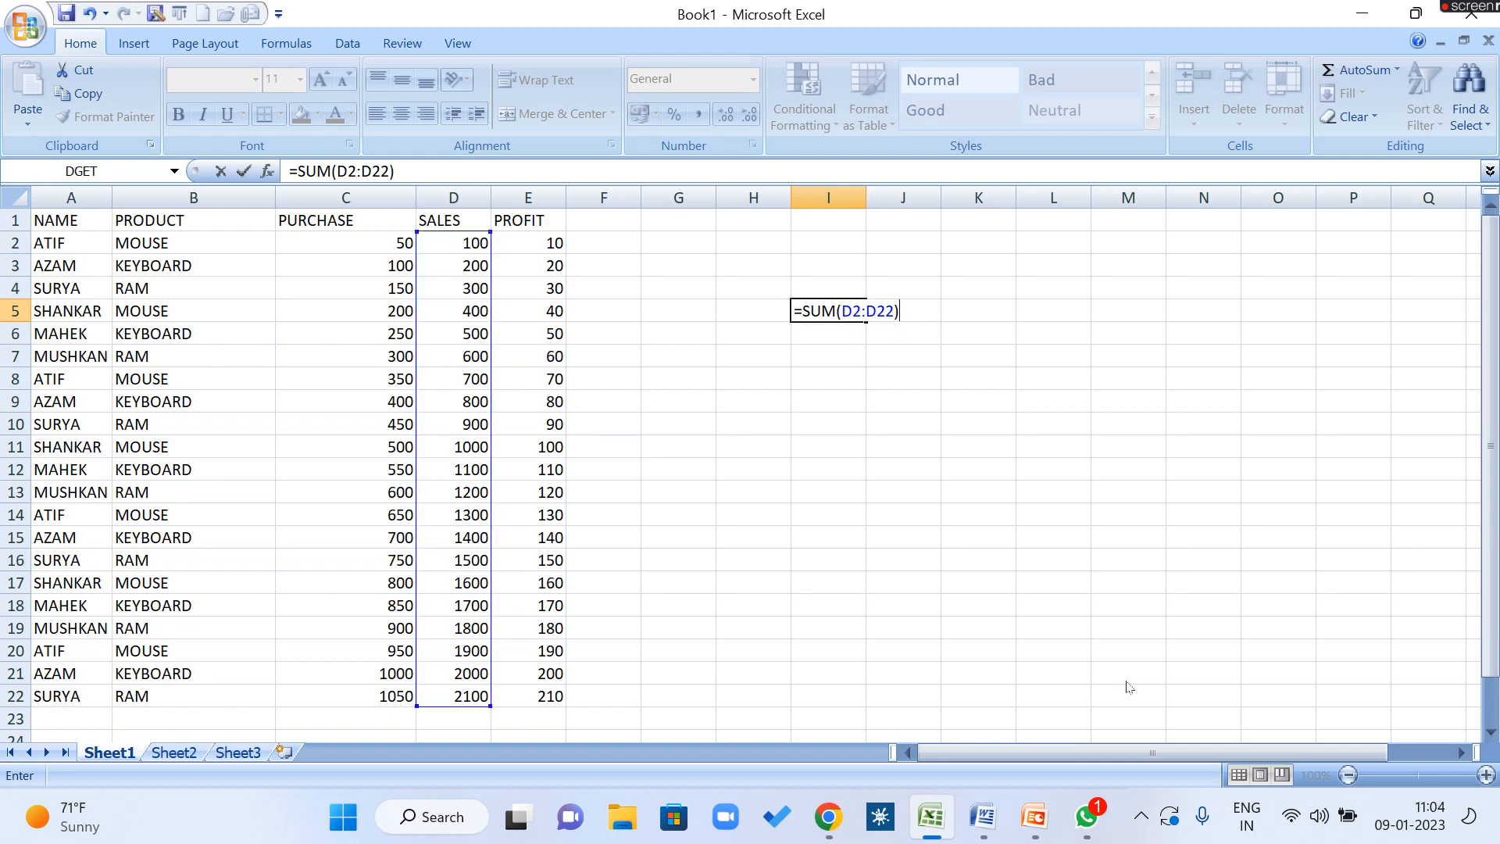
key("Return")
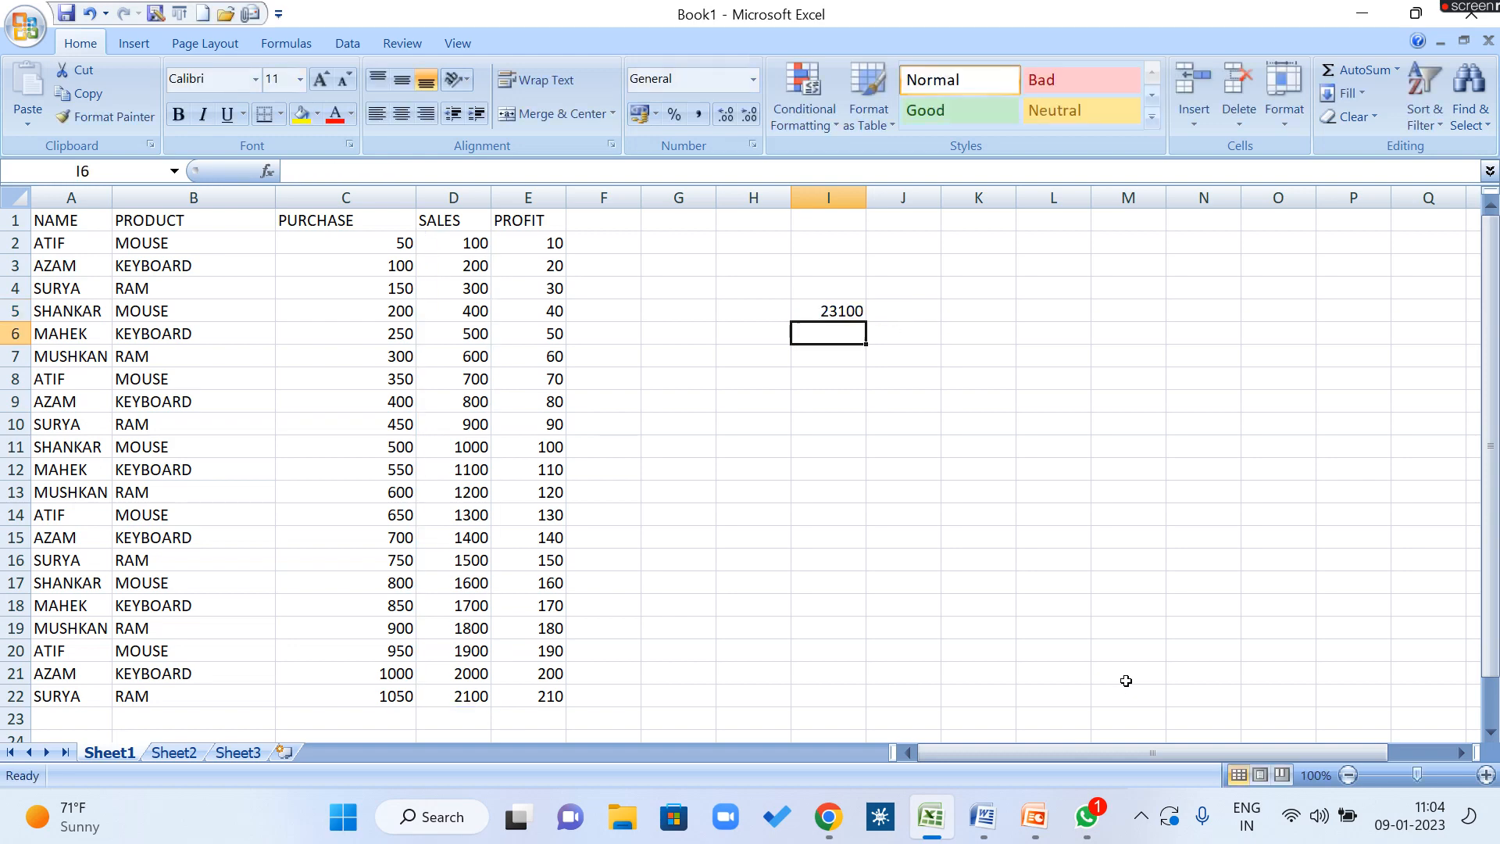
Step: Total the purchase, sales and profit columns together in cell I8 with =SUM(C2:E22)
key("Down")
key("Down")
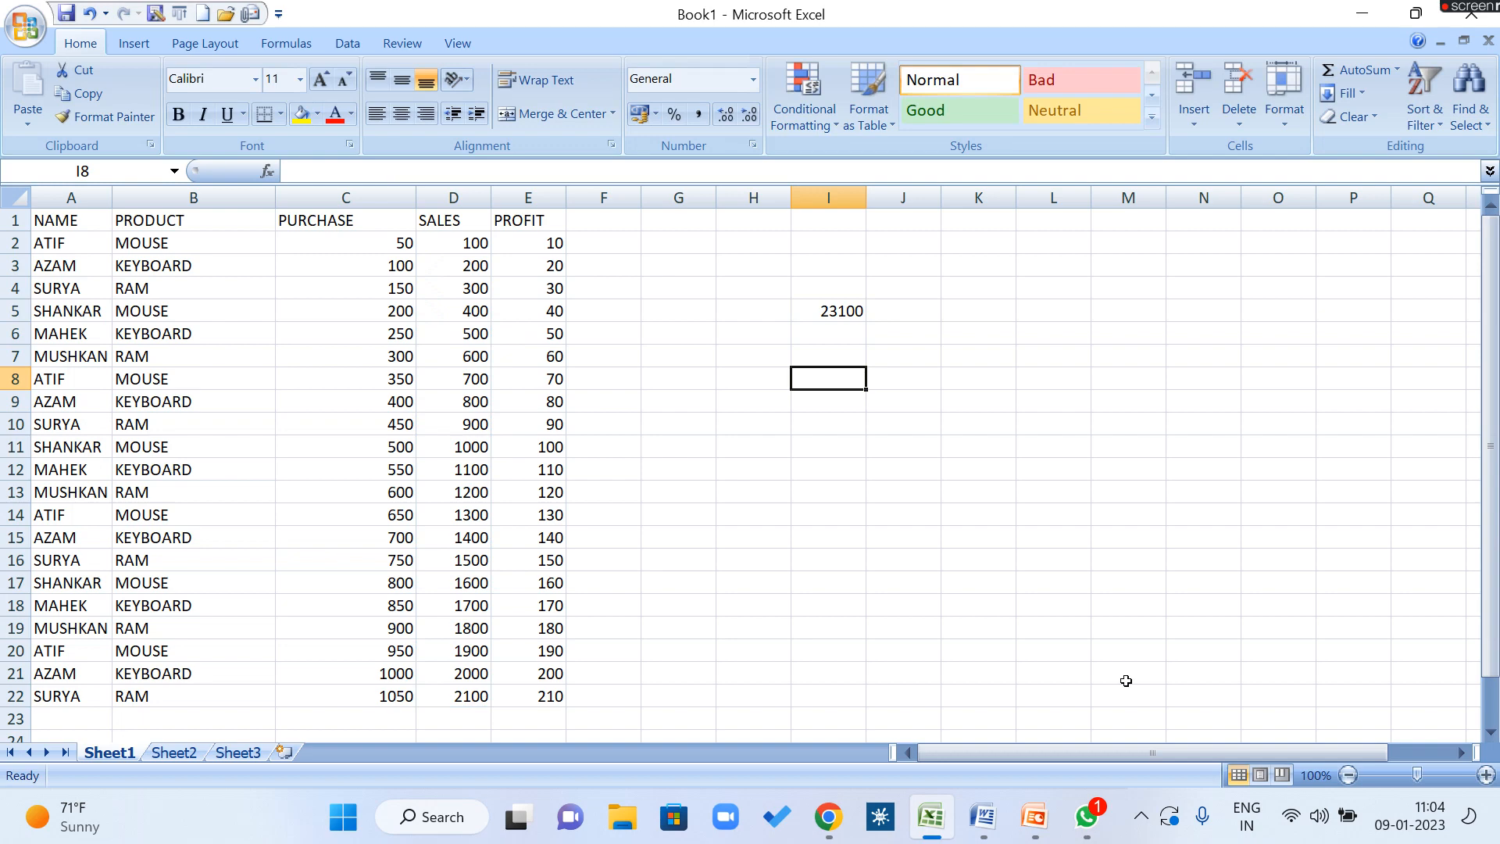
type("=SUM")
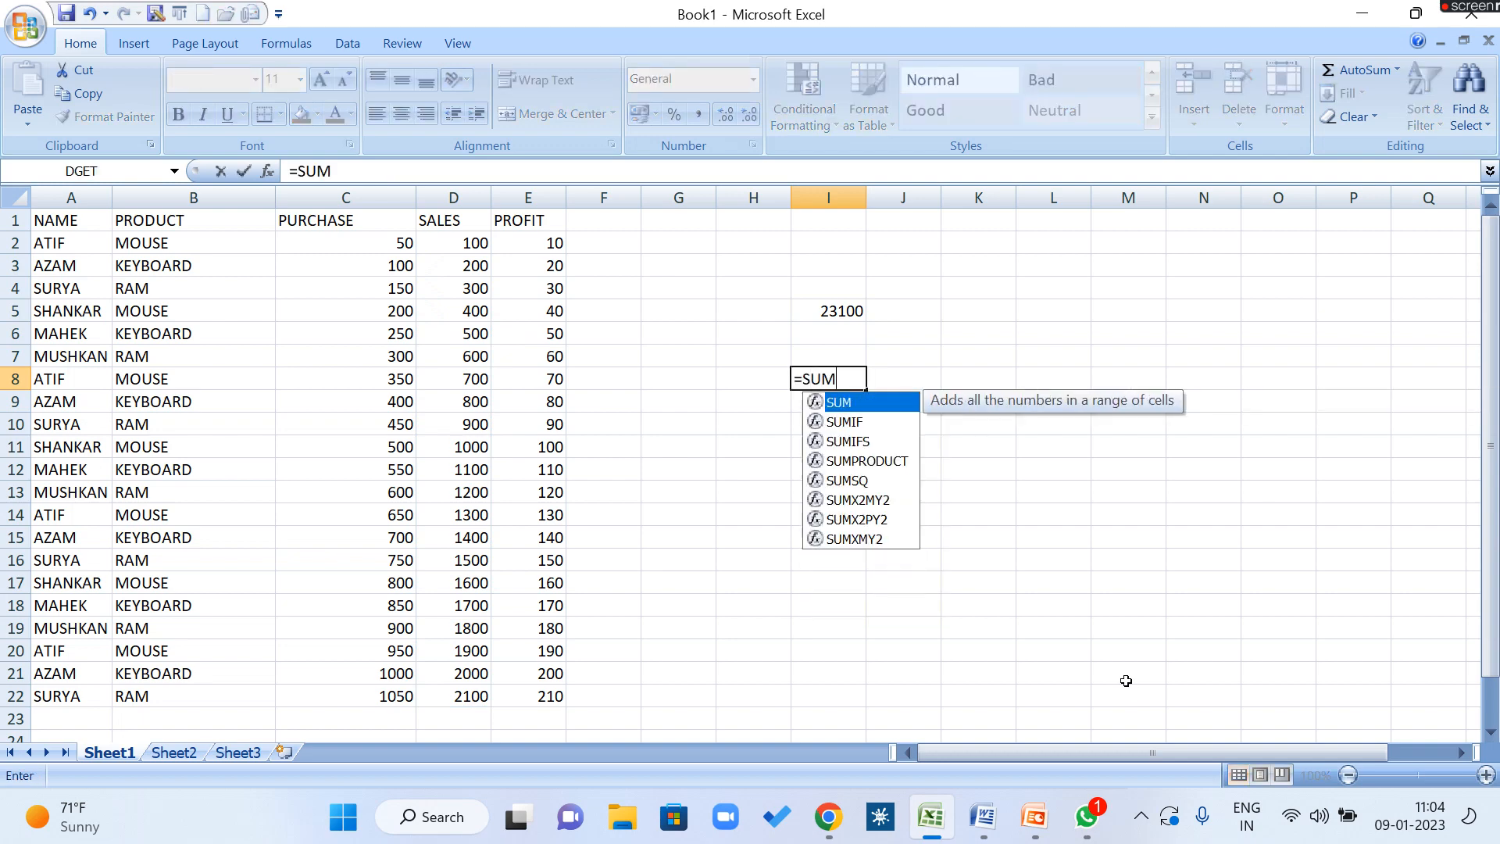
type("(")
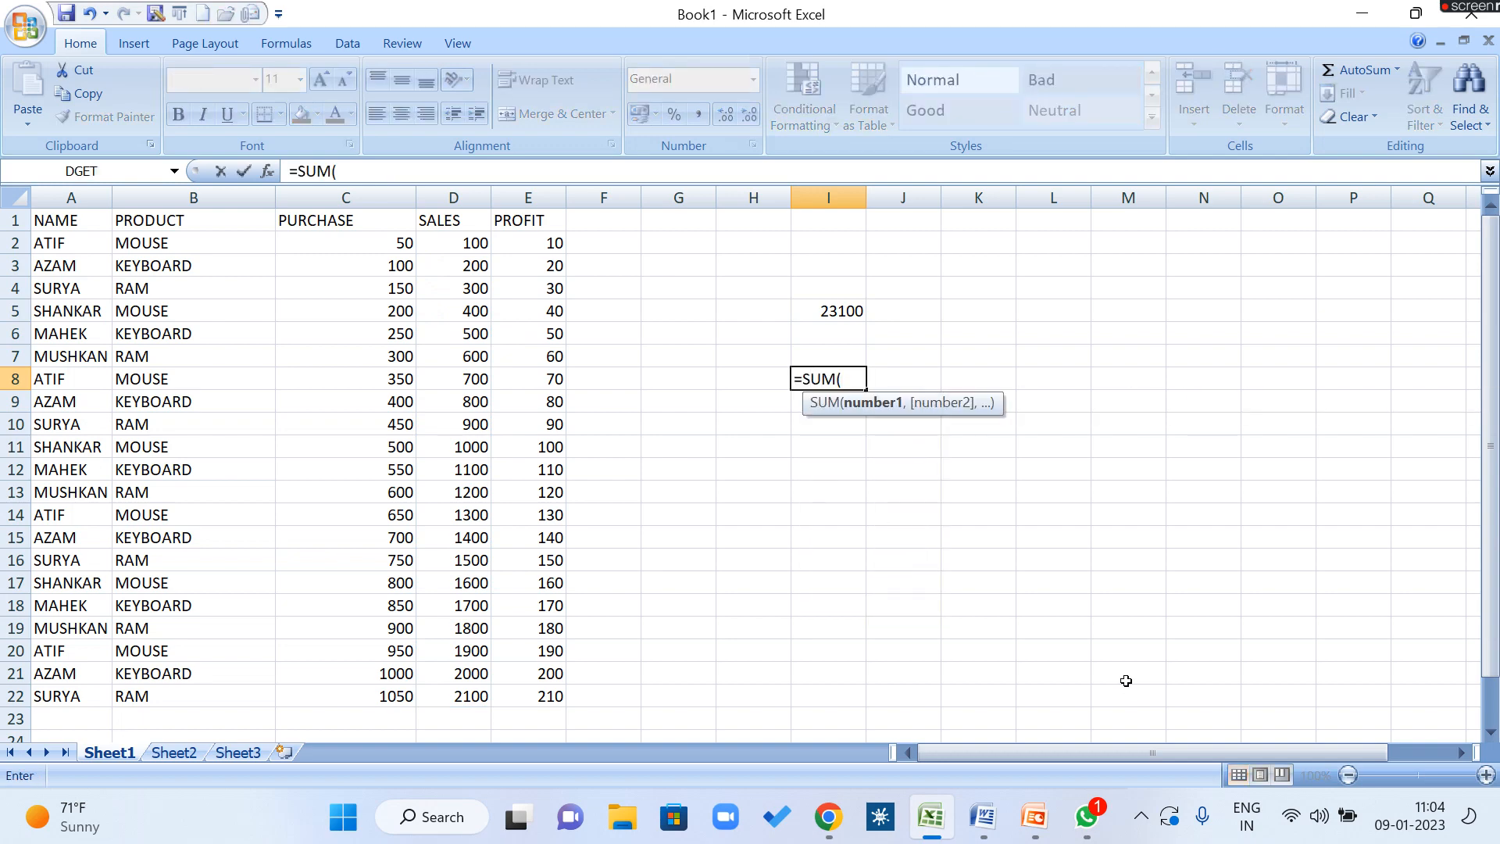
left_click_drag(355, 237, 547, 697)
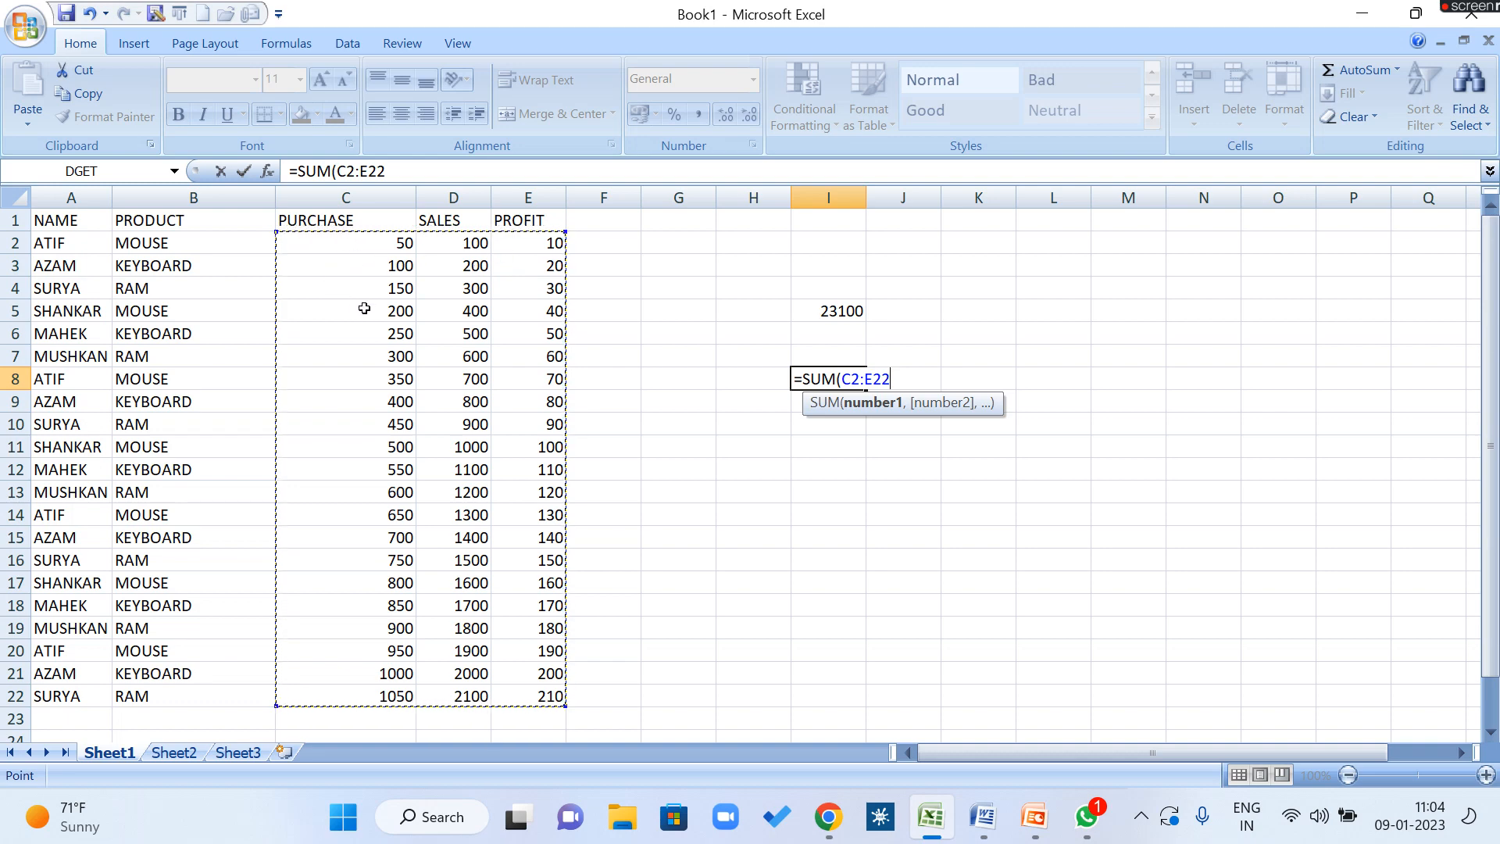
type(")")
key("Return")
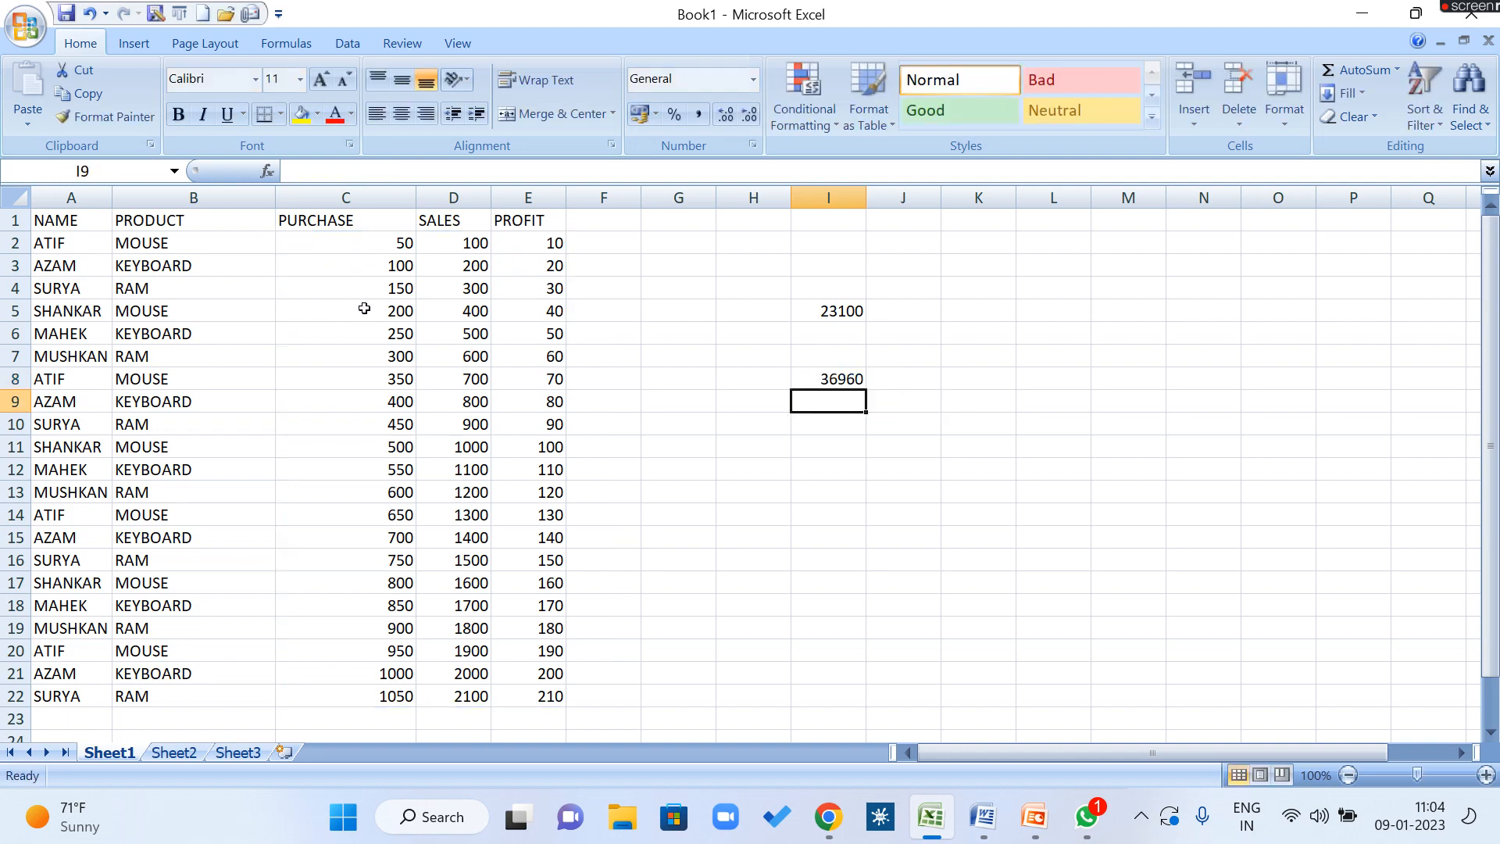
Step: Add the non-adjacent PURCHASE and PROFIT columns in cell I11 with =SUM(C2:C22,E2:E22)
key("Down")
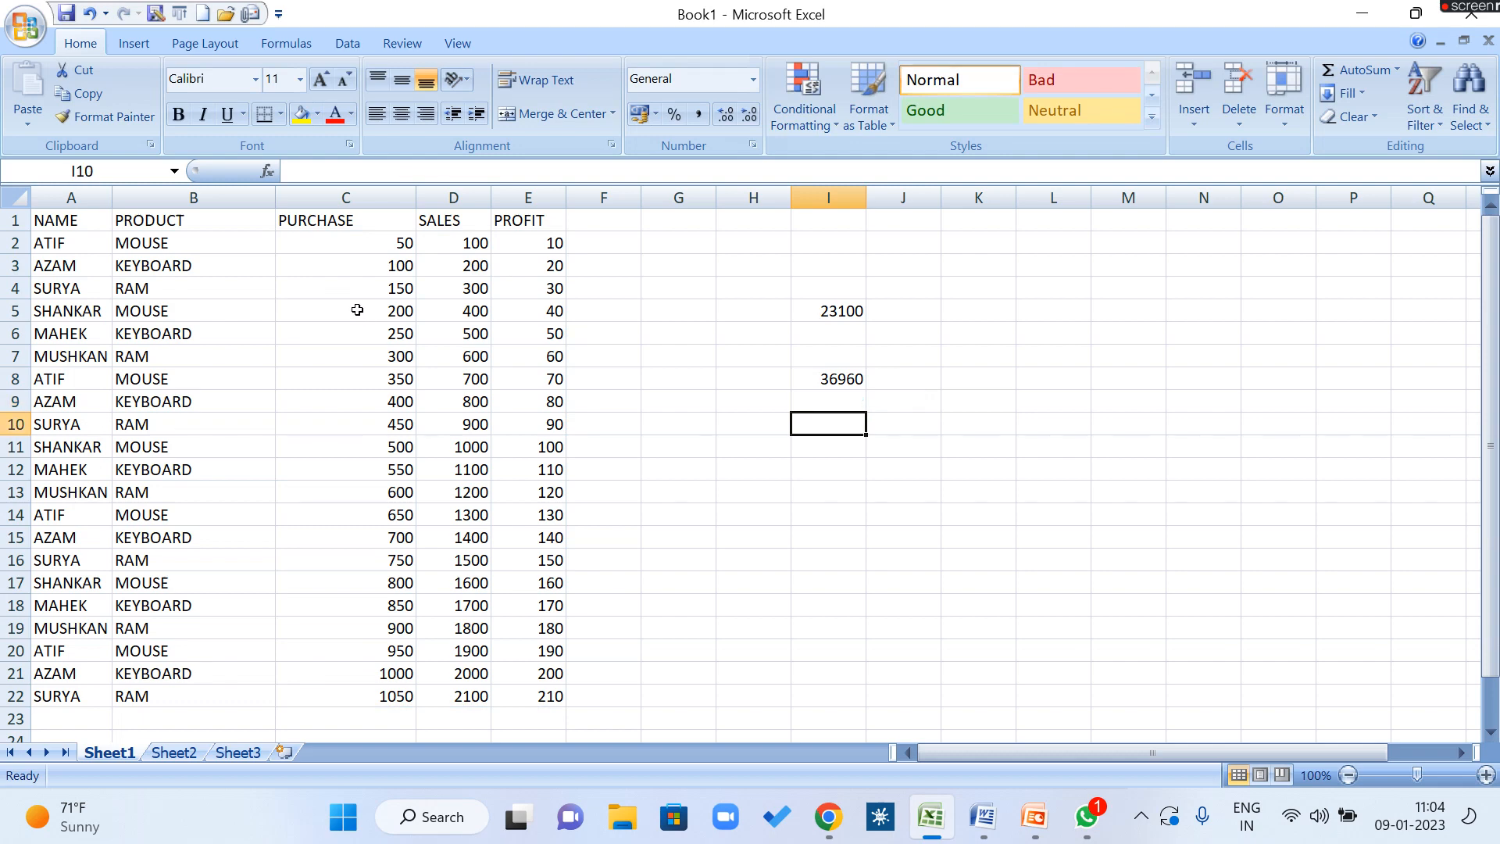
left_click(369, 241)
left_click_drag(368, 234, 367, 651)
left_click_drag(547, 242, 547, 516)
left_click(826, 448)
type("=")
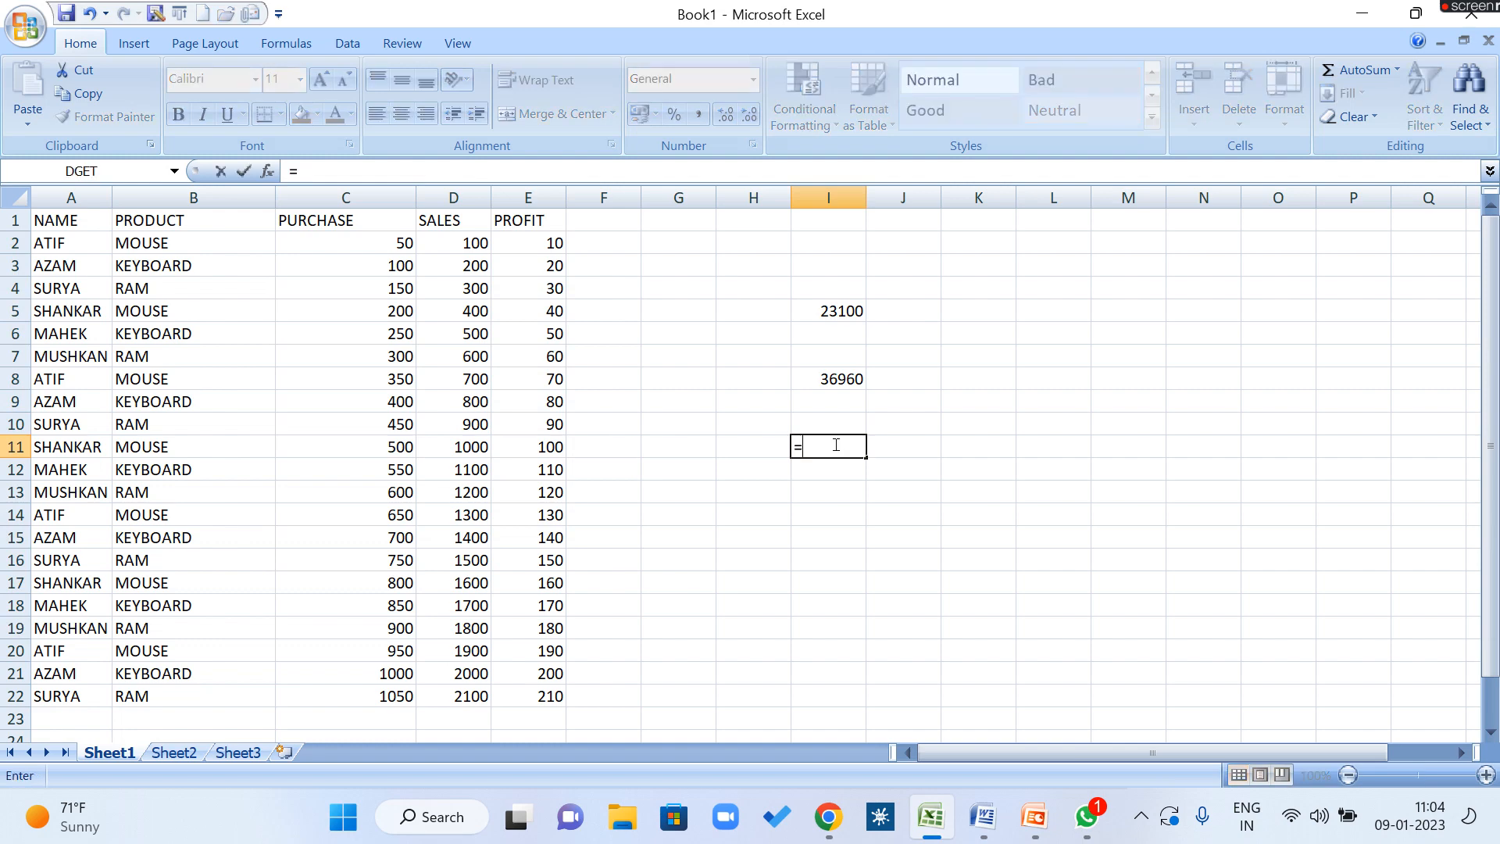
type("SUM(")
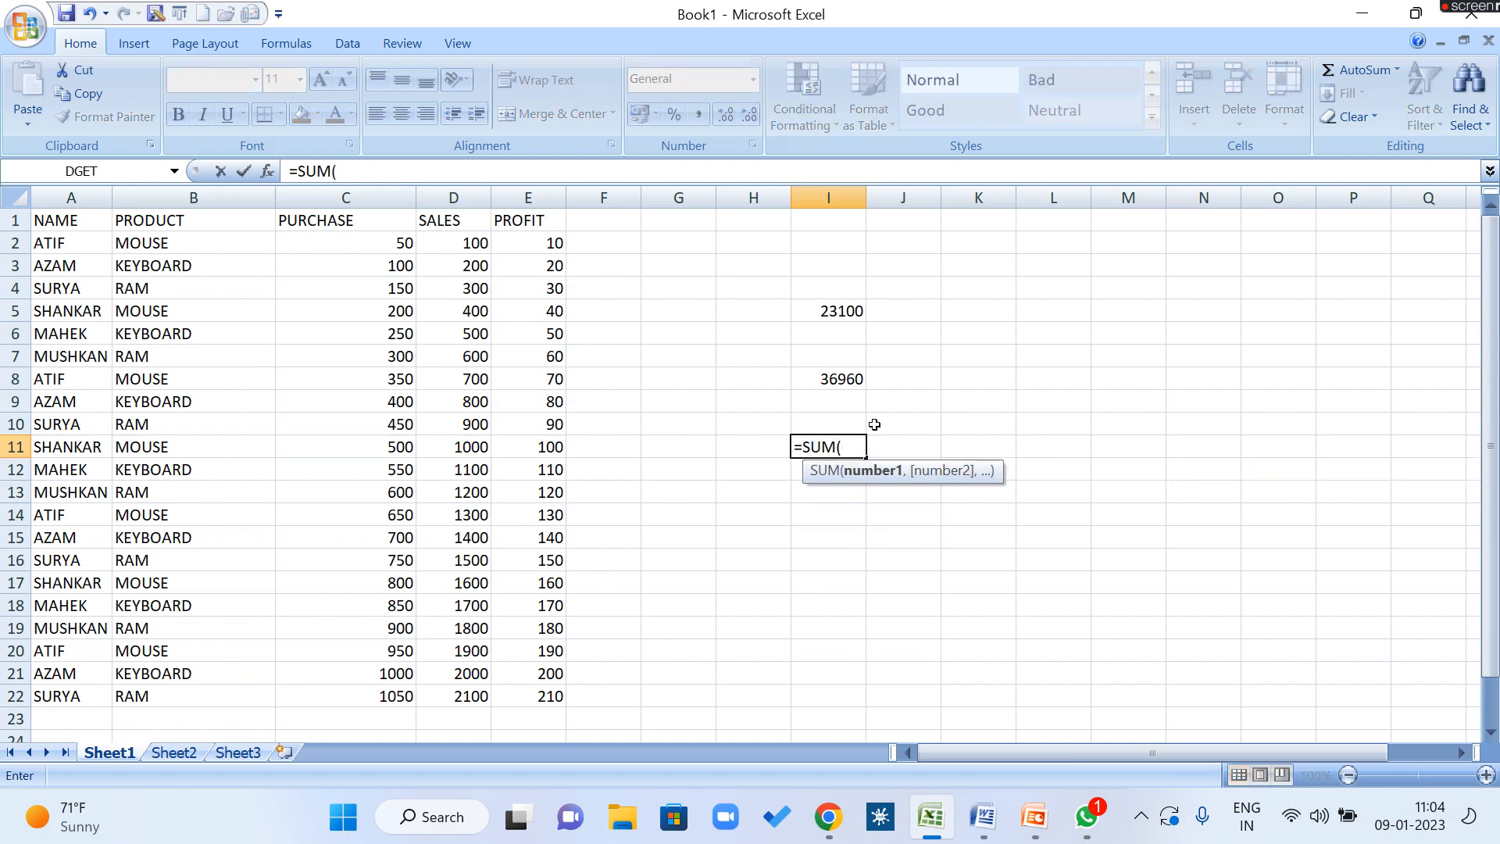
left_click_drag(364, 244, 365, 689)
type(",")
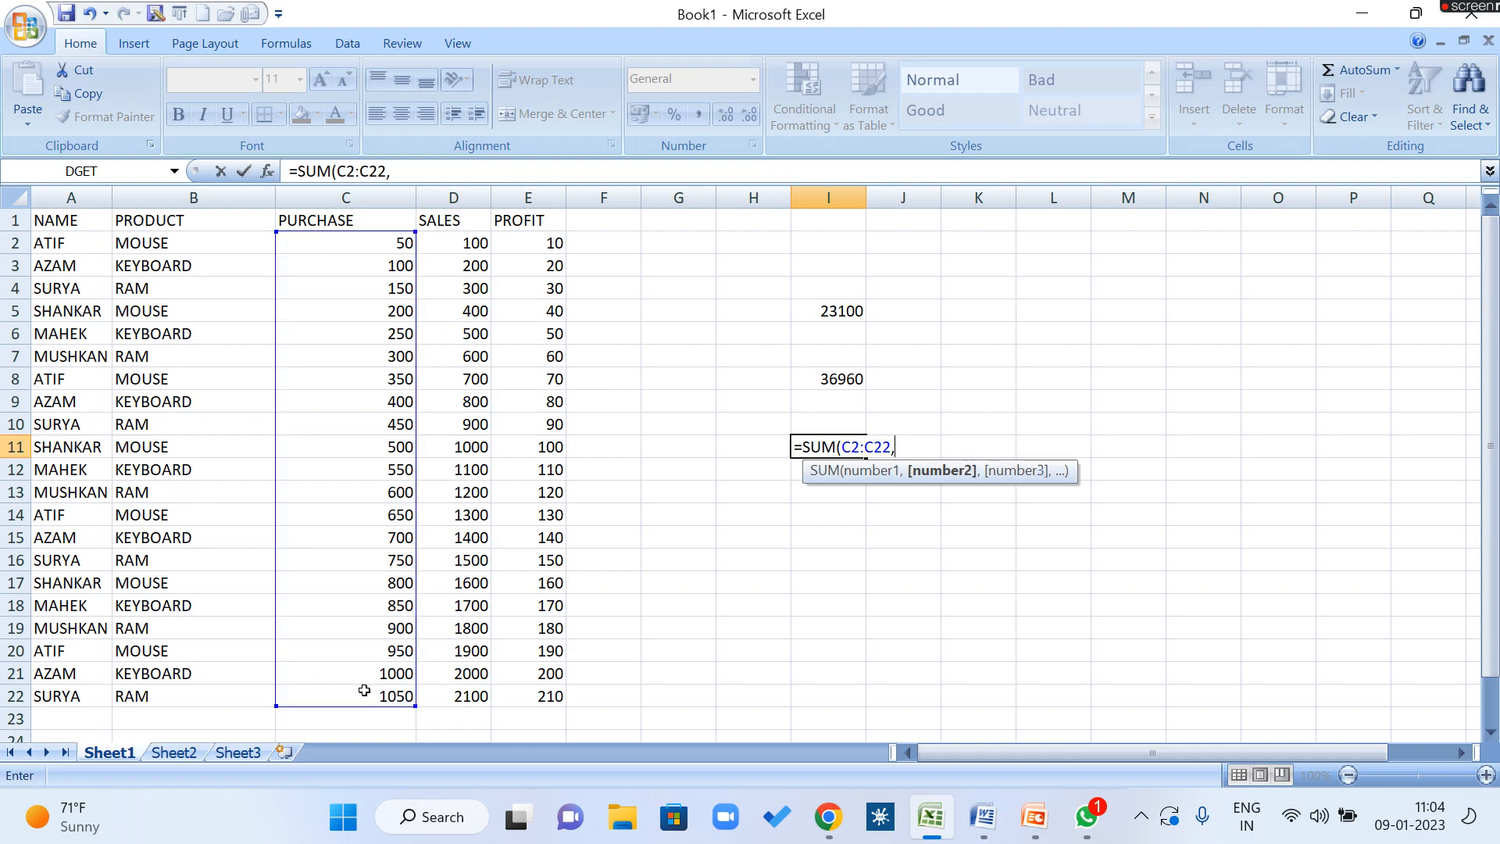
left_click_drag(534, 252, 558, 698)
type(")")
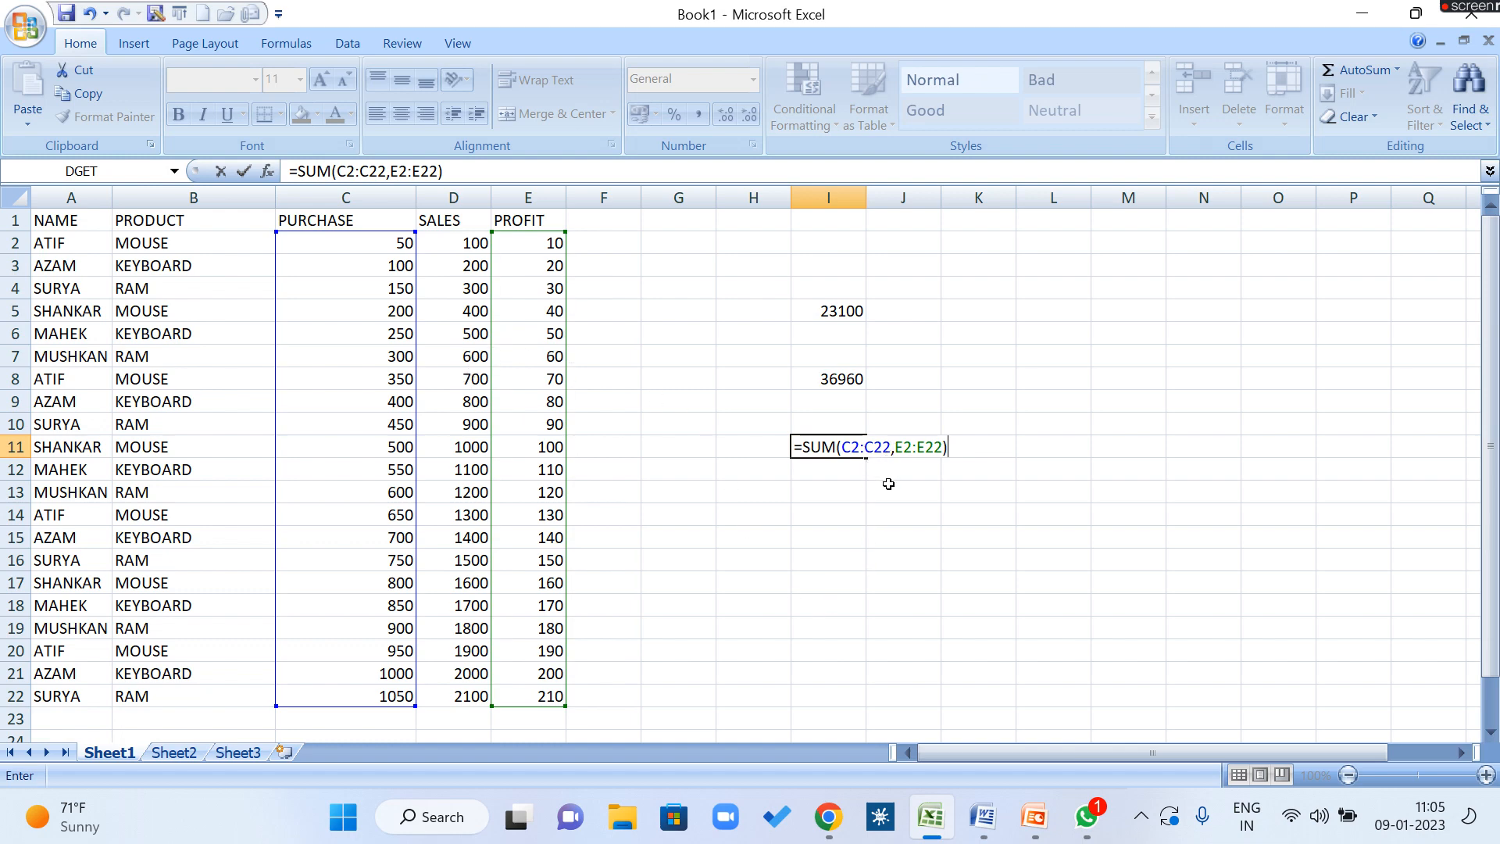
type(")")
key("Return")
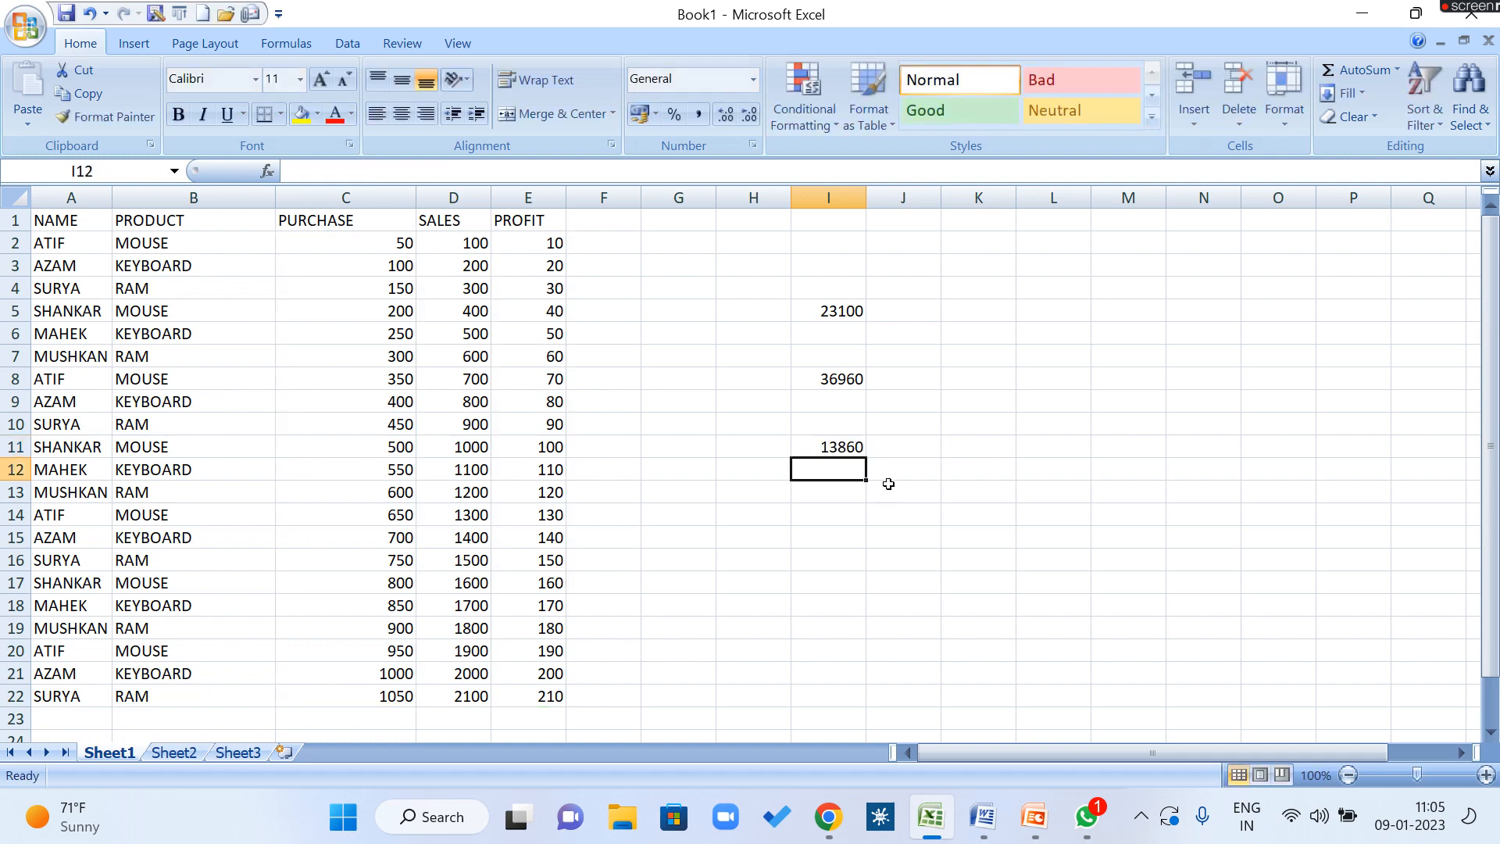
Step: Total the PURCHASE column in cell I14 with =SUM(C2:C22), writing the range by hand in place of the selected one
left_click(837, 519)
type("=SUM(")
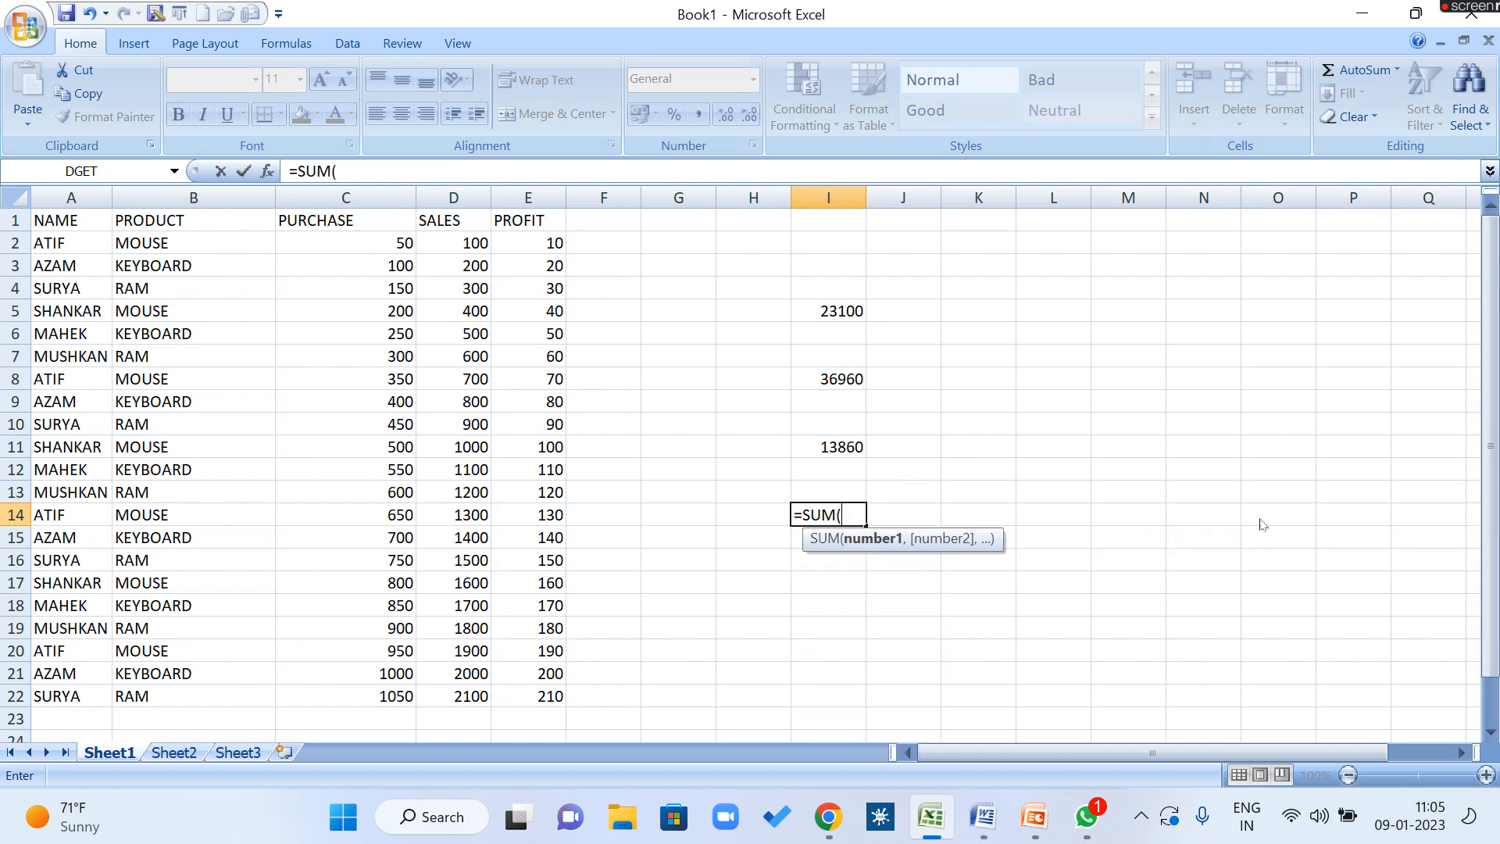
left_click_drag(389, 244, 402, 684)
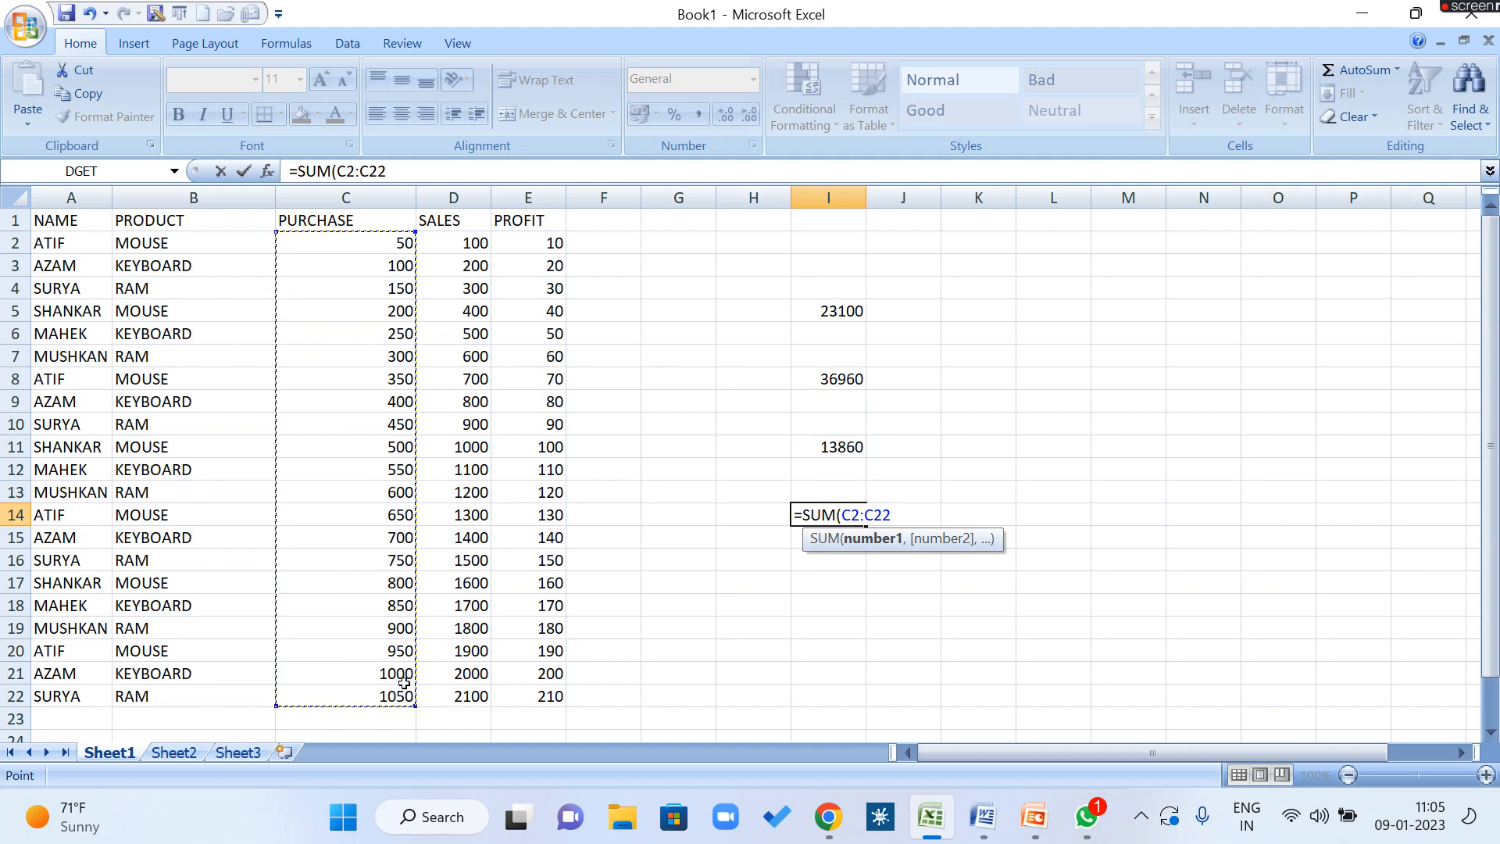
key("BackSpace")
key("BackSpace")
key("BackSpace")
key("BackSpace")
key("BackSpace")
key("BackSpace")
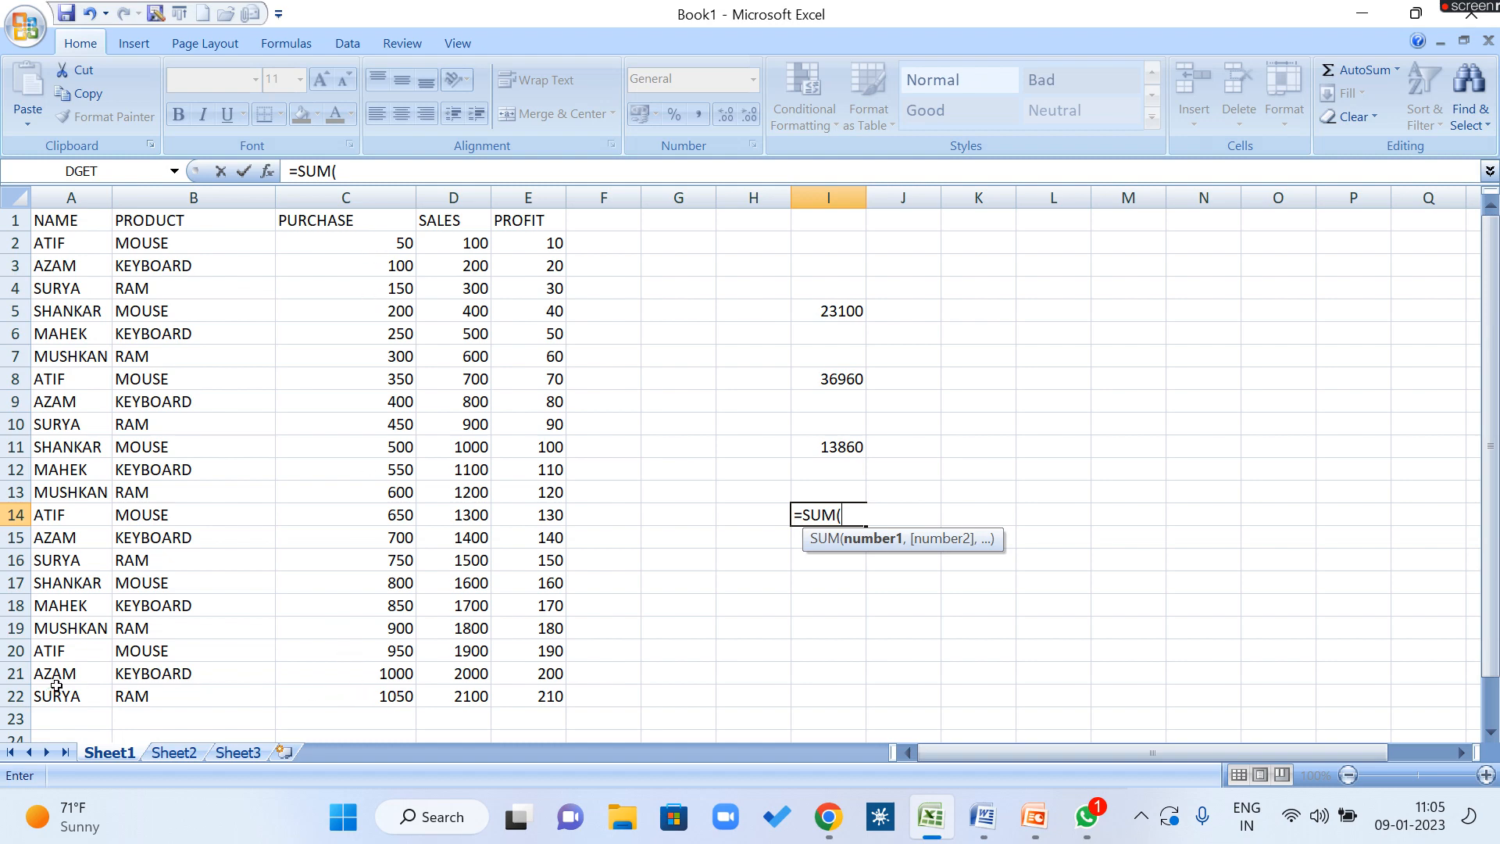
type("C2:C22")
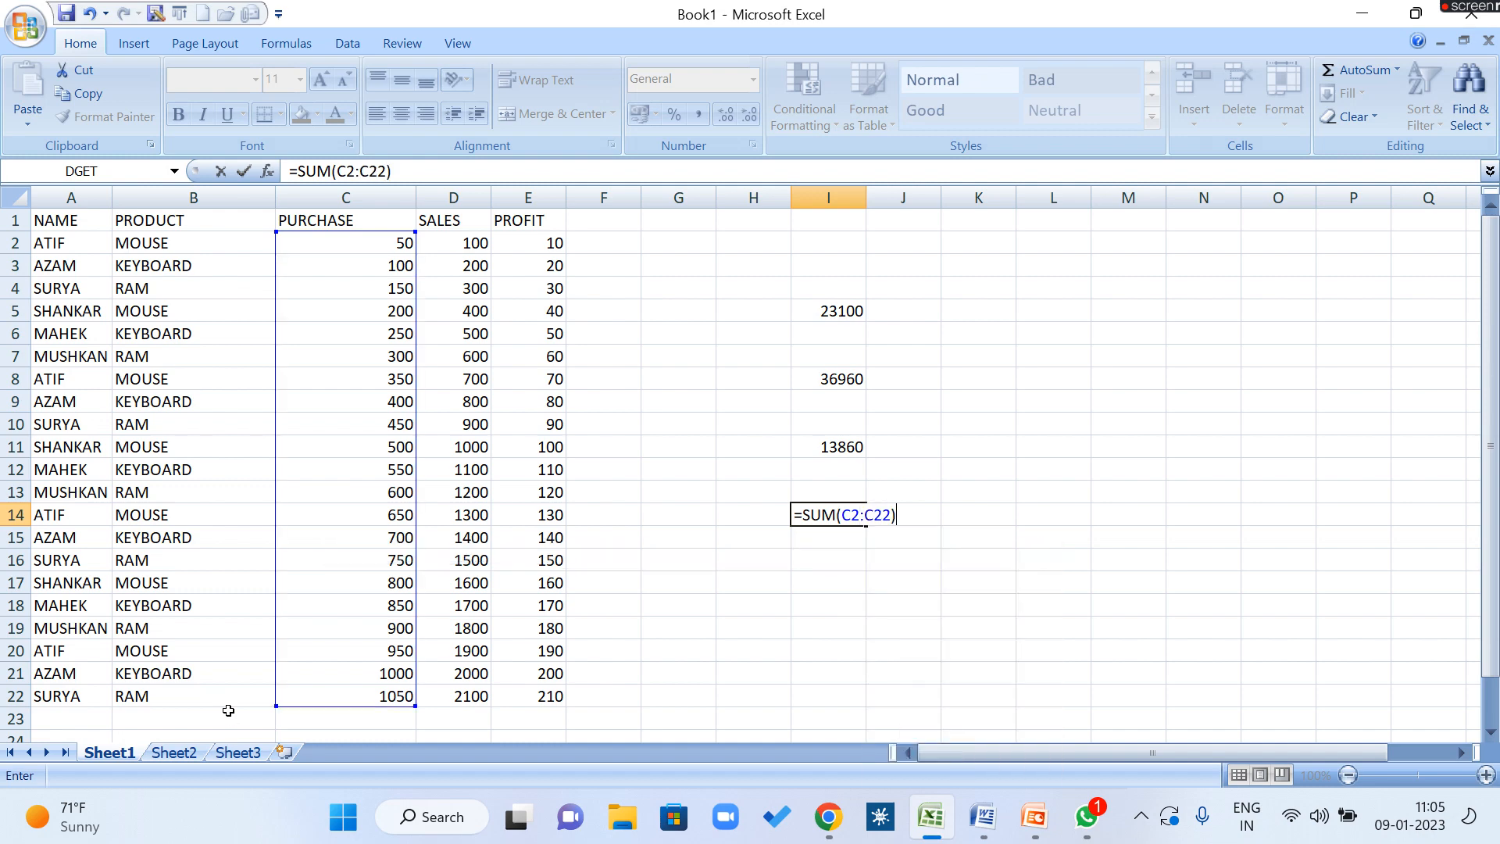
key("Return")
Step: Total the PURCHASE column again in cell I16 with =SUM(C2:C22), picking the first and last cells on the sheet
key("Return")
type("=SU")
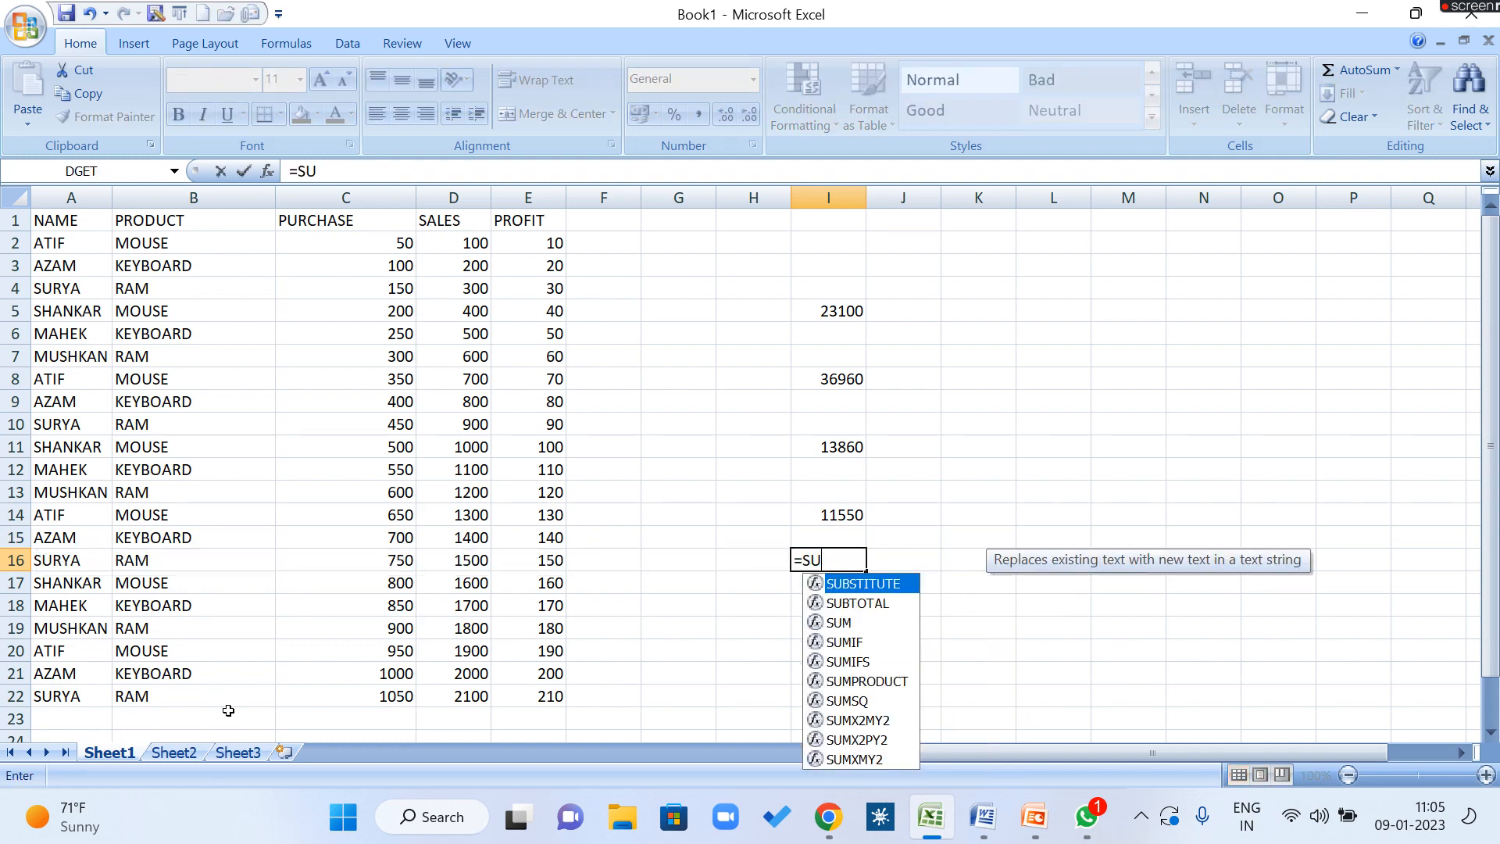
type("M(")
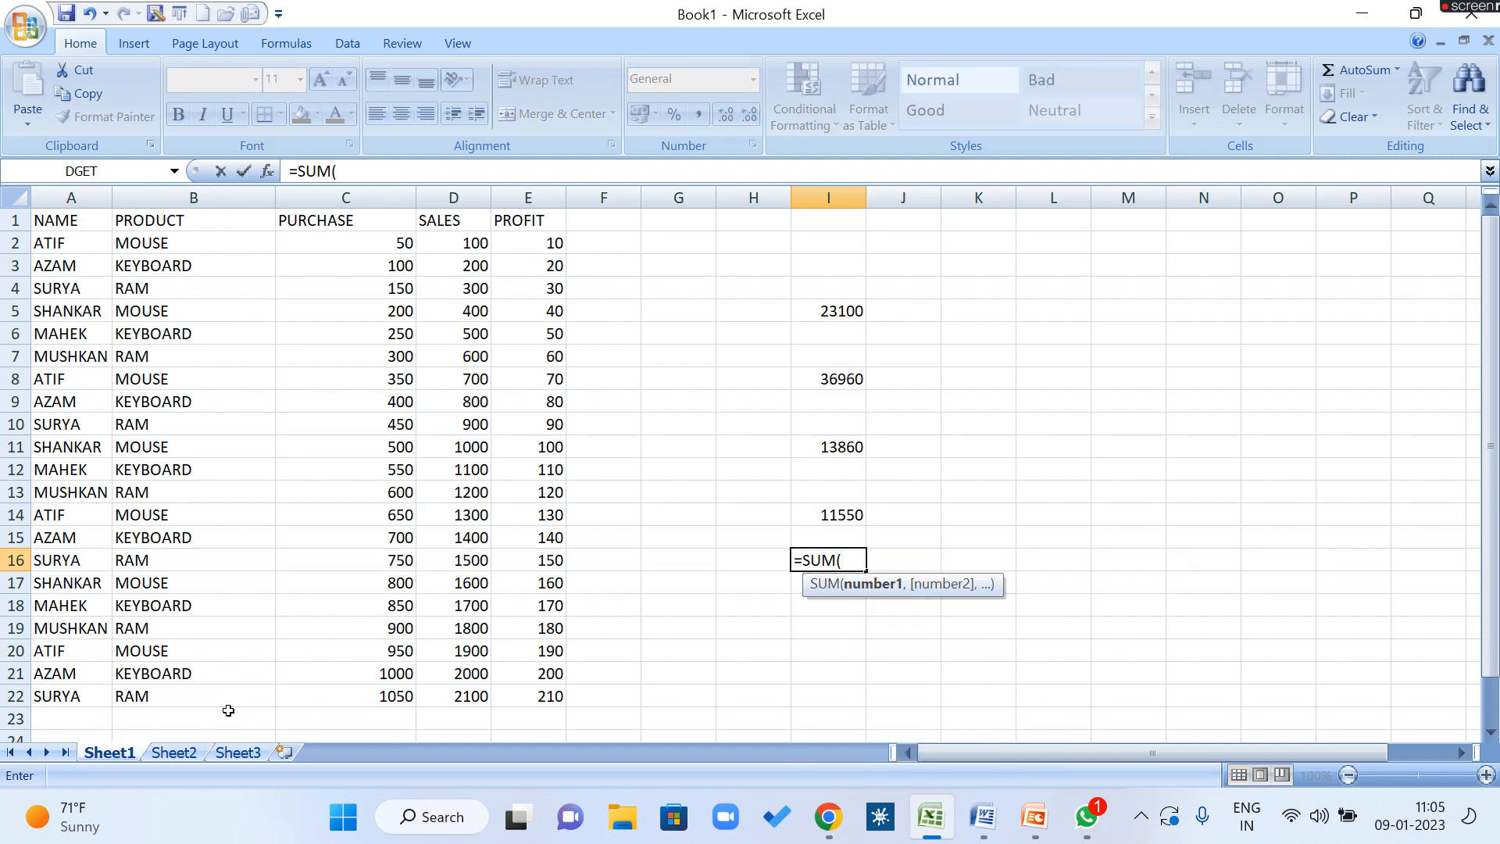
left_click(392, 242)
left_click_drag(401, 697, 383, 699)
type(")")
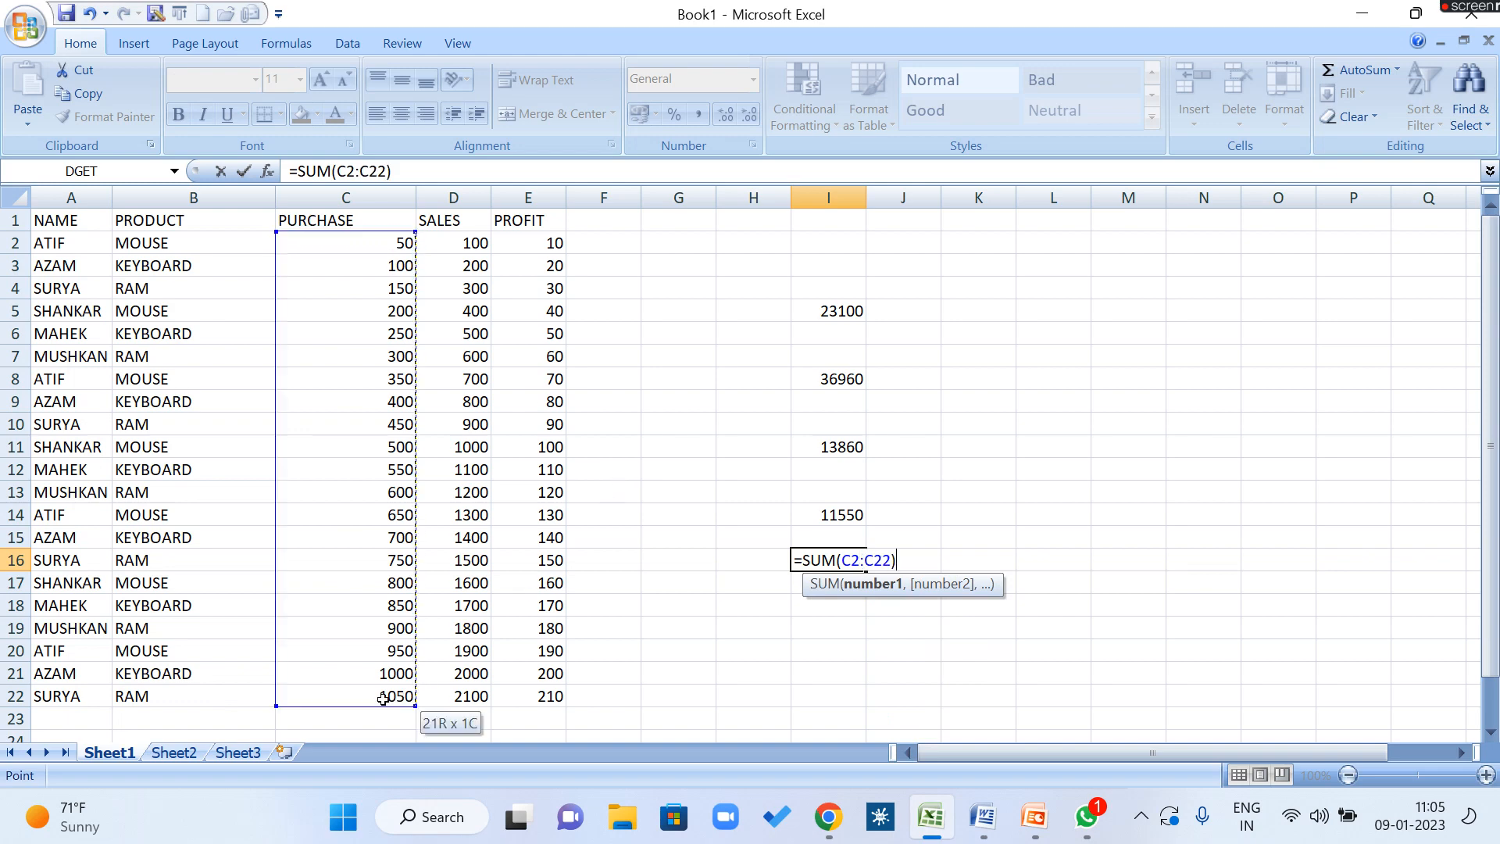
key("Return")
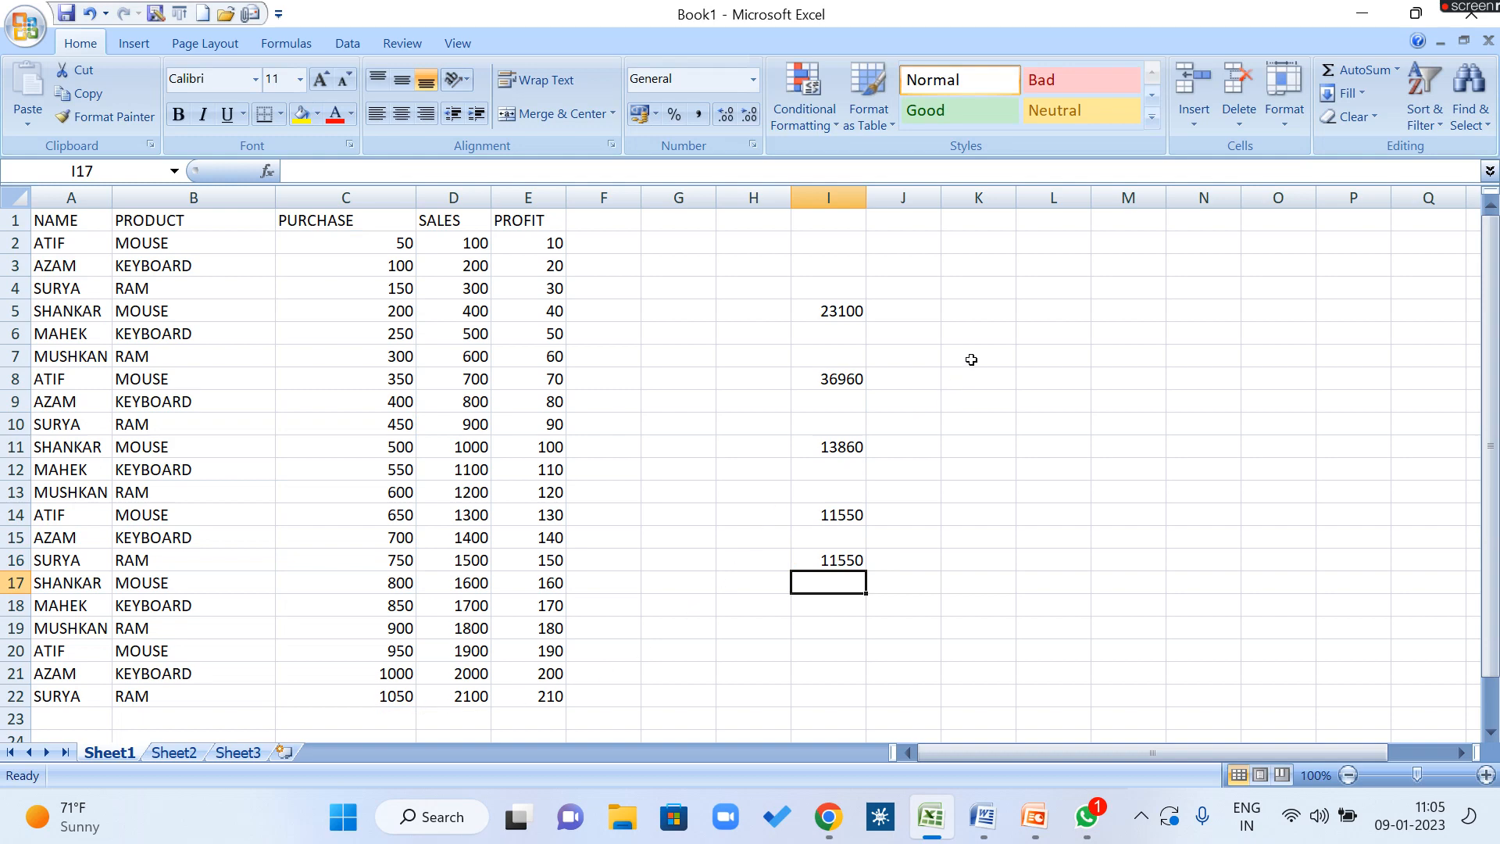
left_click(978, 336)
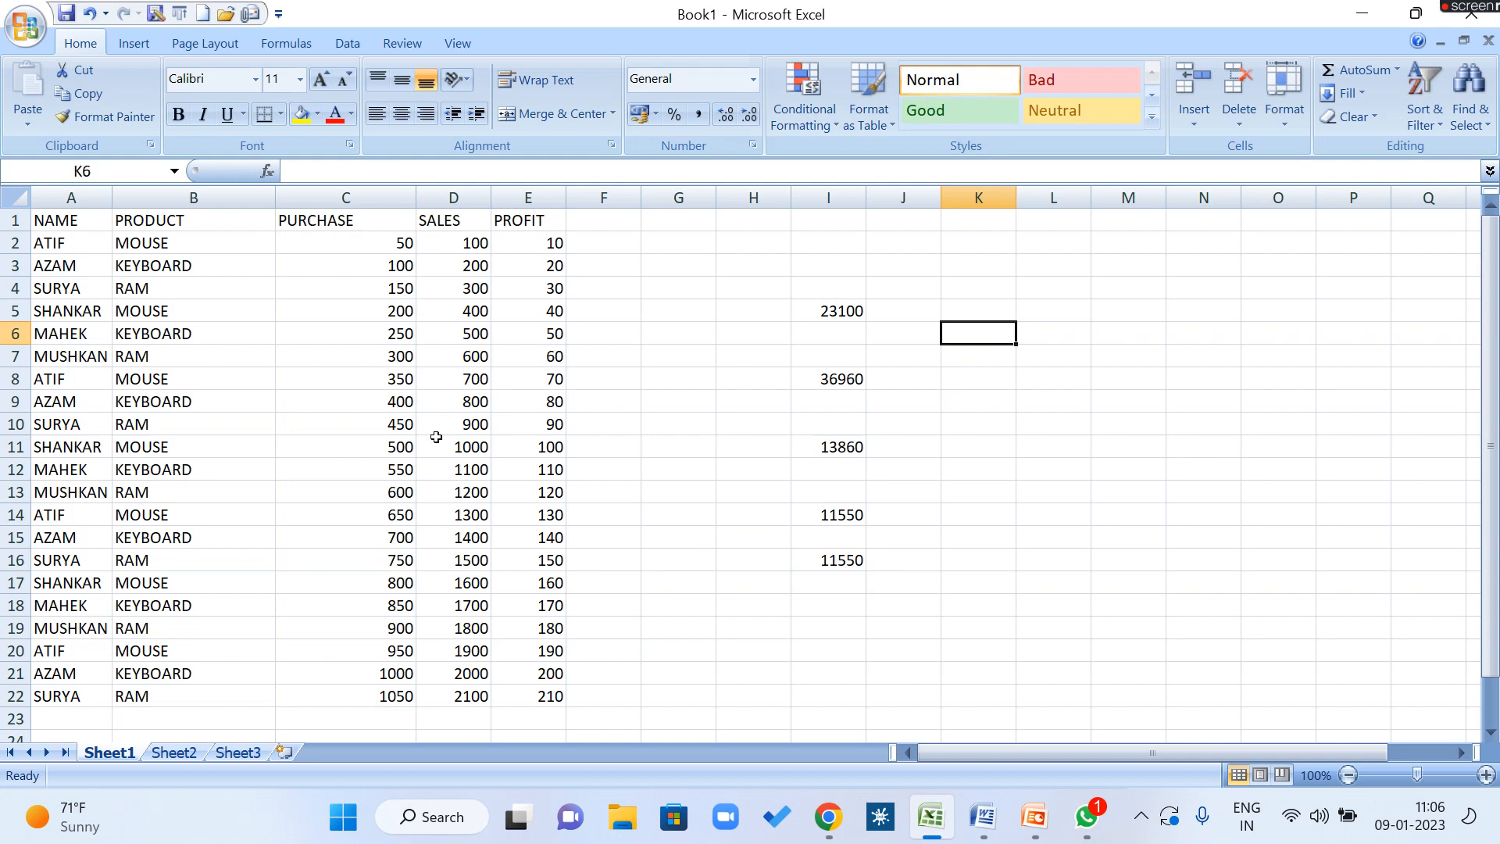
left_click_drag(305, 236, 583, 673)
left_click(387, 311)
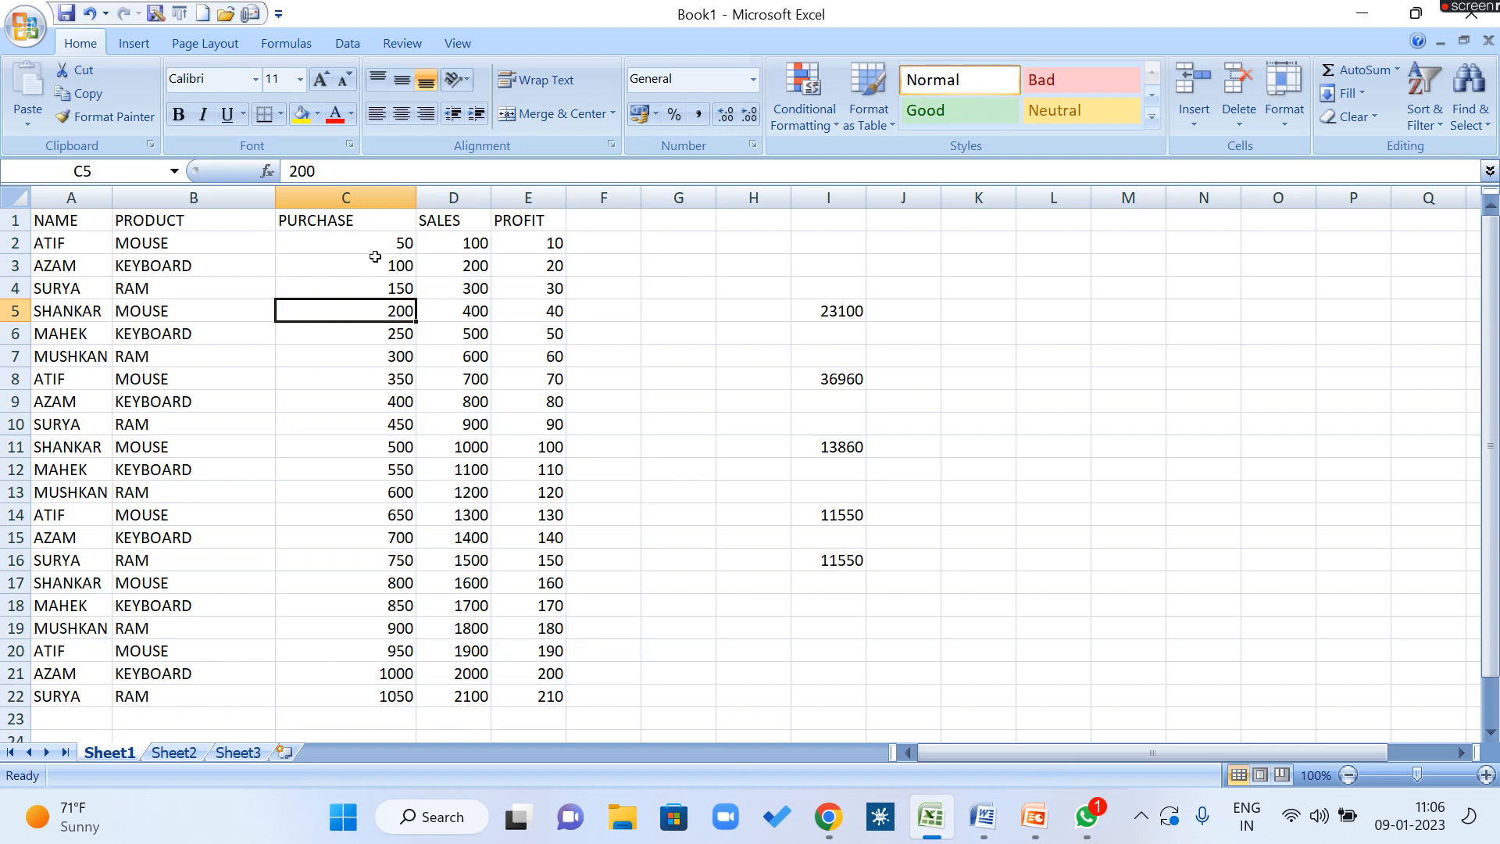
scroll(519, 408, "down", 20)
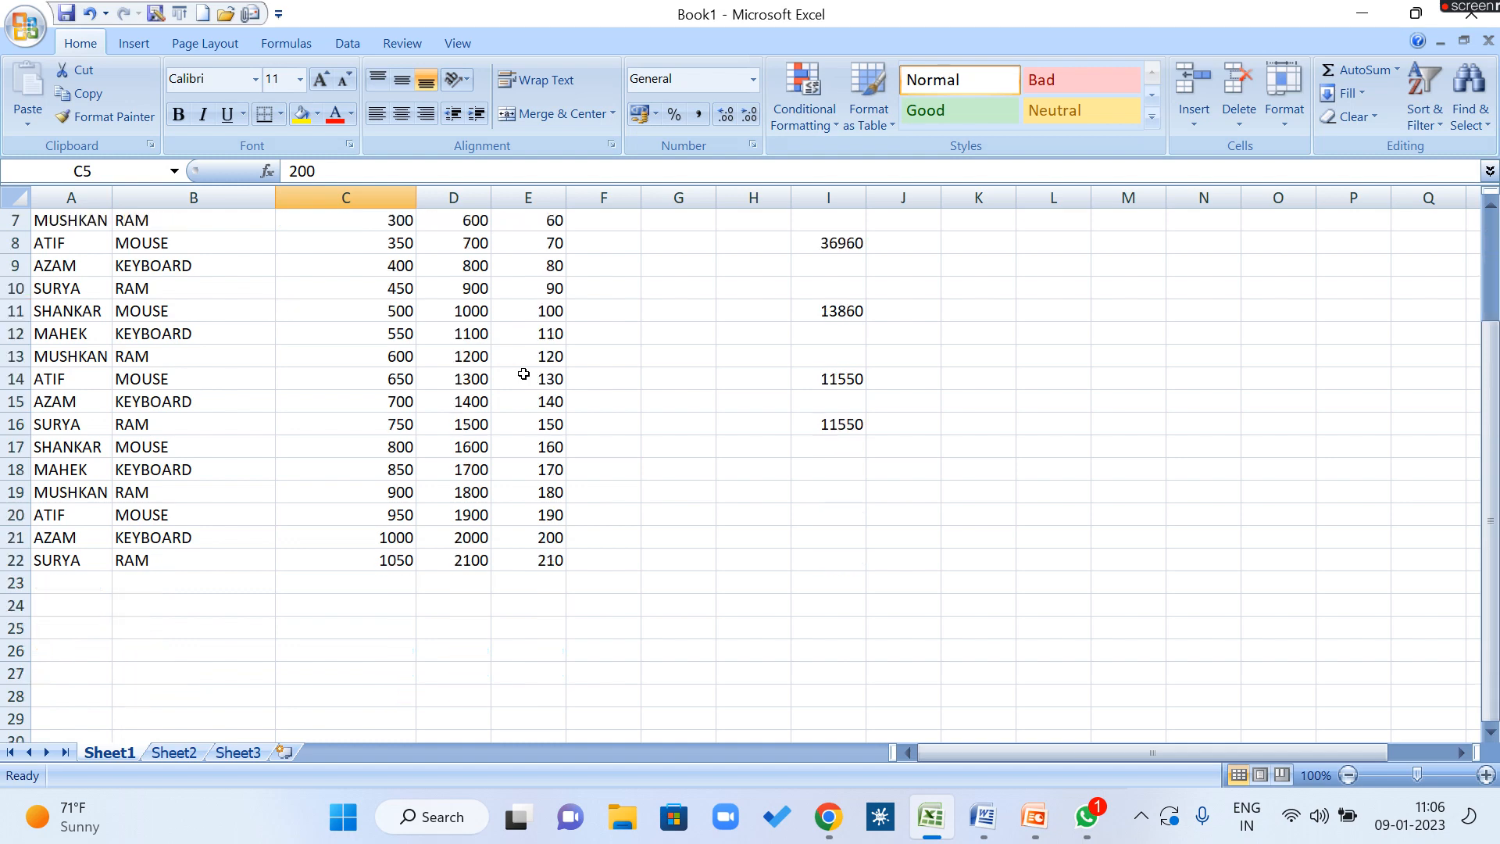
scroll(519, 408, "down", 20)
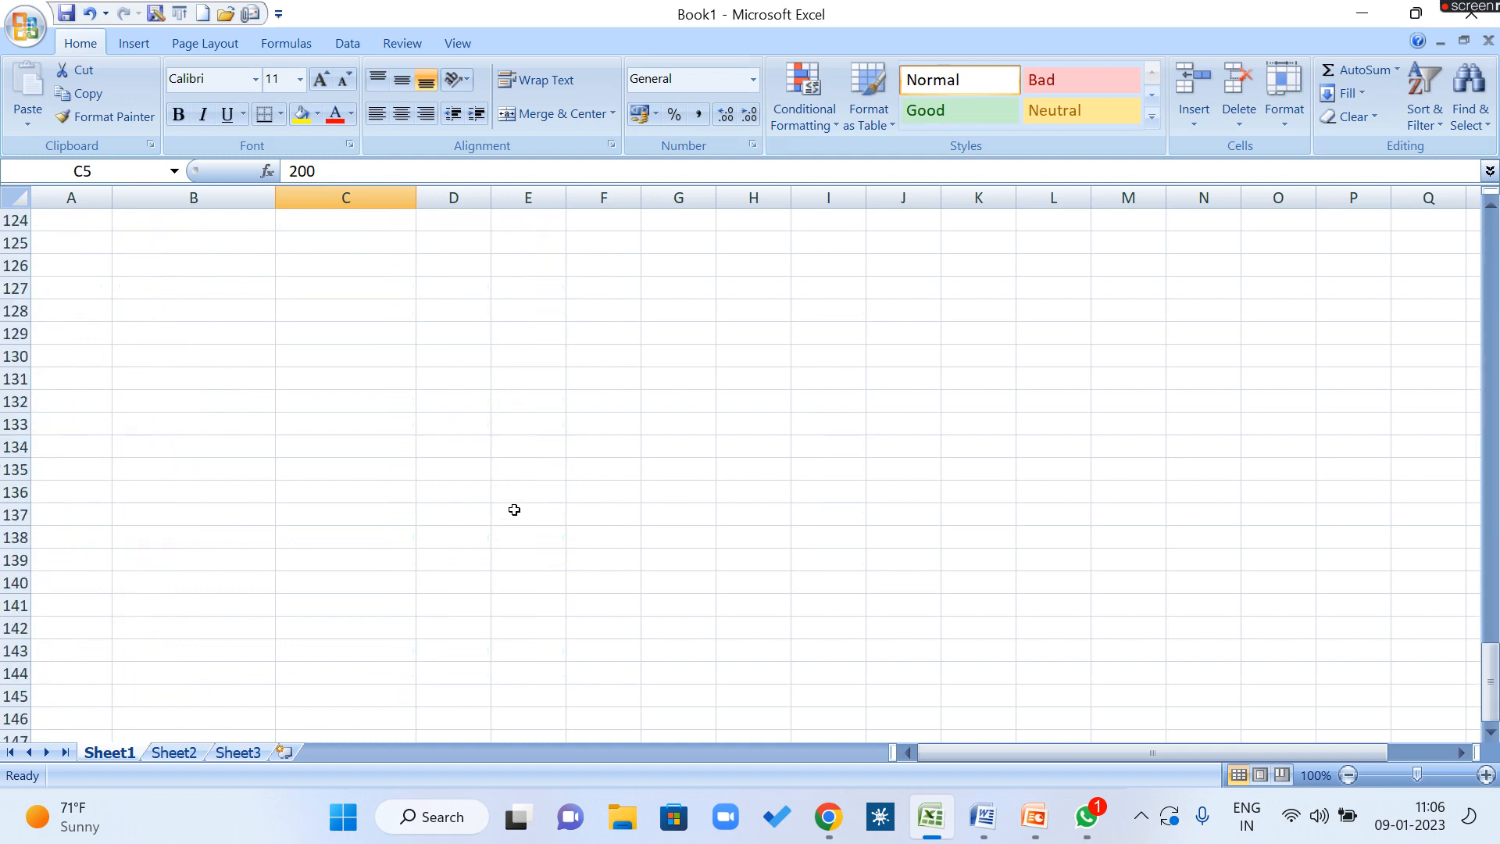
scroll(514, 509, "up", 20)
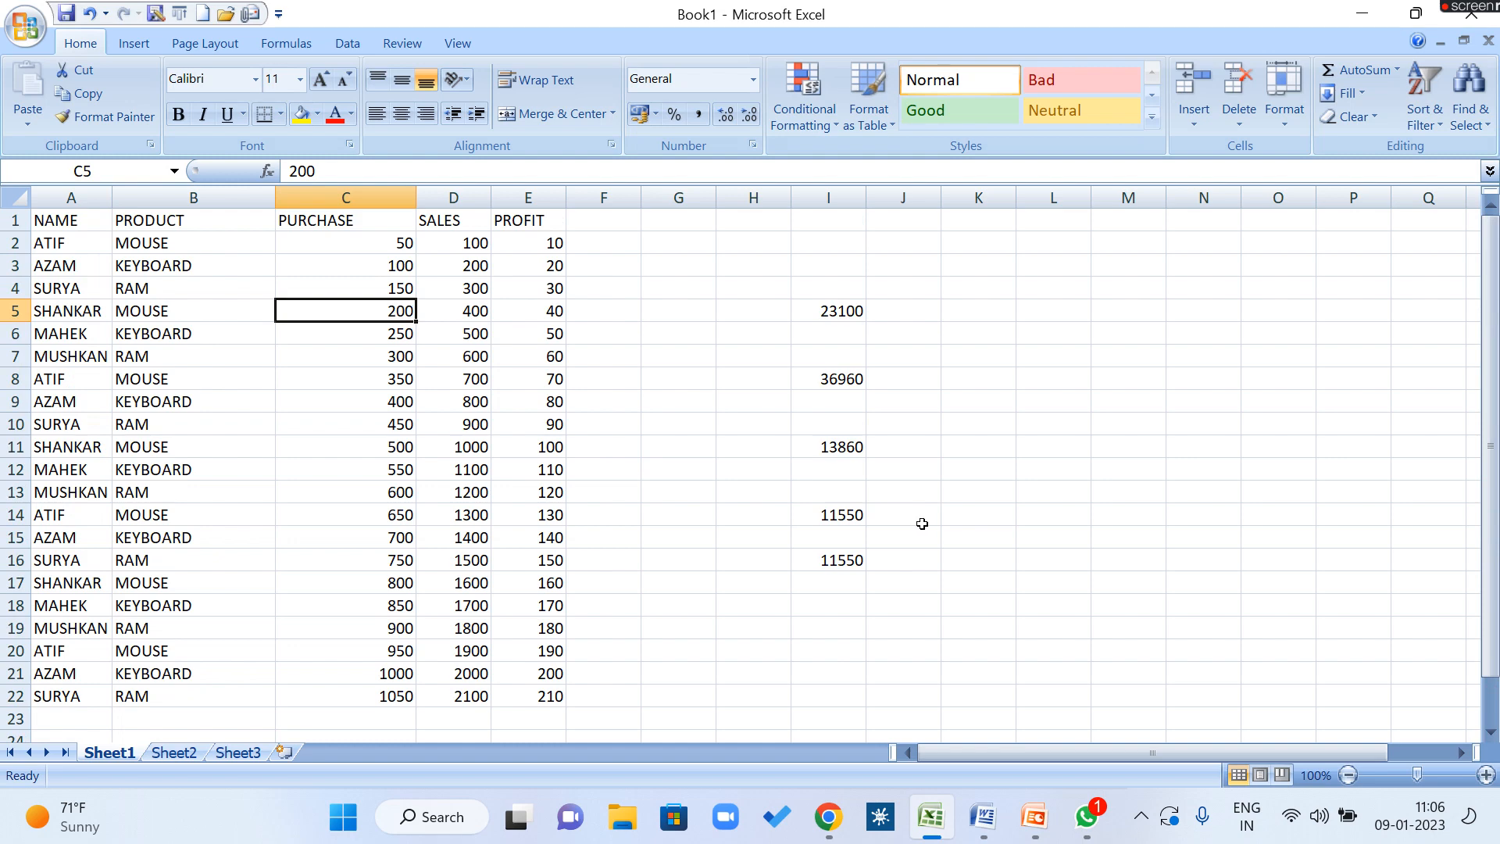
Step: Start a SUM formula in cell I18 and select the range C2:E22 as its argument
left_click(822, 607)
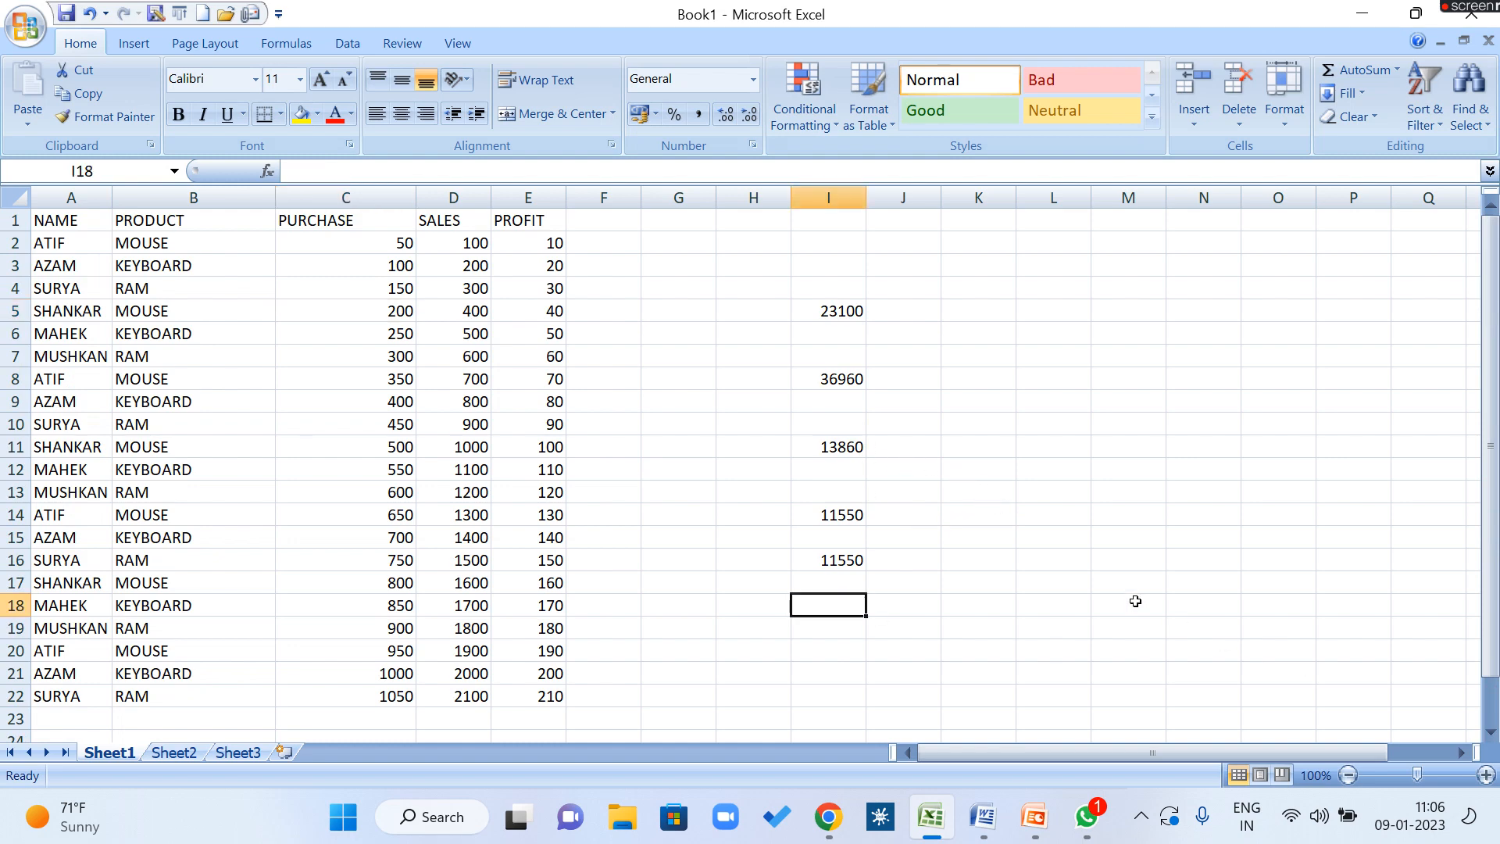
type("=SUM")
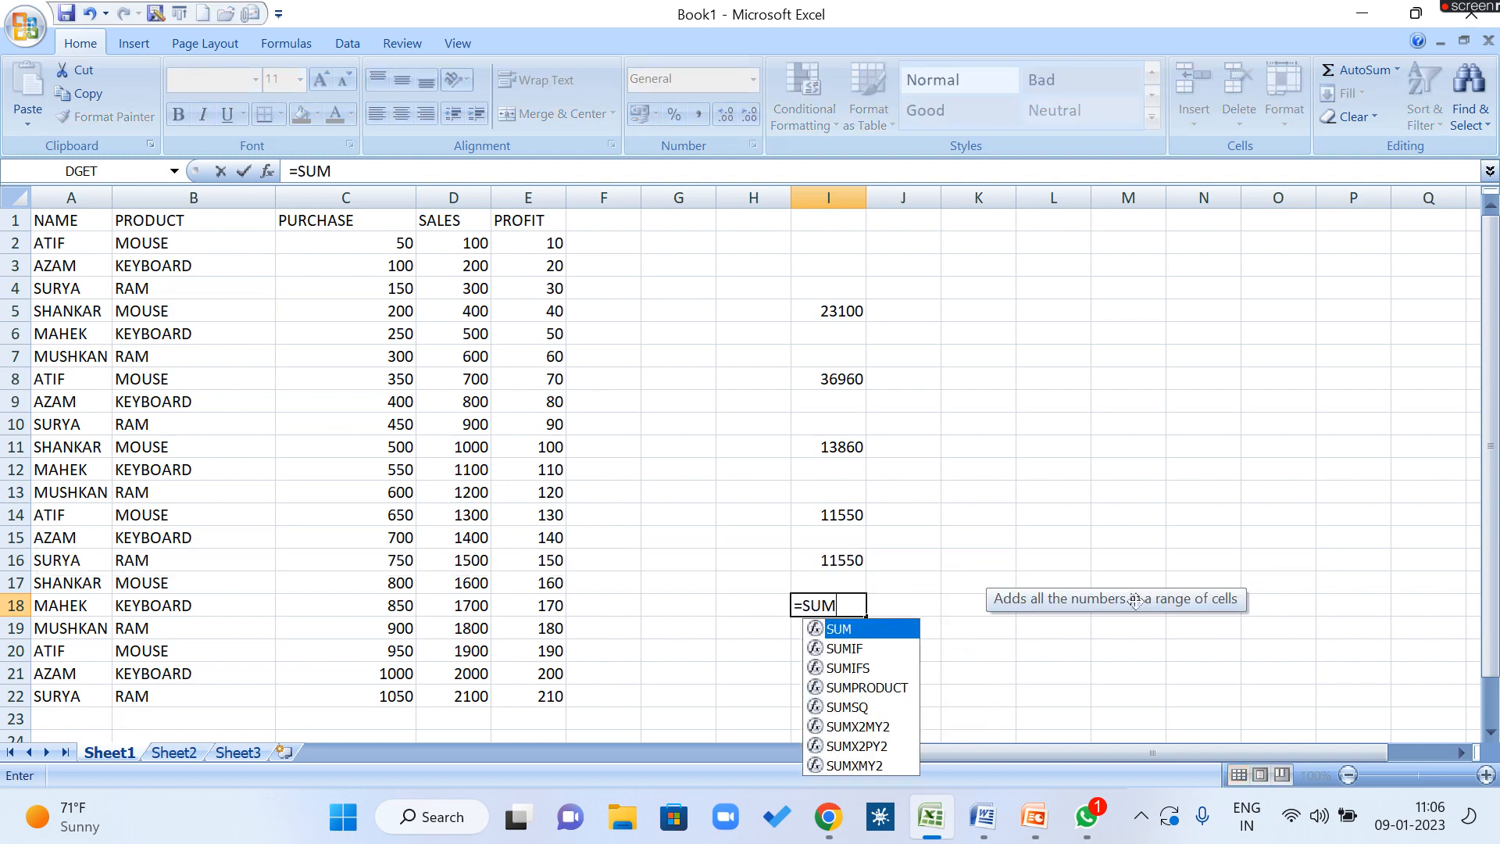
type("(")
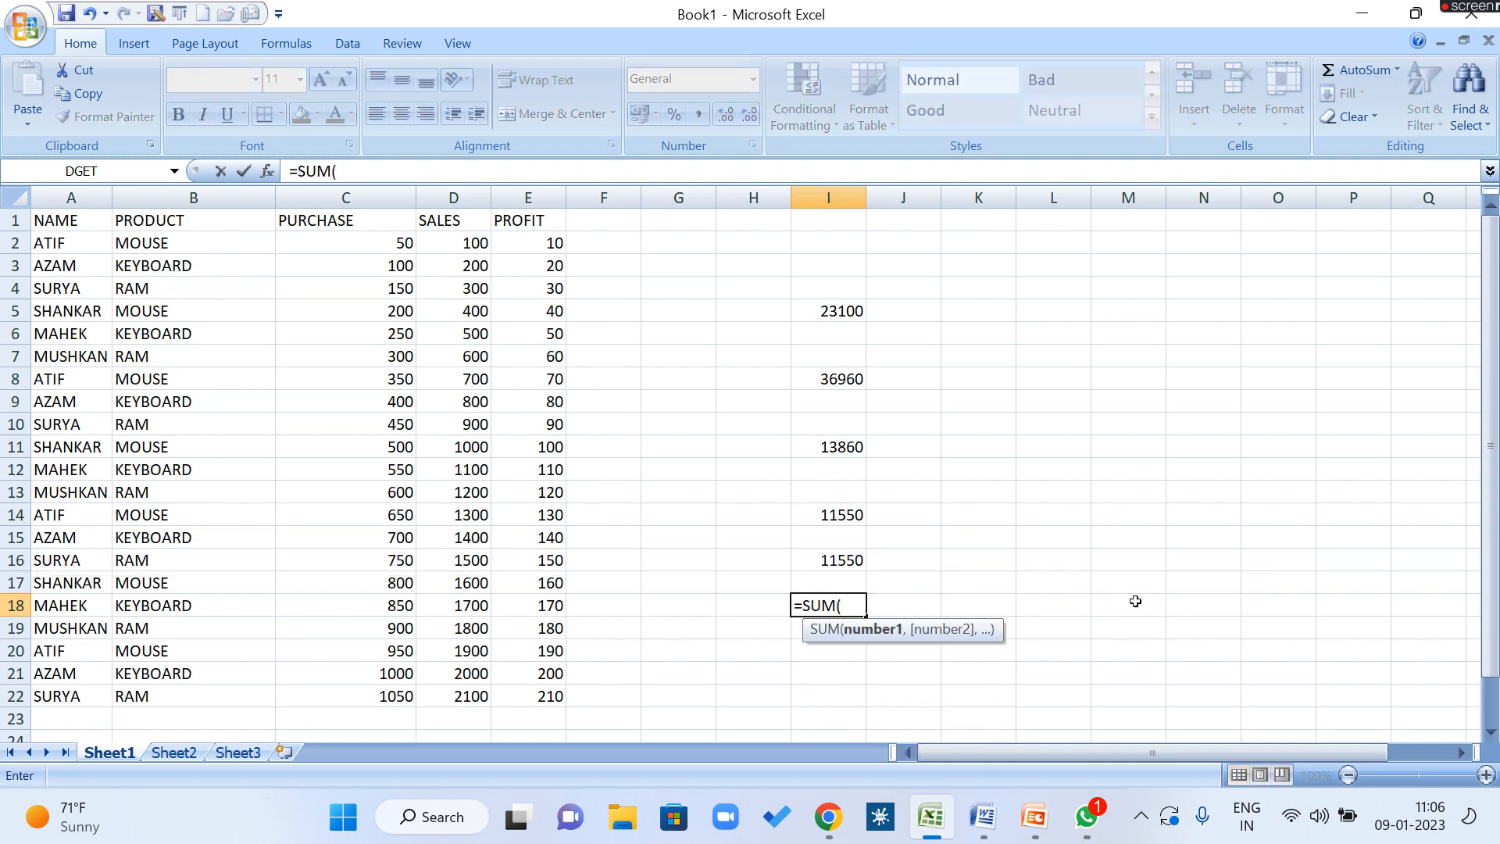
left_click(336, 255)
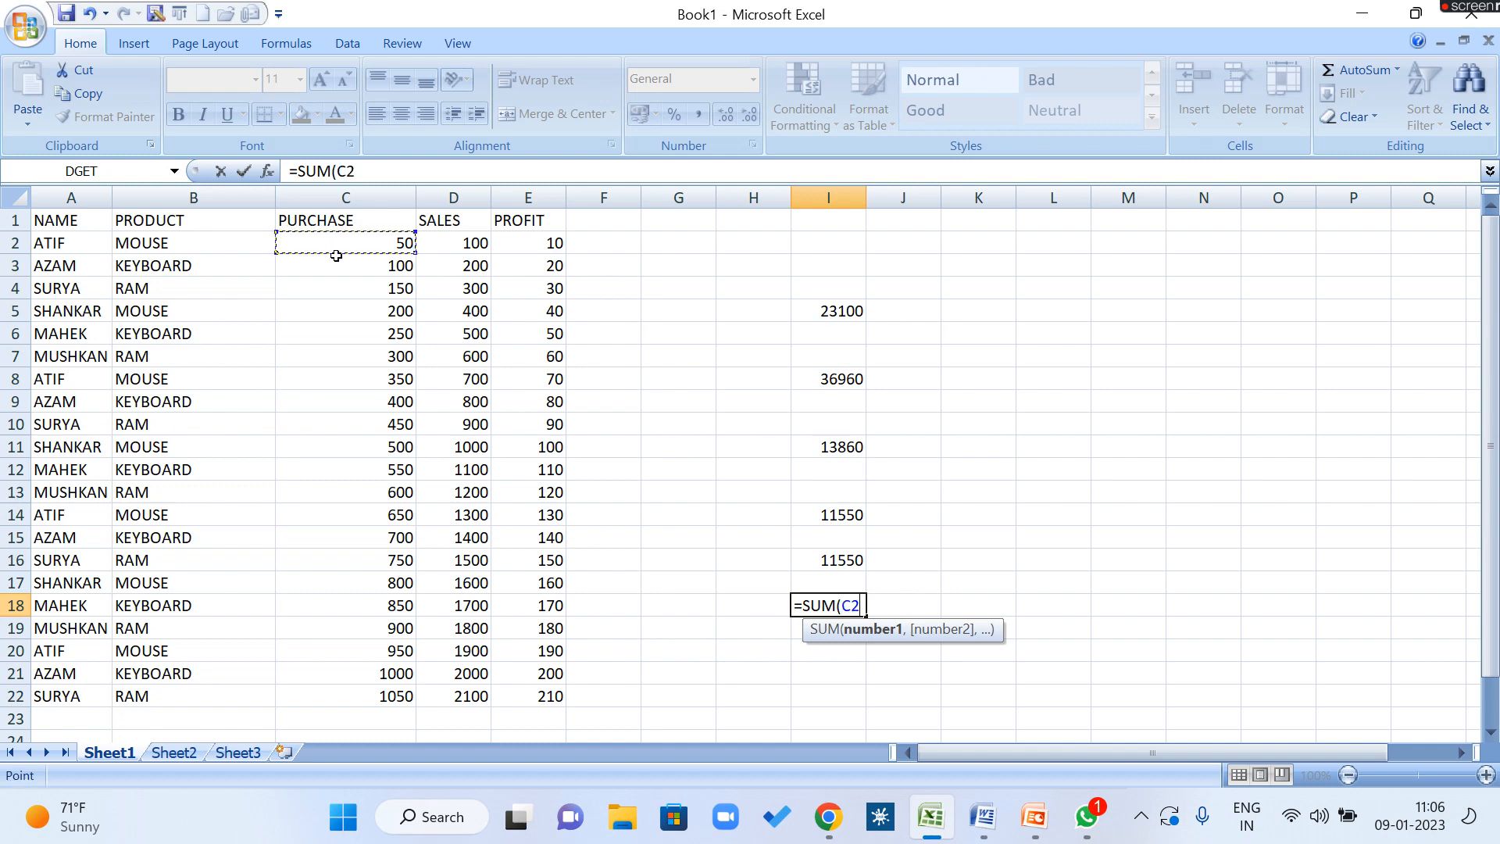
left_click_drag(335, 255, 553, 402)
scroll(549, 403, "up", 5)
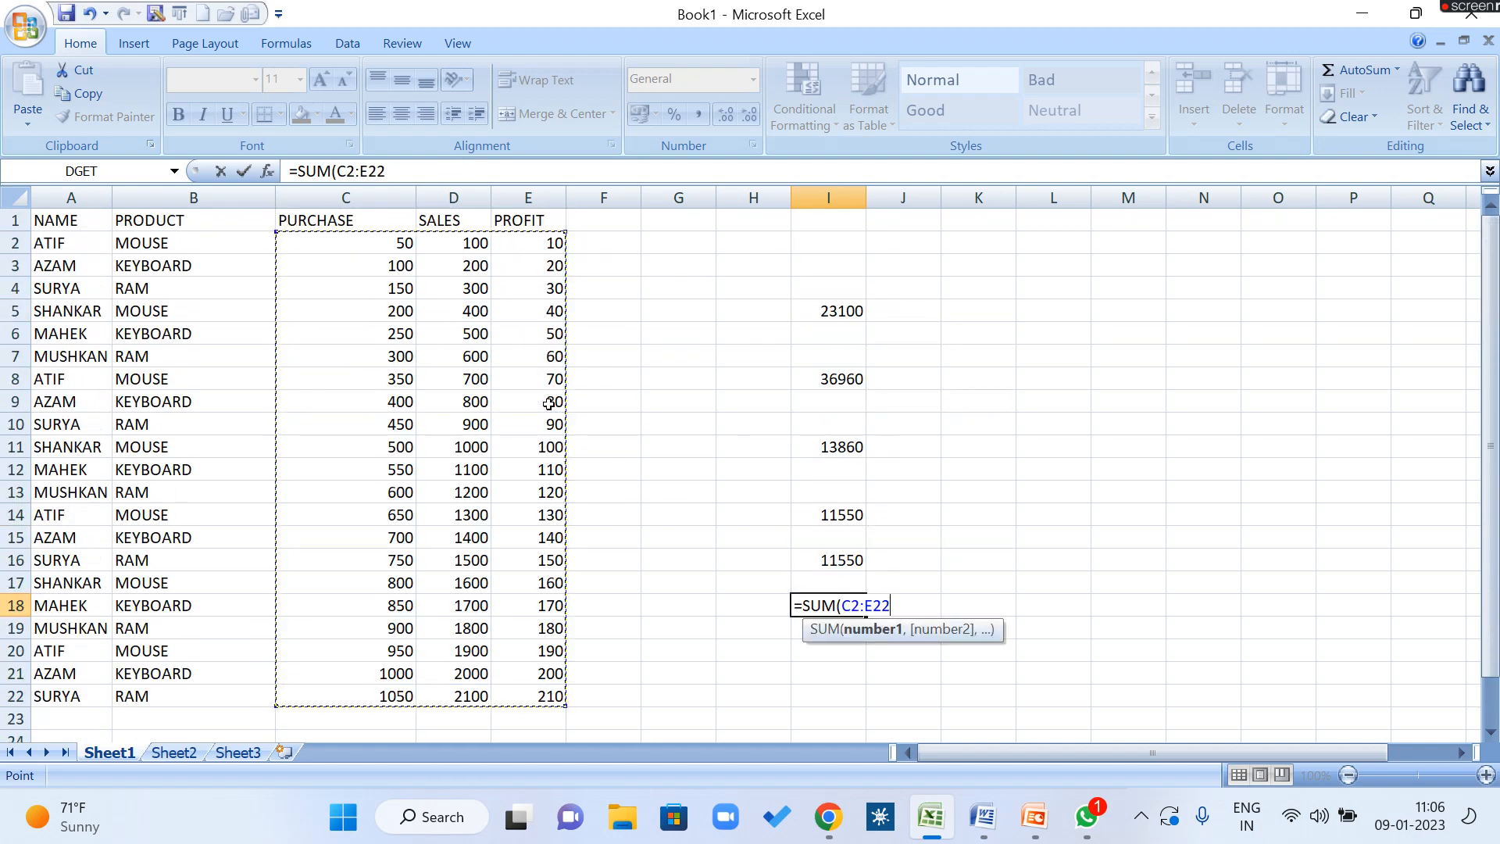
Step: Complete the formula in cell I18 as =SUM(C2:E2), writing the range by hand in place of the cells picked on the sheet
left_click(324, 241)
left_click(536, 696)
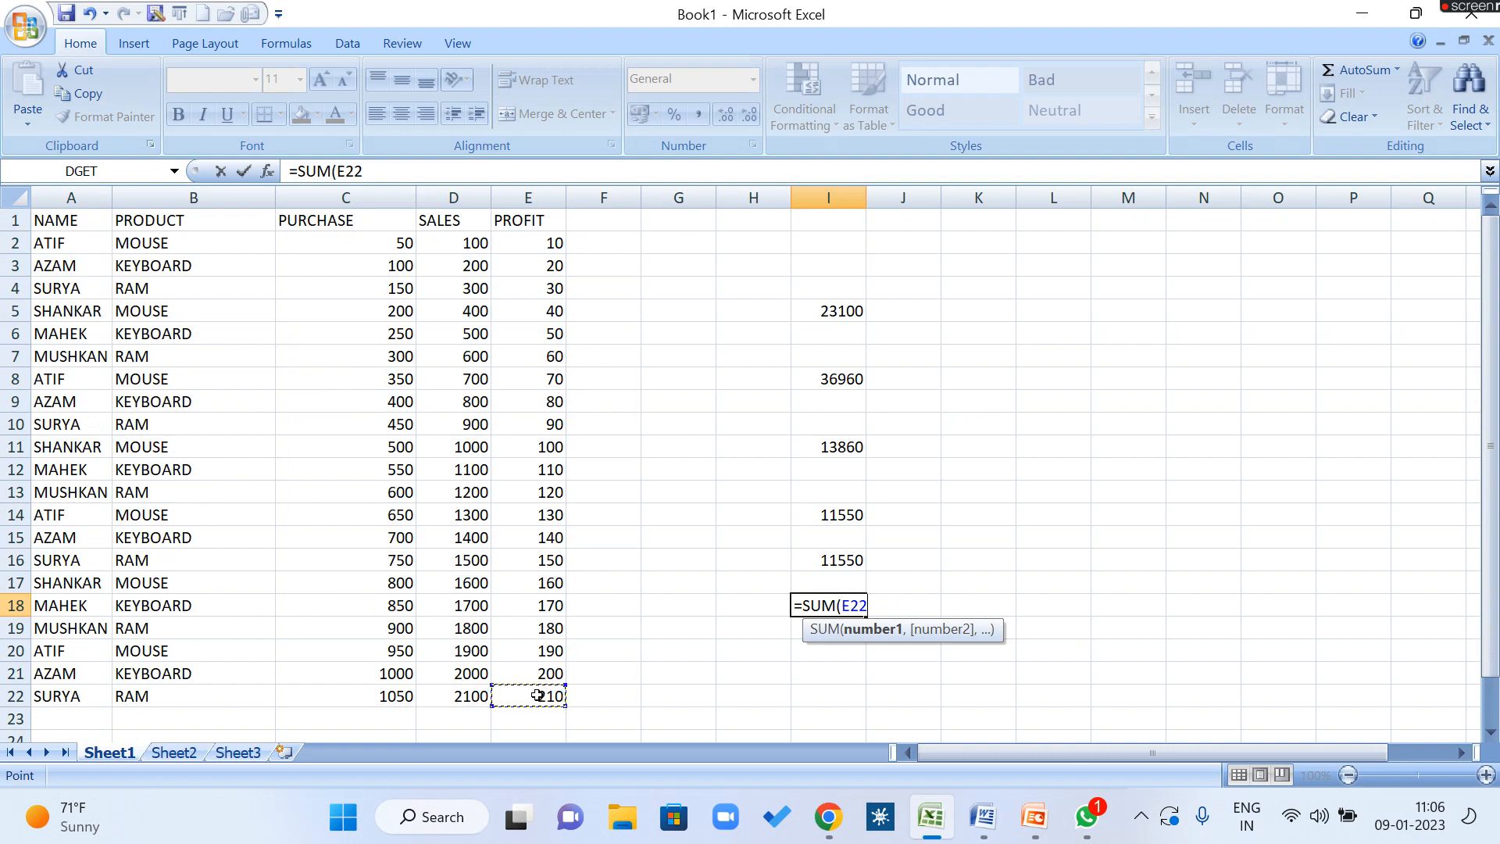
left_click(362, 244)
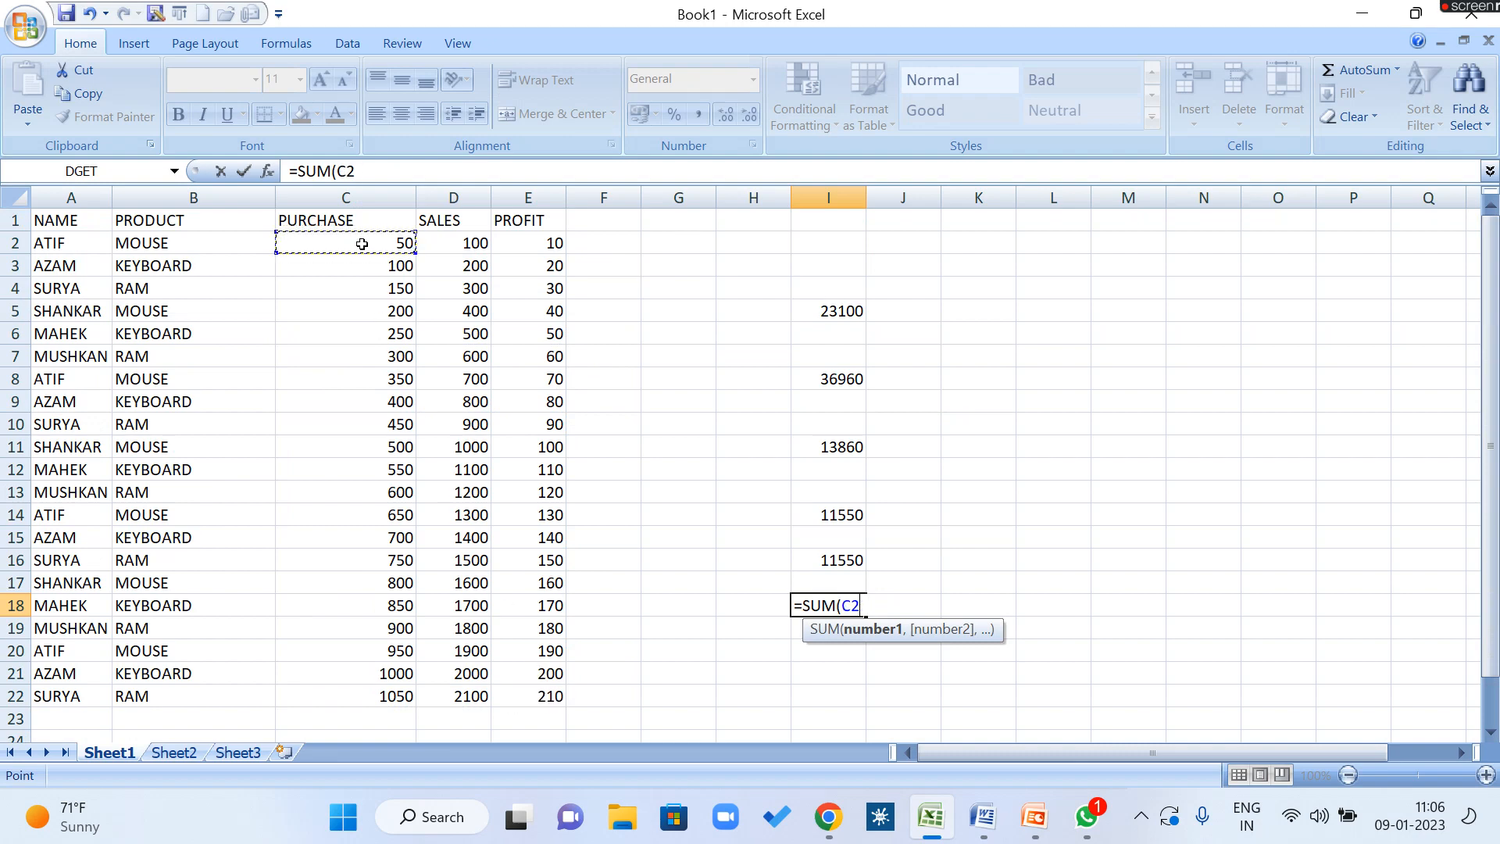
left_click(528, 699)
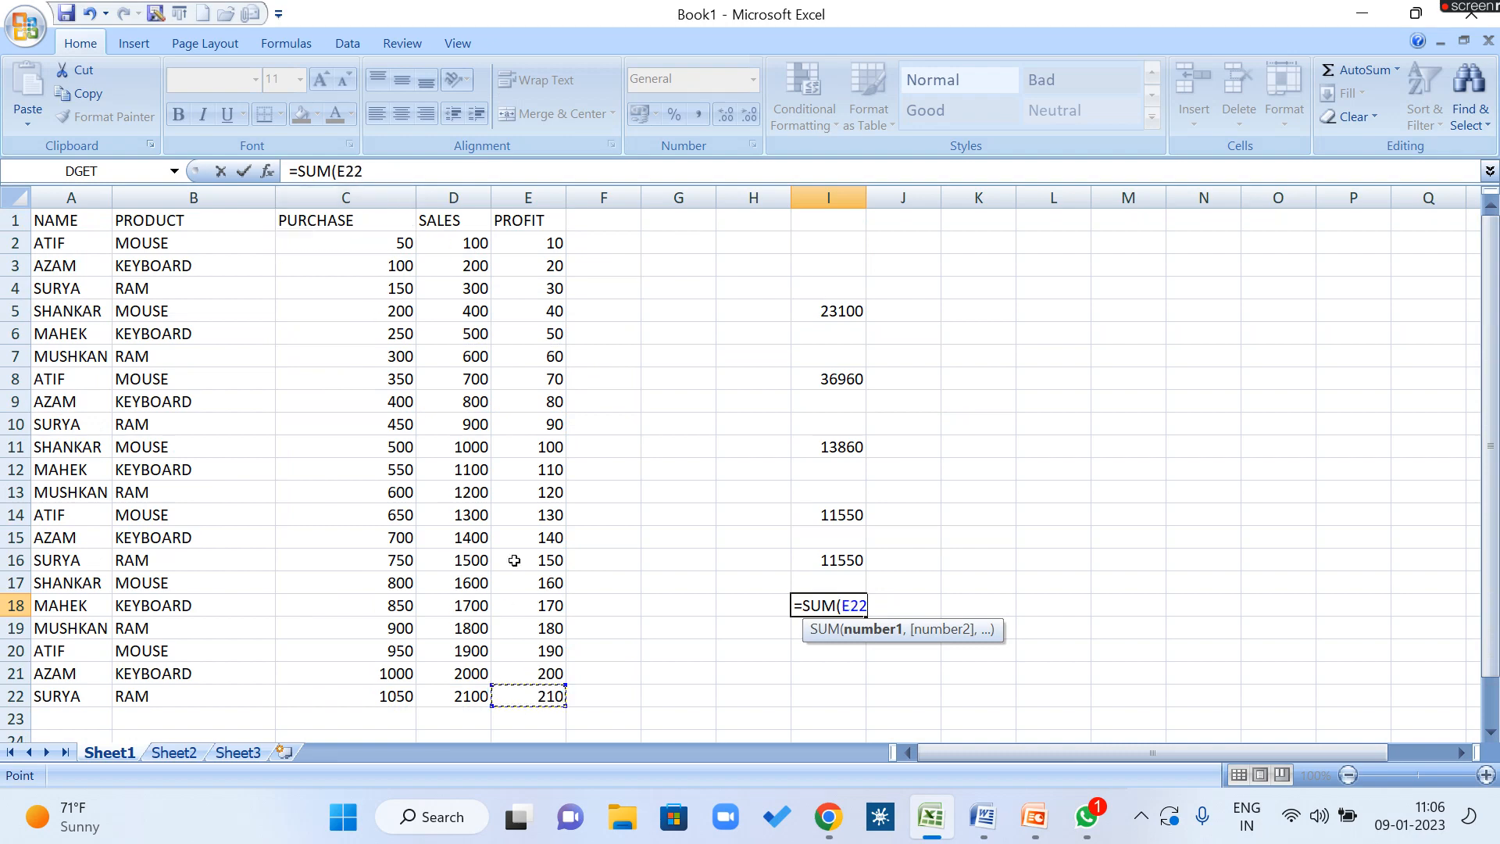
key("BackSpace")
key("BackSpace")
key("BackSpace")
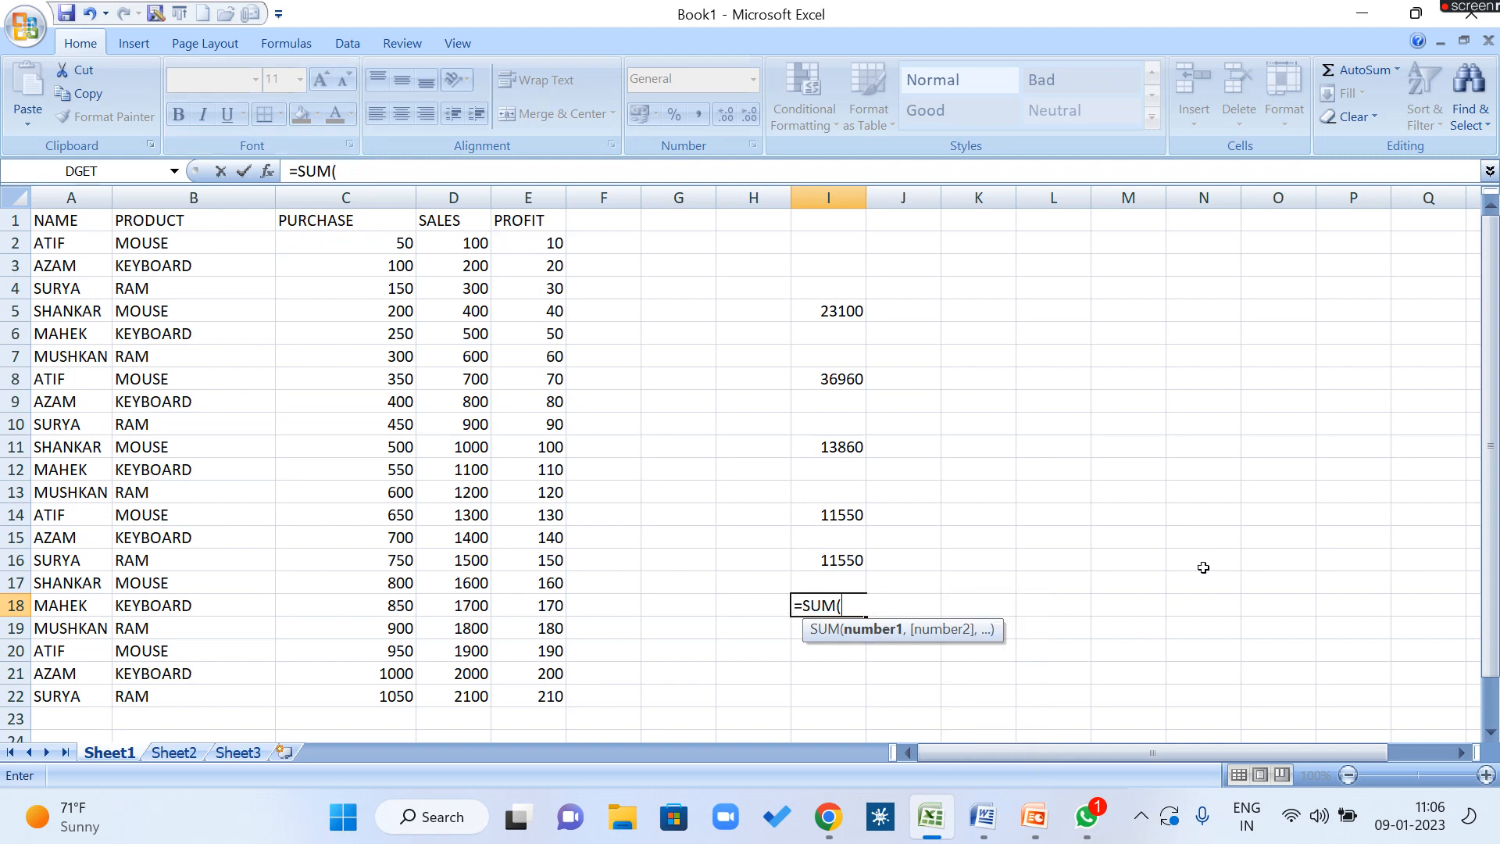
type("C2:E2")
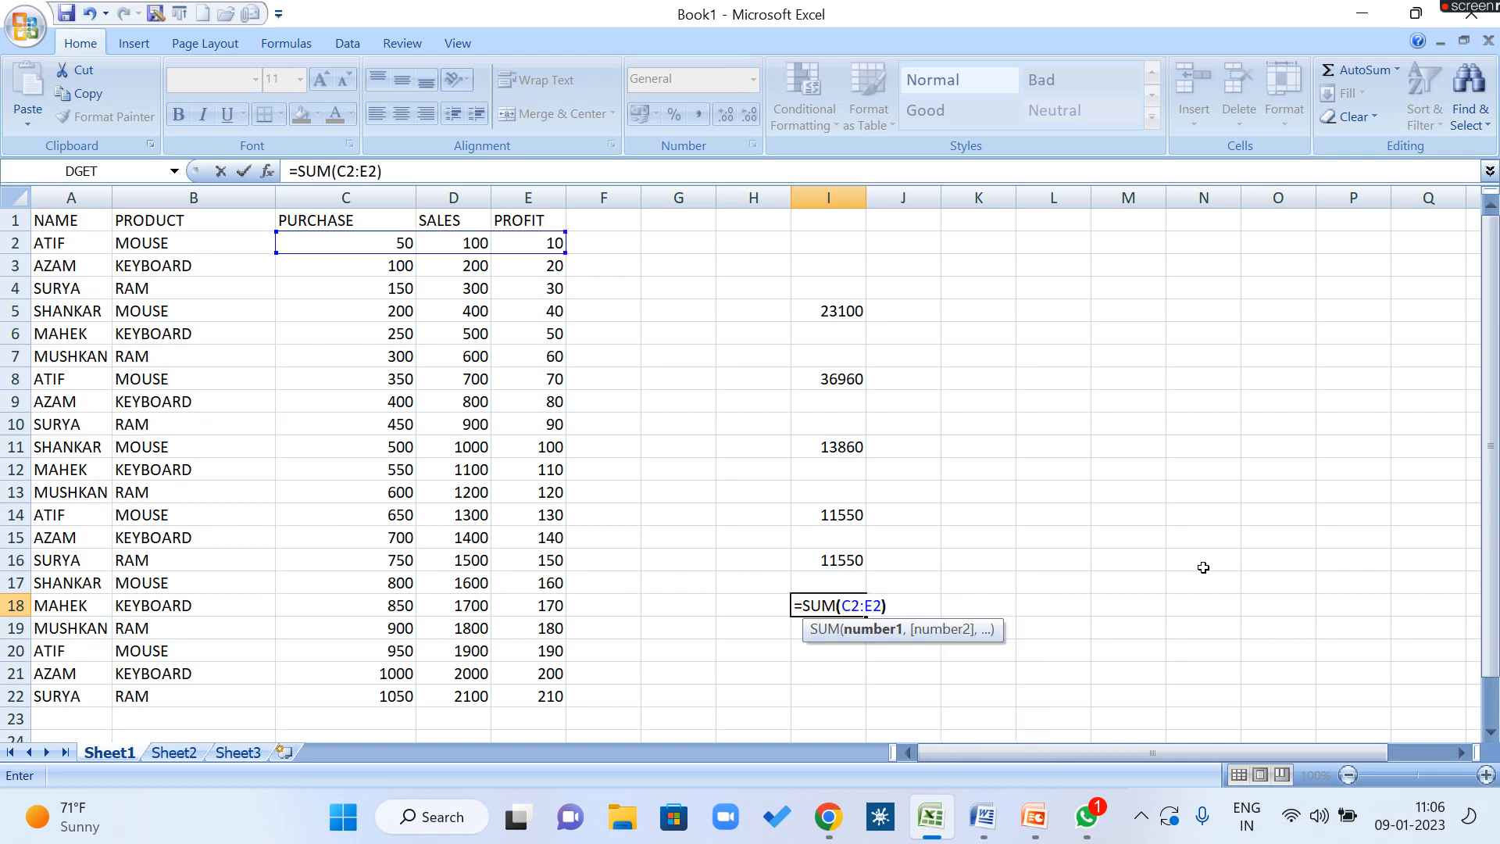
key("Return")
Step: Total the purchase, sales and profit columns in cell I19 with =SUM(C2:E22), picking the first and last cells of the block on the sheet
type("=SUM(")
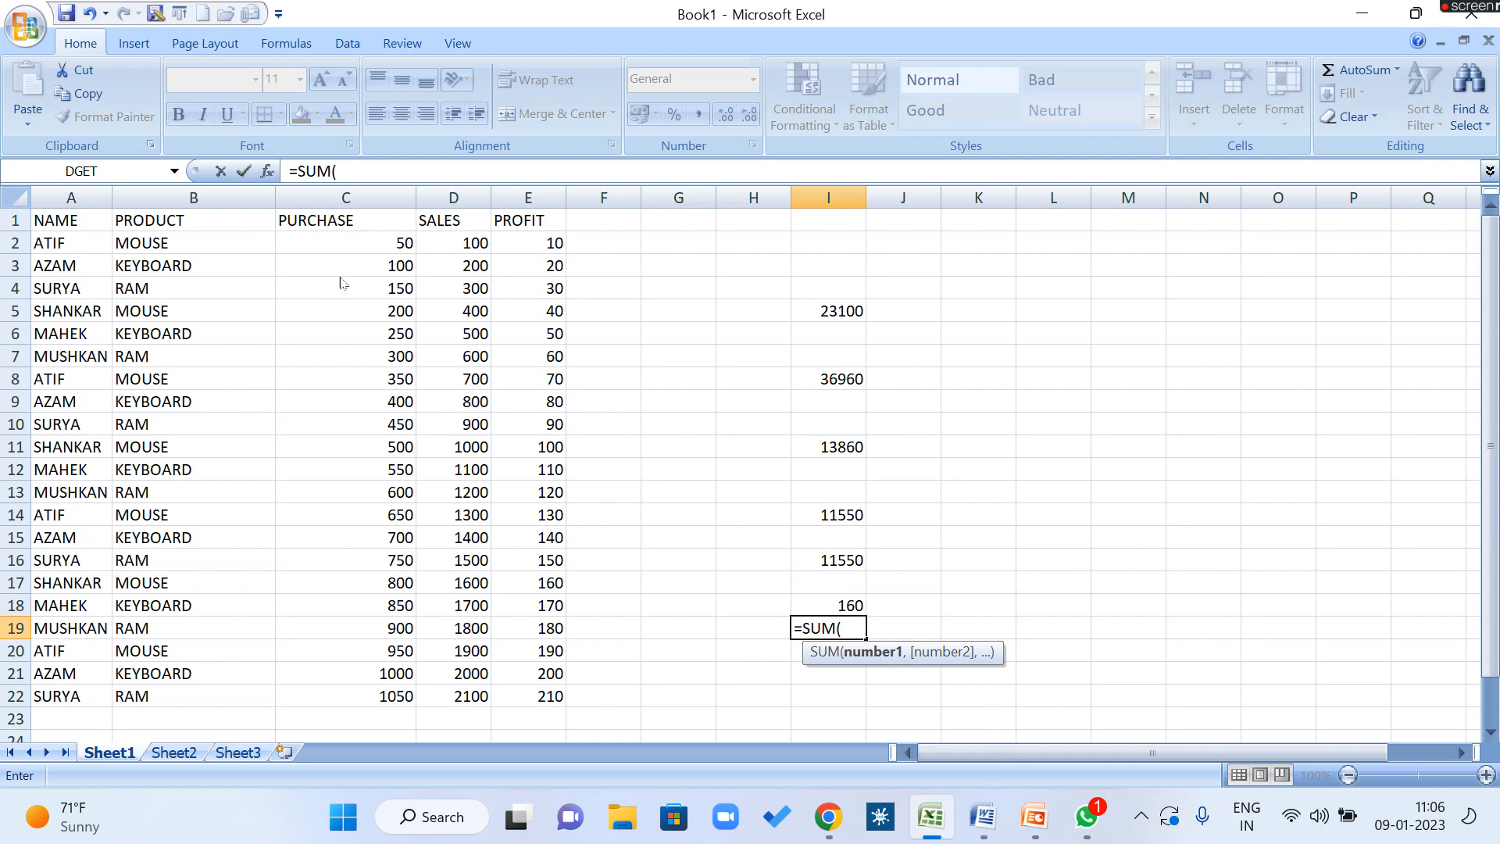
left_click(343, 243)
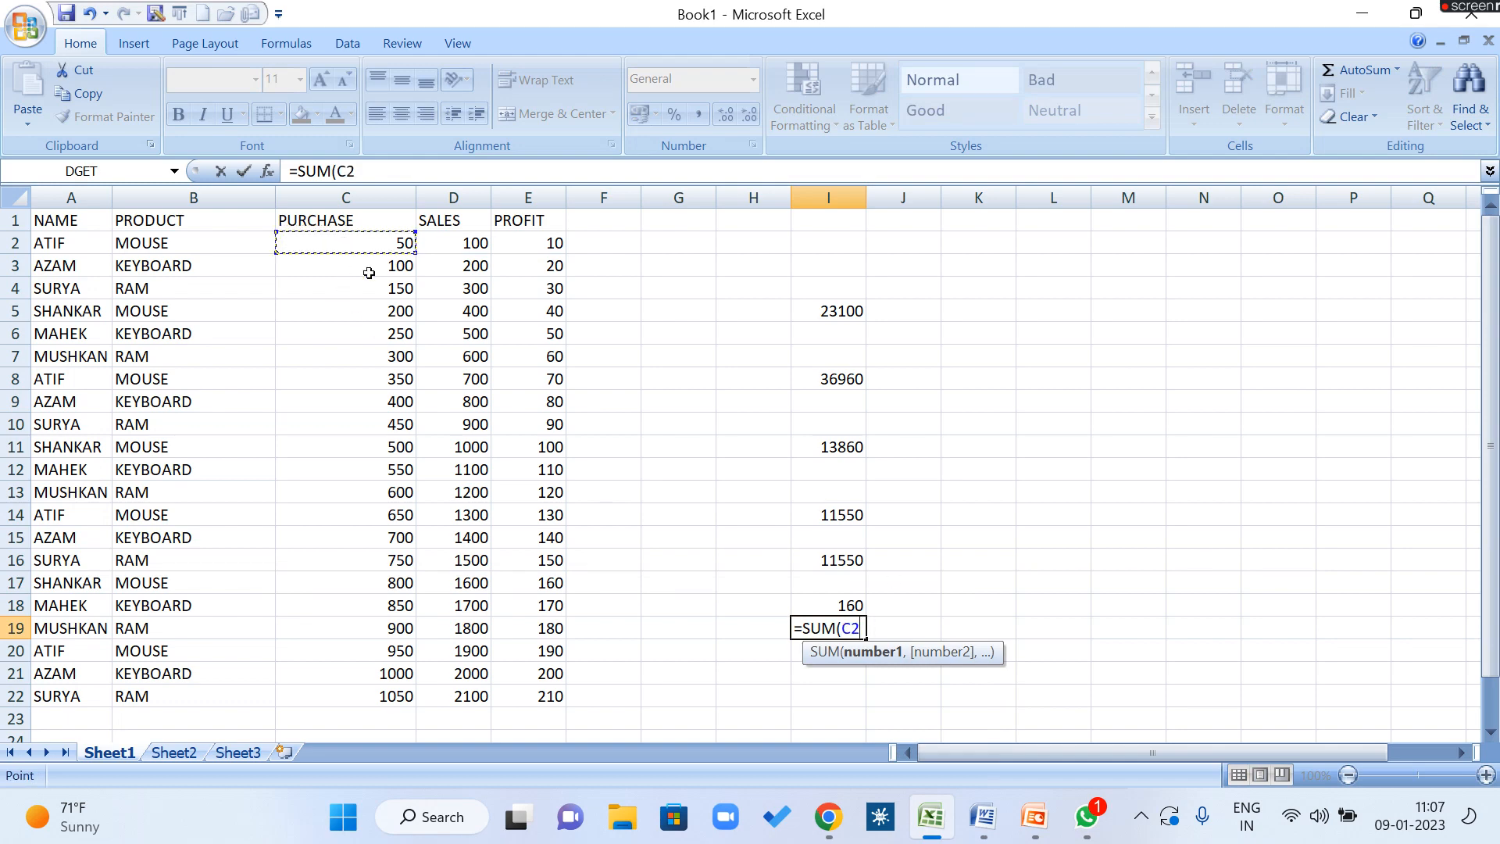
left_click(539, 700, "shift")
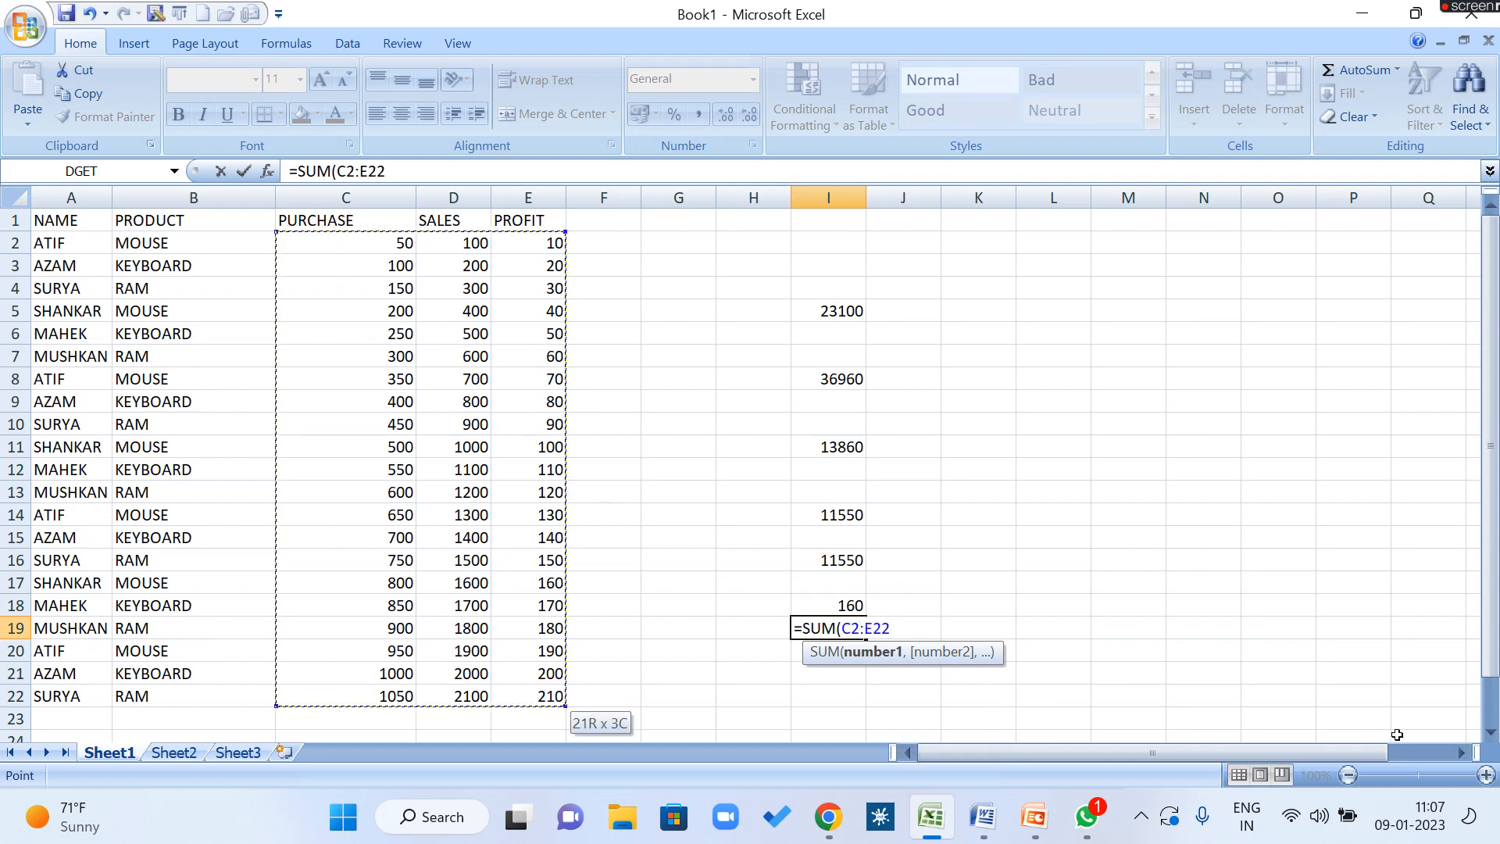
type(")")
key("Return")
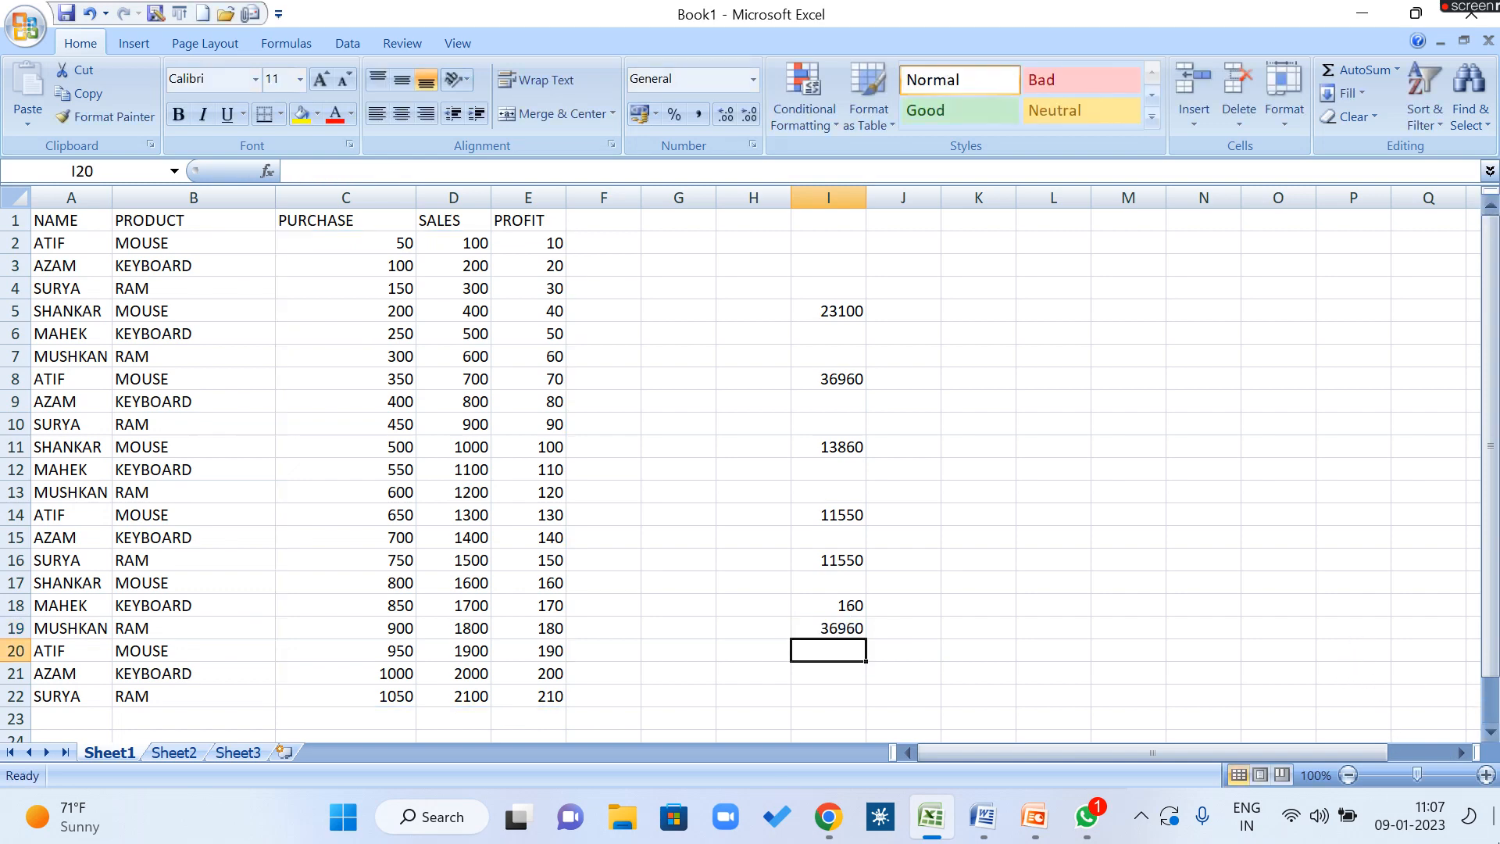
Step: Switch to FORMULA.docx in Word, highlight the SUMIF syntax and examples, and return to the Excel workbook
left_click(983, 816)
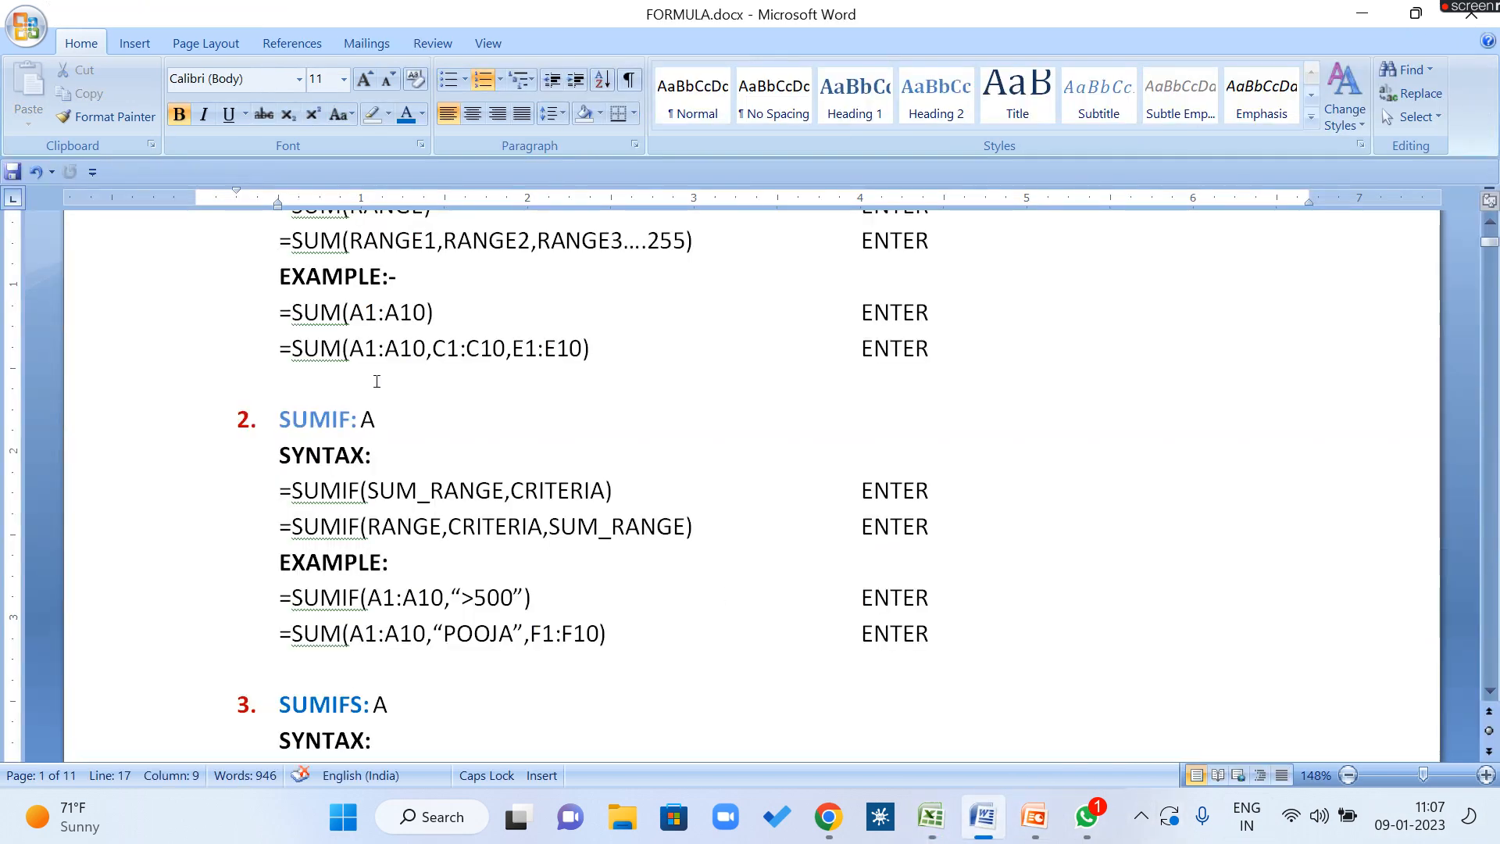
left_click_drag(280, 336, 988, 569)
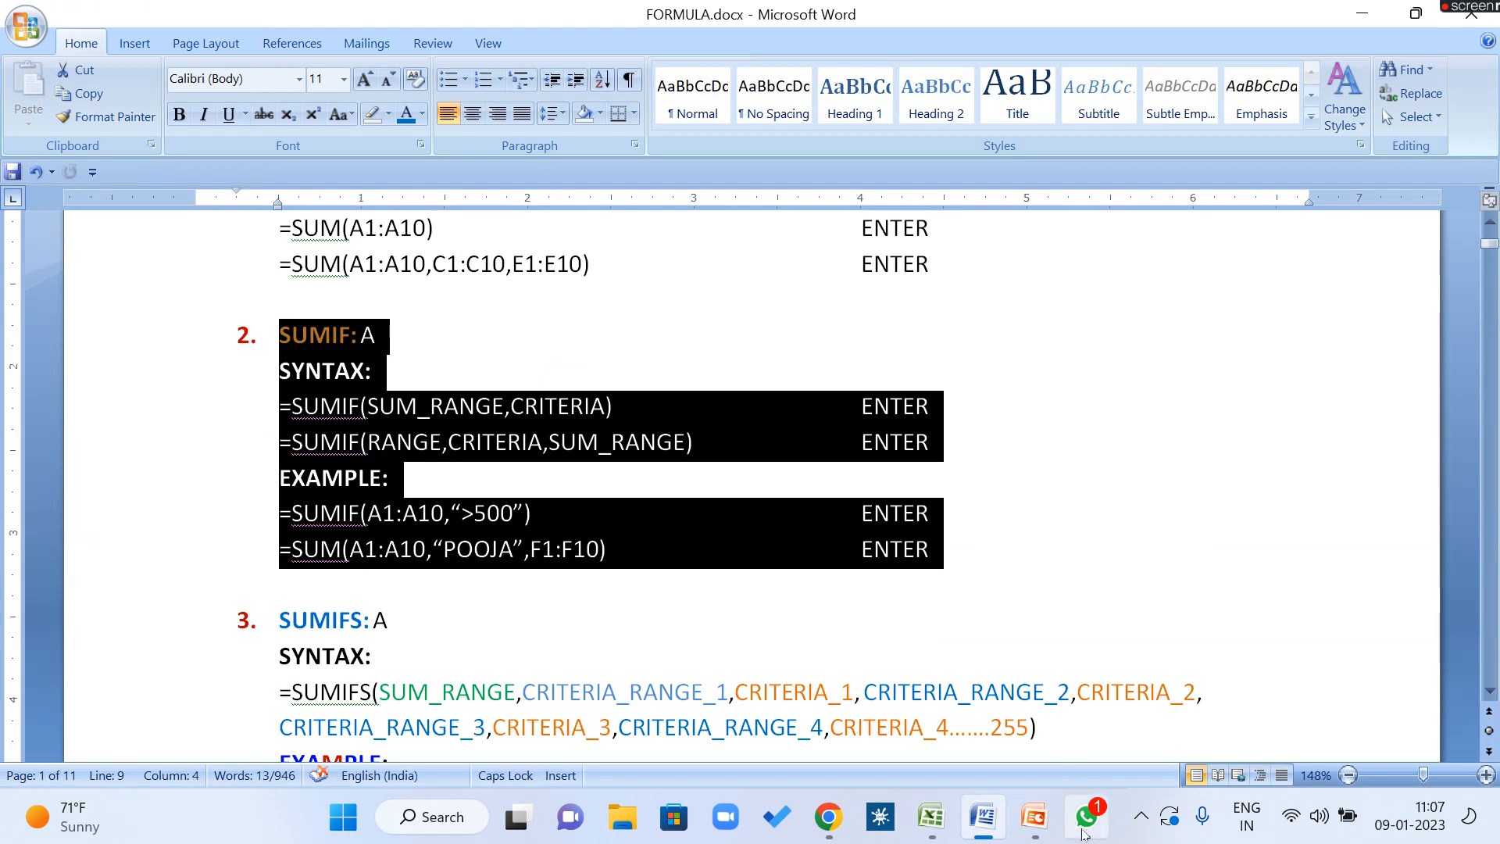
left_click(943, 825)
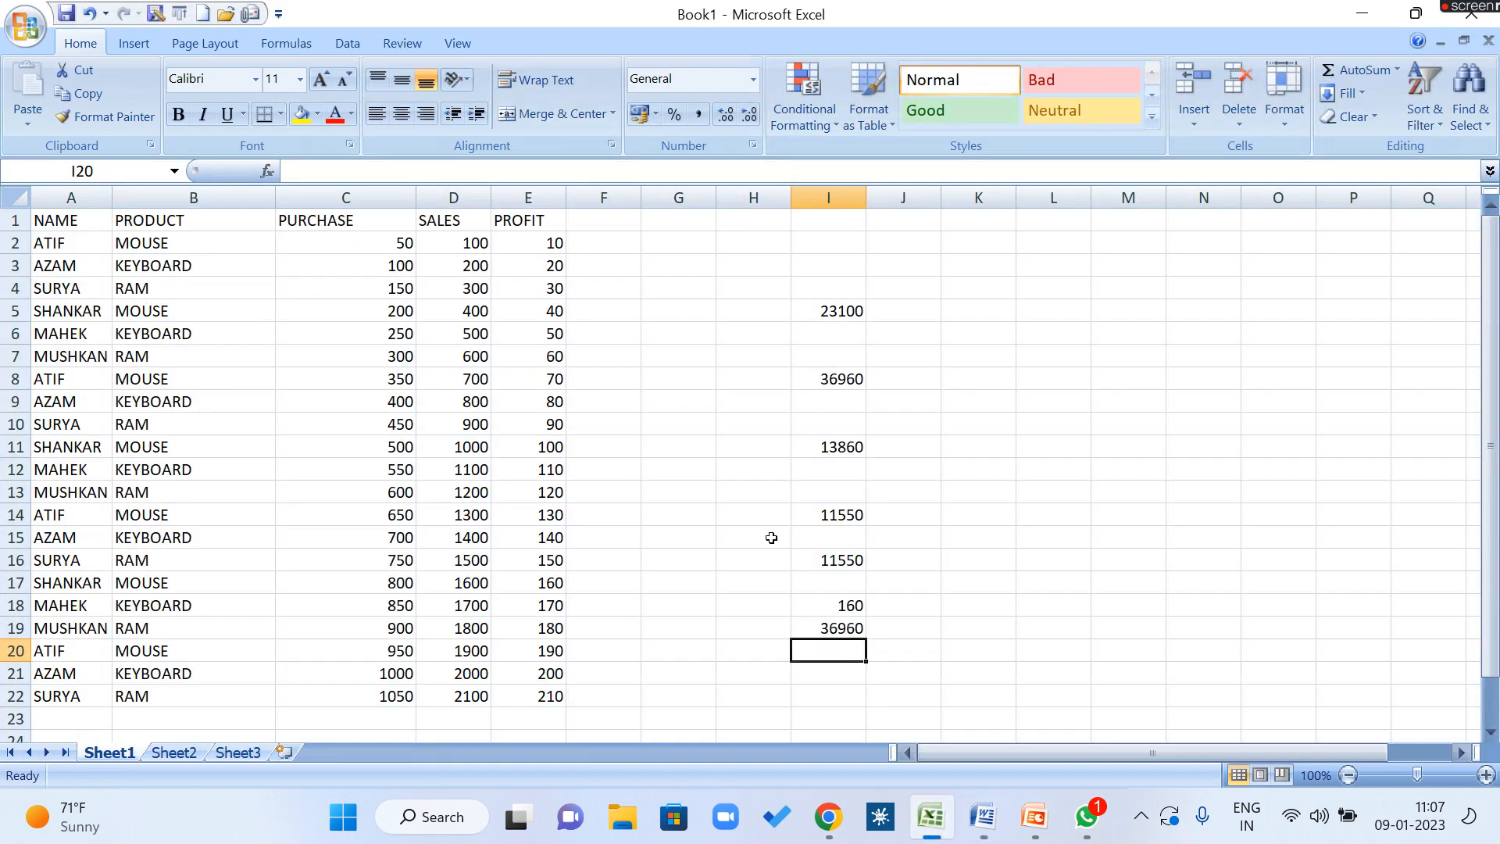
Step: Total one person's sales in cell K5 using SUMIF with range A1:A22, the name from A2 as criterion and sum range D1:D22
left_click(973, 313)
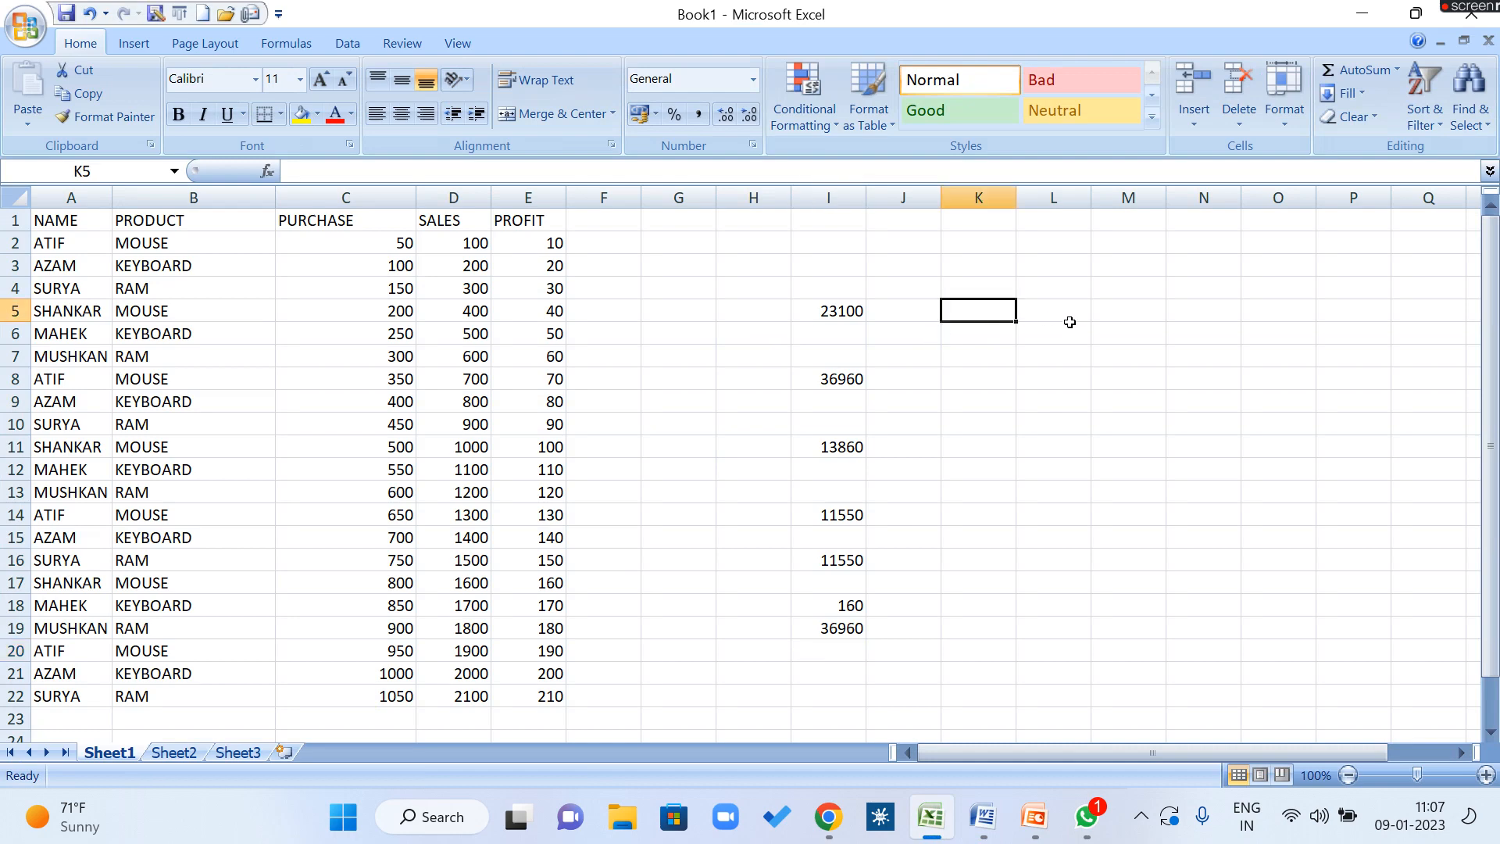
type("=SUM")
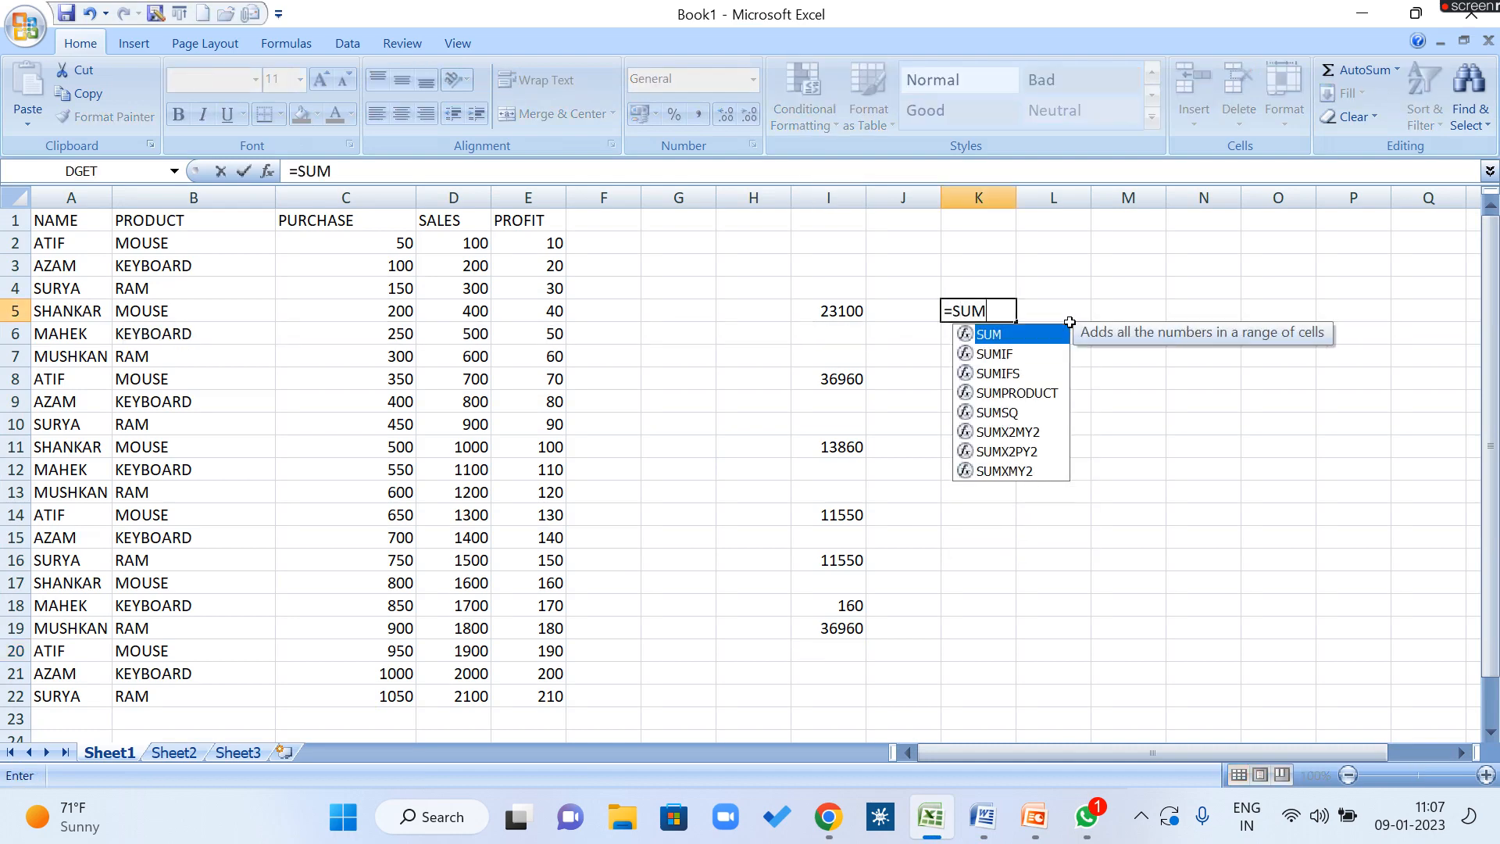
type("IF")
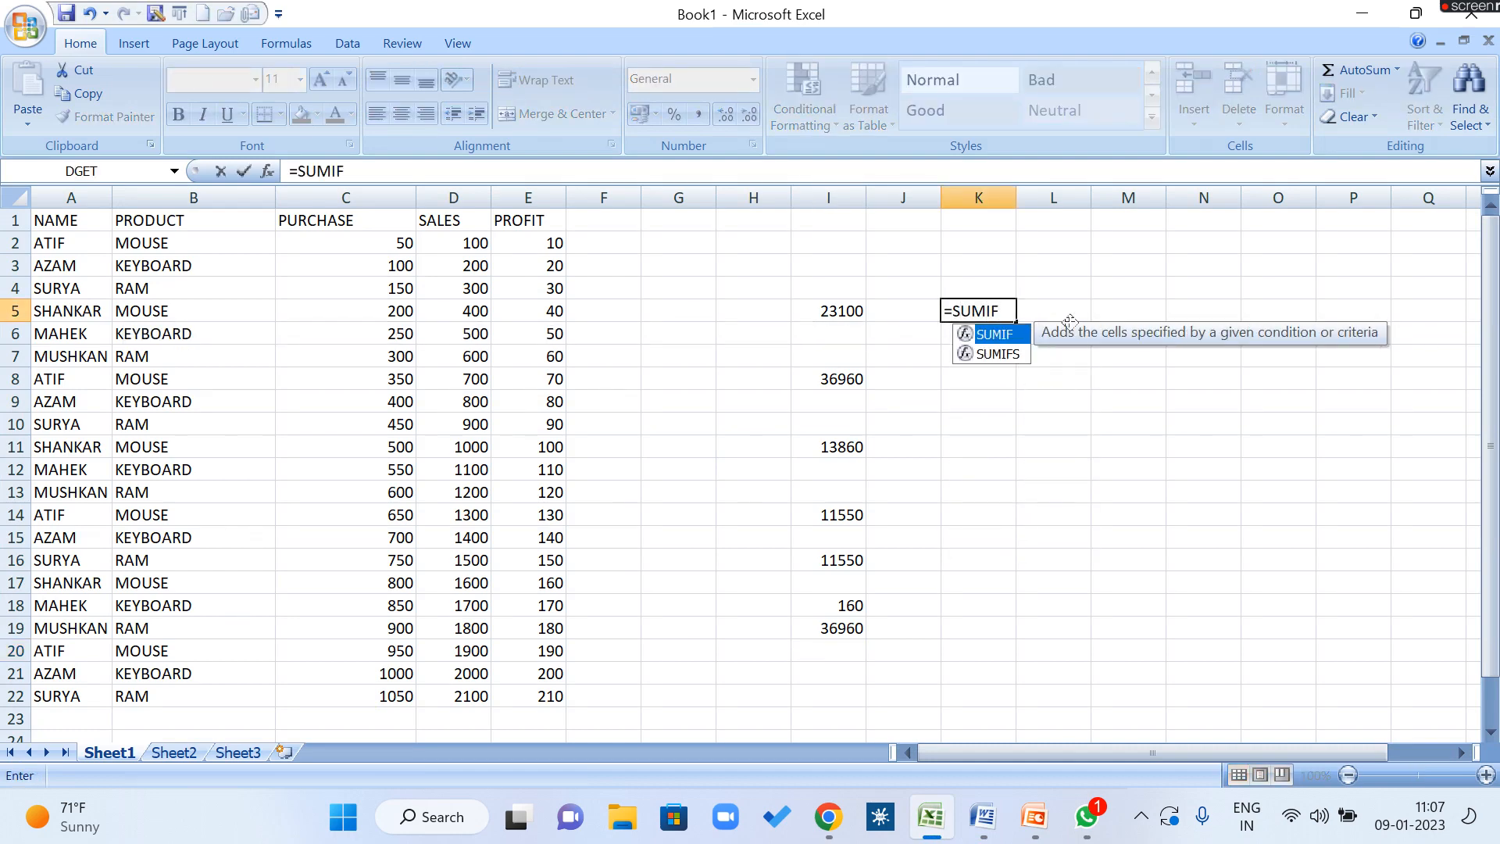
type("(")
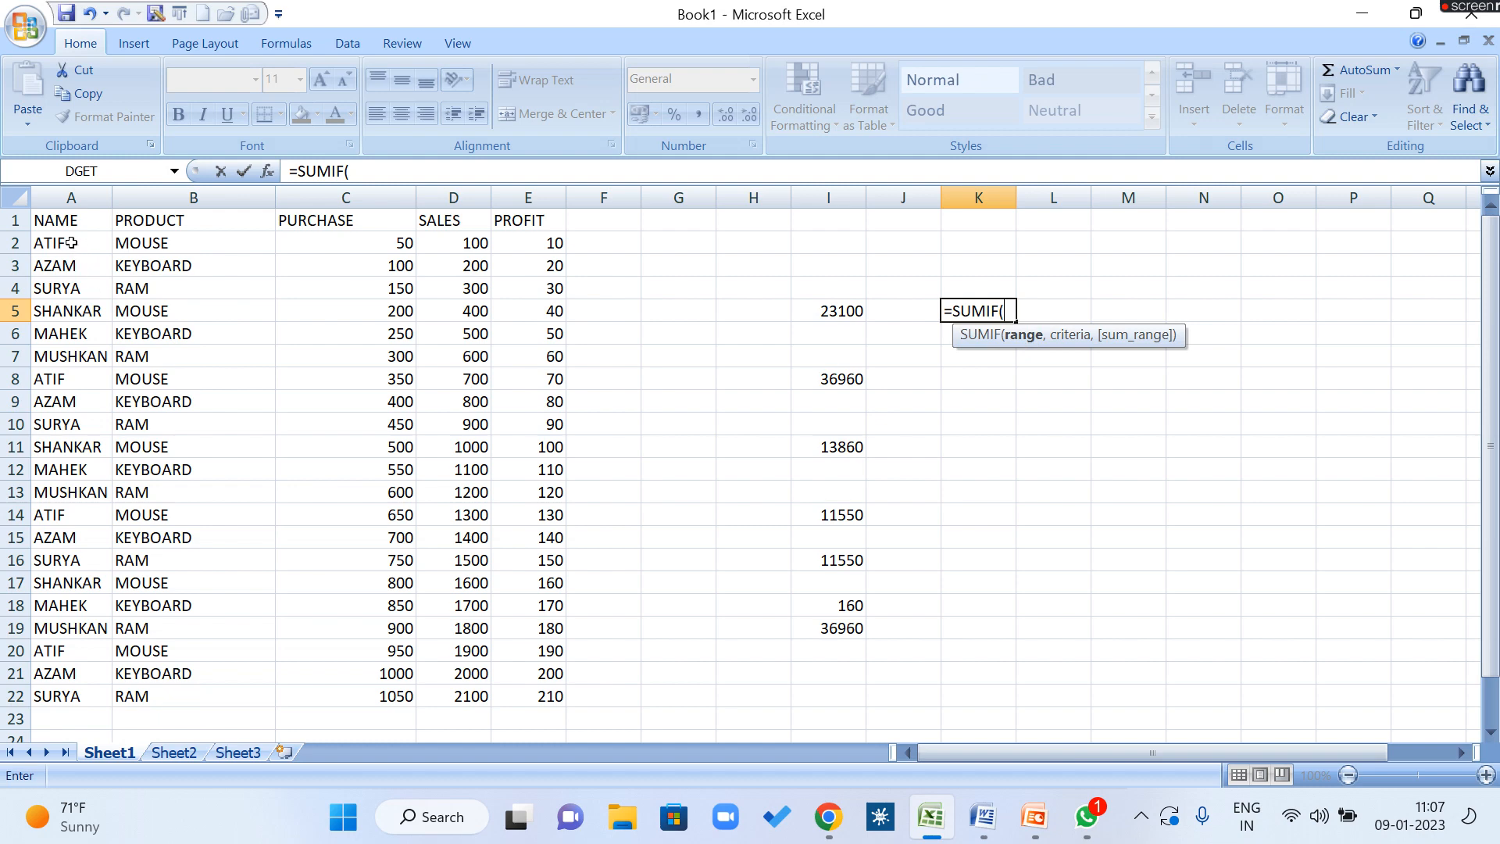
left_click_drag(72, 224, 77, 701)
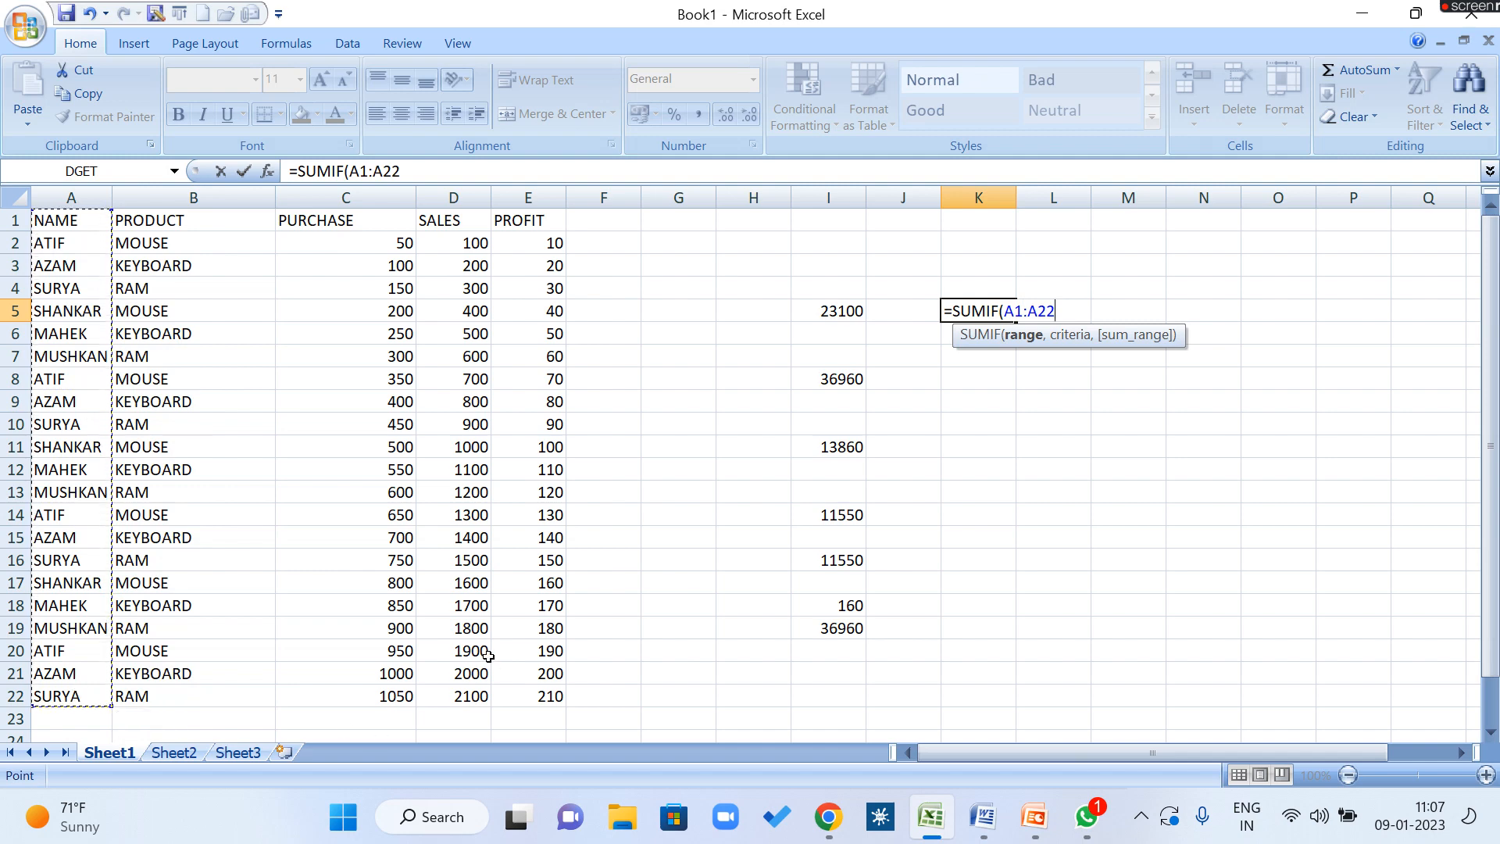
type(",\"A")
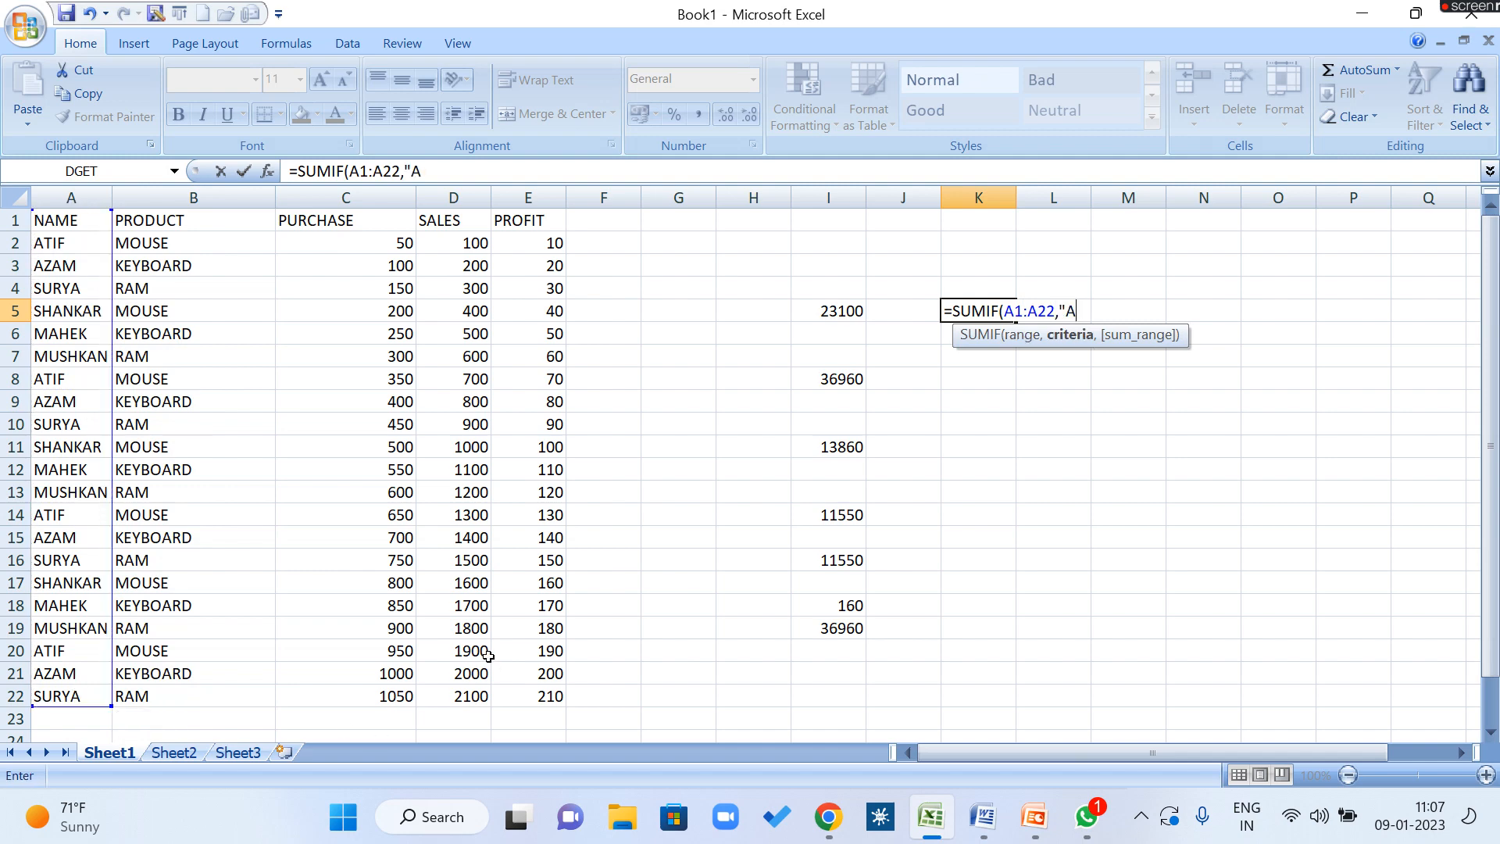
type("TIF\",")
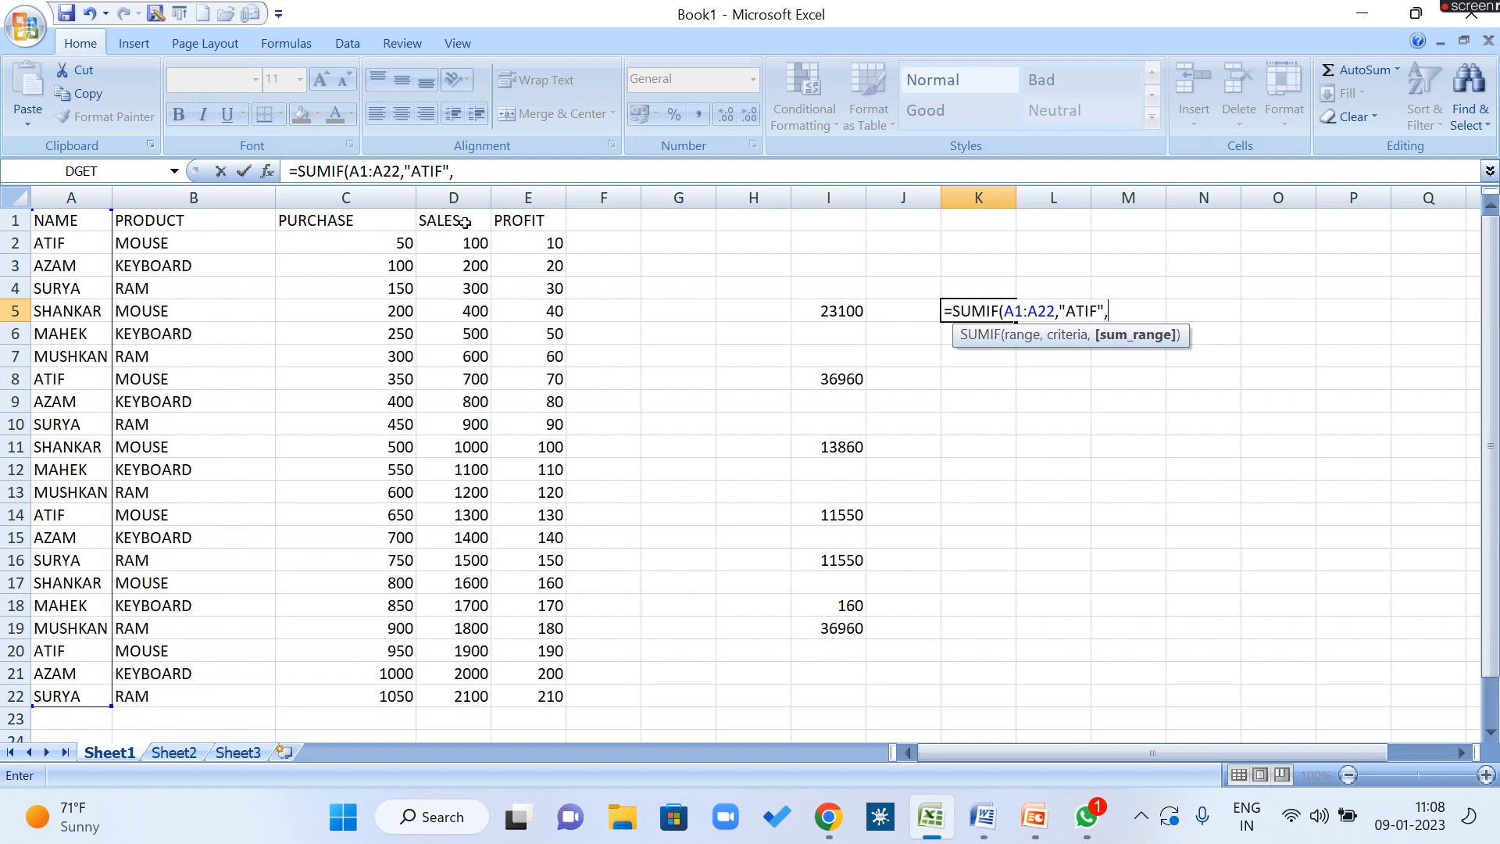
left_click_drag(465, 222, 455, 694)
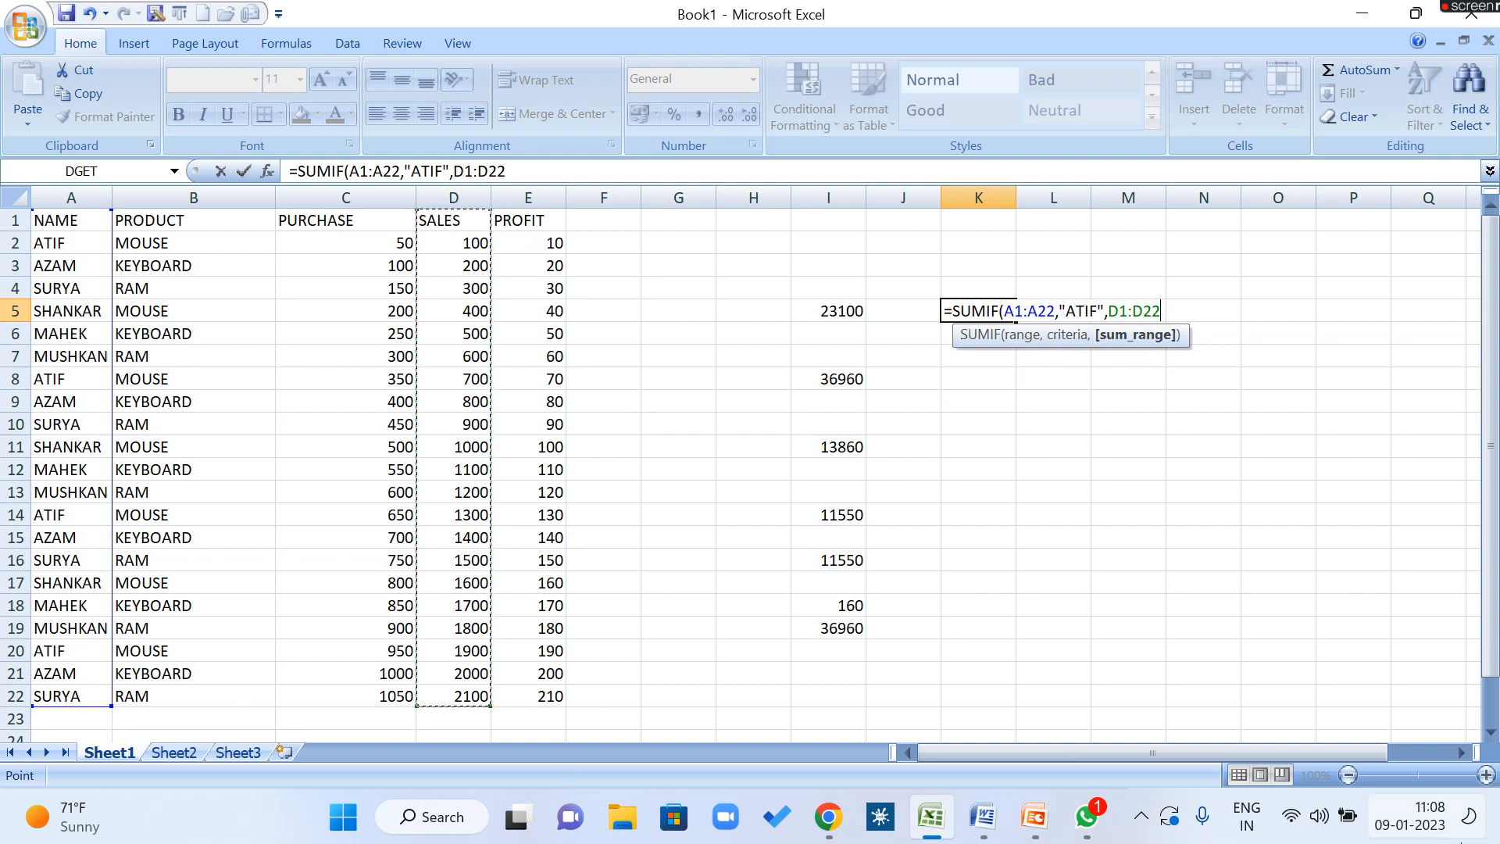
type(")")
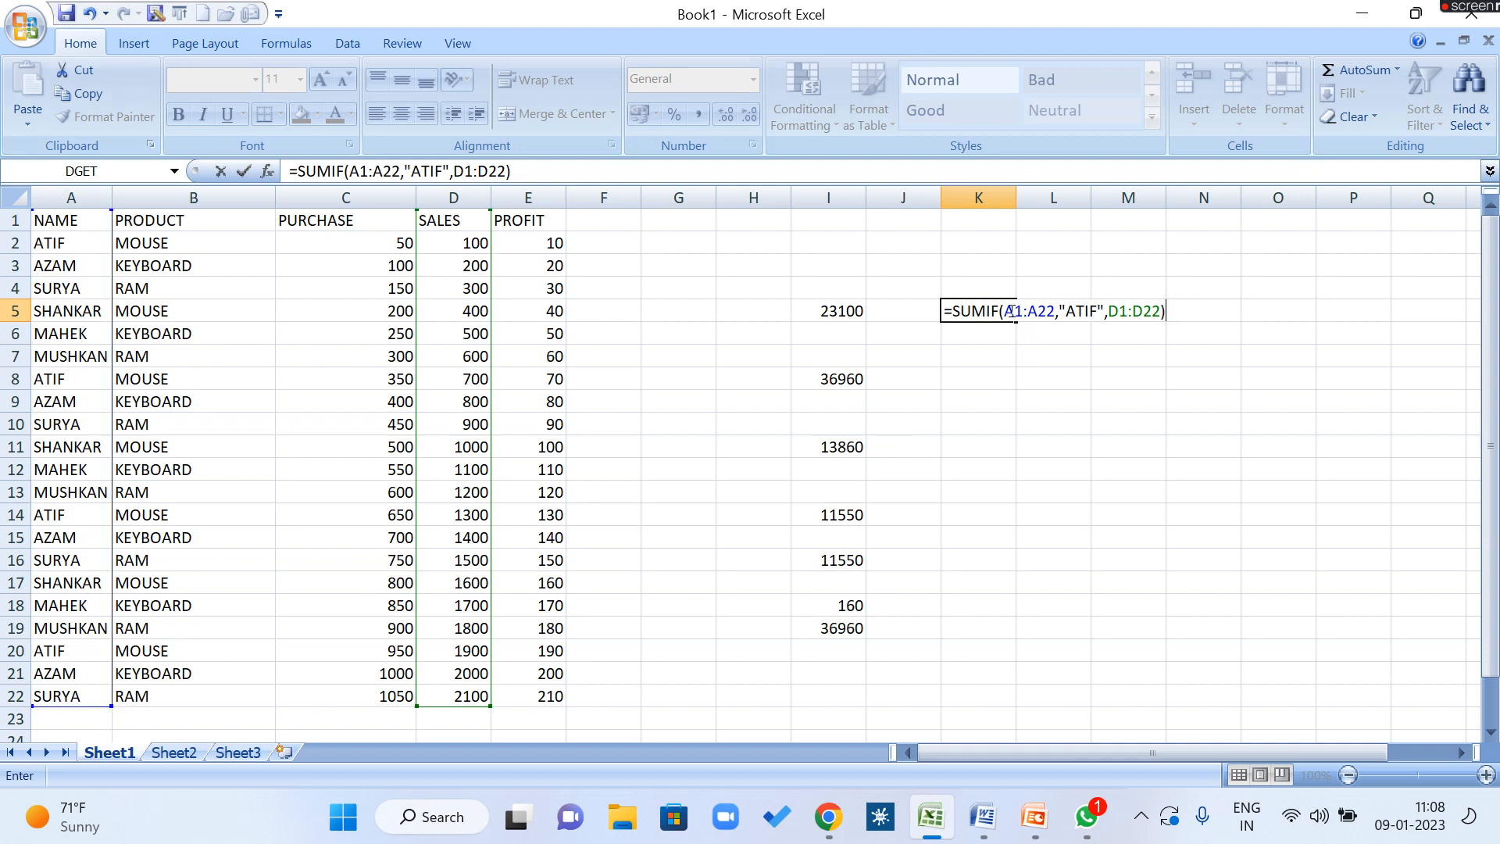
left_click_drag(1005, 311, 1054, 316)
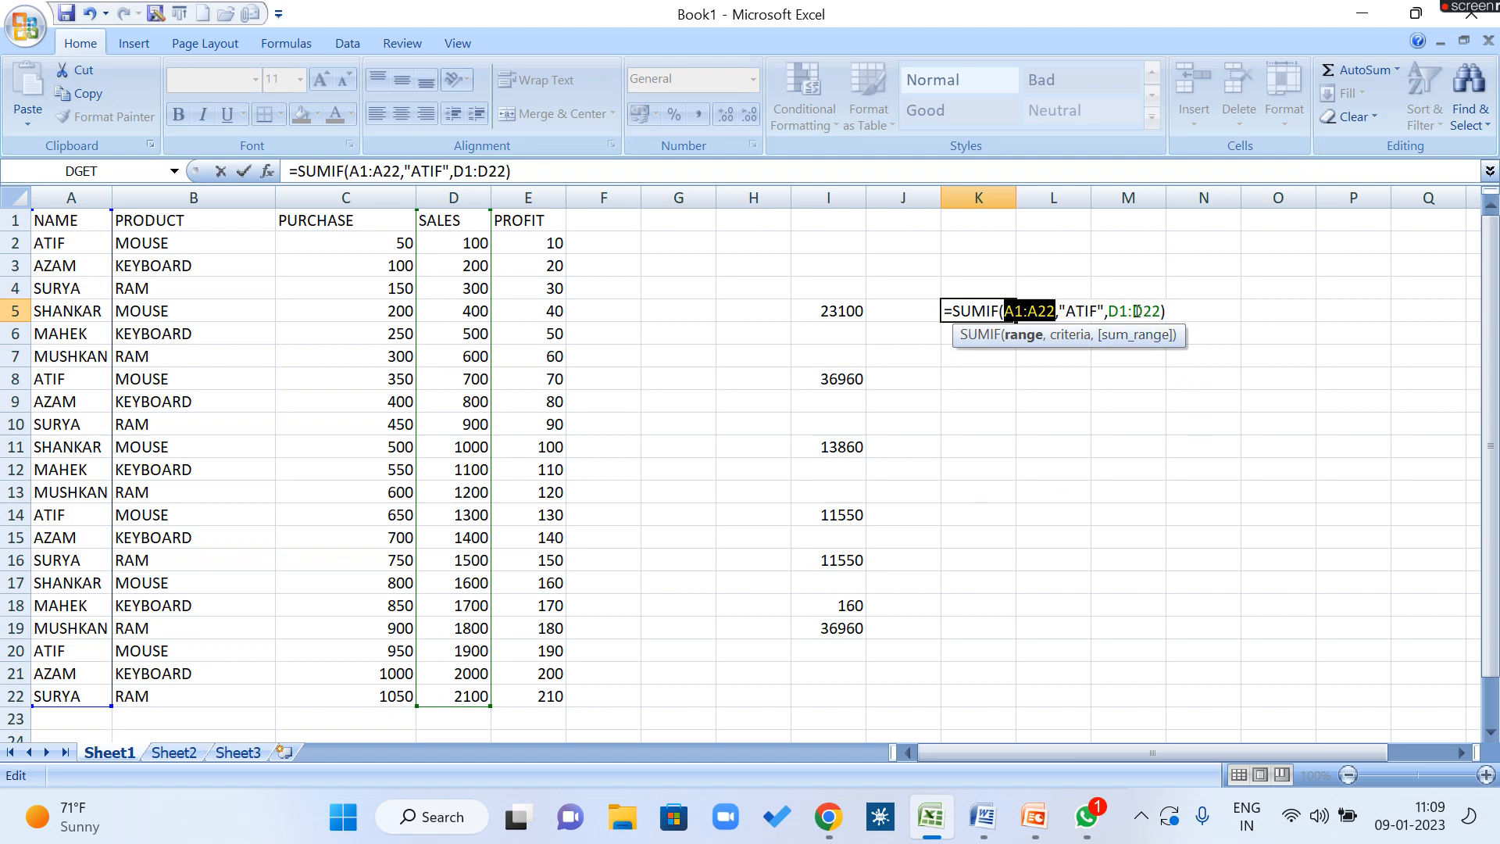
key("Return")
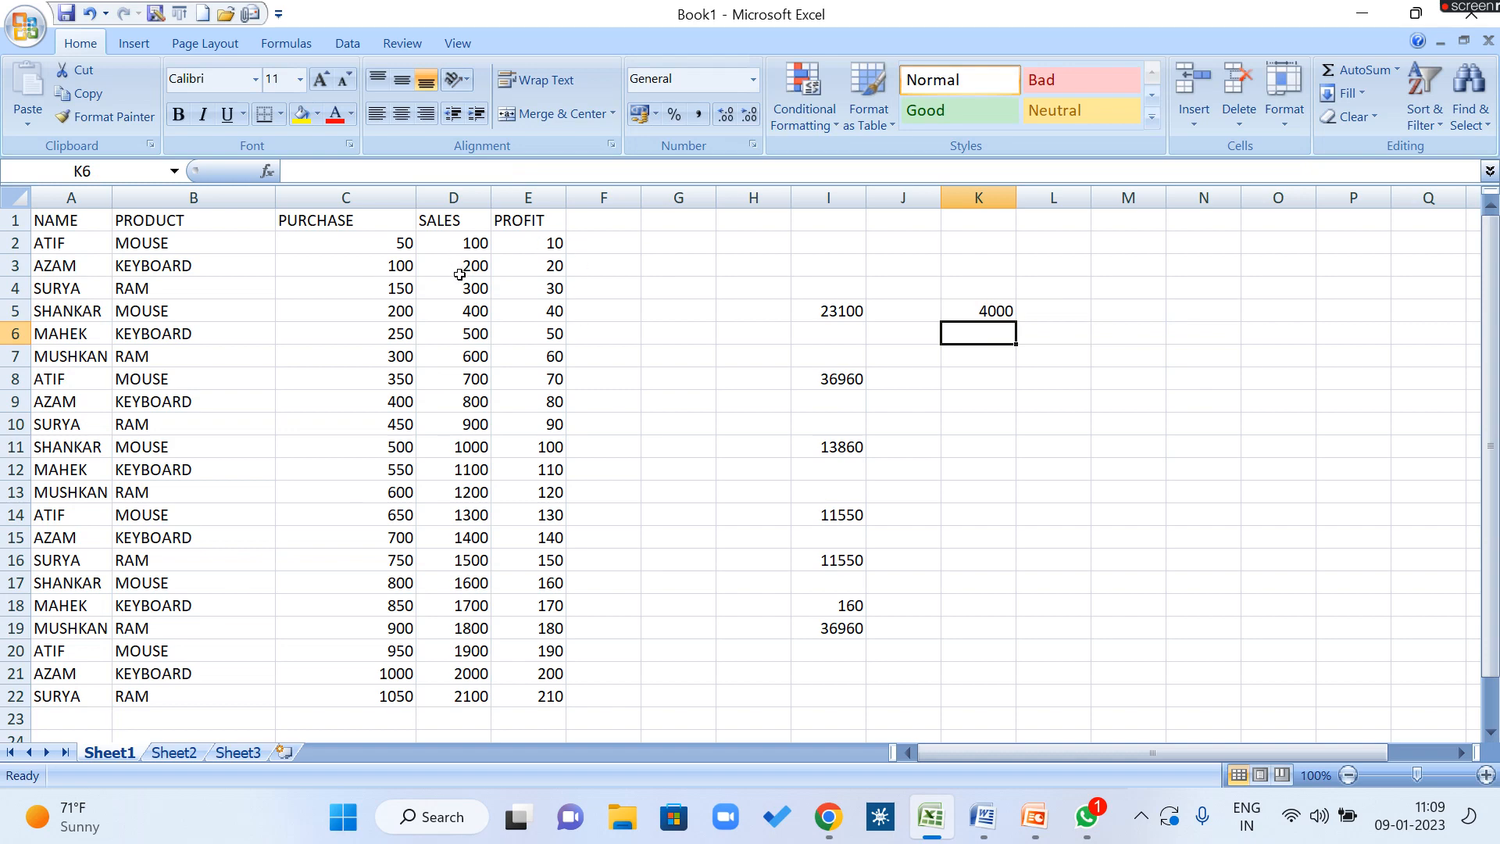
Step: Add the same person's sales in cell G15 with =D2+D8+D14+D20, and select the SUMIF formula in K5 for comparison
left_click(697, 539)
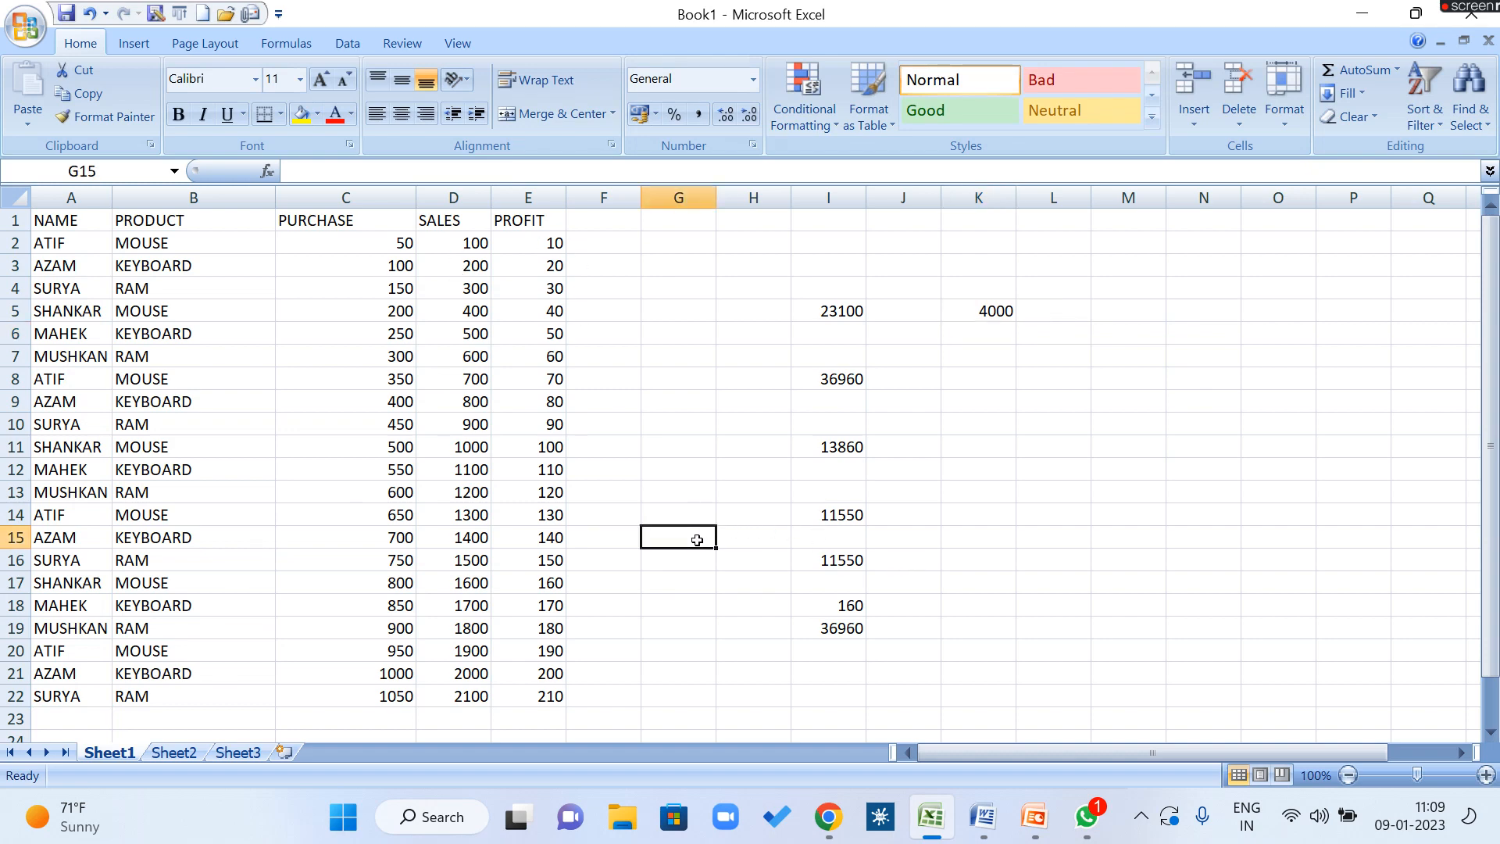
type("=")
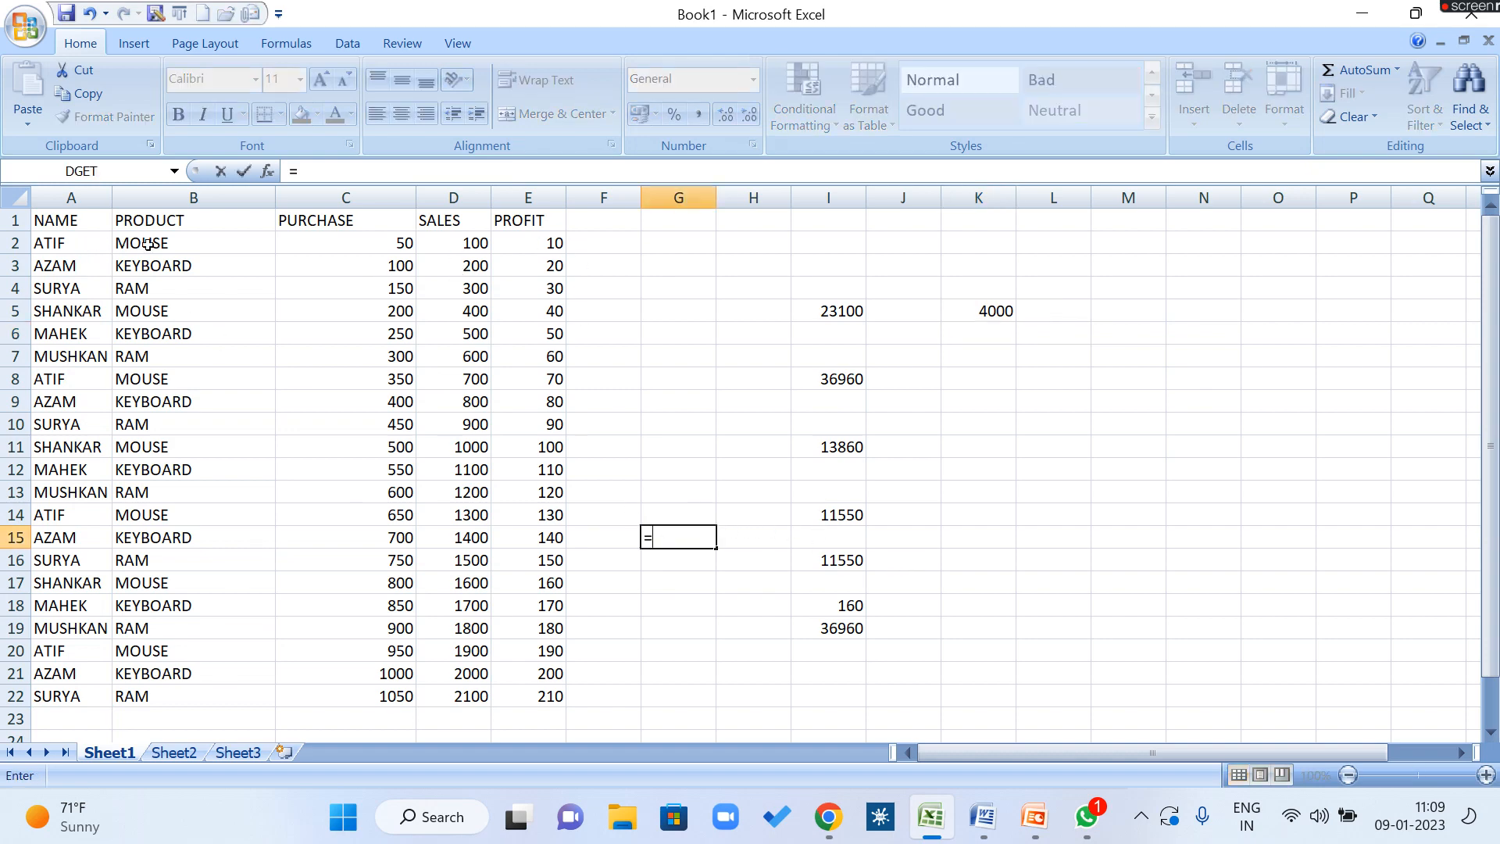
left_click(457, 244)
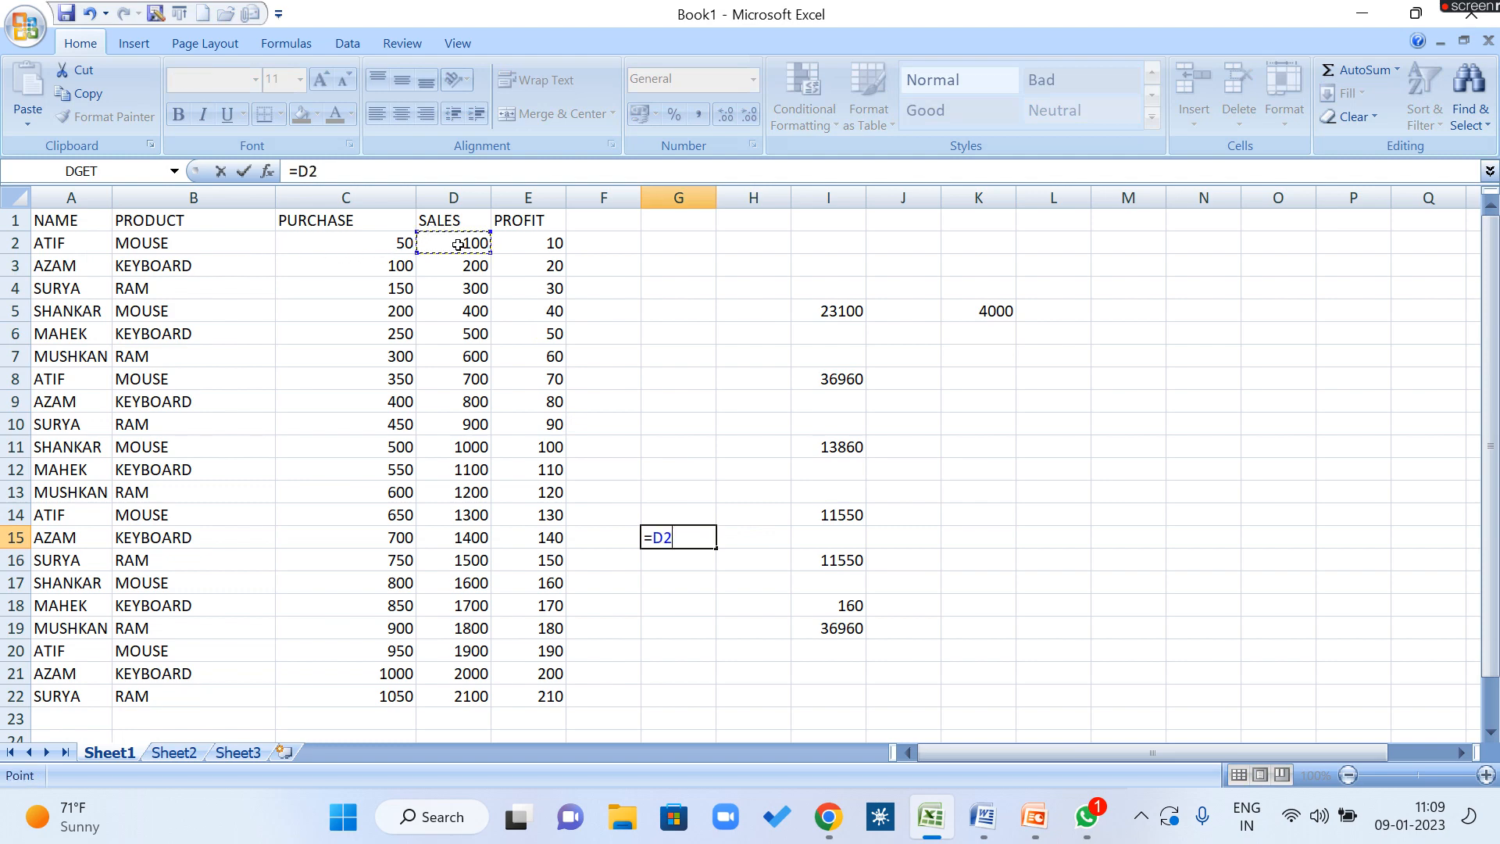
type("+")
left_click(456, 379)
type("+")
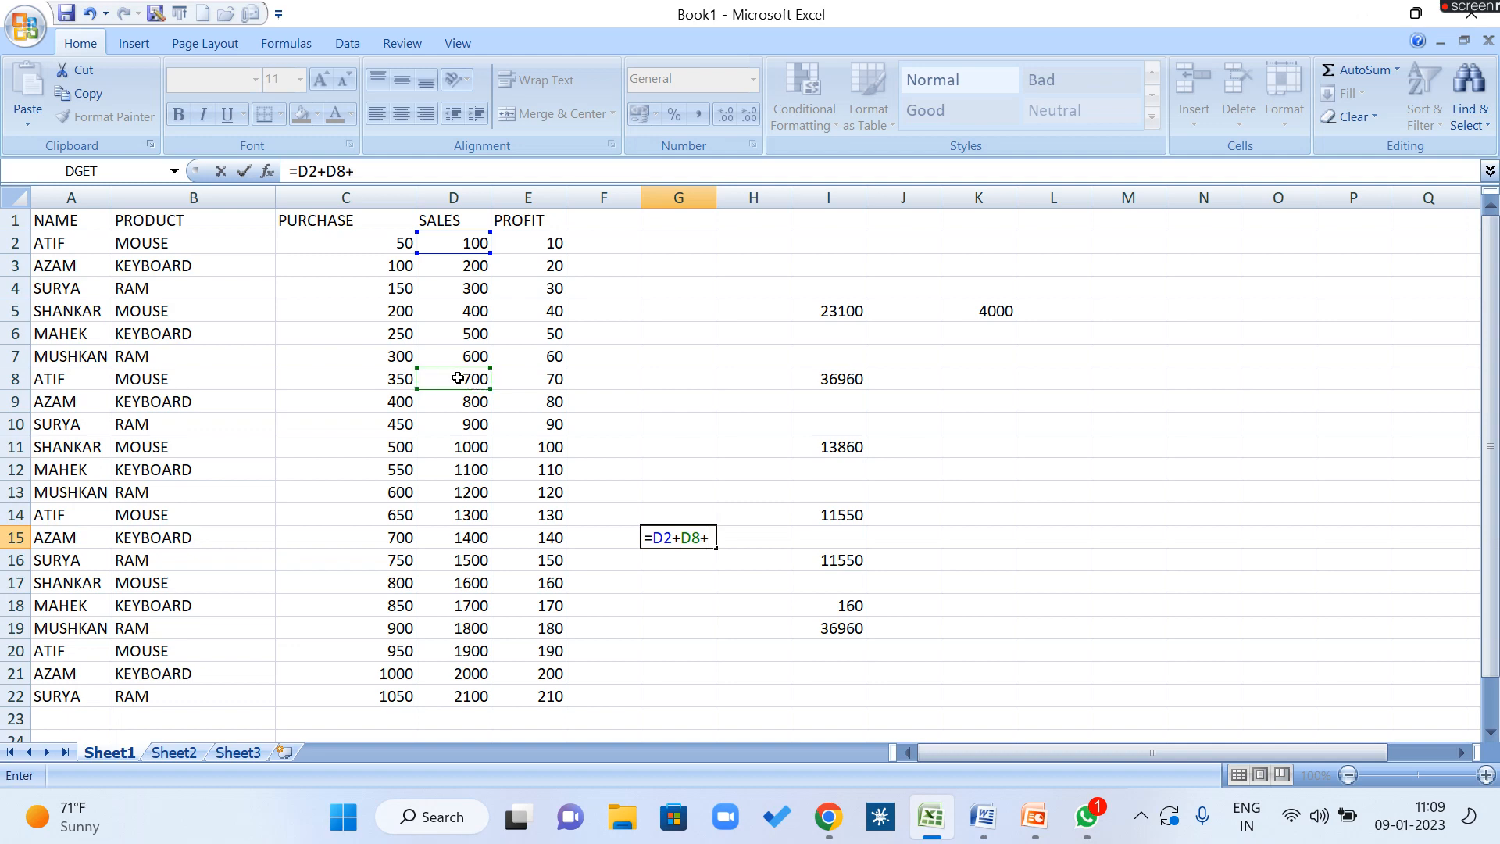
left_click(453, 516)
type("+")
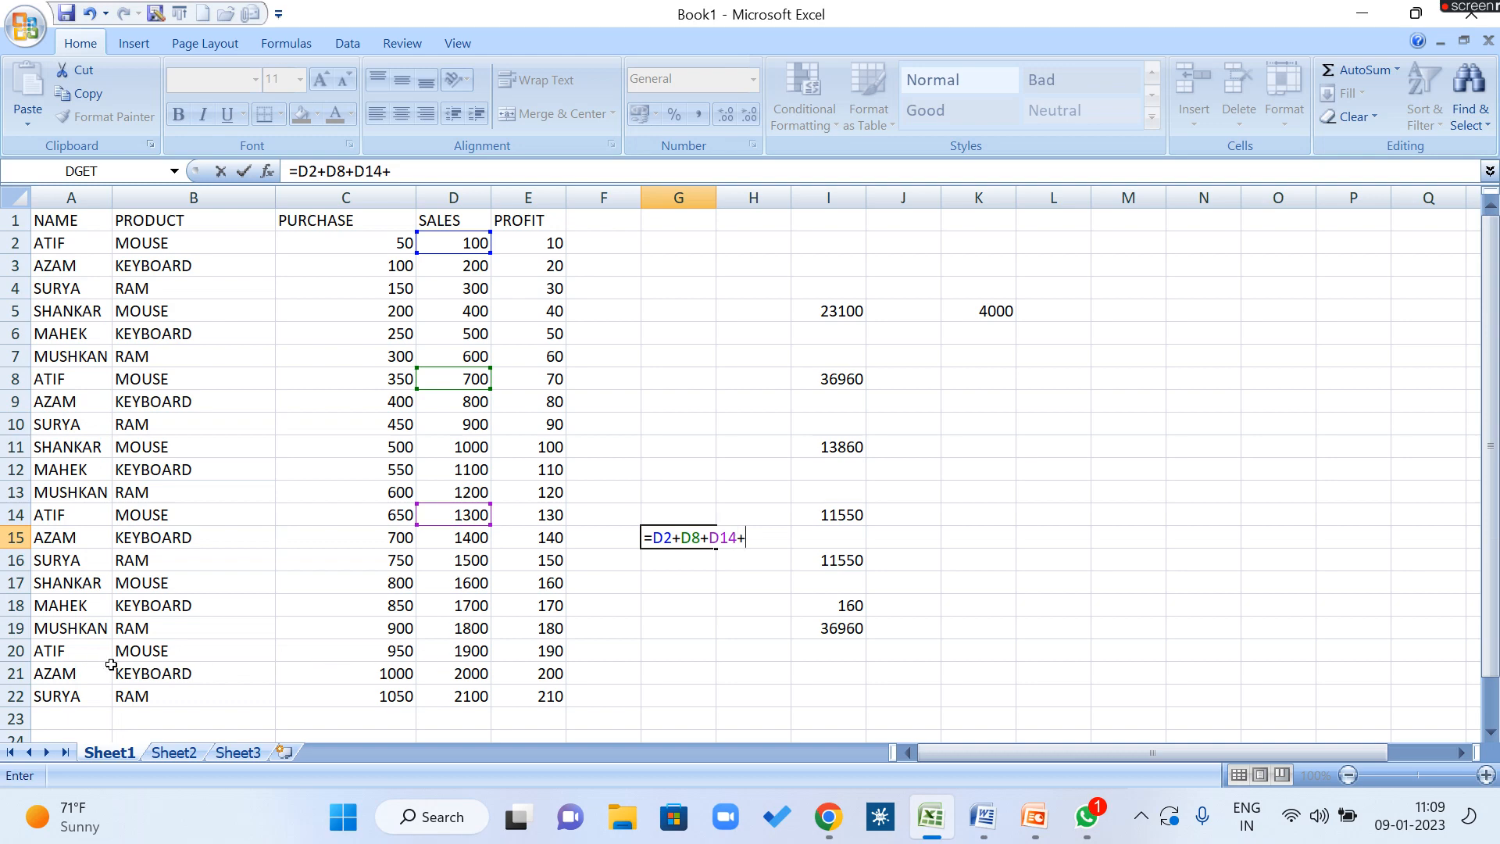
left_click(469, 655)
key("Return")
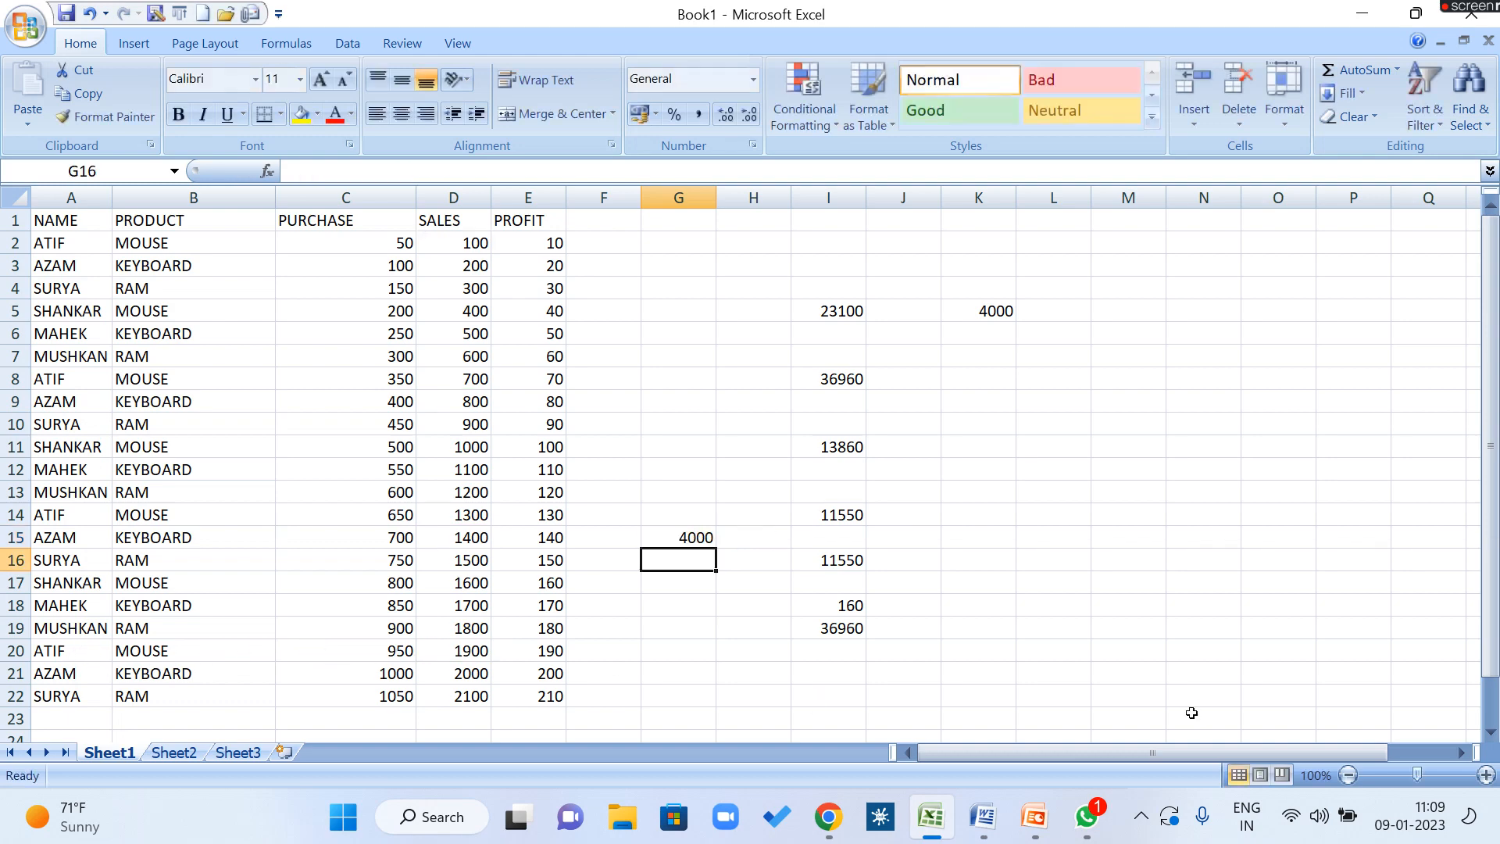
left_click(1002, 313)
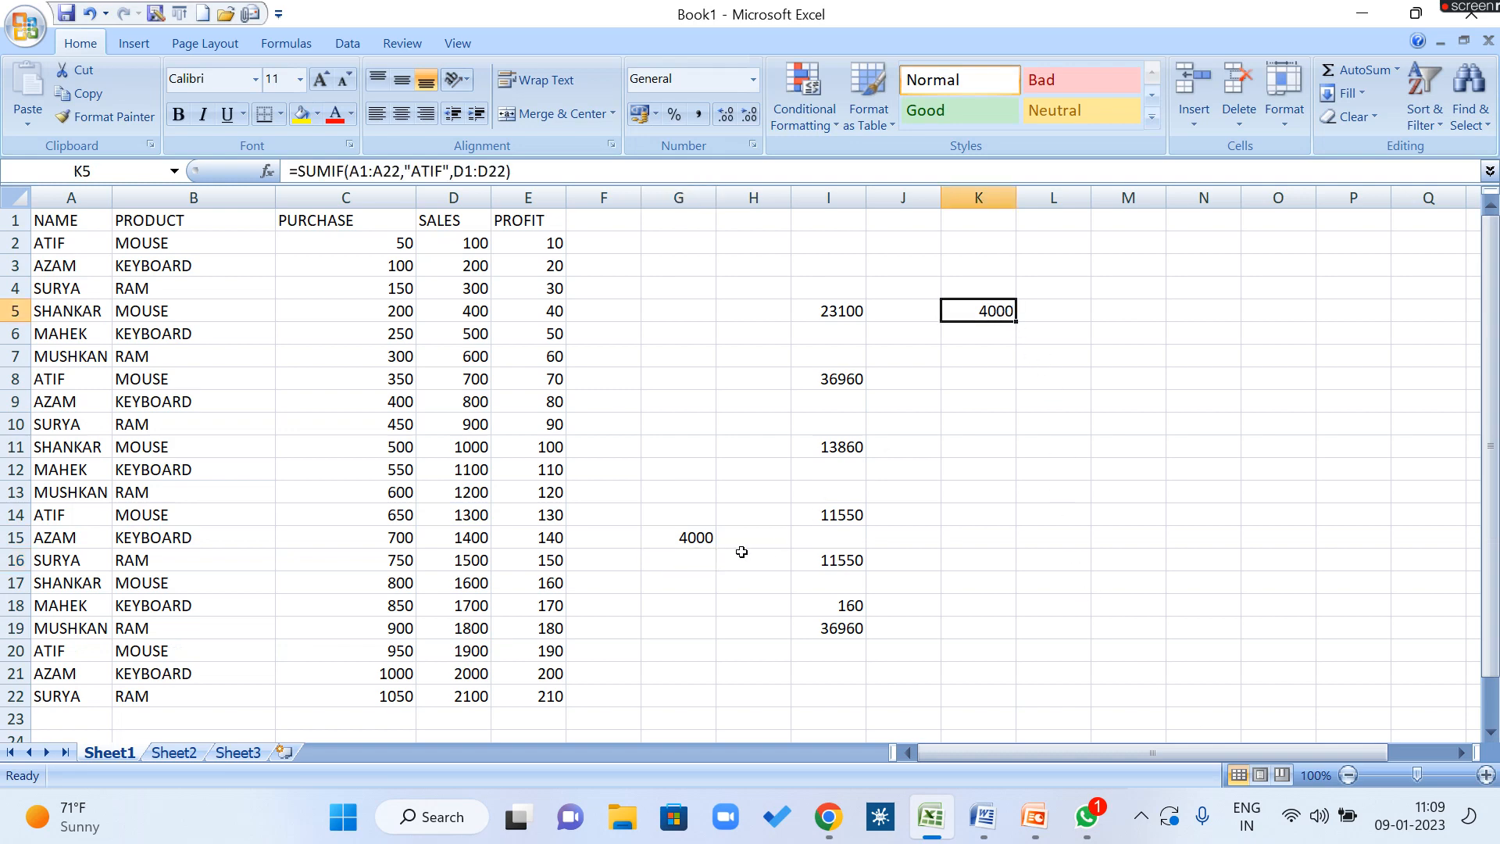
Step: Total one person's profit in cell K8 using SUMIF with range A1:A22, the name from A5 as criterion and sum range E1:E22
left_click(694, 539)
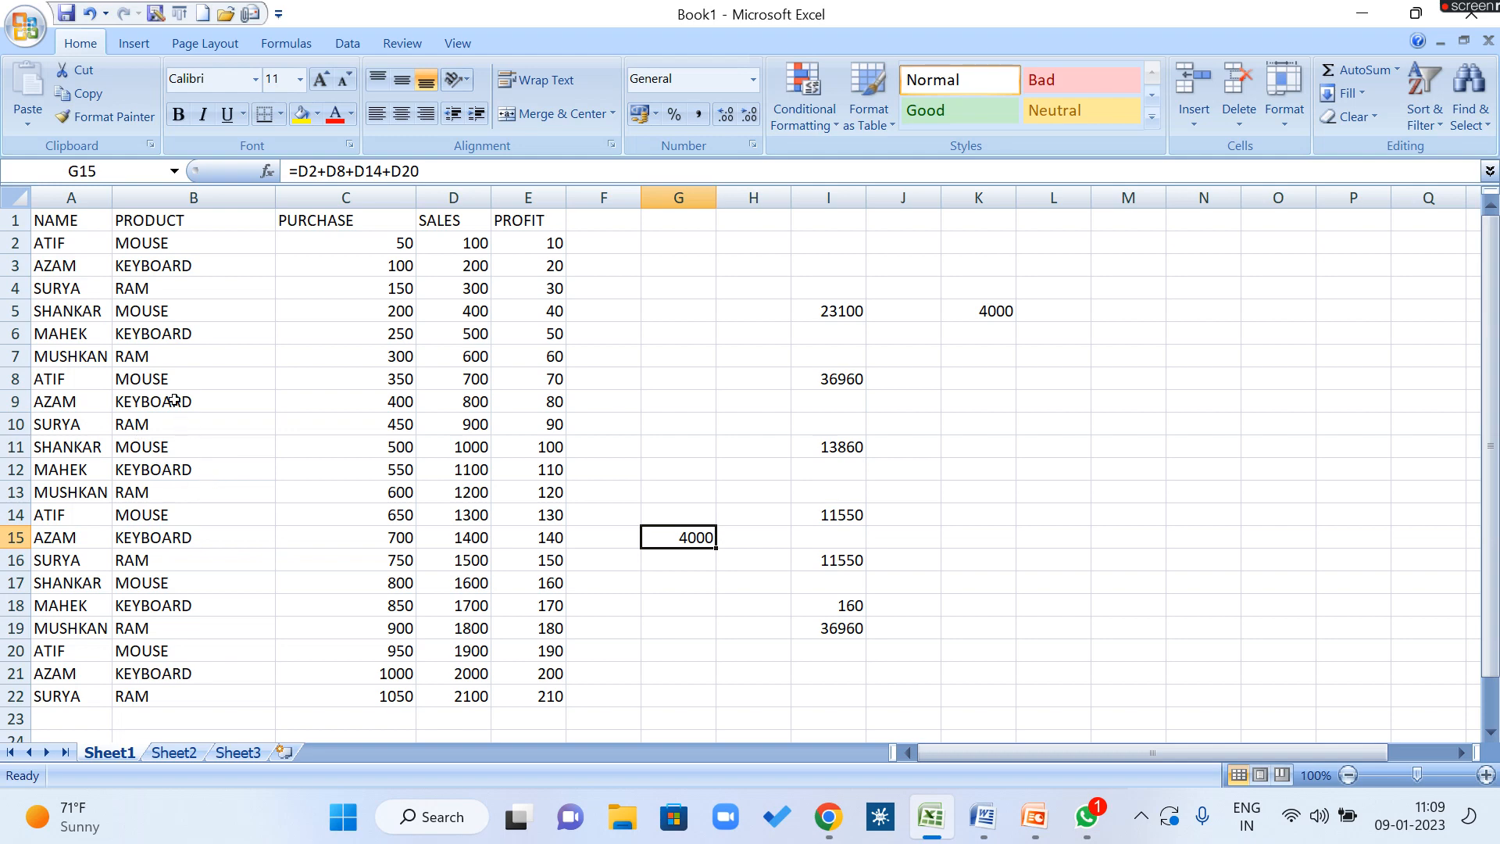
left_click(88, 311)
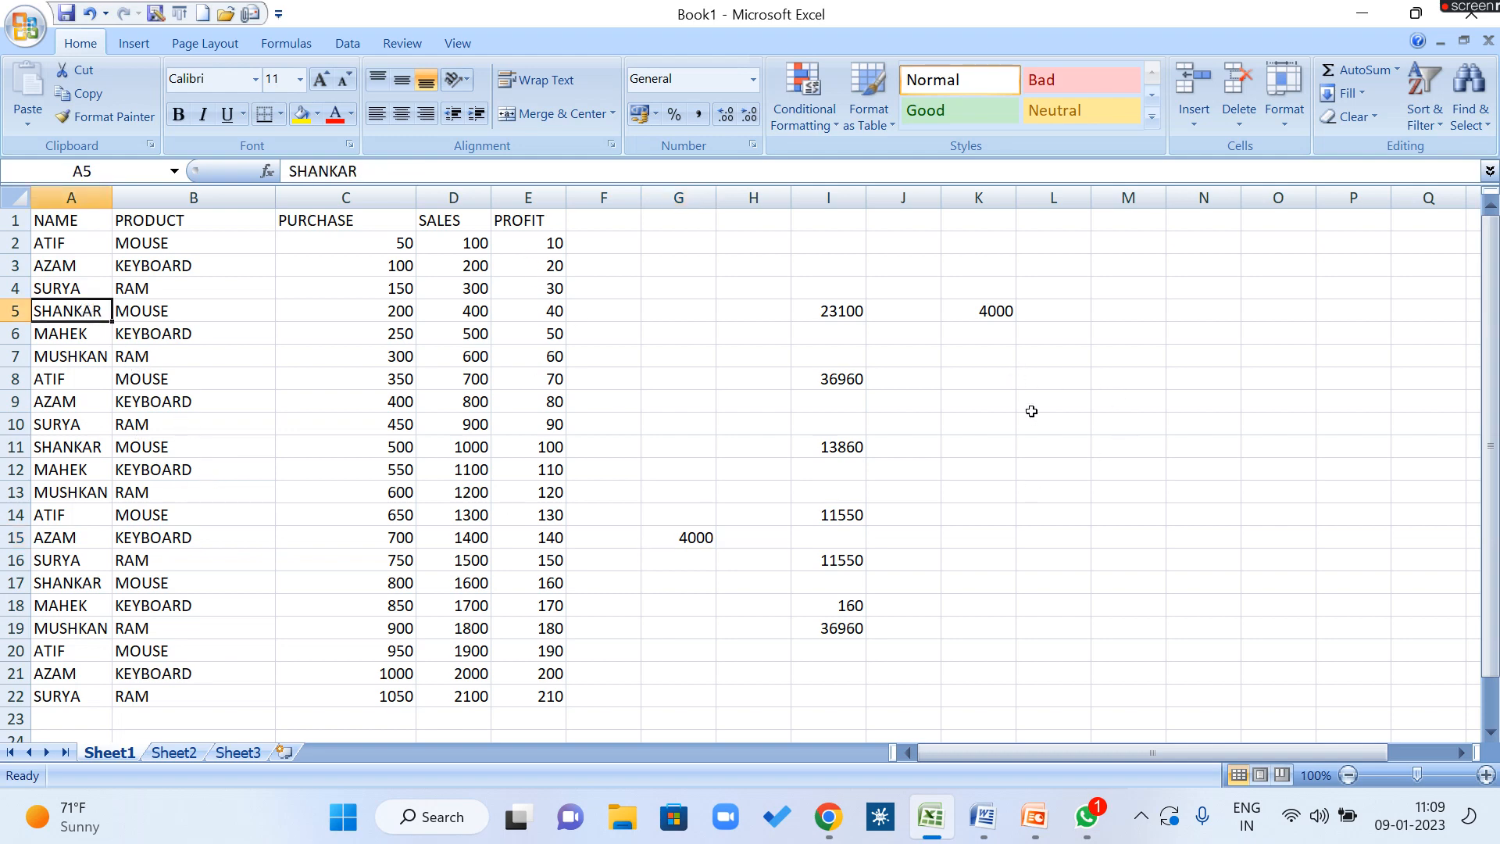
left_click(996, 378)
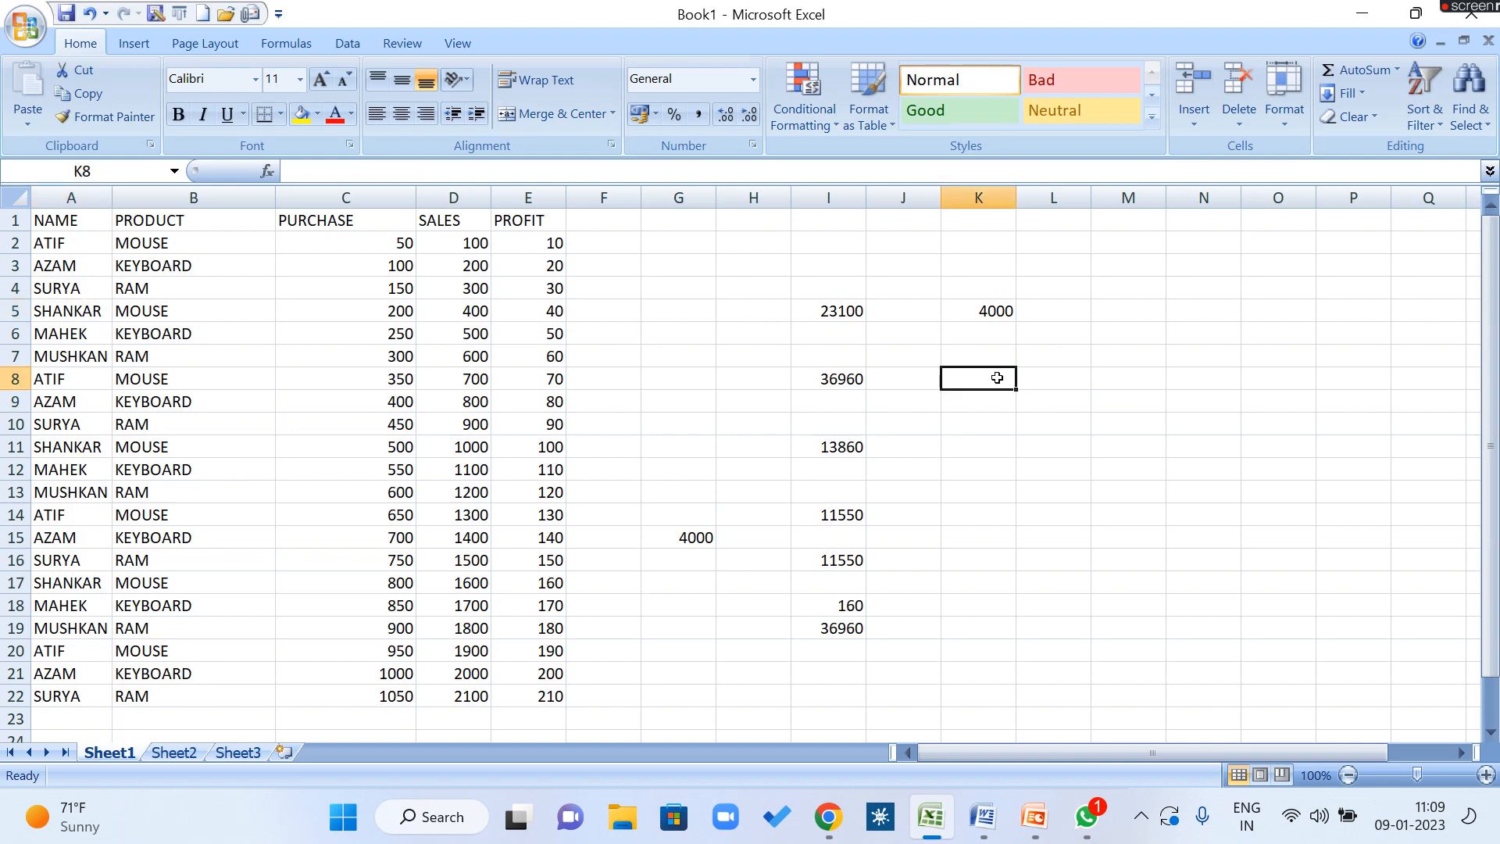
type("=SUM(")
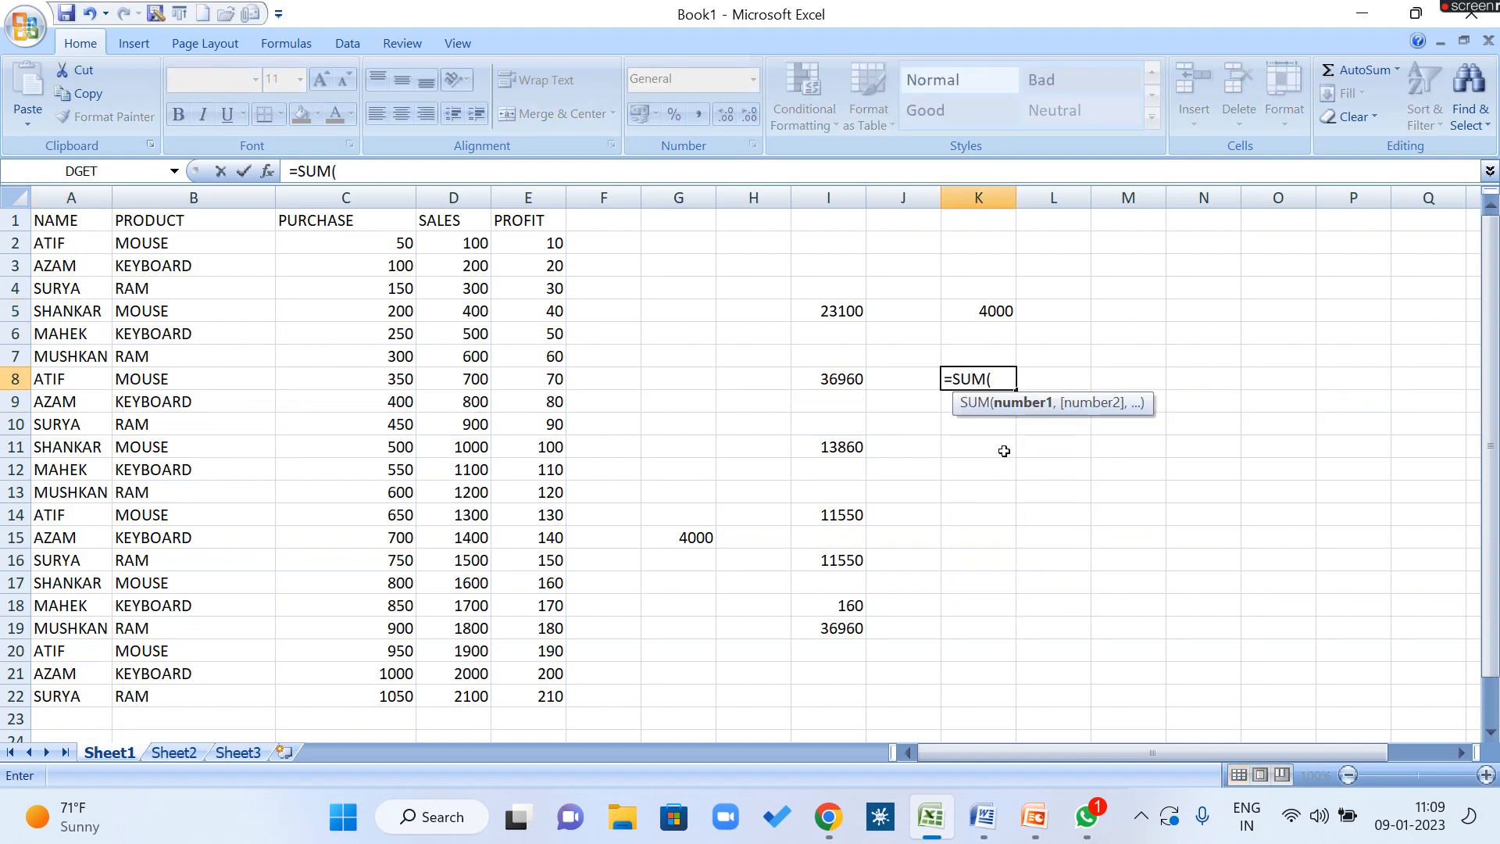
key("BackSpace")
type("IF(")
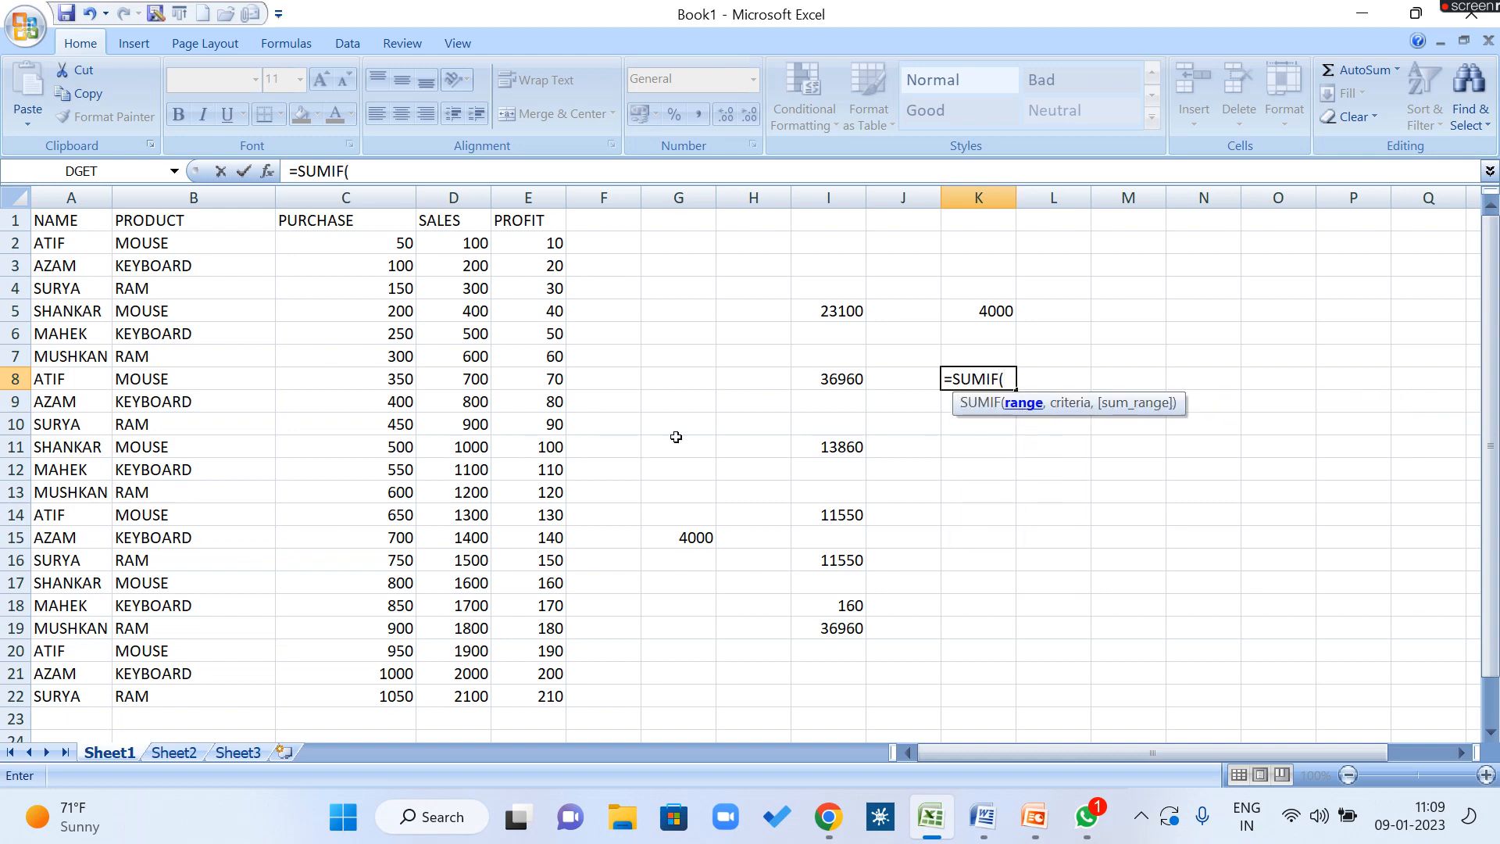
left_click_drag(99, 225, 73, 698)
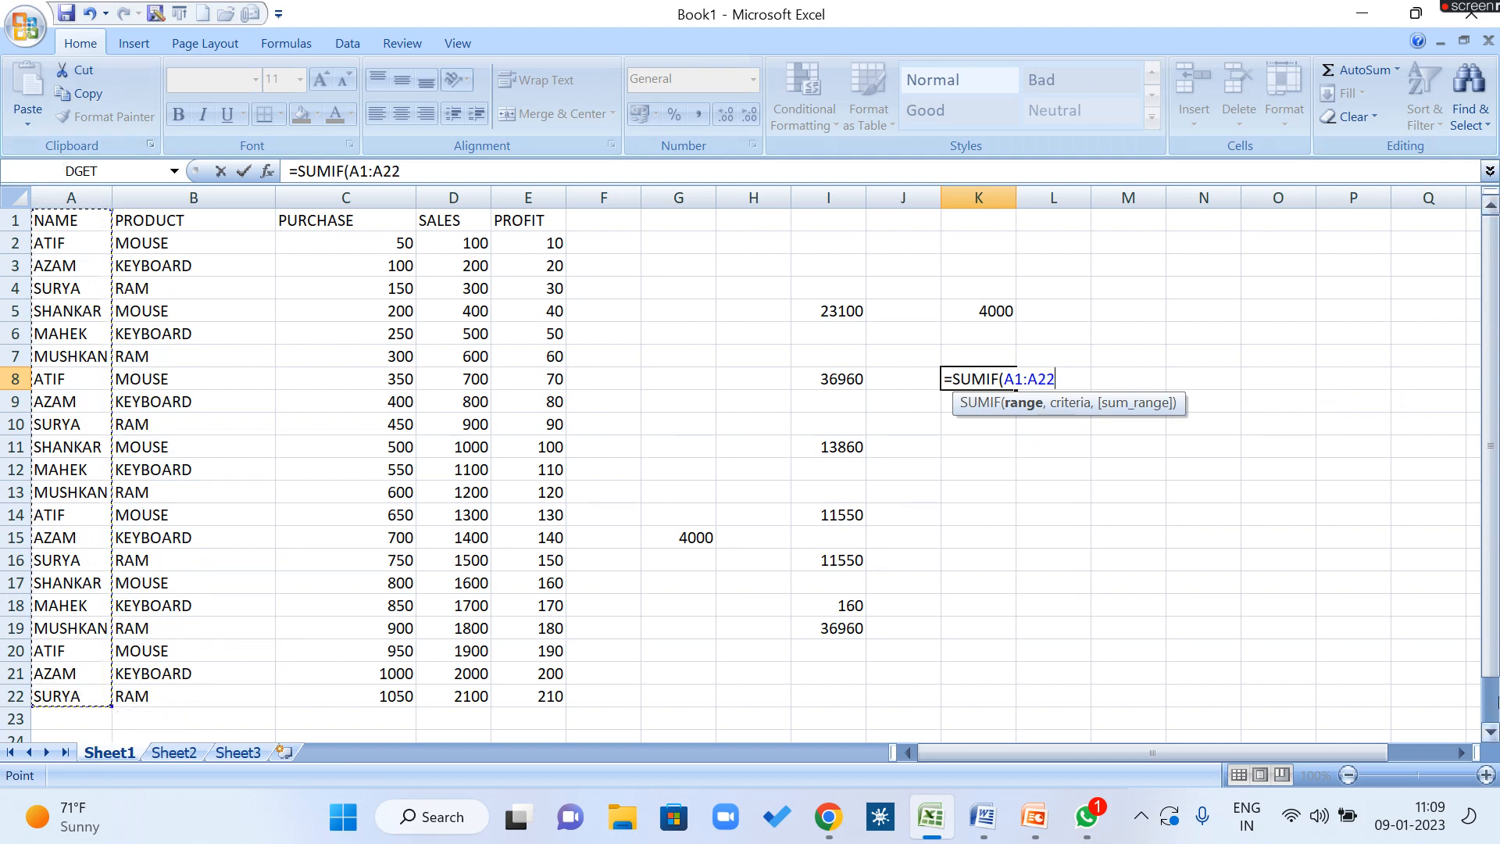
type(",\"")
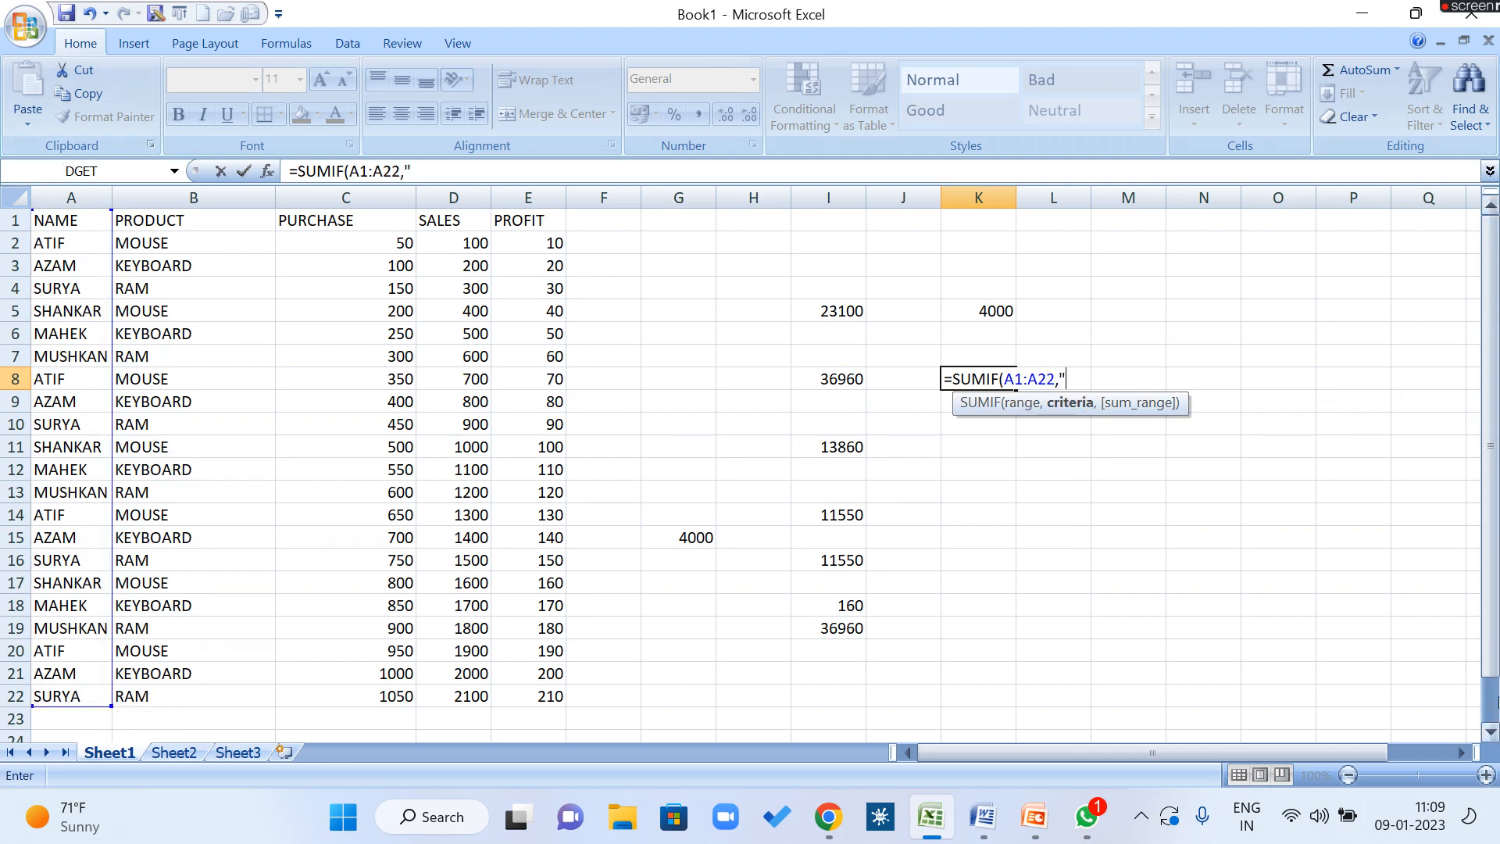
type("SHANKAR\"")
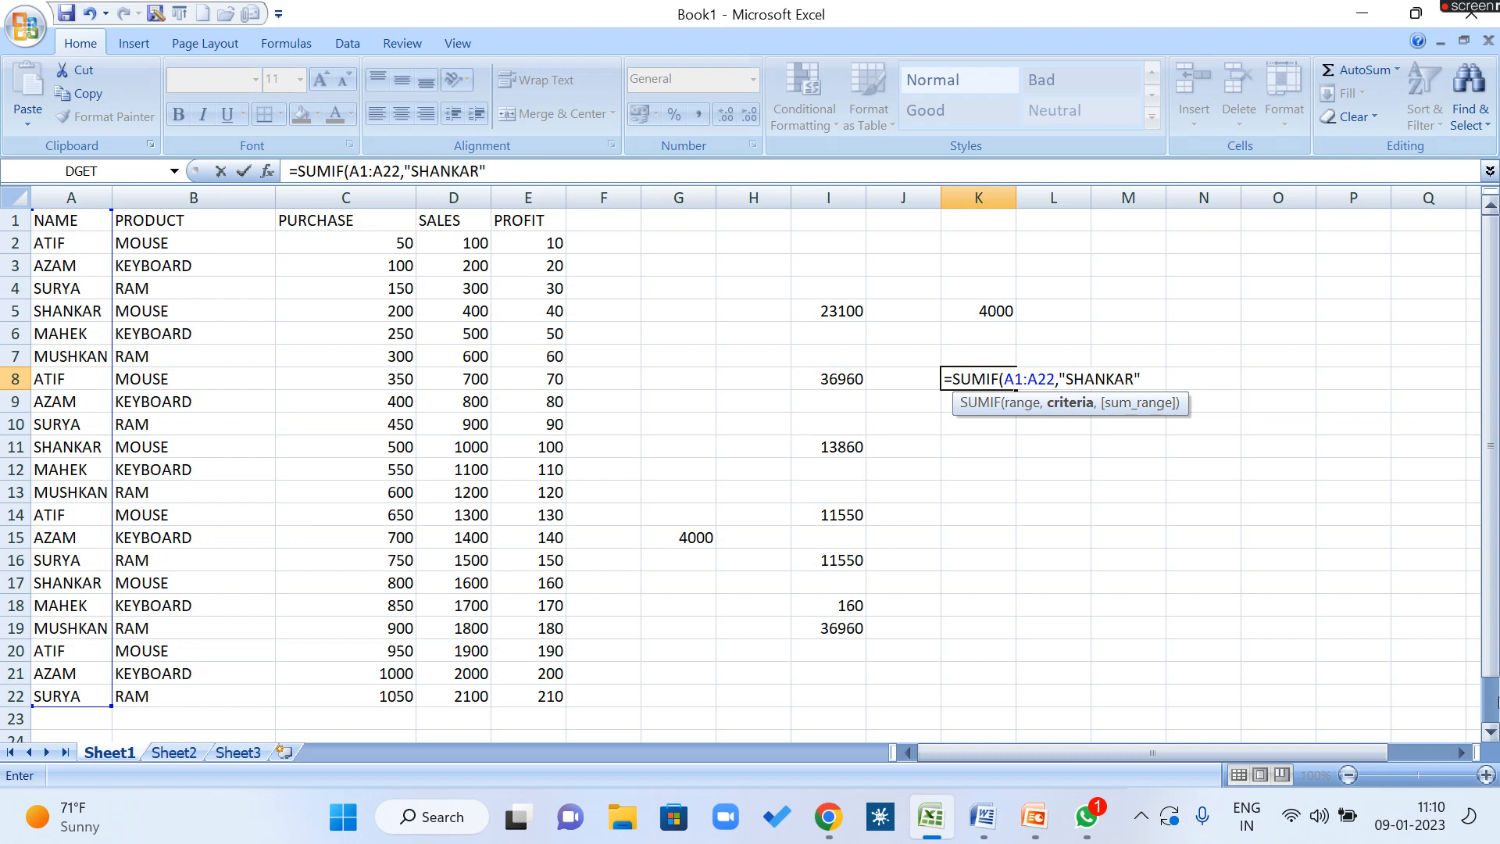
type(",")
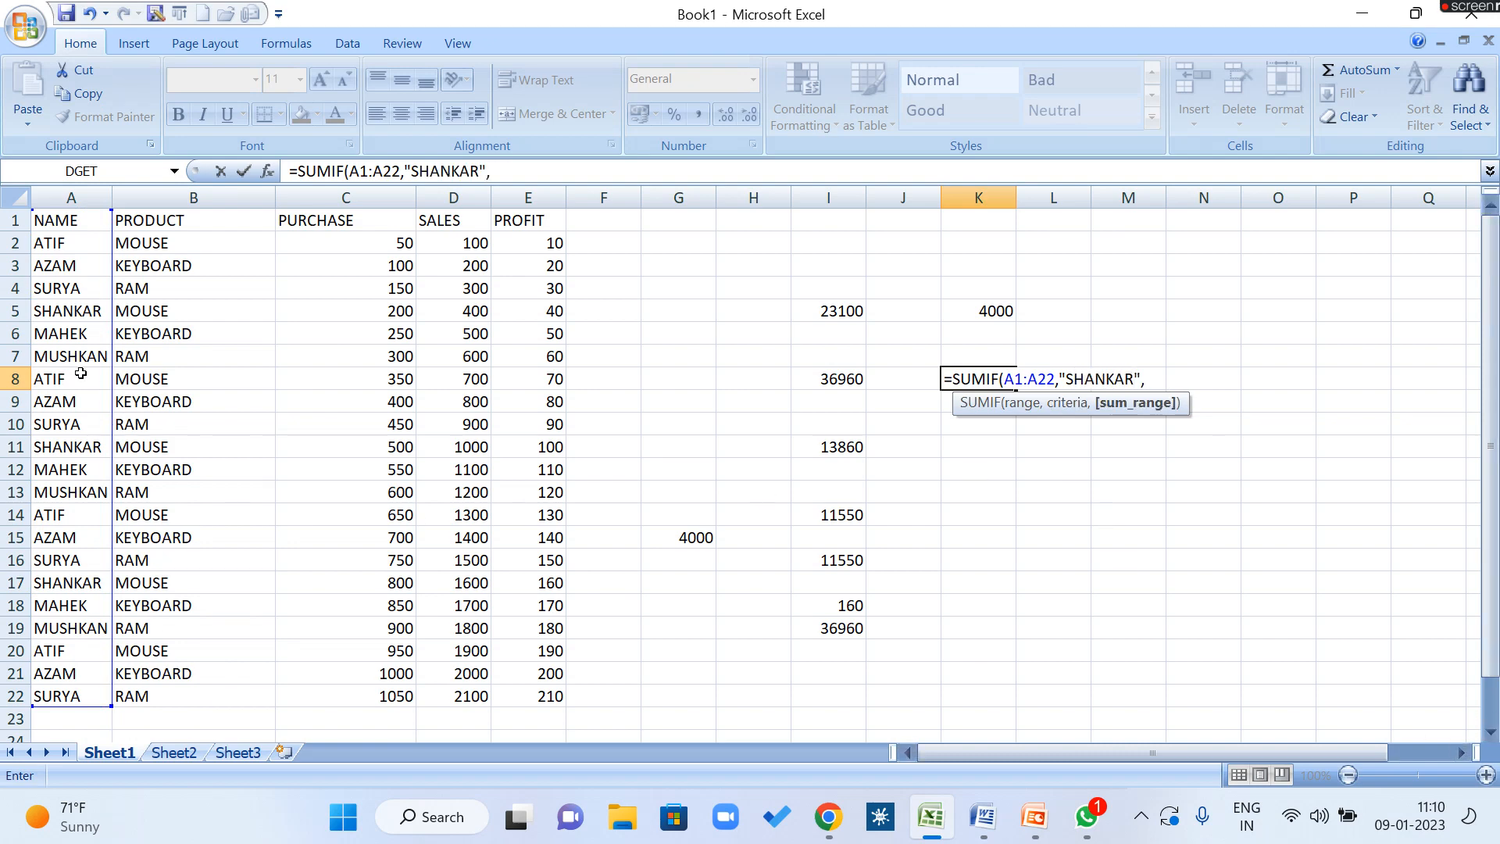
left_click(539, 221)
left_click_drag(539, 221, 519, 697)
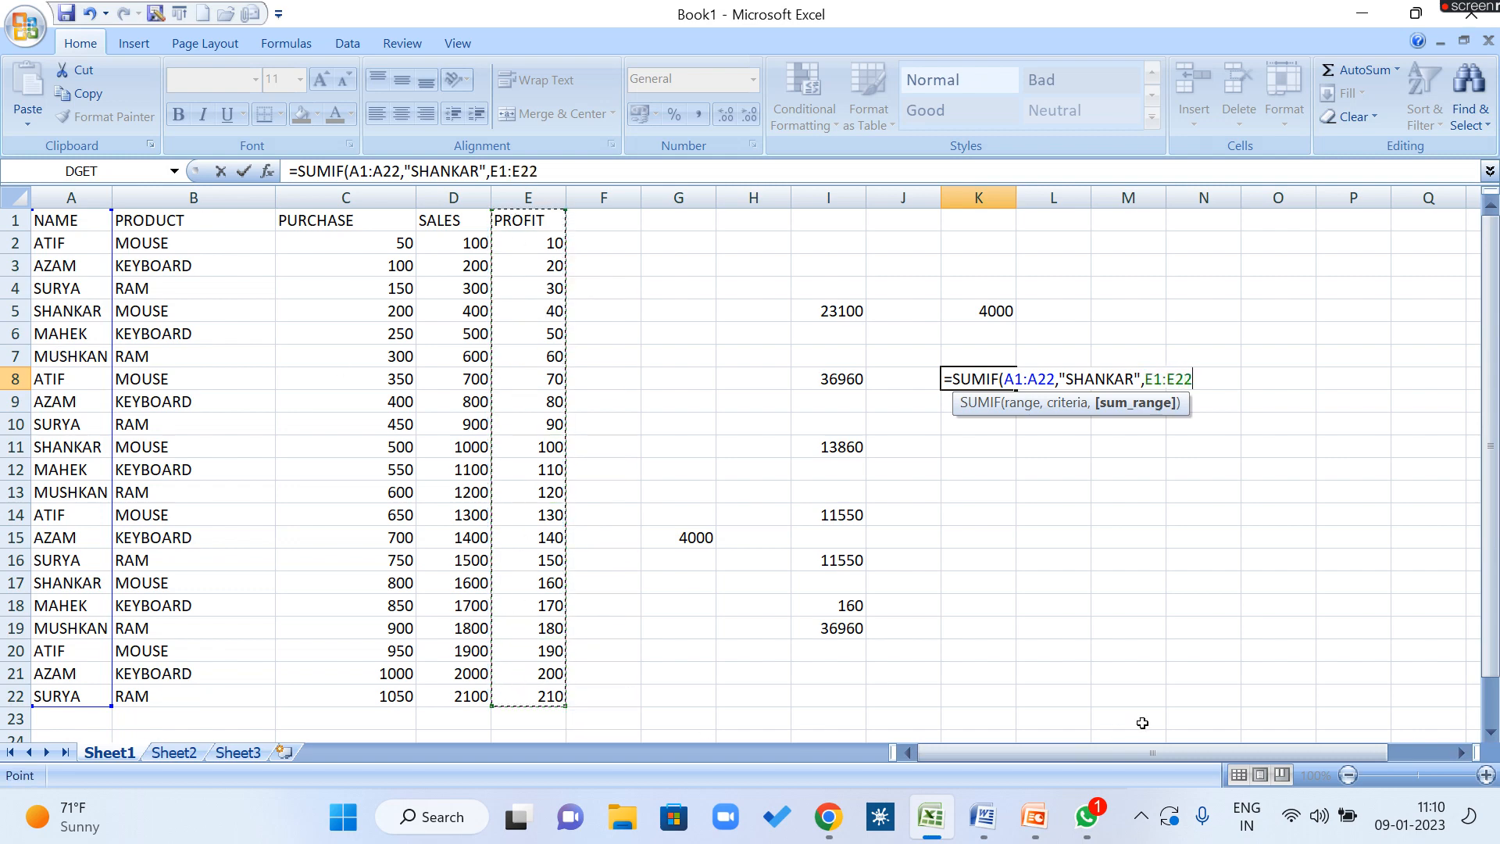
type(")")
key("Return")
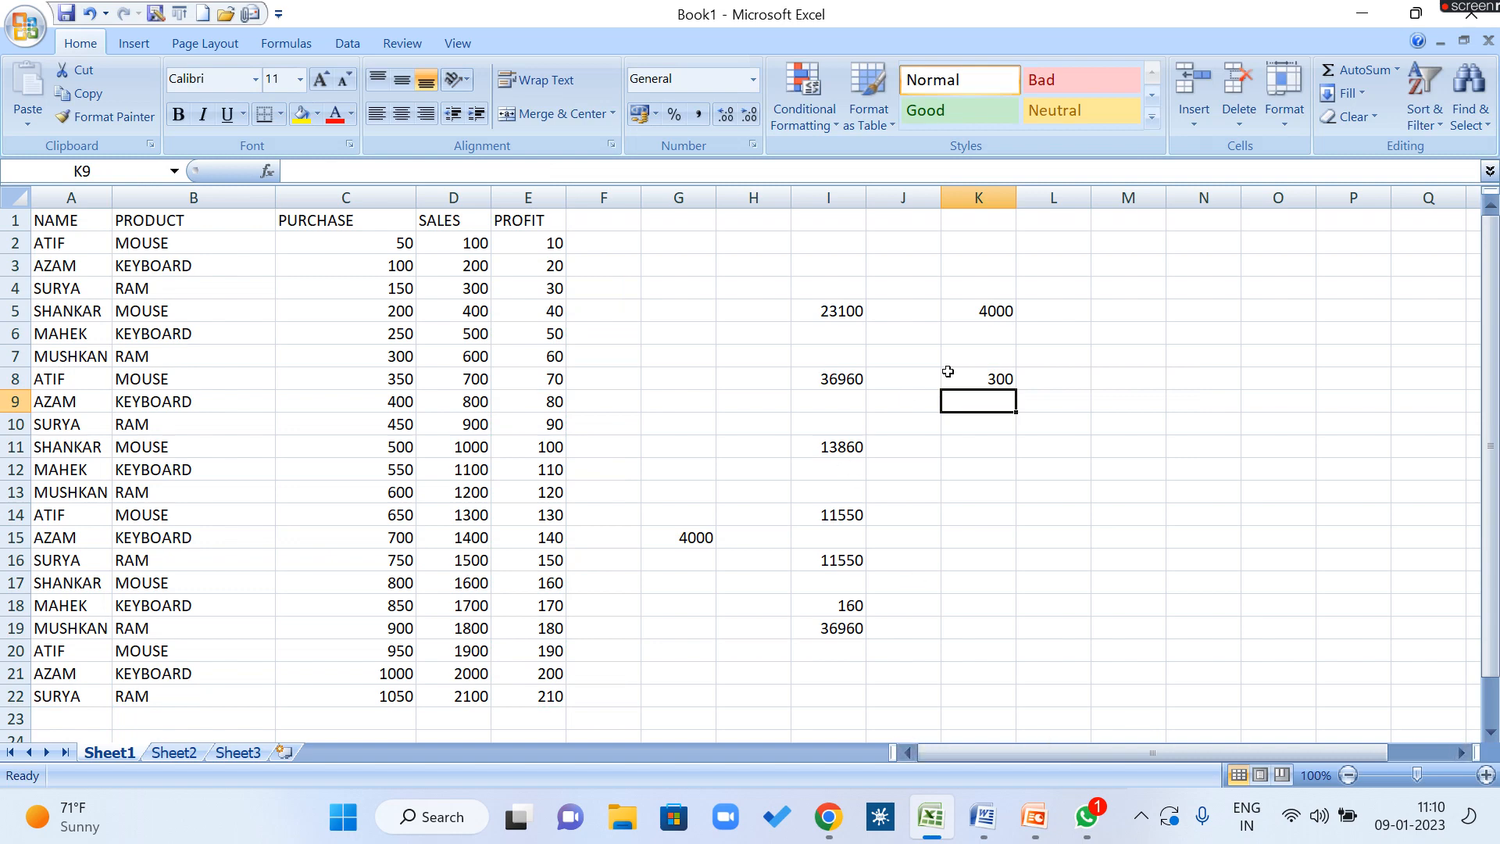
left_click(947, 372)
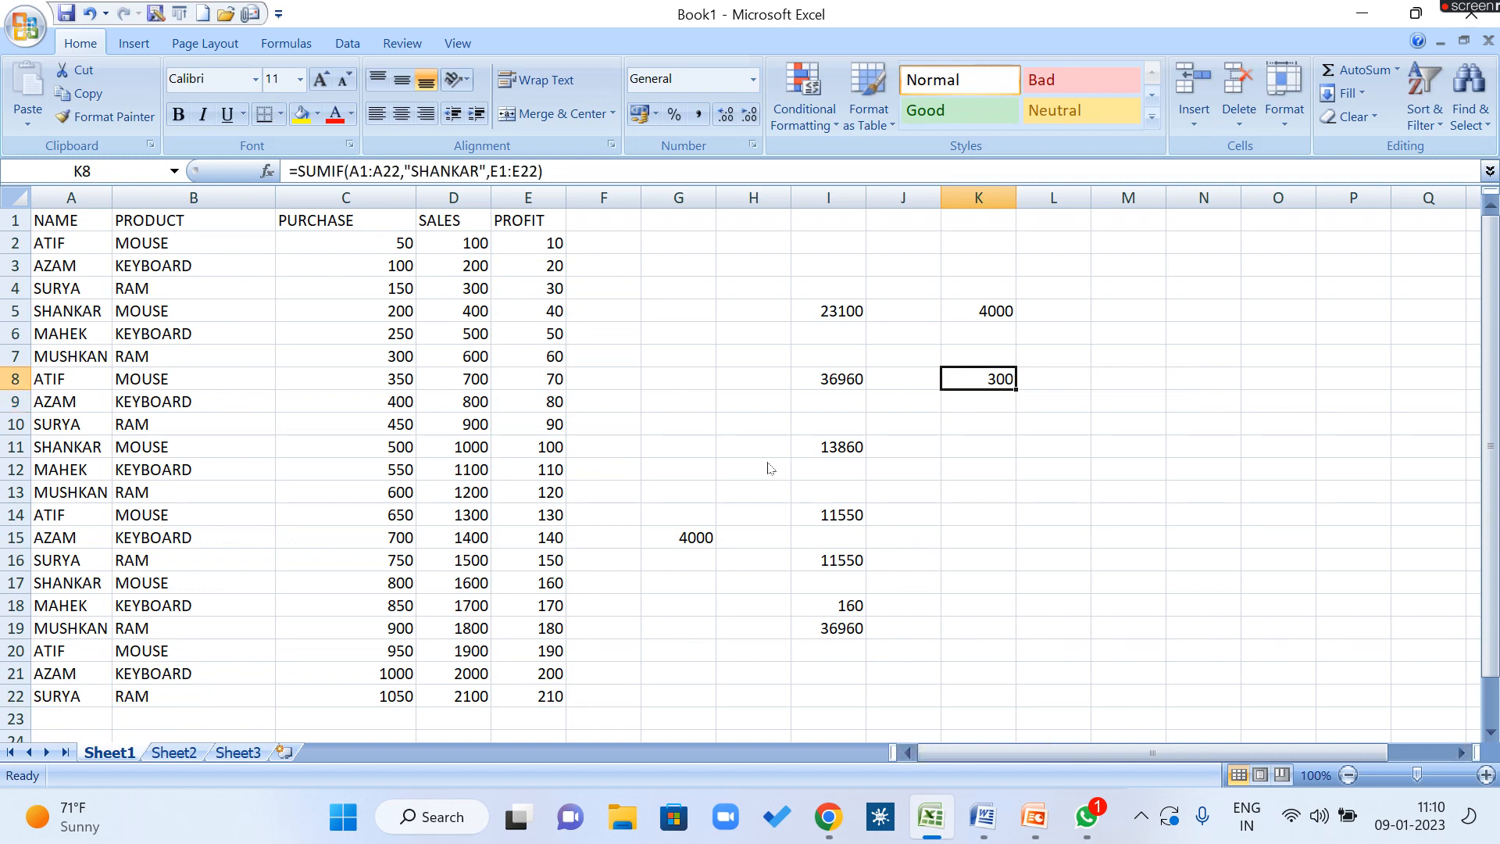
Step: Add the same person's profit in cell G14 with =E5+E11+E17, and select the SUMIF formula in K8 for comparison
left_click(679, 514)
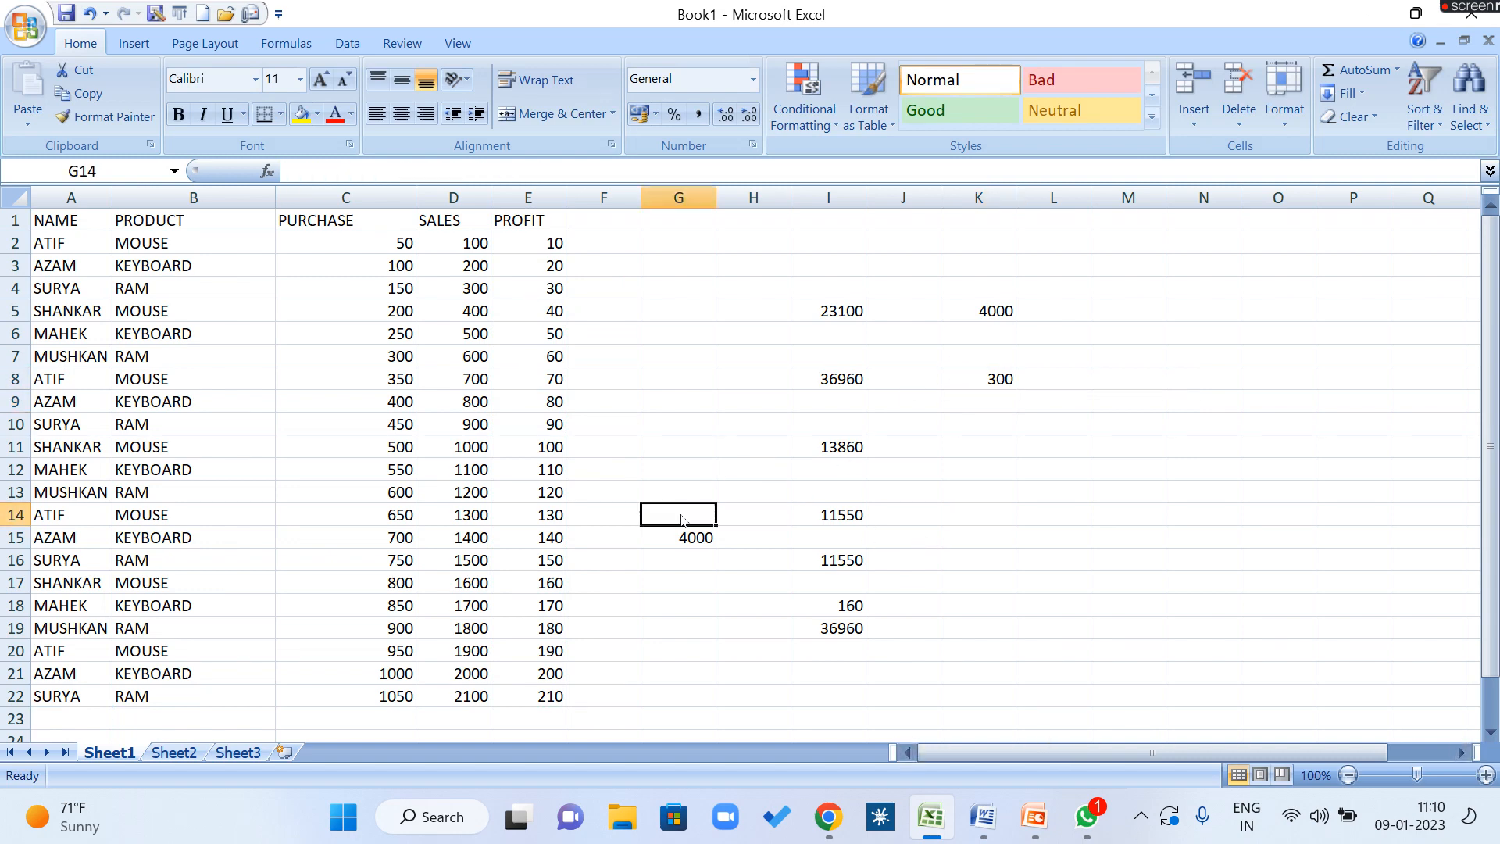
type("=")
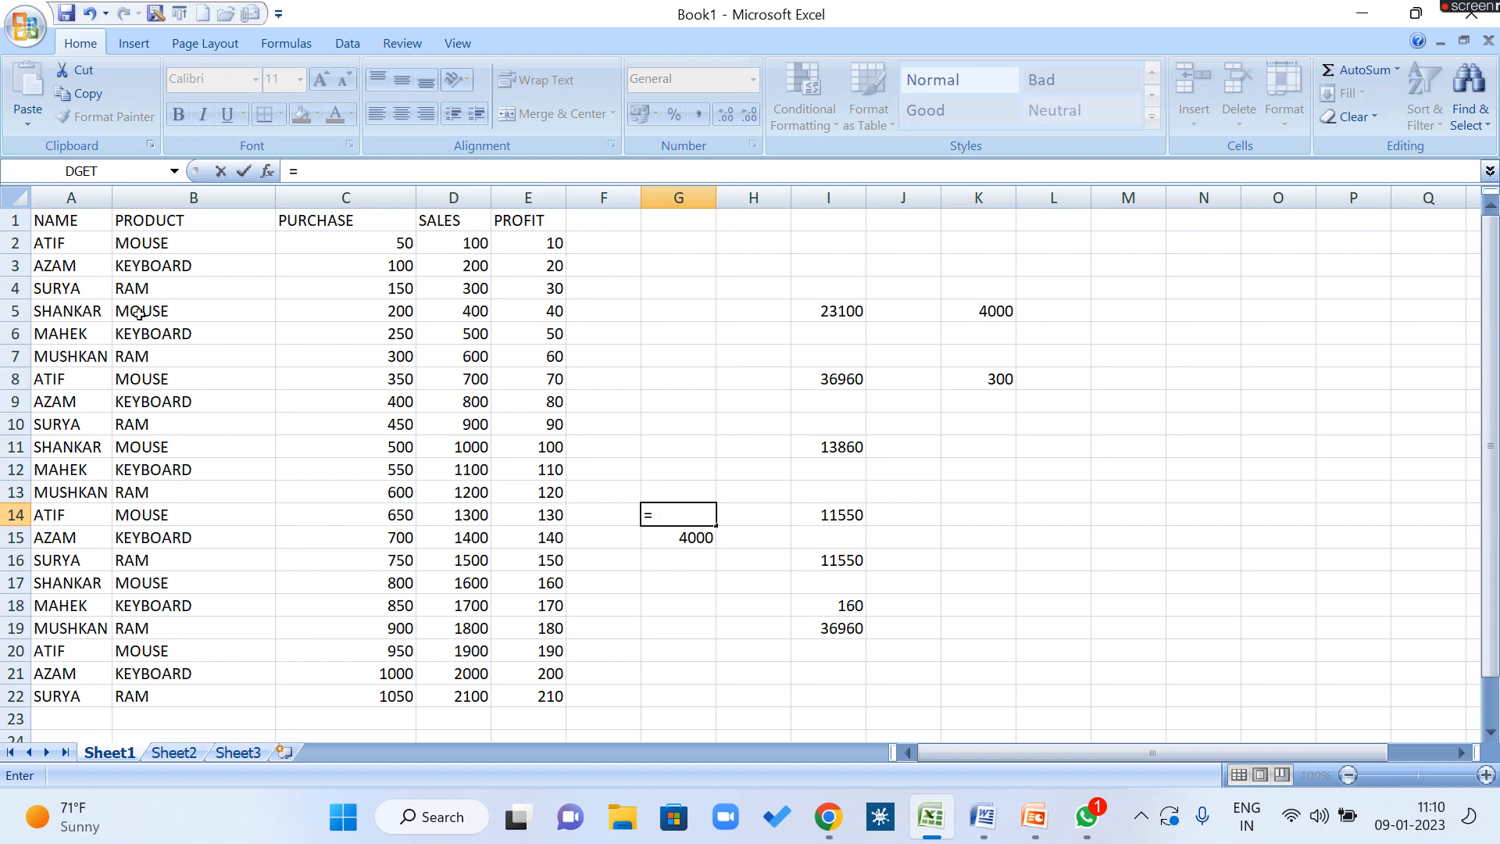
left_click(542, 310)
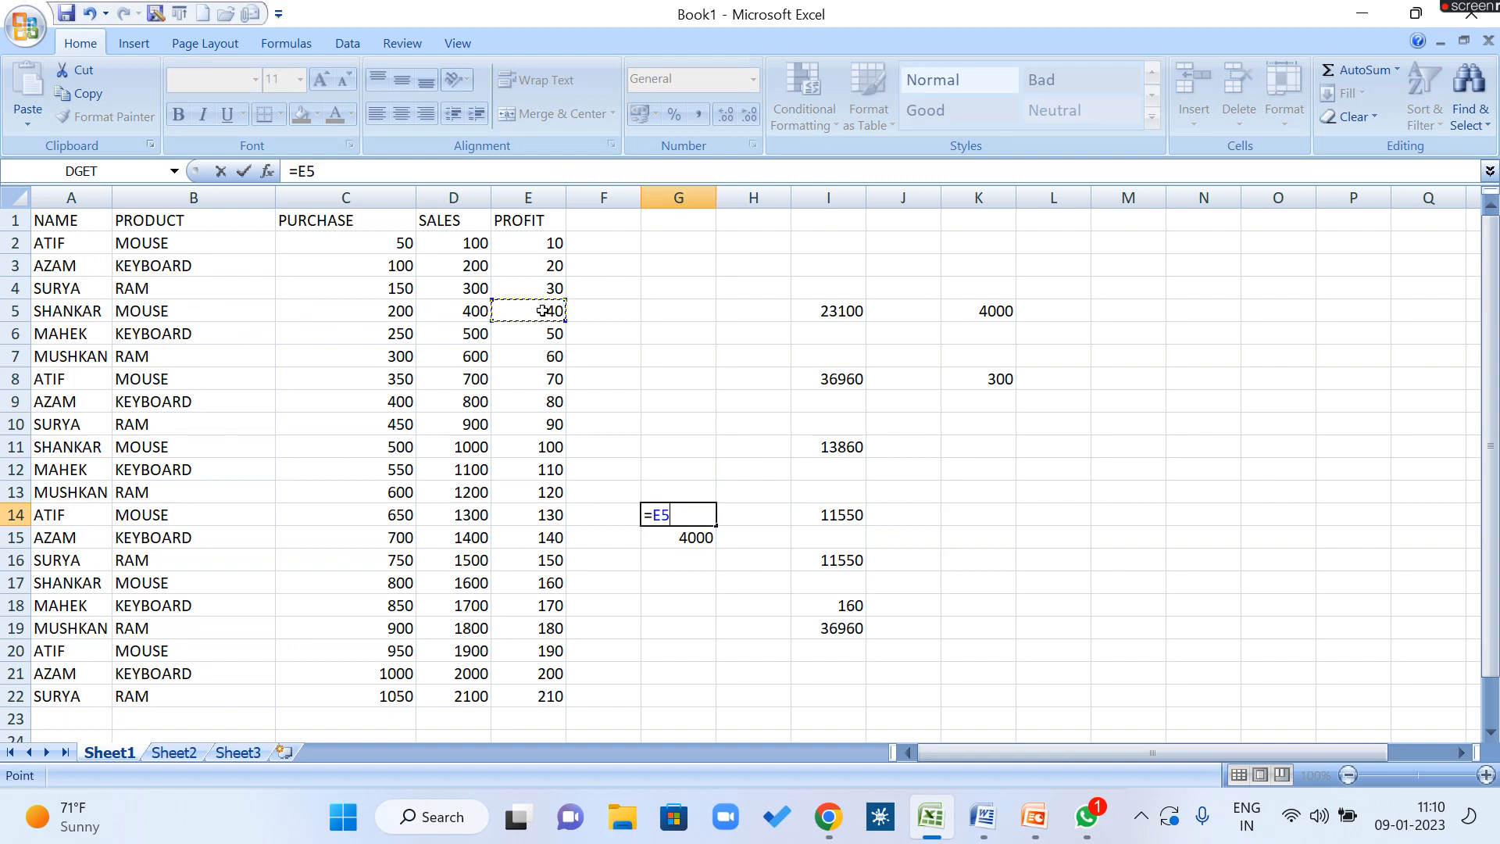
type("+")
left_click(547, 447)
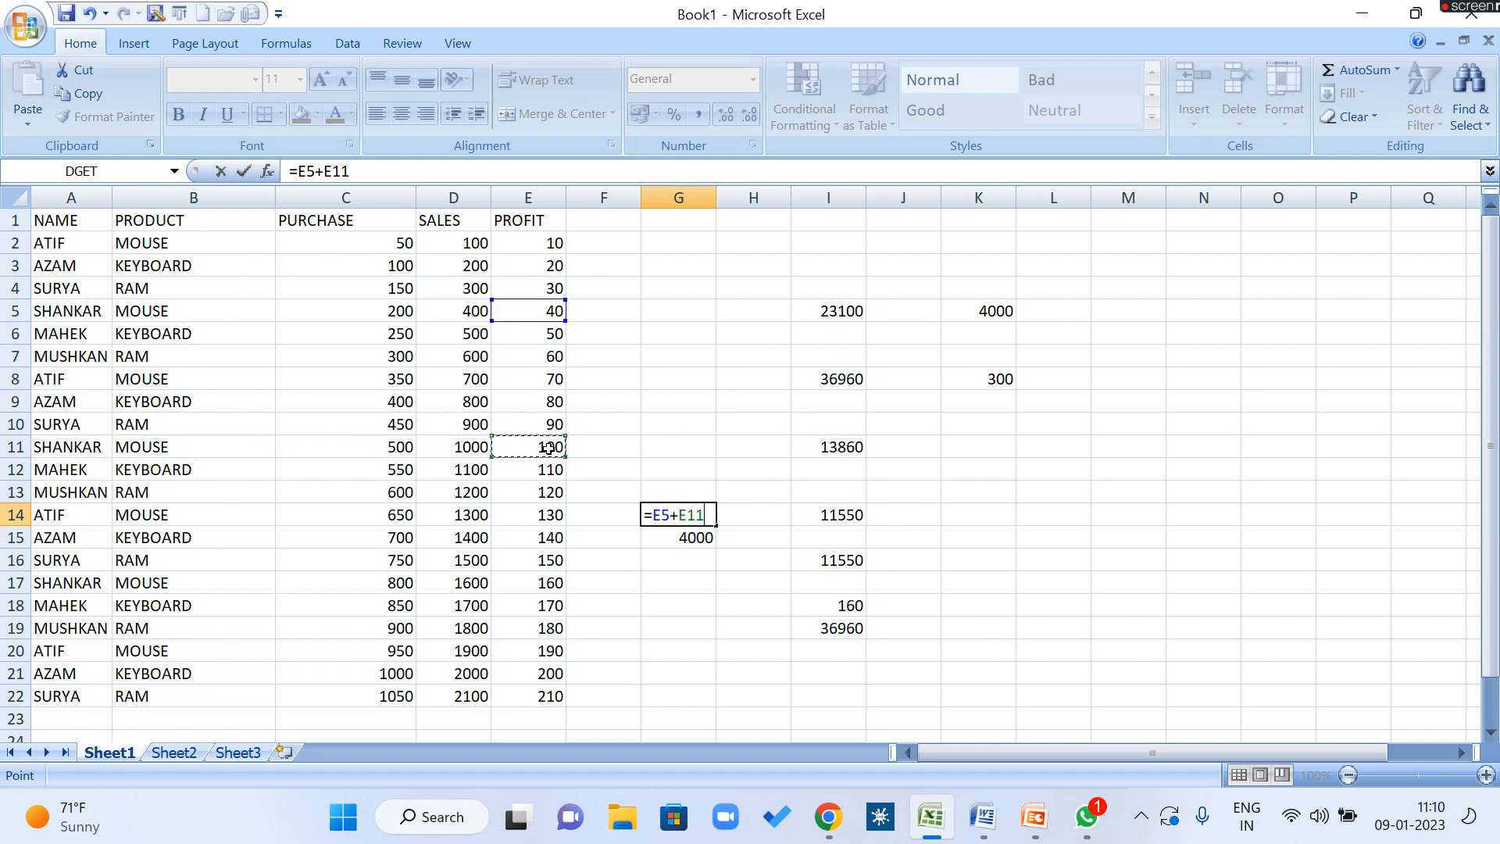
type("+")
left_click(531, 583)
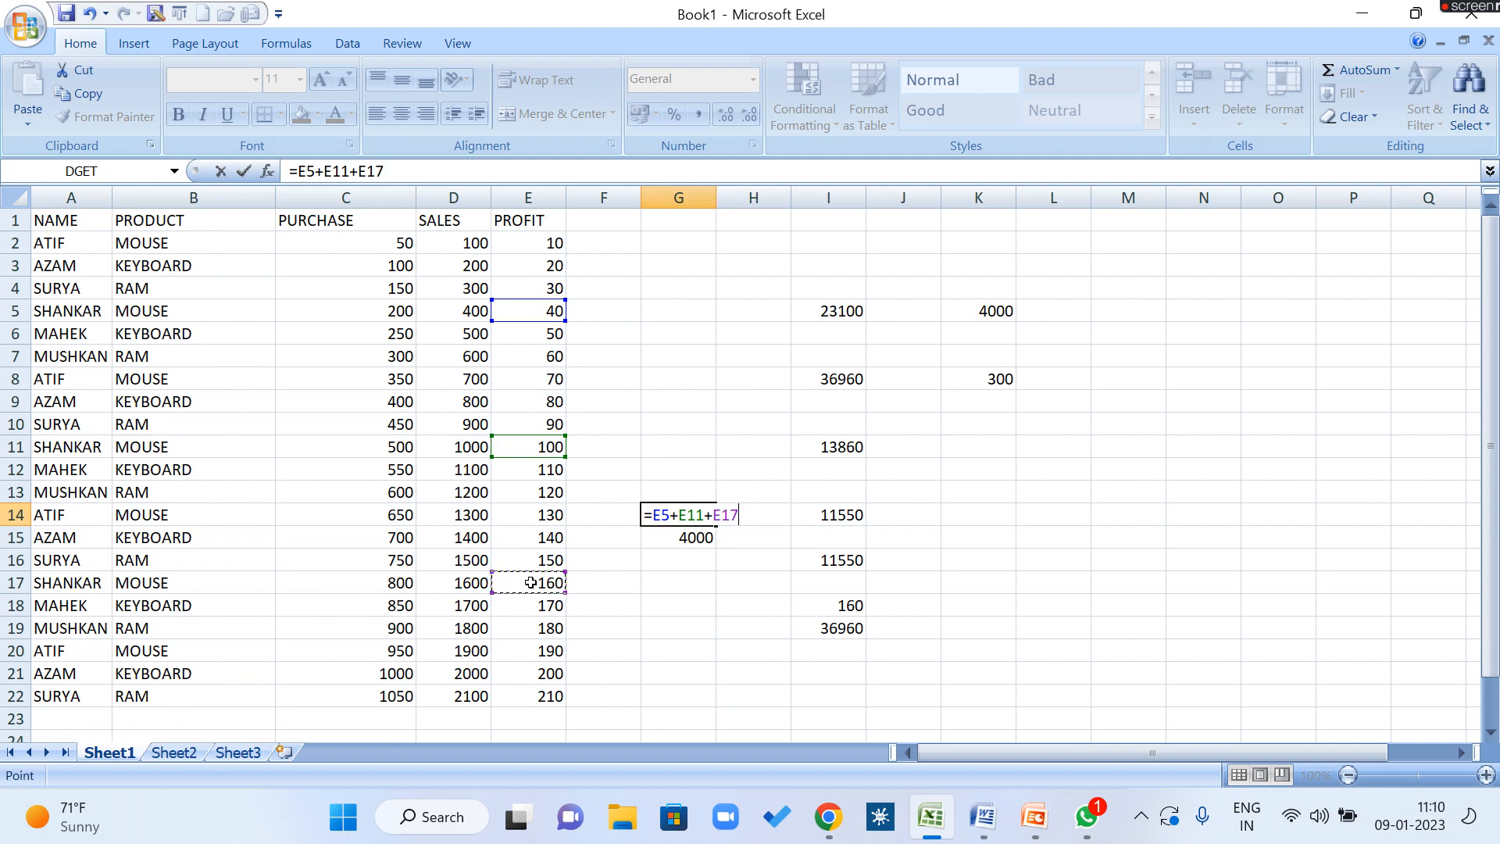
key("Return")
left_click(699, 517)
left_click(979, 377)
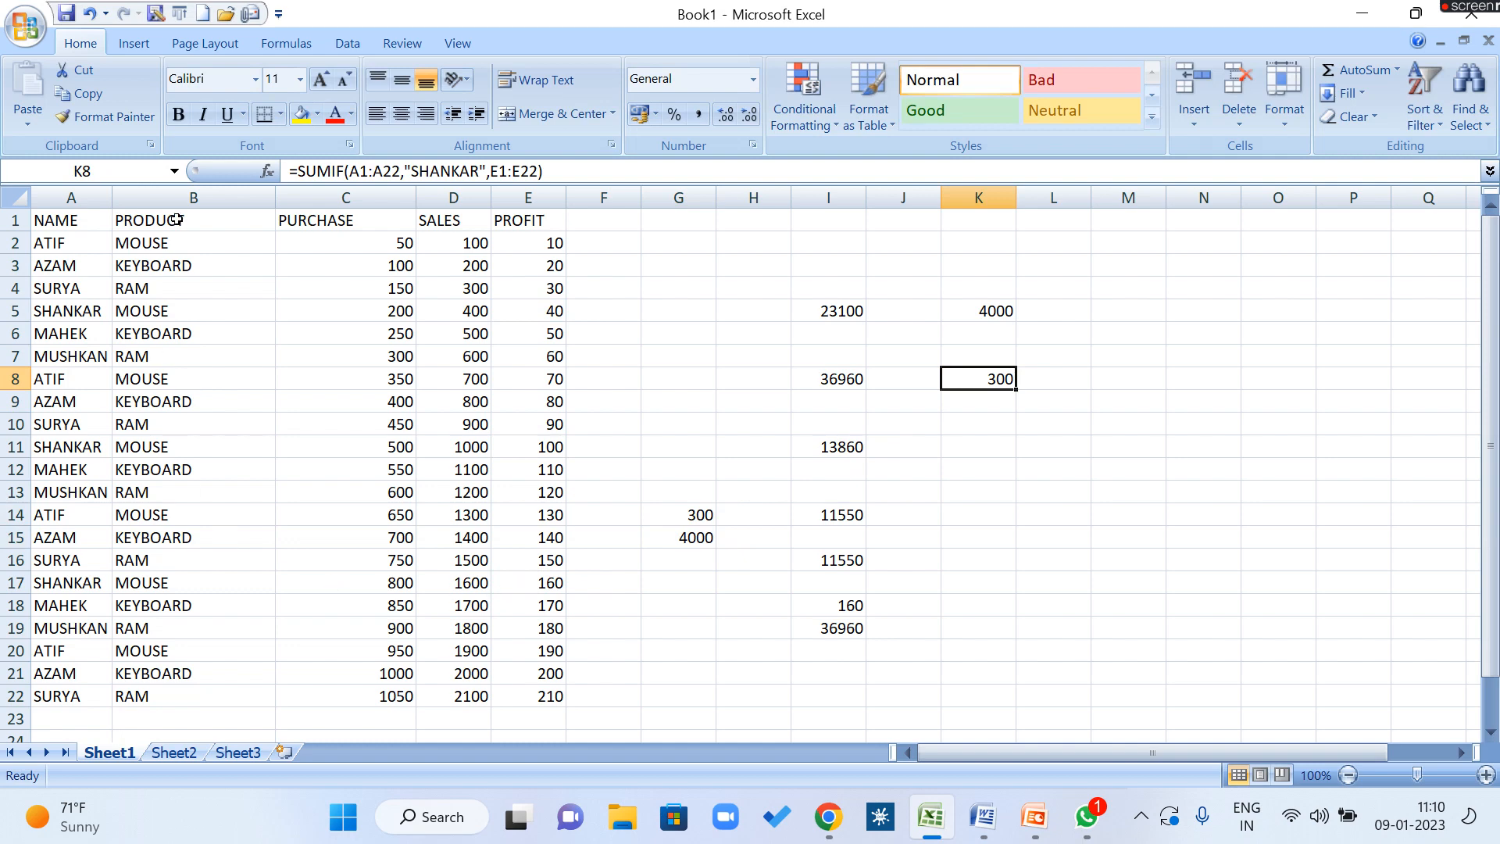
Step: Examine the KEYBOARD entries in the product column and the purchase amount beside the first one
left_click(154, 268)
left_click(396, 266)
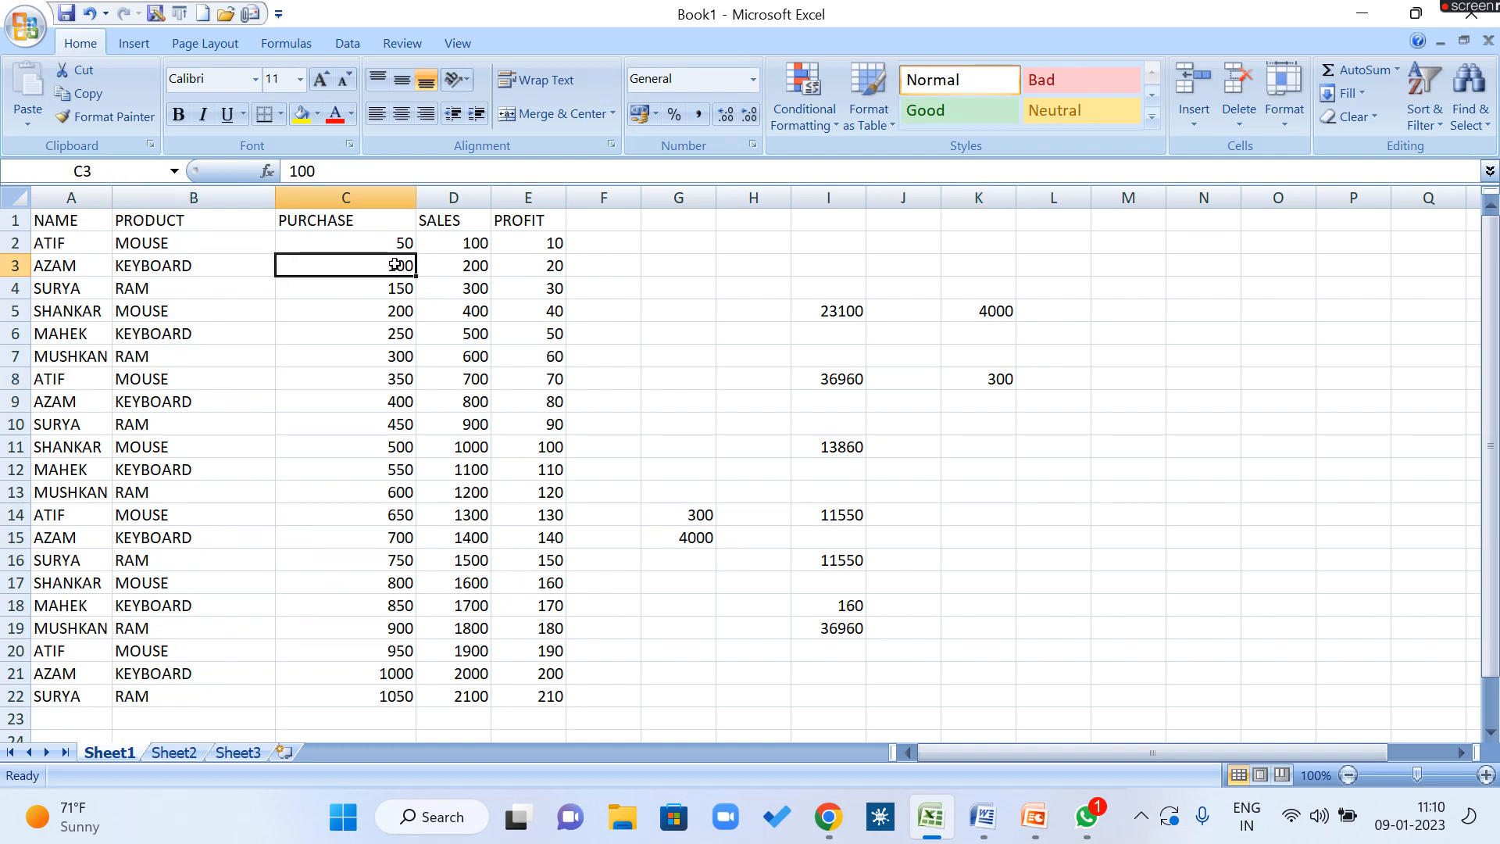
left_click(177, 268)
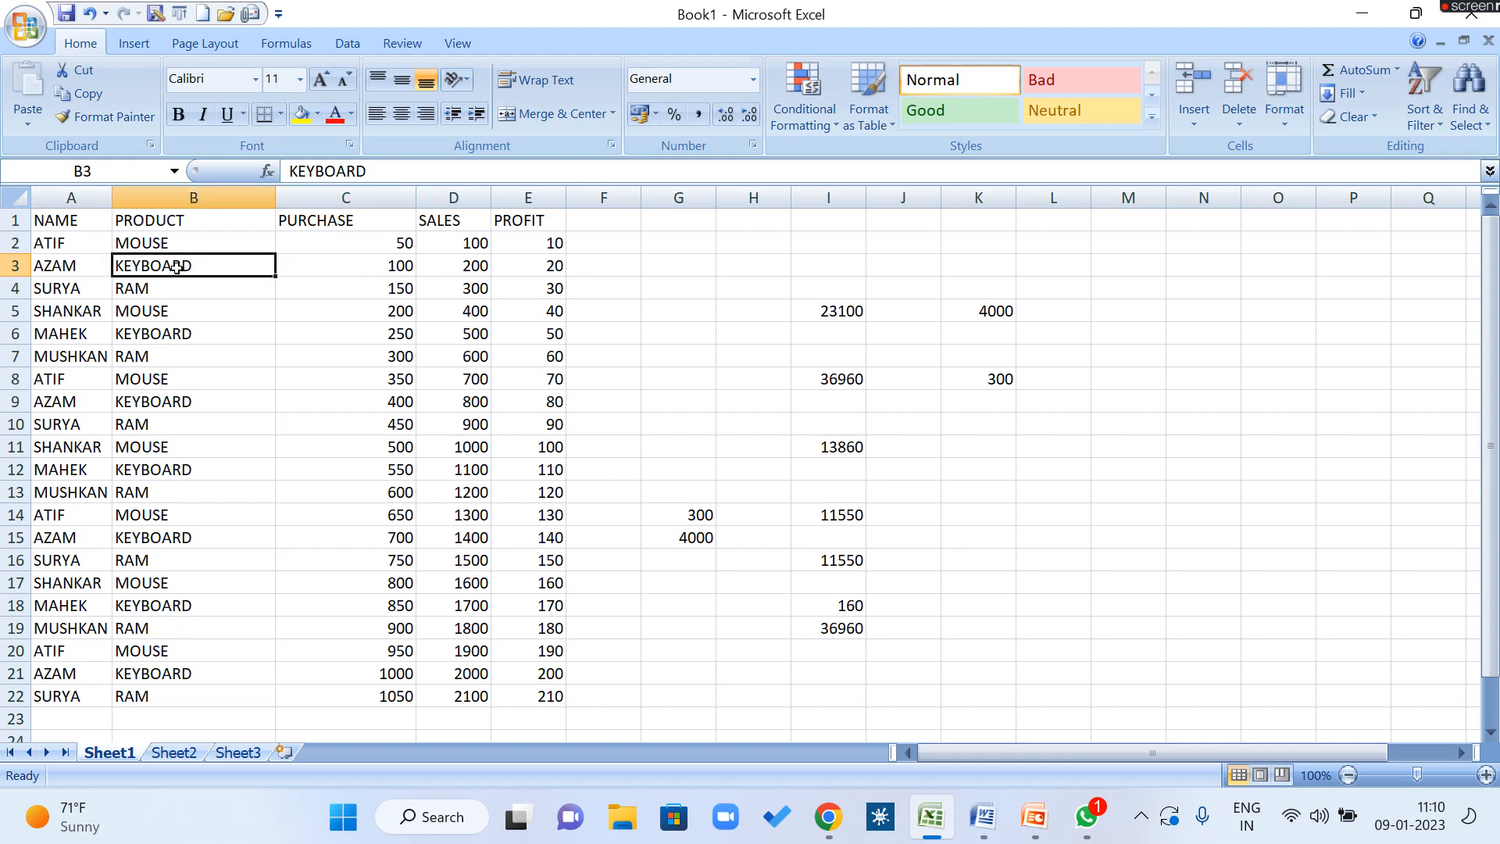
left_click(393, 268)
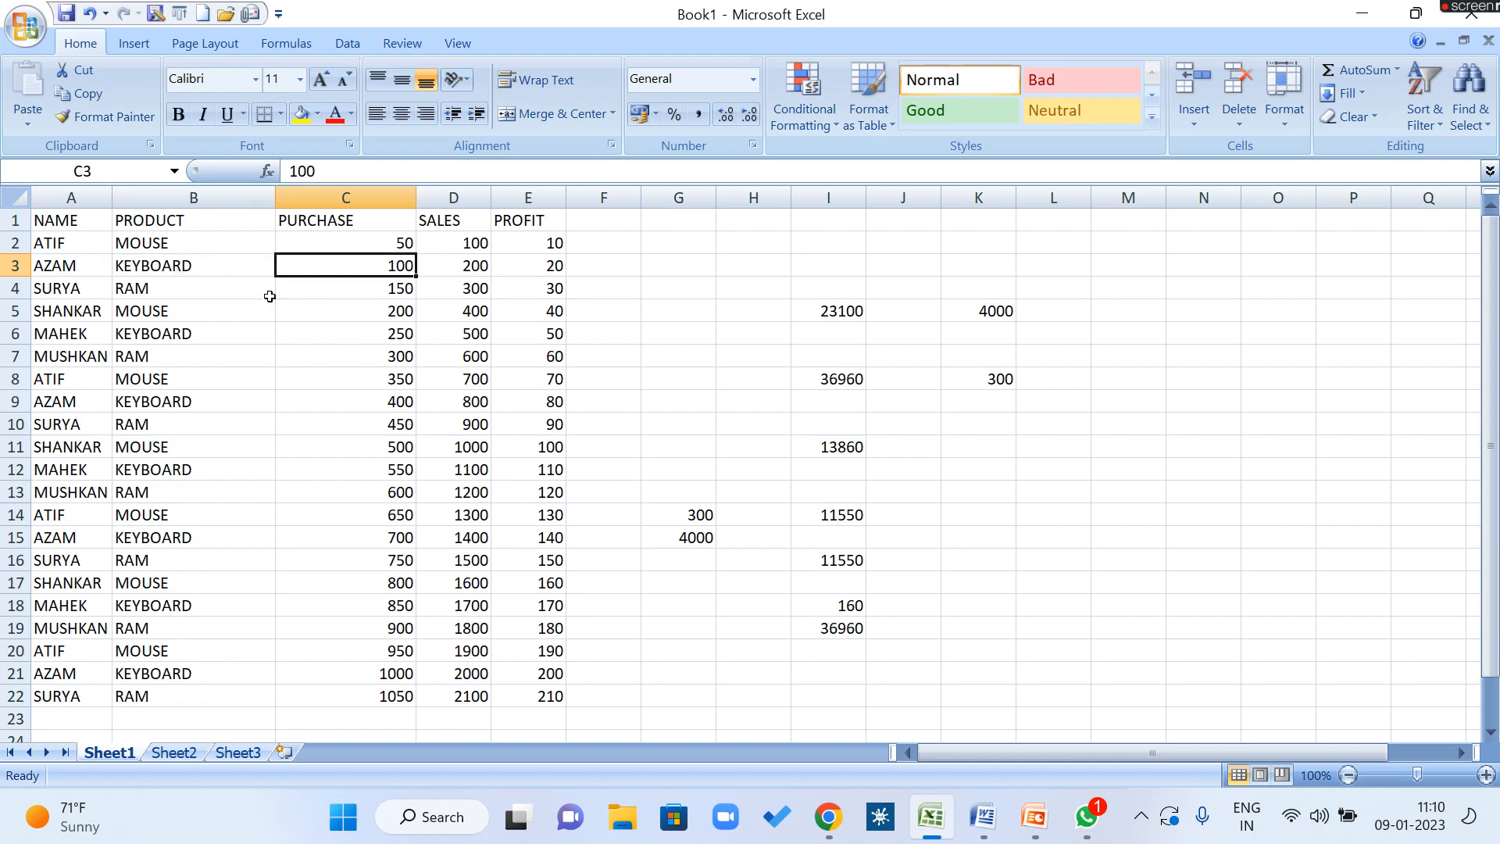
left_click(205, 267)
left_click(198, 398)
left_click(199, 467)
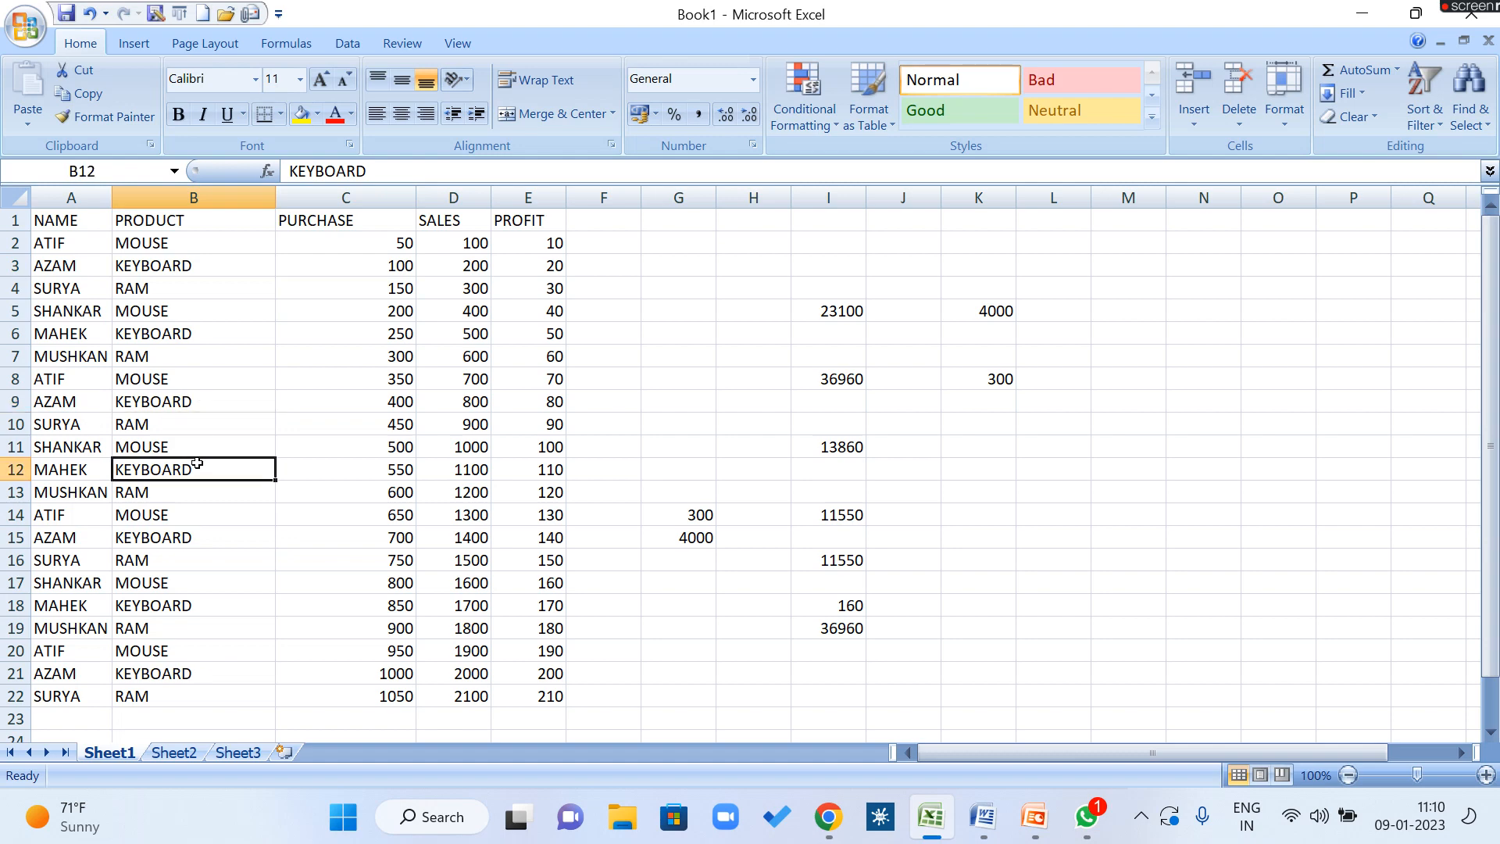
left_click(186, 534)
left_click(205, 608)
left_click(202, 664)
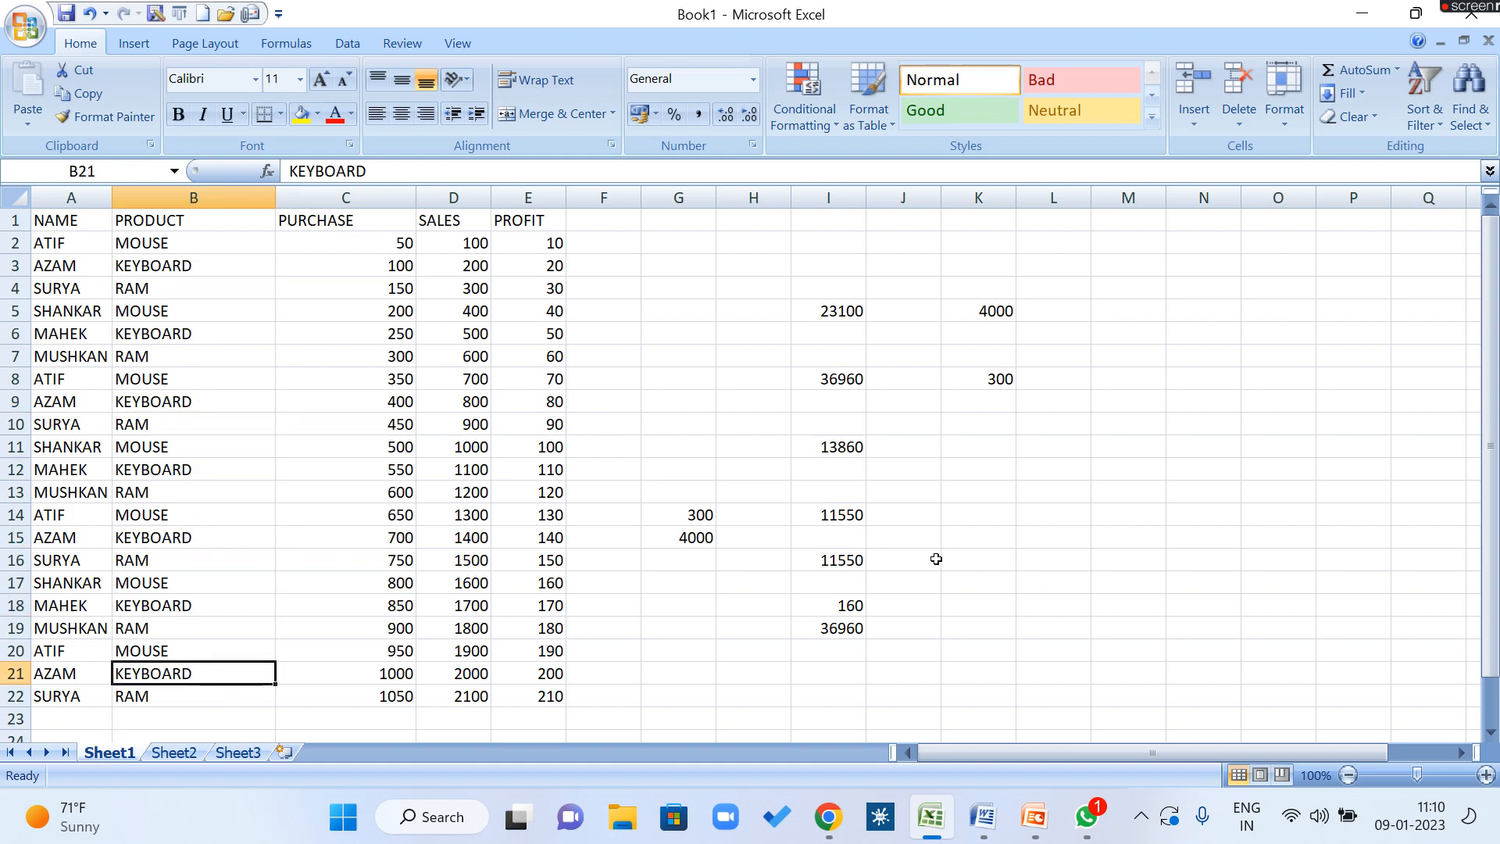
Step: Enter =SUM(B1:B22,"KEYBOARD",C1:C22) in cell K10, picking the product and purchase ranges on the sheet
left_click(975, 428)
type("=SUM(")
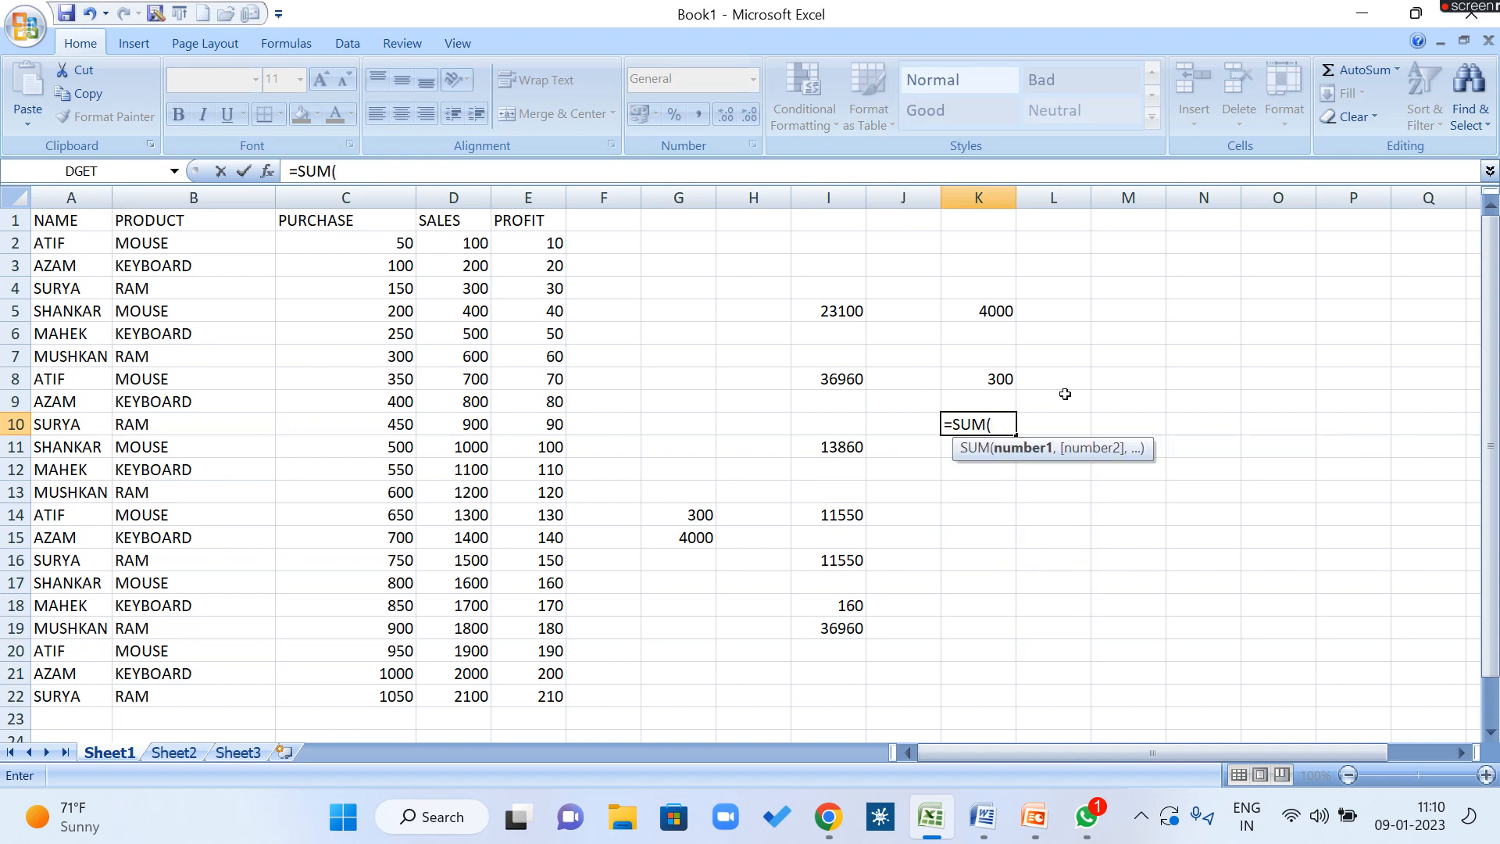
left_click_drag(193, 220, 209, 687)
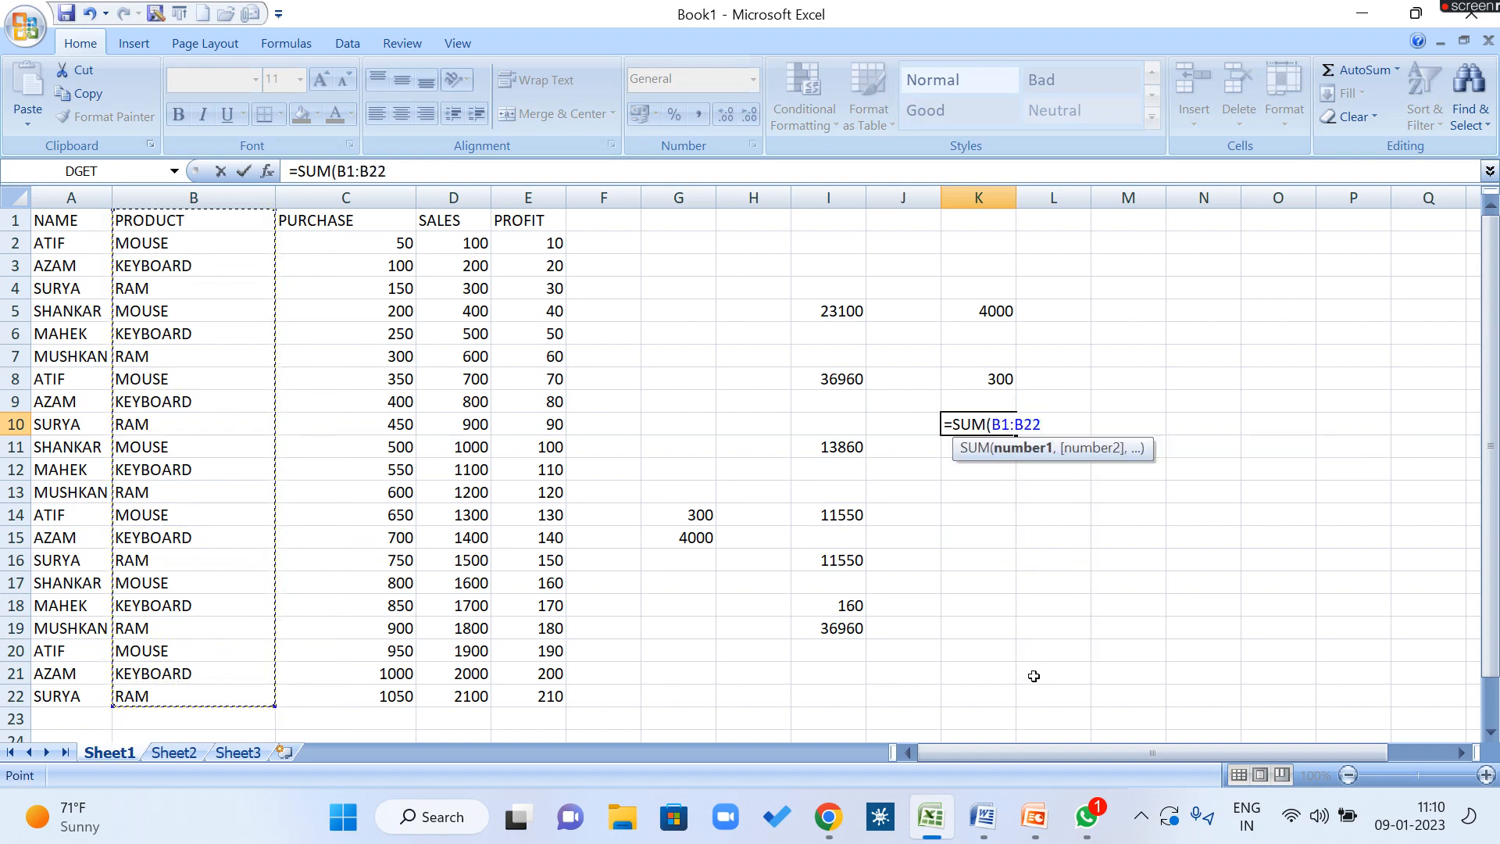
type(",")
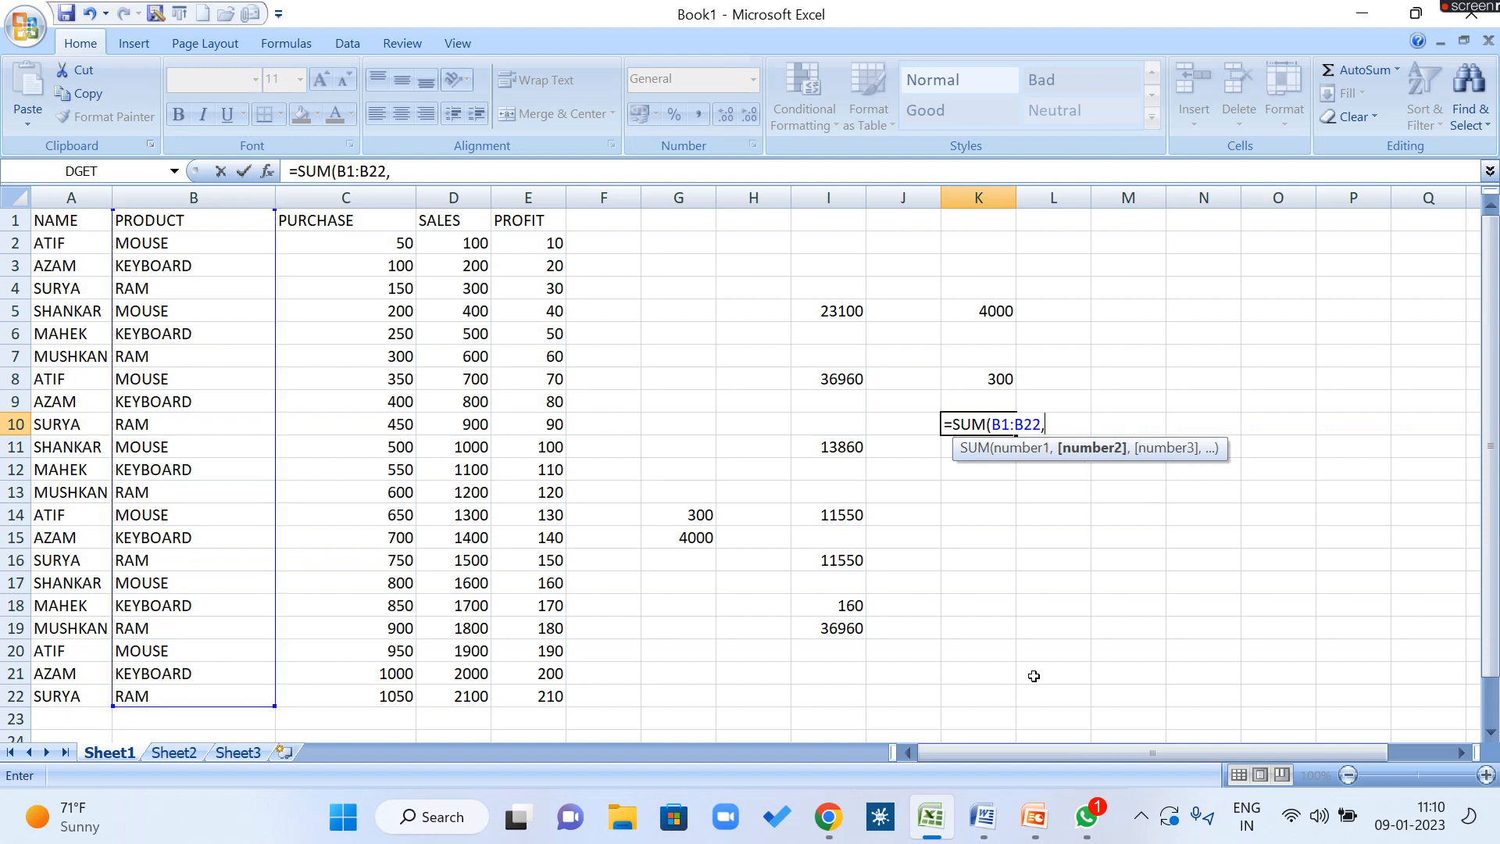
type("\"KEYBOARD")
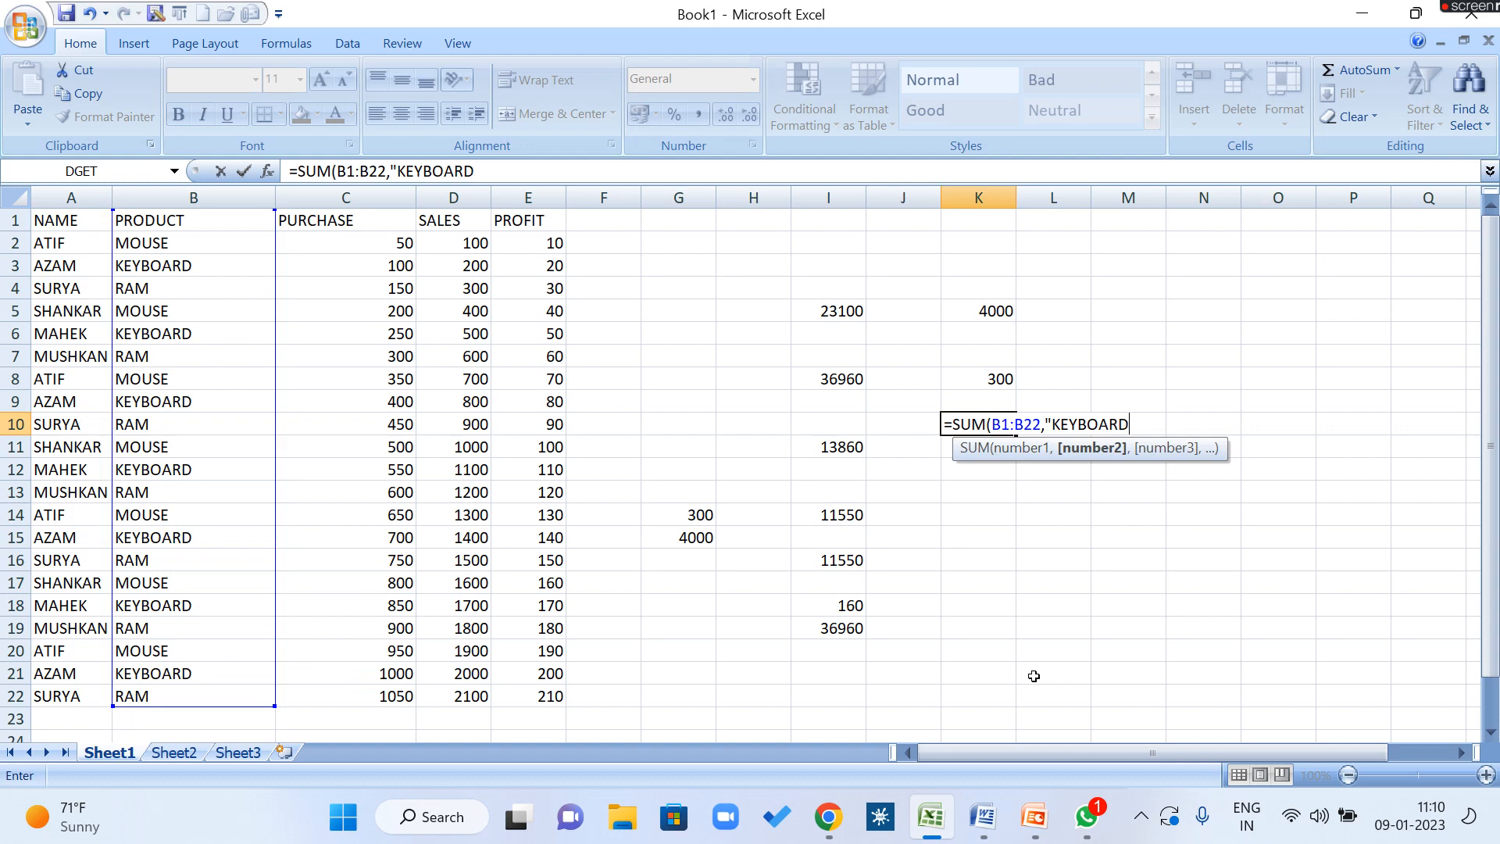
type("\",")
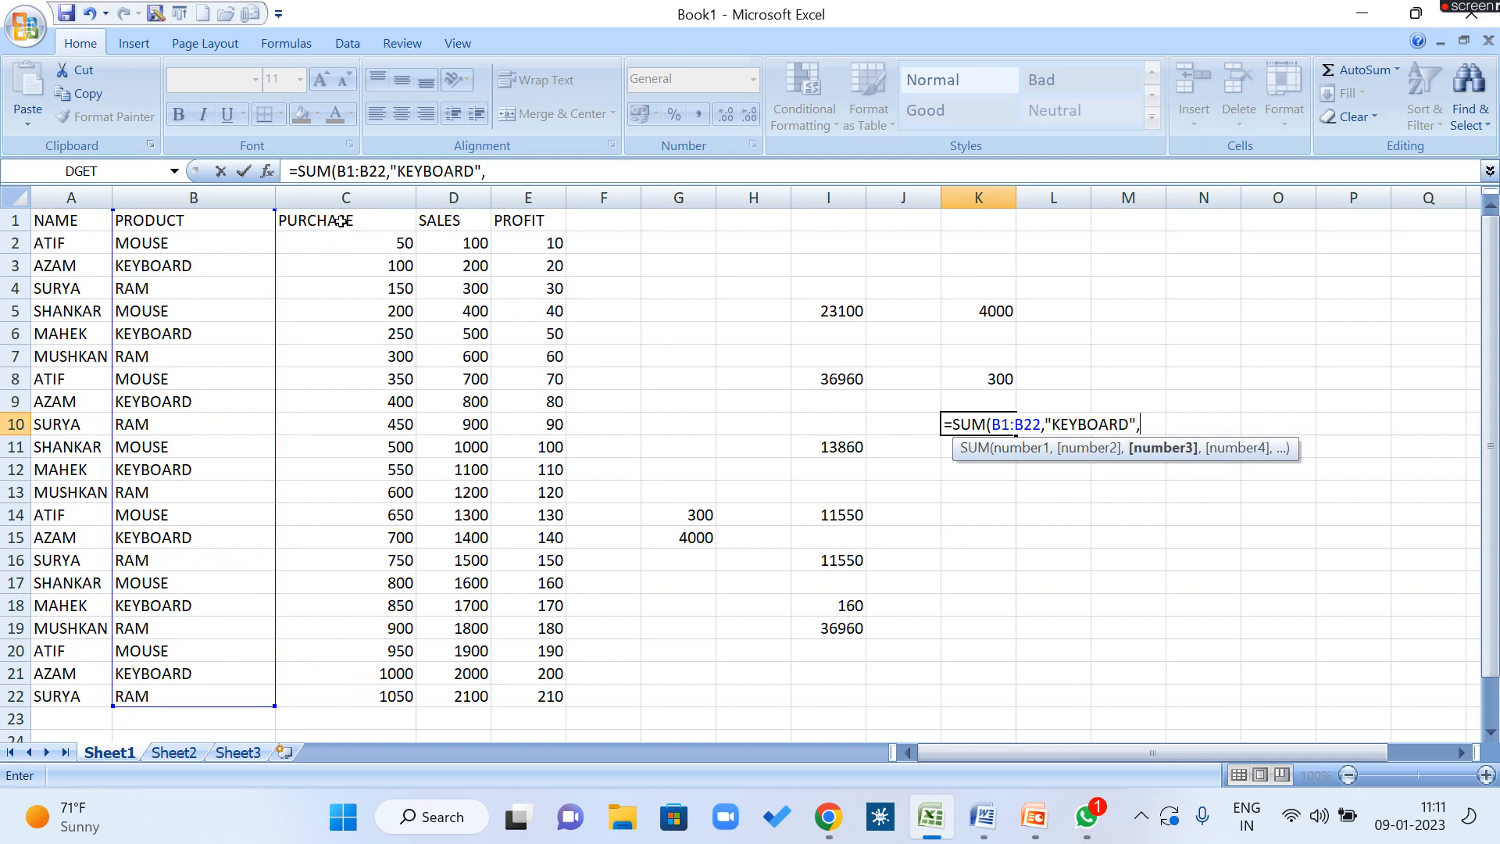
left_click_drag(326, 220, 350, 694)
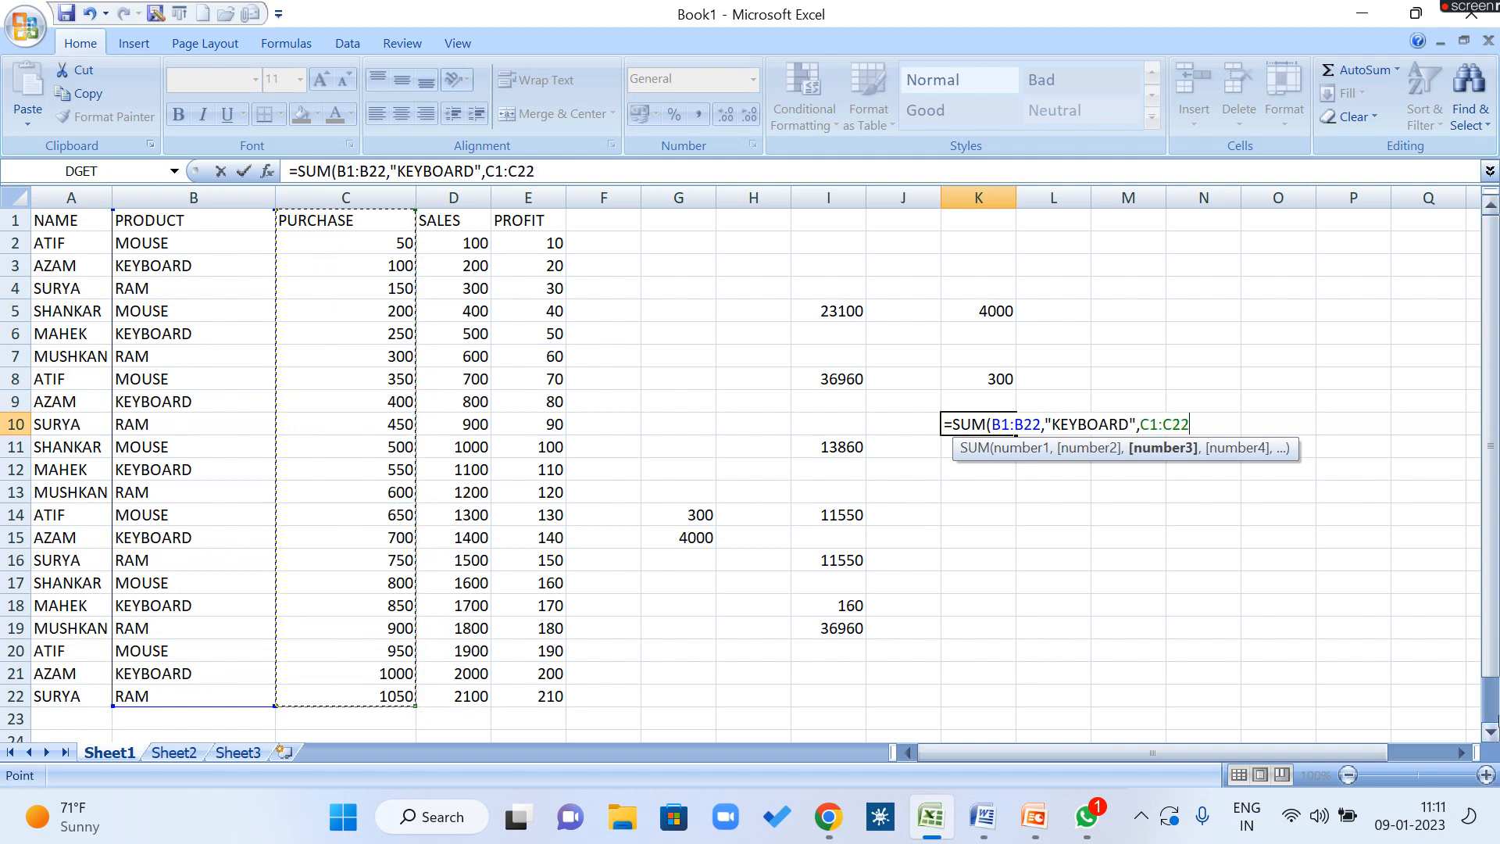
type(")")
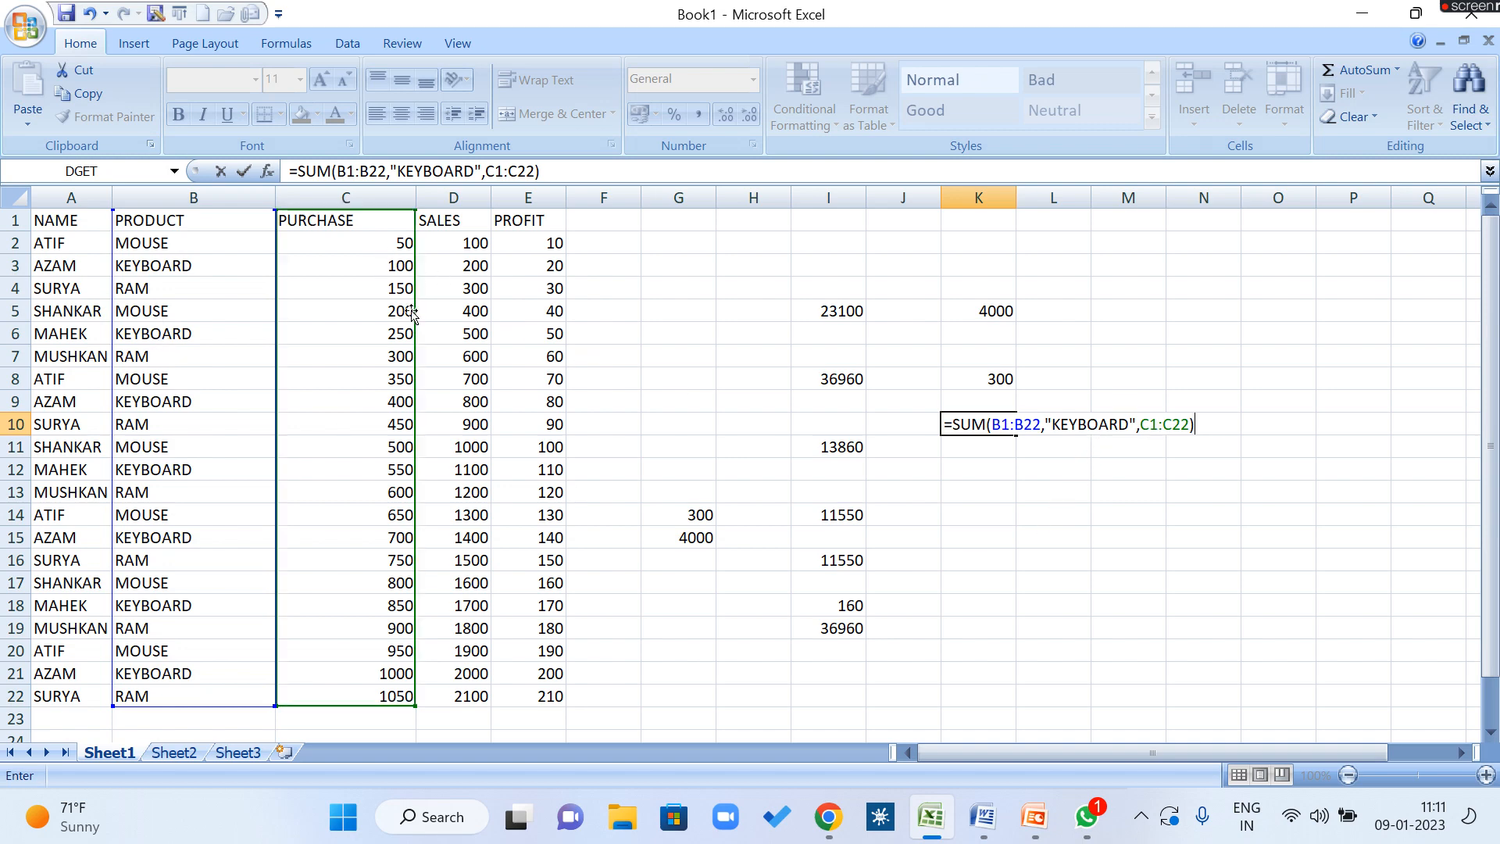
key("Return")
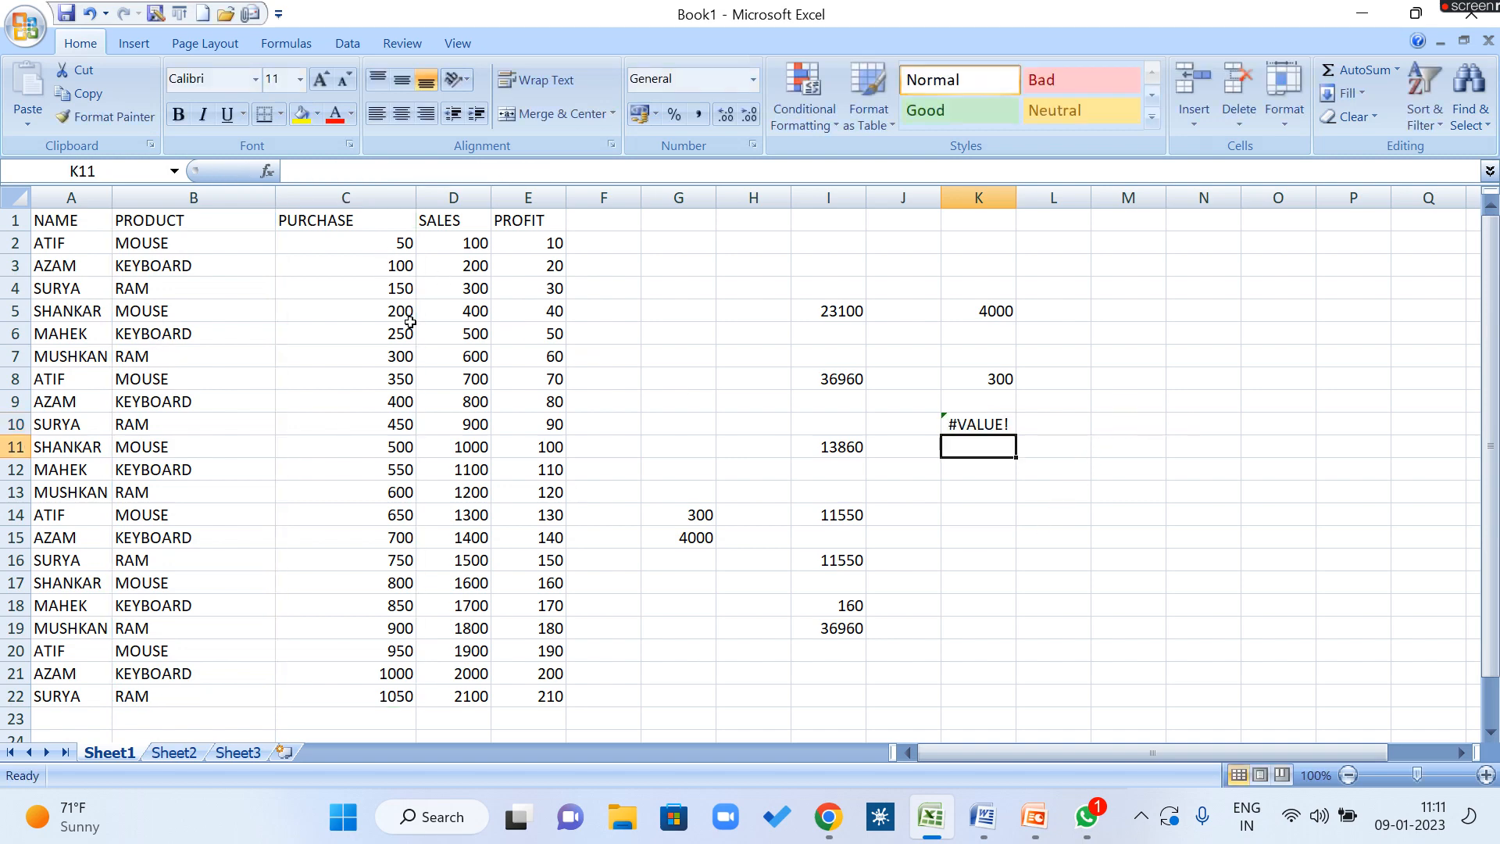
Step: Change the function in cell K10 from SUM to SUMIF, keeping its arguments, and reselect the cell to check the formula
left_click(1001, 422)
double_click(1002, 421)
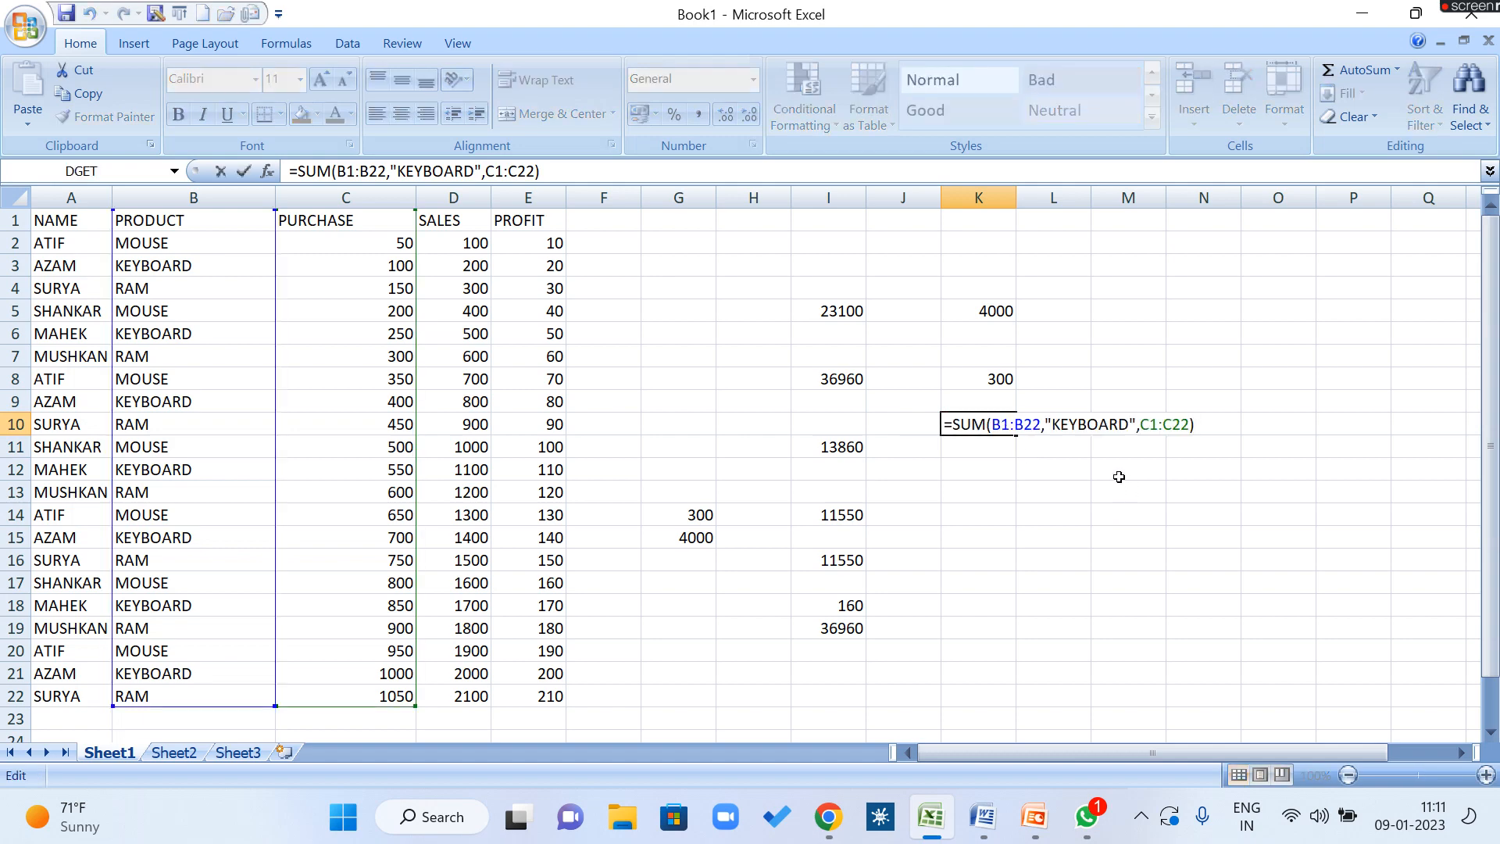
left_click(987, 422)
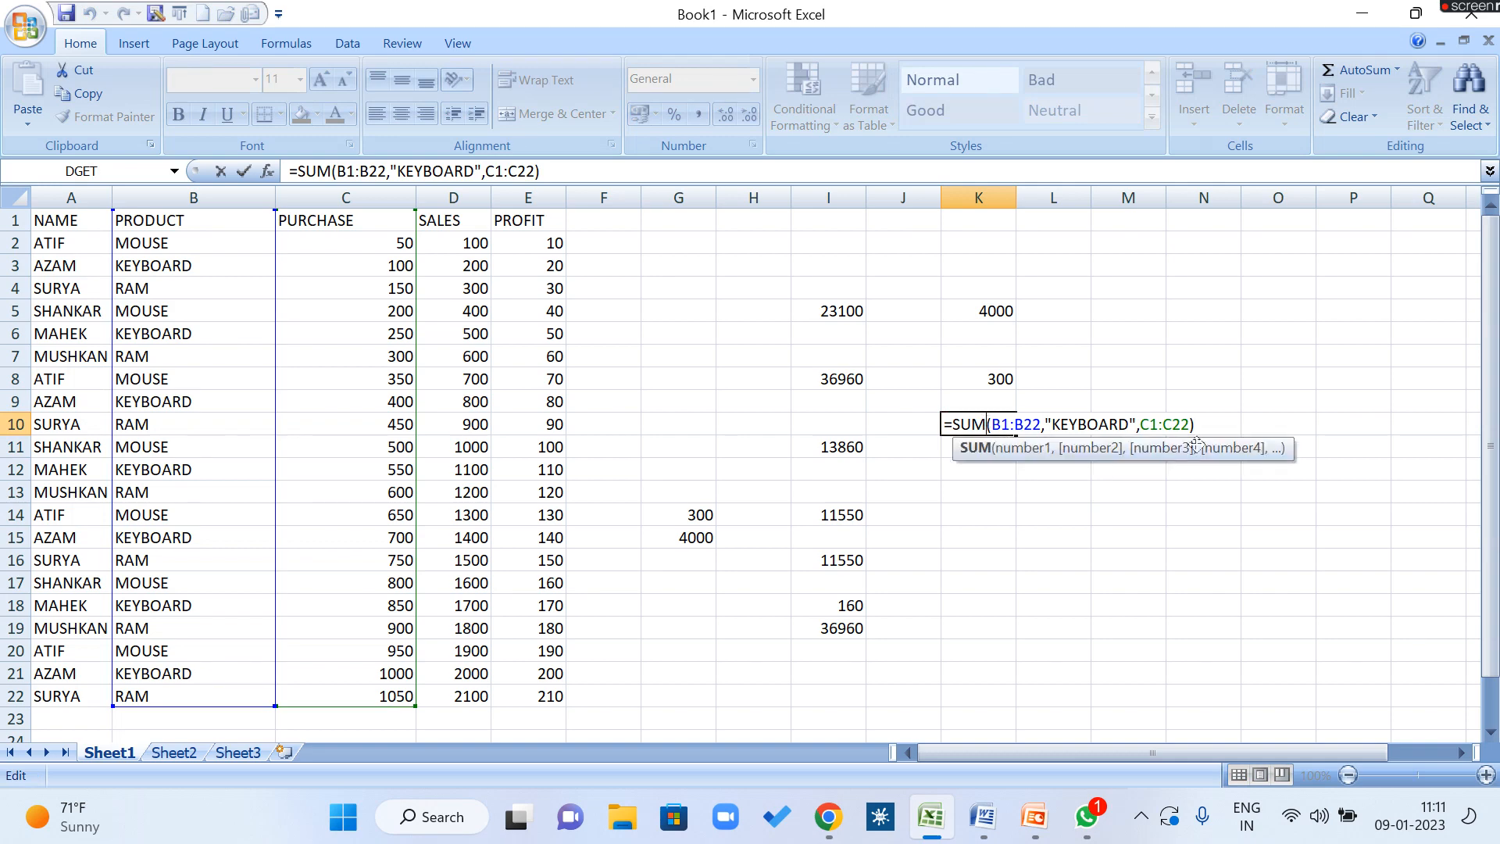
type("IF")
key("Return")
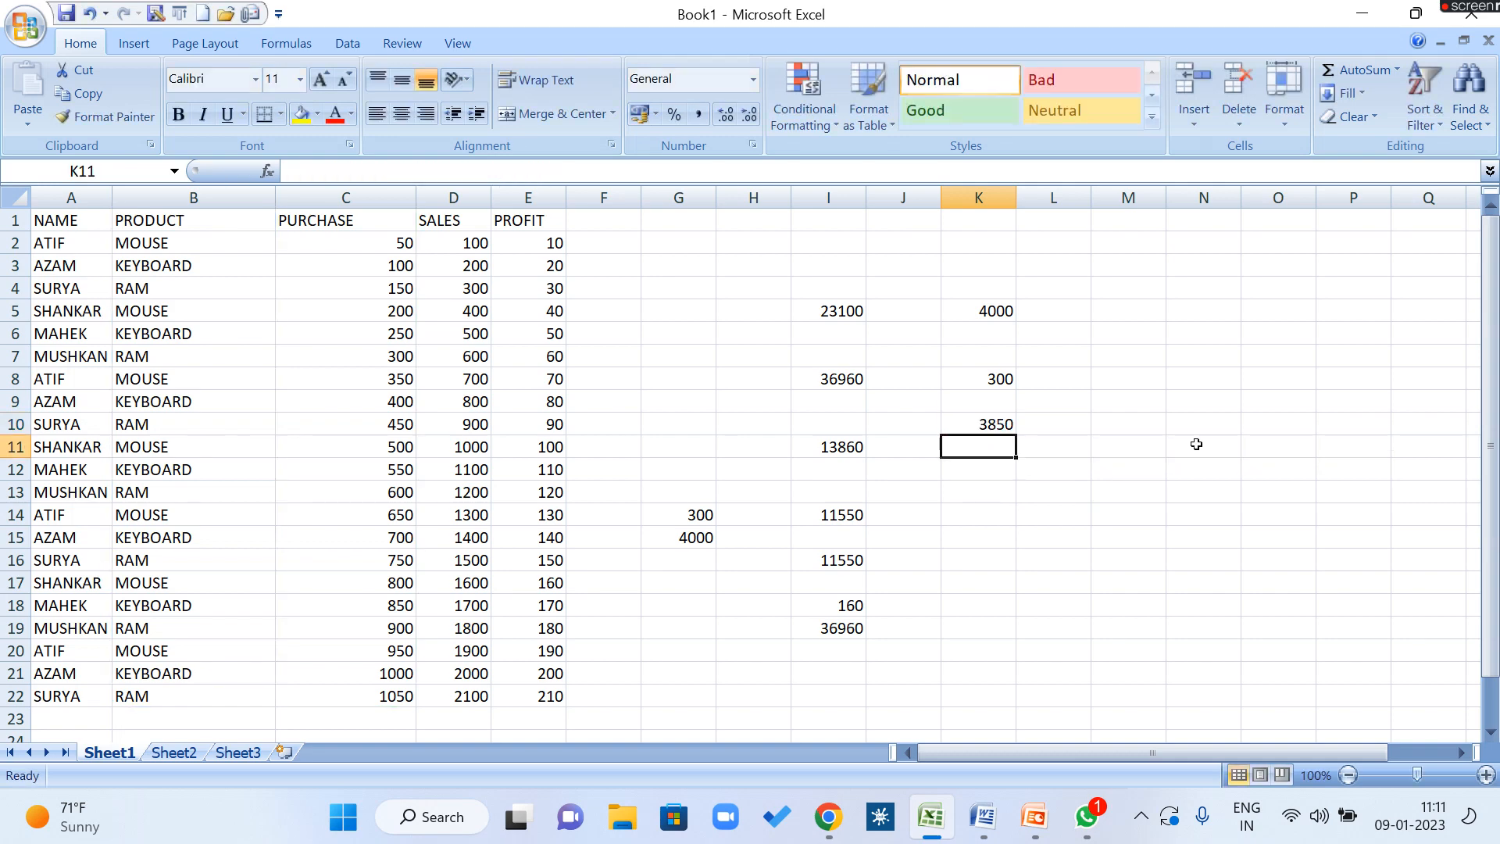
left_click(977, 424)
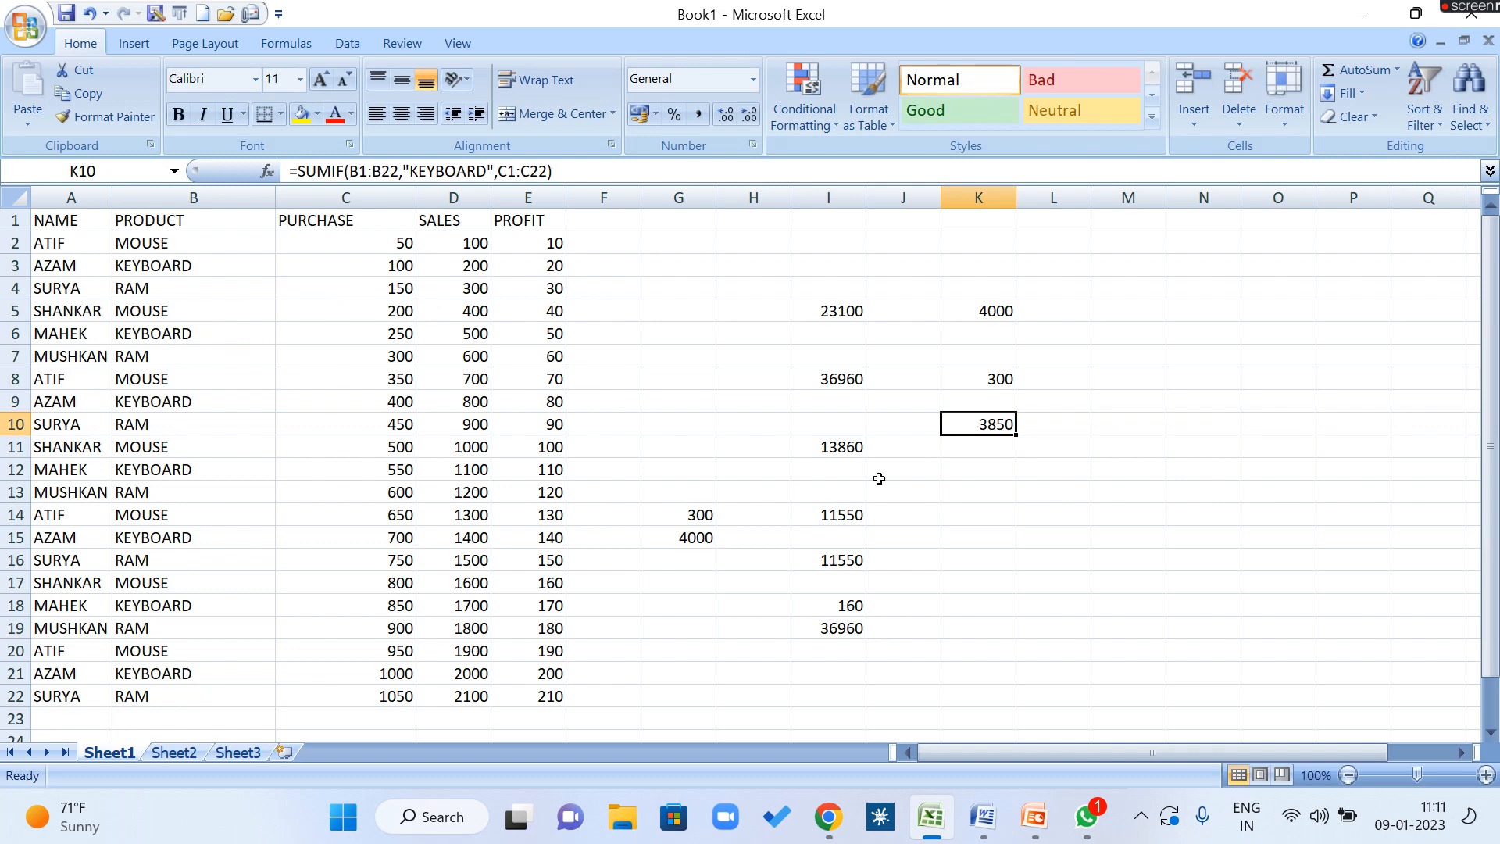
Step: Check the SUMIF formula in K10, and write =SUMIF(C1:C22,">500",E1:E22) in cell K12, picking the purchase and profit ranges on the sheet
double_click(966, 423)
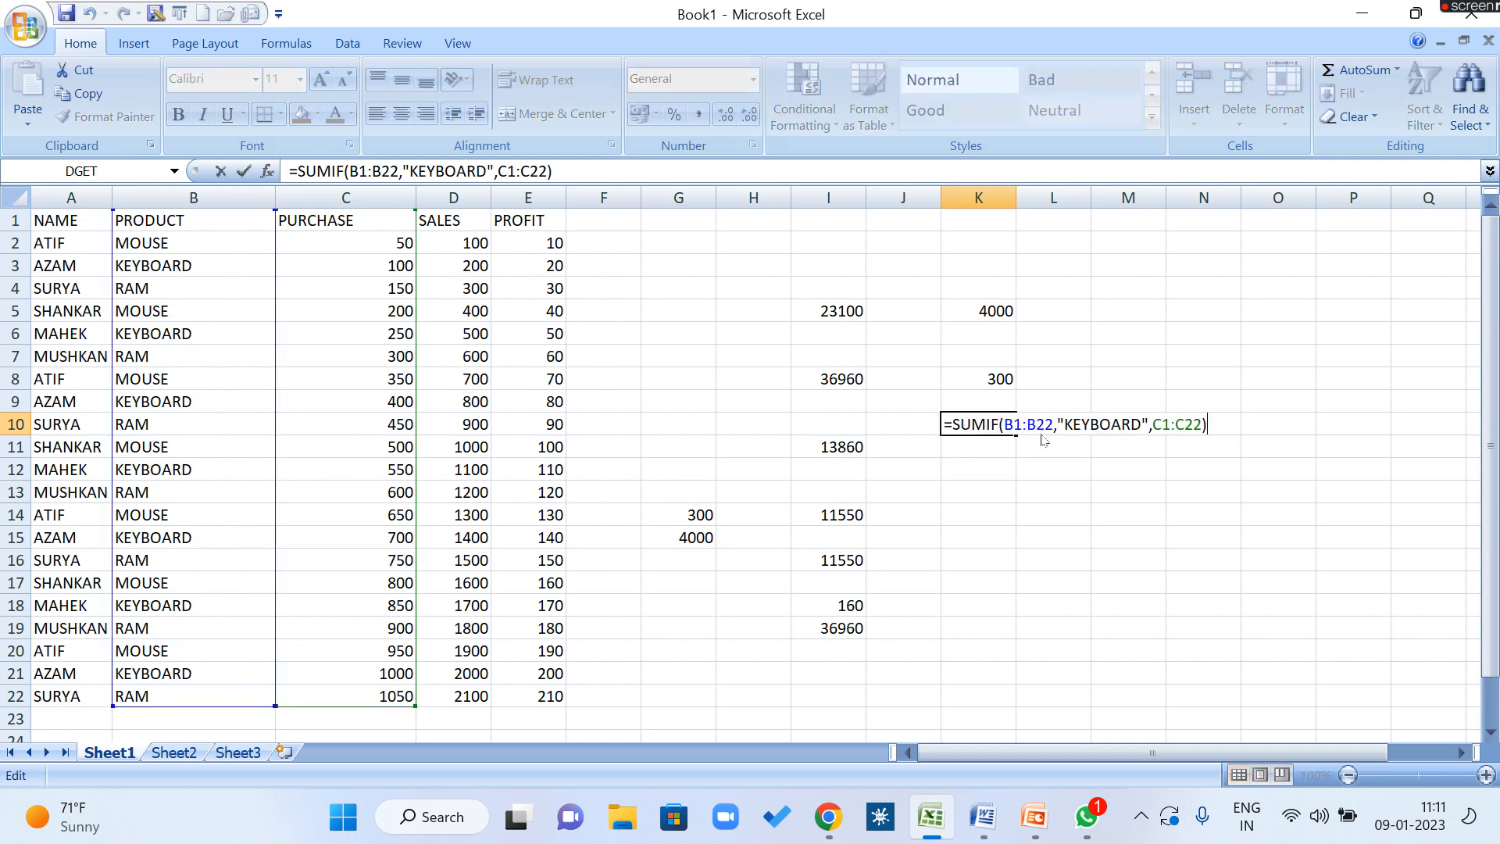
key("ctrl+Return")
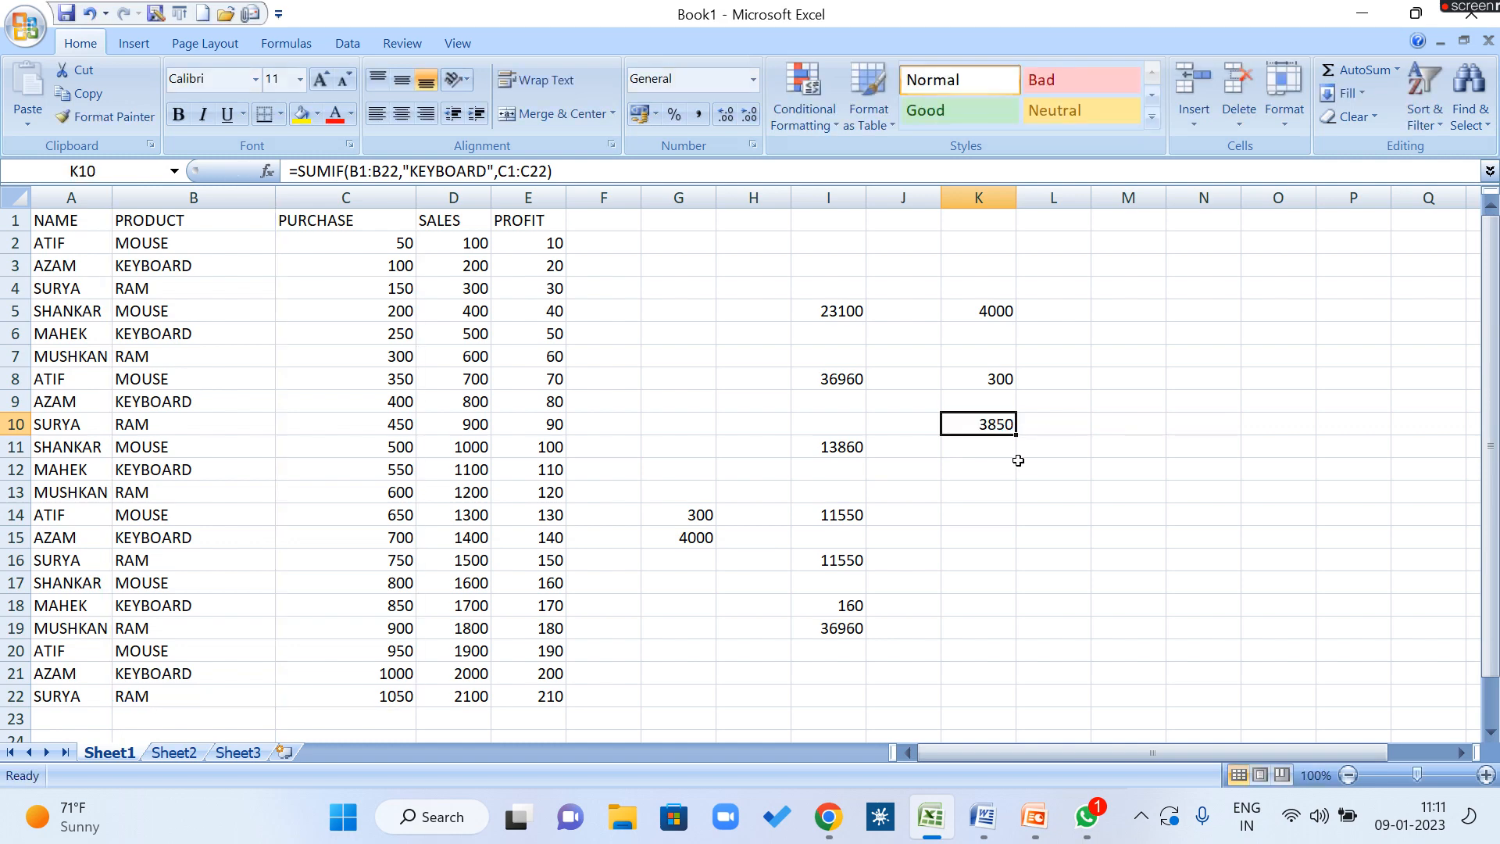
left_click(1000, 471)
type("=")
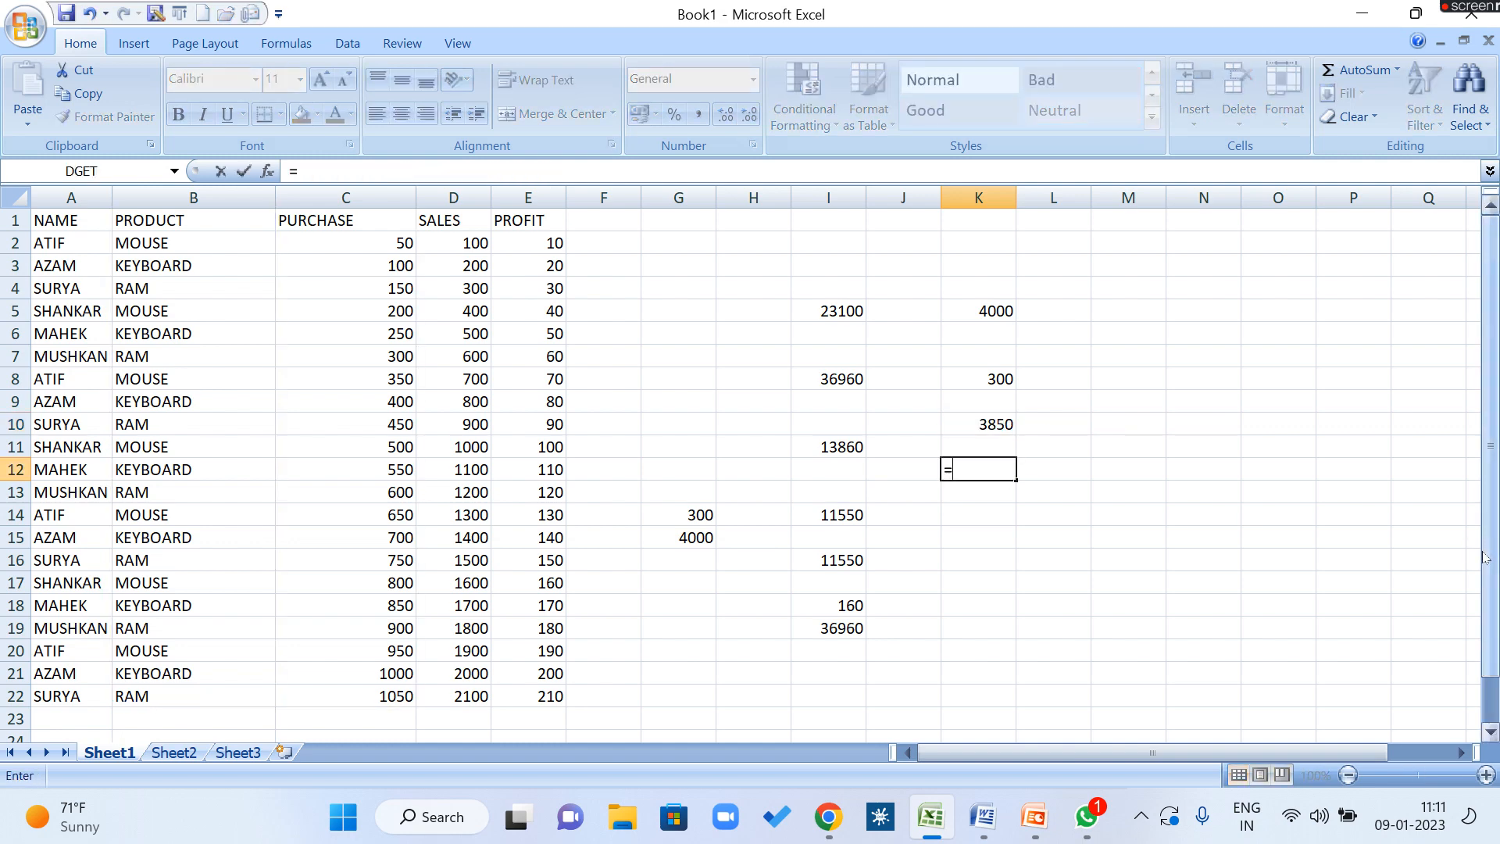
type("SUMIF")
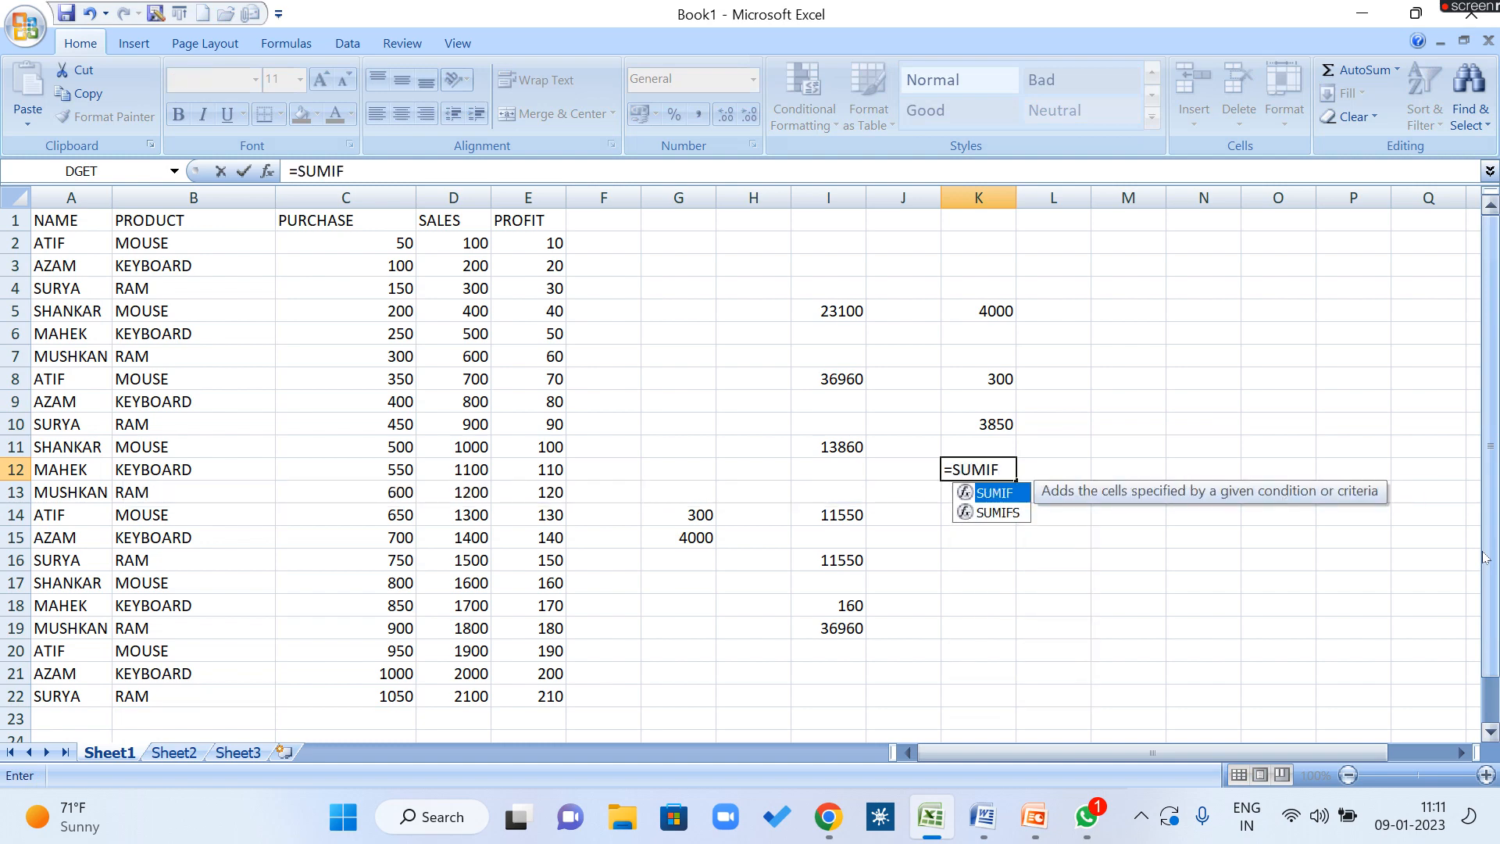
type("(")
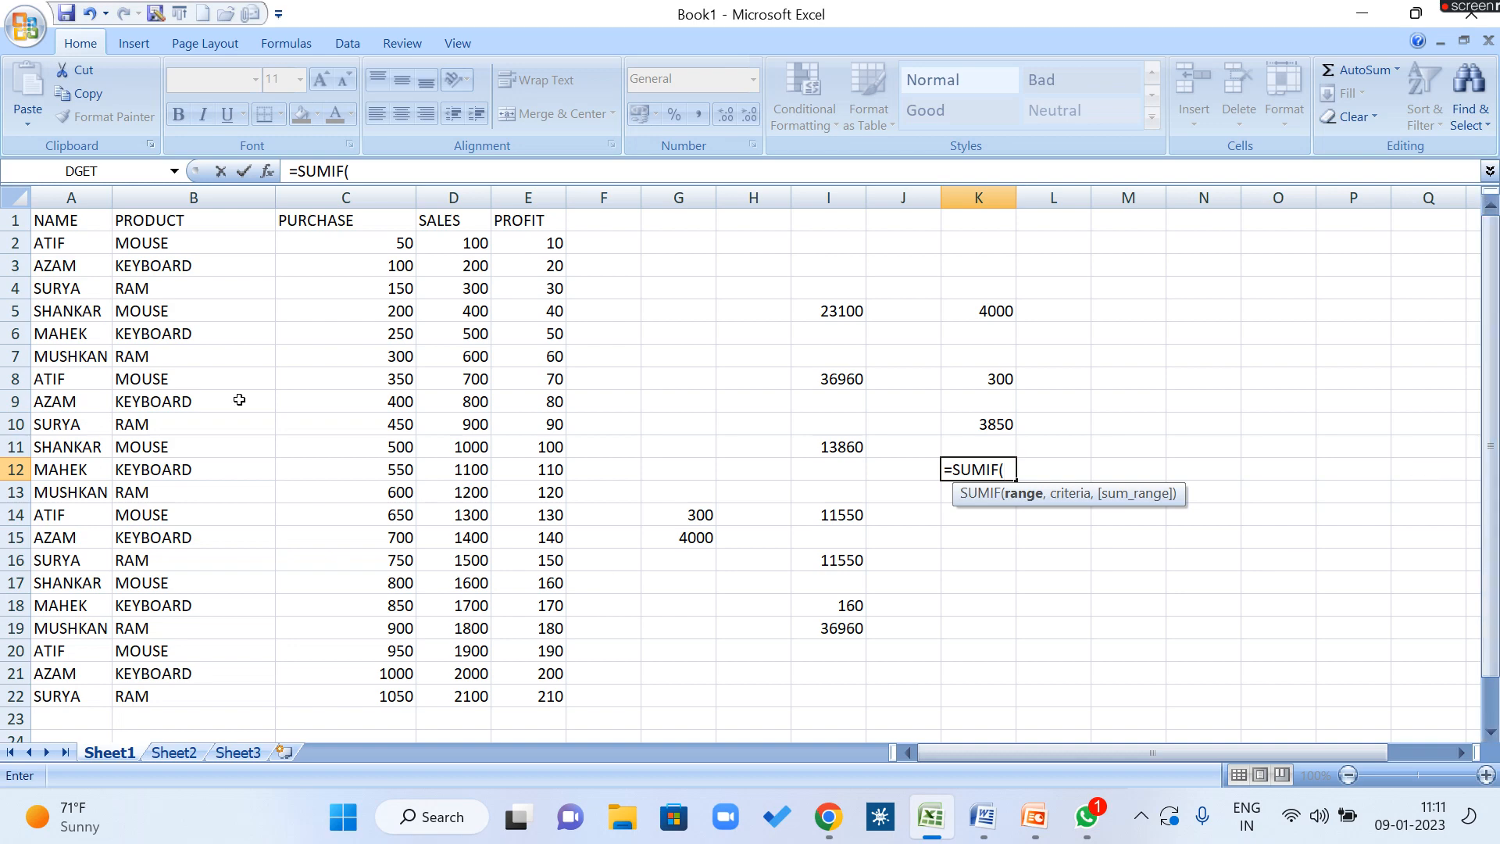
left_click_drag(335, 220, 354, 701)
type(",\">")
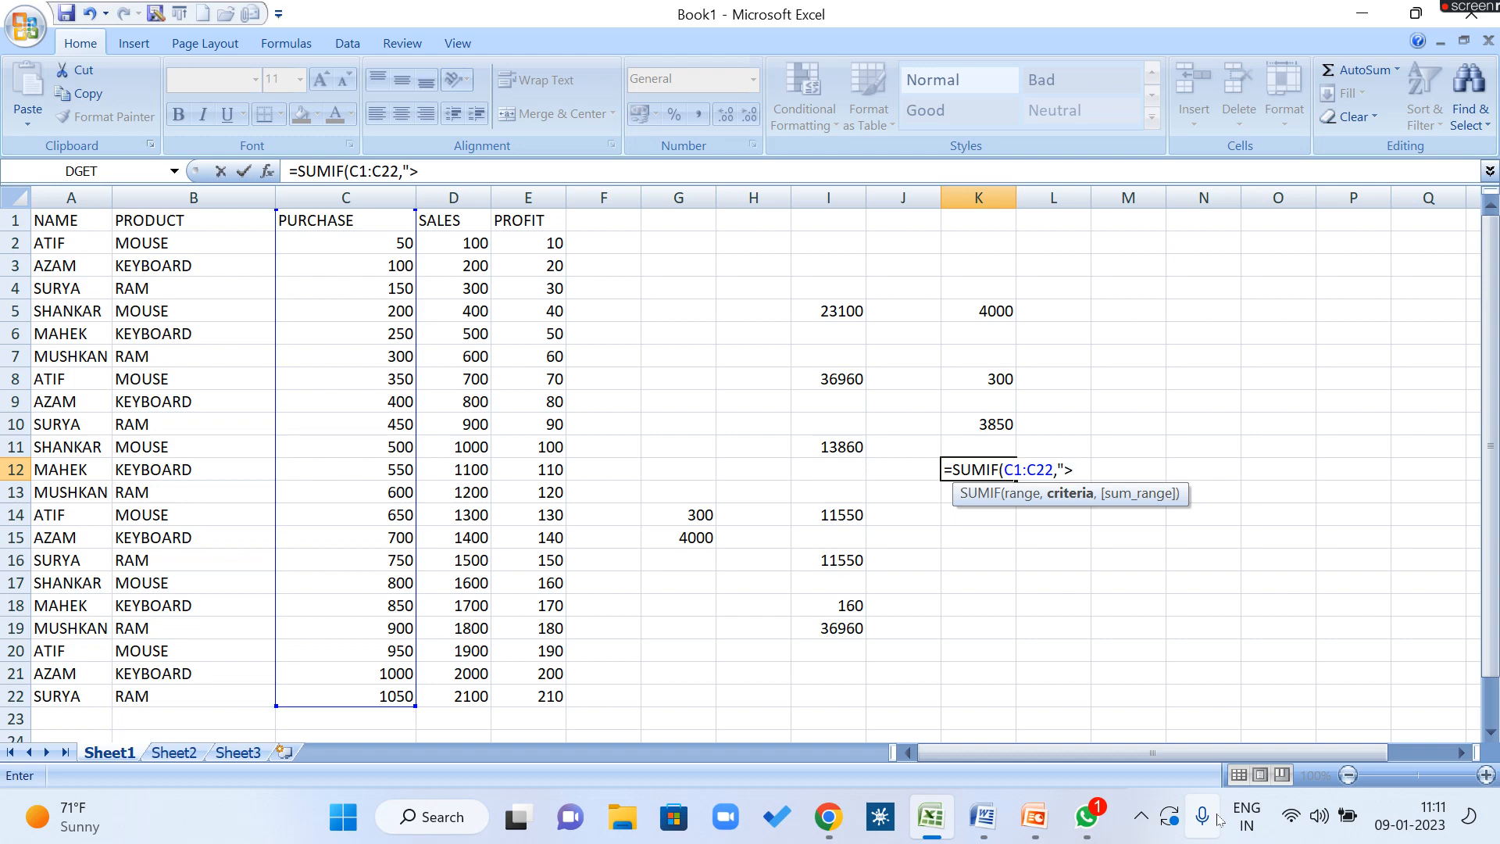
type("500\",")
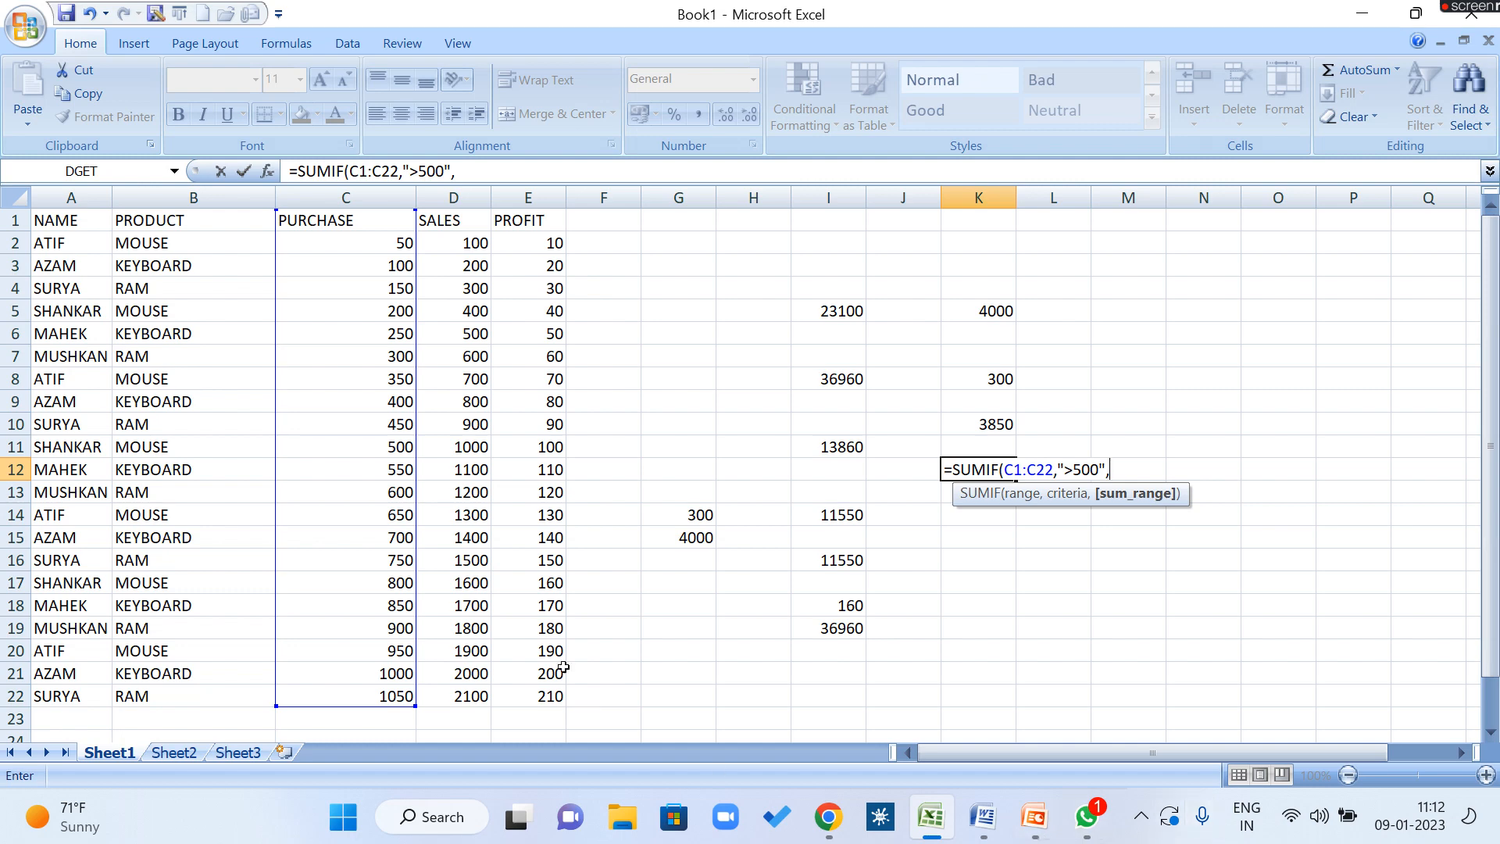
left_click_drag(541, 227, 553, 692)
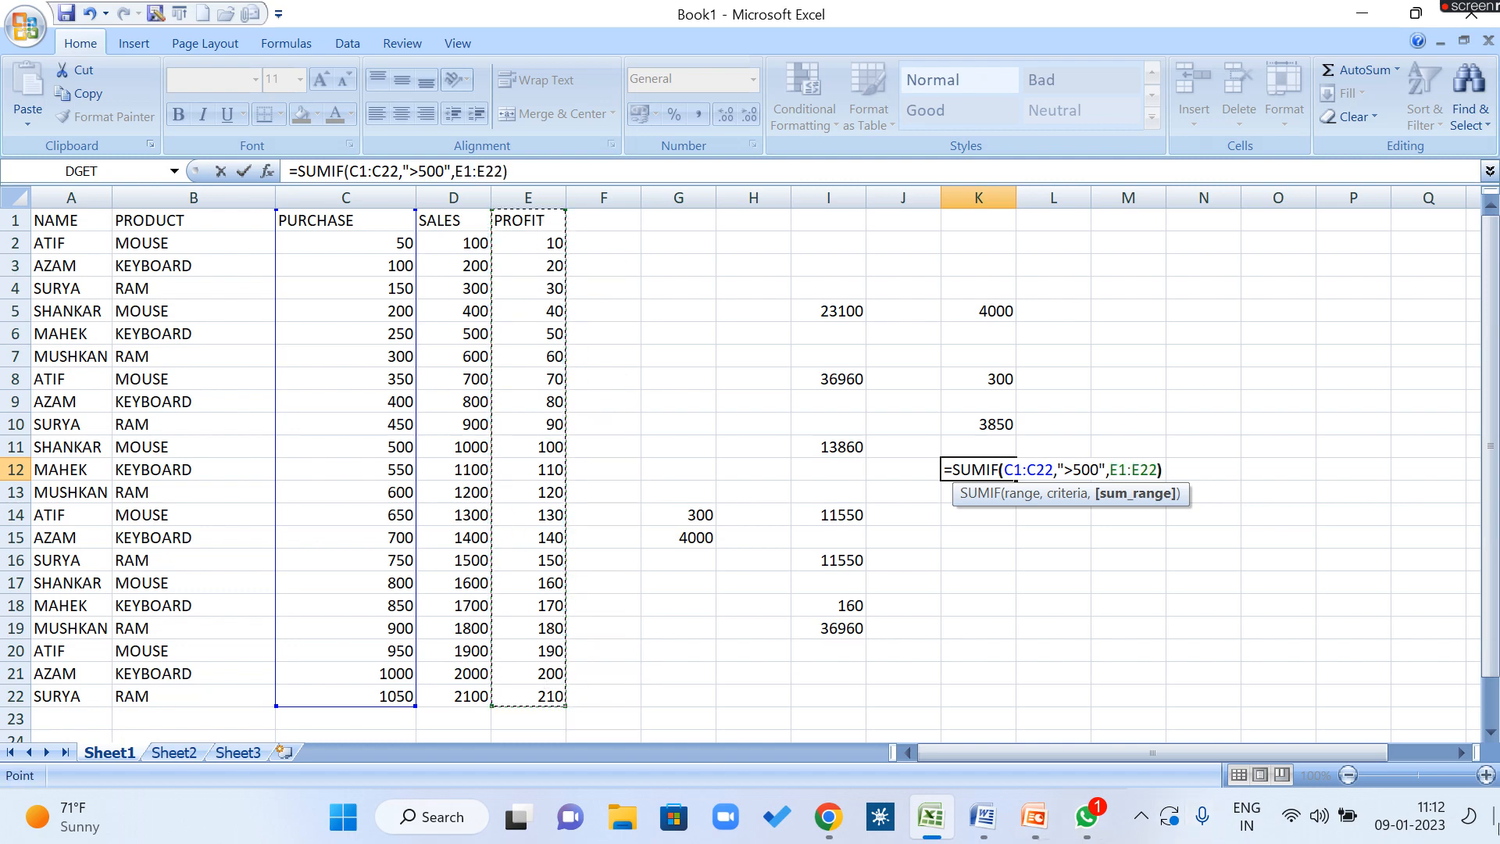
type(")")
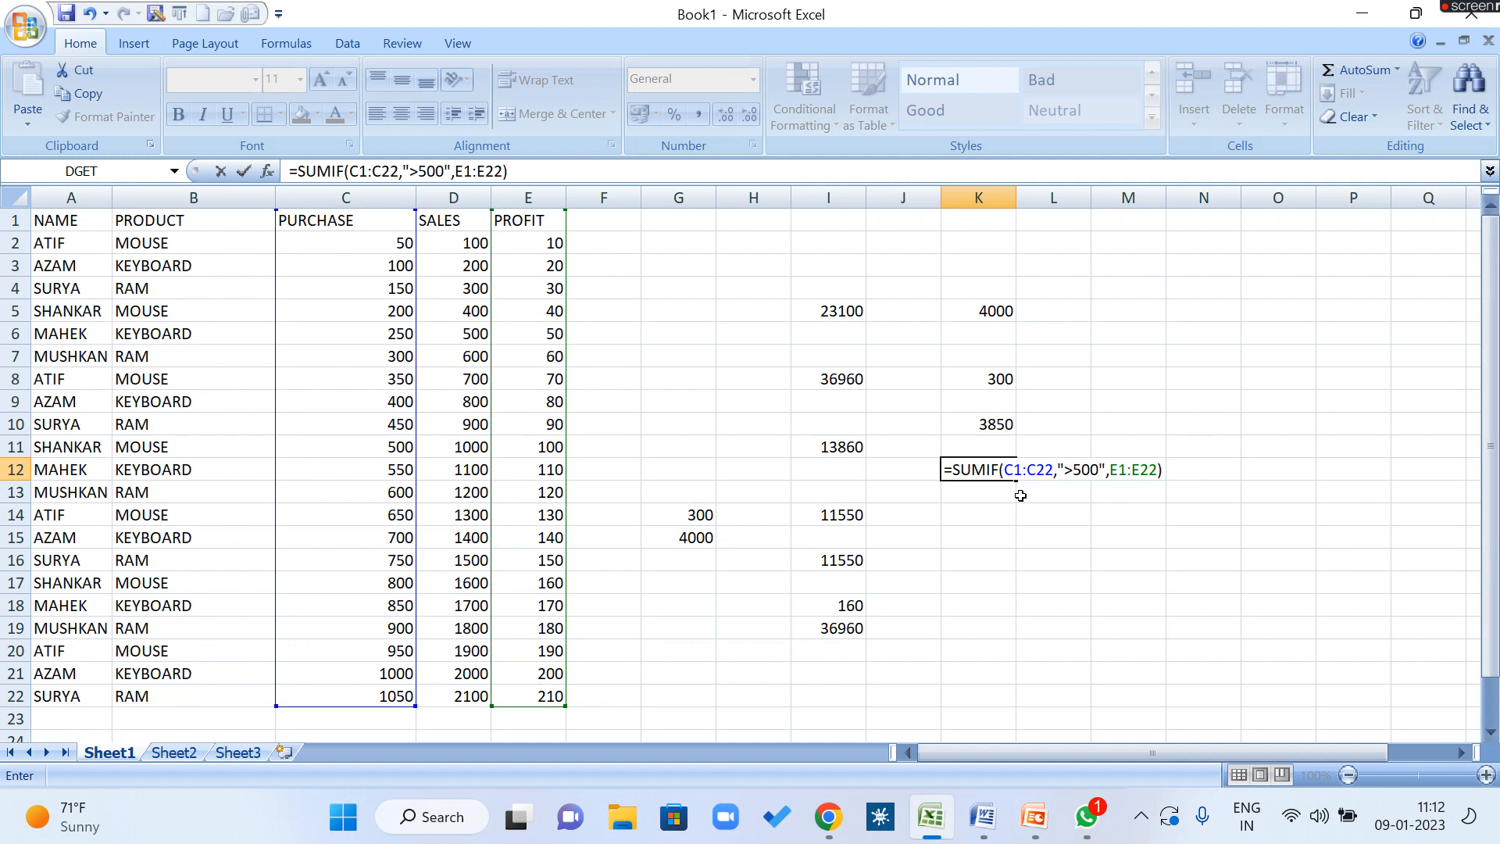
Step: Review the range and criteria arguments of the formula in K12 and commit it
left_click(1010, 470)
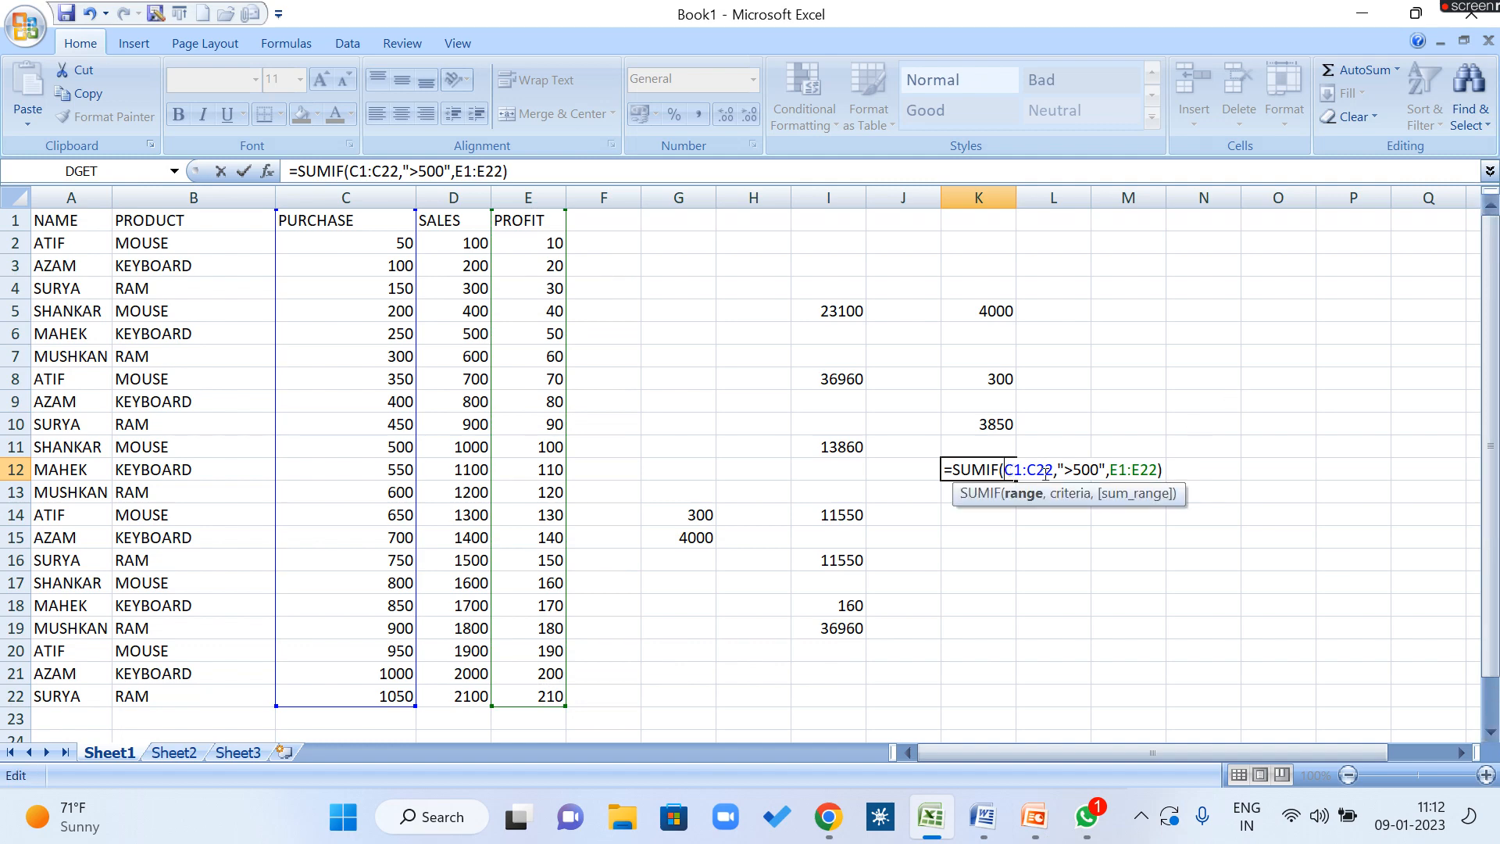
left_click(1089, 469)
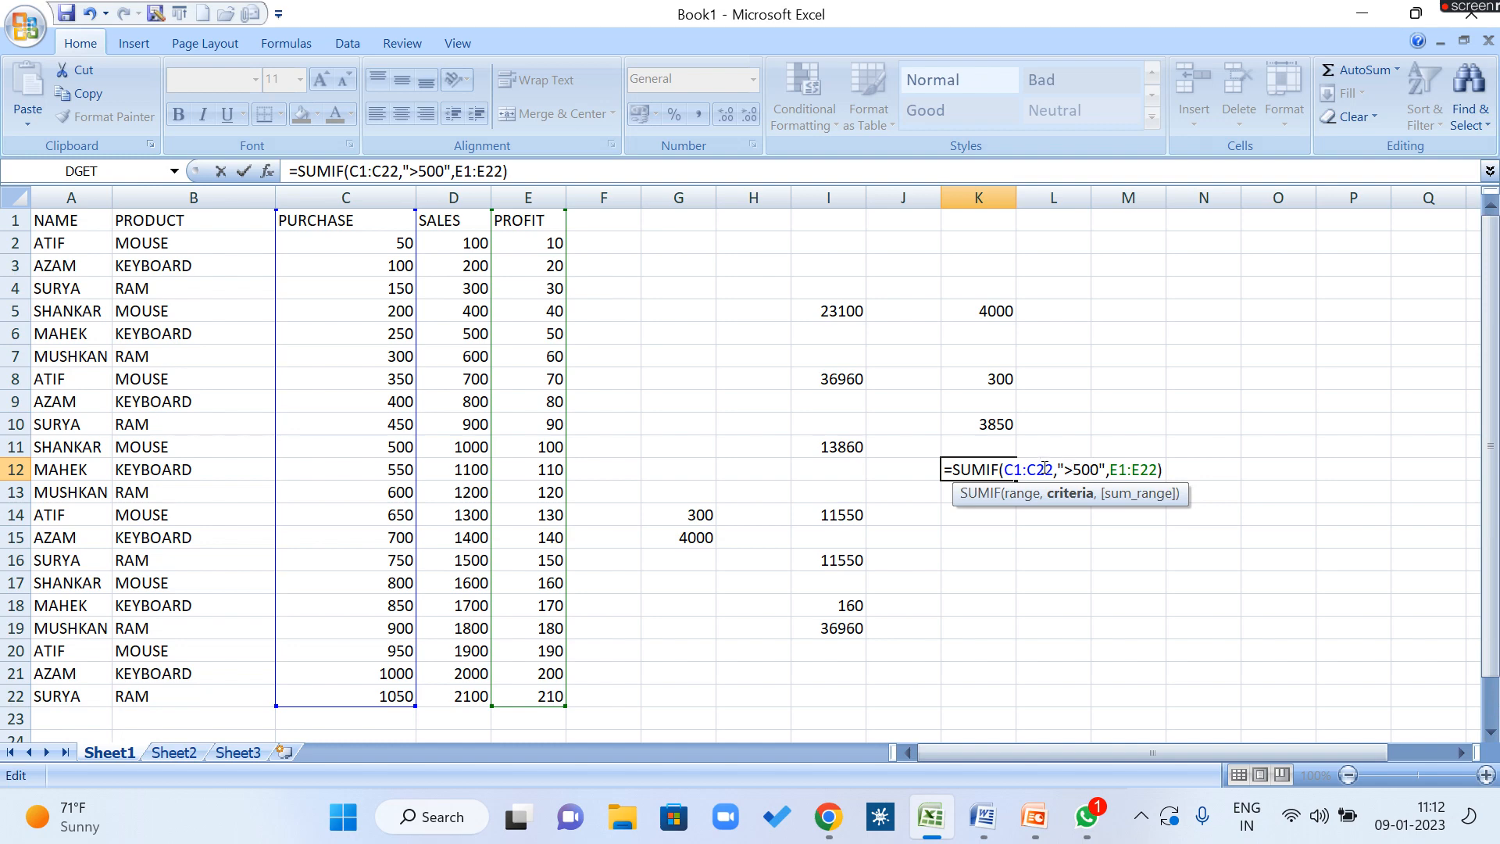
left_click(1024, 466)
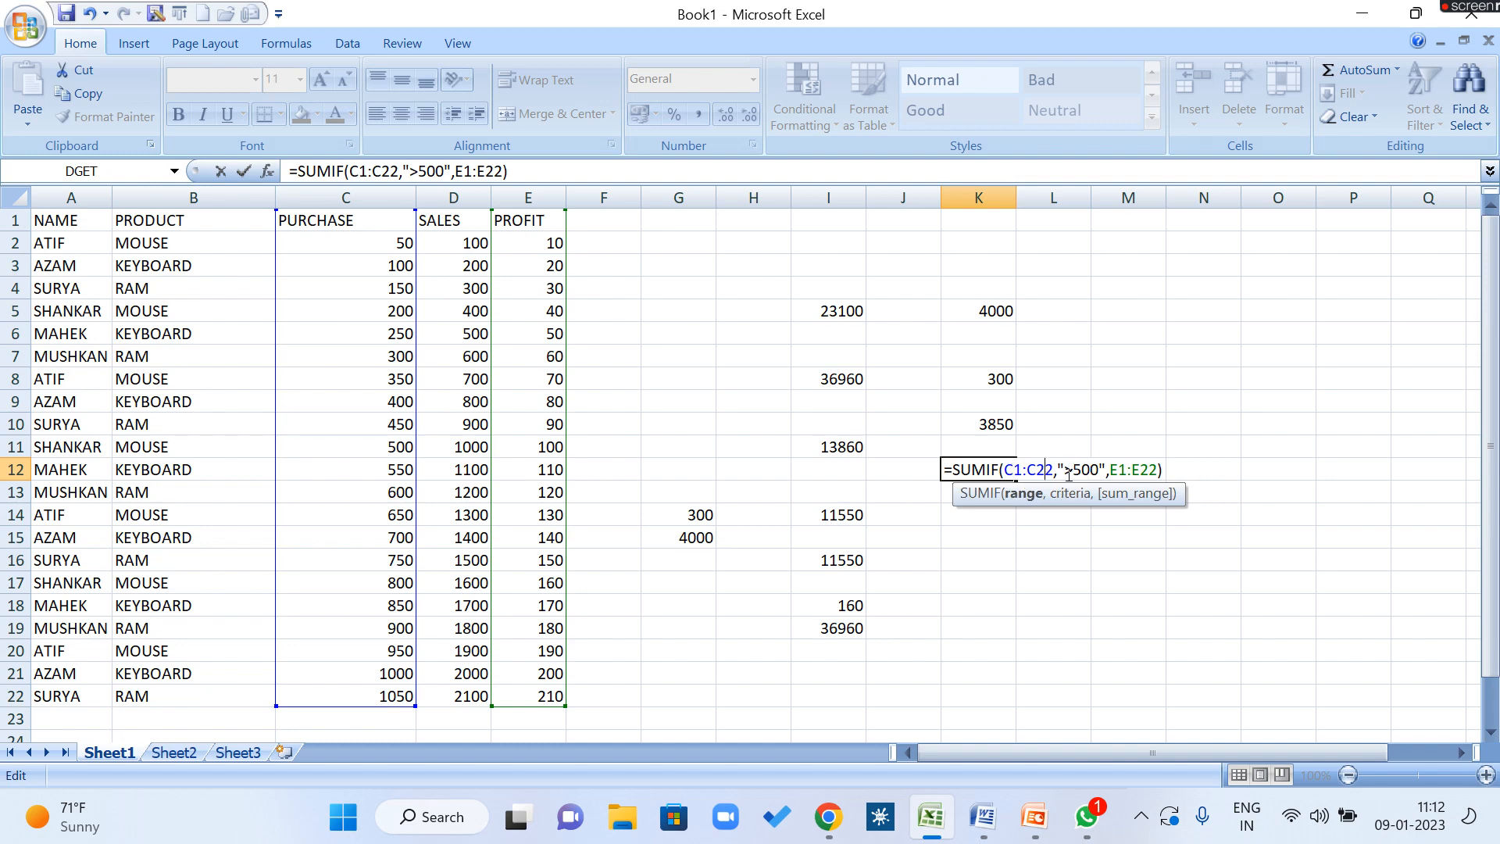
left_click_drag(1067, 470, 1088, 468)
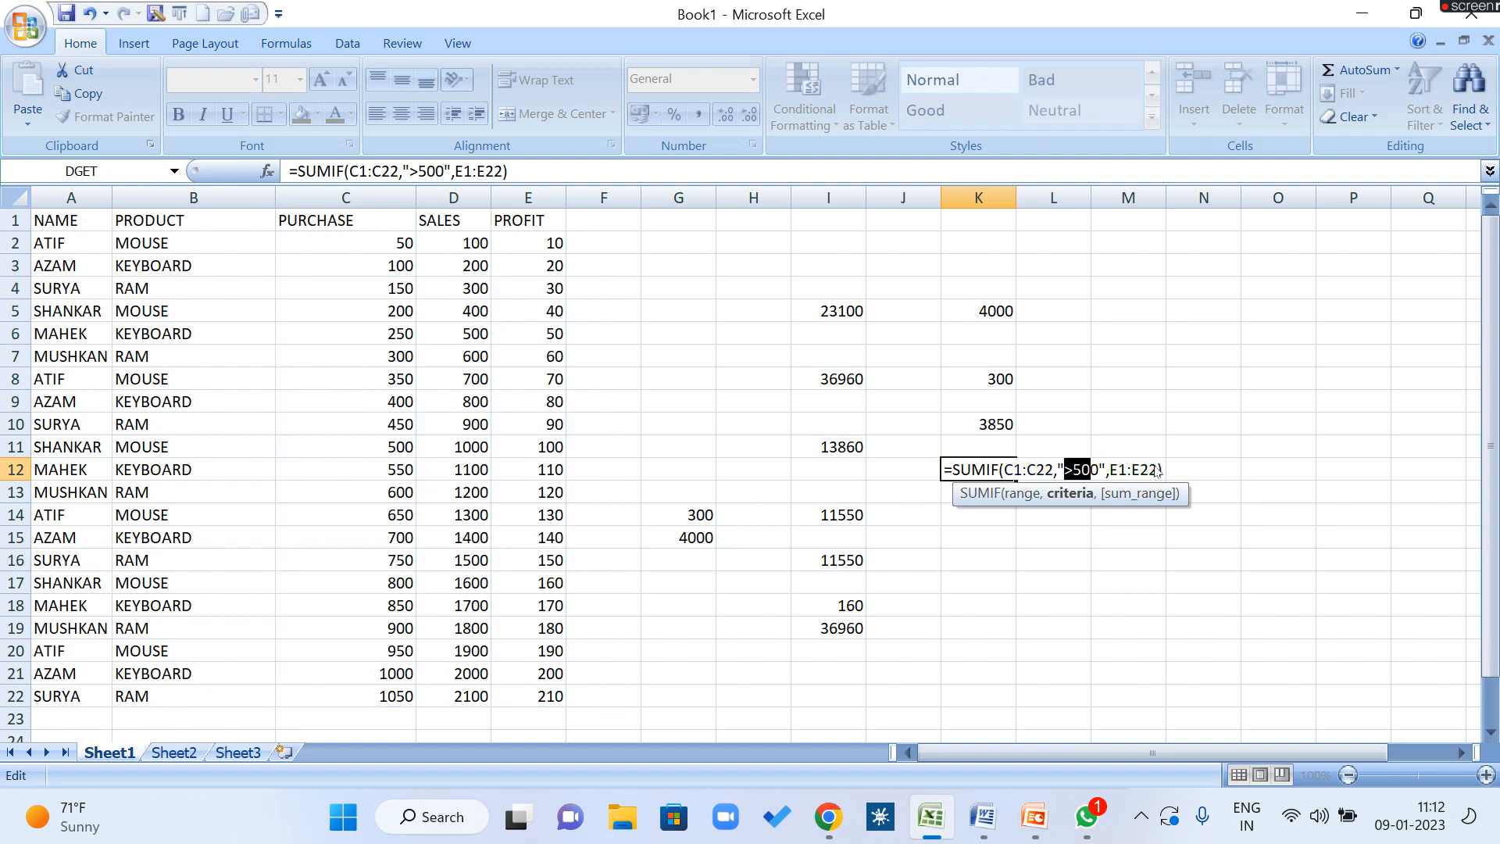
key("Return")
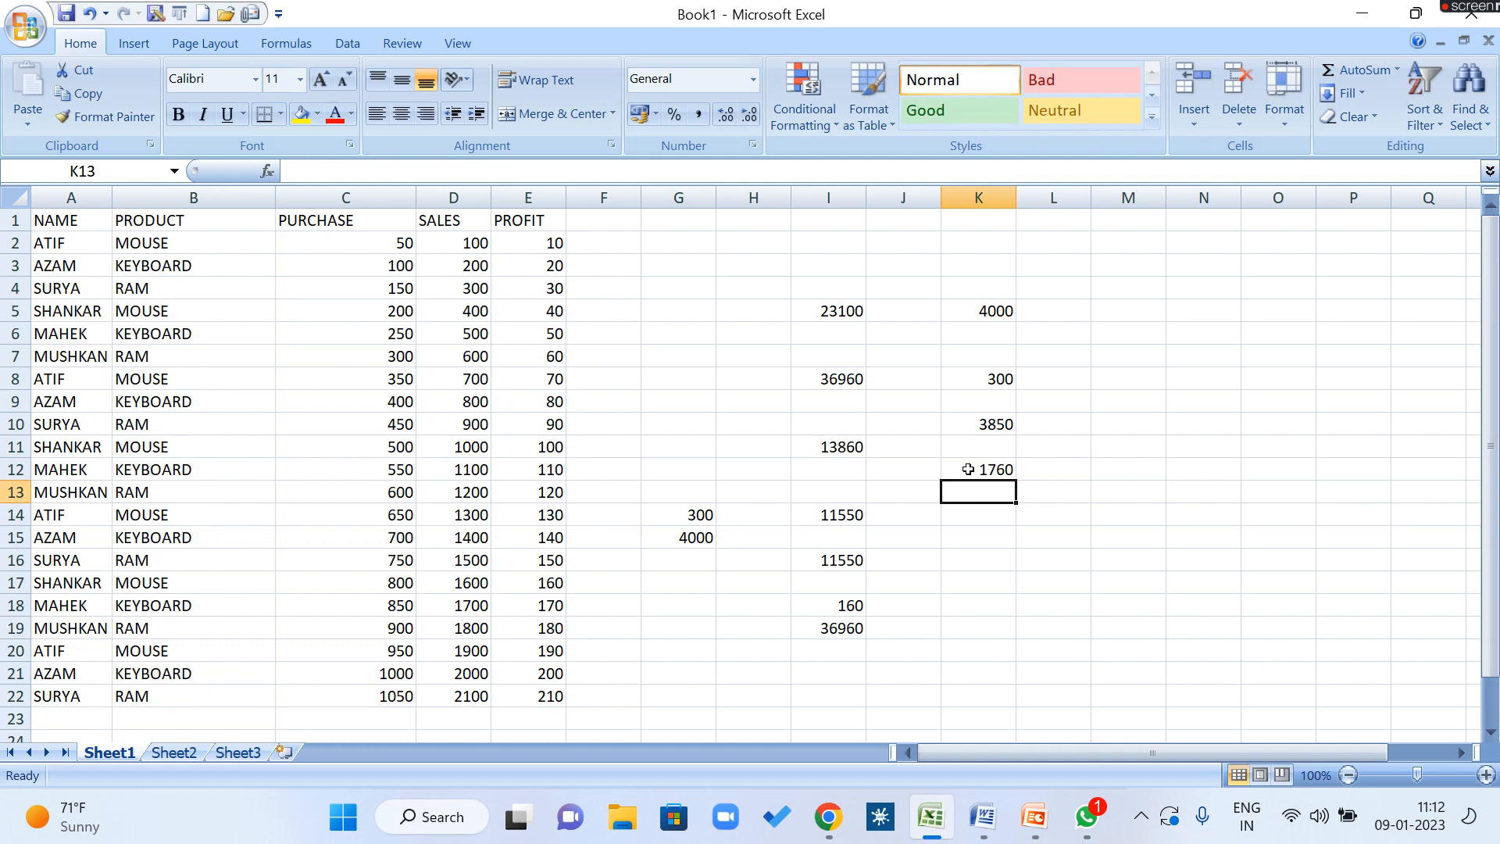
Step: Enter =SUM(E12:E22) in cell K16 as a cross-check and select the SUMIF formula in K12 for comparison
left_click(986, 565)
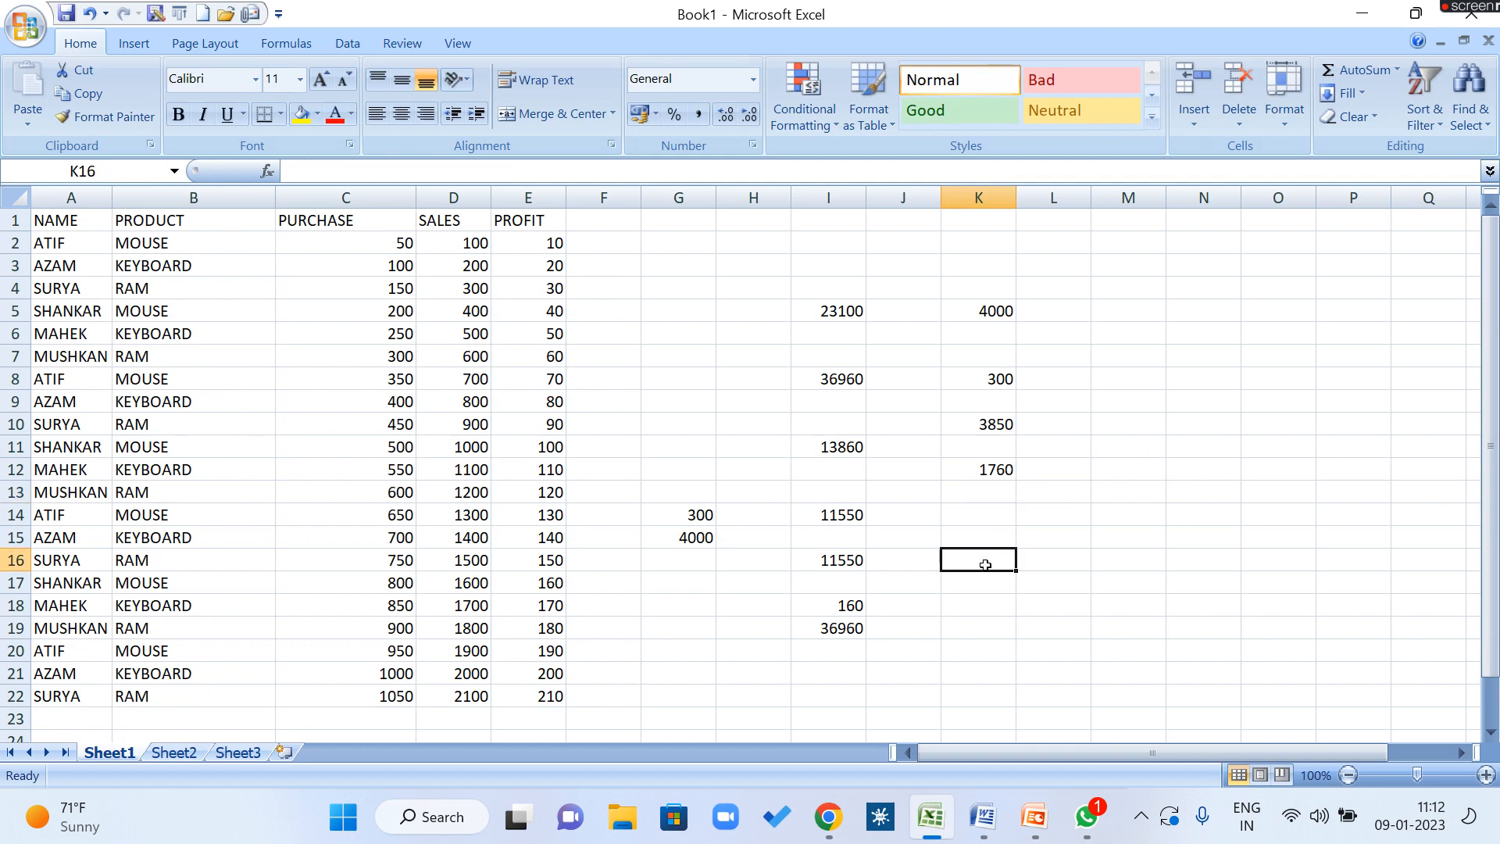
type("=SUM(")
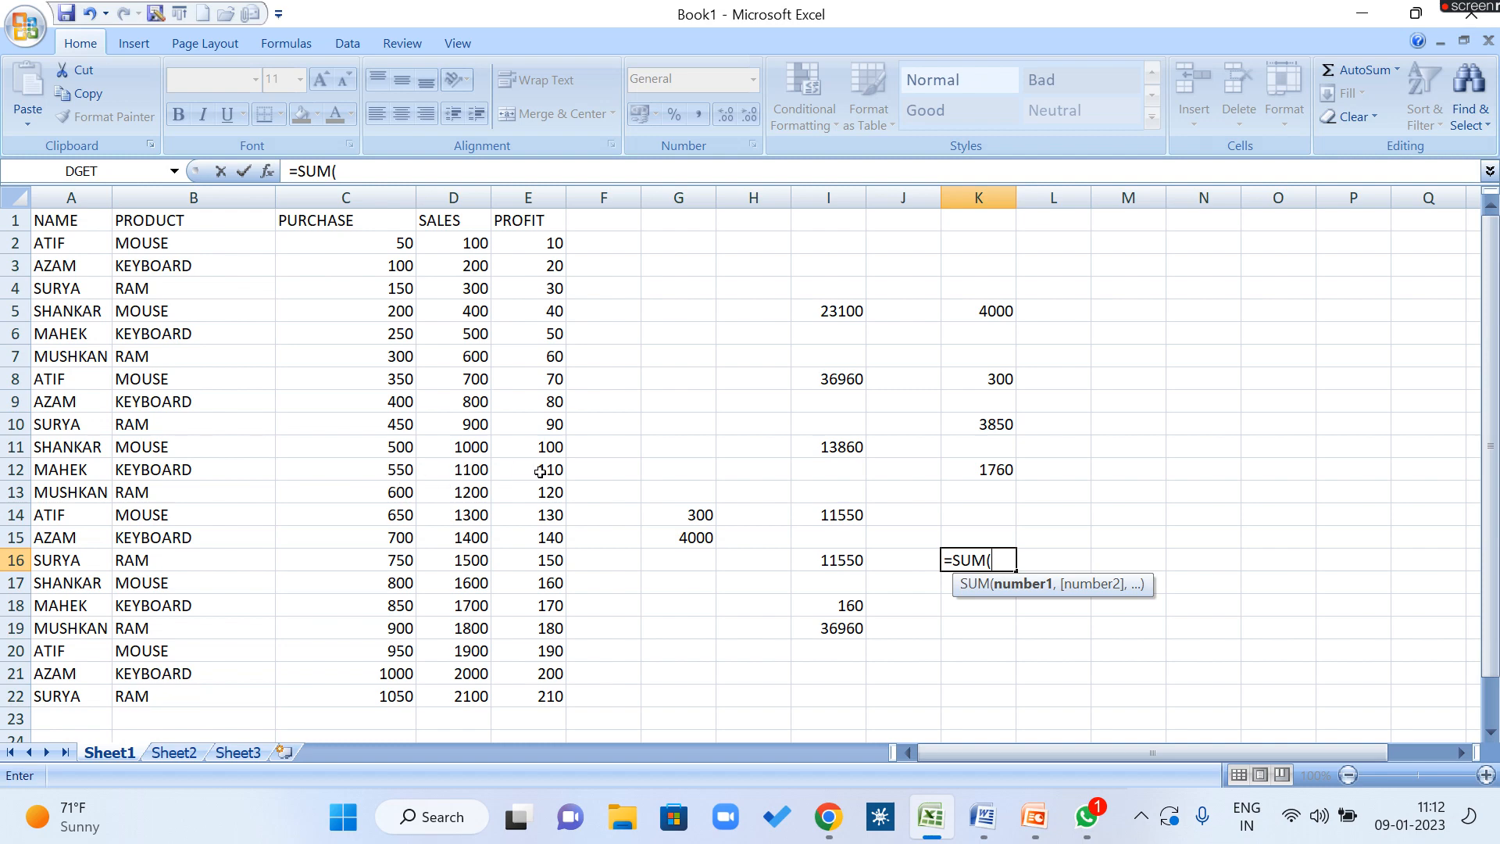
left_click_drag(540, 471, 549, 696)
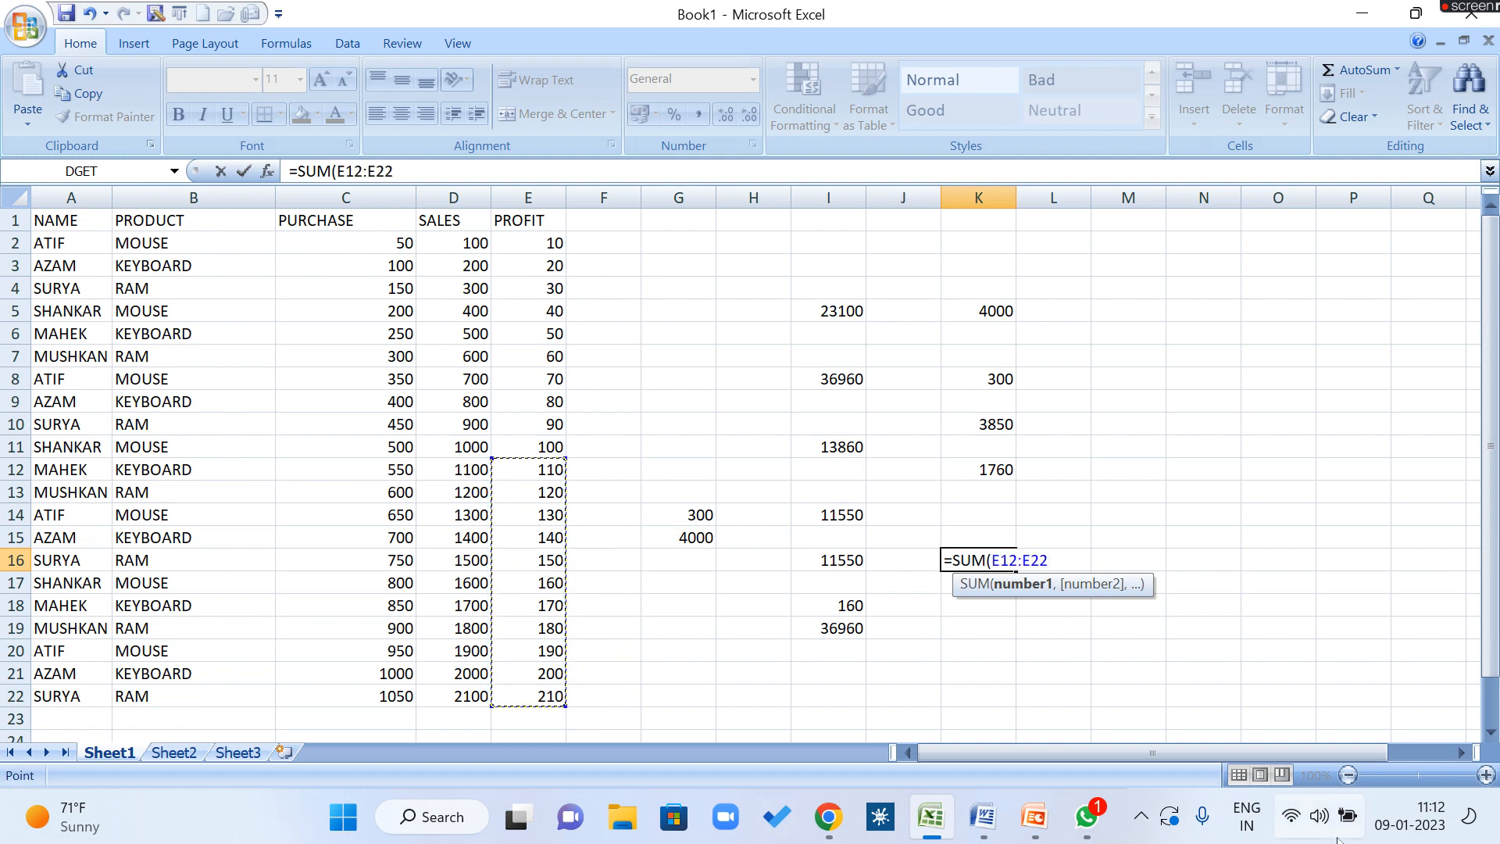
type(")")
key("Return")
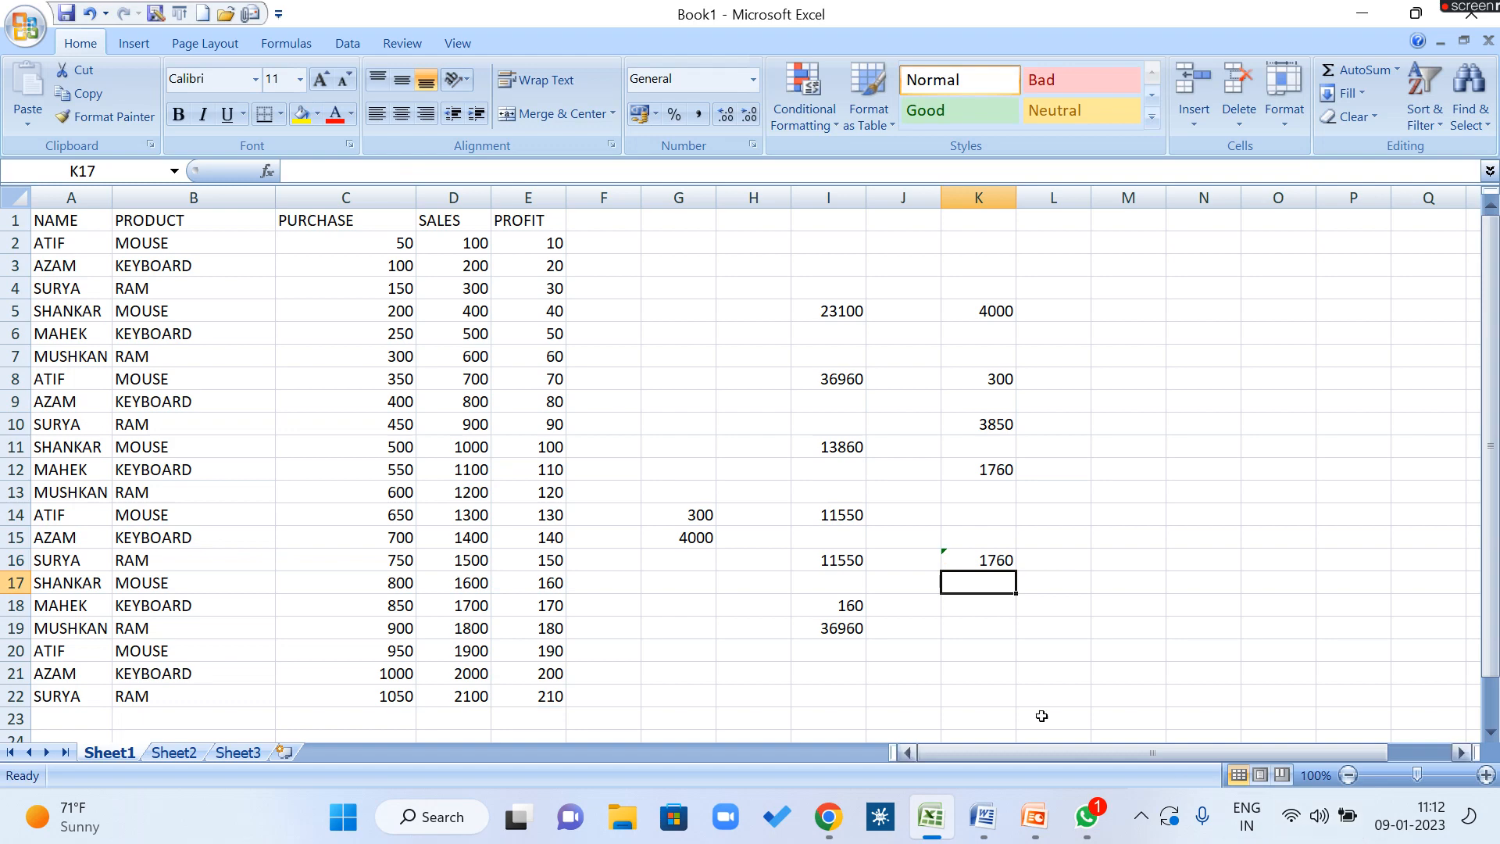
left_click(989, 471)
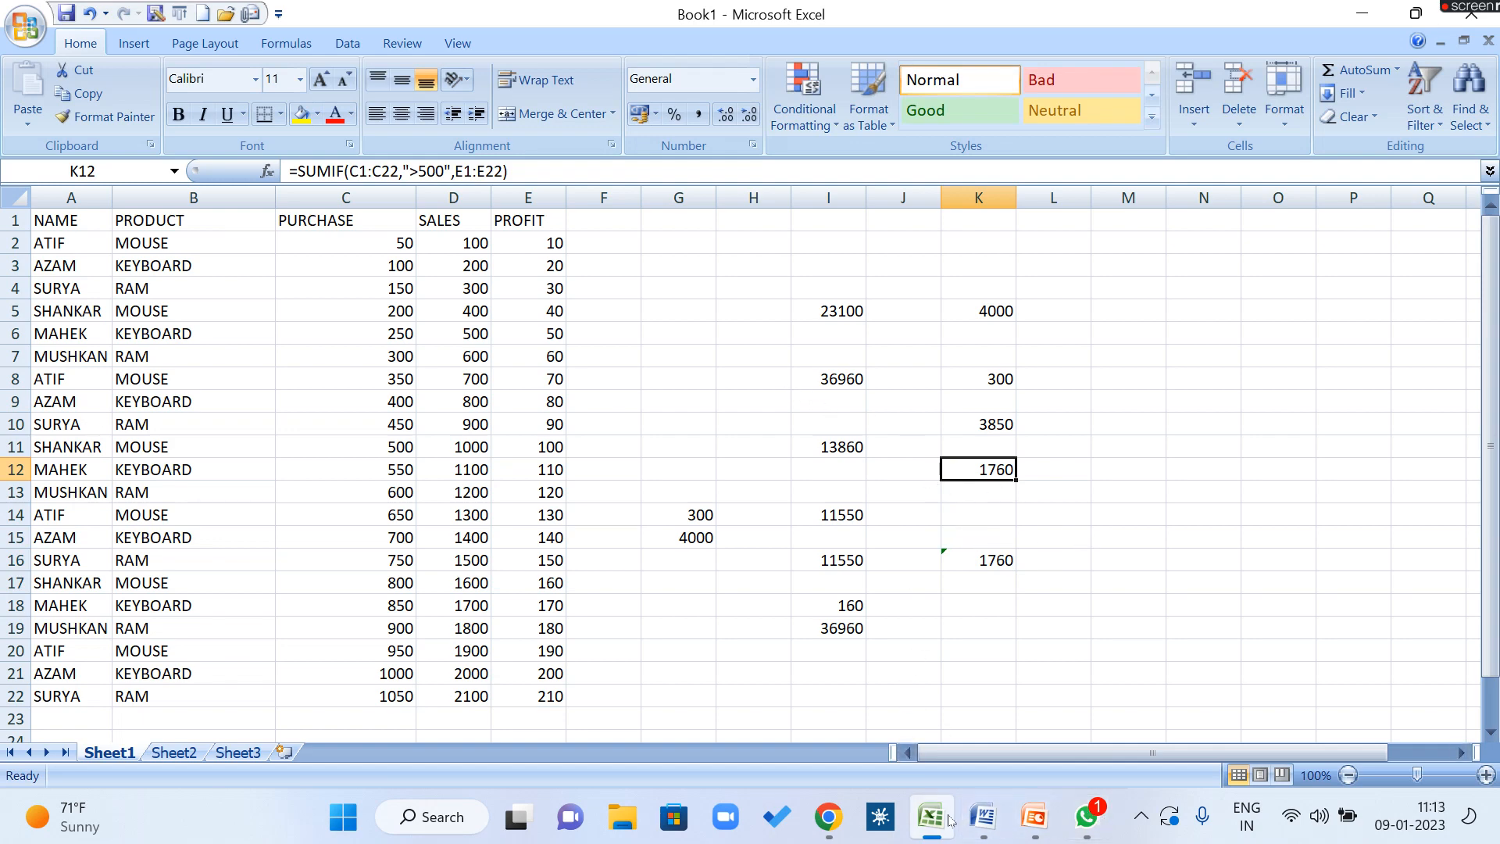
Step: Switch to FORMULA.docx in Word and examine the two SUMIF syntax lines, highlighting the one with only SUM_RANGE and CRITERIA
left_click(982, 816)
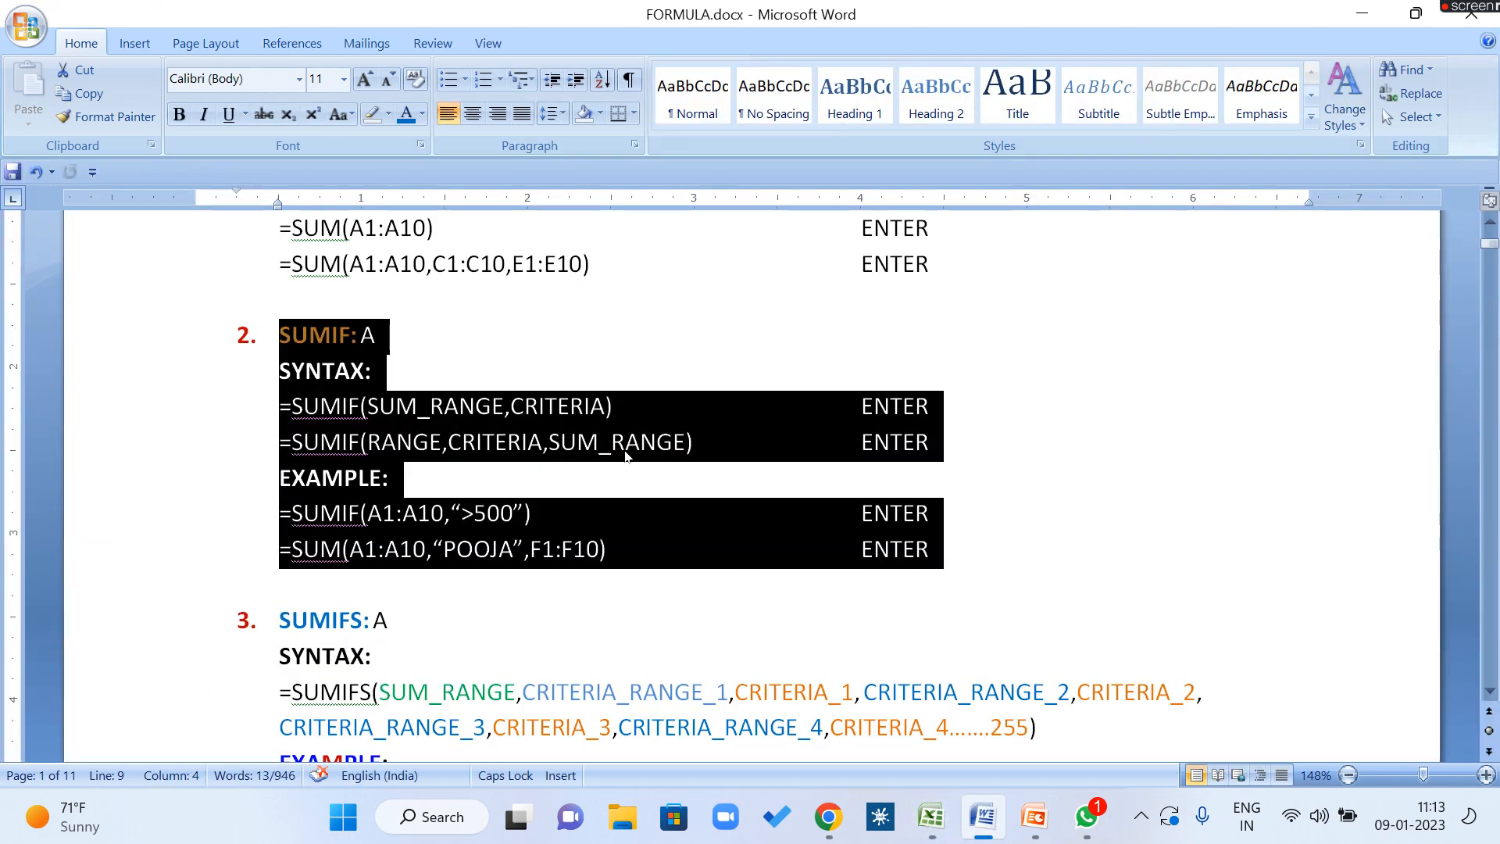
left_click(417, 372)
key("Down")
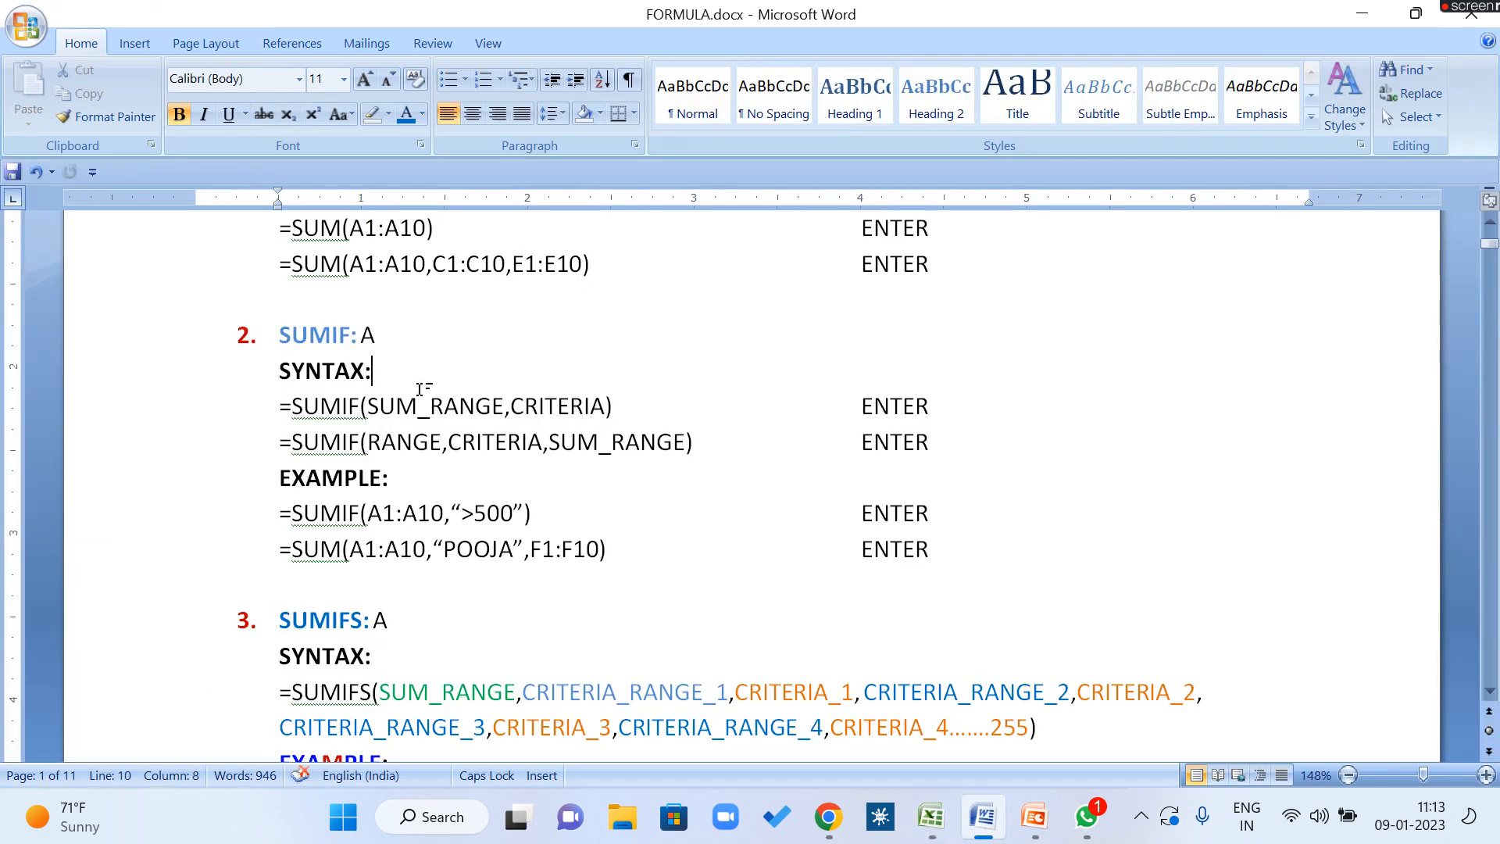
scroll(469, 468, "down", 1)
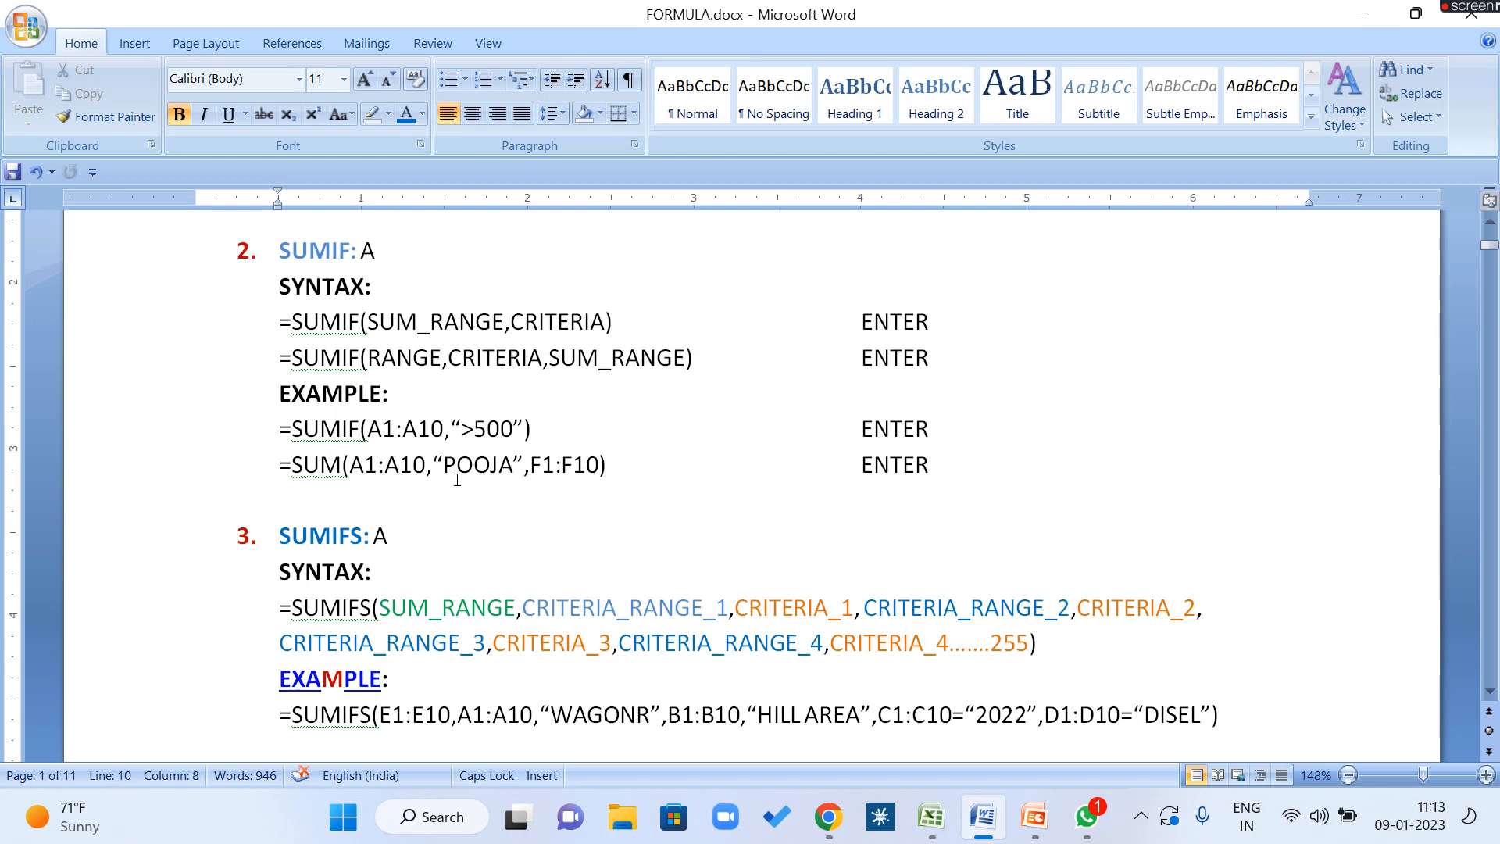
left_click_drag(367, 322, 605, 323)
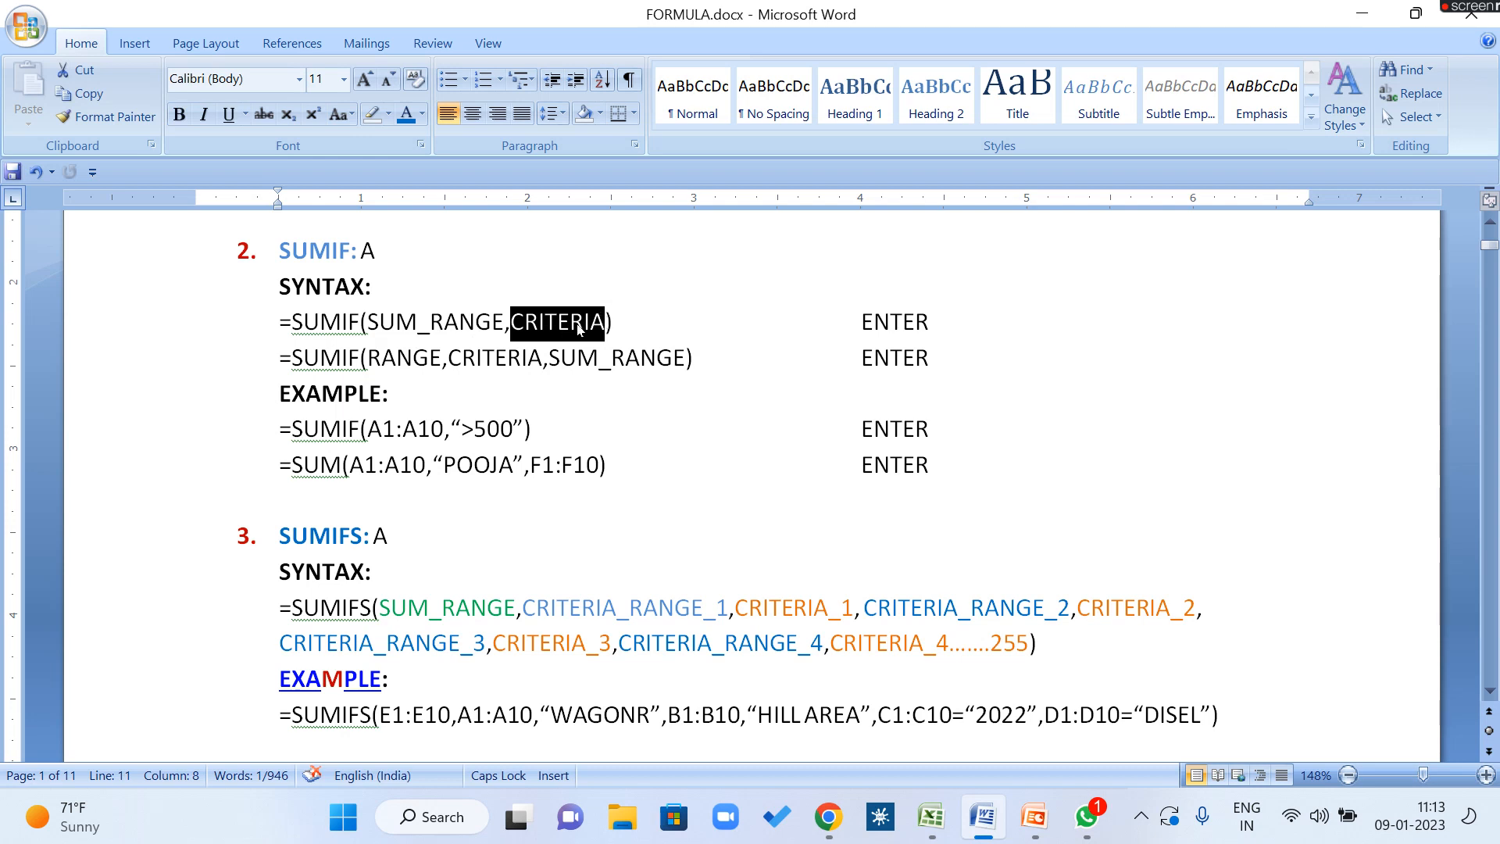
left_click_drag(279, 358, 1005, 372)
left_click(440, 321)
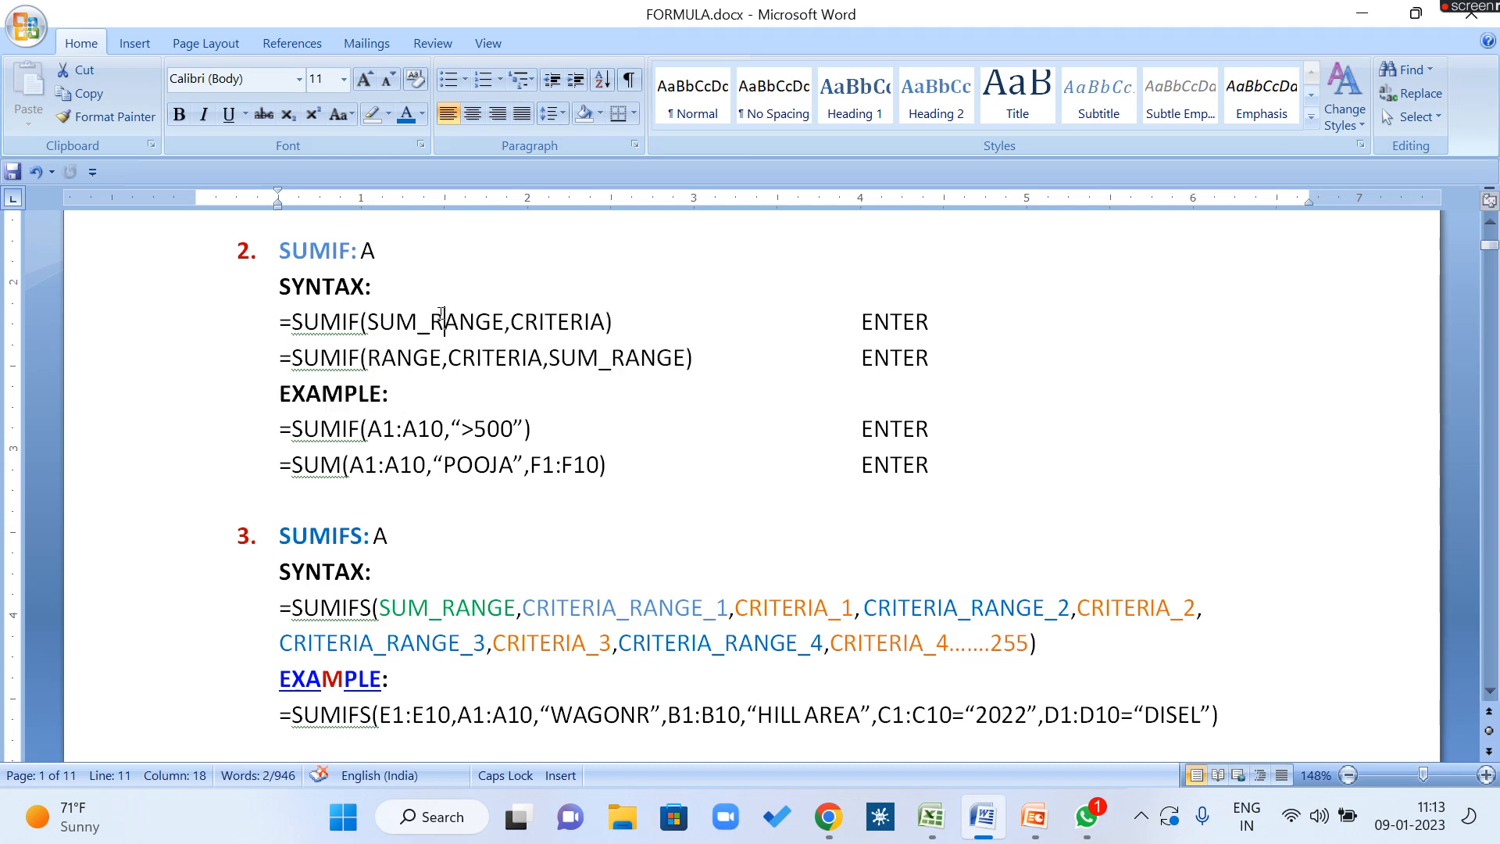
left_click_drag(281, 321, 967, 332)
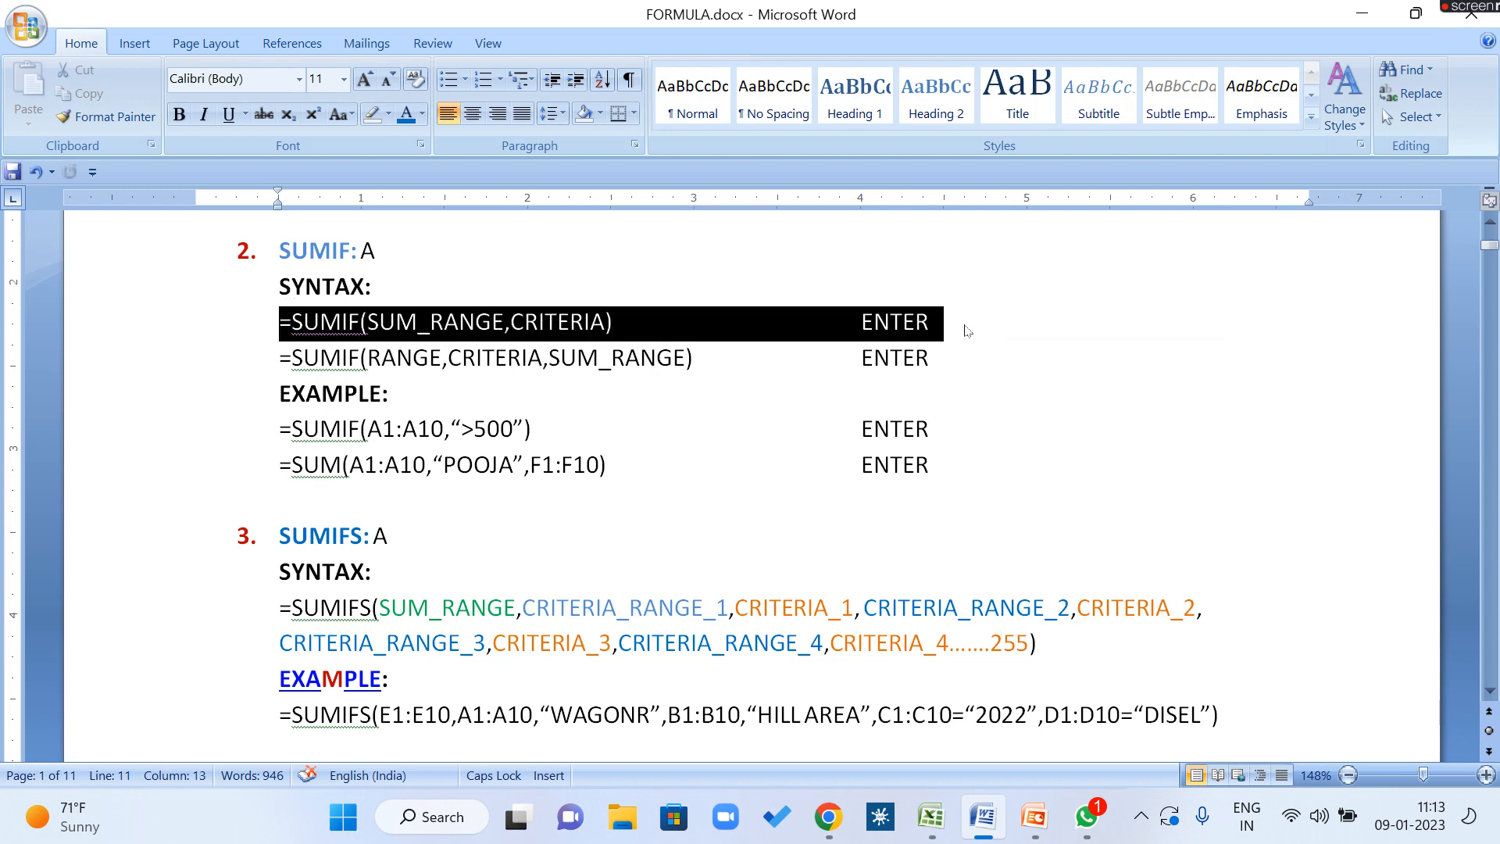
Step: Return to Excel, enter =SUMIF(C1:C22,"<200") in cell K20, and select purchase amounts C2:C4 to check the total
left_click(948, 822)
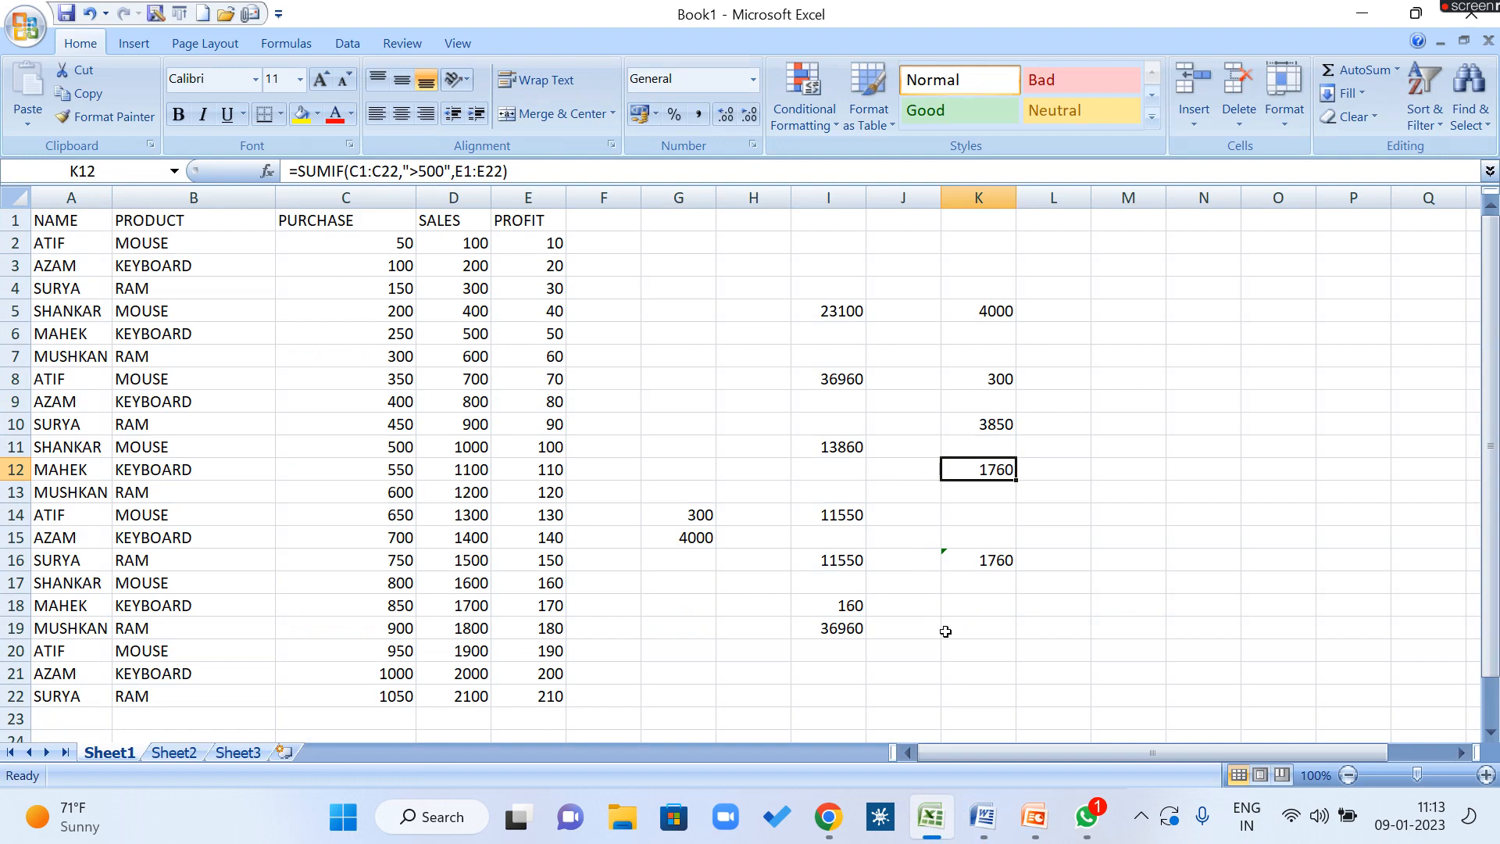
left_click(976, 652)
type("=SU")
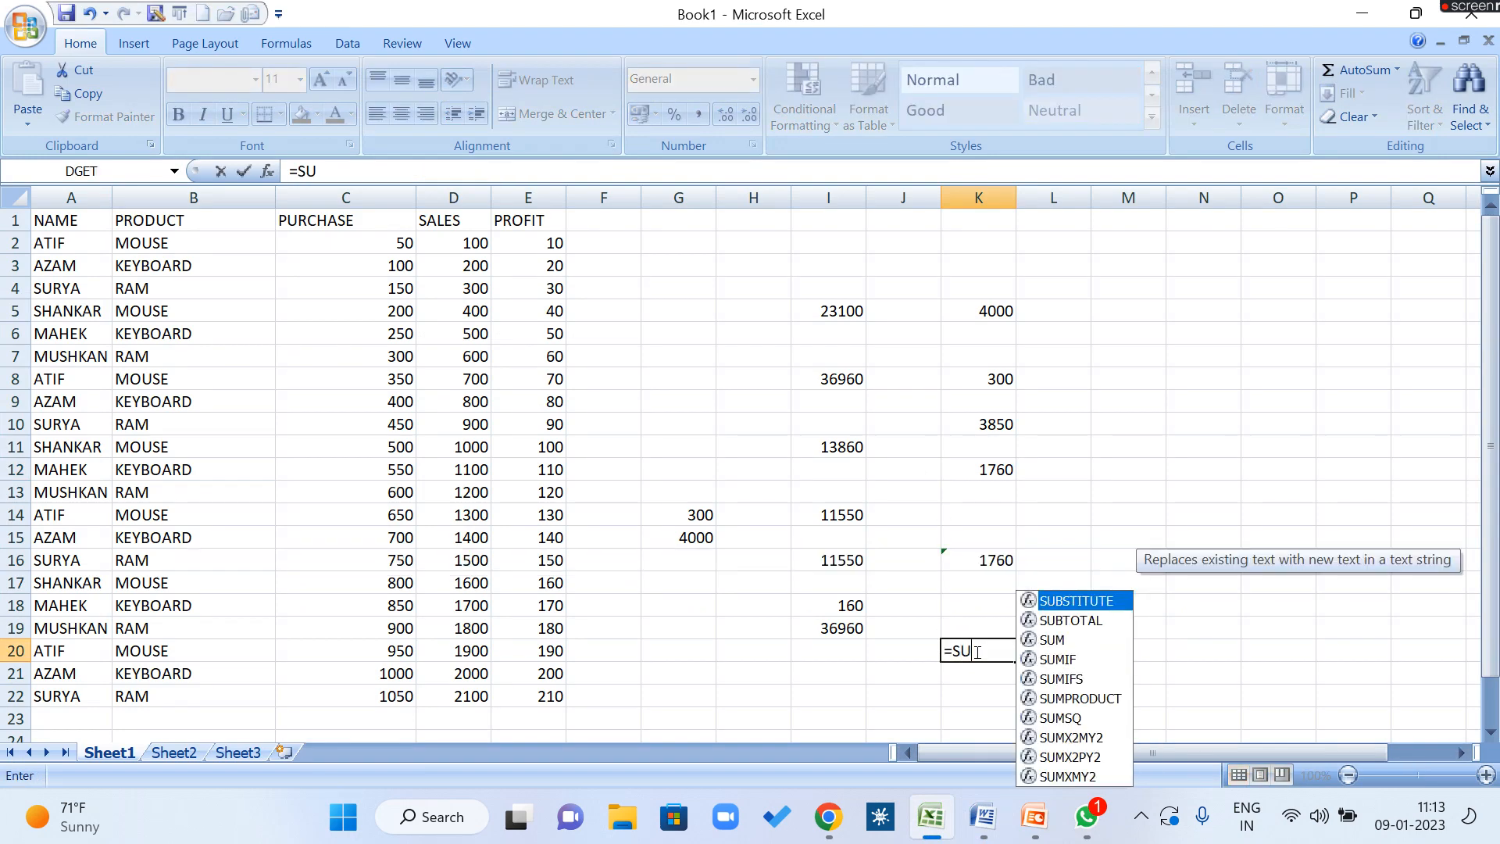
type("MIF")
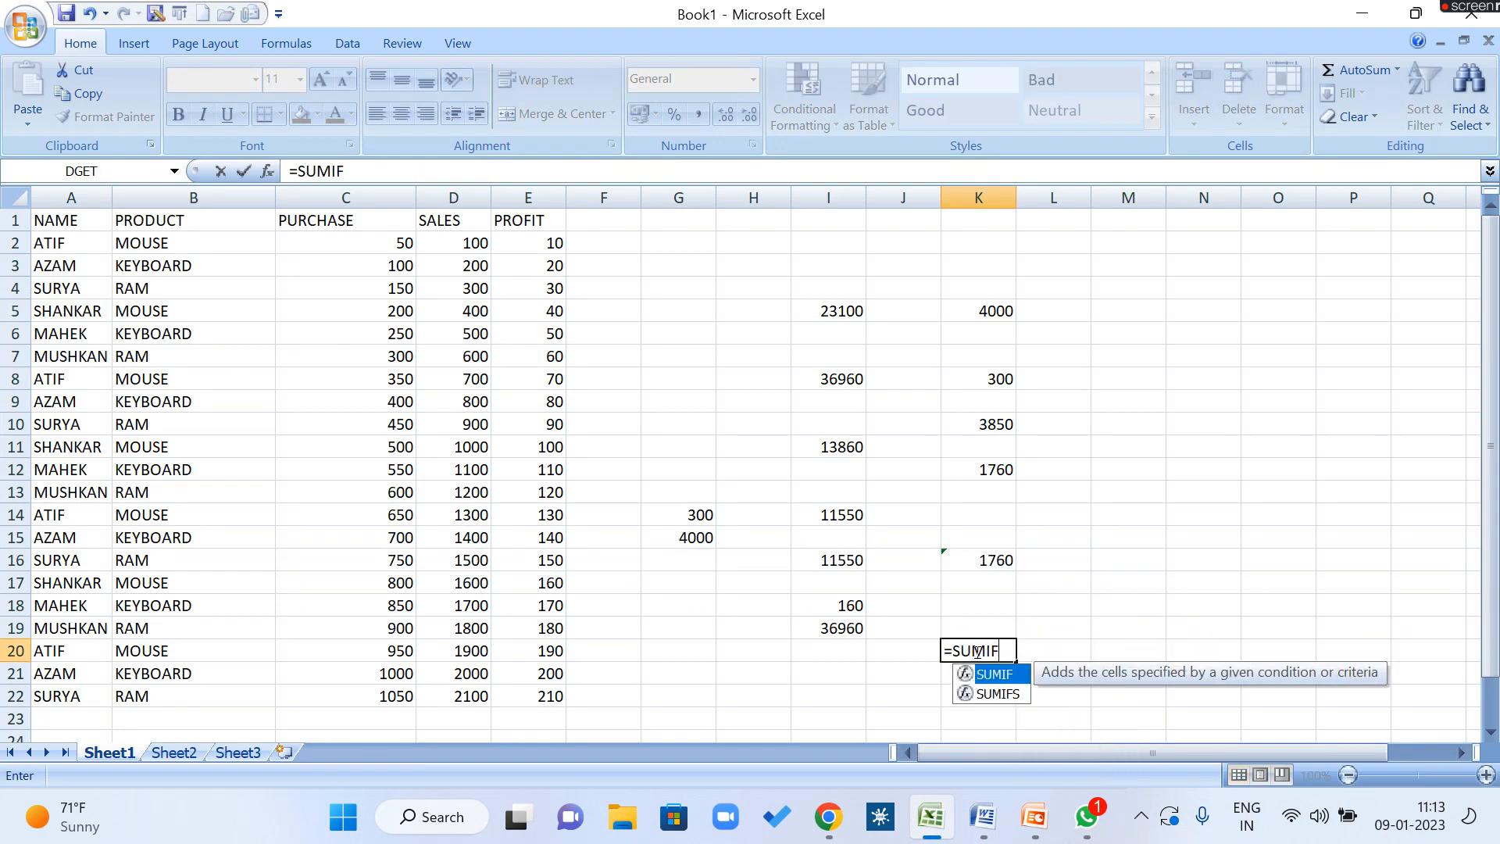
type("(")
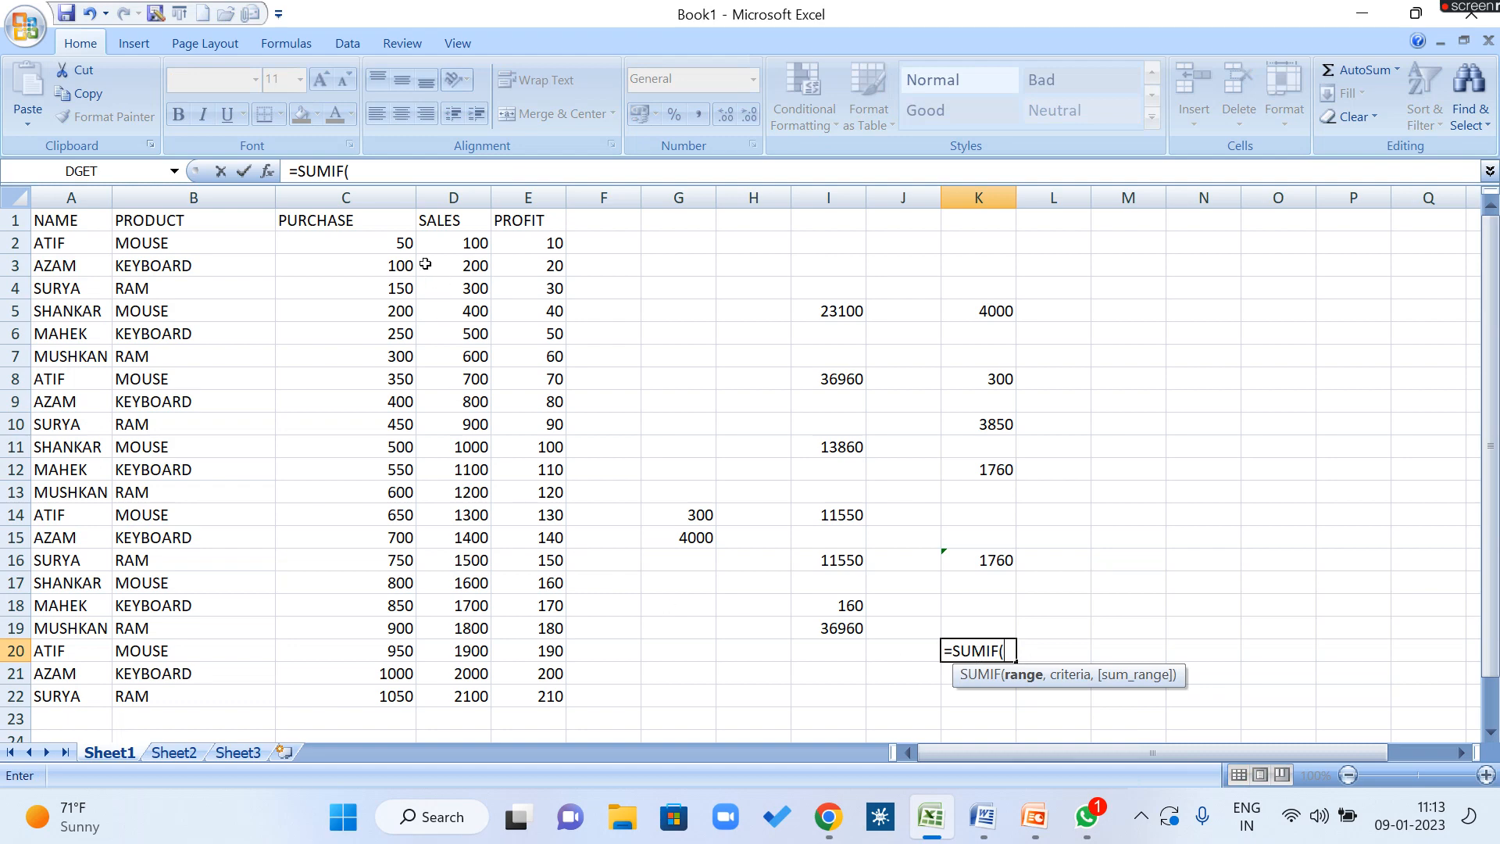
left_click_drag(387, 225, 378, 693)
type(",\"<")
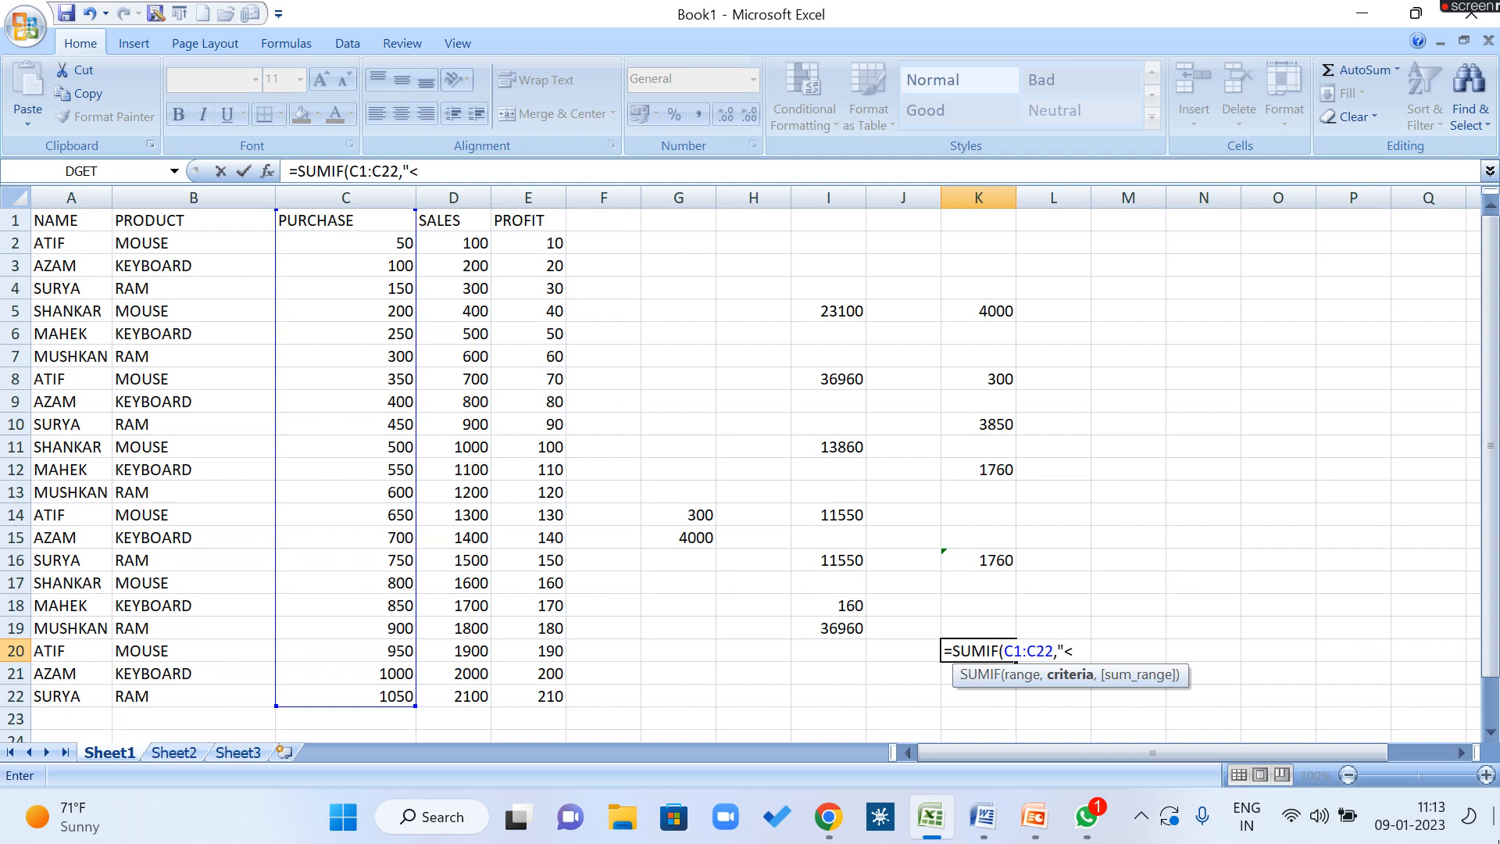
type("200\")")
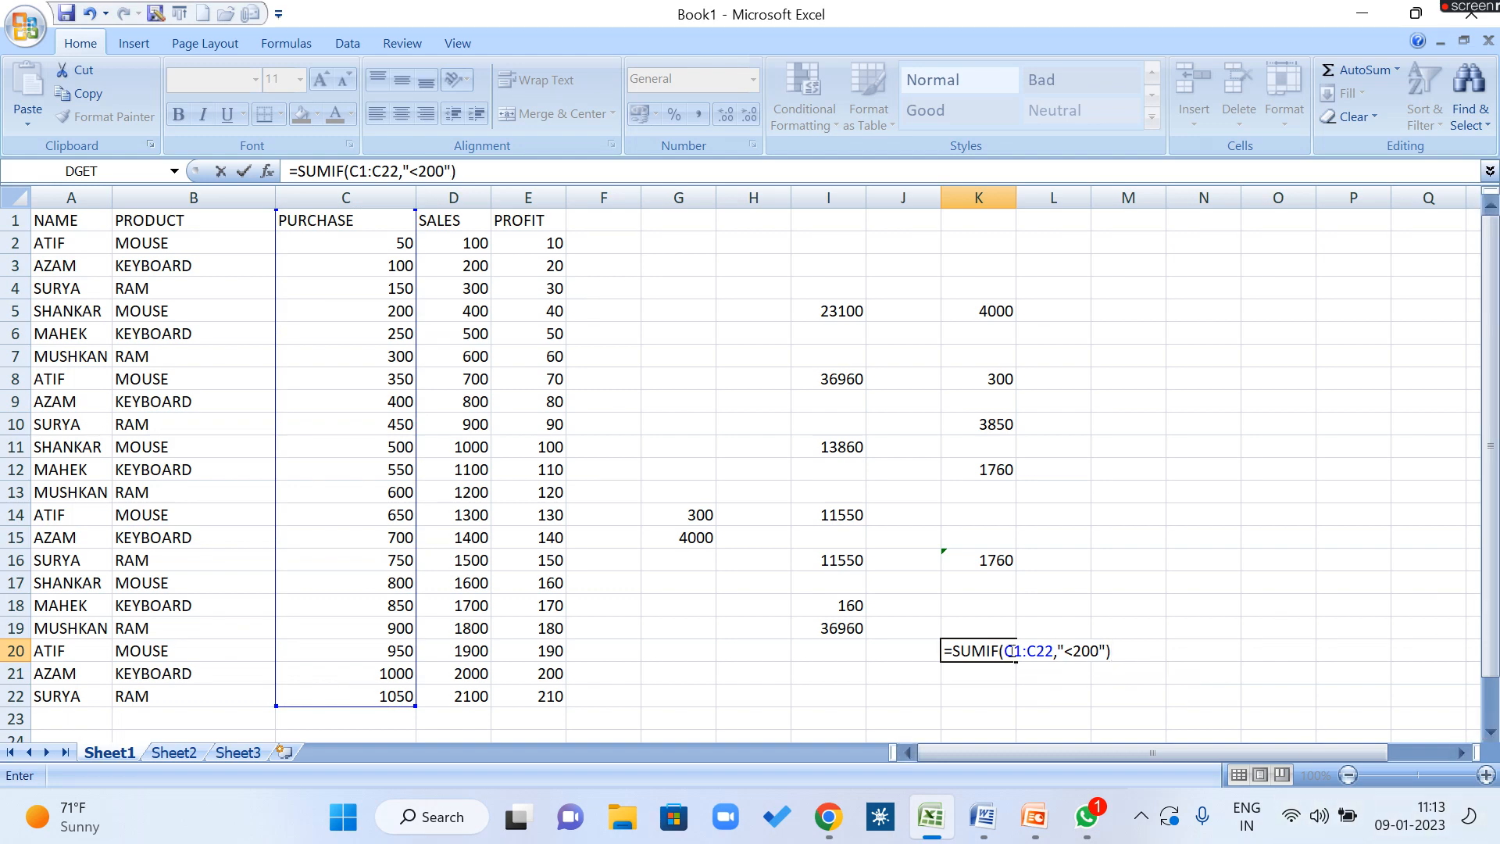
left_click(1036, 653)
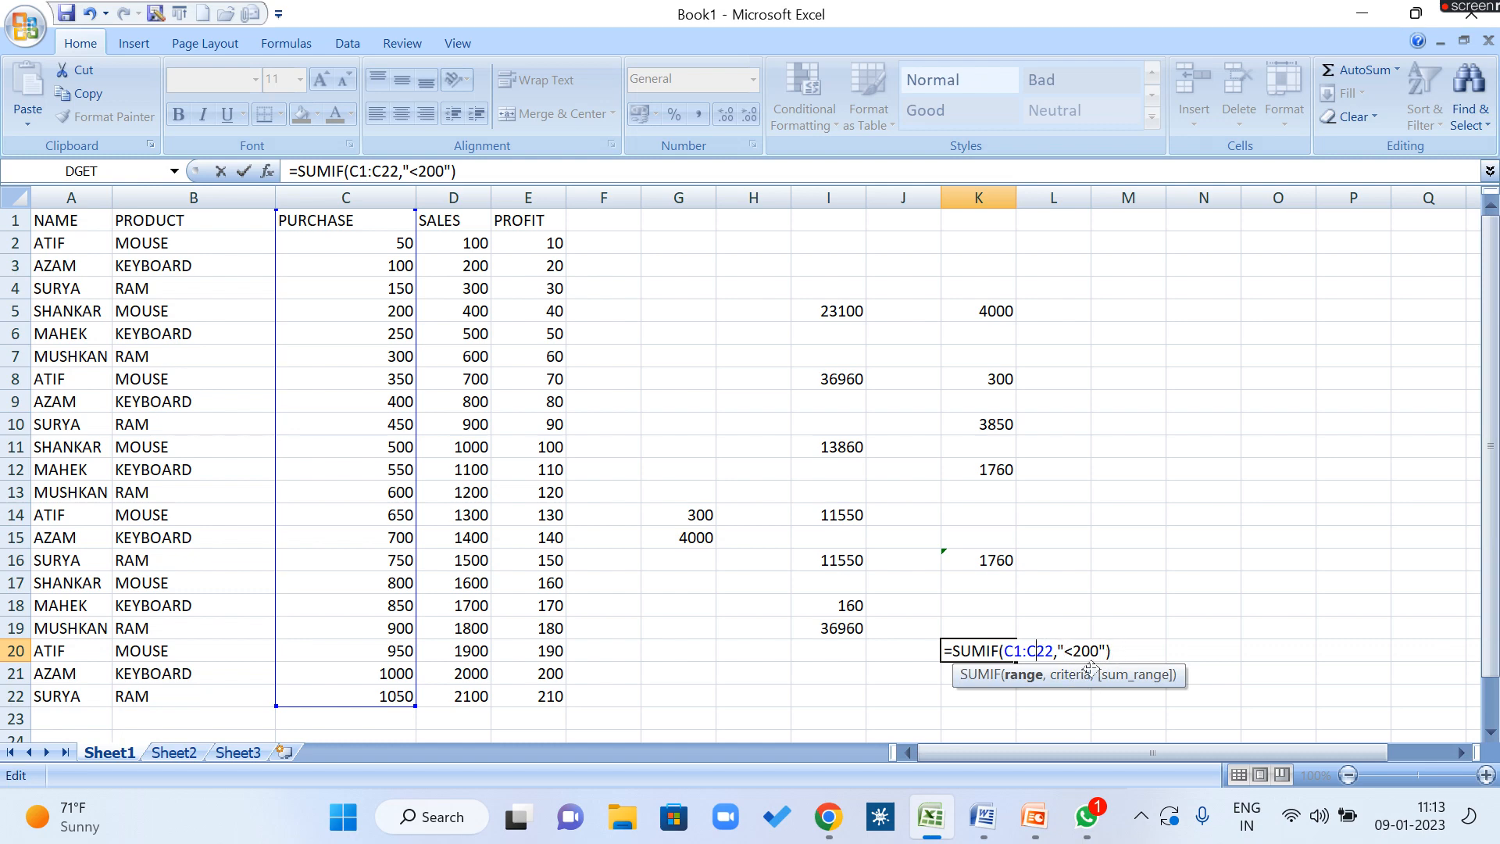
key("Return")
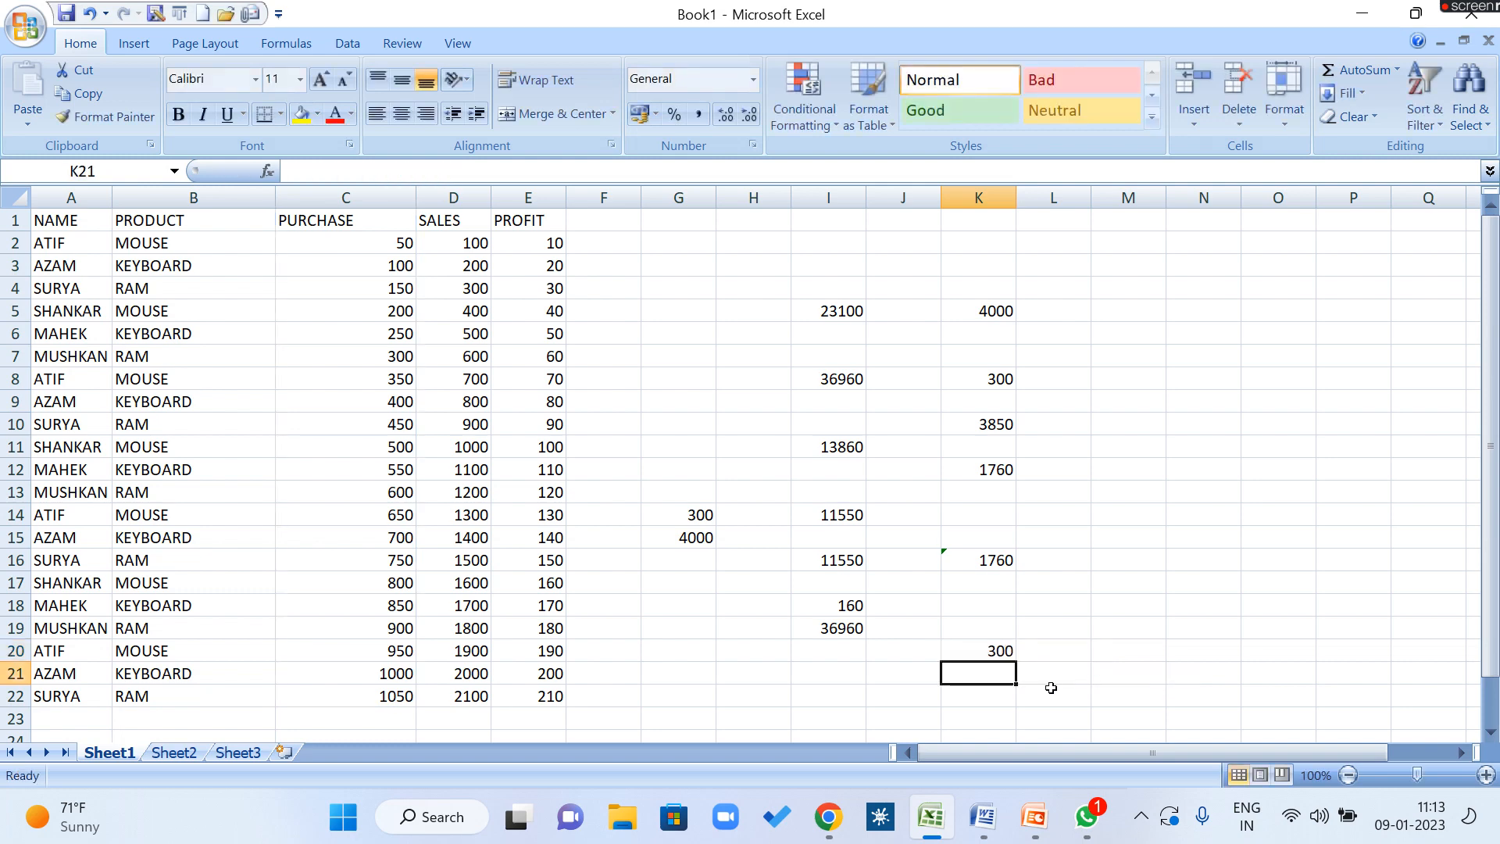
left_click_drag(396, 285, 400, 244)
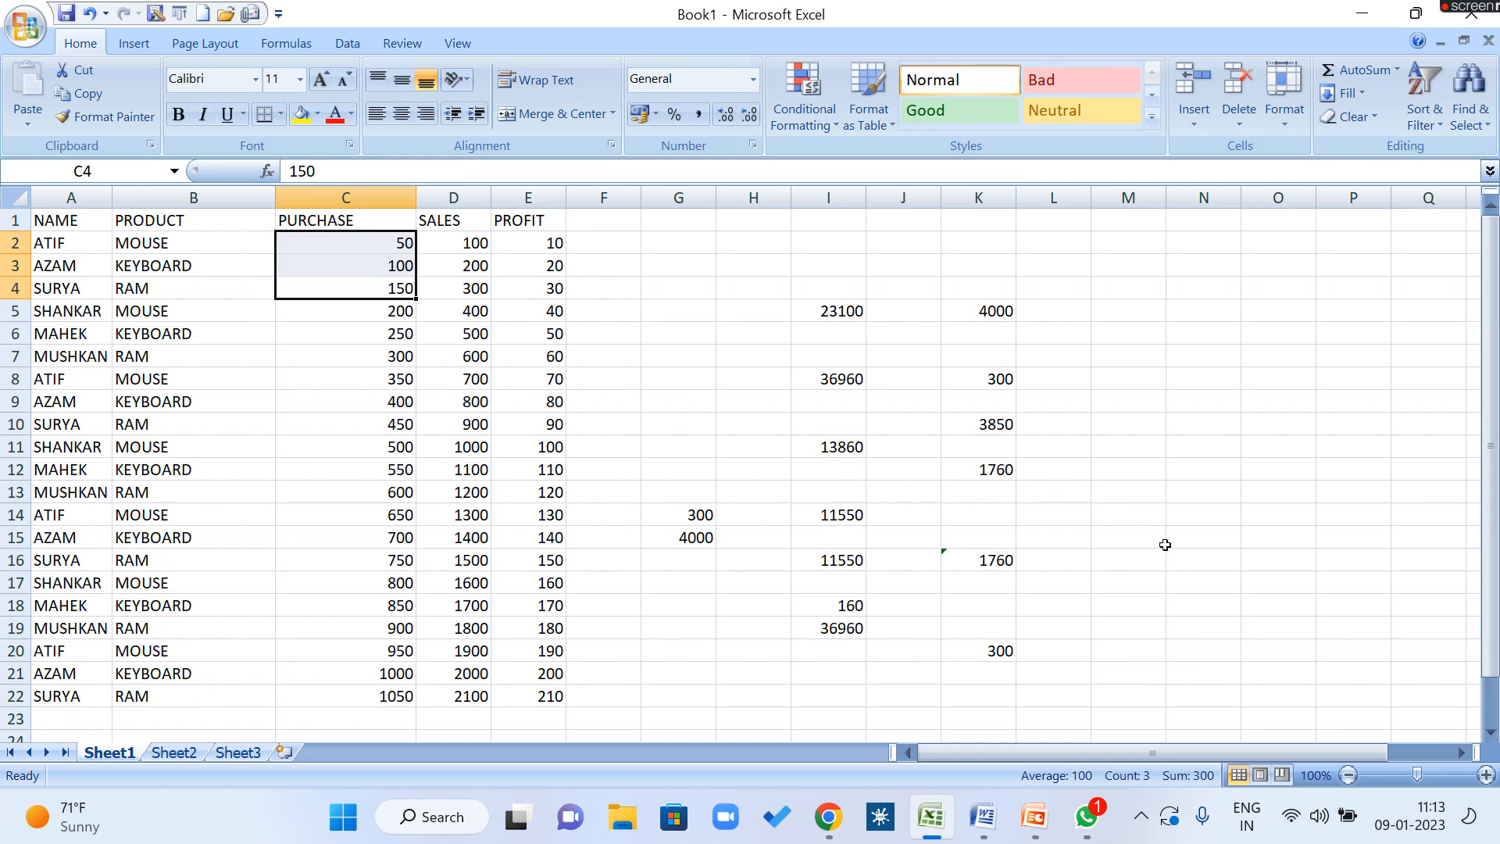
left_click(1153, 569)
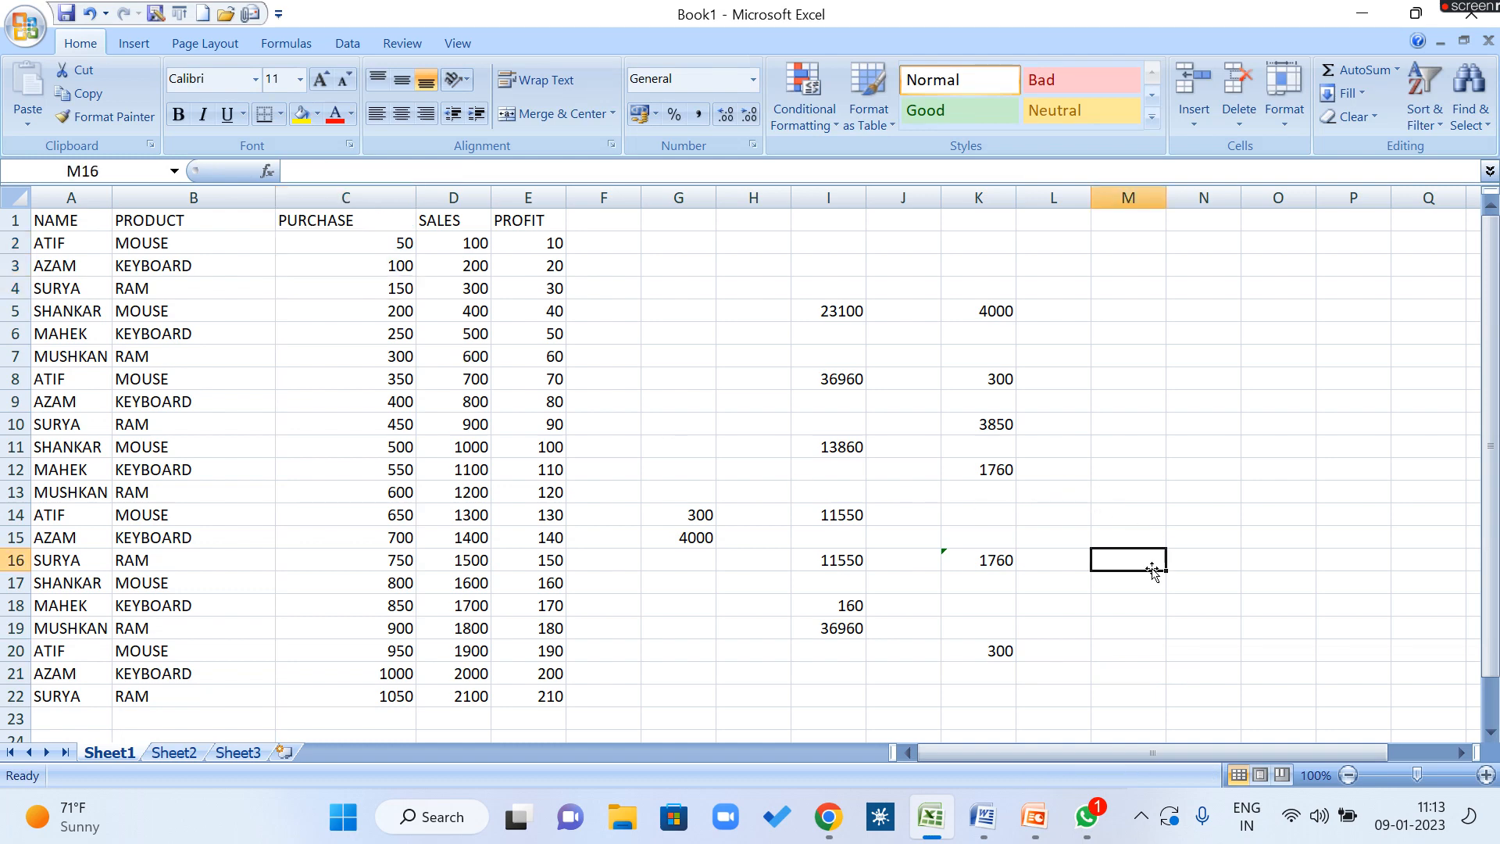
Step: Enter =SUMIF(E2:E22,">=200") in cell M16 and select profit cells E21:E22 to check the total
type("=SUMIF")
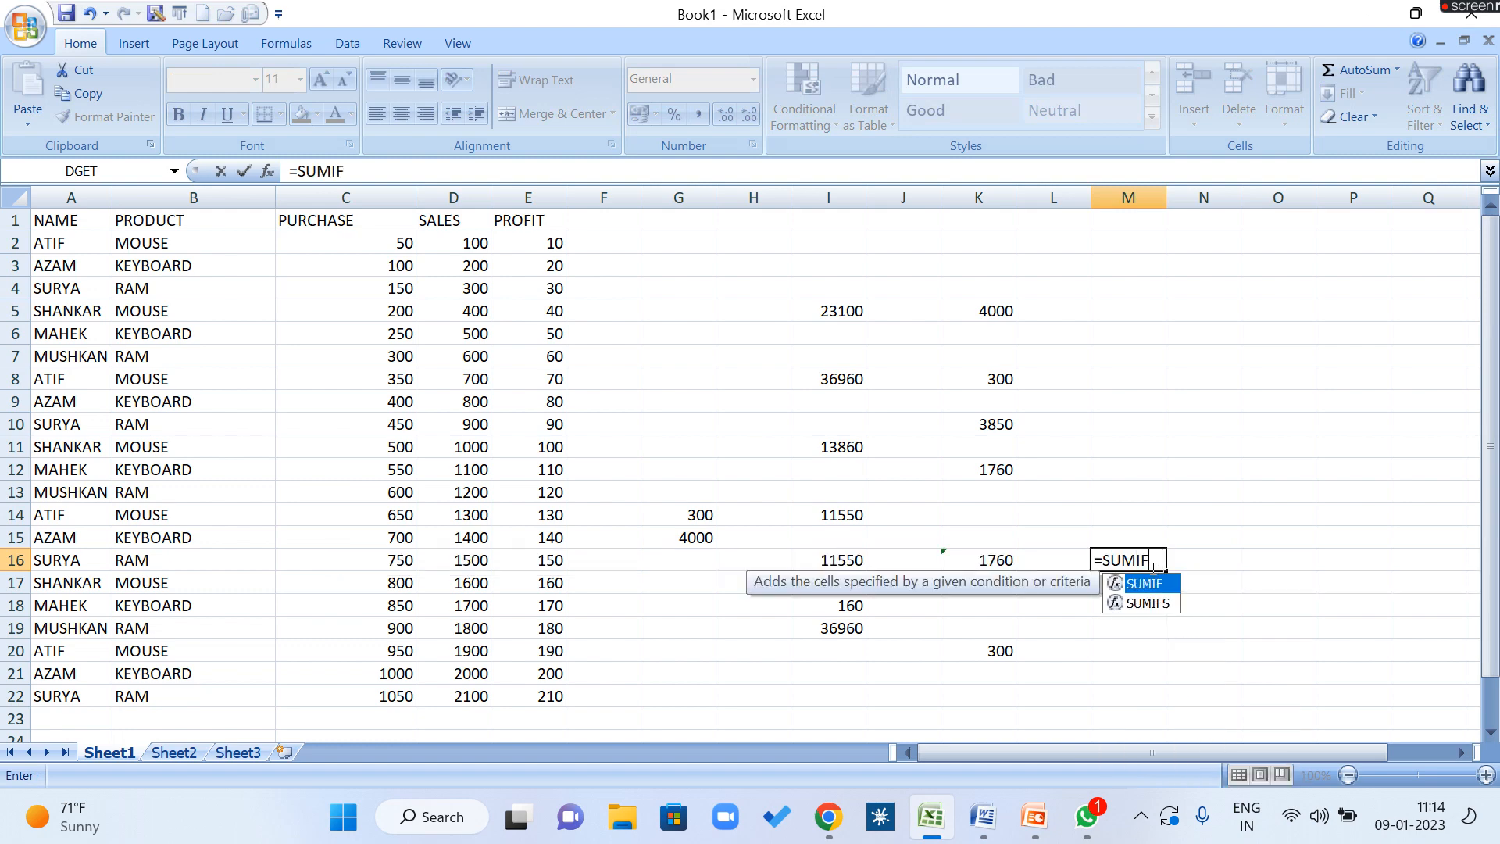
type("(")
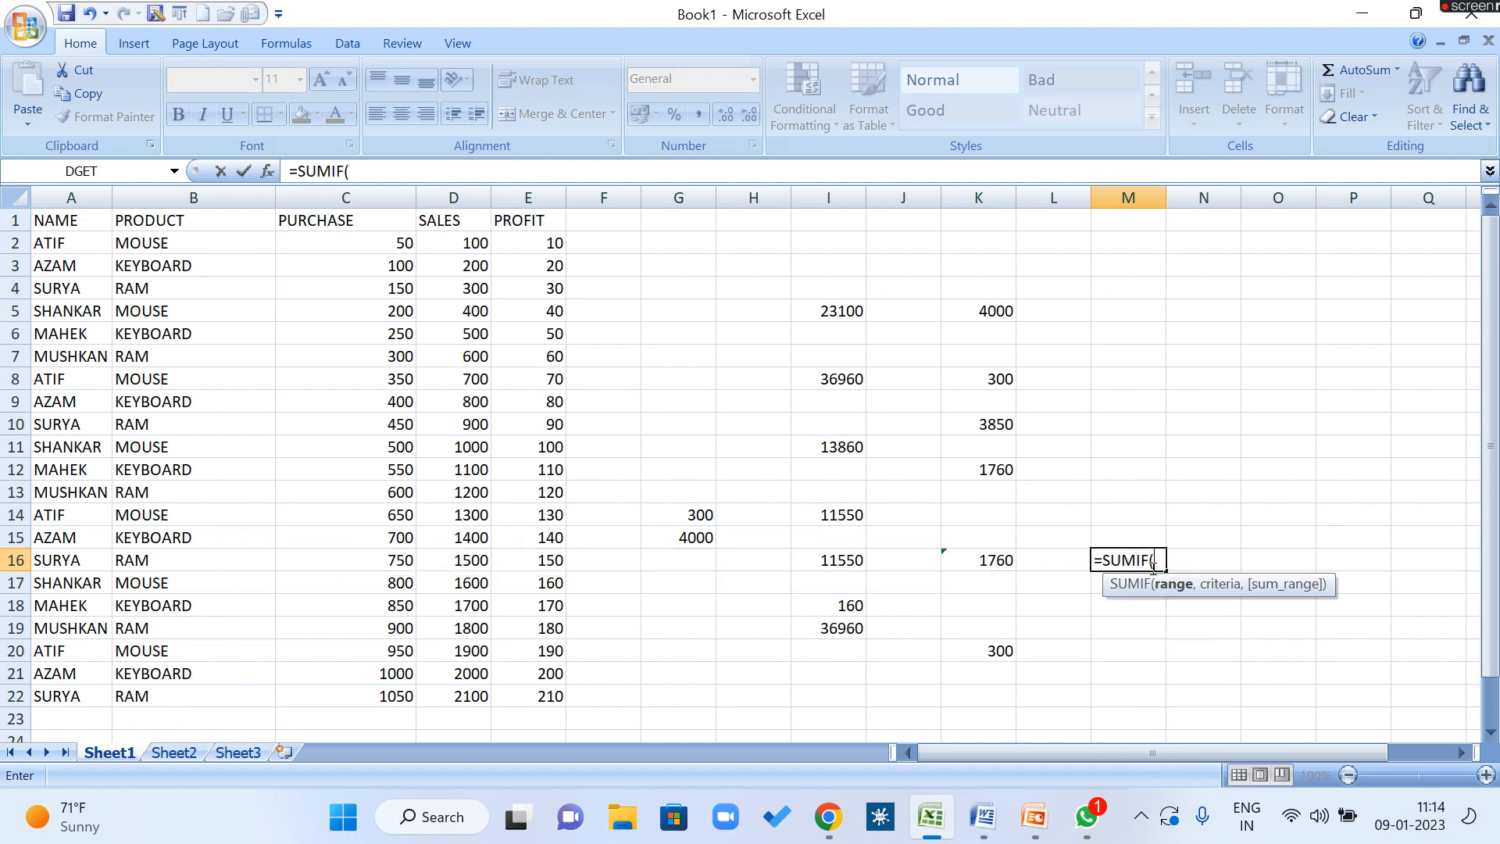
left_click(528, 246)
left_click_drag(528, 247, 557, 693)
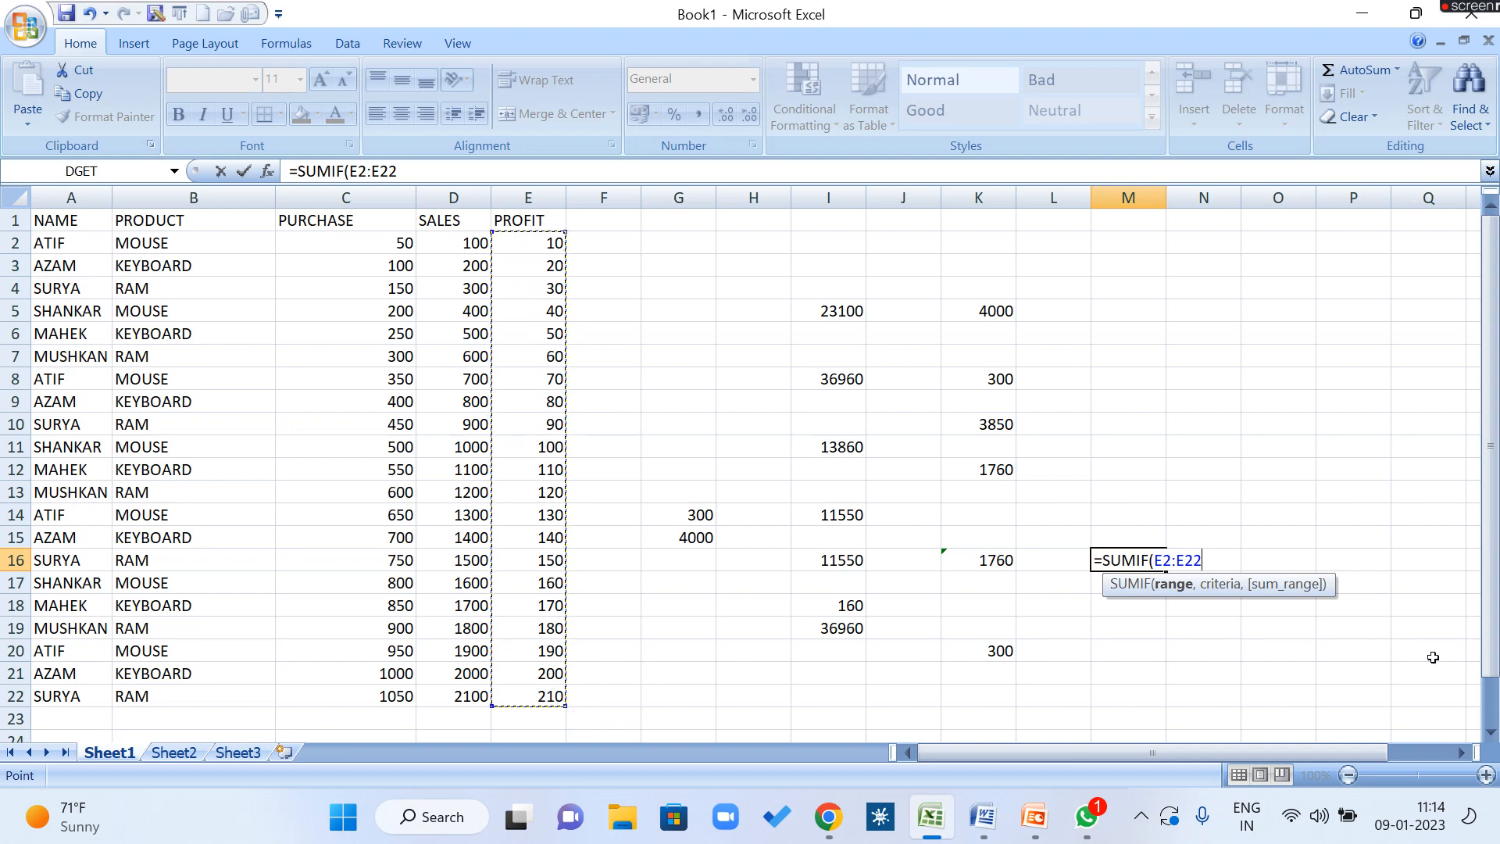
type(",")
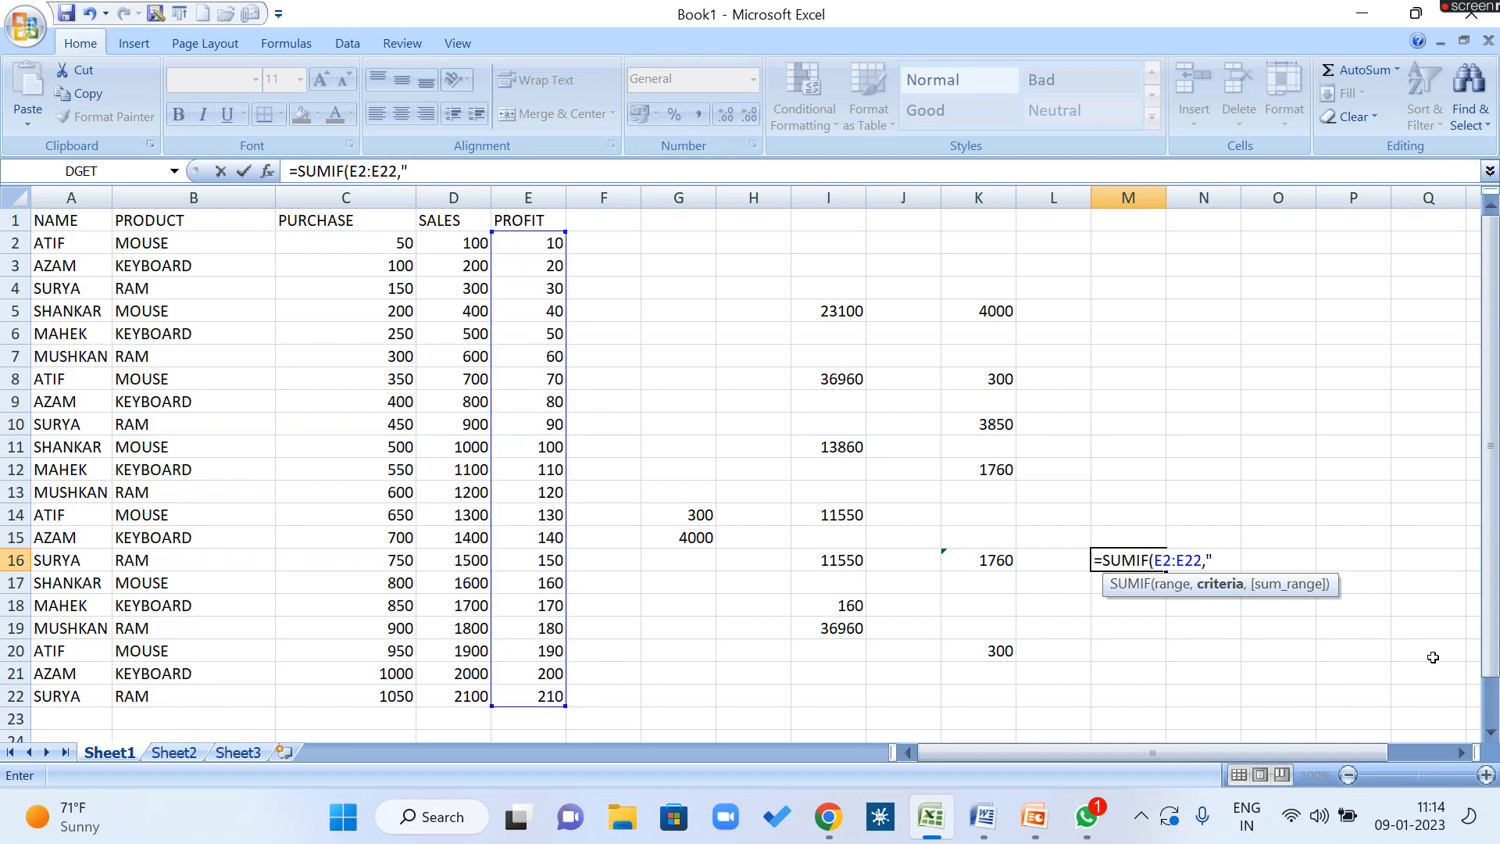
type("\">=200\")")
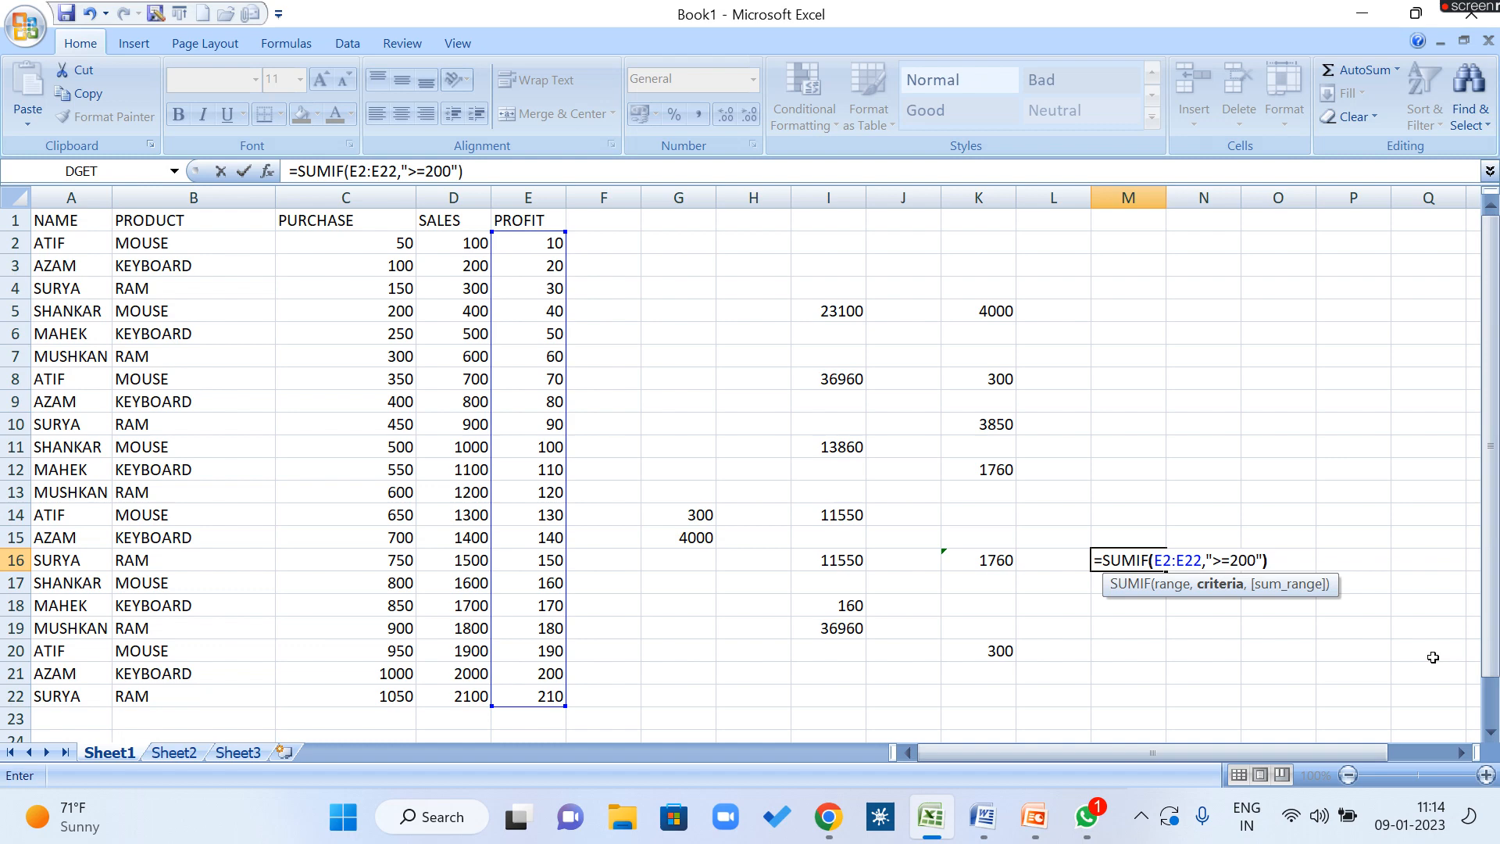
left_click(1216, 561)
left_click(1249, 563)
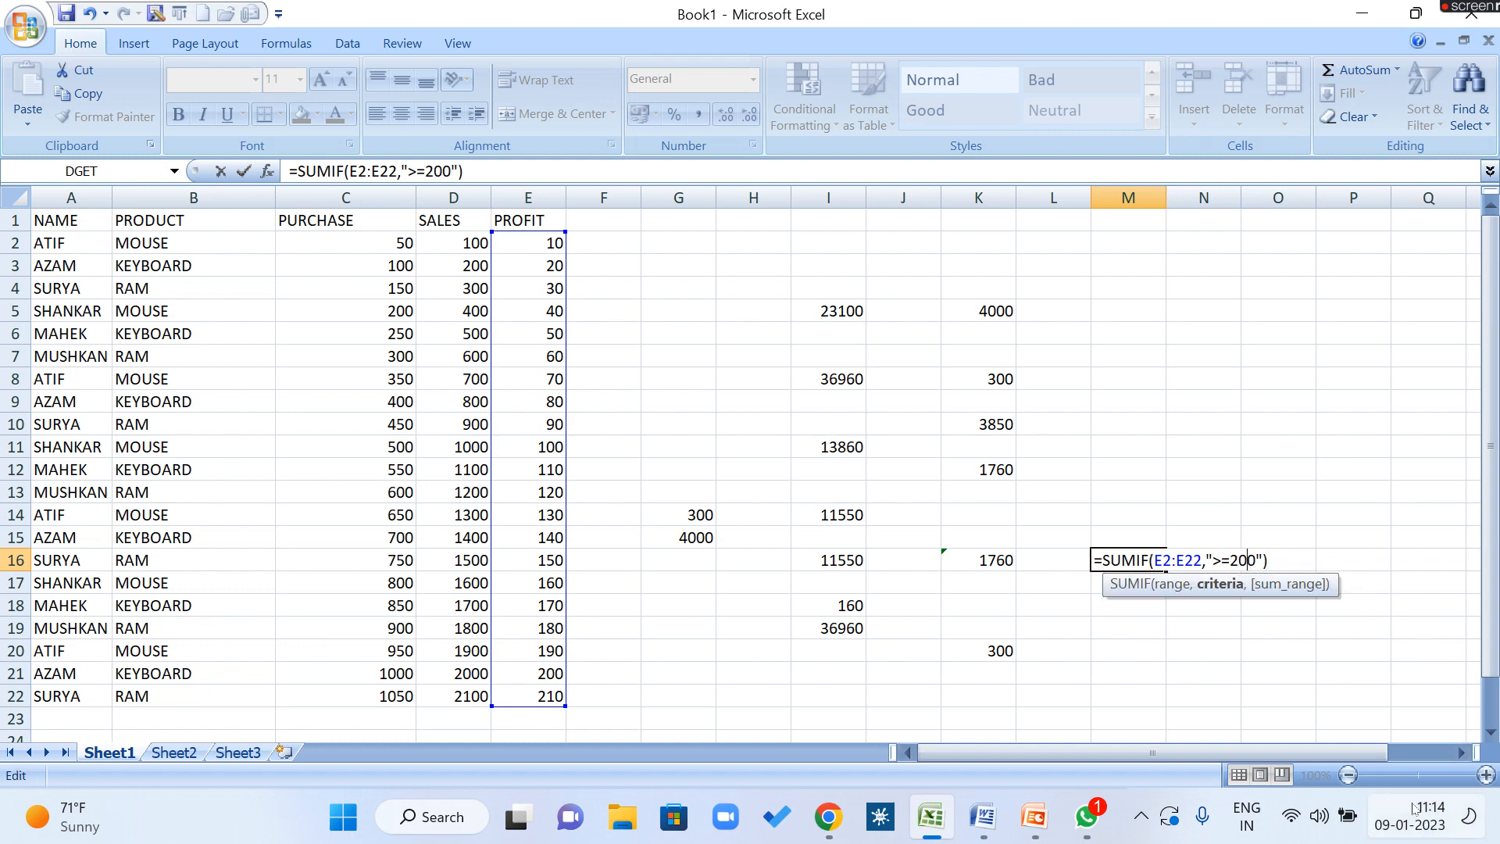
key("Return")
left_click(1142, 559)
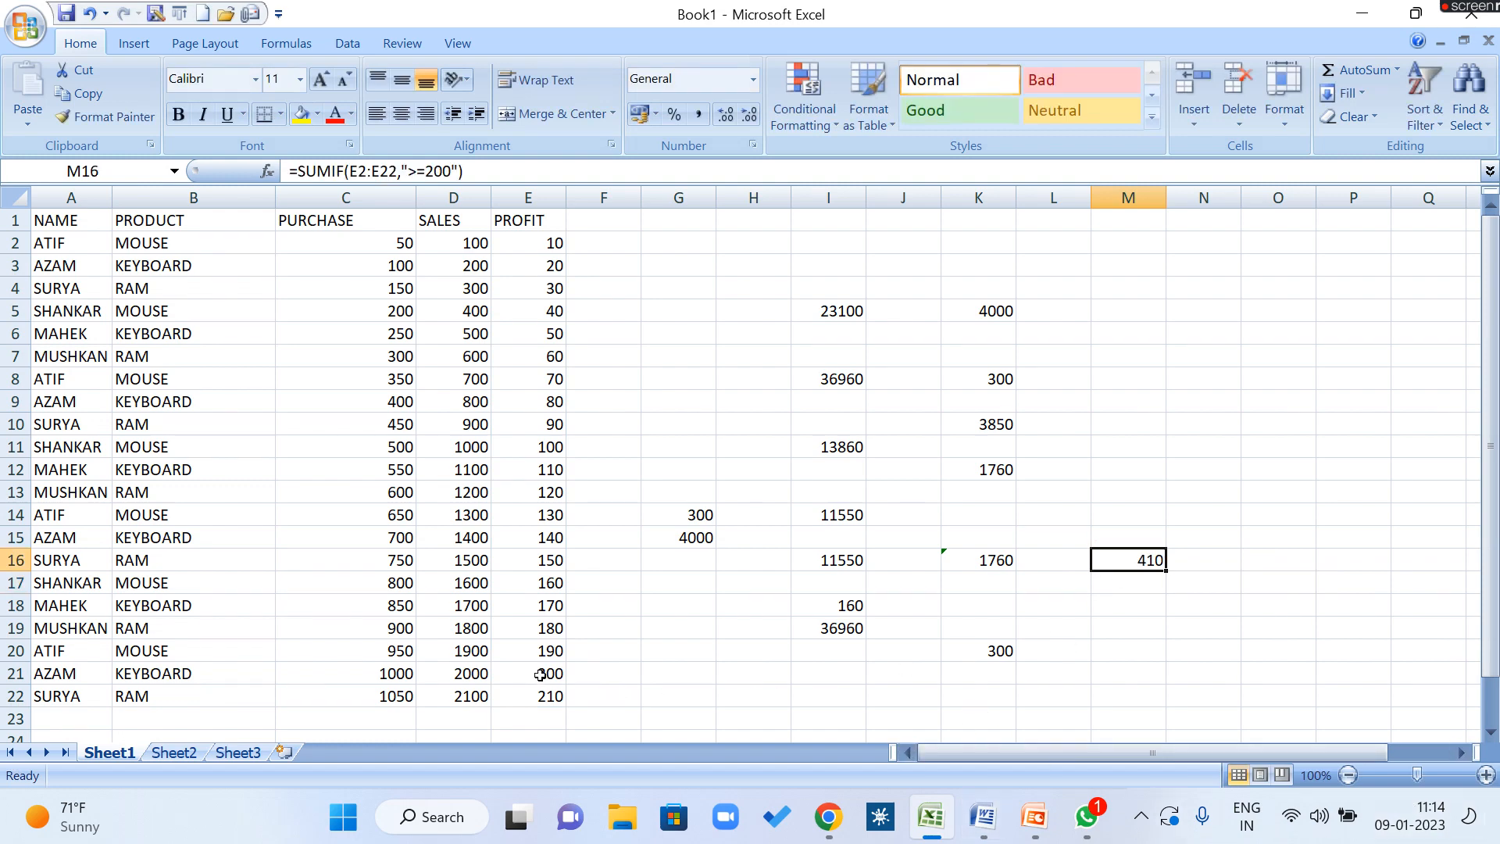
left_click_drag(539, 674, 538, 699)
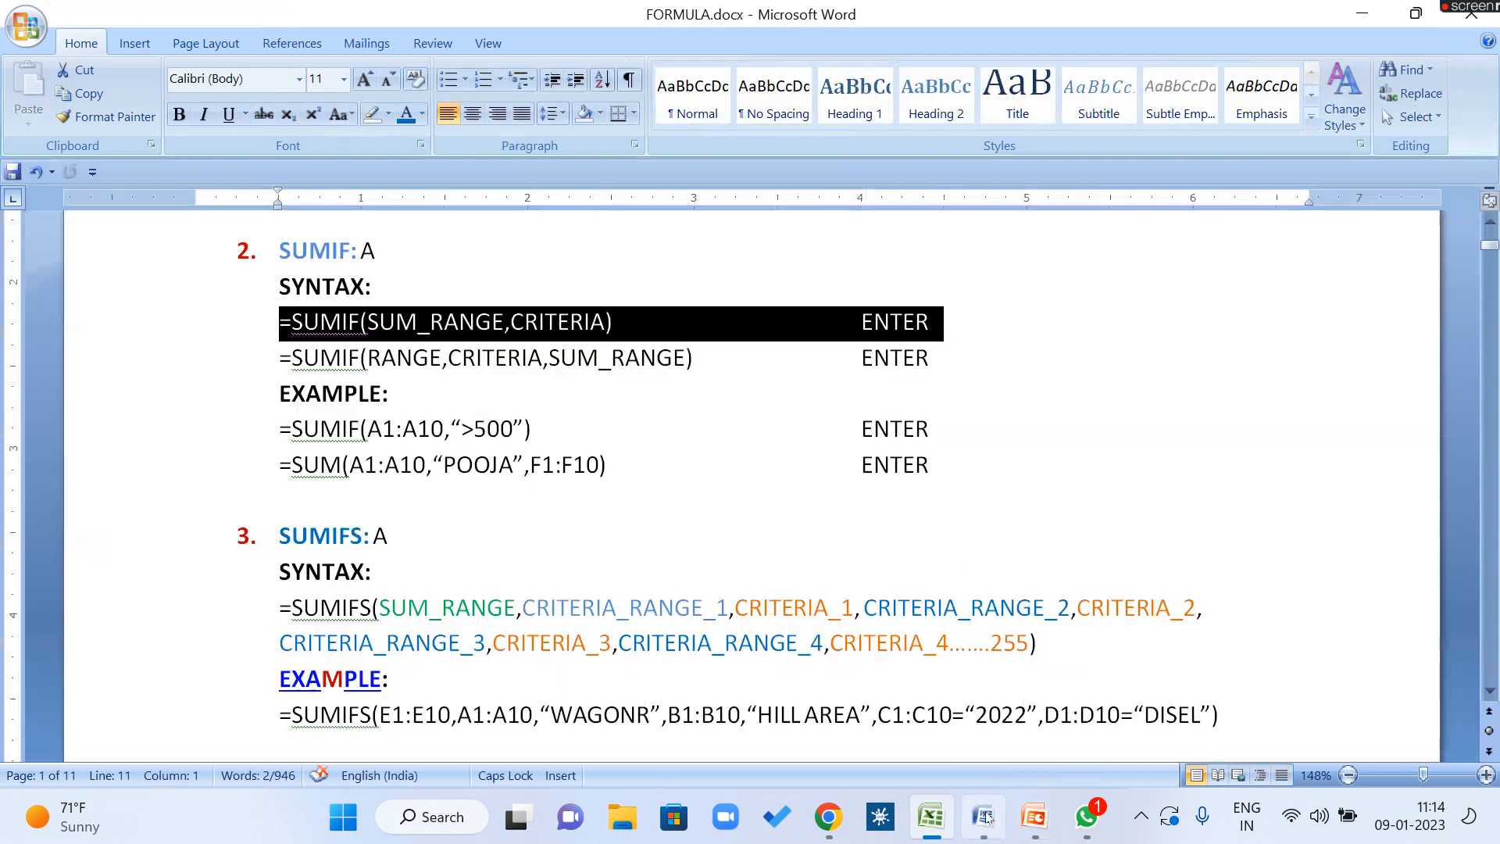
Step: Switch to FORMULA.docx in Word and review the SUMIF syntax and examples, followed by the SUMIFS section
left_click(983, 816)
left_click(395, 393)
left_click_drag(281, 322, 994, 467)
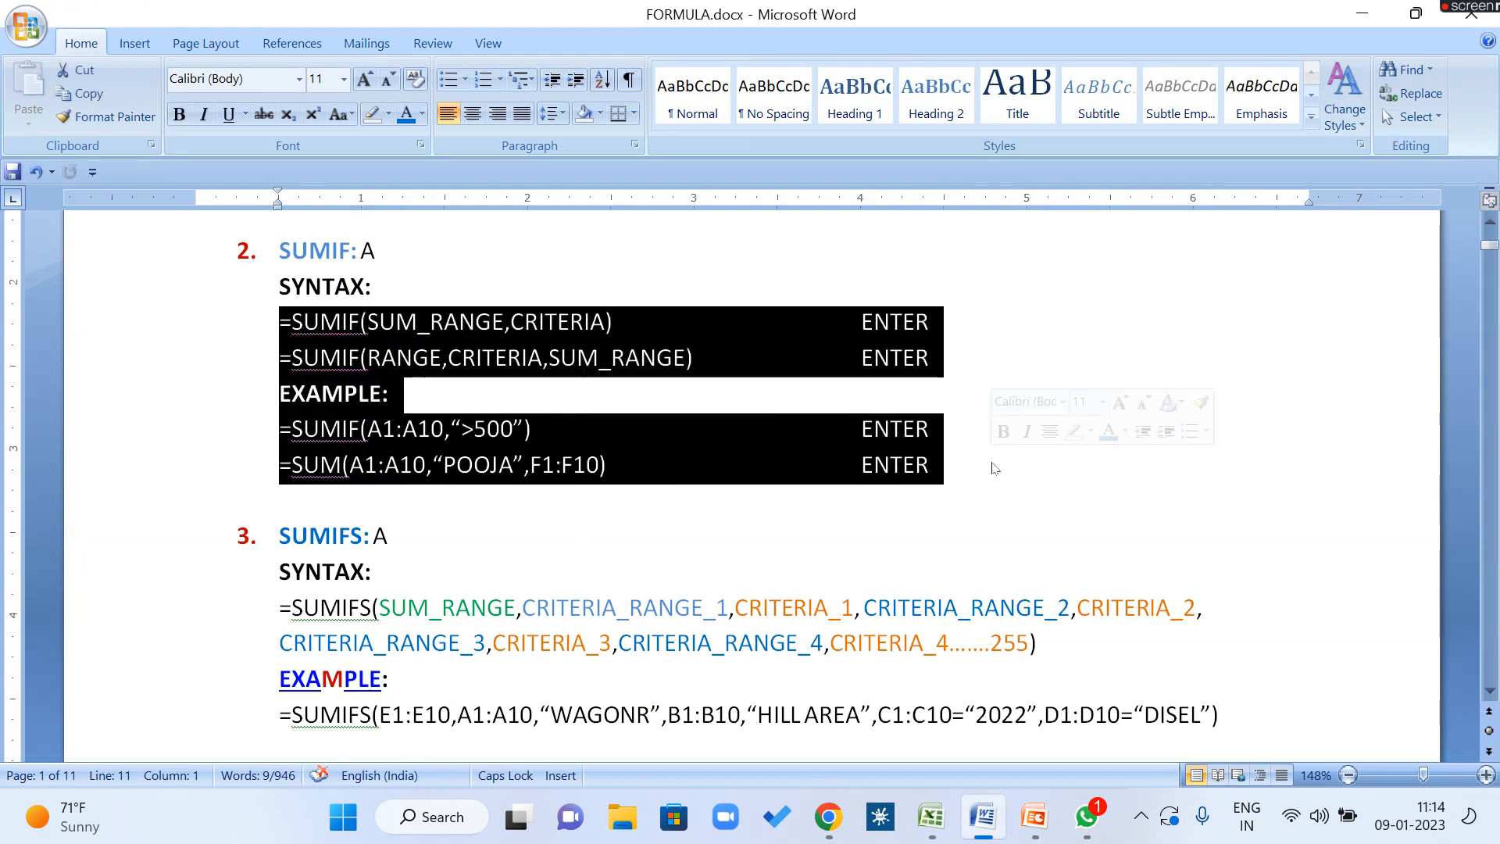
scroll(424, 419, "down", 3)
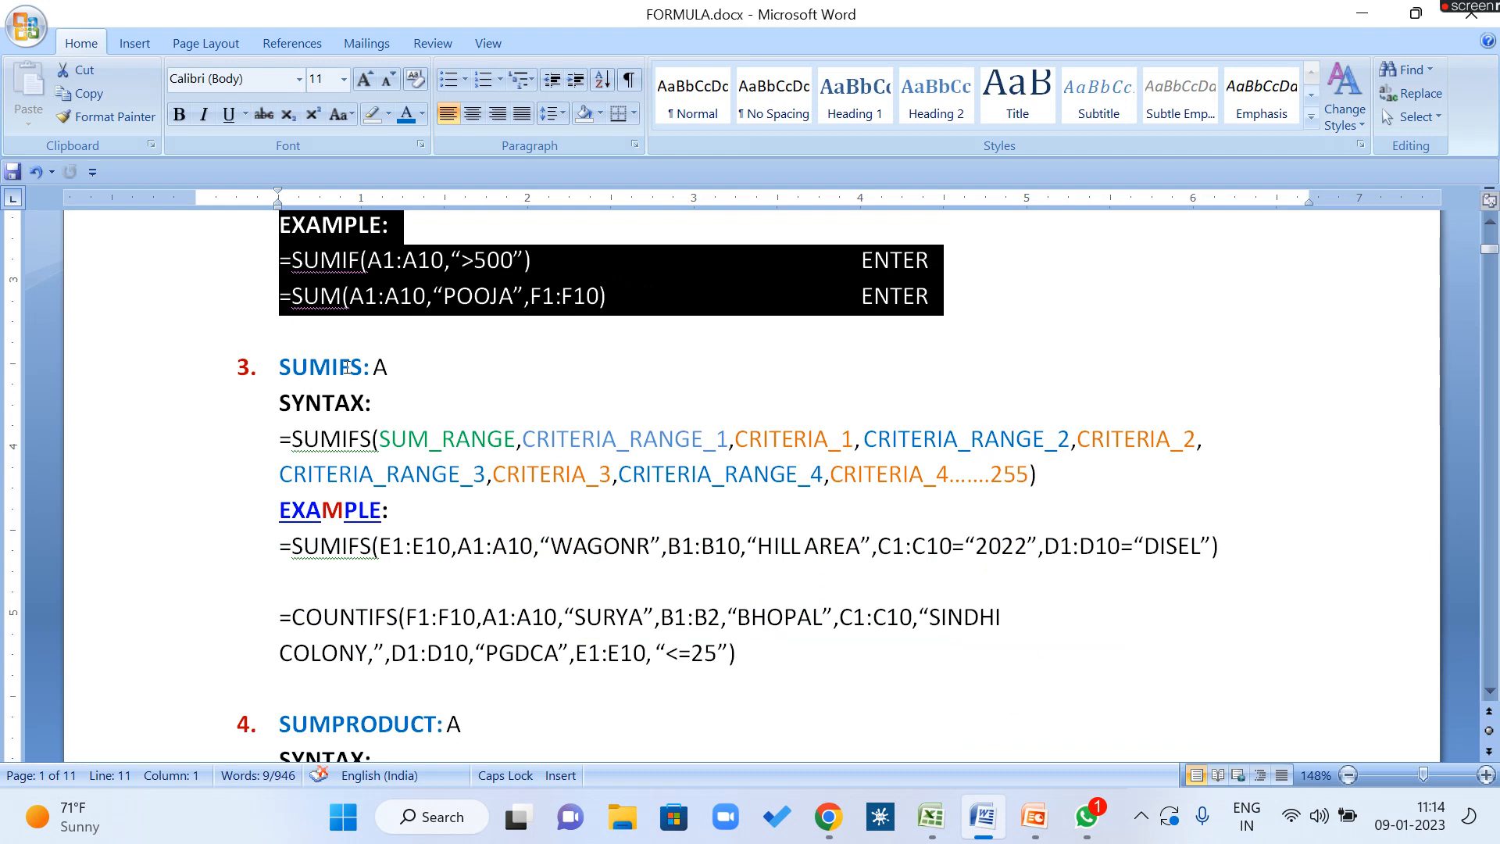
left_click_drag(281, 367, 1249, 562)
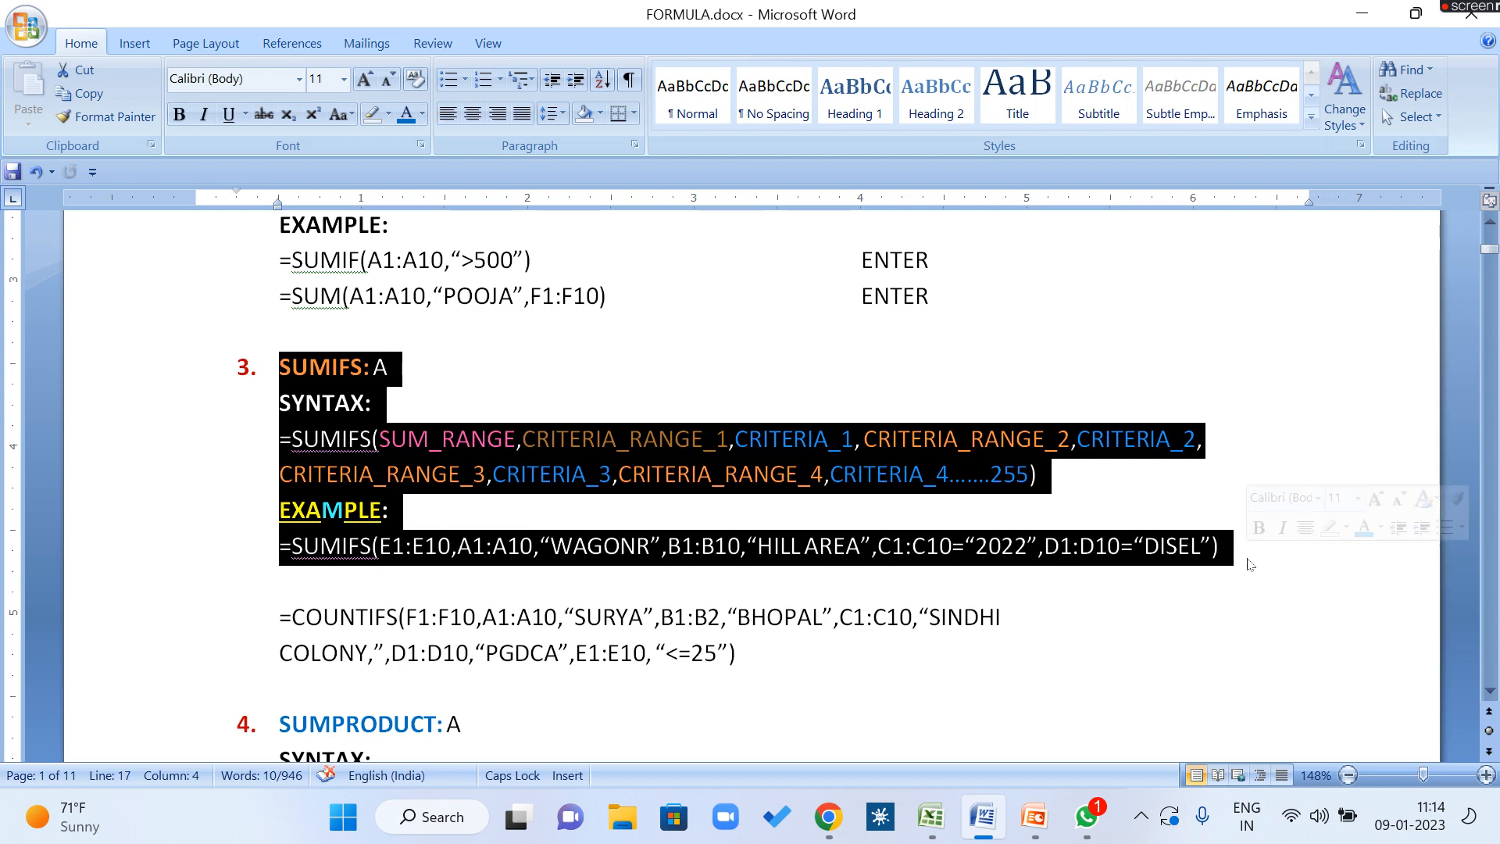
left_click(492, 509)
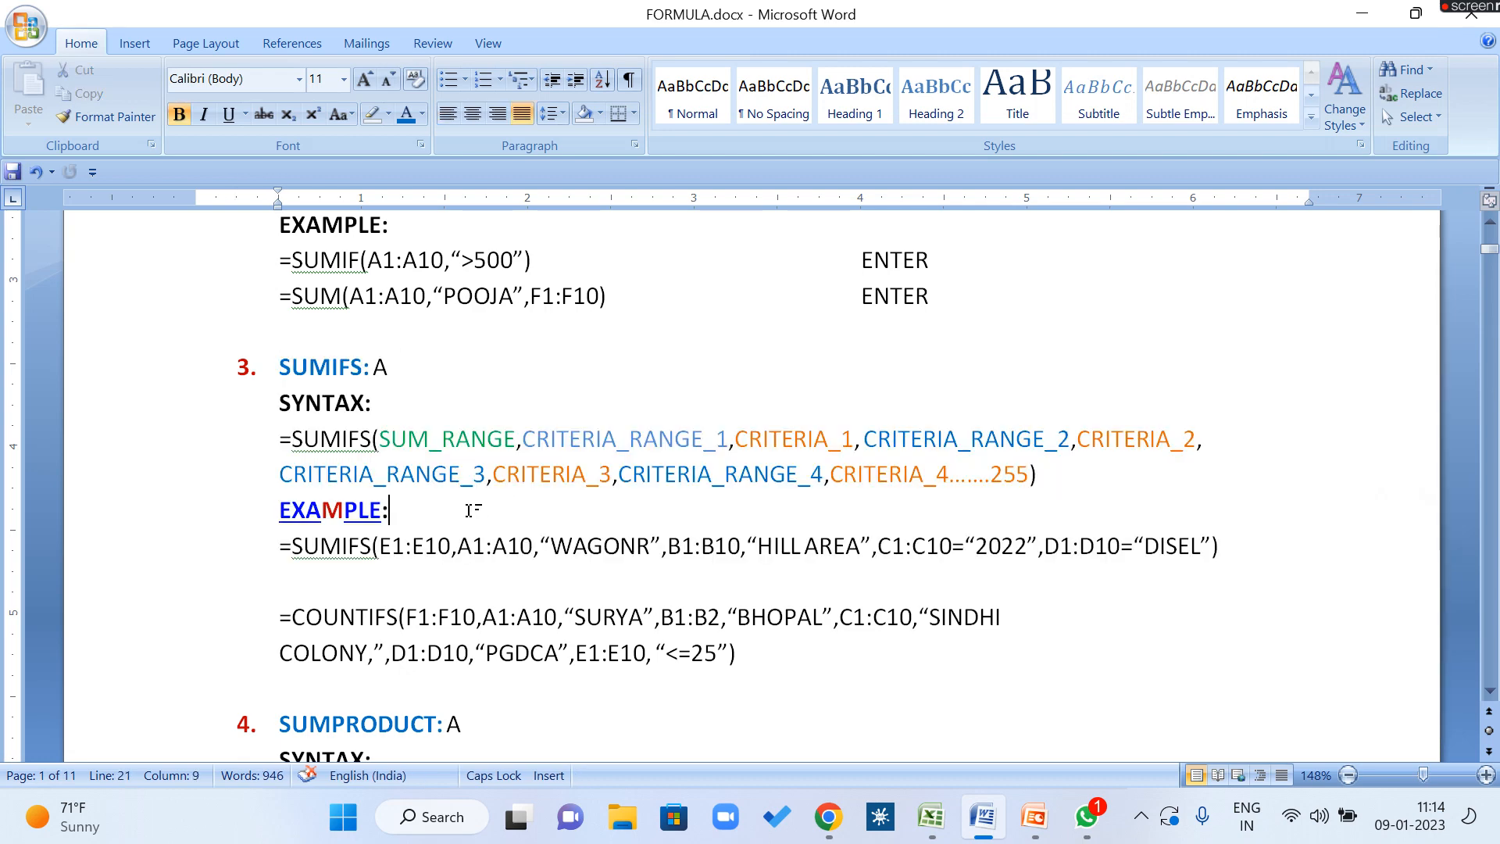
Step: Open the COUNTIFS AND SUMIFS.xlsx workbook linked from the SUMIFS EXAMPLE heading and examine each field of the student record in row 2
left_click(292, 511, "ctrl")
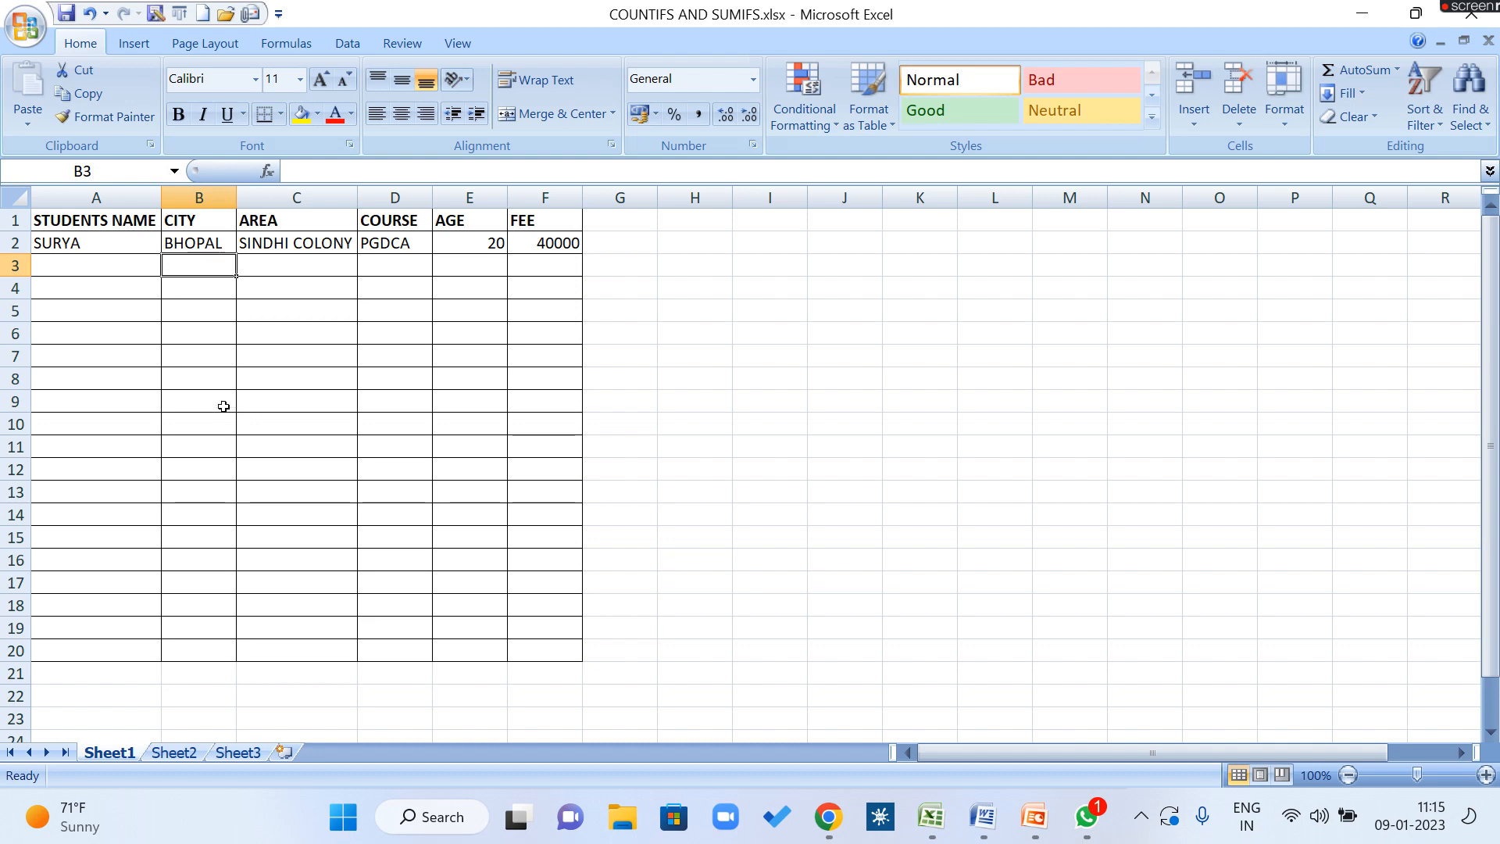
left_click(94, 241)
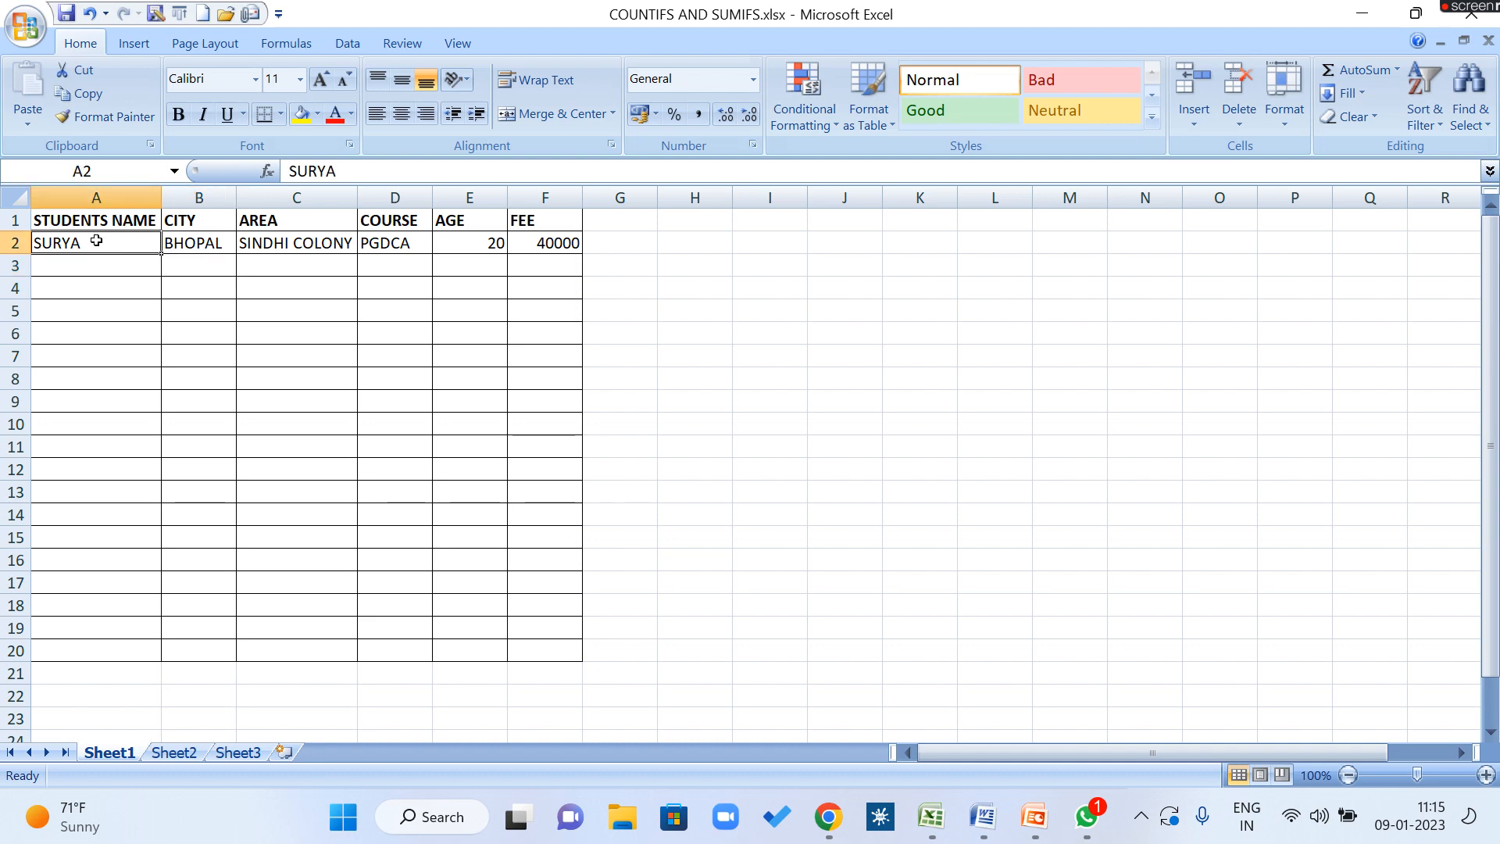
left_click(209, 246)
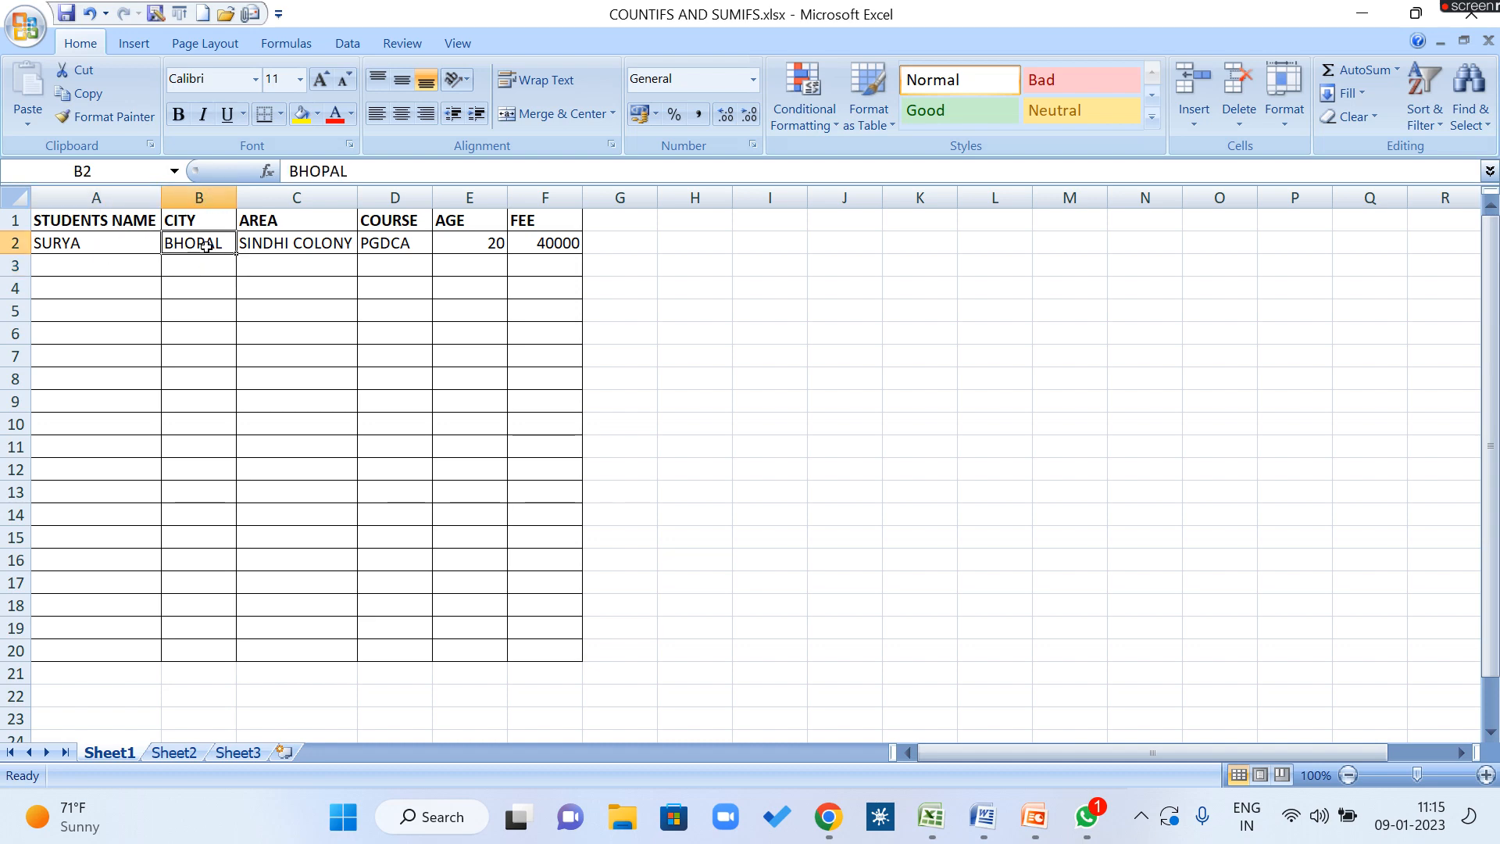
left_click(307, 255)
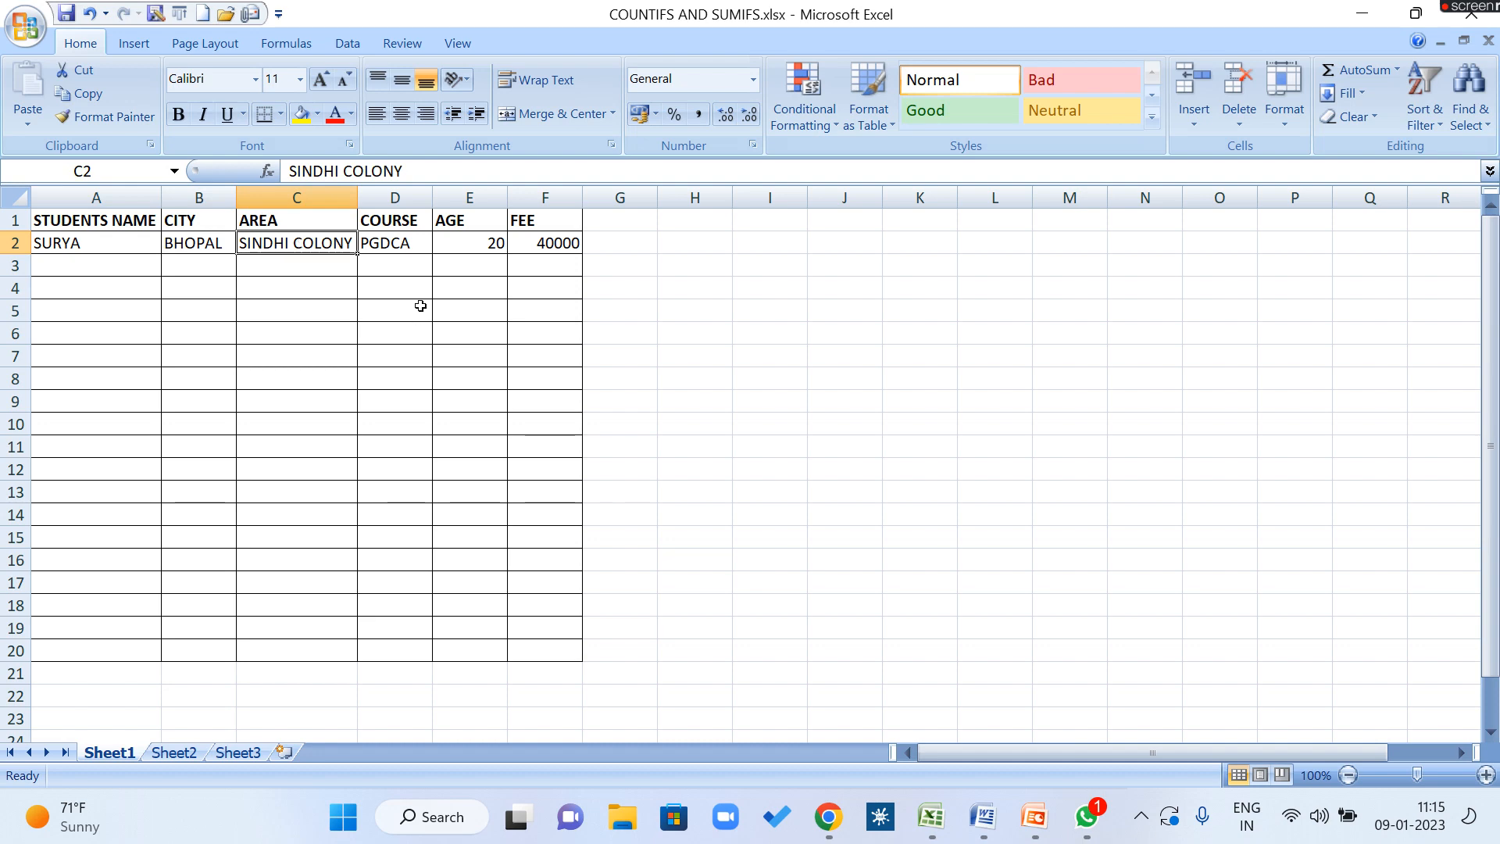
left_click(410, 242)
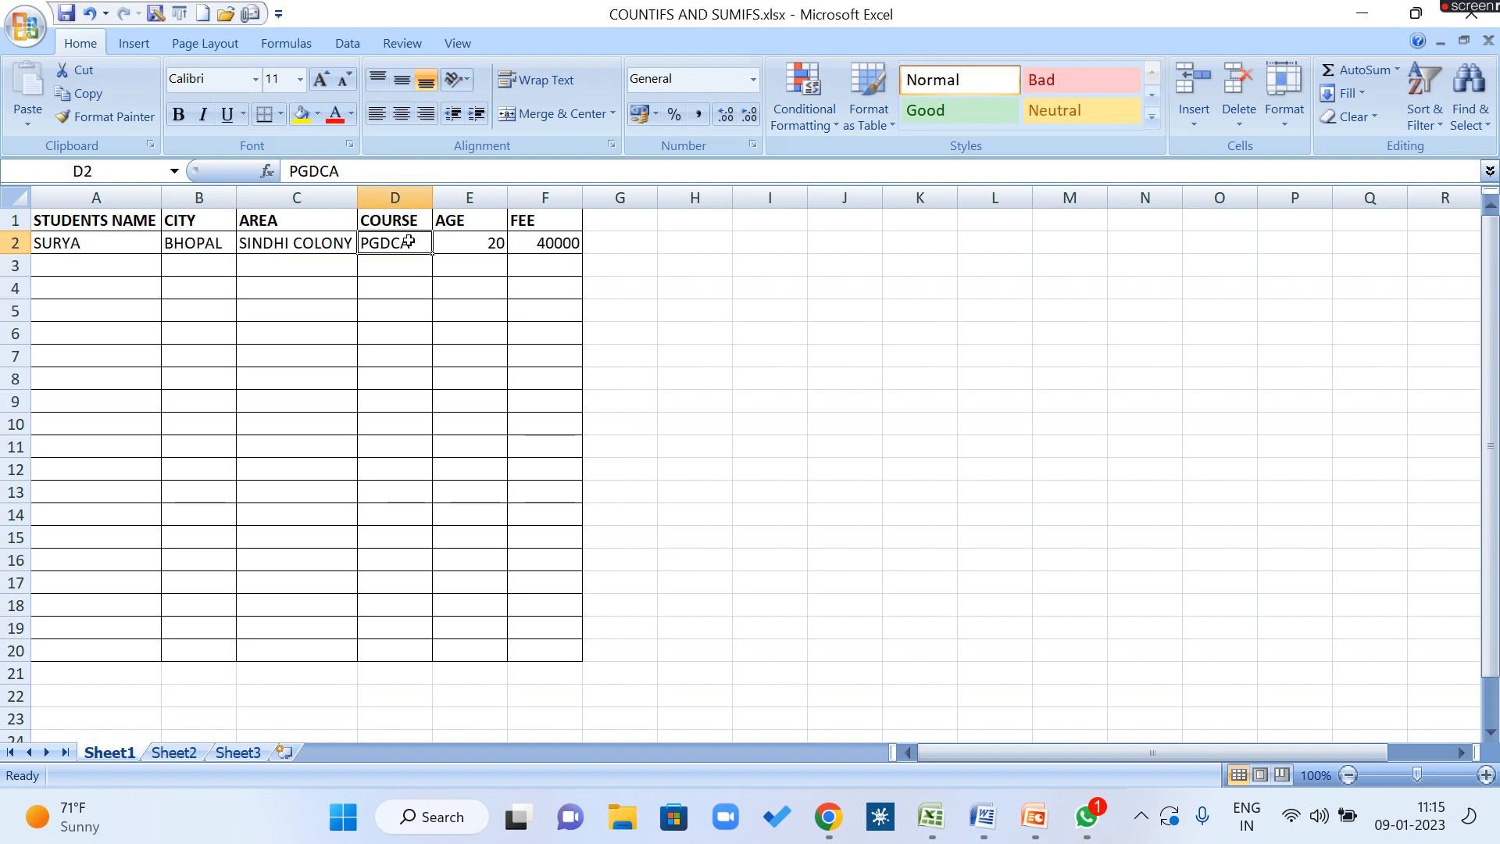
left_click(488, 244)
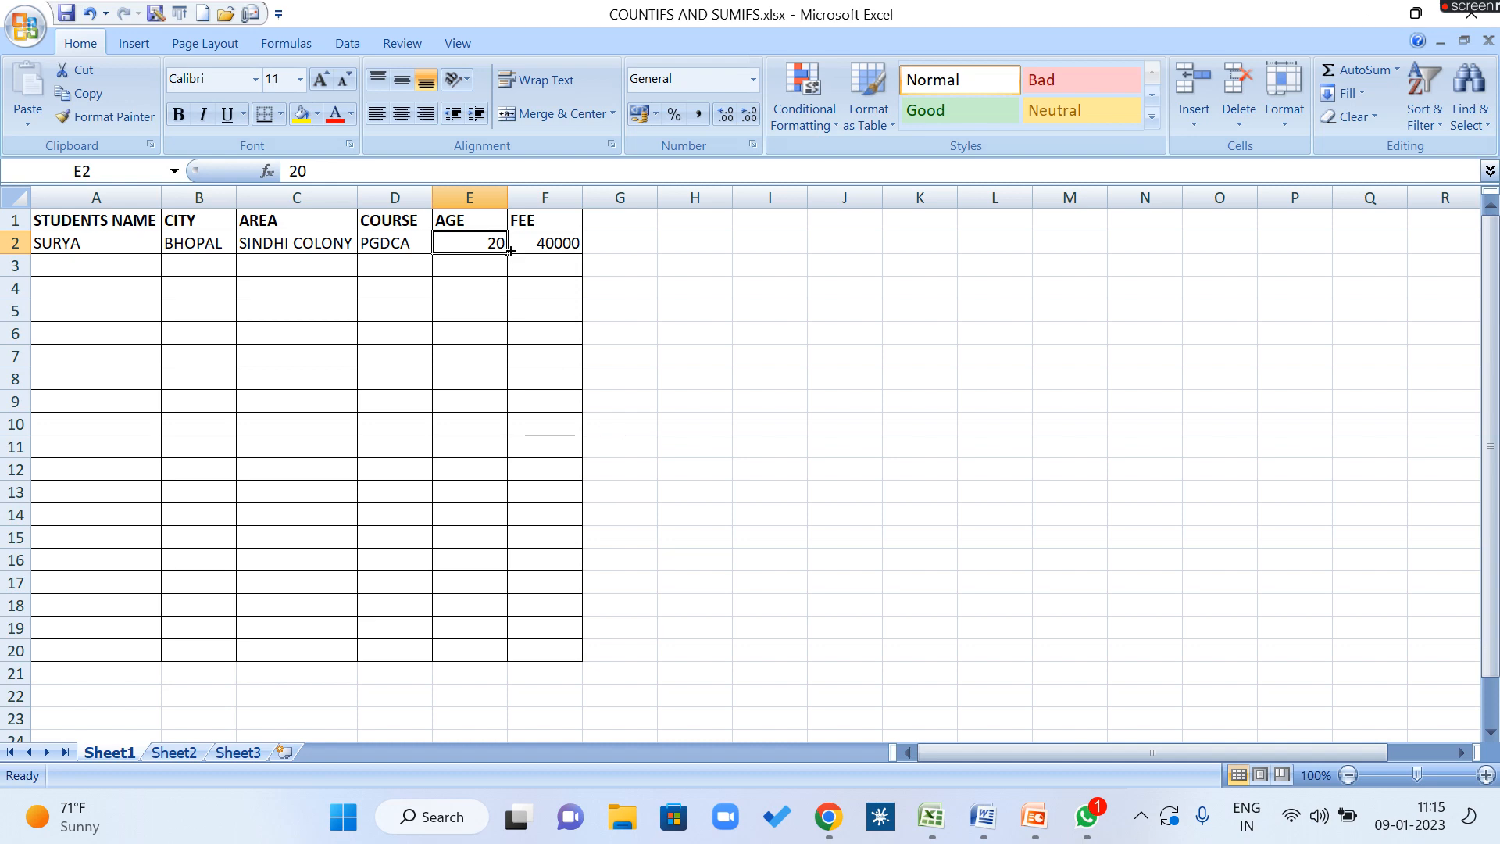
left_click(559, 245)
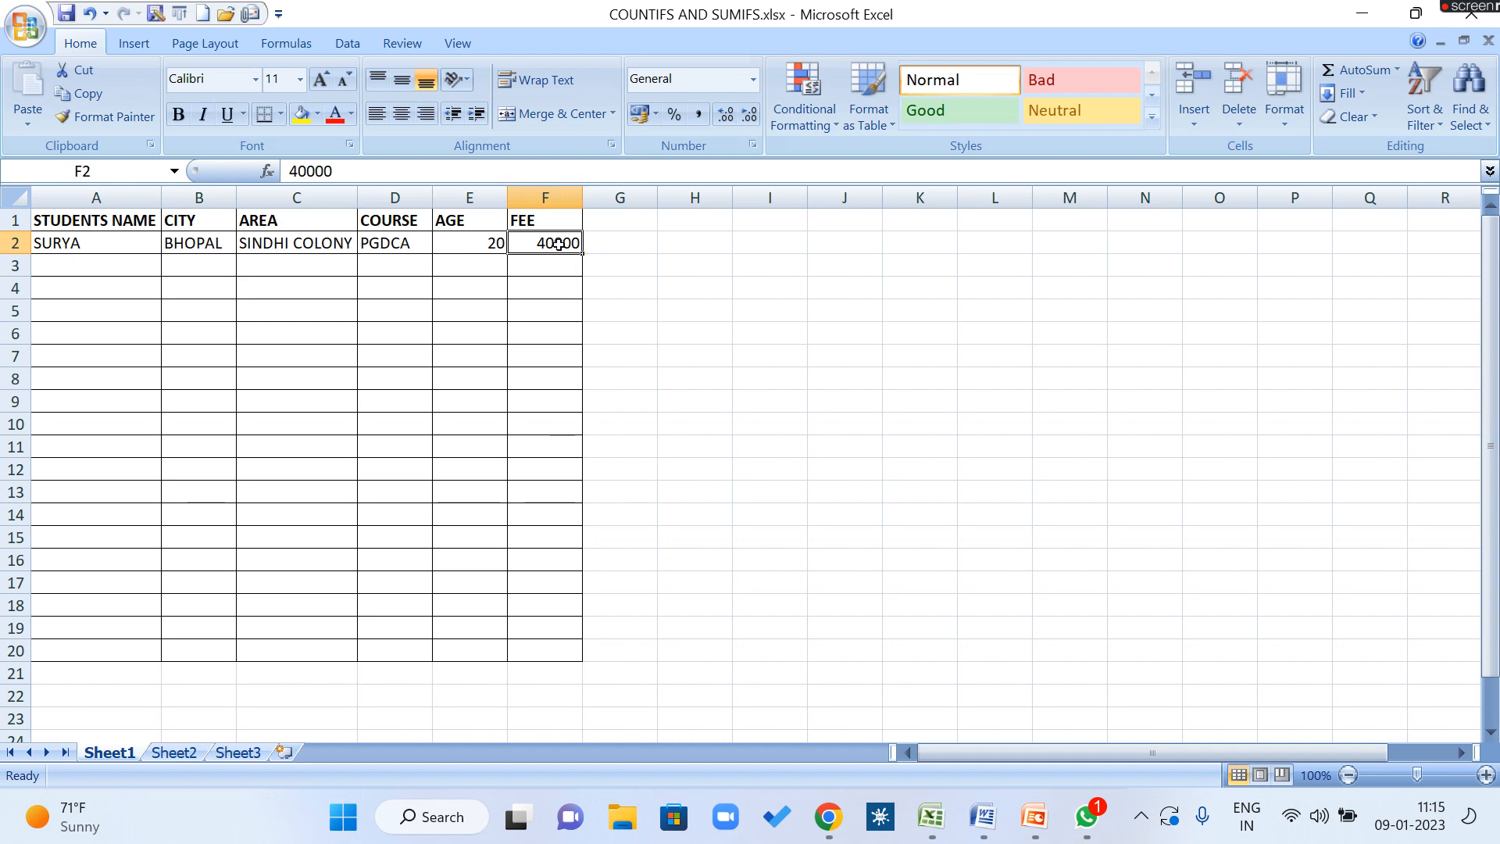
left_click(696, 264)
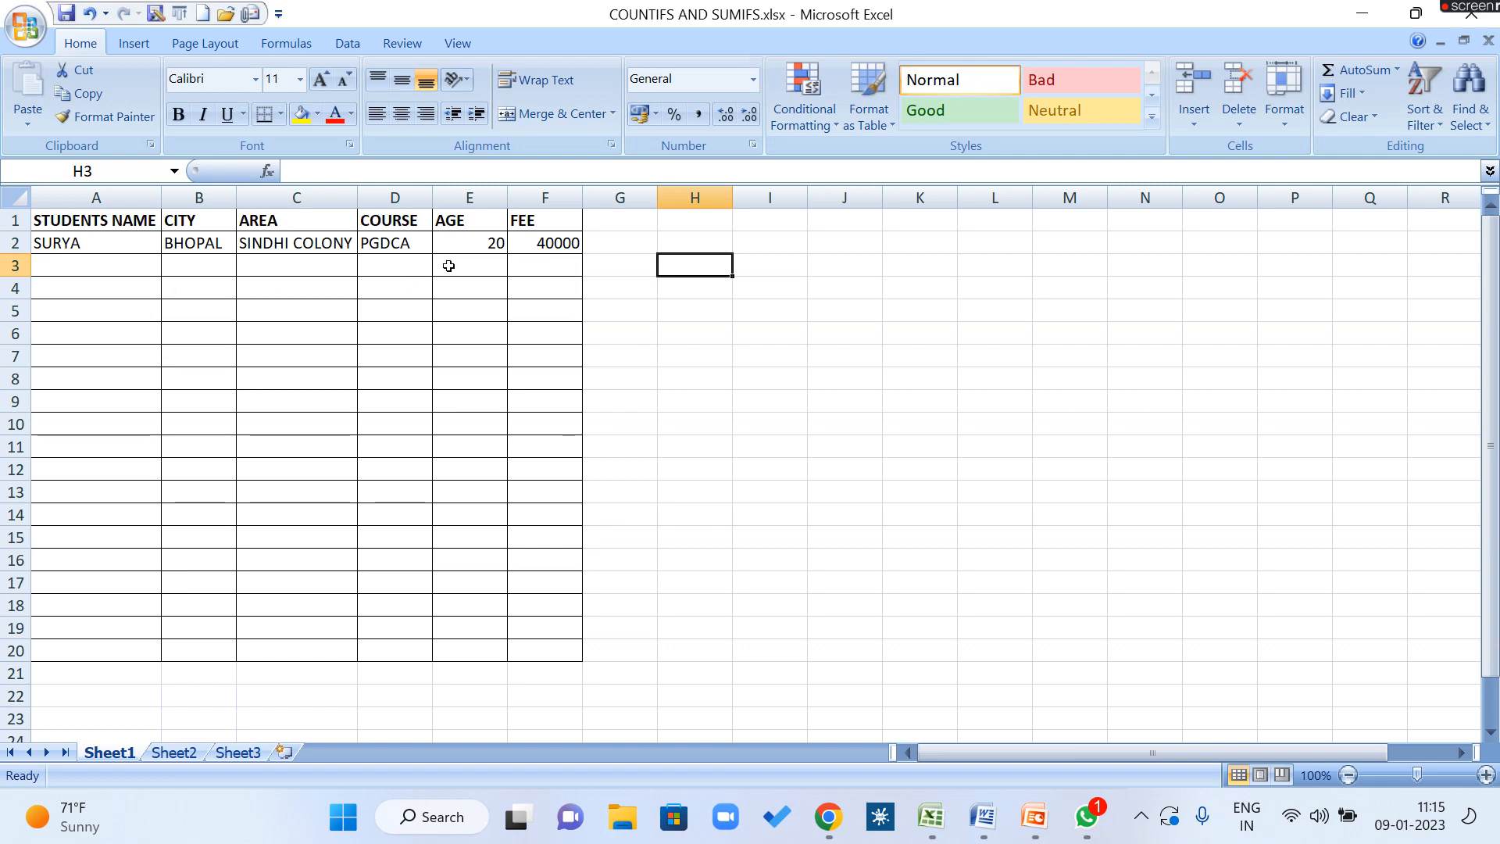
left_click(567, 248)
left_click(92, 248)
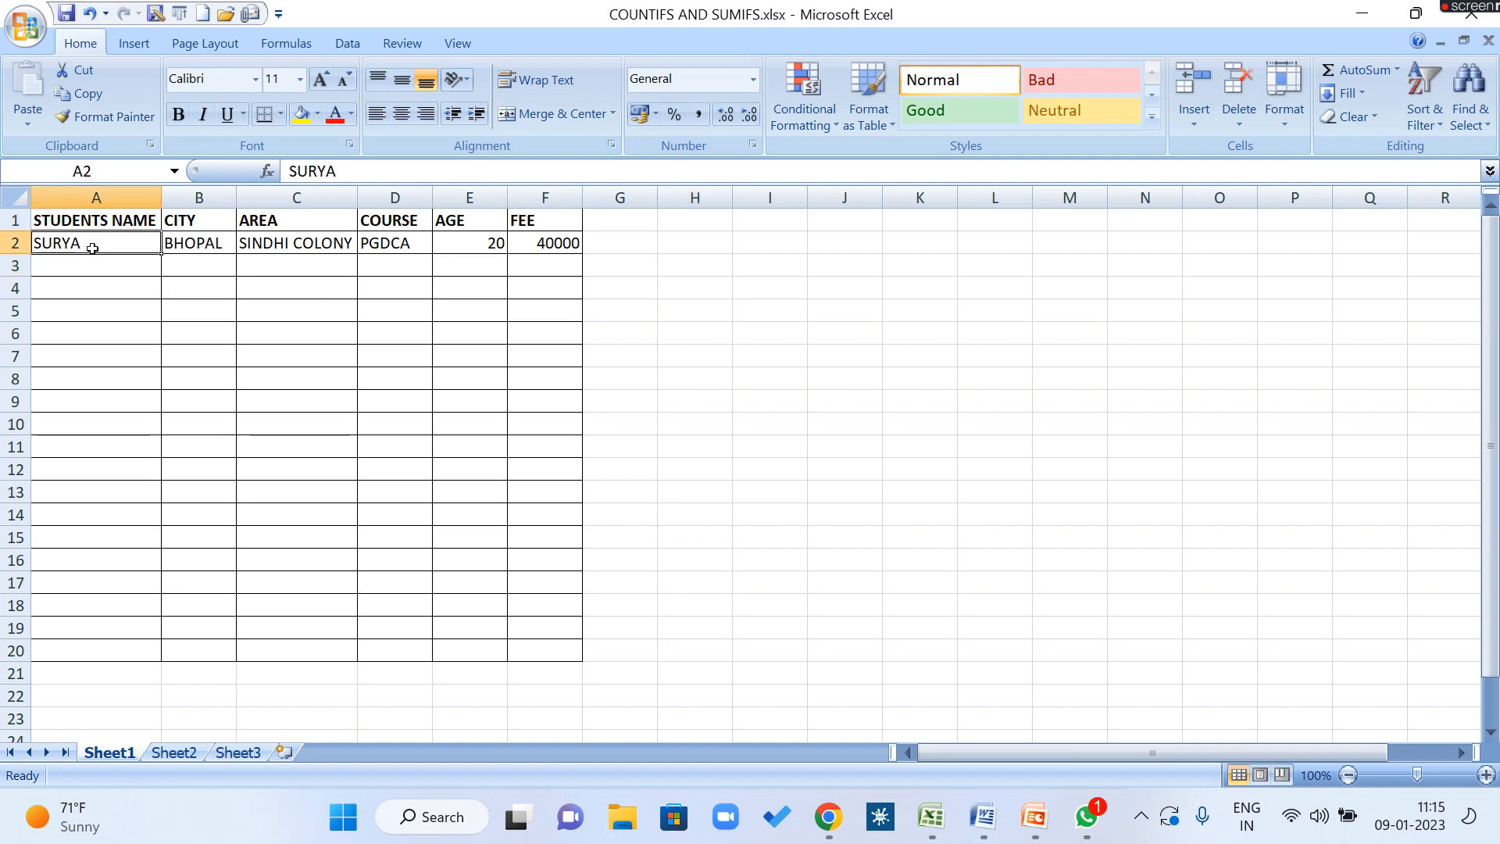
left_click(193, 252)
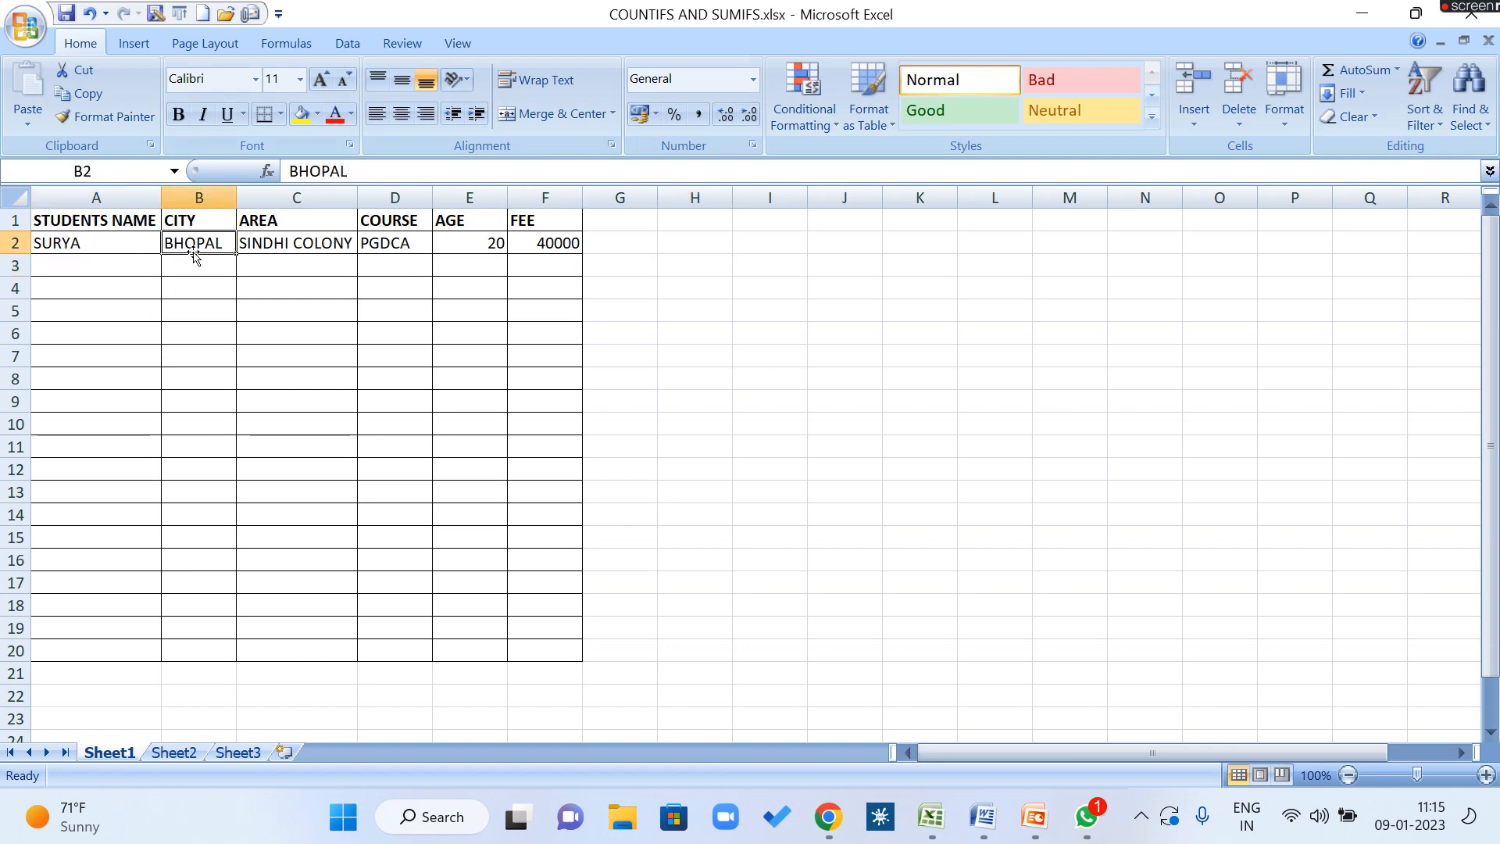
left_click(305, 245)
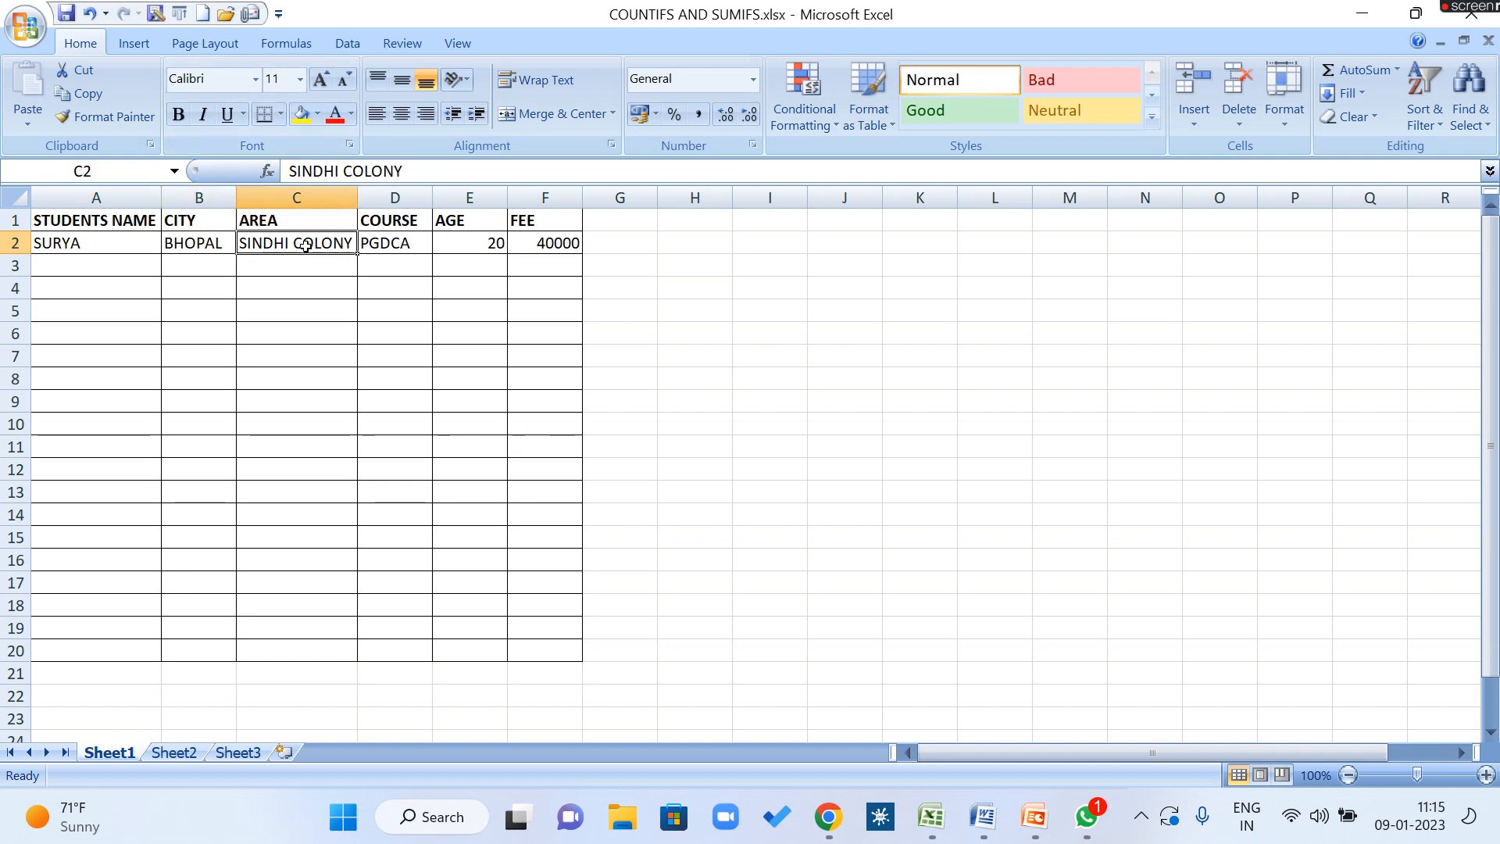
left_click(393, 247)
left_click(494, 245)
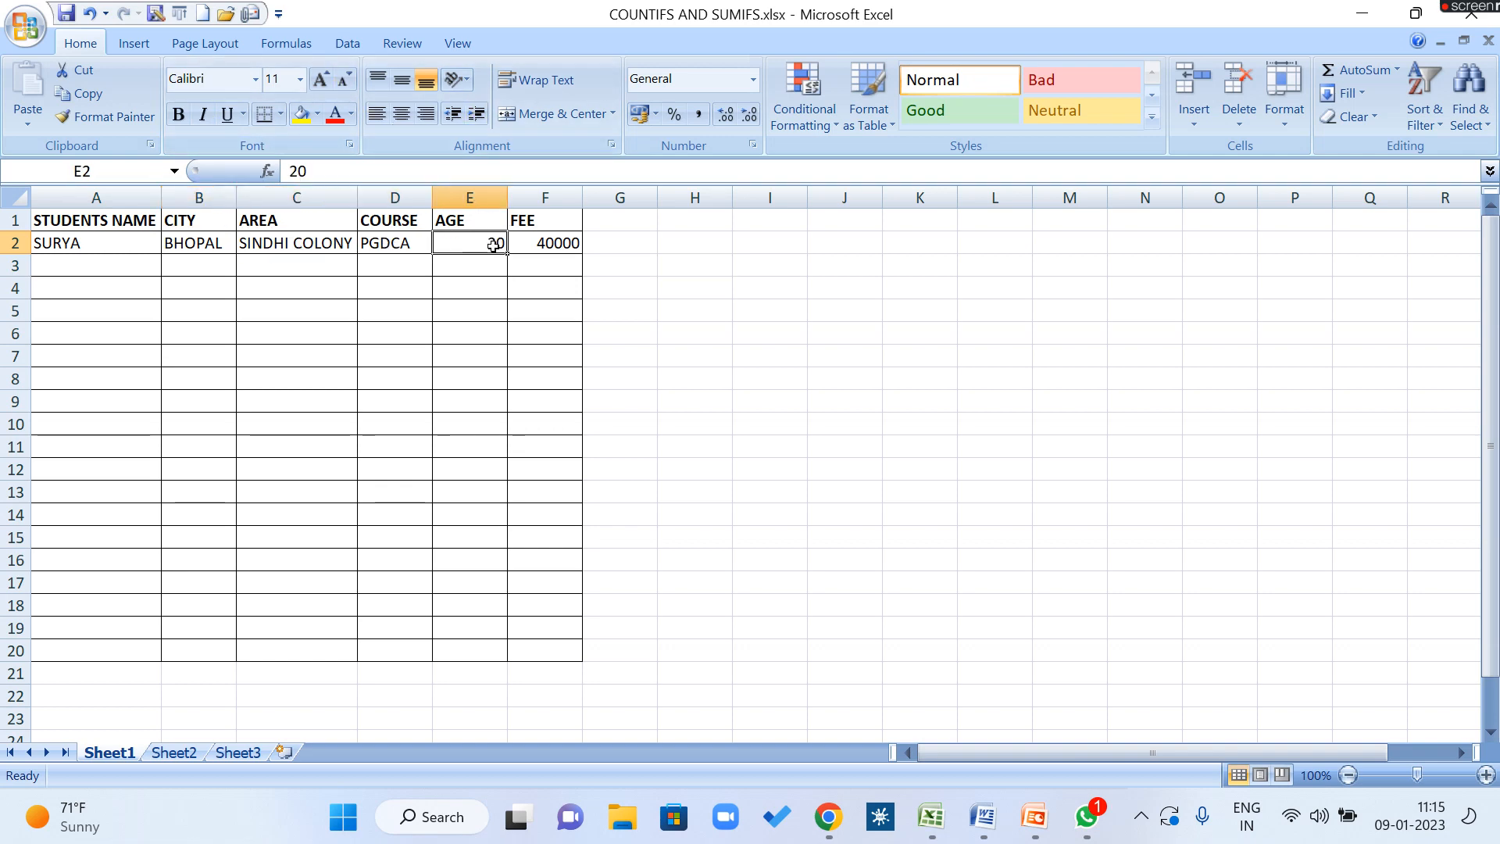
left_click(542, 242)
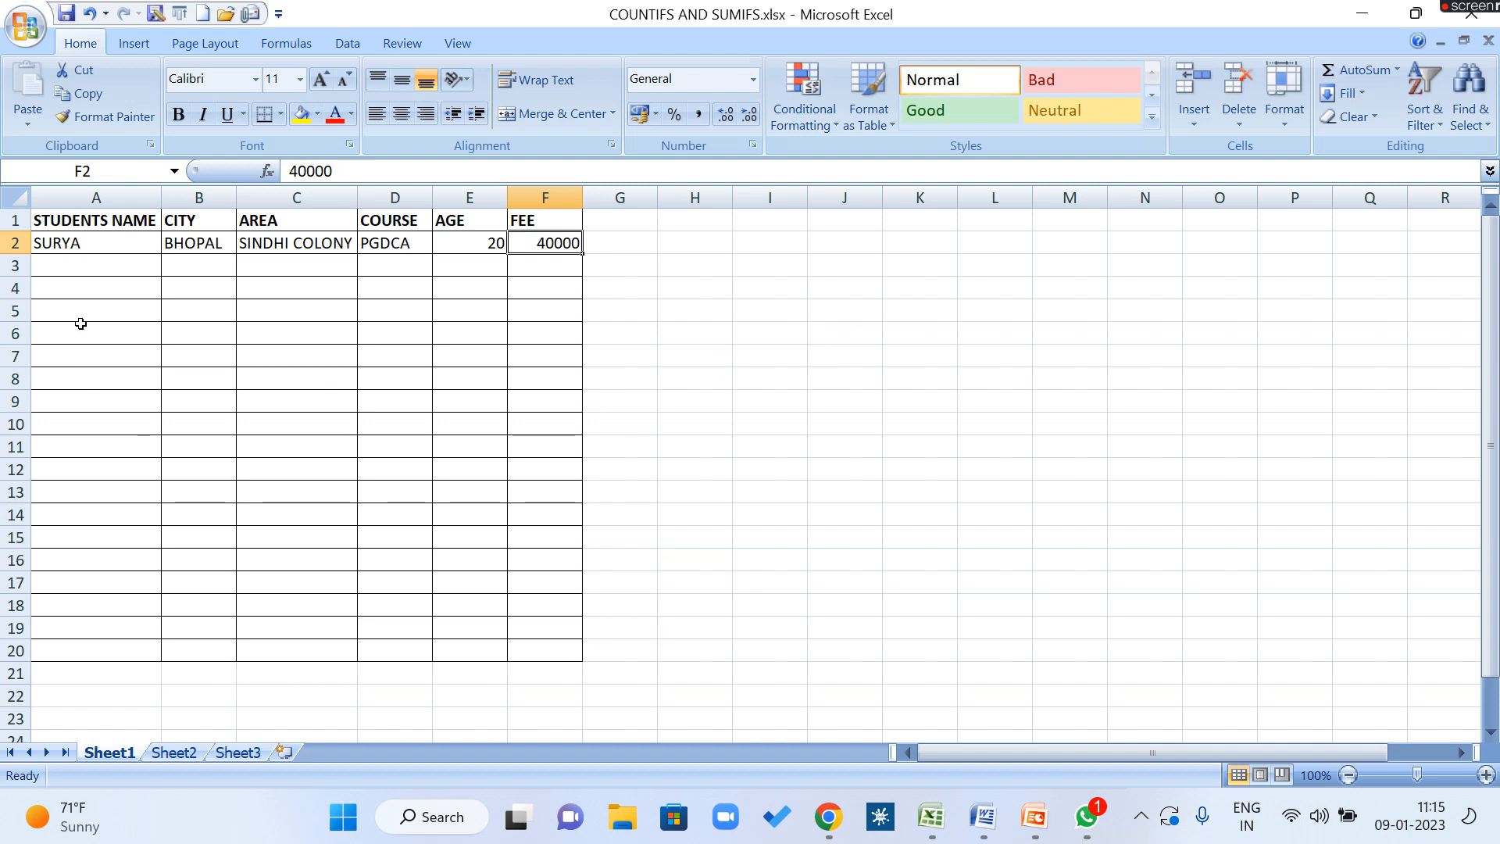
Step: Enter the second student's name in cell A3 and fill B3:F3 with the city, area, course, age and fee from the row above
left_click(88, 270)
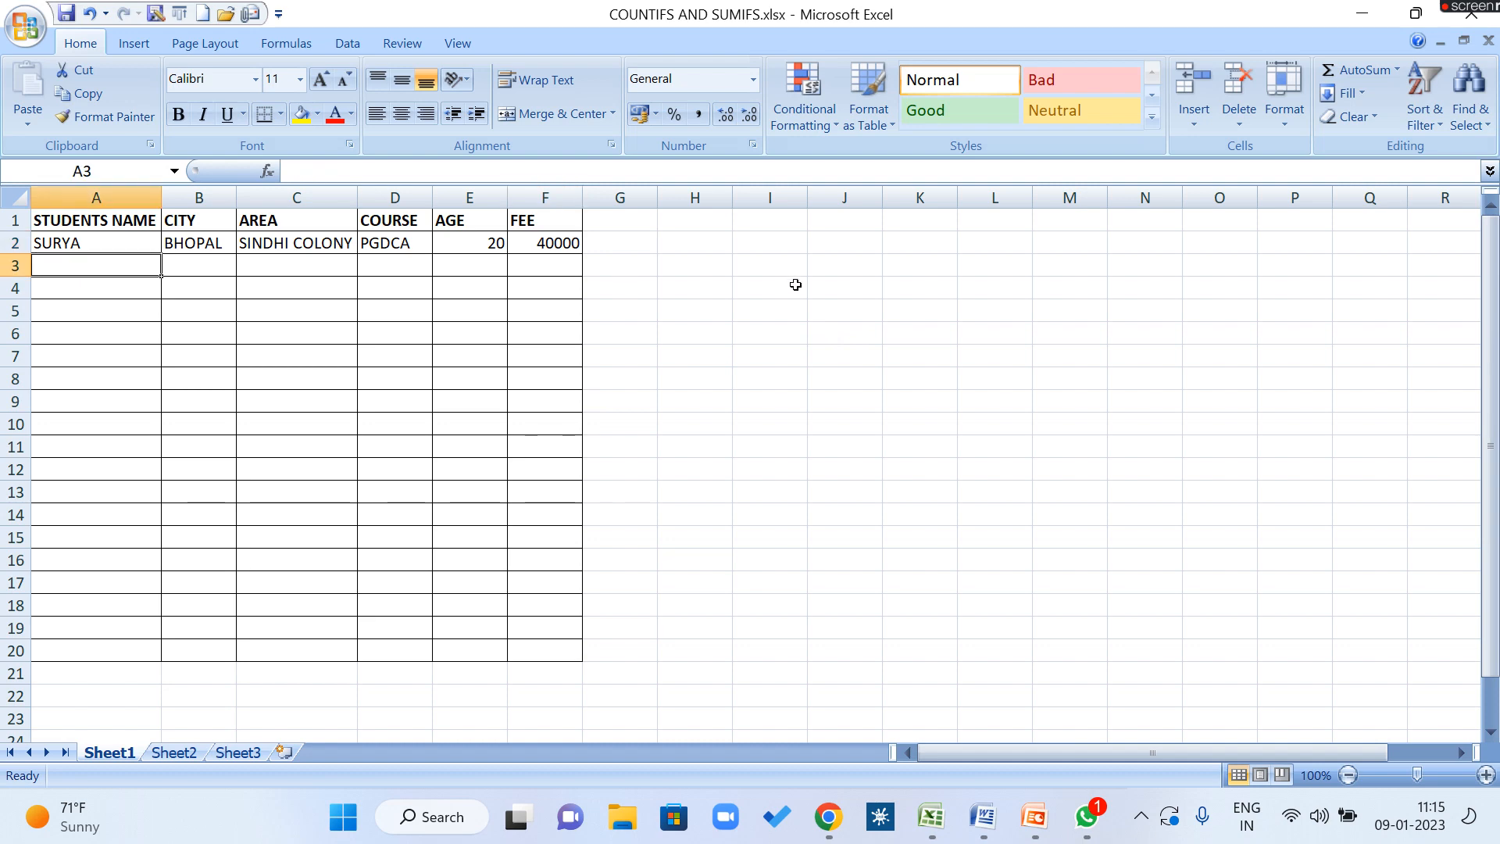
type("ATIF")
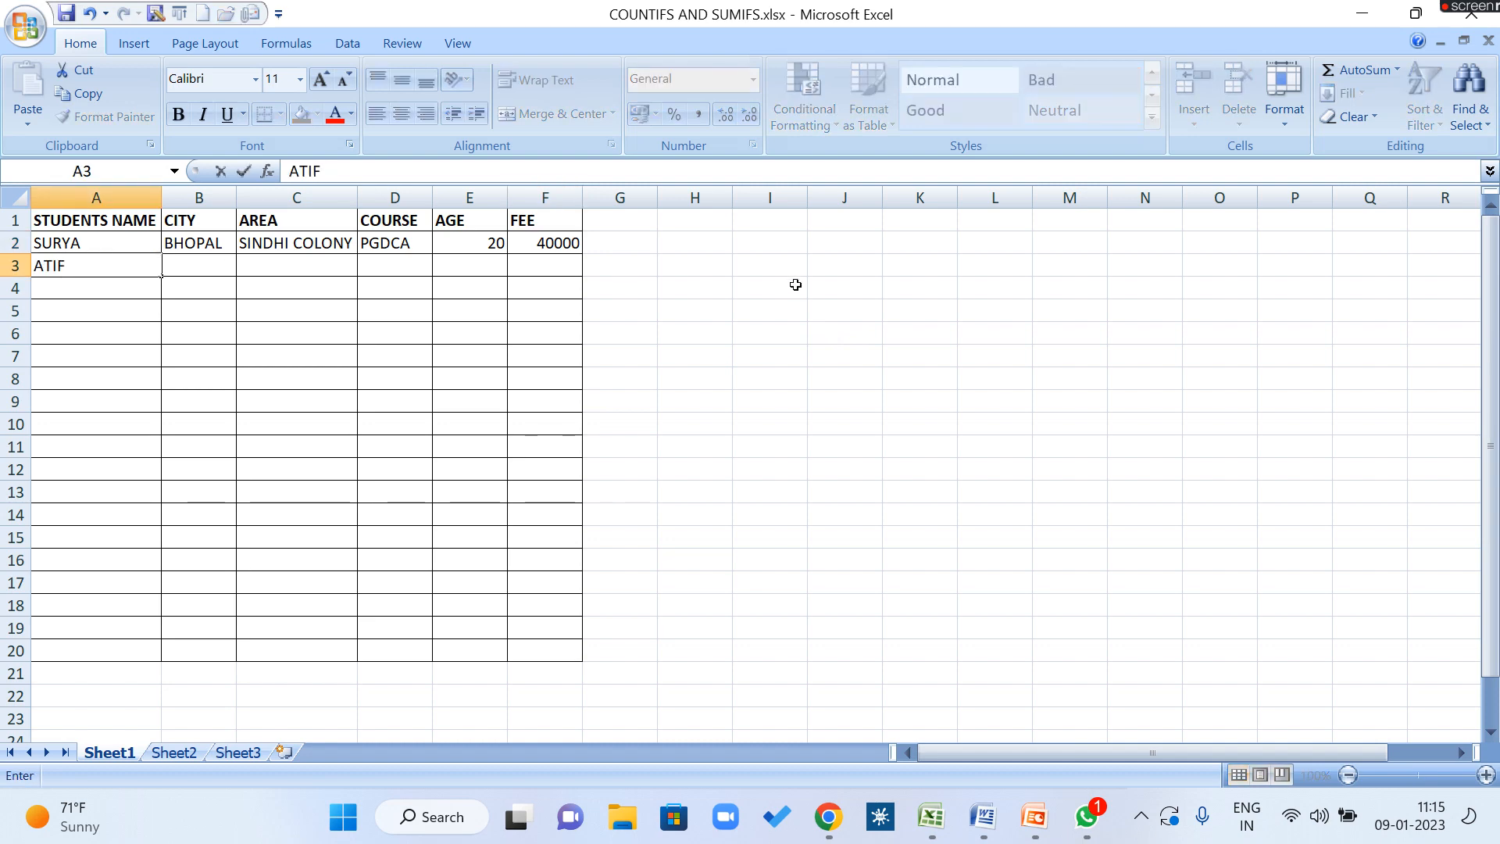
key("Tab")
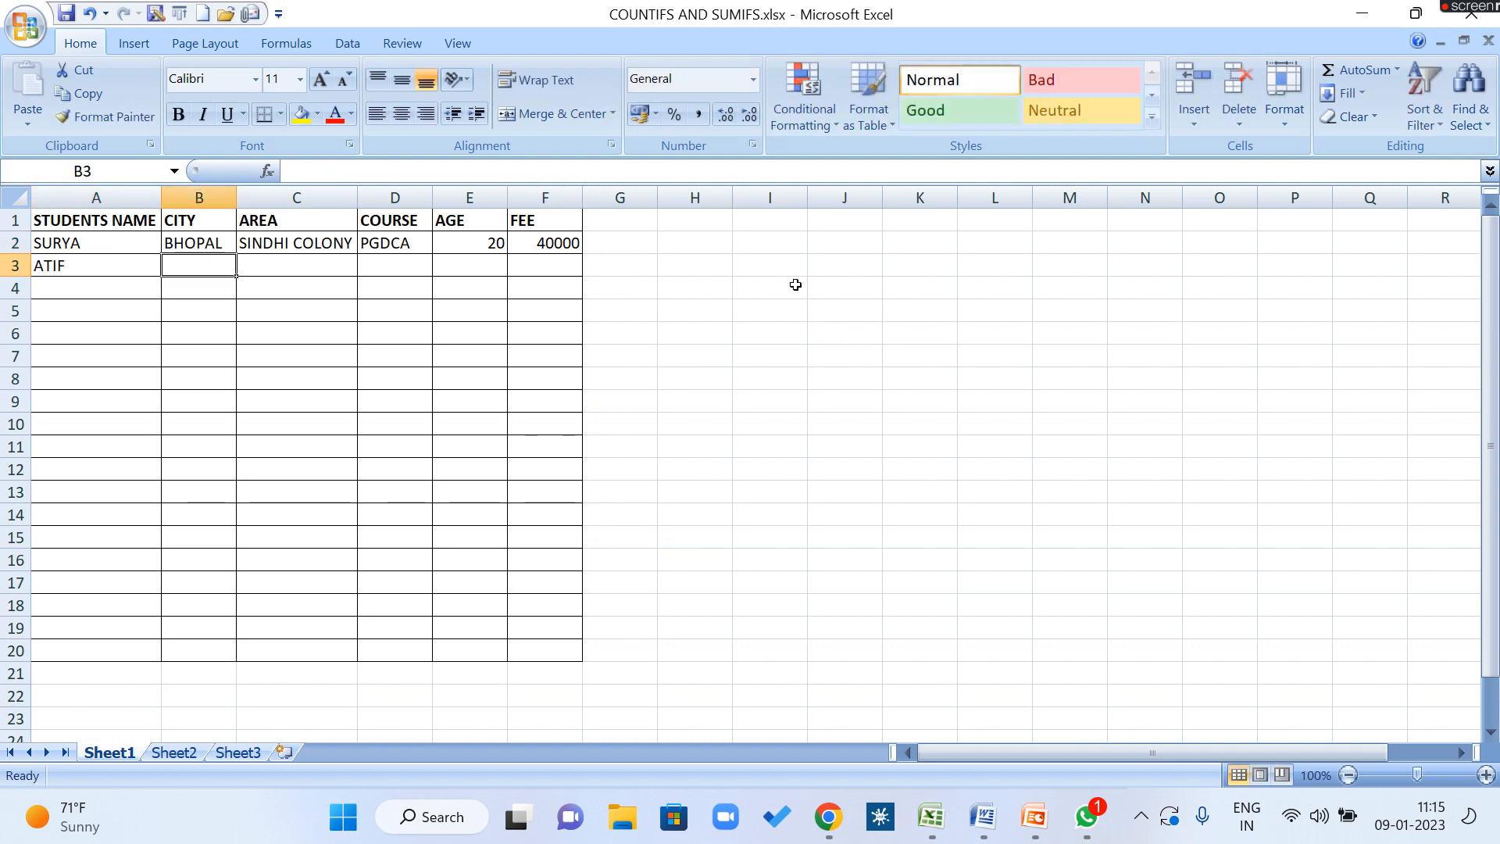
key("shift+Right")
key("shift+Right")
key("shift+Right")
key("shift+Right")
key("ctrl+d")
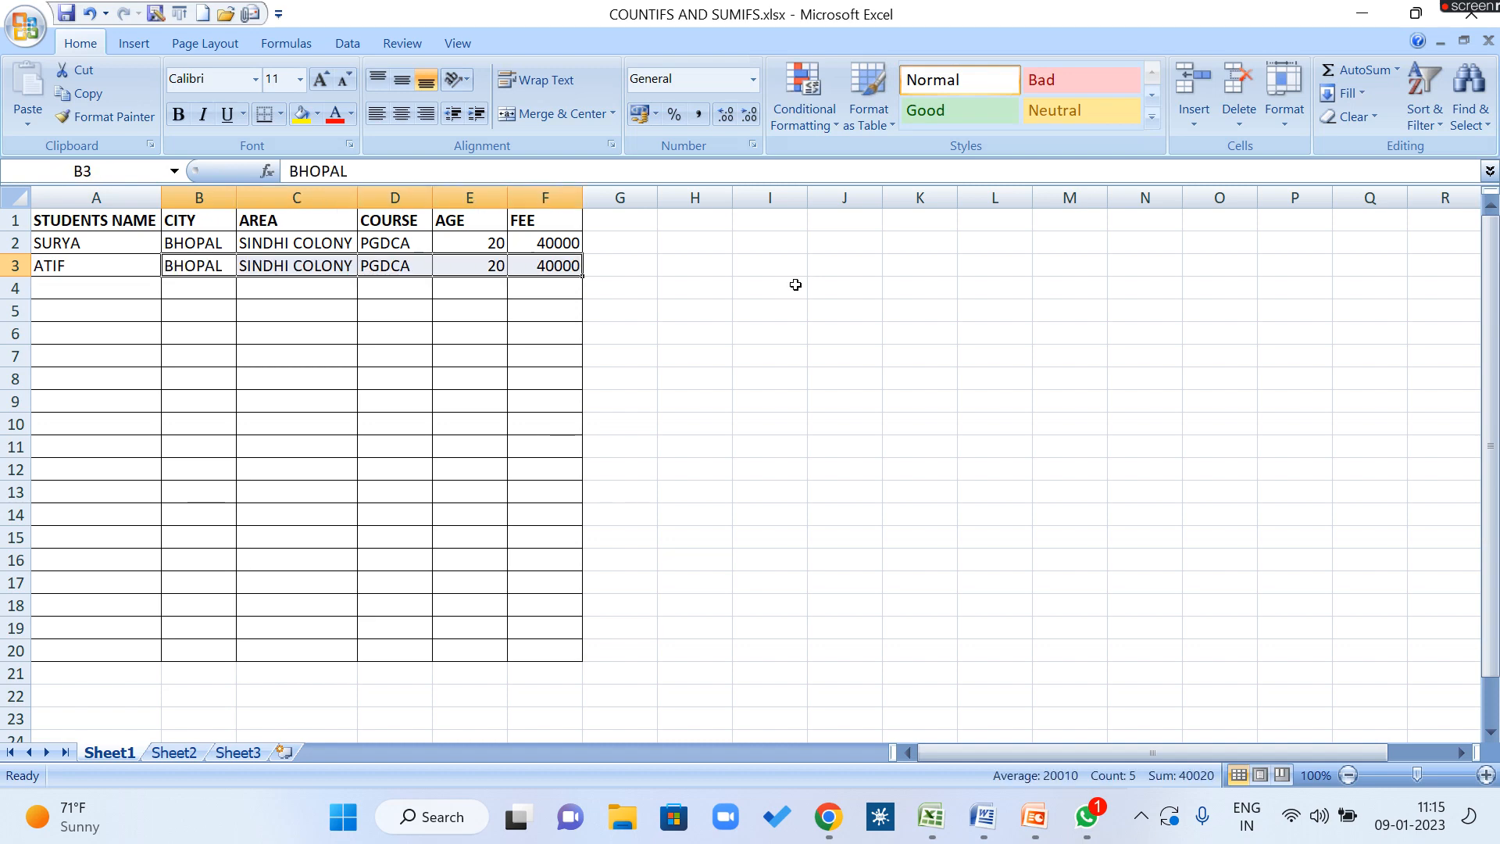
Step: Enter the third student's name in cell A4 and copy the remaining details from row 3 into B4:F4
key("Left")
key("Down")
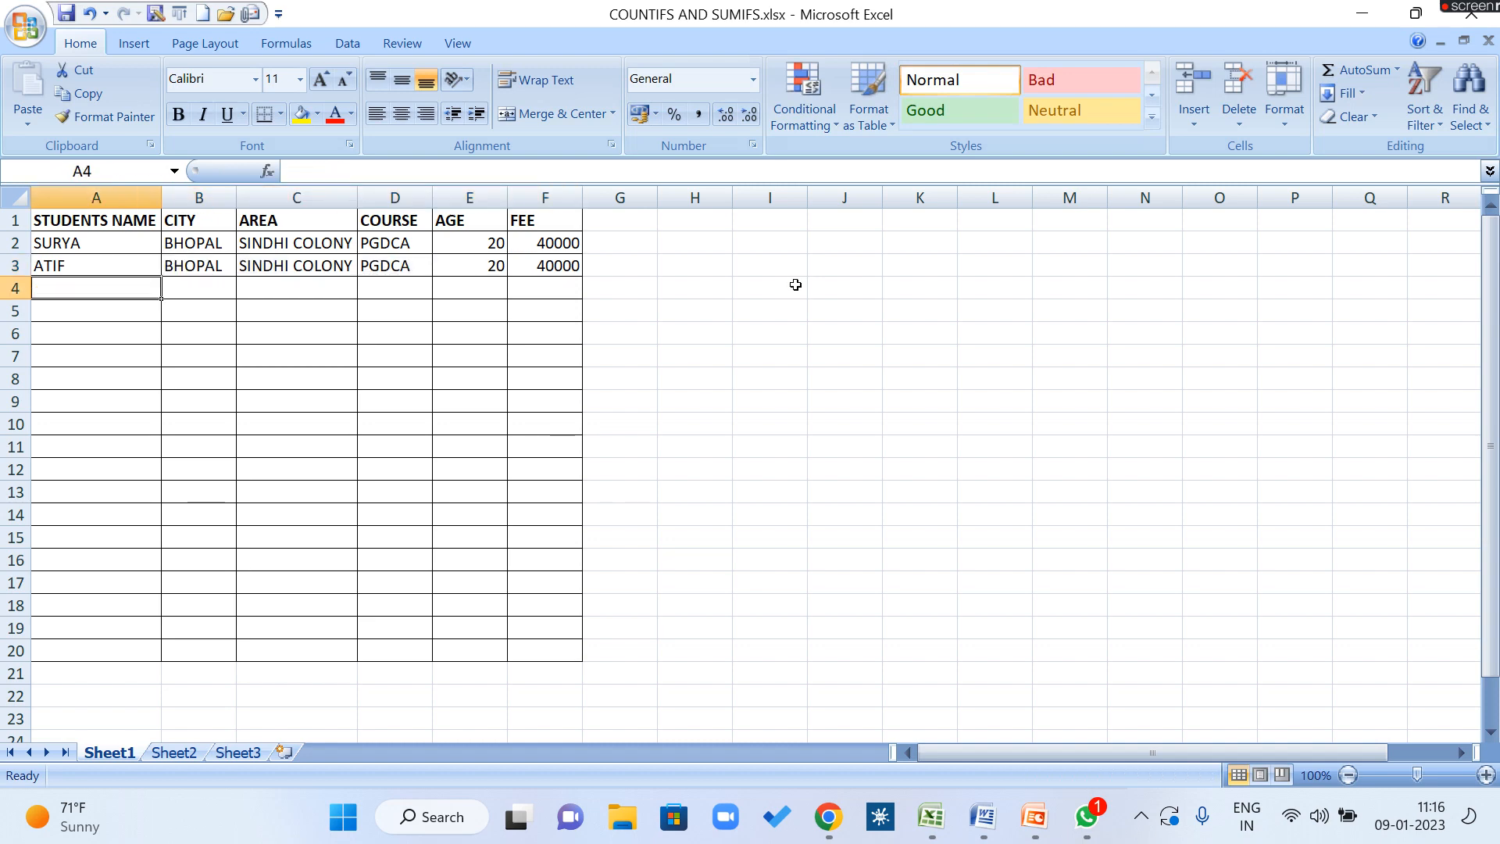
type("SHANKE")
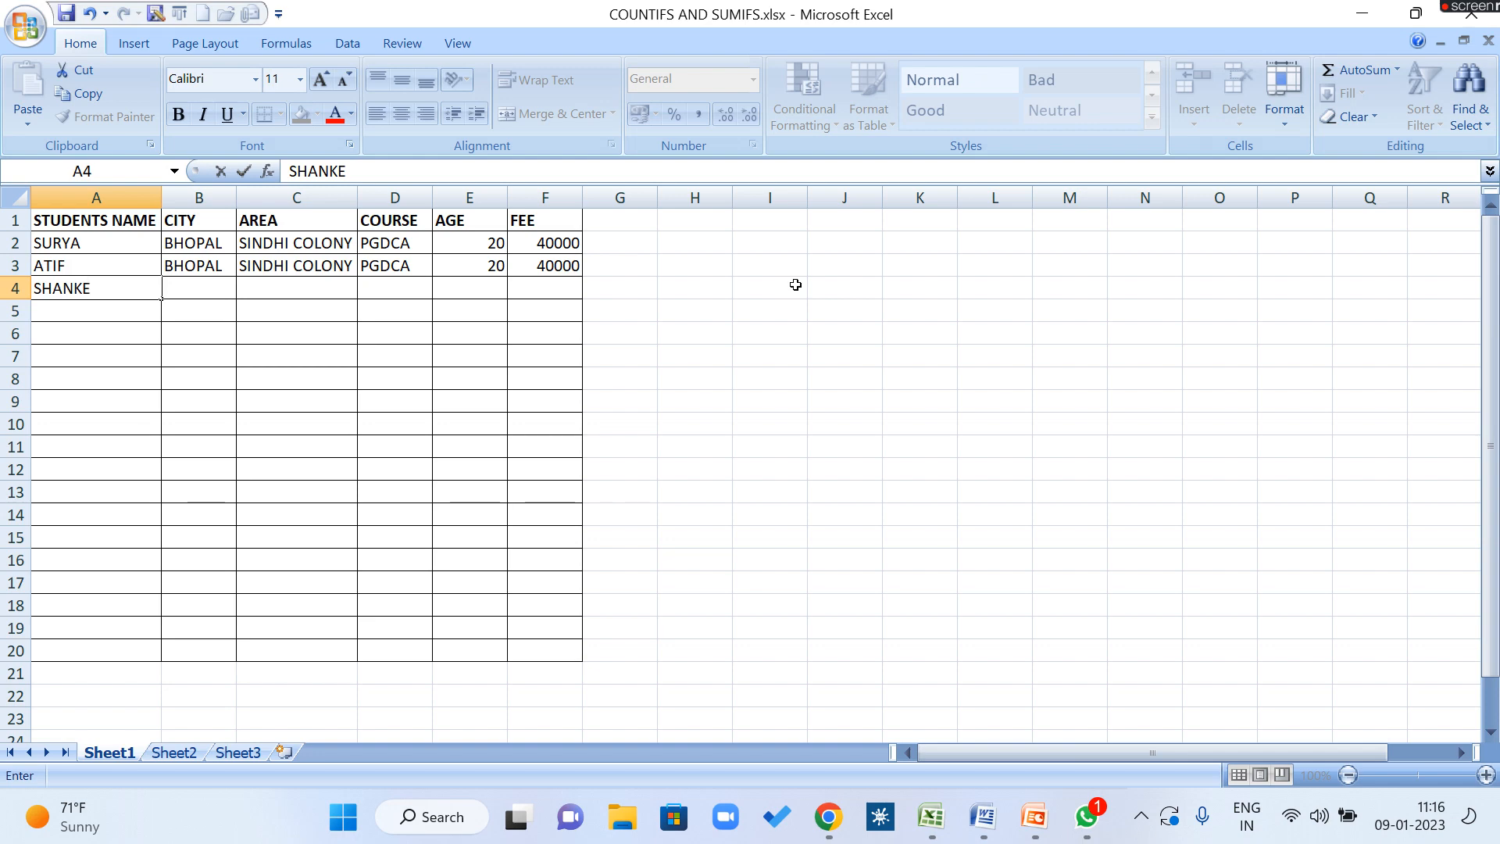
key("BackSpace")
type("AR")
key("Tab")
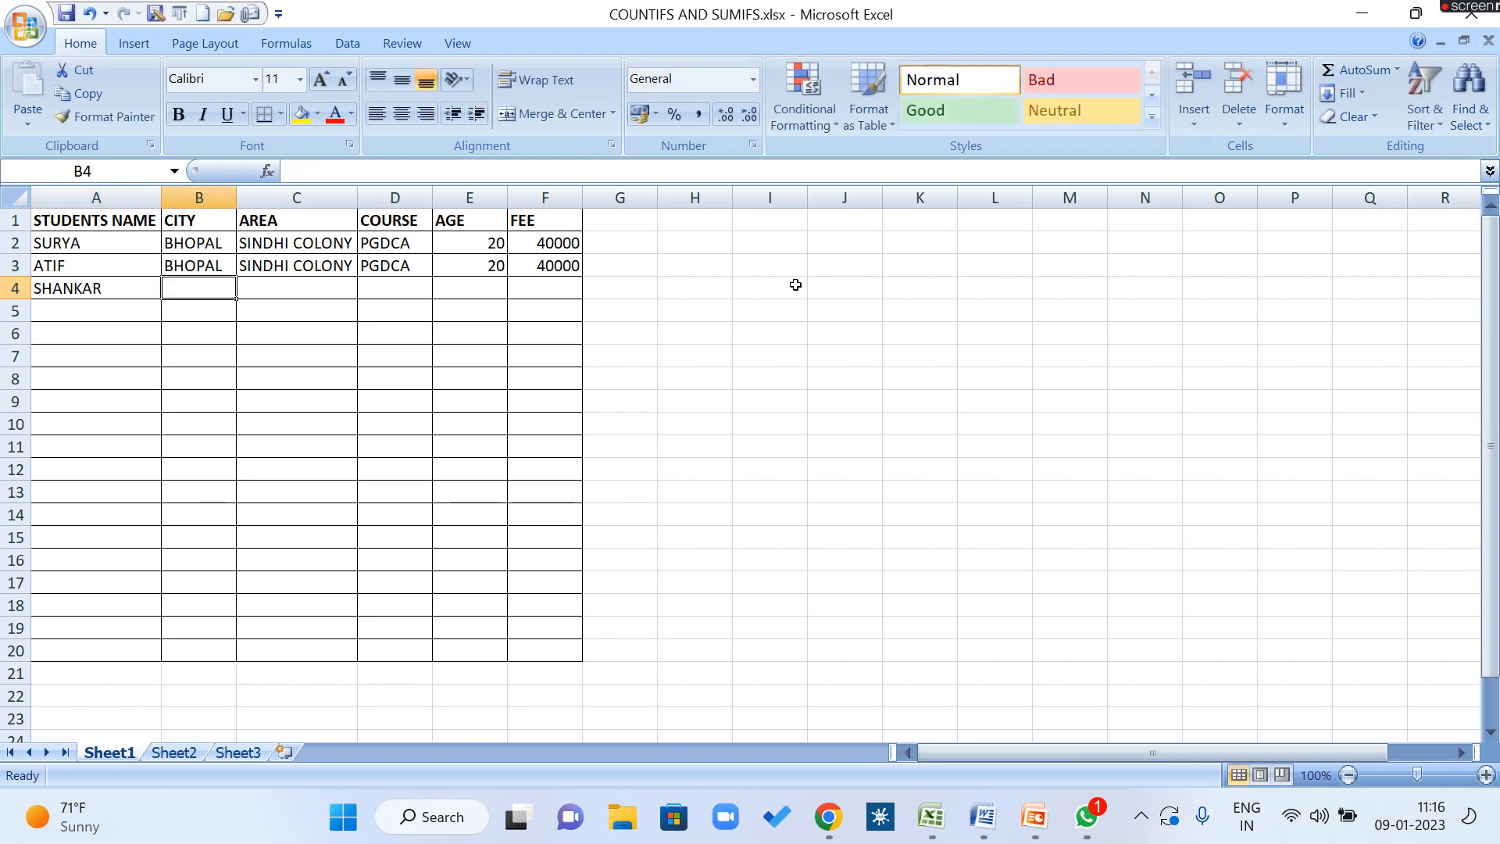
key("shift+Right")
key("shift+Right")
key("shift+Right")
key("shift+Right")
key("ctrl+d")
Step: Enter the fourth student's name in cell A5
key("Up")
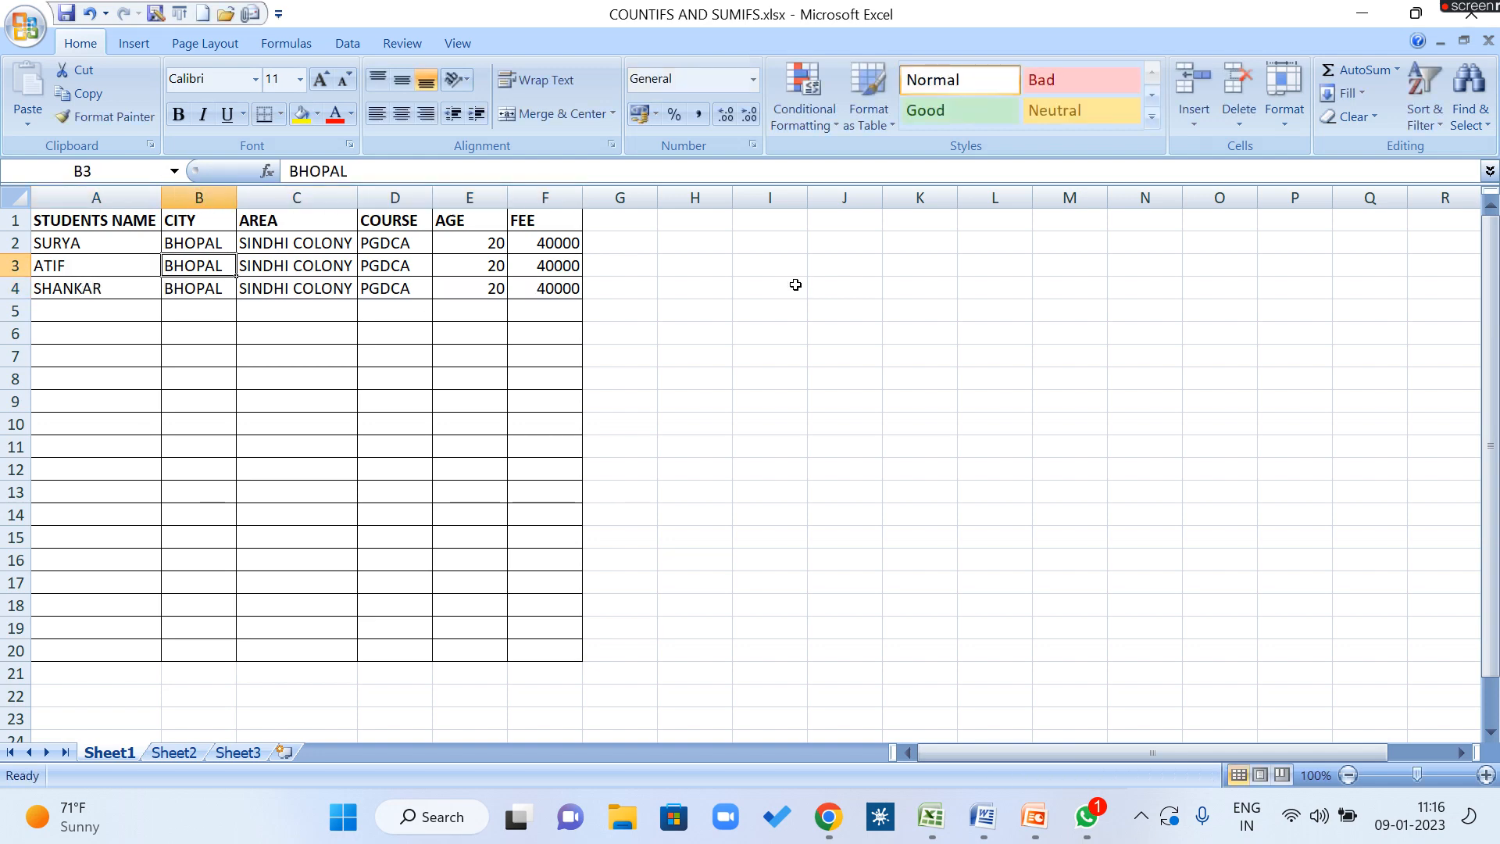
key("Up")
key("Up")
key("Left")
key("Down")
key("Down")
key("Down")
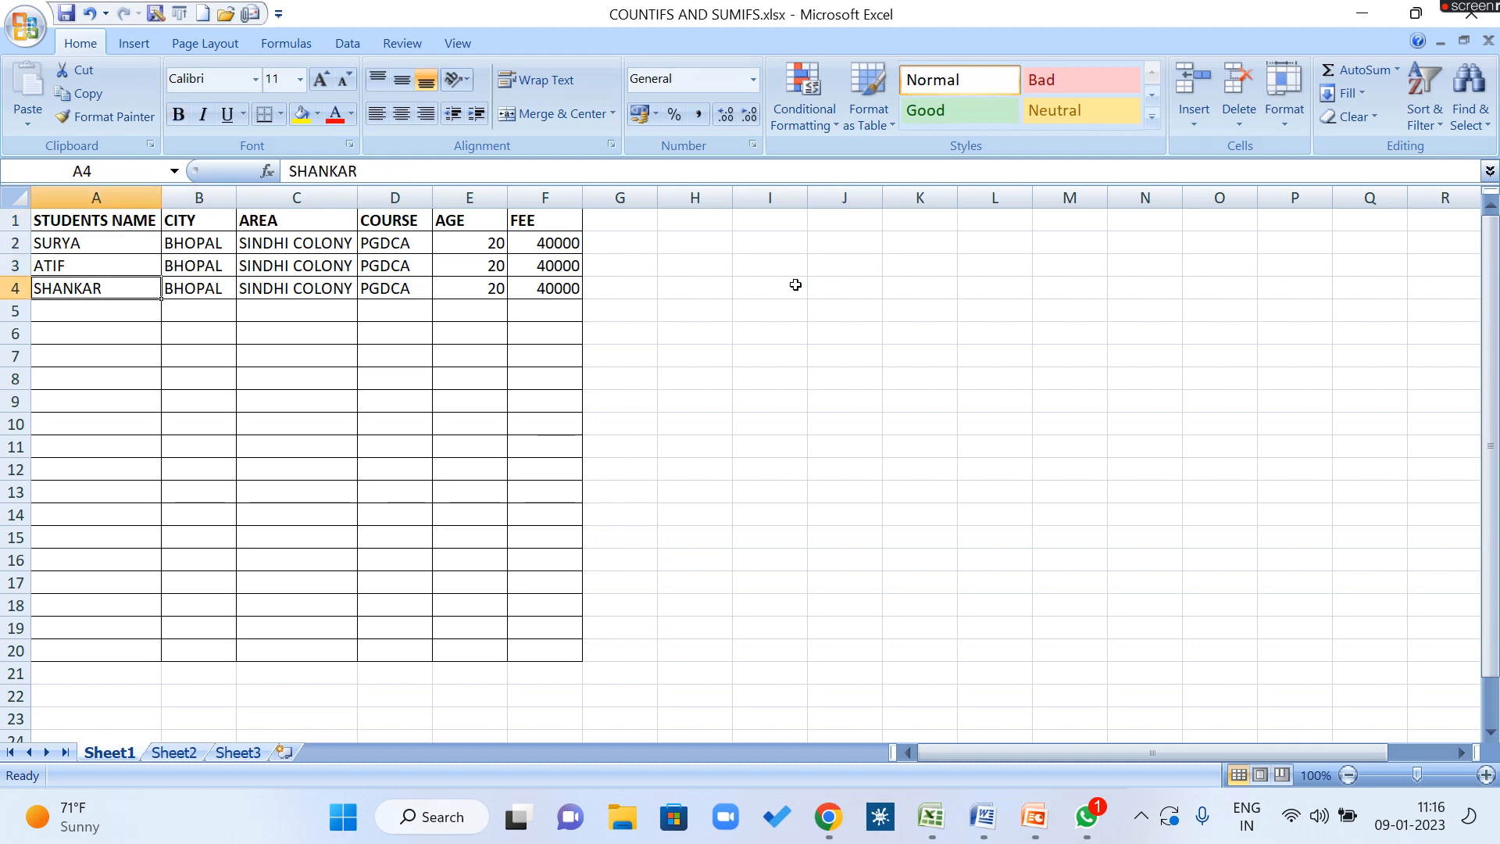
key("Down")
type("AZAM")
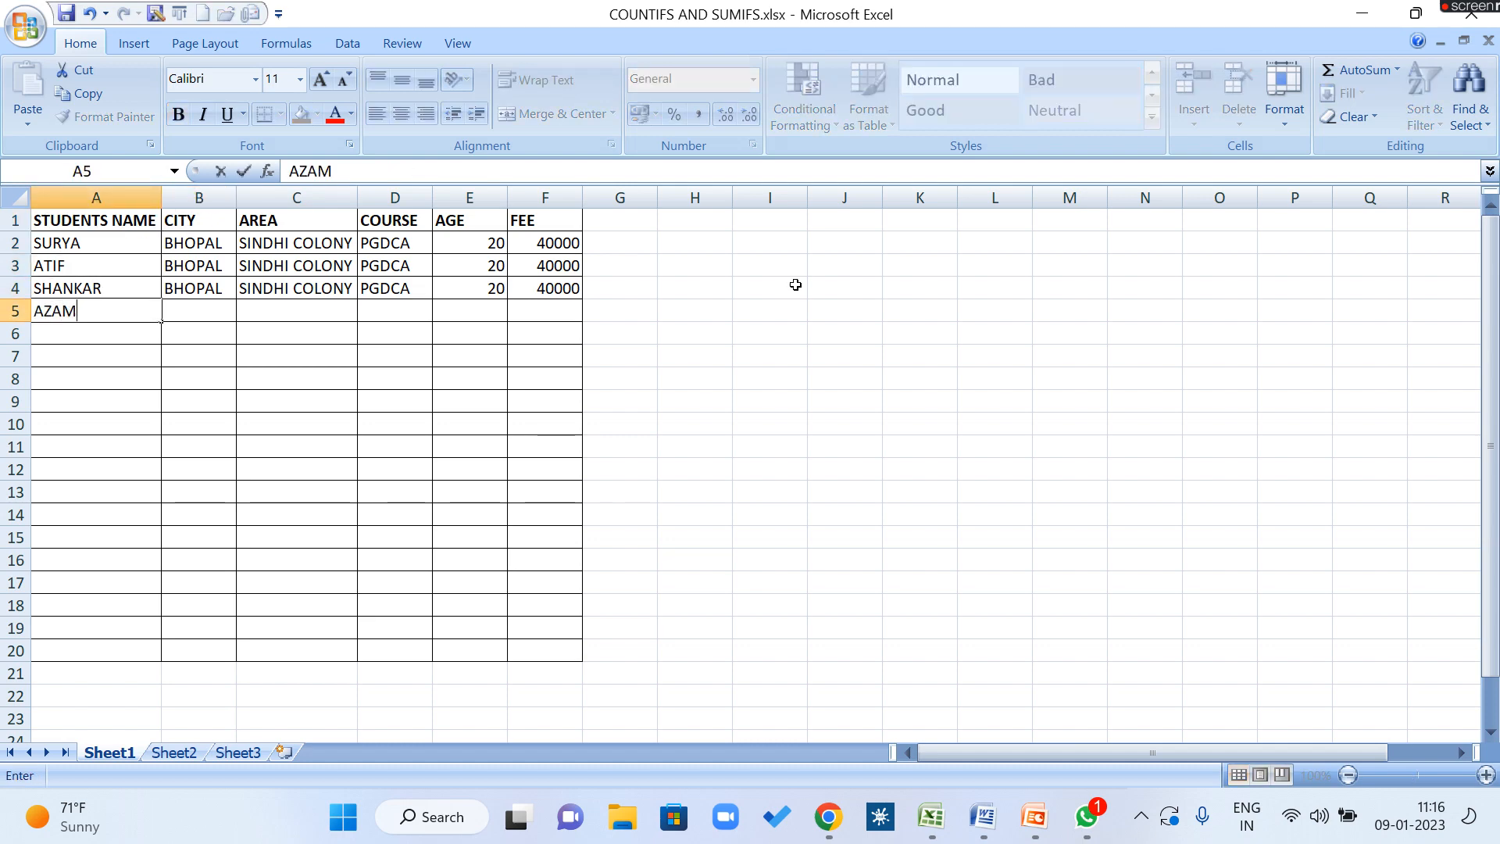
Step: Copy the city, area, course, age and fee from row 4 into B5:F5
key("Tab")
key("shift+Right")
key("shift+Right")
key("shift+Right")
key("shift+Right")
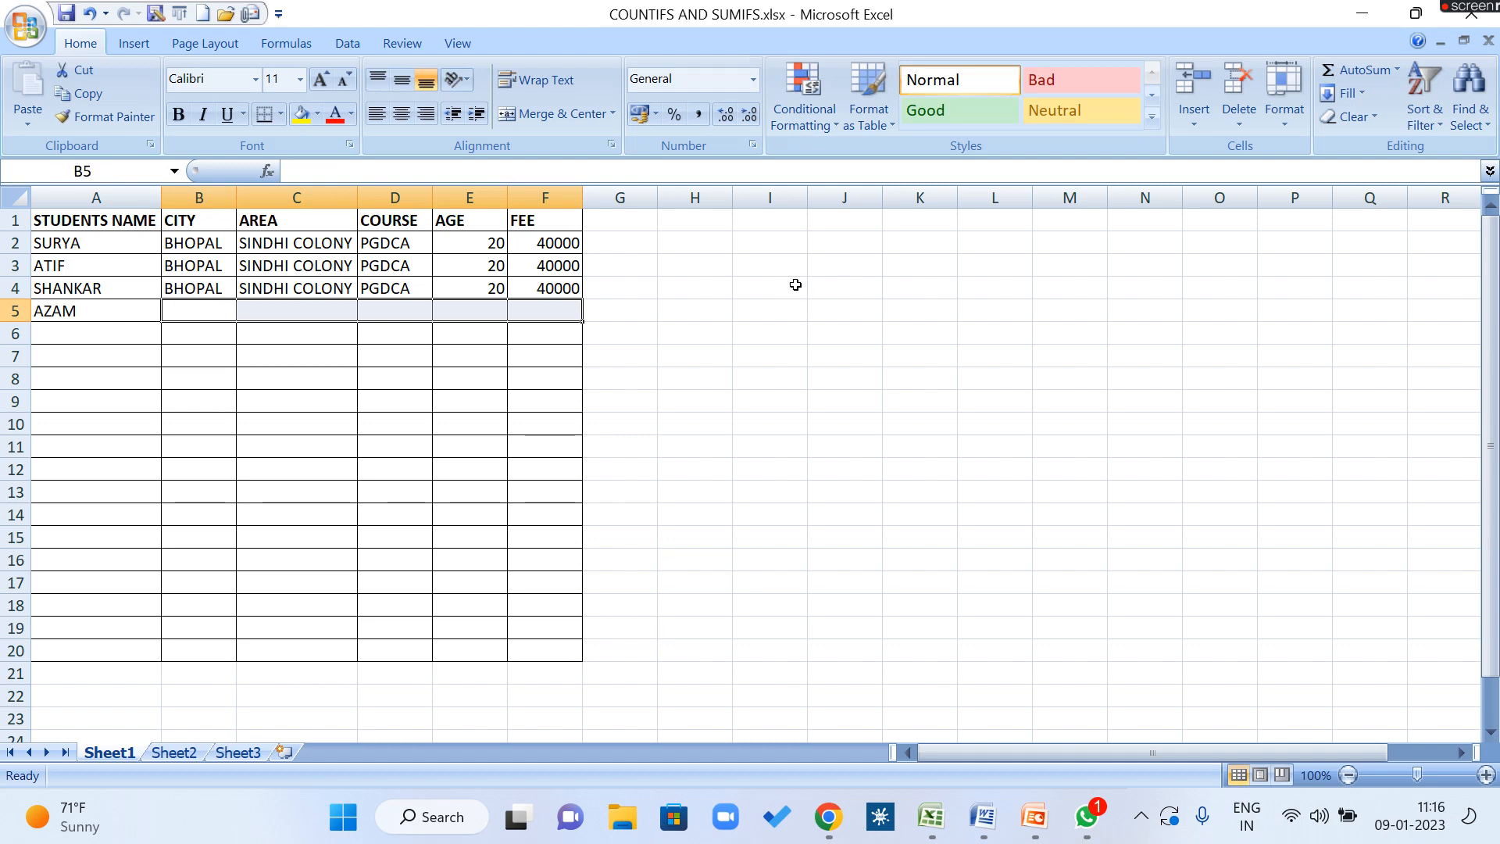
key("ctrl+d")
Step: Enter the fifth student's name in cell A6 and copy the remaining details from row 5 into B6:F6
key("Down")
key("Left")
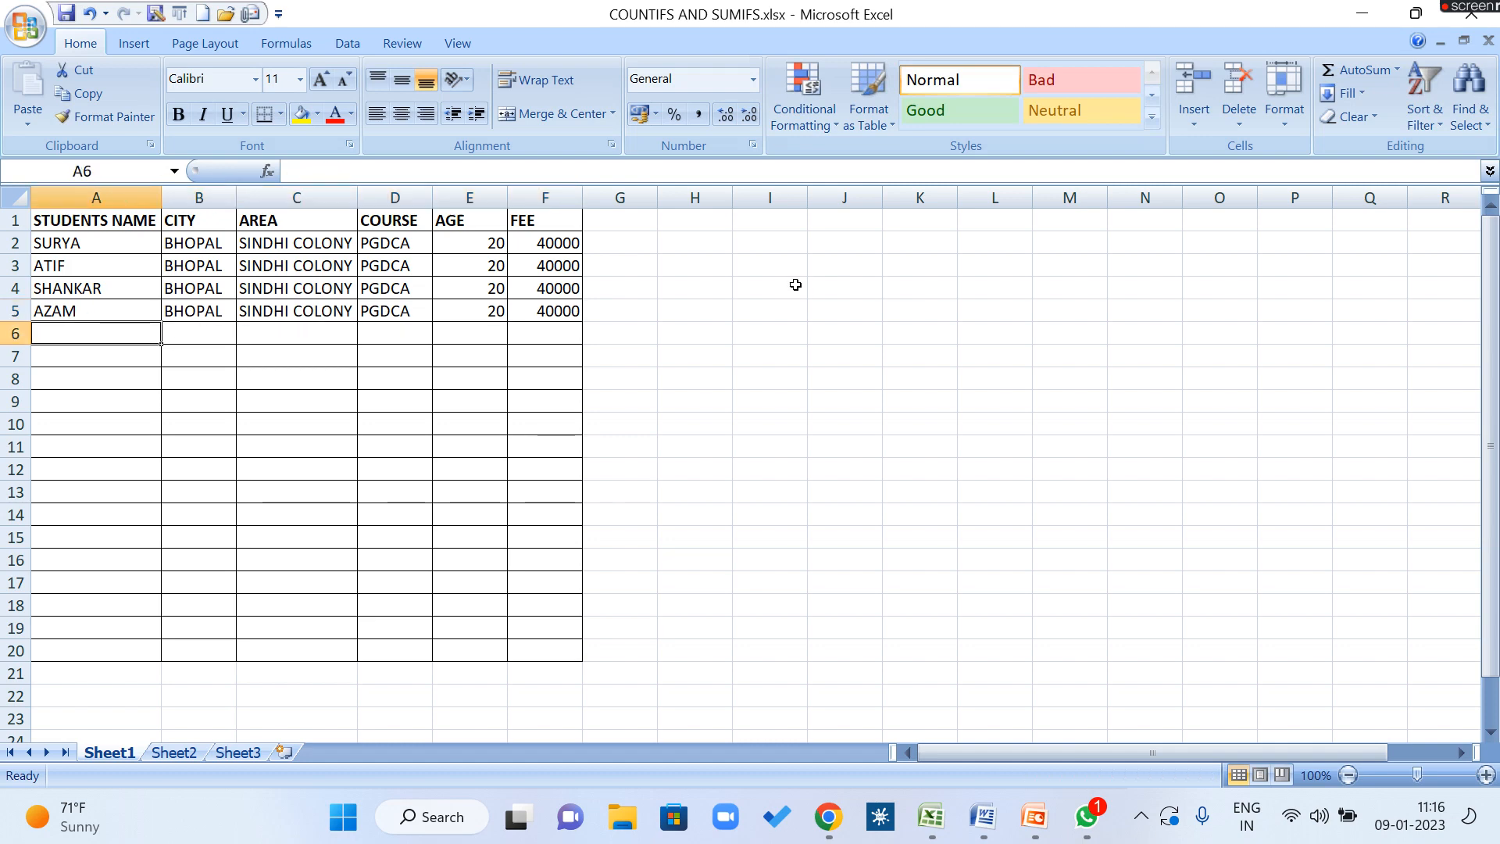
type("ZARR")
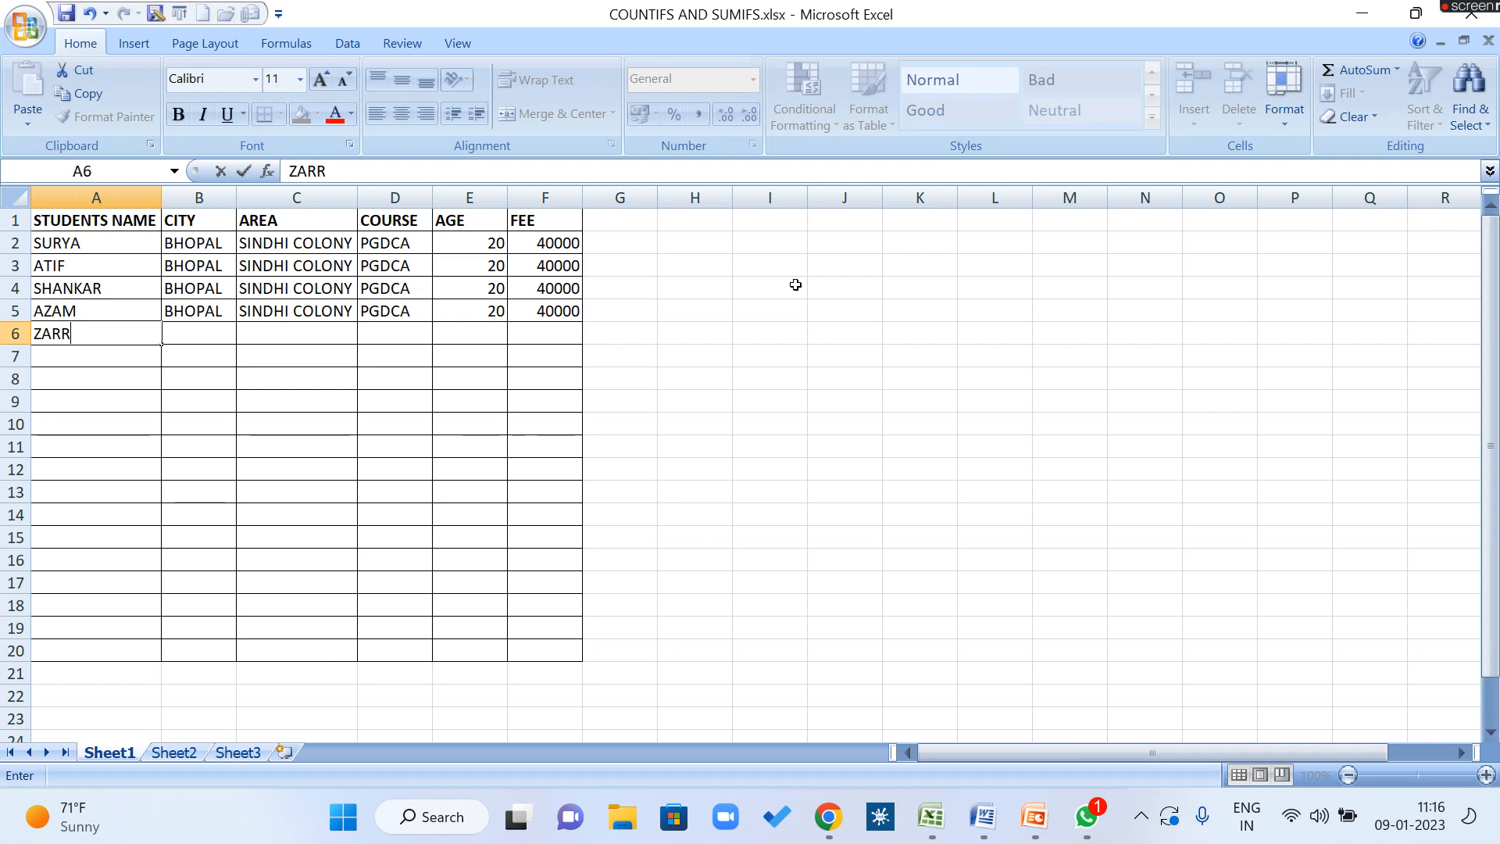
type("EEN")
key("Tab")
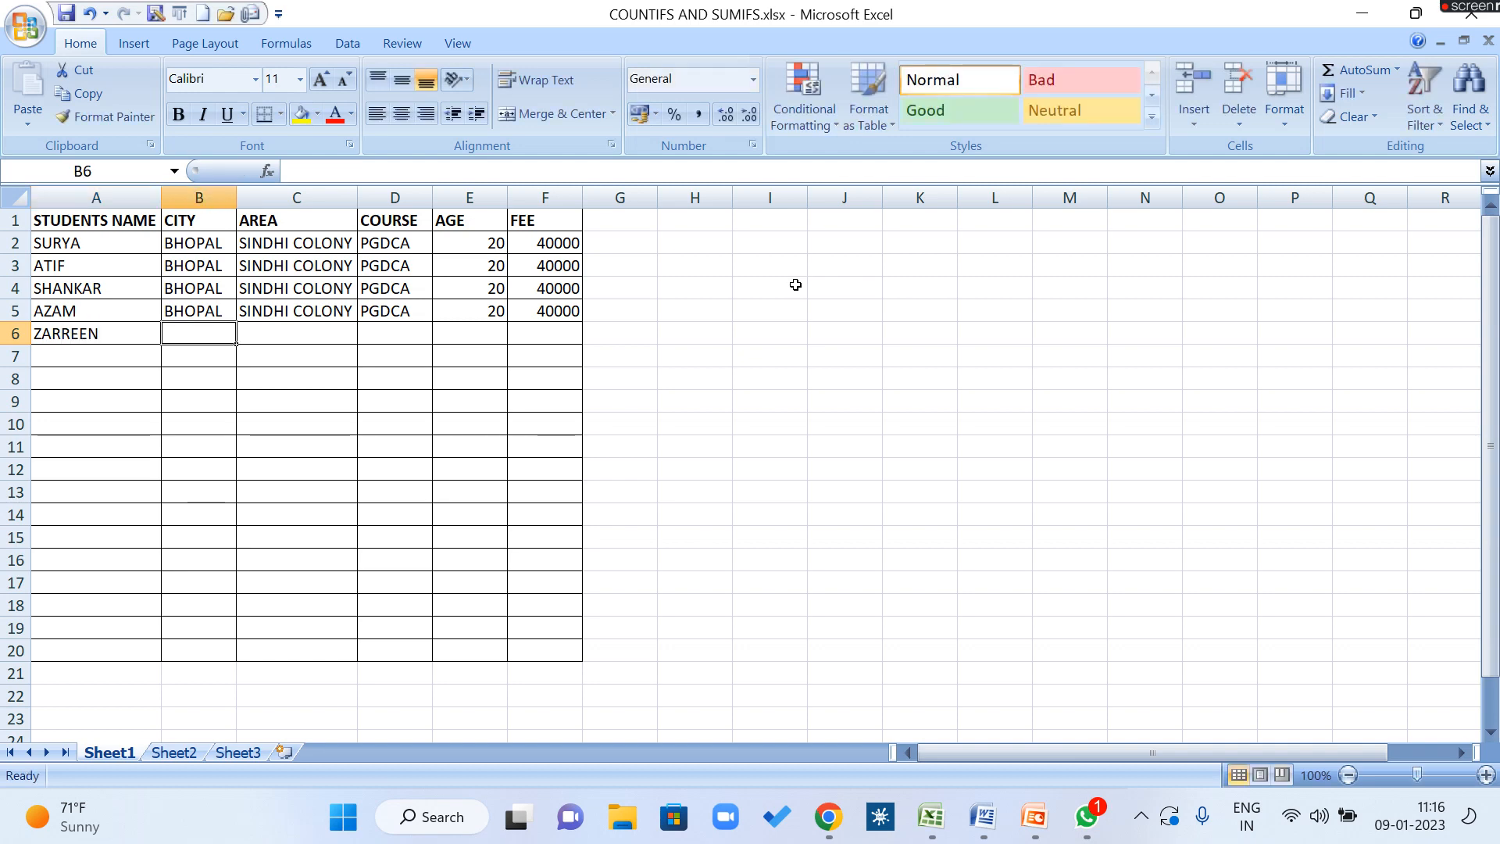
key("shift+Right")
key("shift+Right")
key("shift+Right")
key("shift+Right")
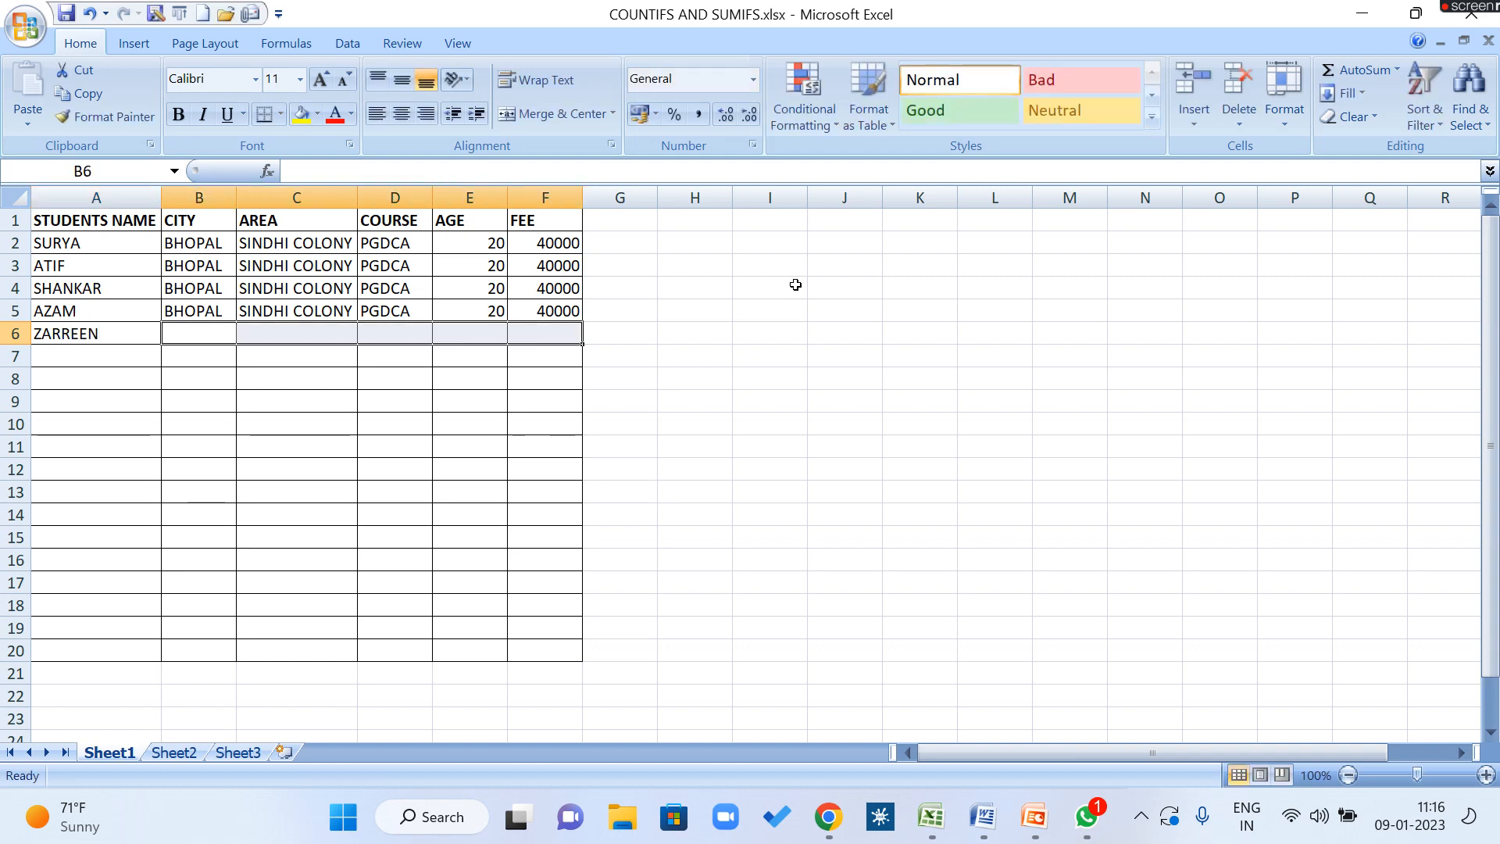
key("ctrl+d")
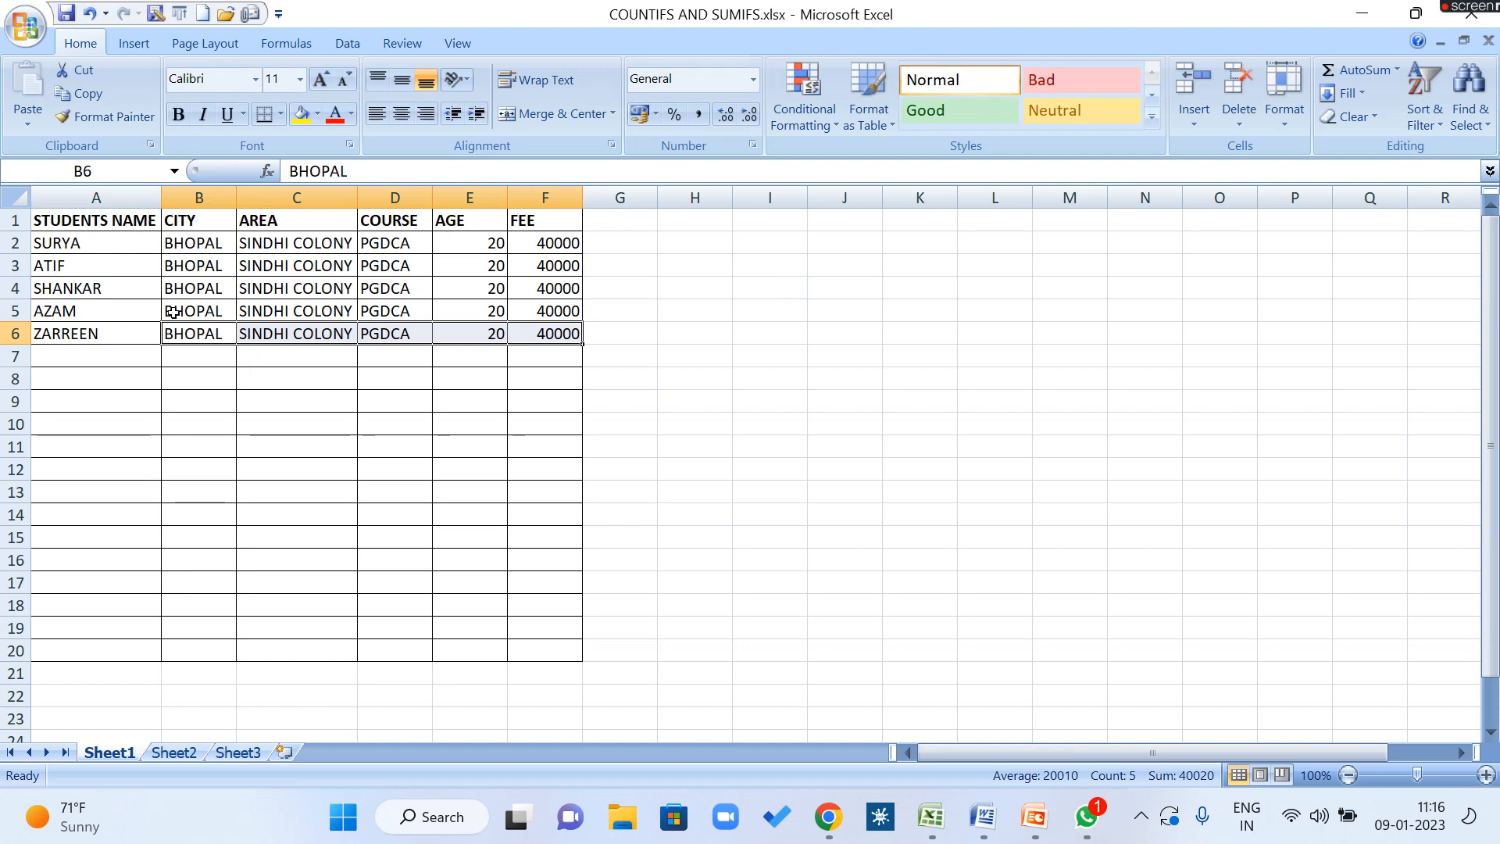
Step: Fill the five student records in A2:F6 down through row 20 of the table
left_click_drag(85, 246, 556, 655)
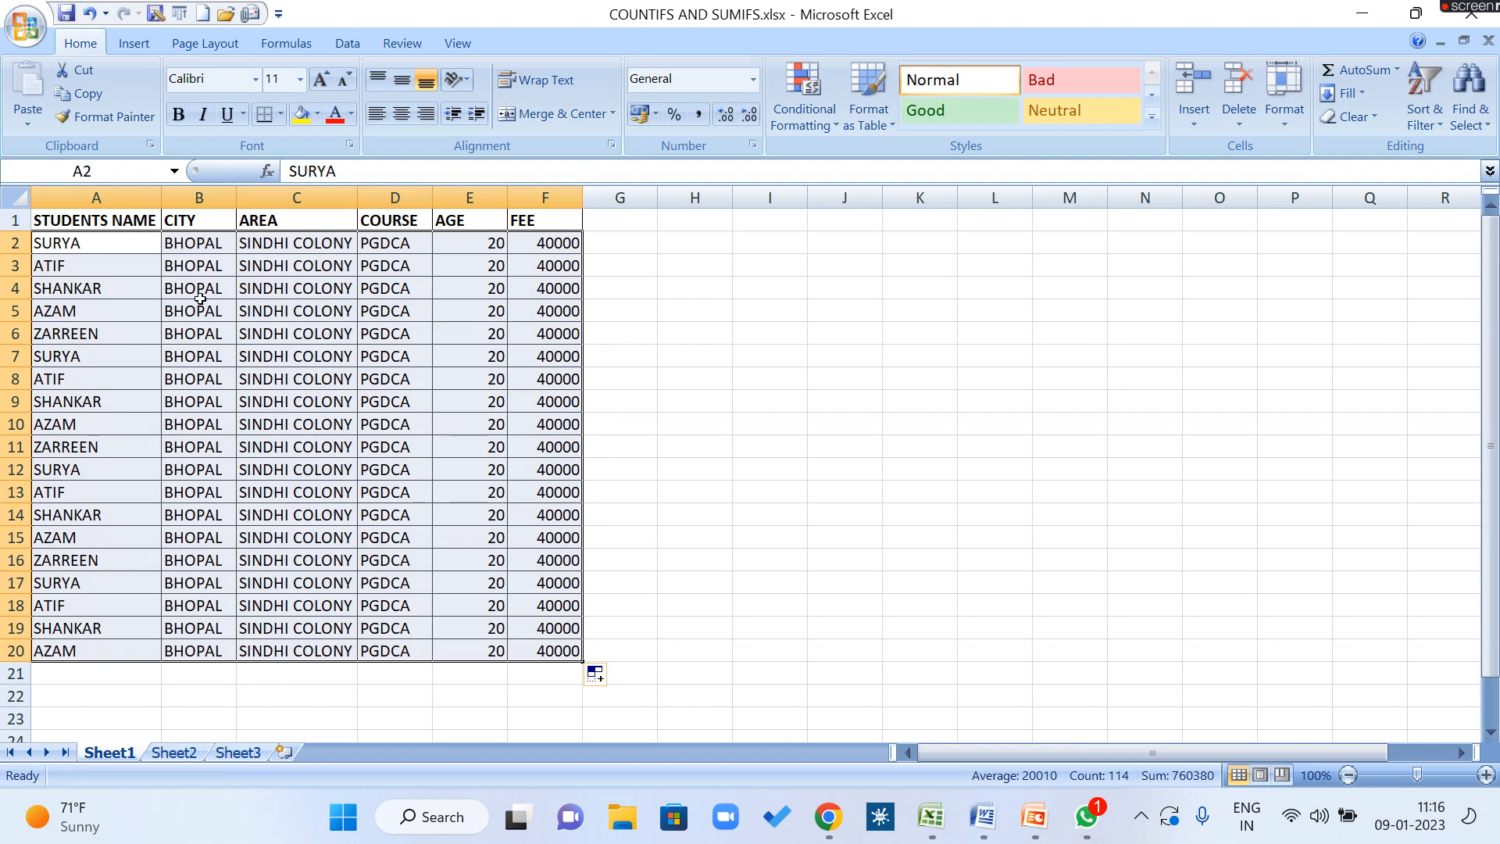
left_click(195, 359)
left_click(1203, 420)
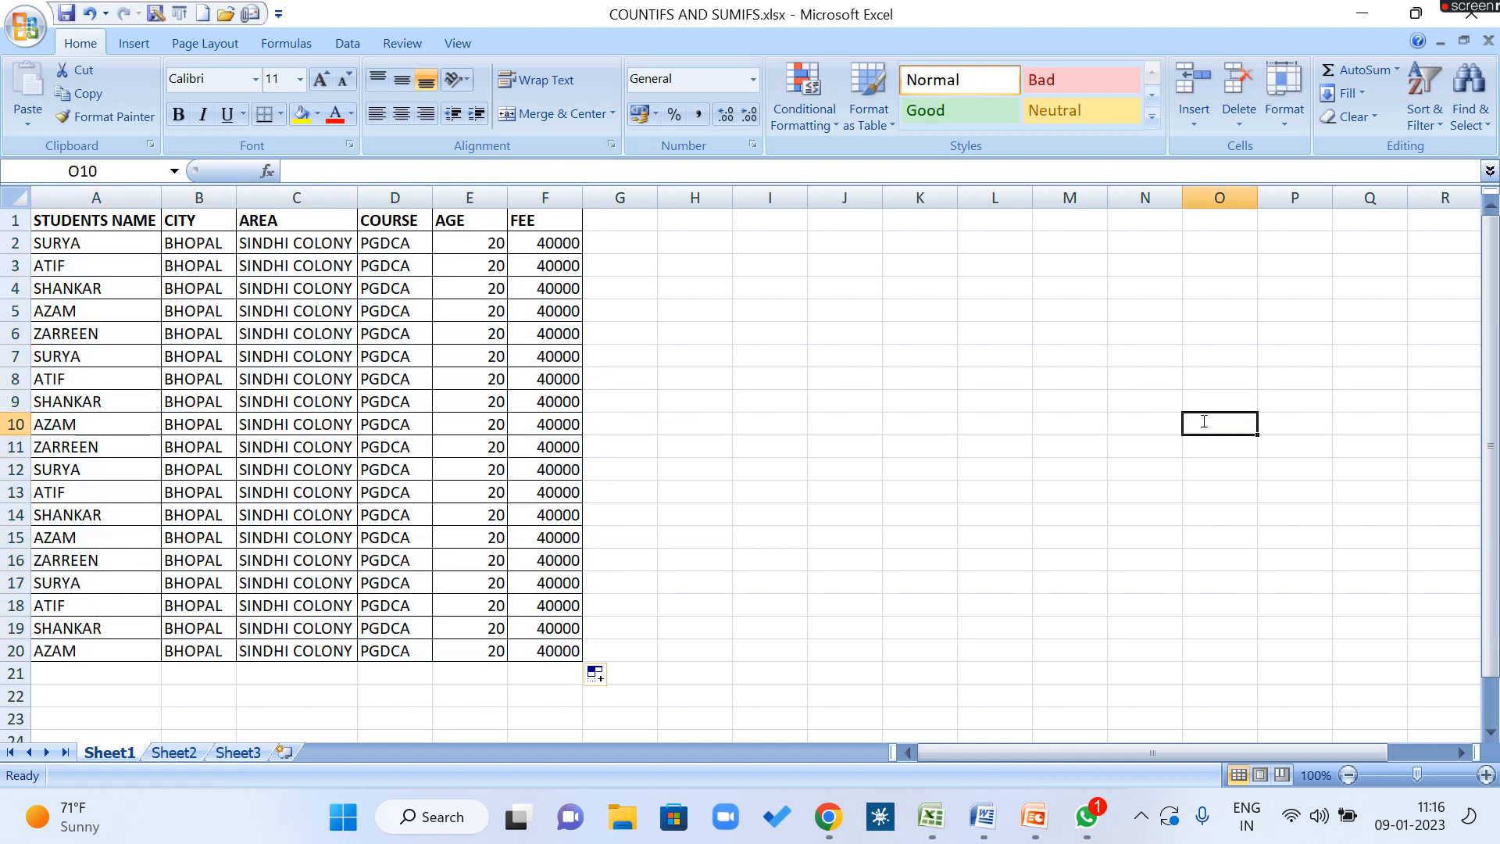
Step: Change the city in cell B7 to INDORE
type("N")
key("Escape")
left_click(209, 359)
type("INDOER")
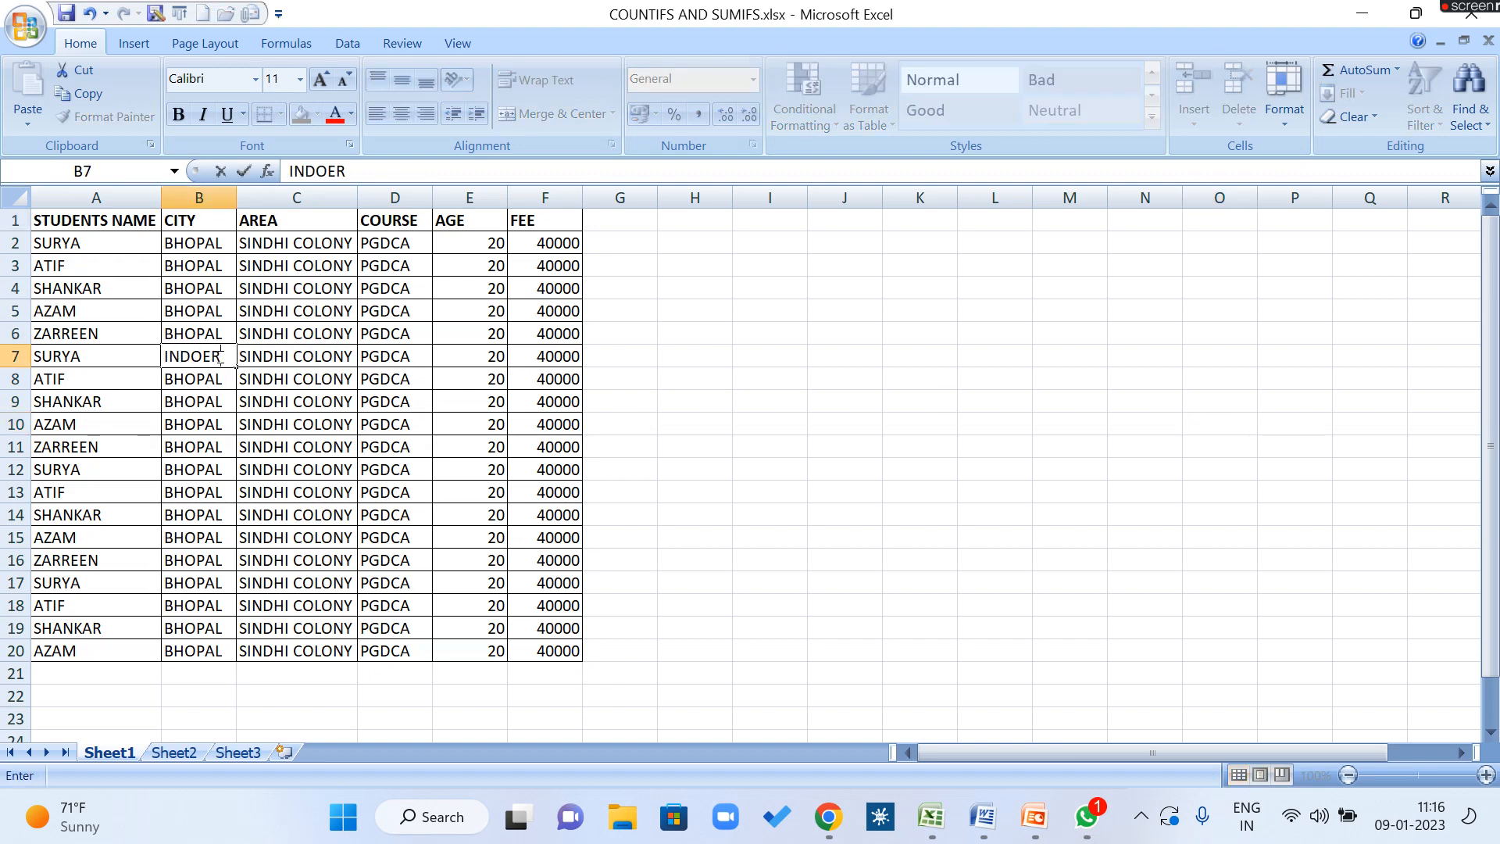
type("E")
key("BackSpace")
key("BackSpace")
key("BackSpace")
type("RE")
key("Return")
Step: Change the course in cell D17 to DCA
key("Down")
key("Down")
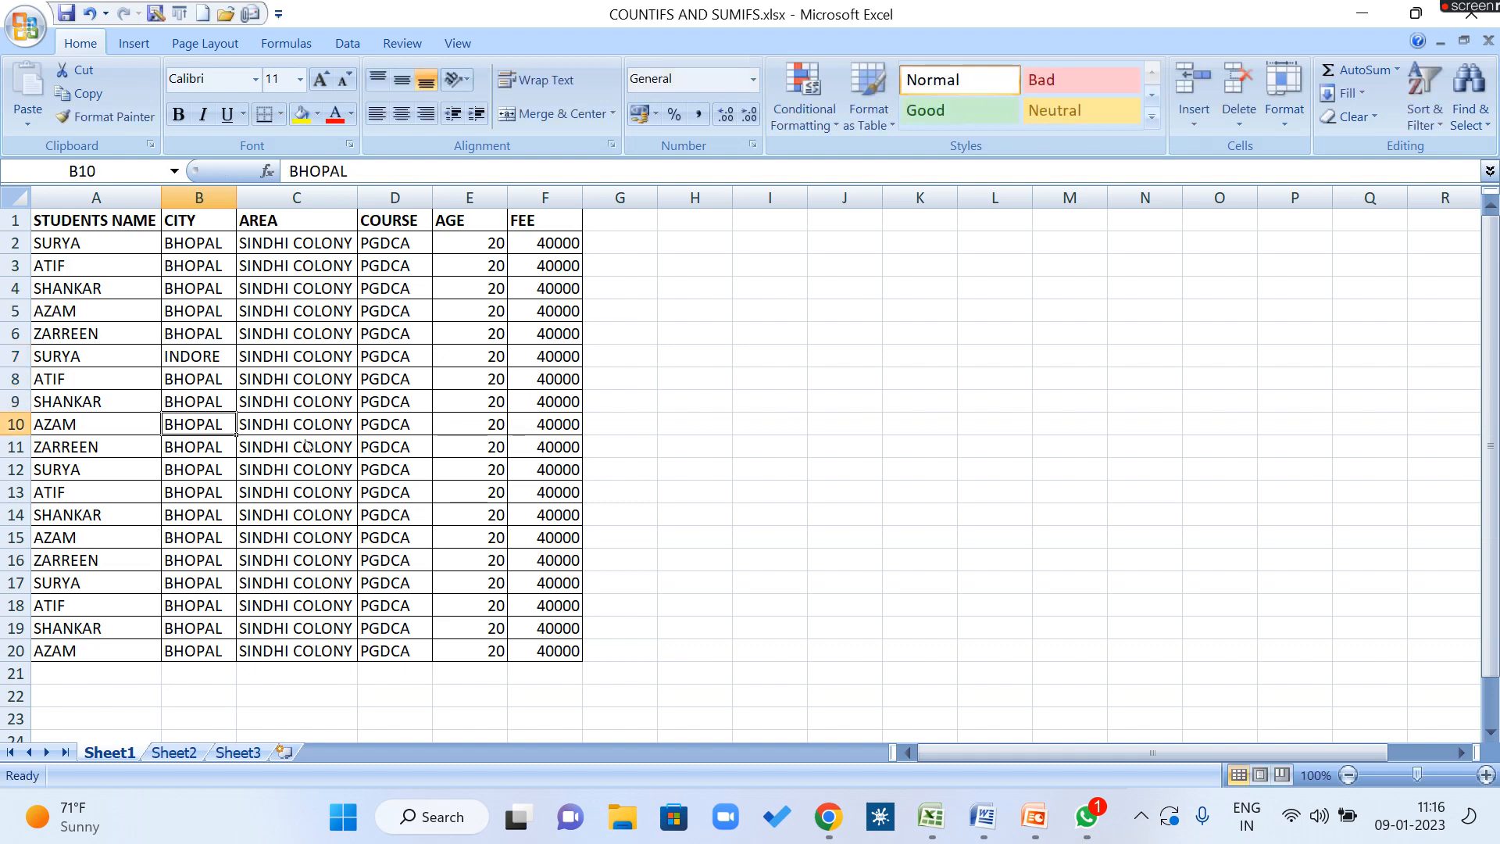
key("Down")
key("Down")
key("Down")
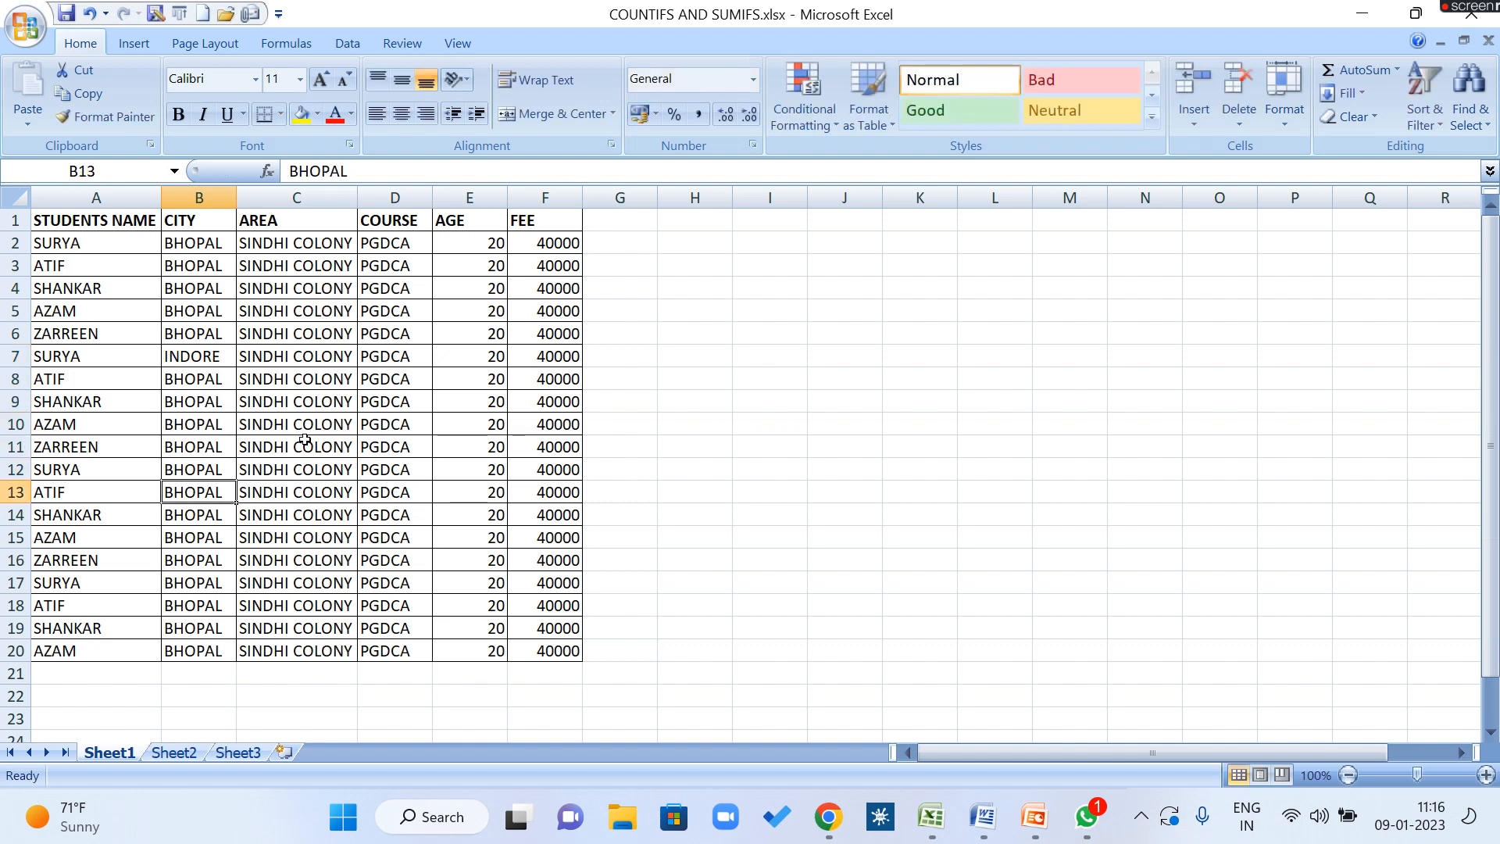
left_click(186, 588)
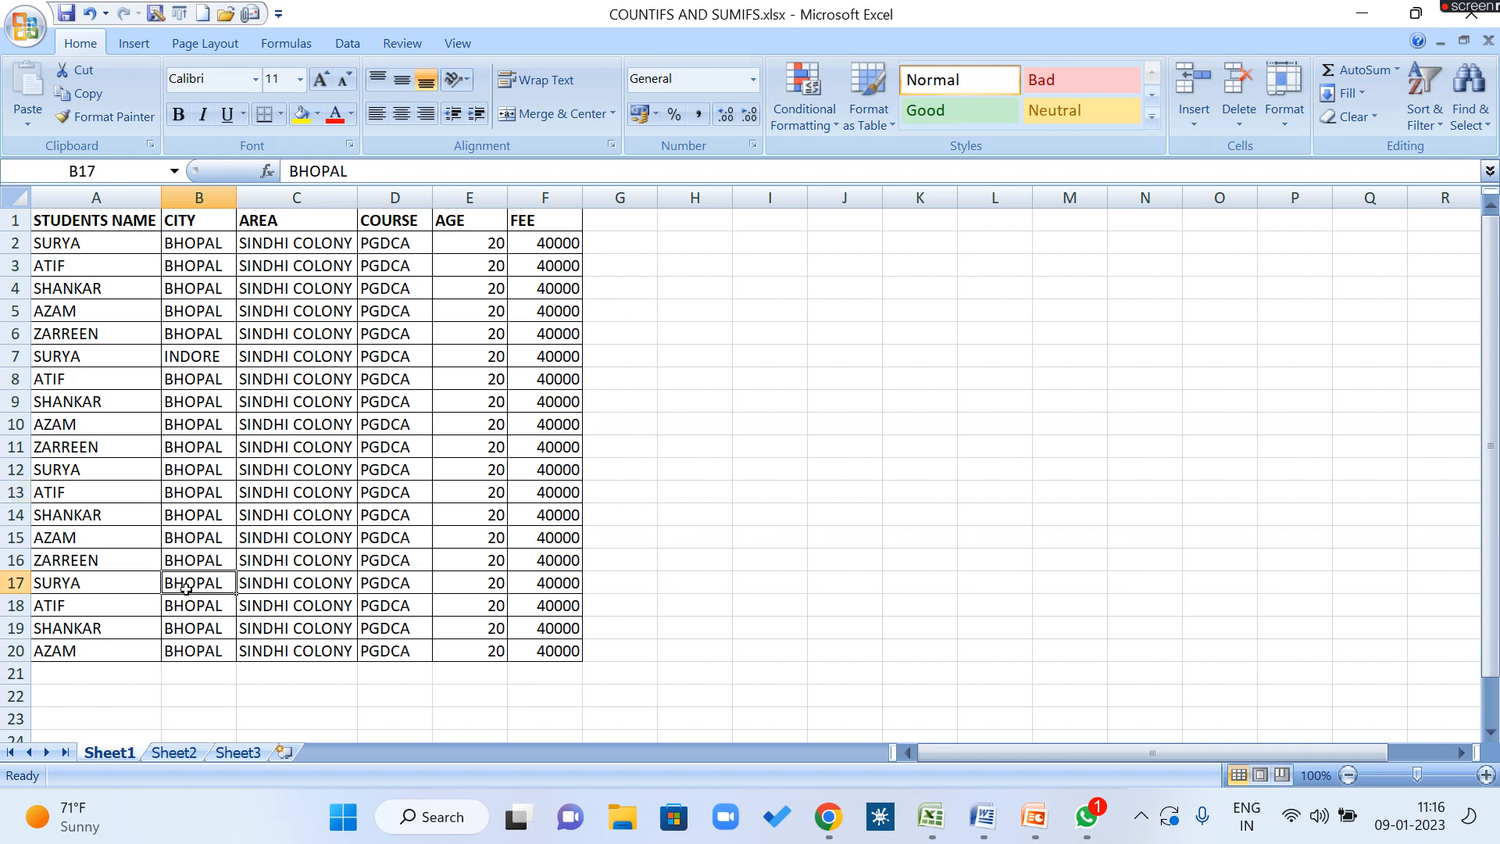
left_click(376, 587)
type("DCA")
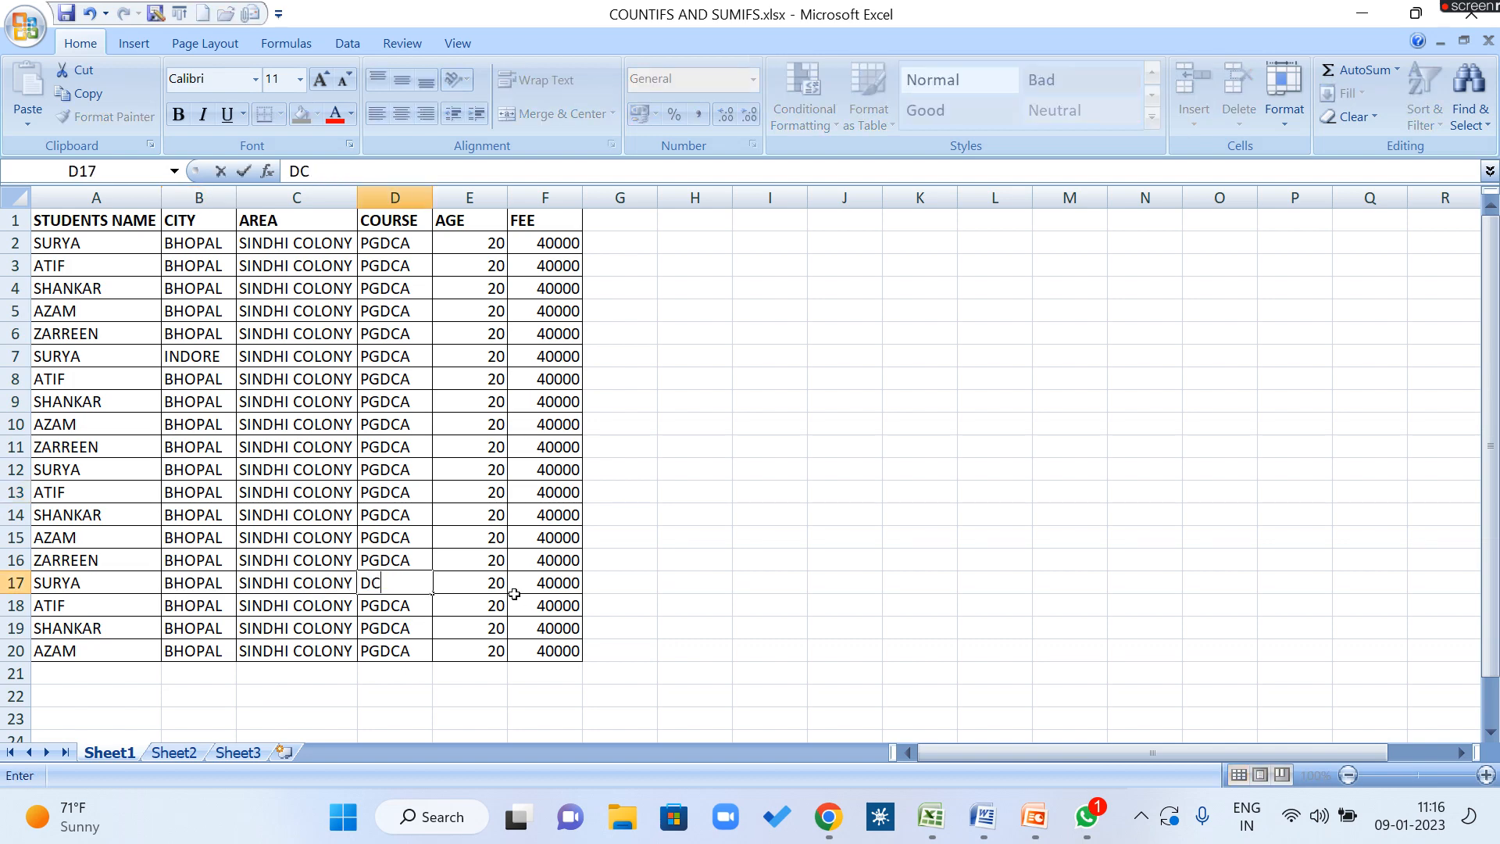
left_click(663, 542)
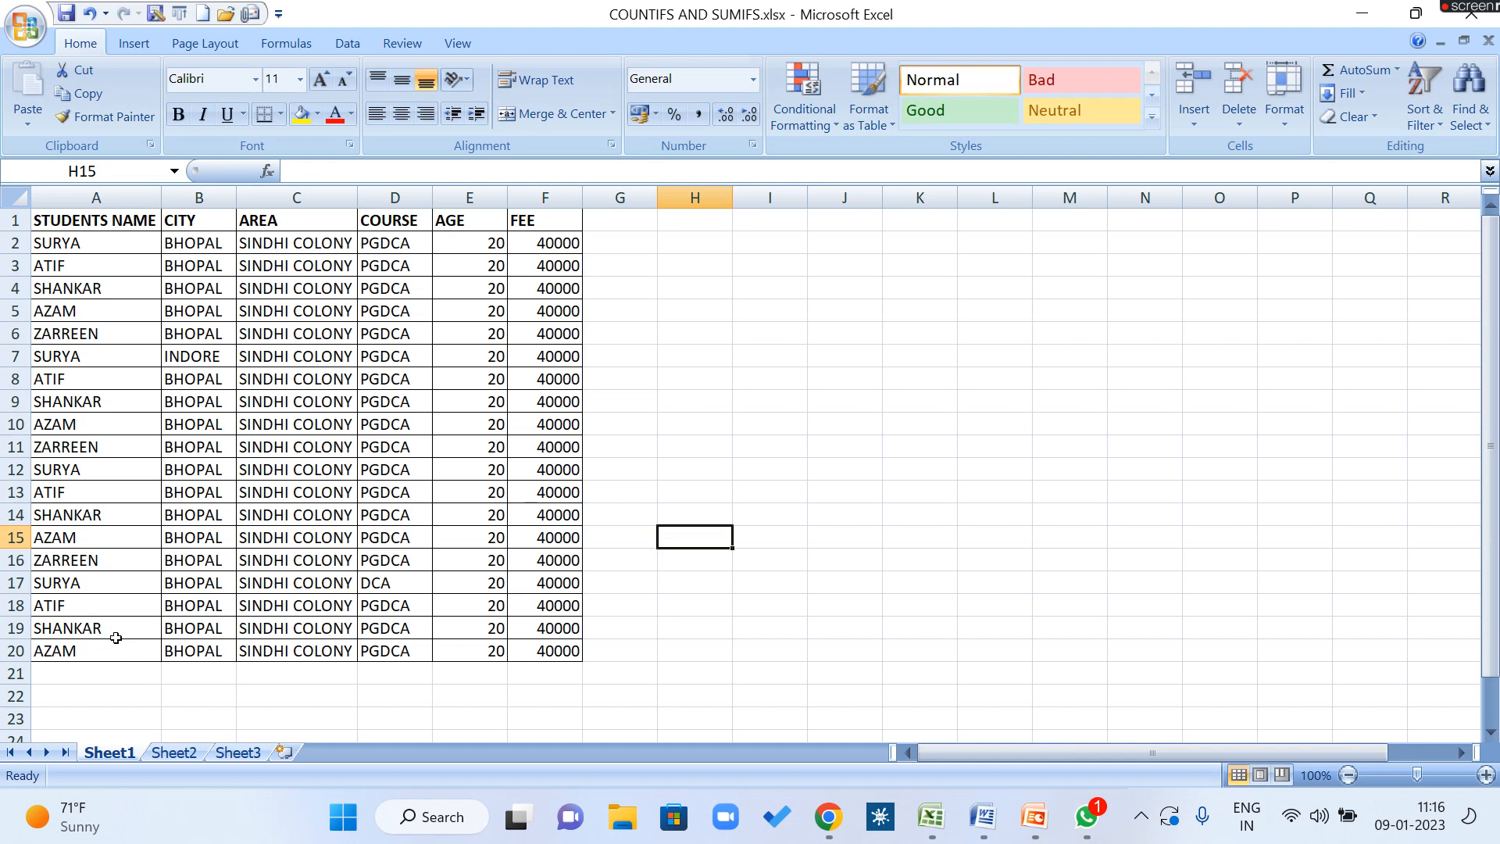
Step: Extend the student table by filling the records in A17:F20 down through row 31
left_click_drag(90, 583, 398, 605)
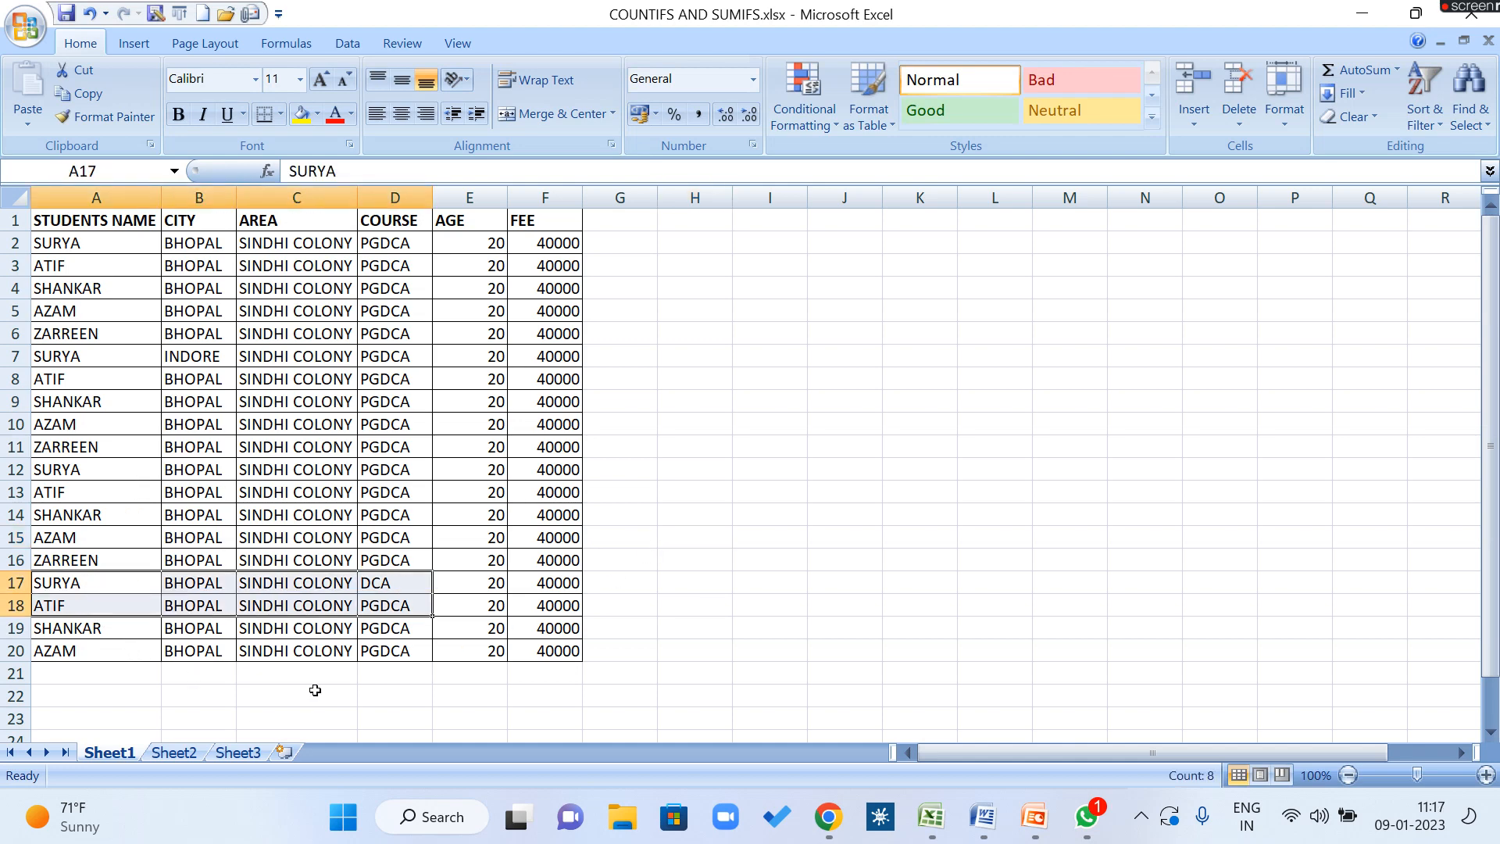
scroll(314, 690, "down", 3)
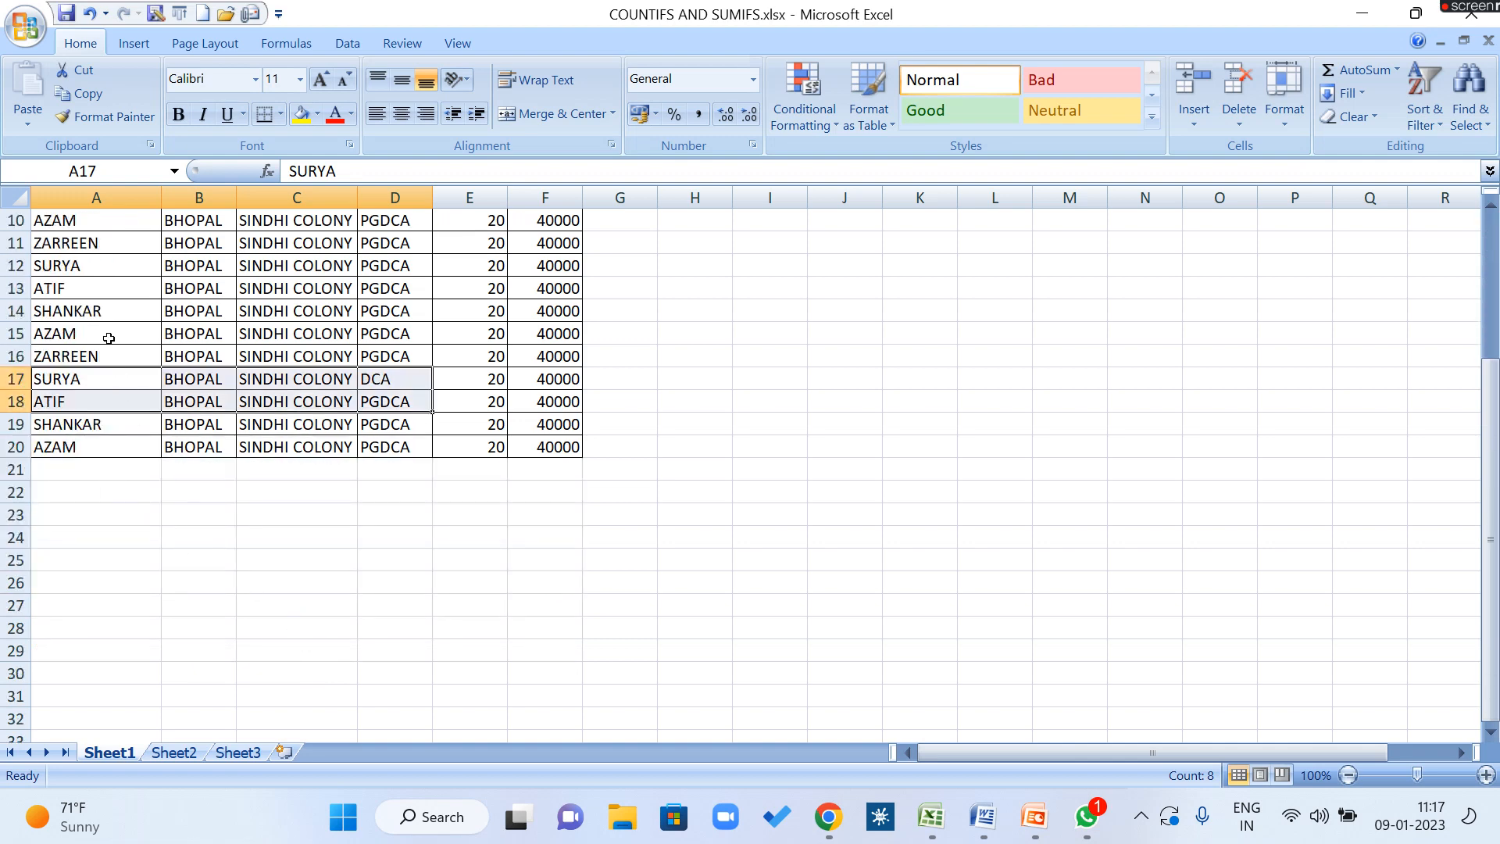
left_click_drag(110, 384, 582, 703)
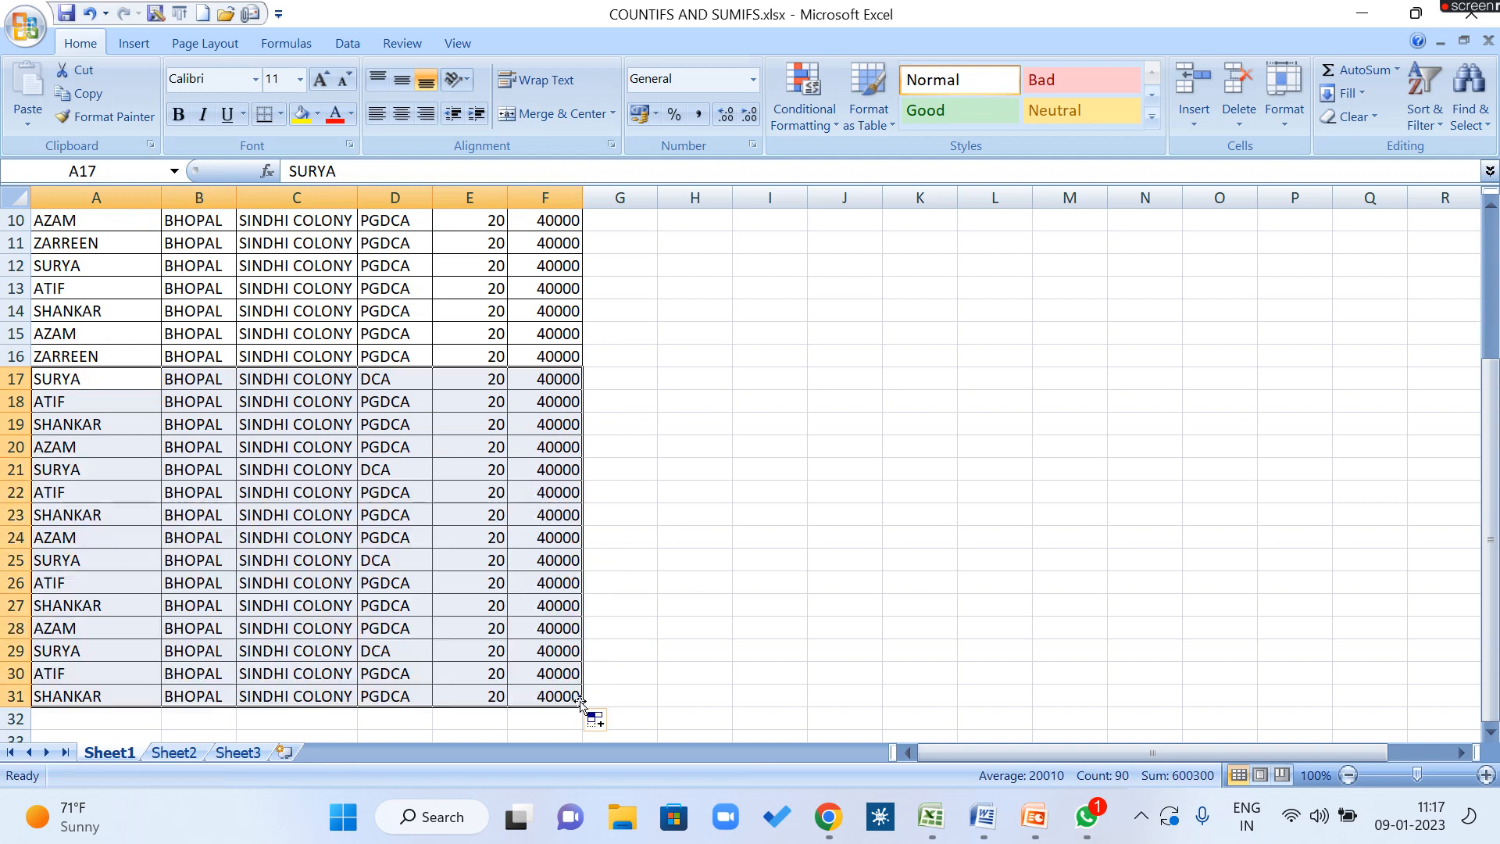
Step: Change the area in cell C25 to MP NAGAR
left_click(146, 664)
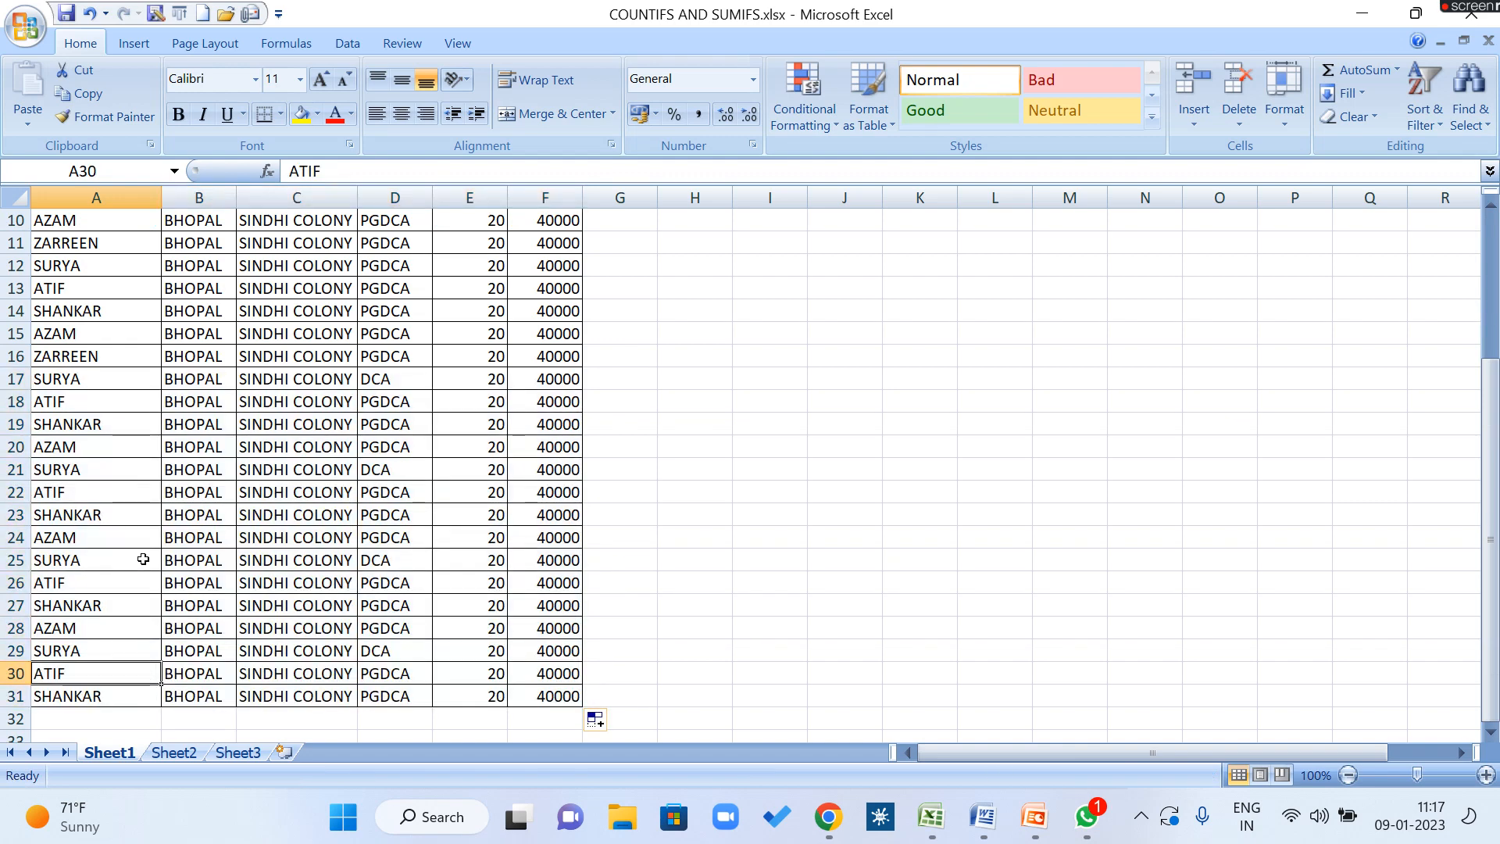
left_click(325, 562)
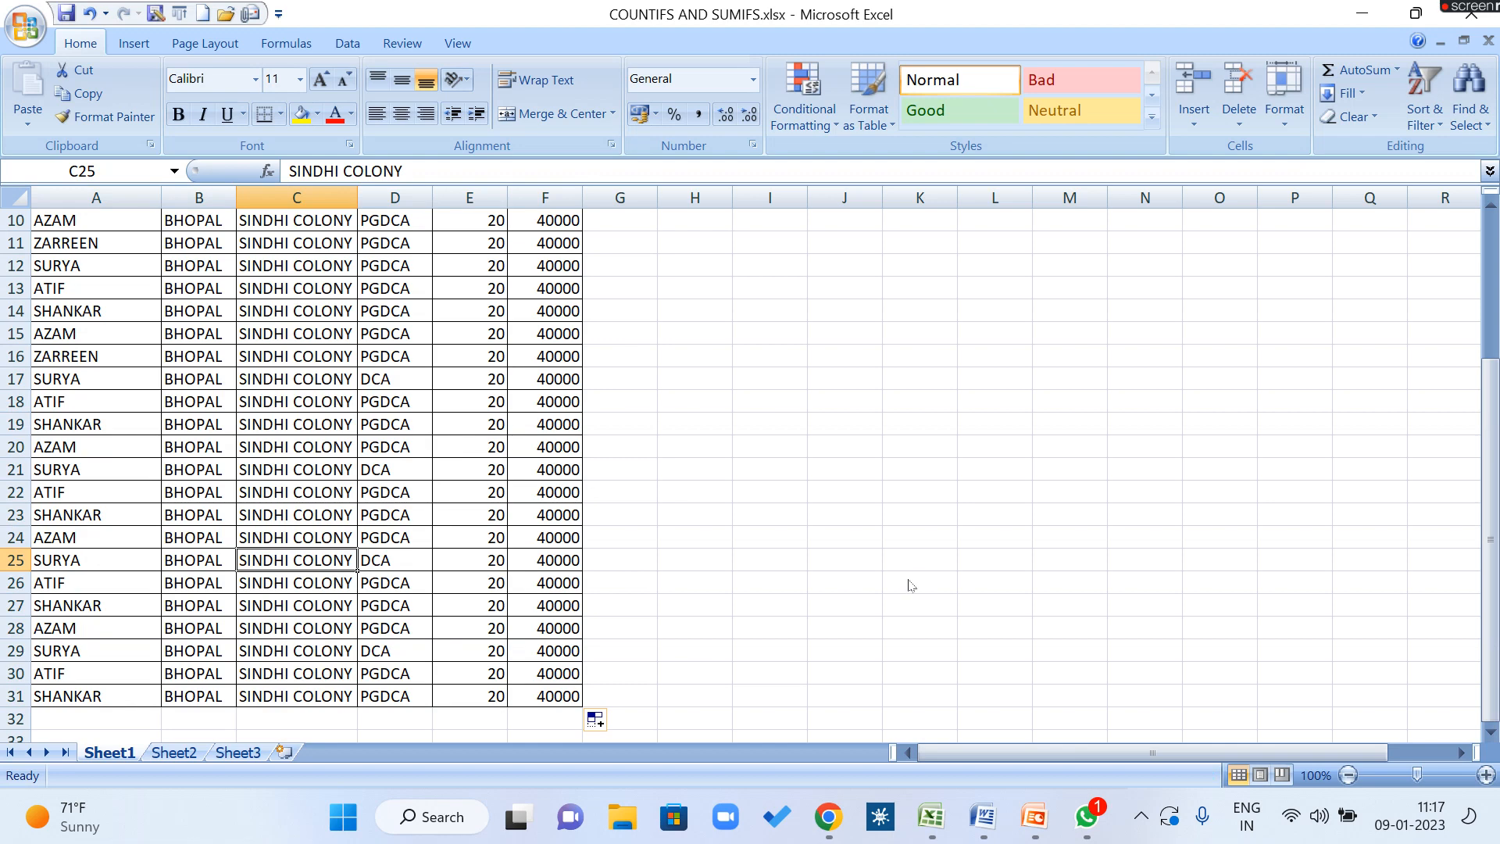
type("MP NAGAR")
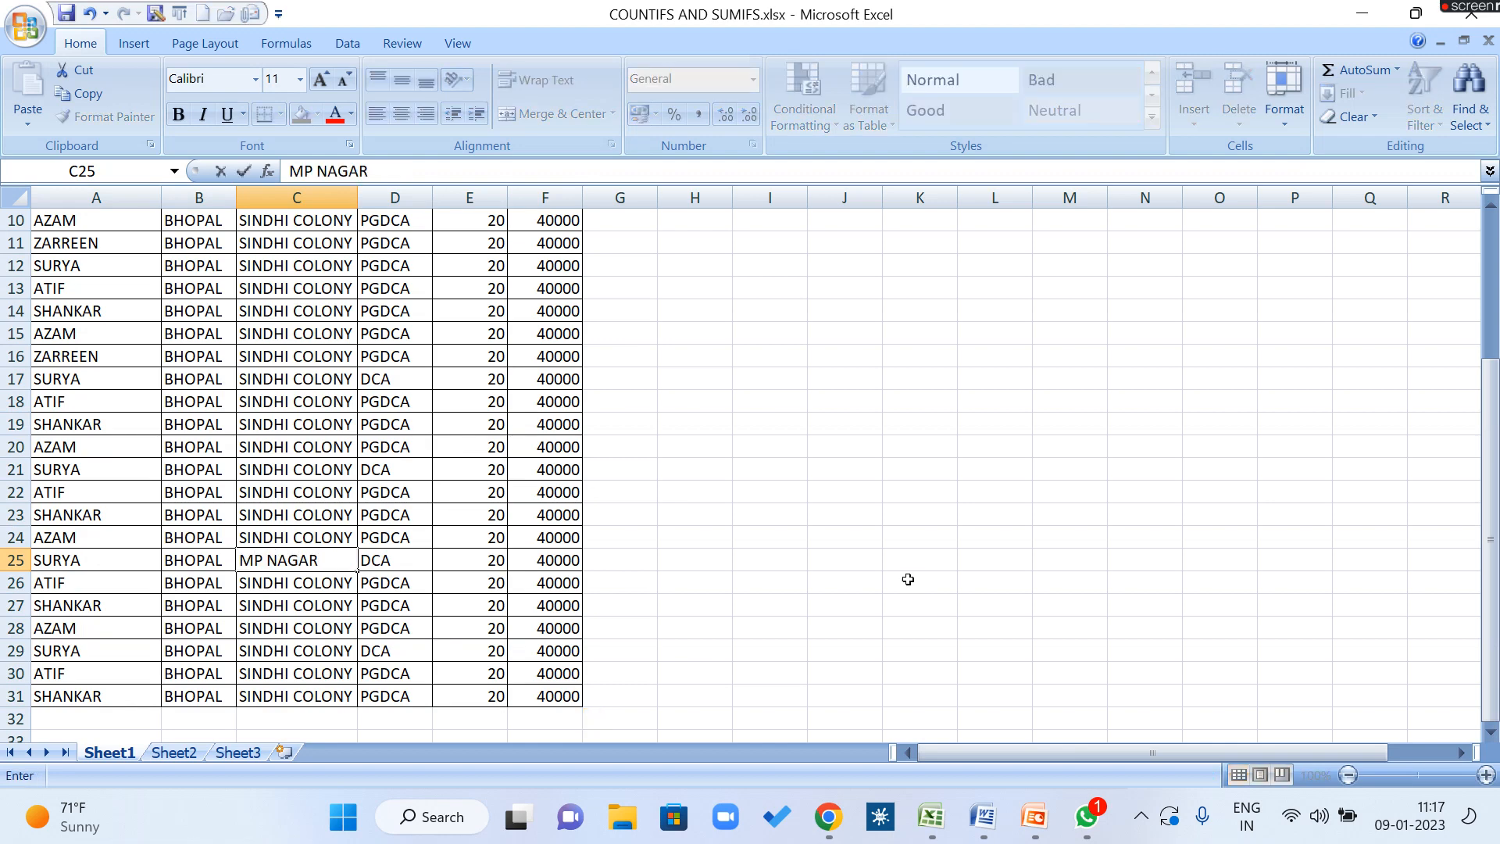
key("Tab")
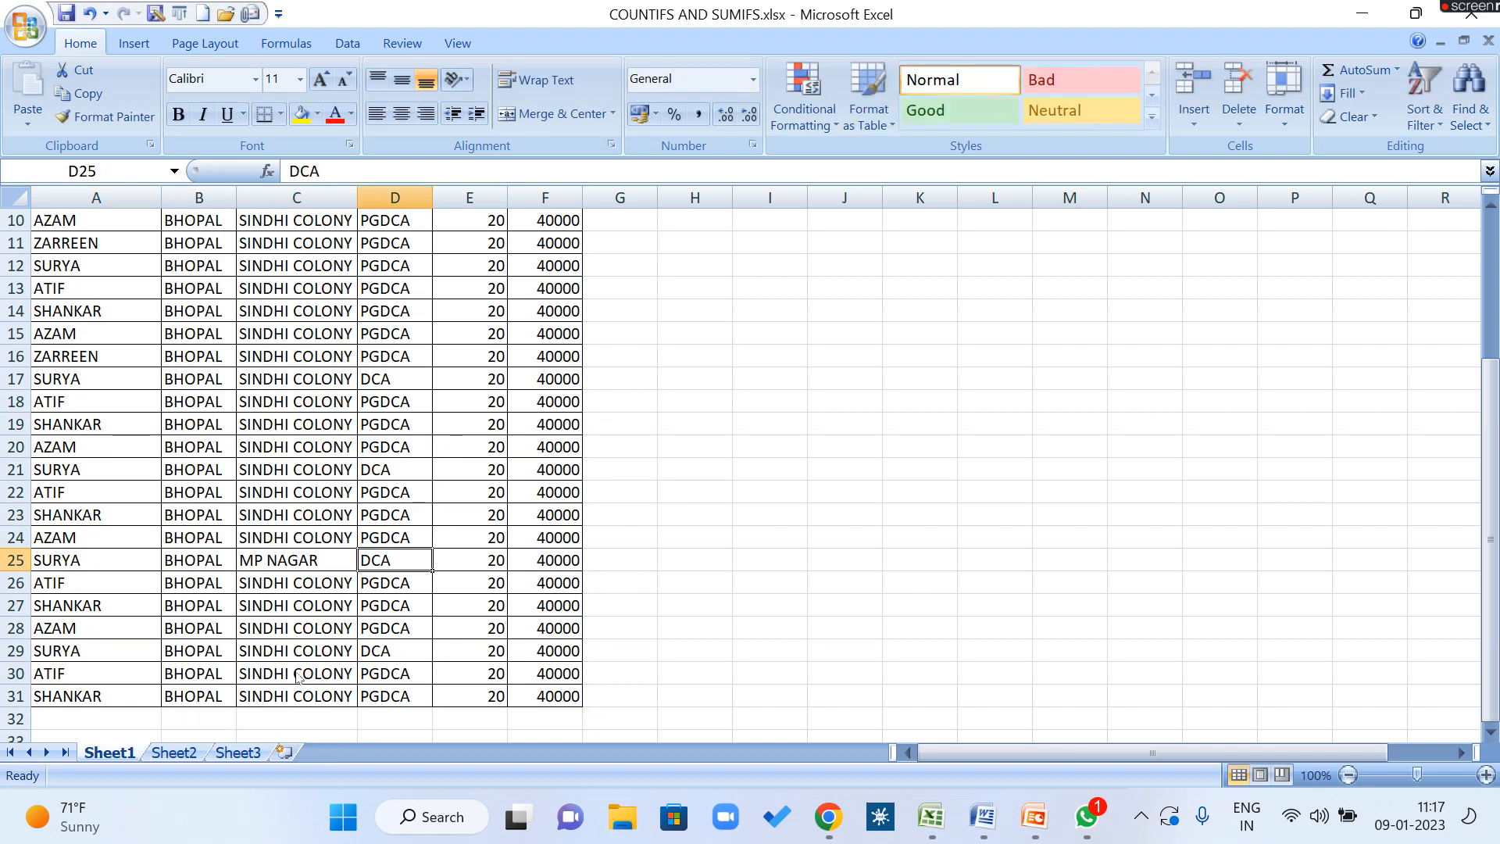
Step: Extend the student table by filling the records in A29:F31 down through row 37
scroll(295, 667, "down", 2)
scroll(202, 625, "down", 1)
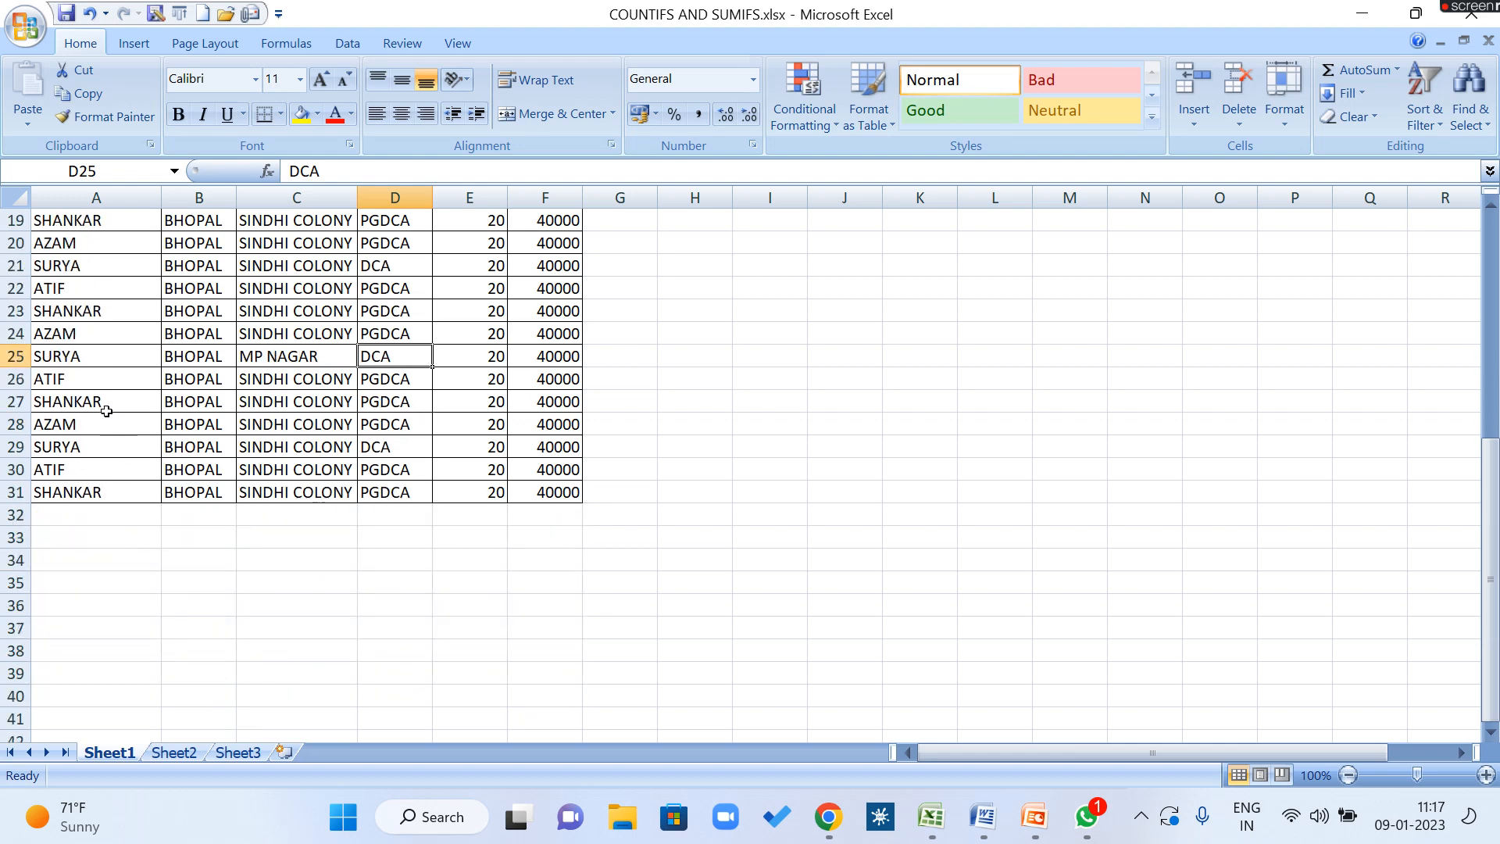
left_click_drag(103, 353, 148, 378)
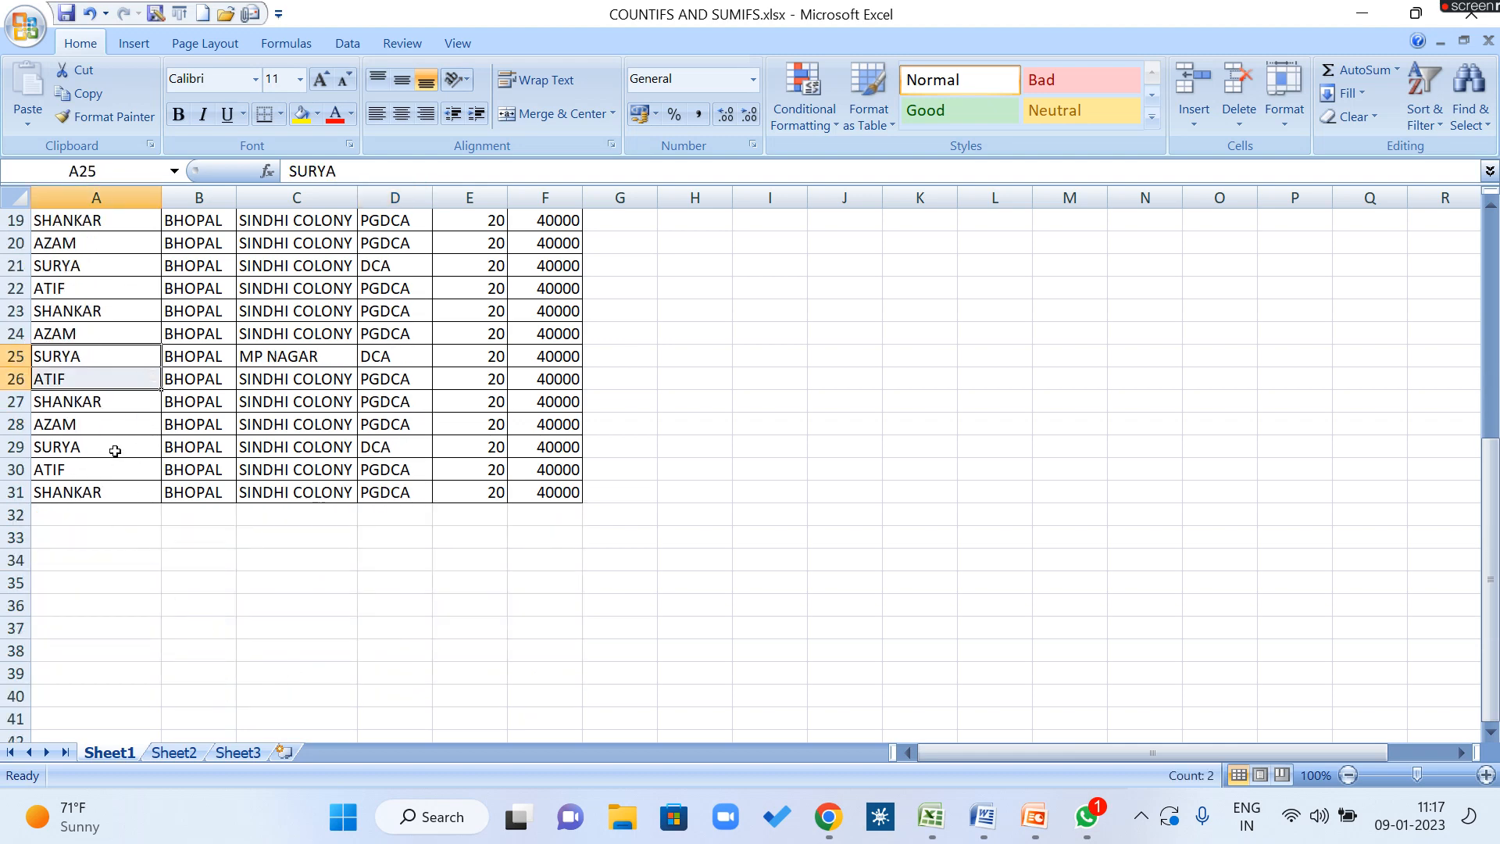
left_click_drag(114, 446, 578, 629)
left_click(95, 516)
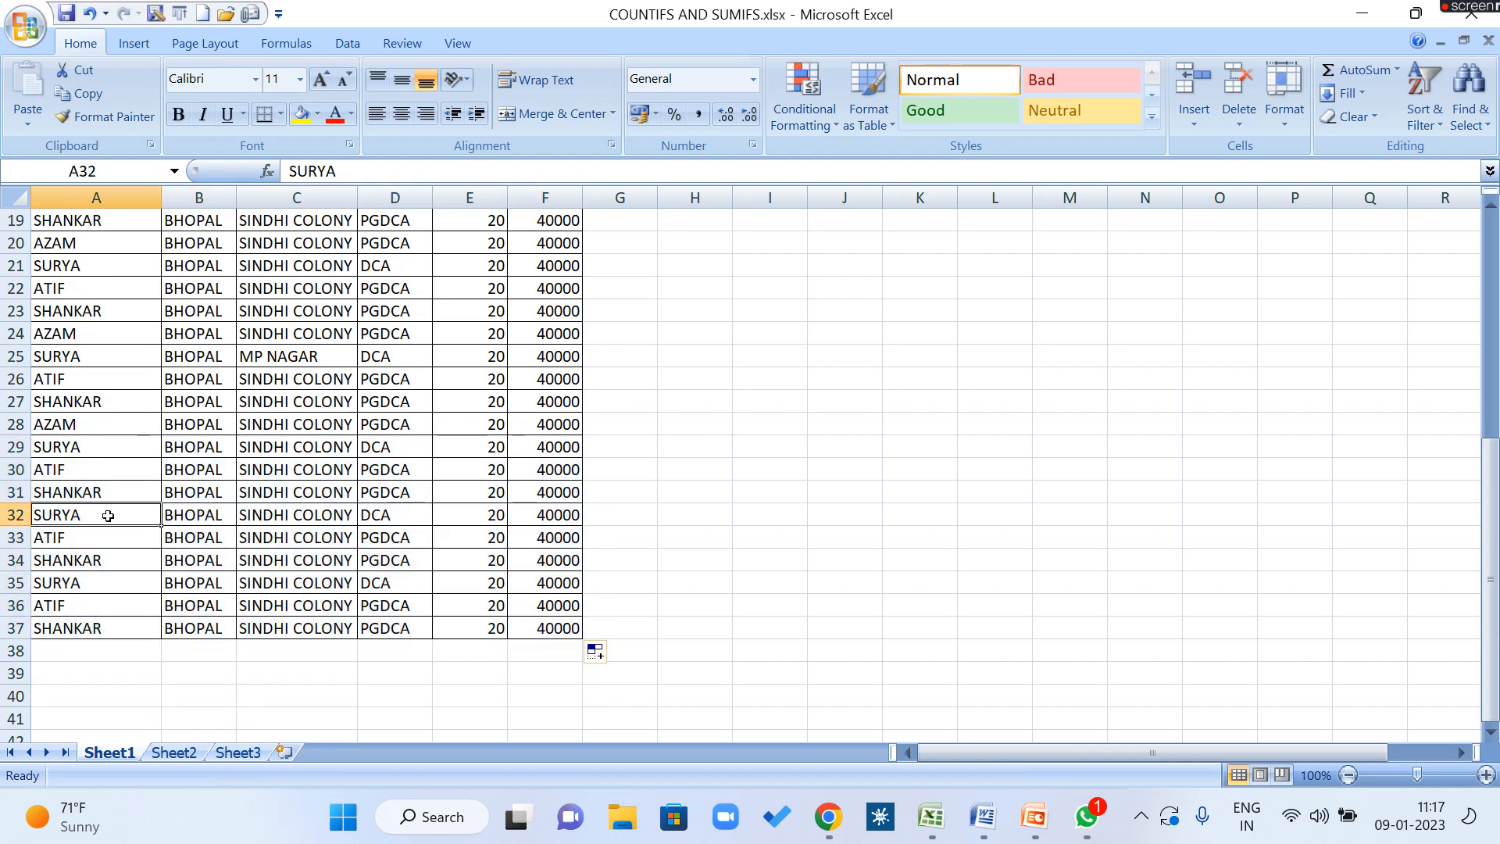
Step: Set the student's age in cell E32 to 40
left_click(484, 516)
type("40")
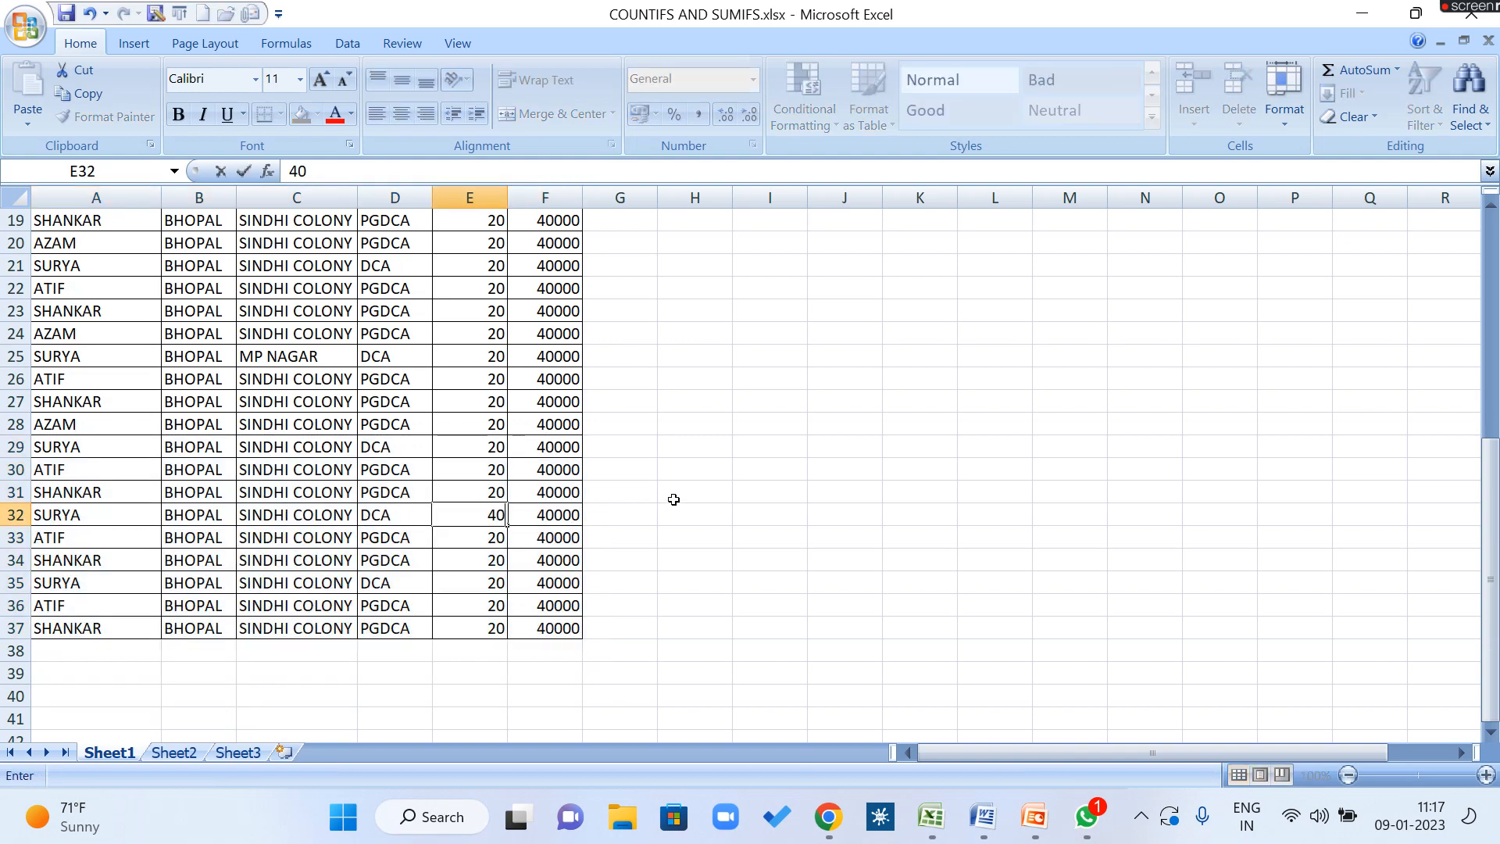
key("Return")
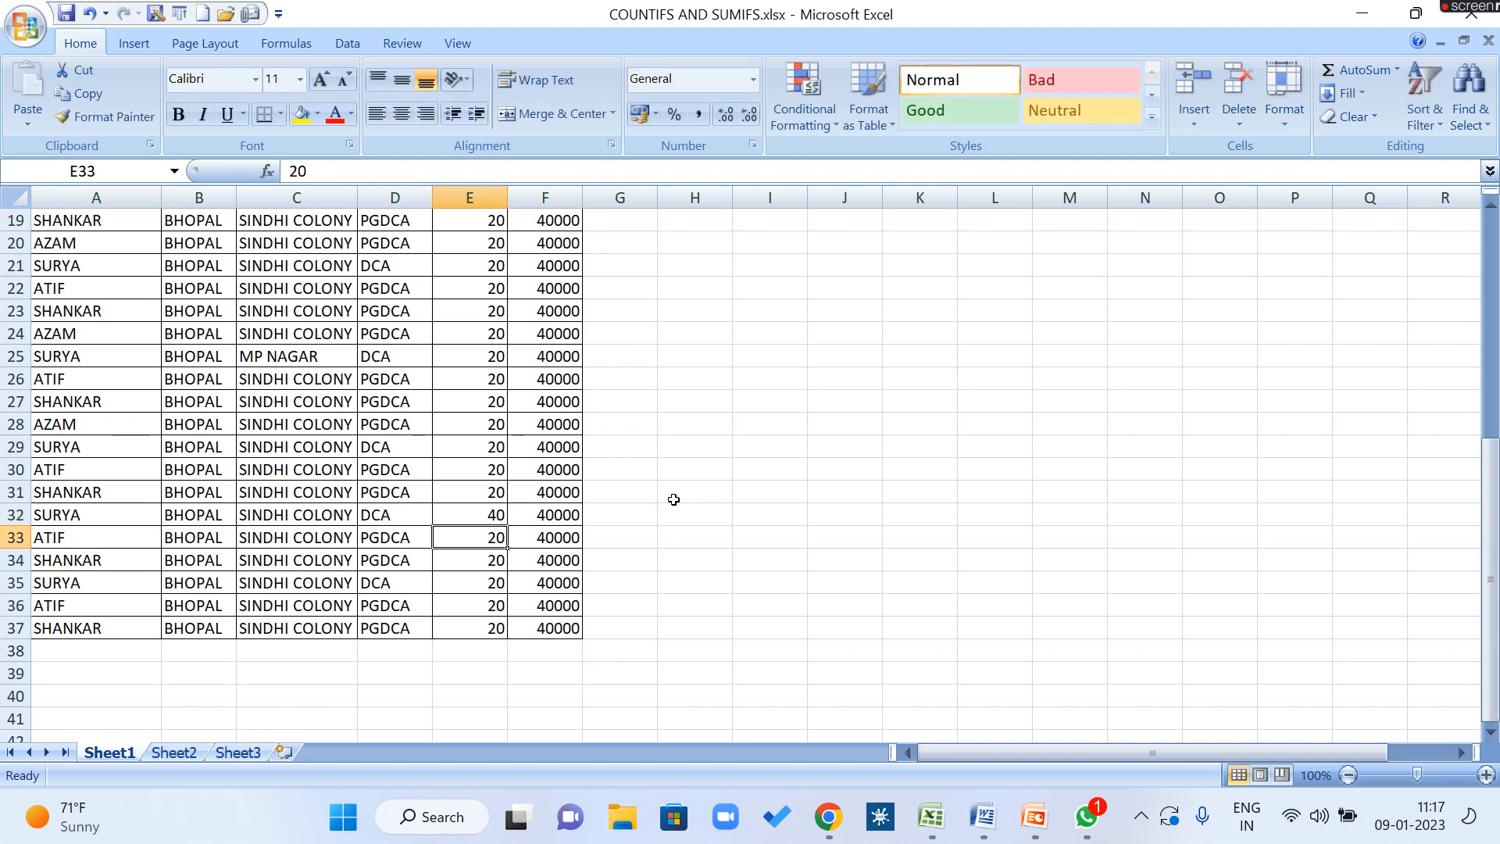
Step: Highlight the first student's name, city, area, course and age in A2:E2 with a yellow fill
scroll(133, 613, "down", 1)
scroll(805, 474, "up", 7)
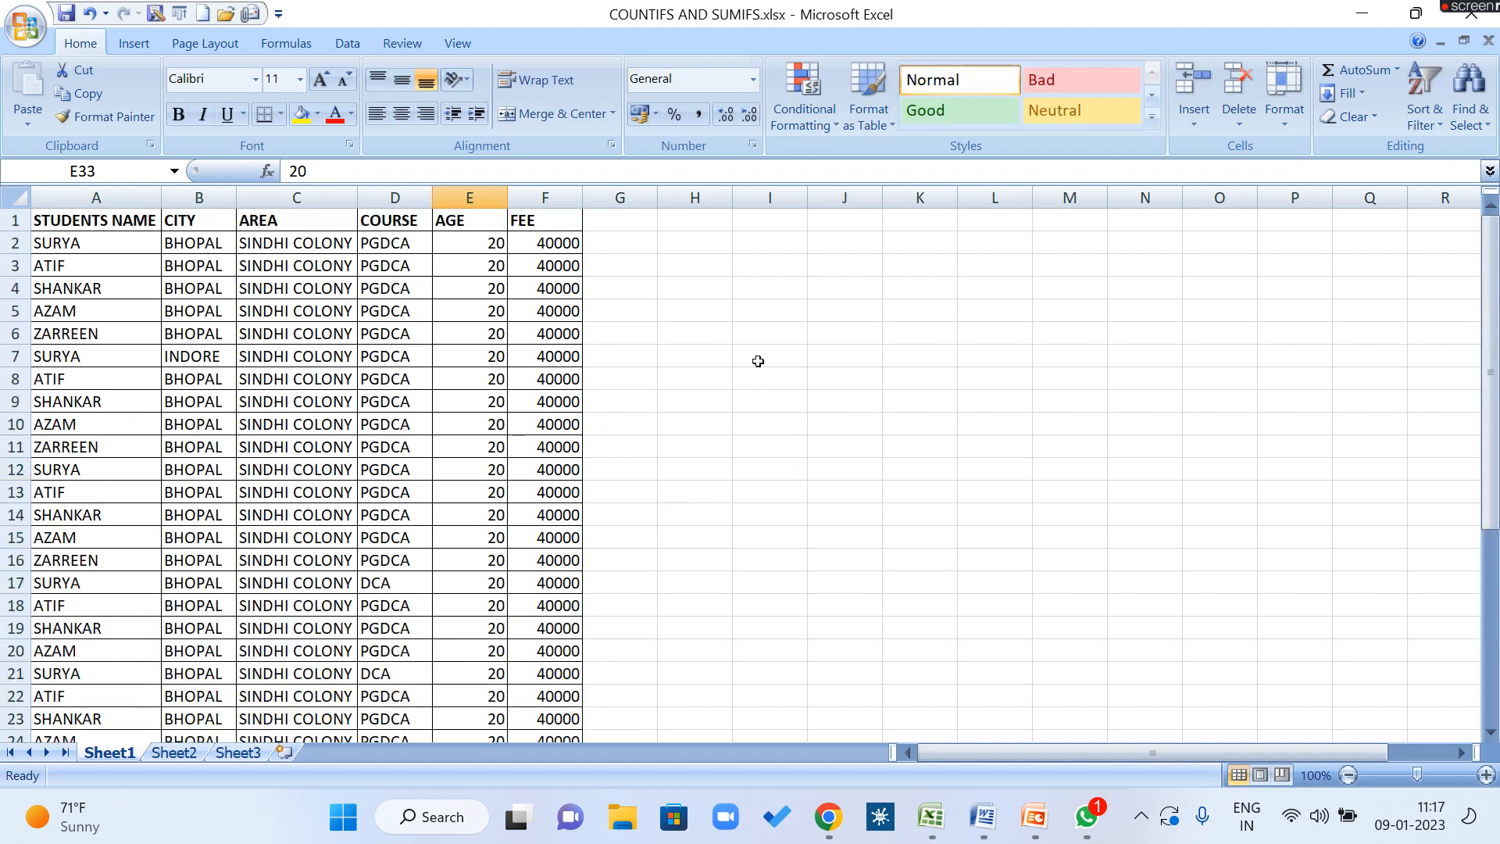
scroll(797, 354, "up", 2)
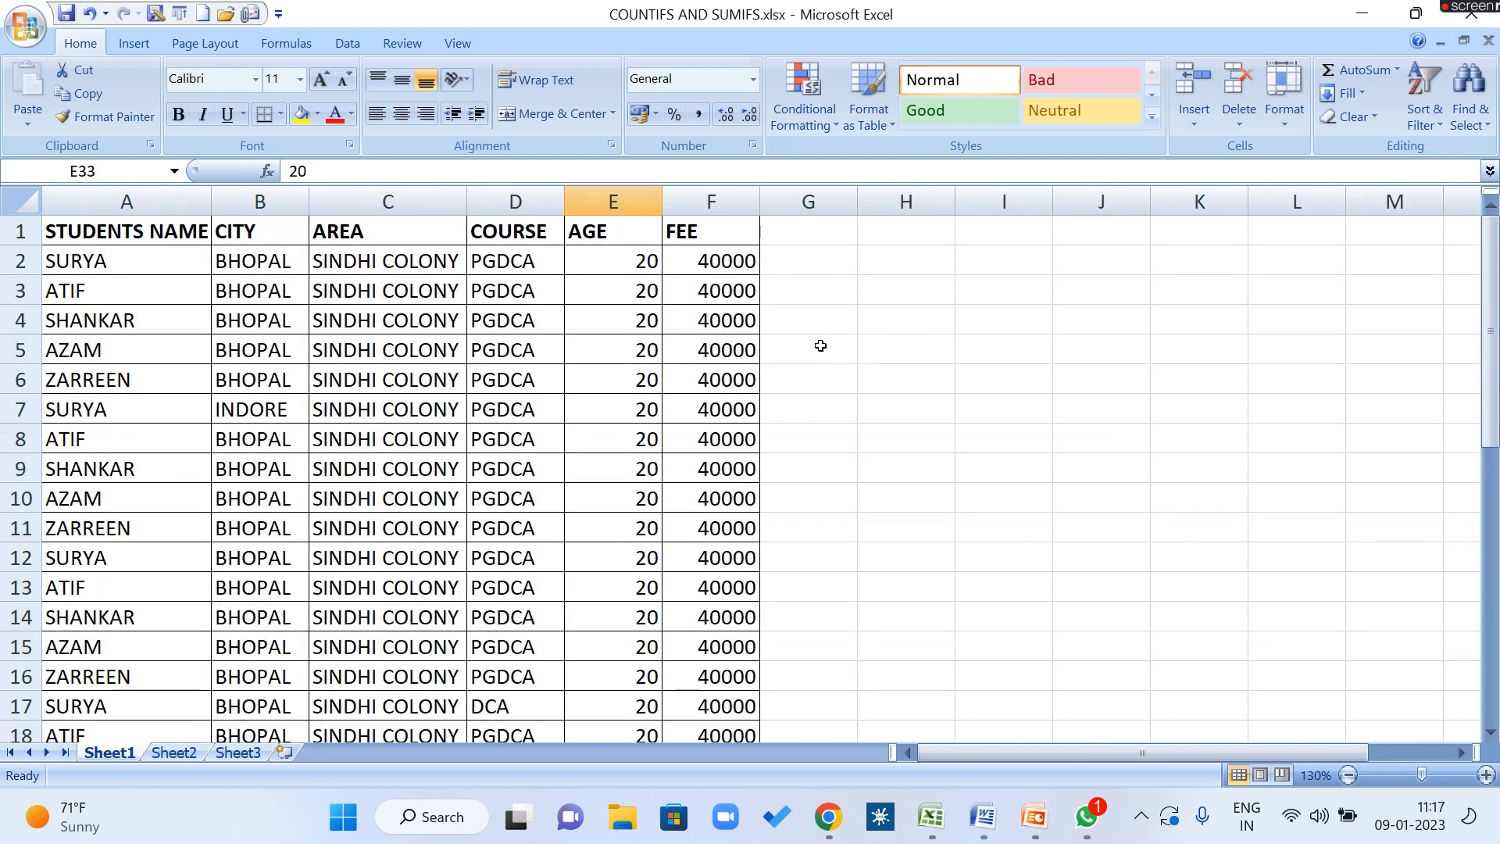
left_click(130, 263)
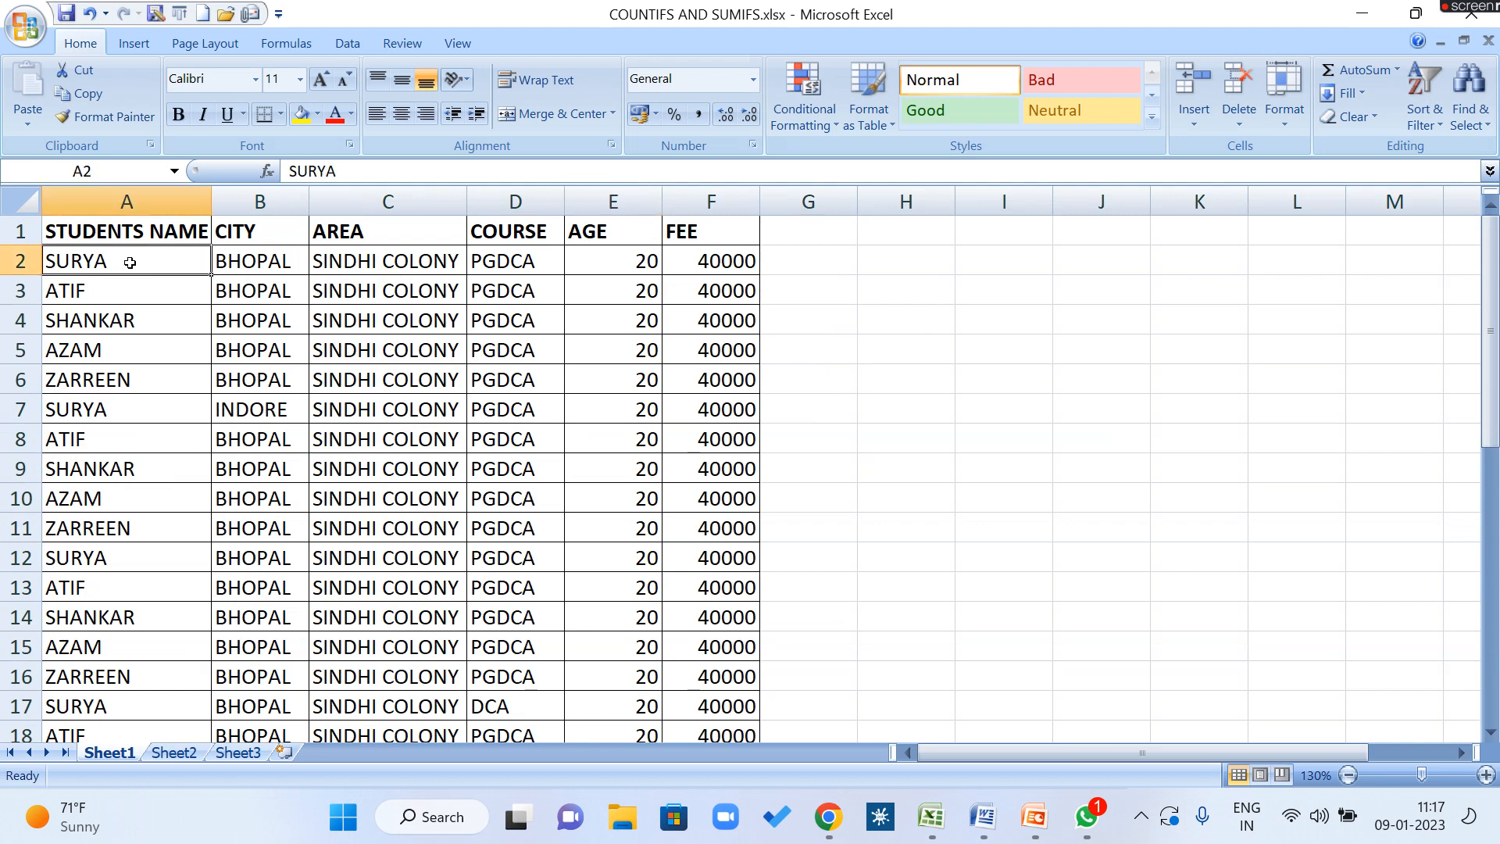
left_click_drag(130, 262, 617, 263)
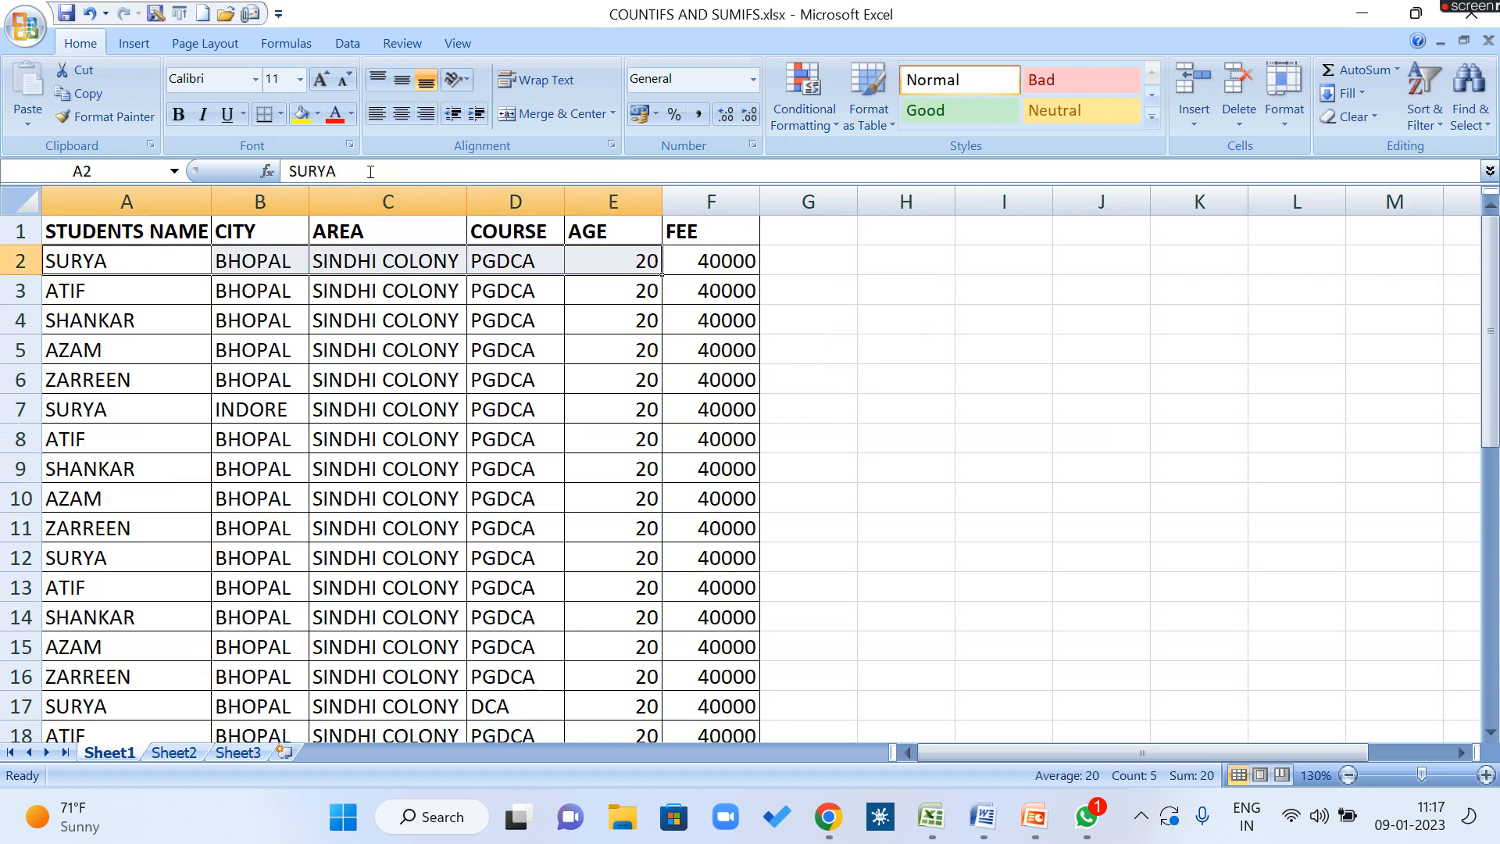
left_click(301, 114)
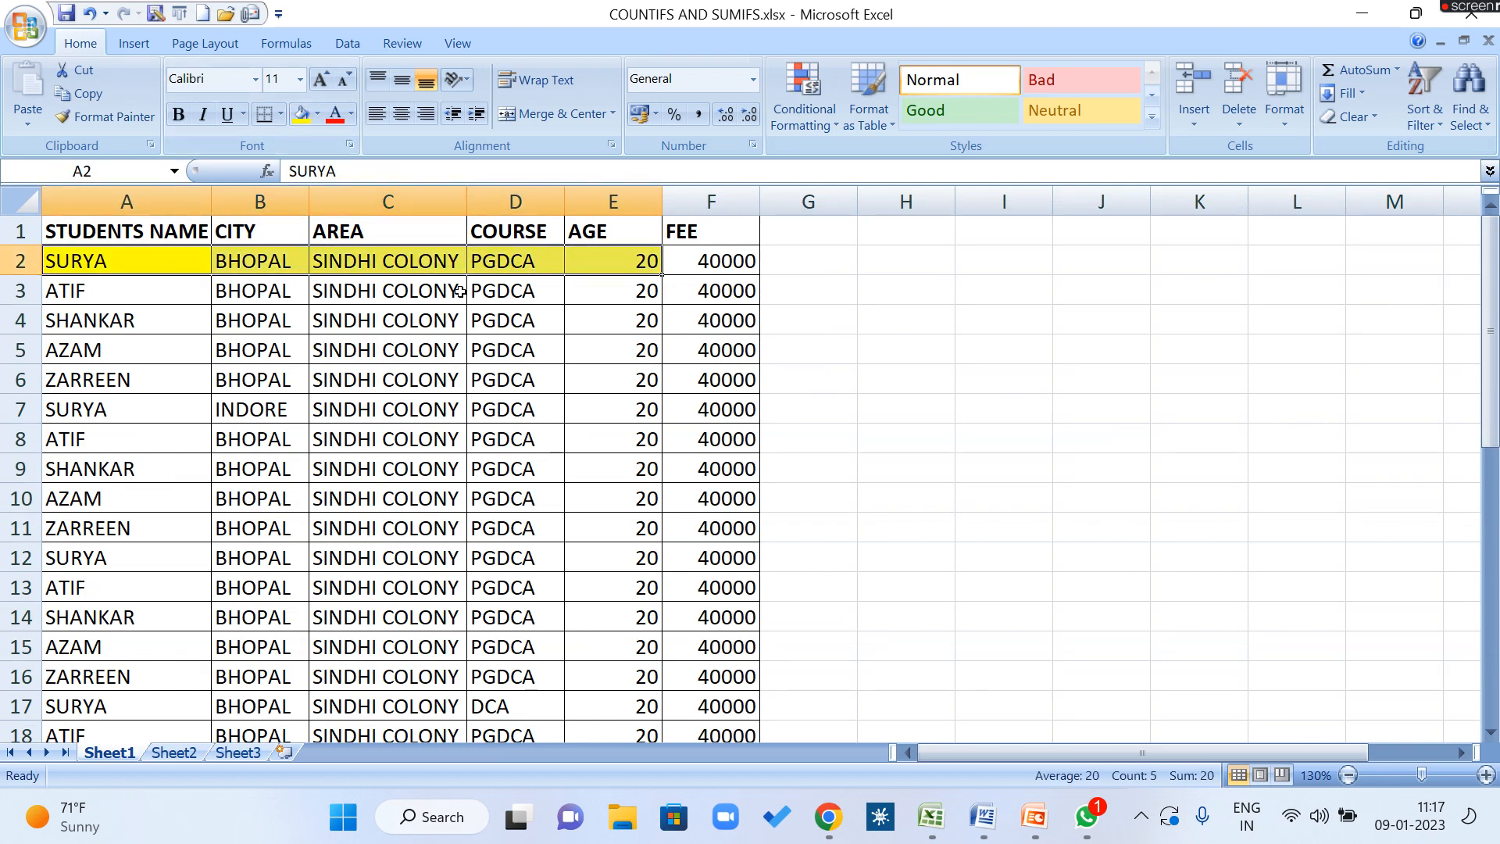
left_click(498, 371)
left_click(183, 265)
left_click(277, 267)
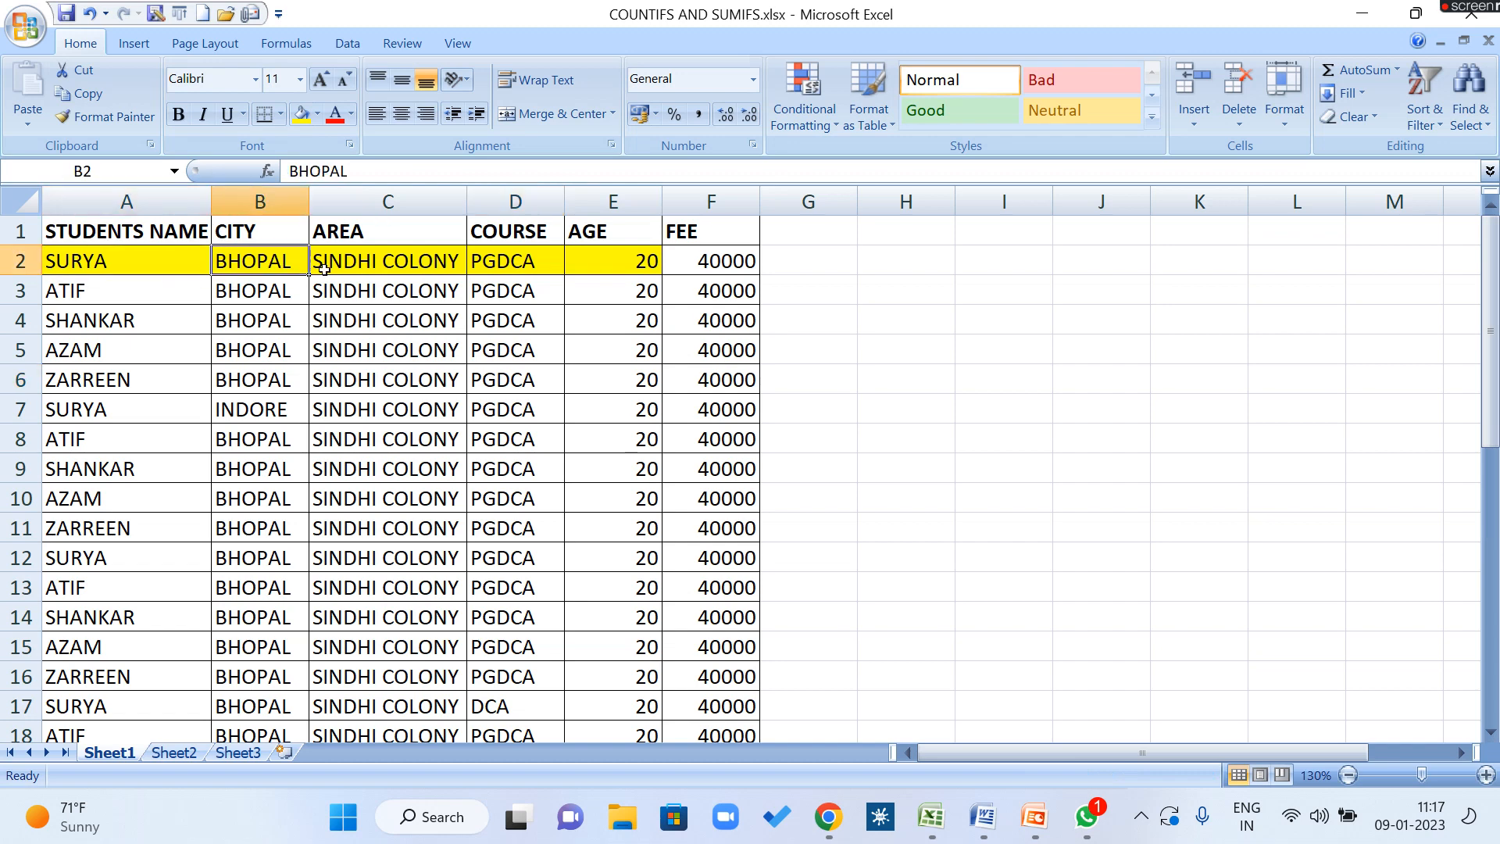
left_click(387, 269)
left_click(484, 263)
left_click(641, 263)
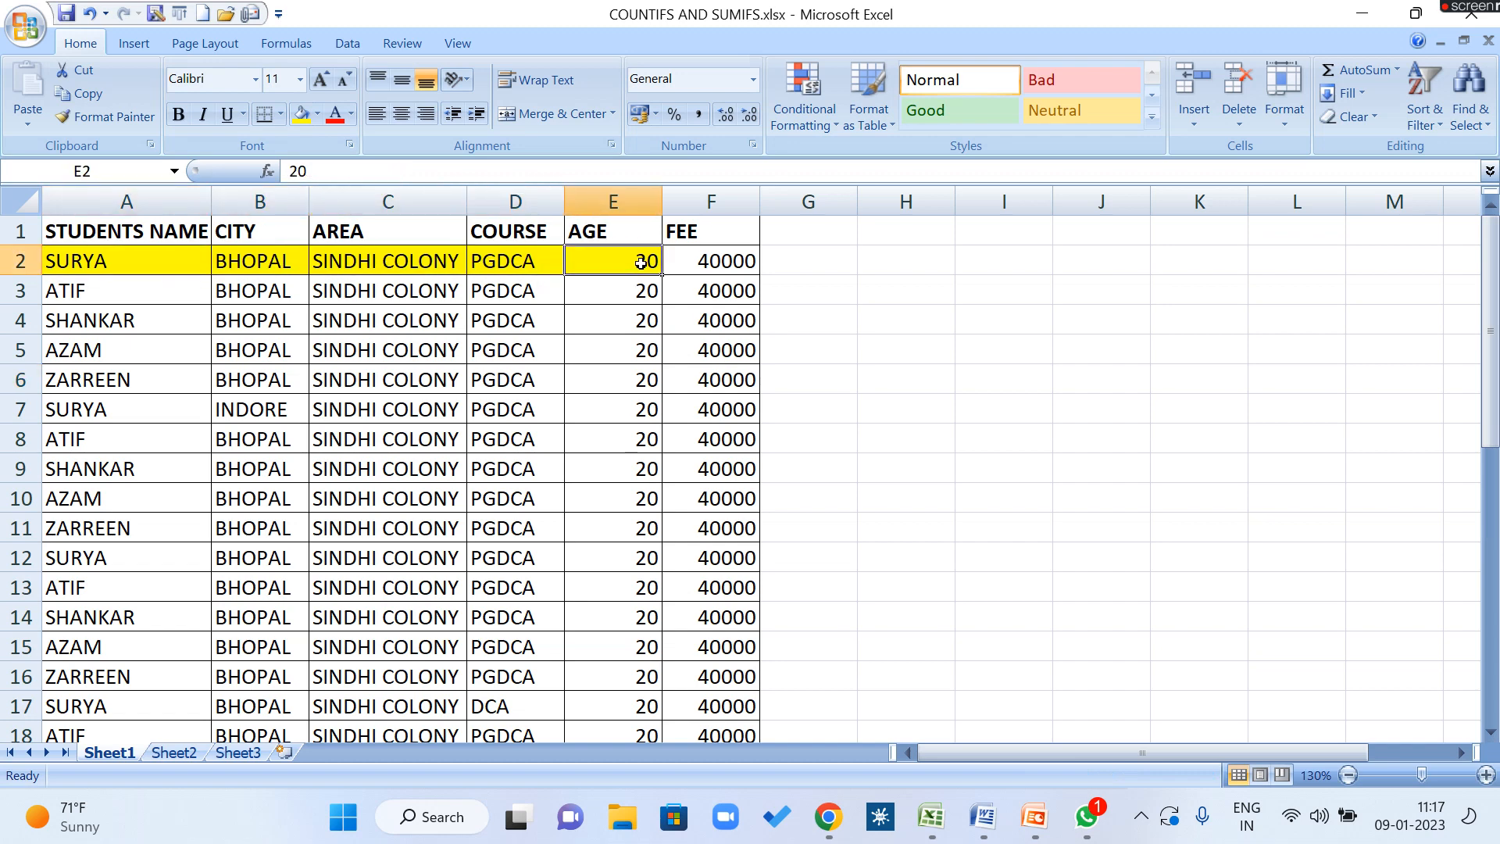
Step: Start a SUMIFS formula in cell H4 with the fee column F1:F37 as the sum range
left_click(921, 320)
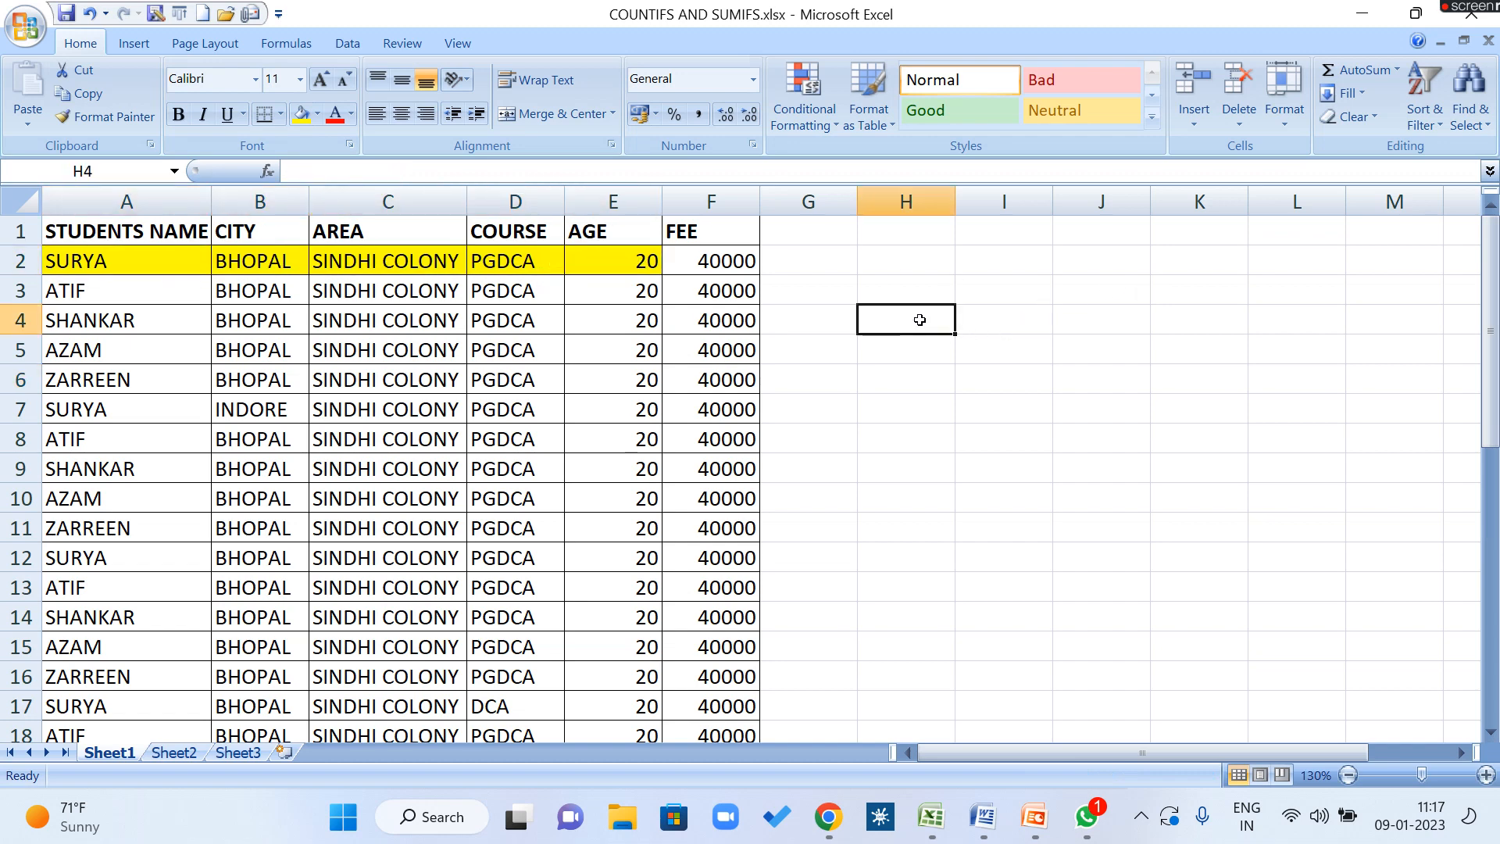
type("=S")
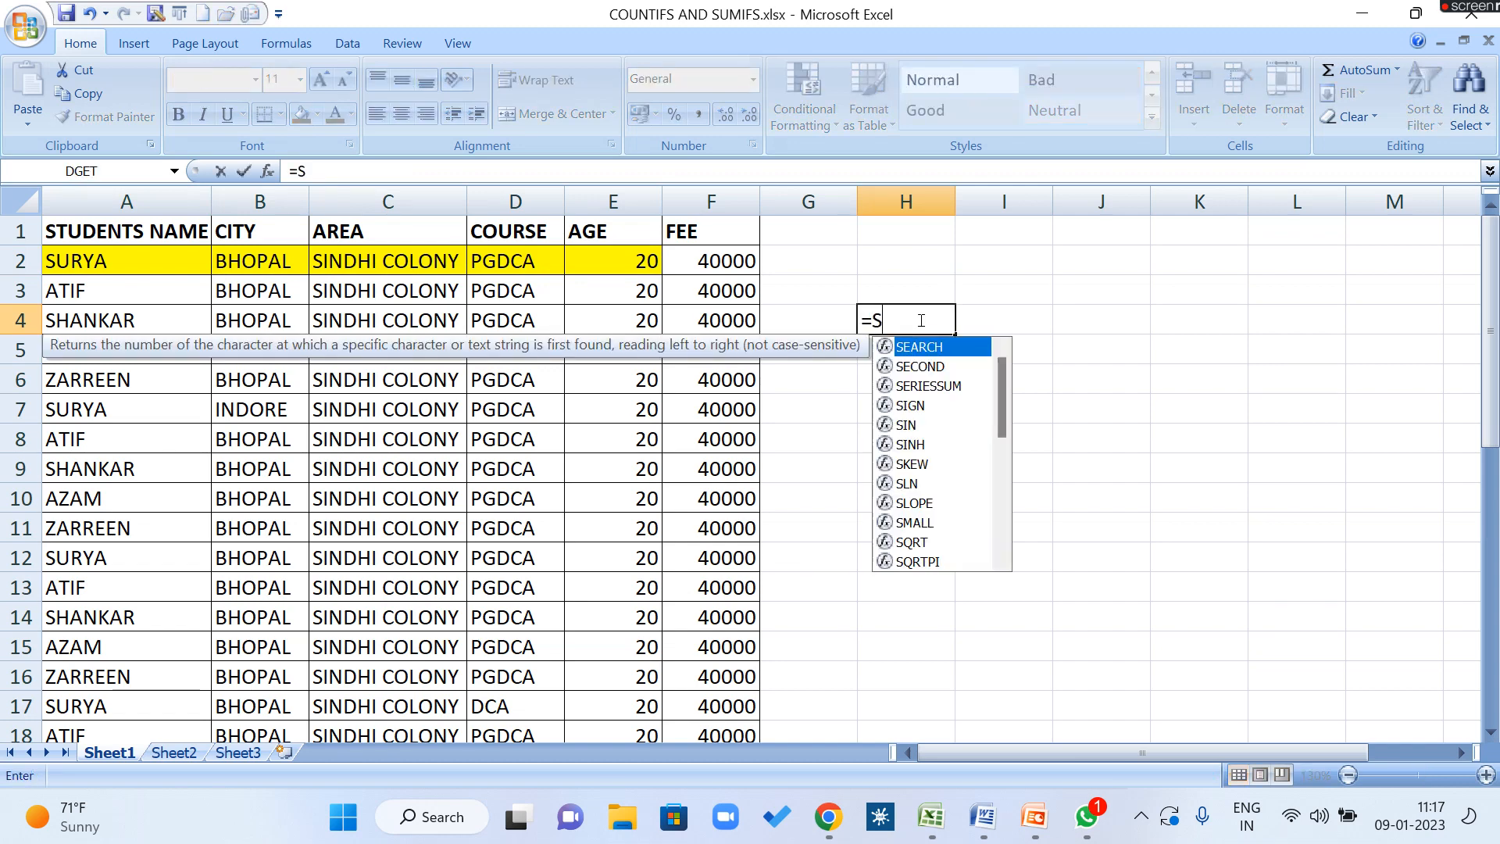
type("UMIF")
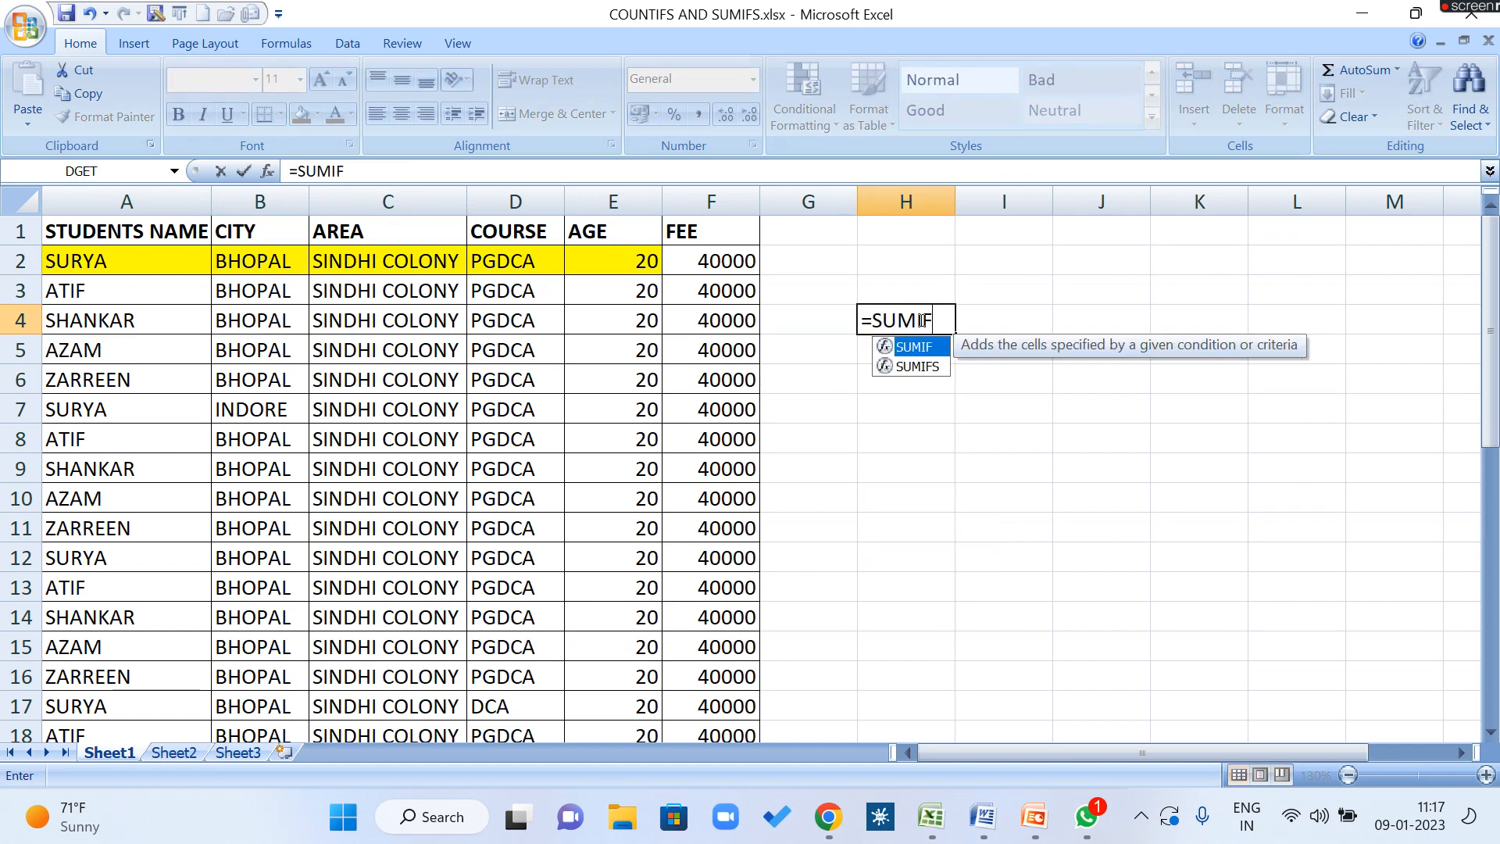
type("S(")
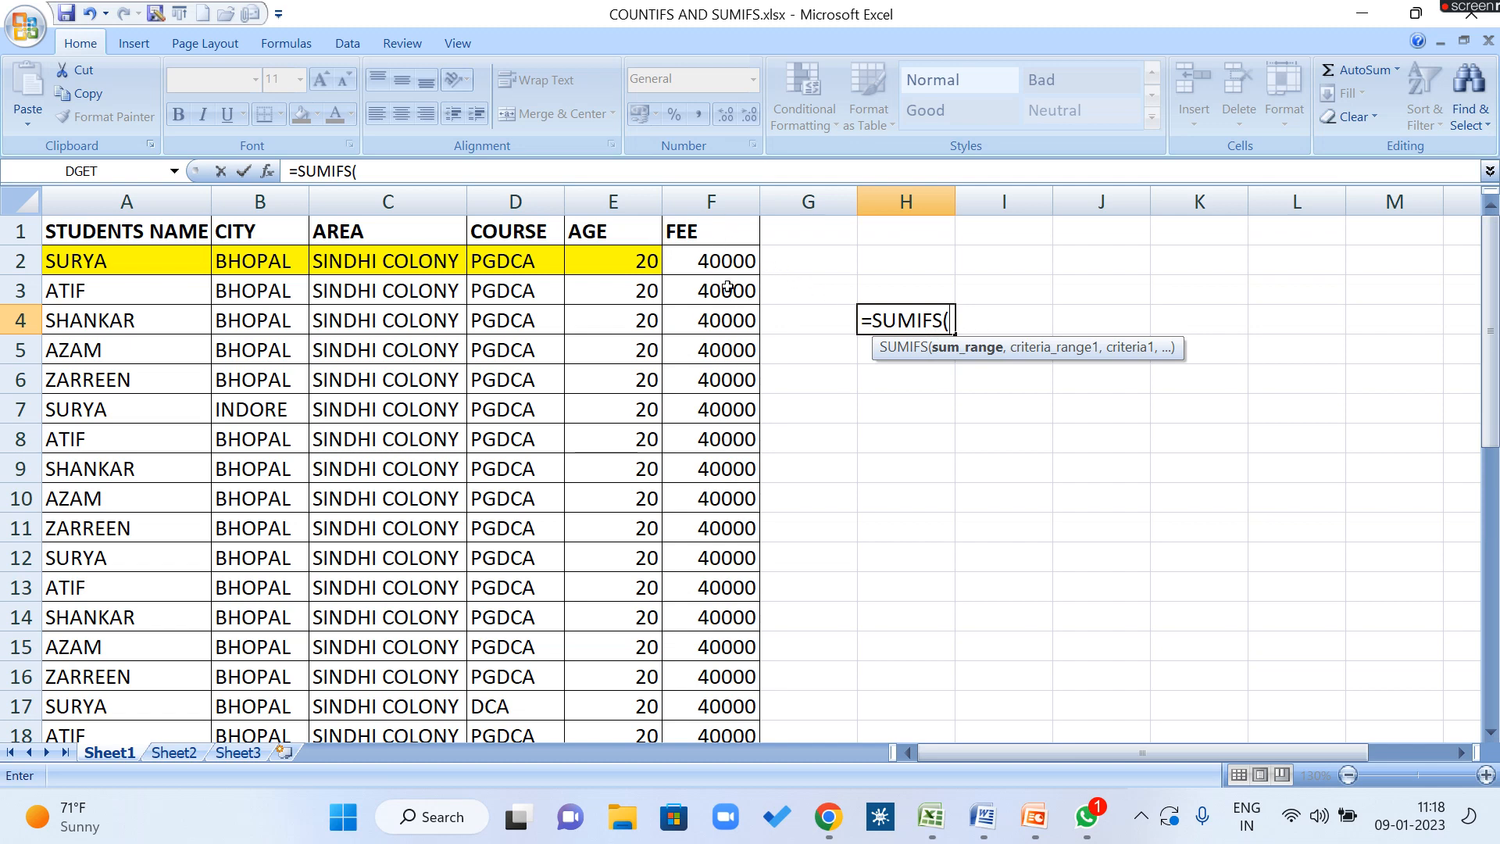
left_click_drag(711, 234, 709, 673)
scroll(884, 402, "up", 7)
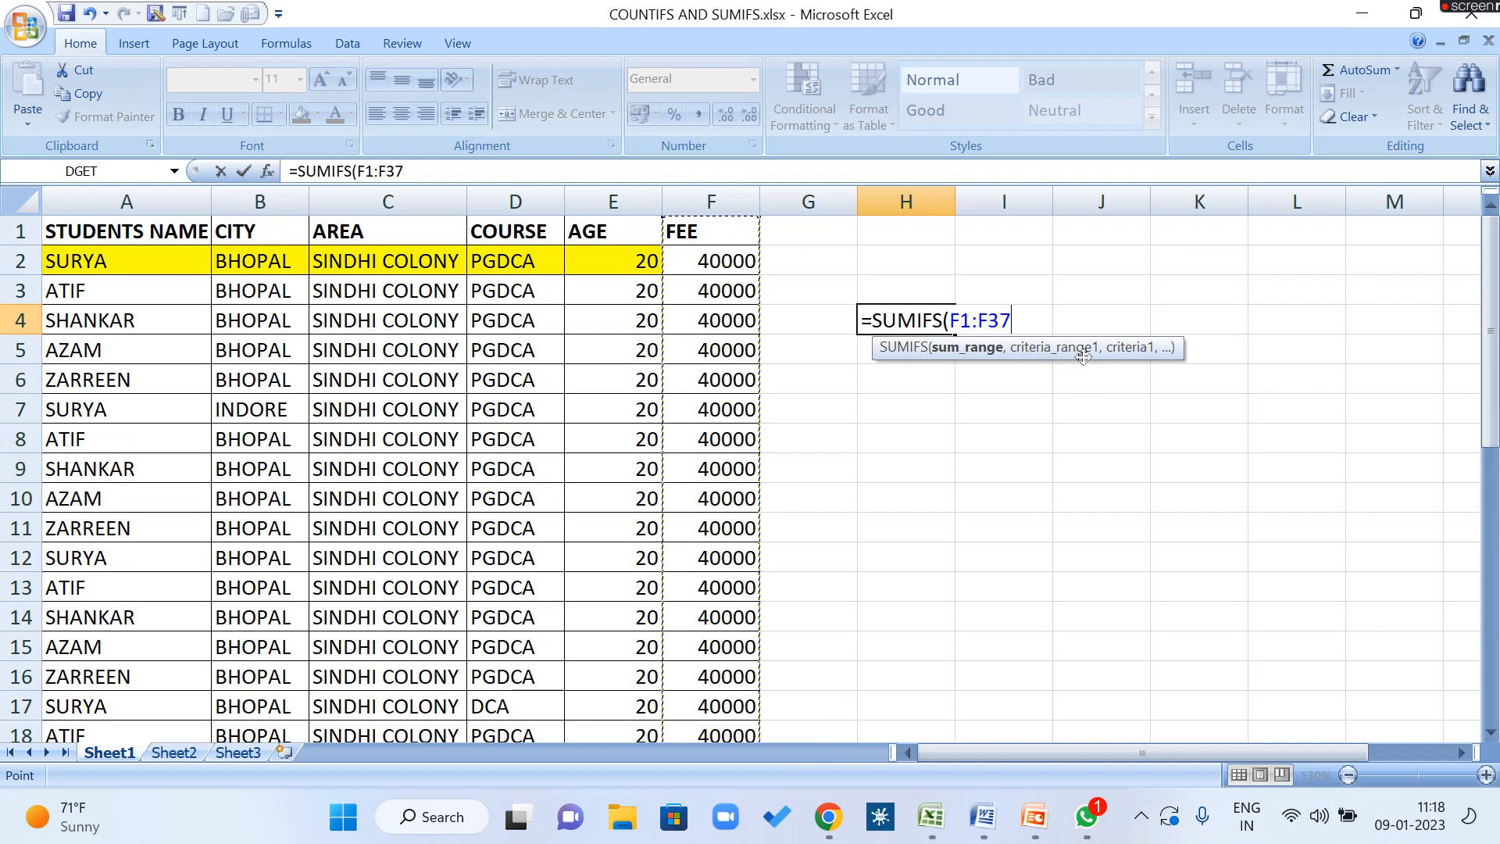
type(",")
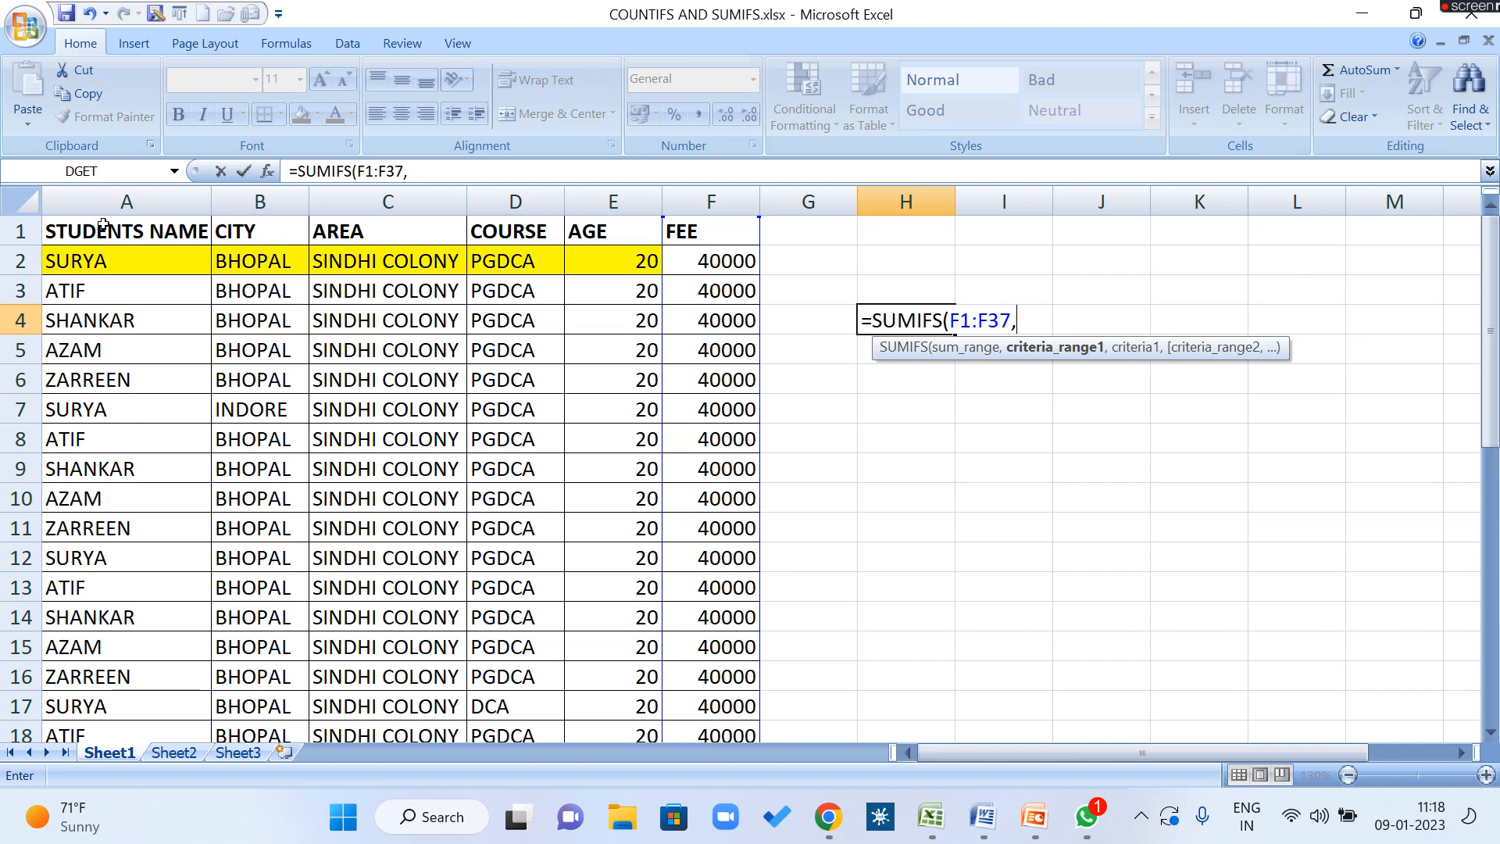
Step: Add the student name range A1:A37 to the SUMIFS formula with the first student's name as its criterion
left_click_drag(102, 228, 94, 703)
type(",")
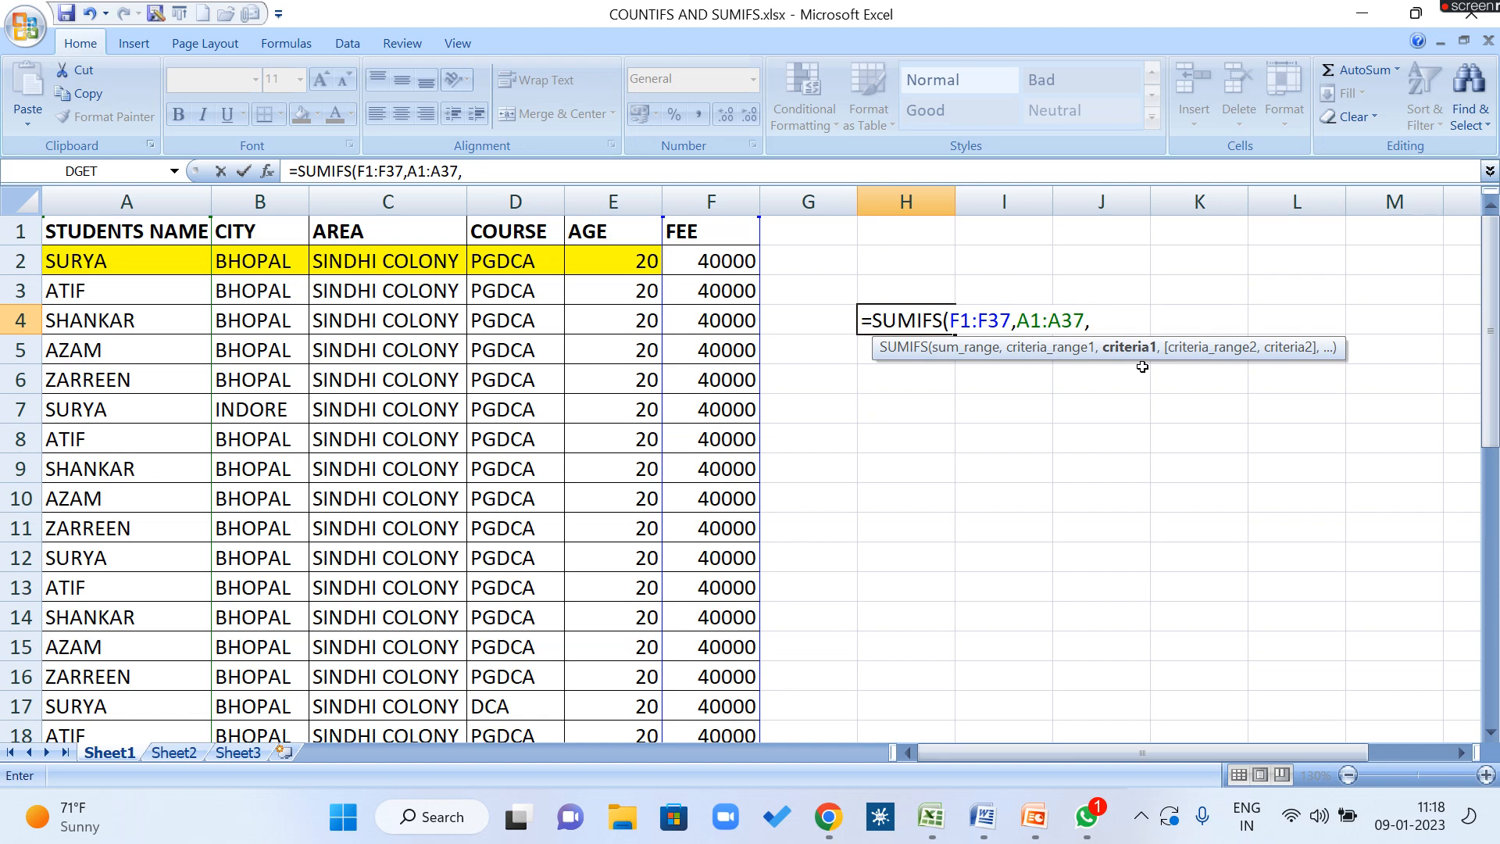
type(",")
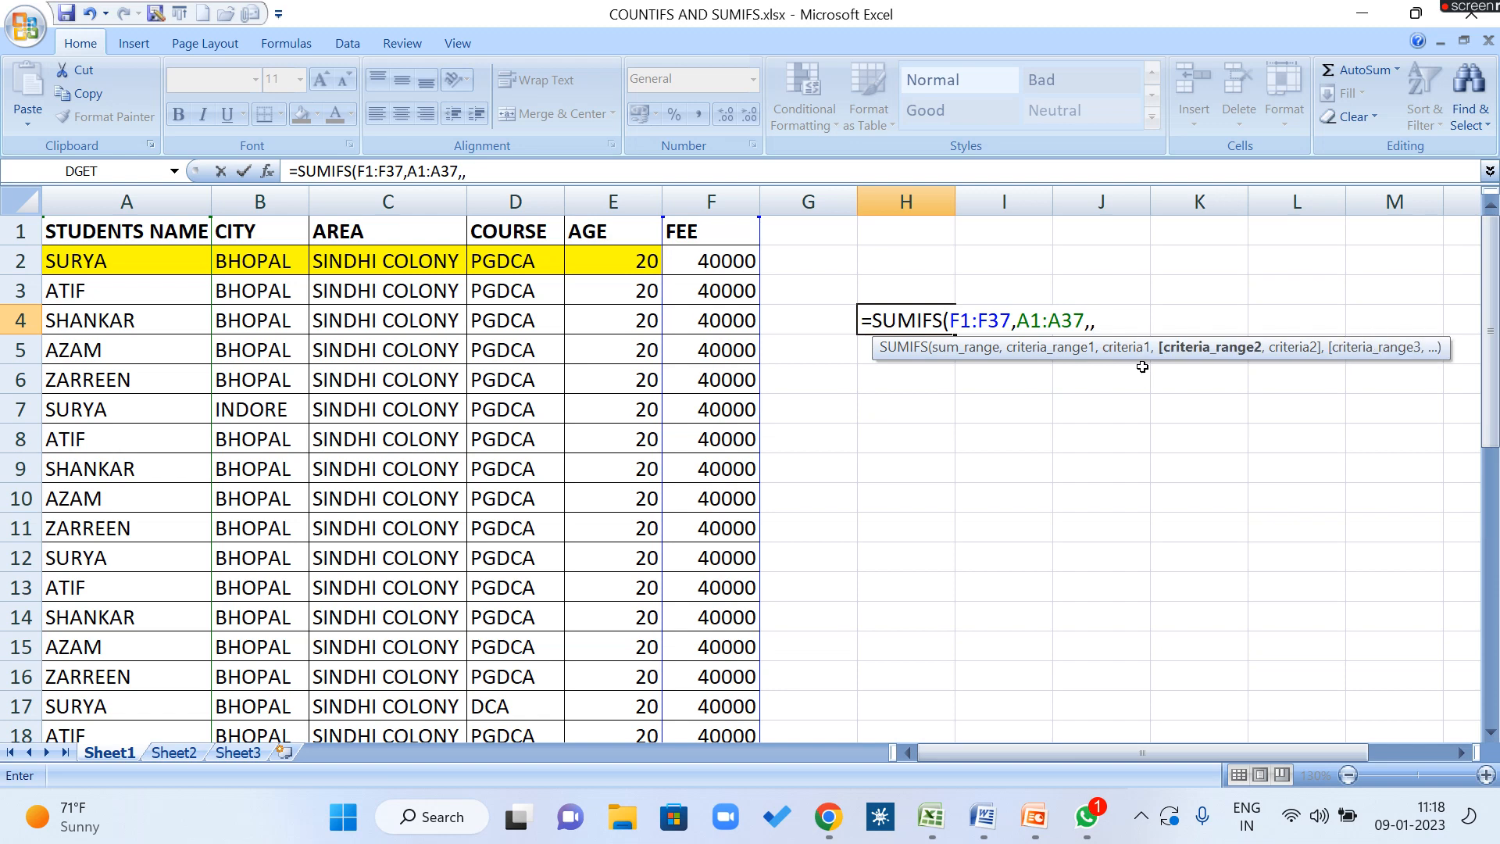
type("\"SURYA\"")
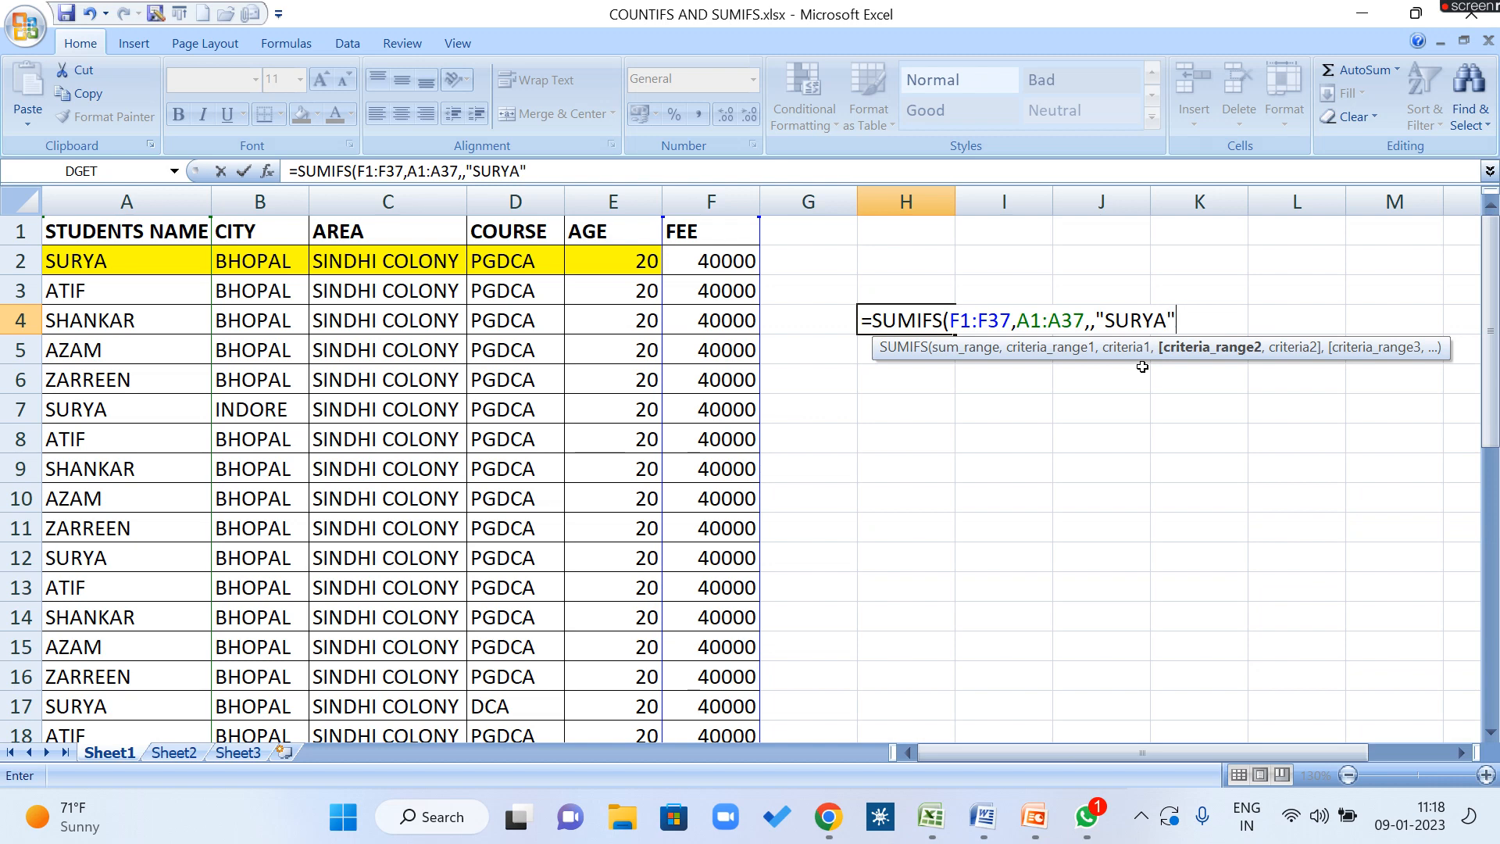
type(",")
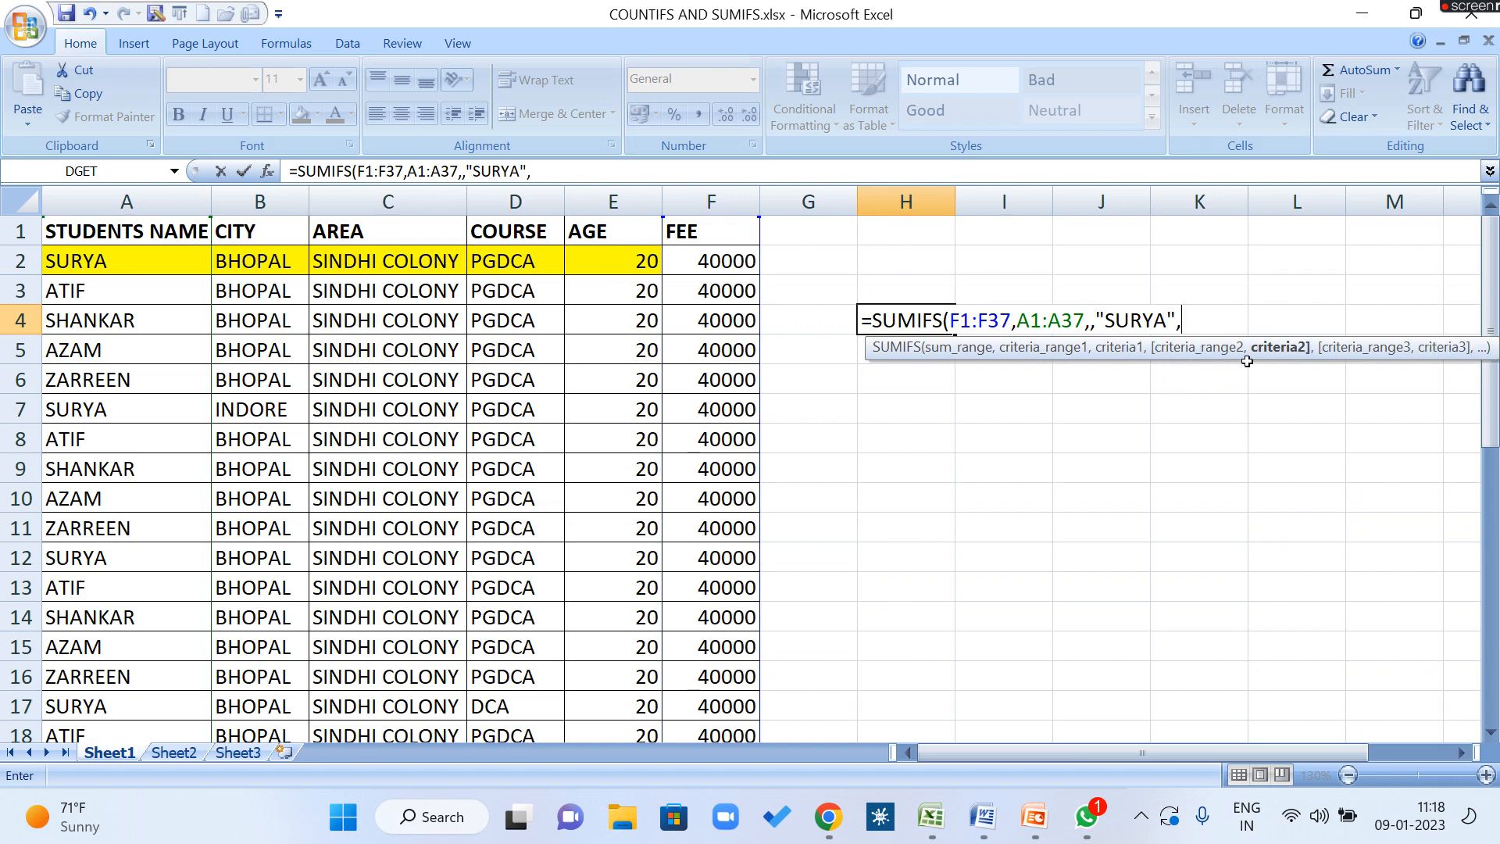
Step: Add the city range B1:B37 to the SUMIFS formula with the criterion "BHOPAL"
left_click_drag(260, 232, 285, 639)
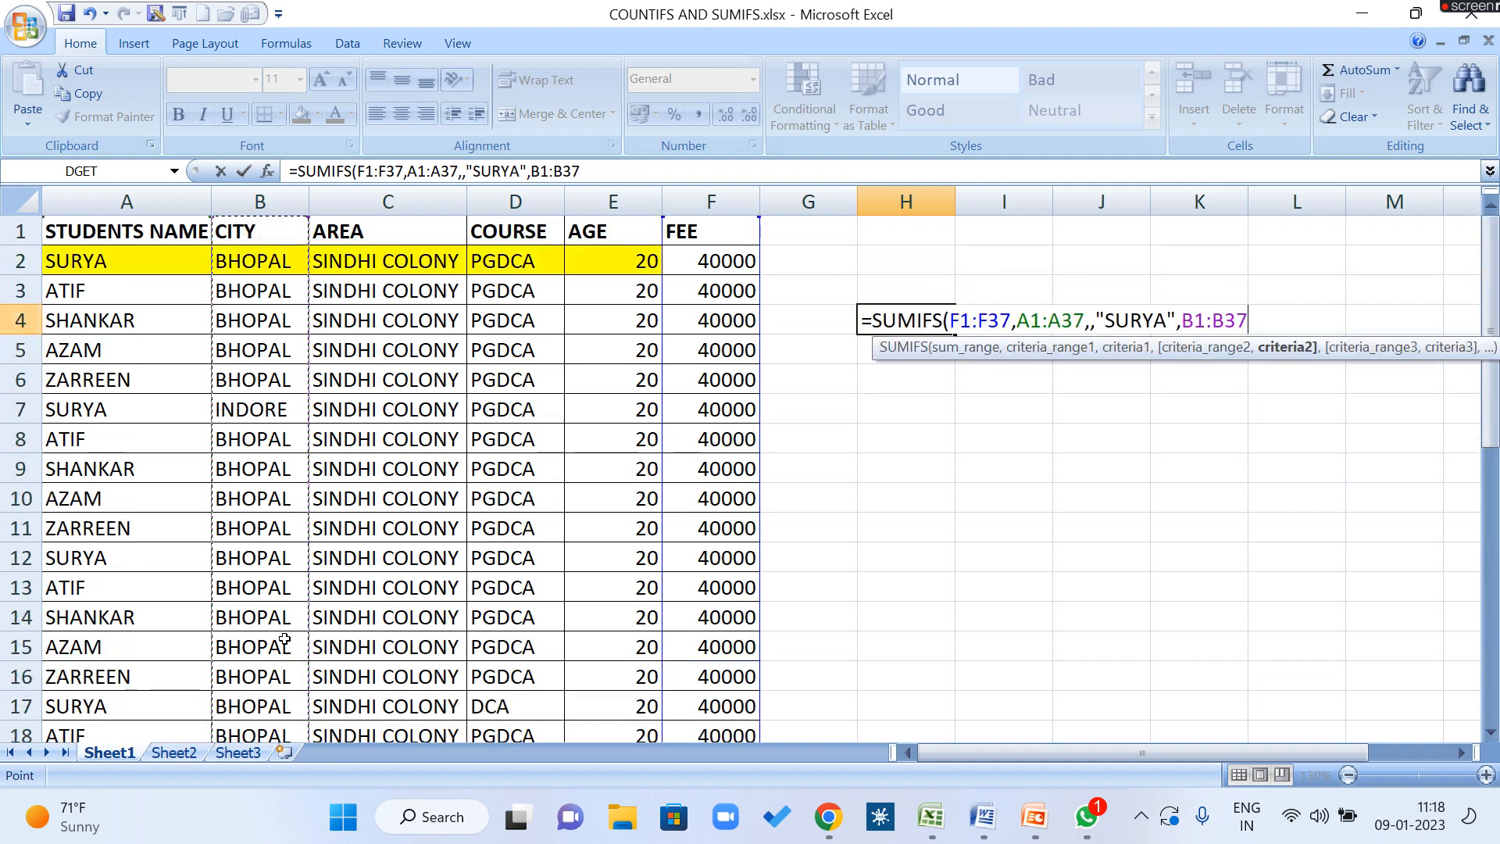
type(",")
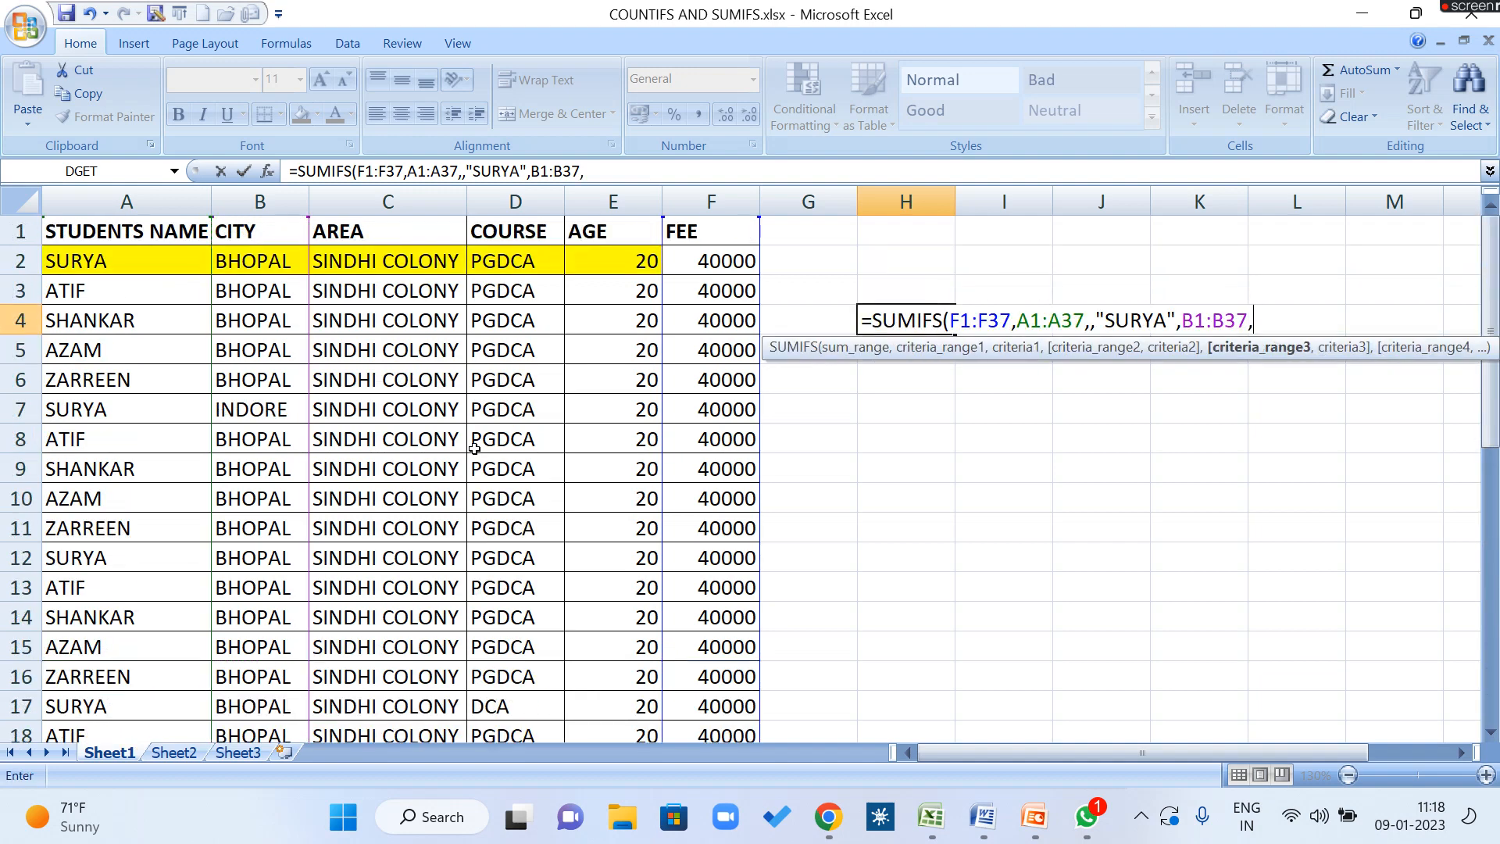
type("\"BHOPAL")
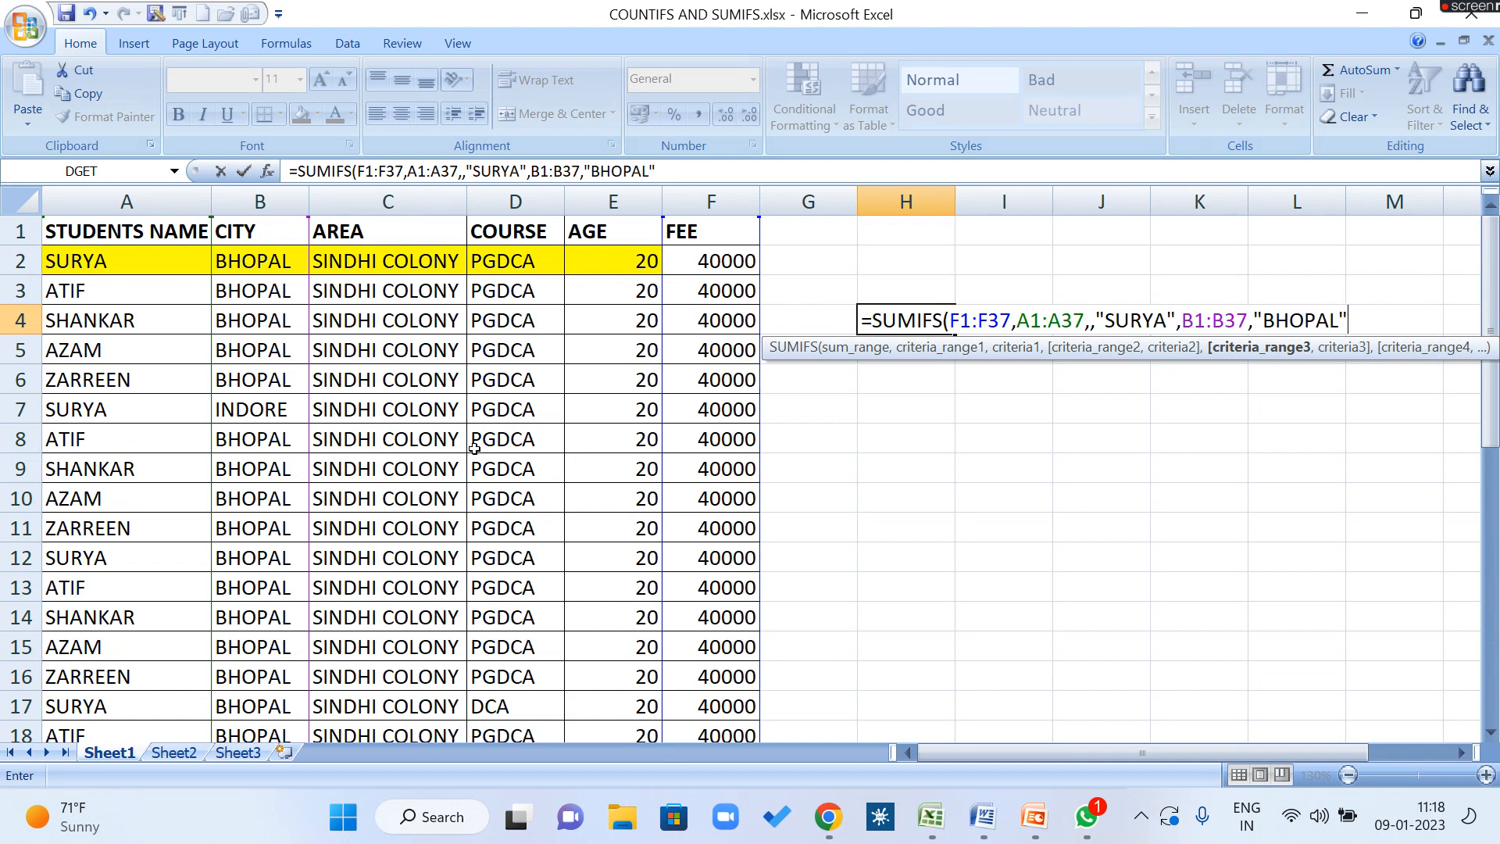
type("\",")
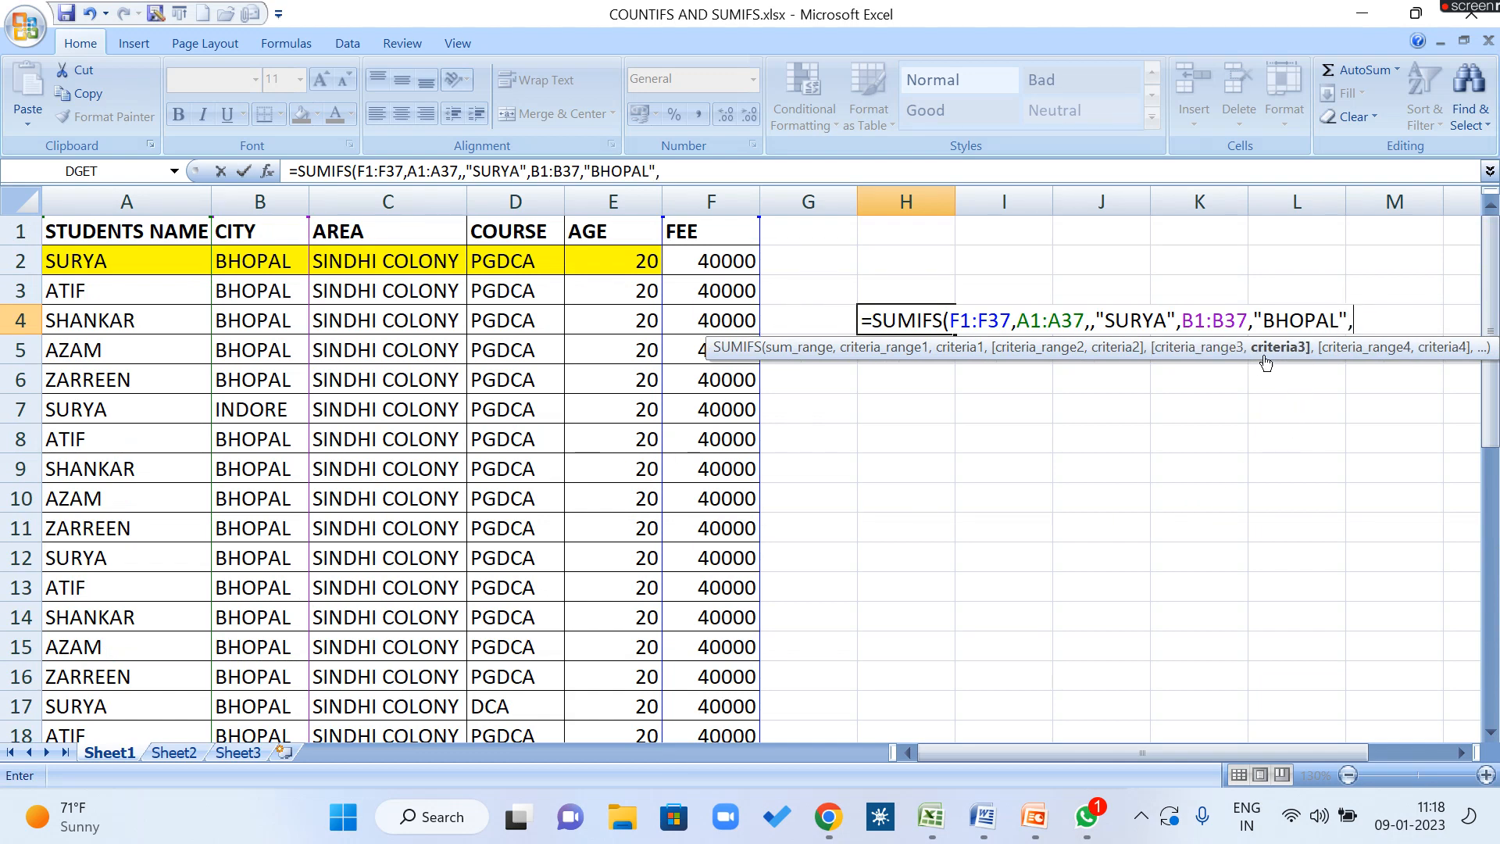
Step: Add the area range C1:C37 to the SUMIFS formula with the criterion SINDHI COLONY
left_click_drag(375, 229, 383, 678)
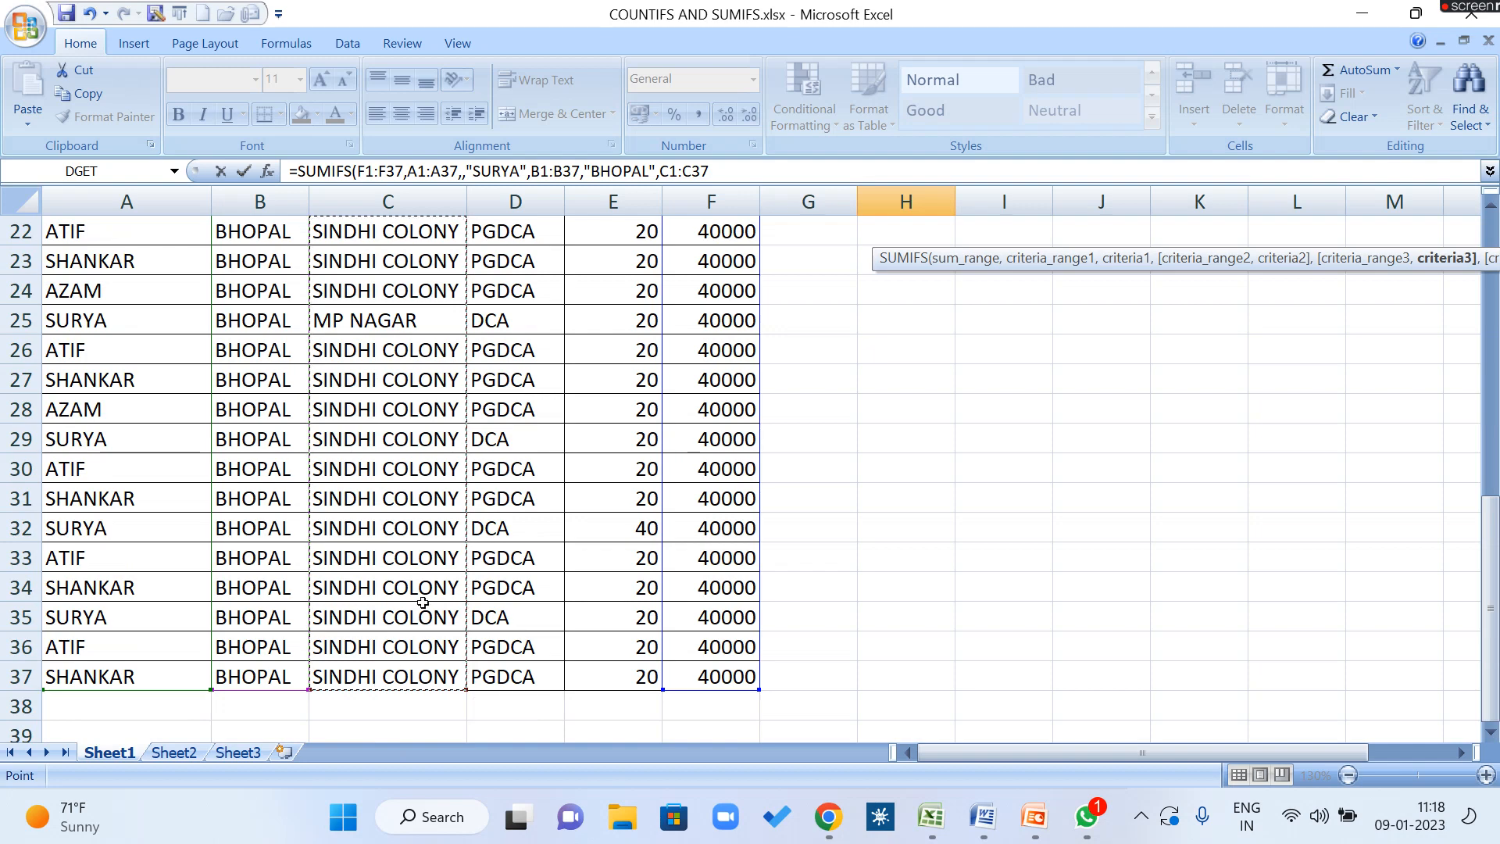
scroll(430, 594, "up", 7)
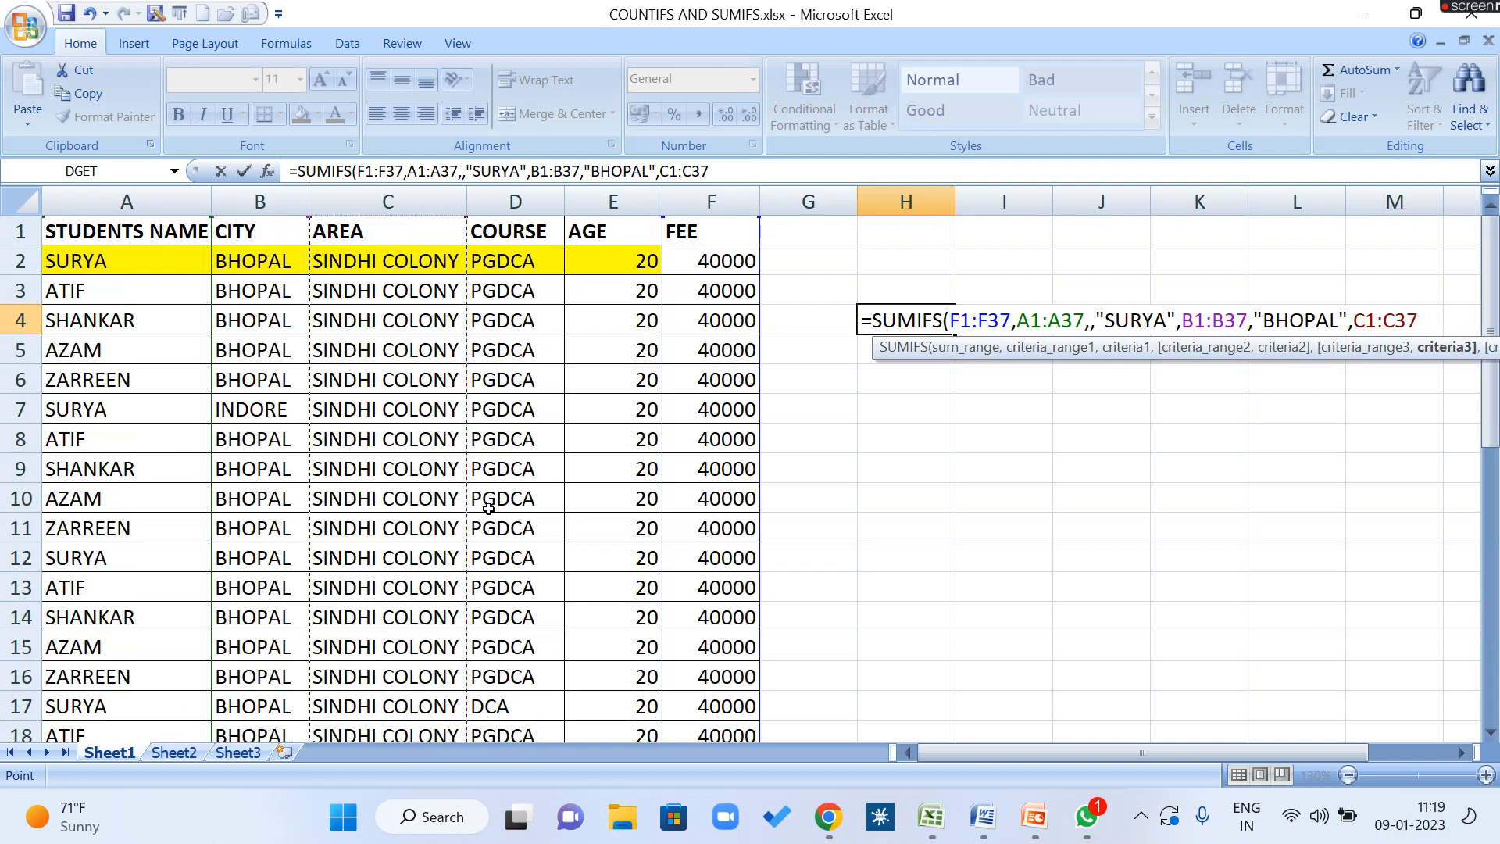
type(",")
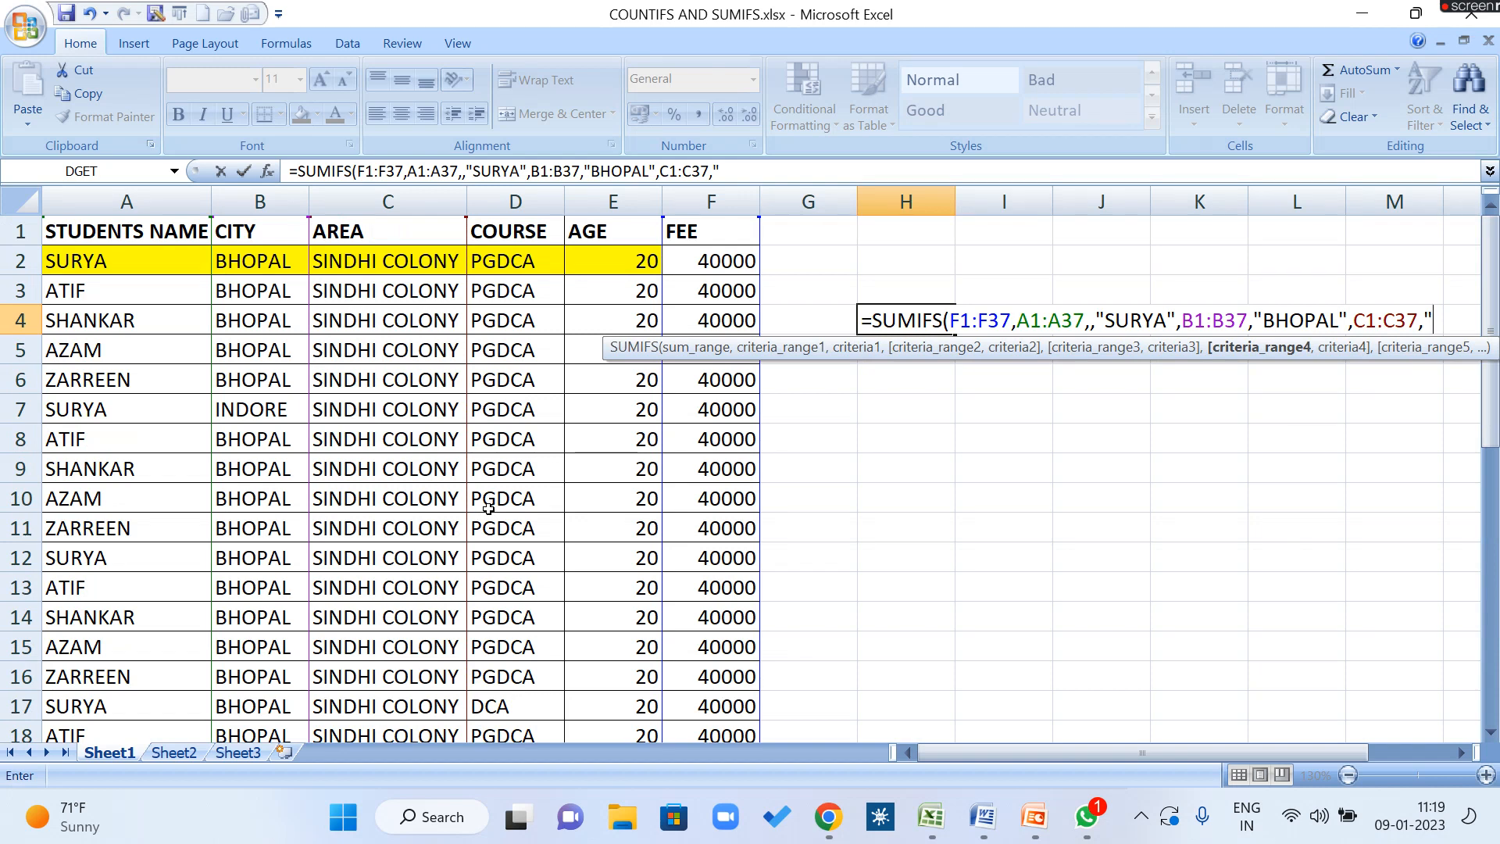
type("\"SINDHI COLON HY")
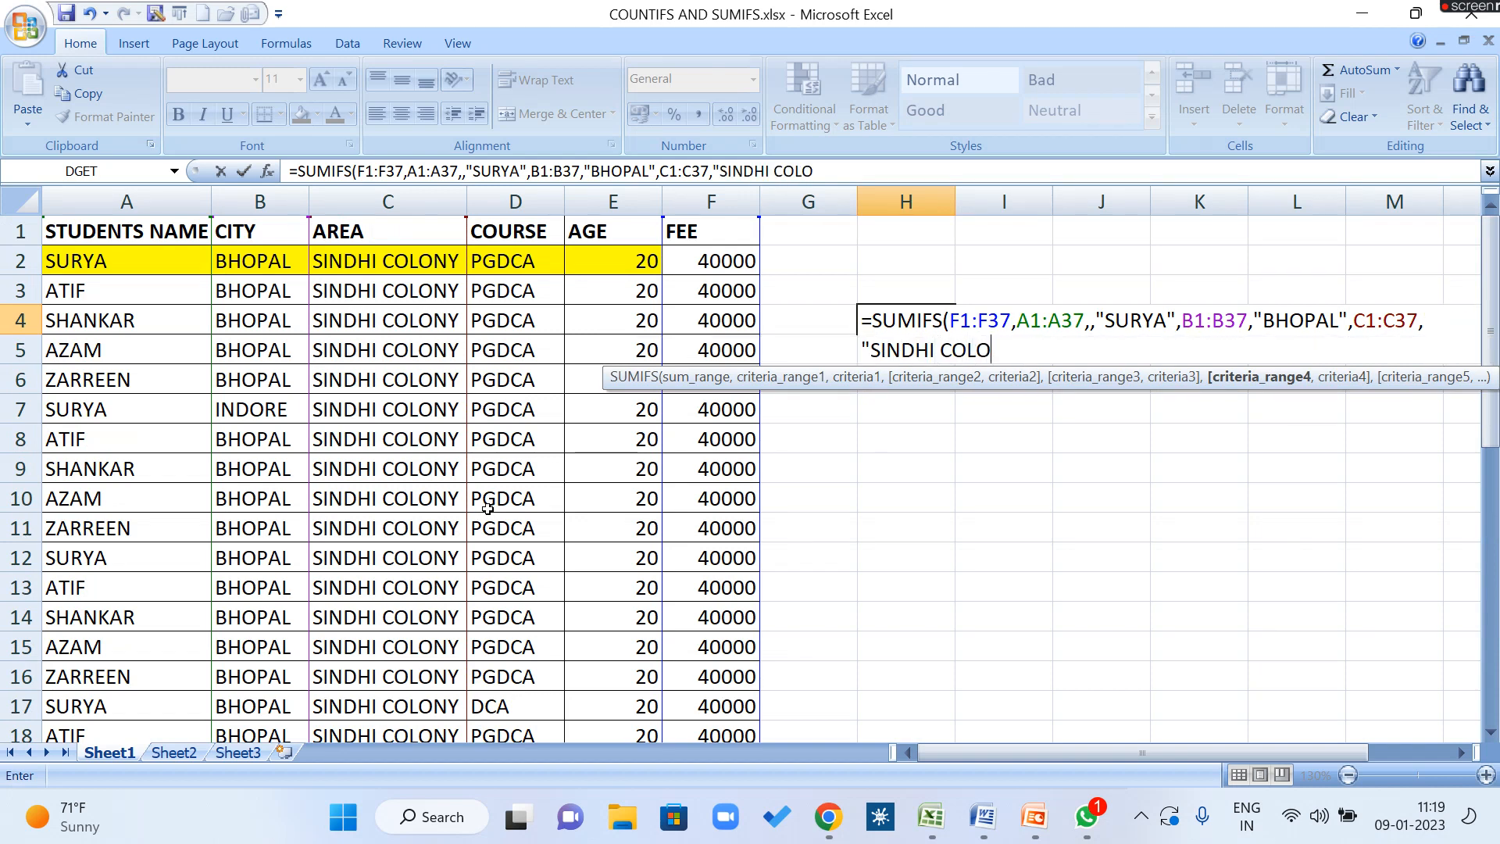
key("BackSpace")
key("BackSpace")
key("BackSpace")
type("Y")
Step: Add the course range D1:D37 to the SUMIFS formula with the criterion "PGDCA"
left_click_drag(515, 231, 506, 676)
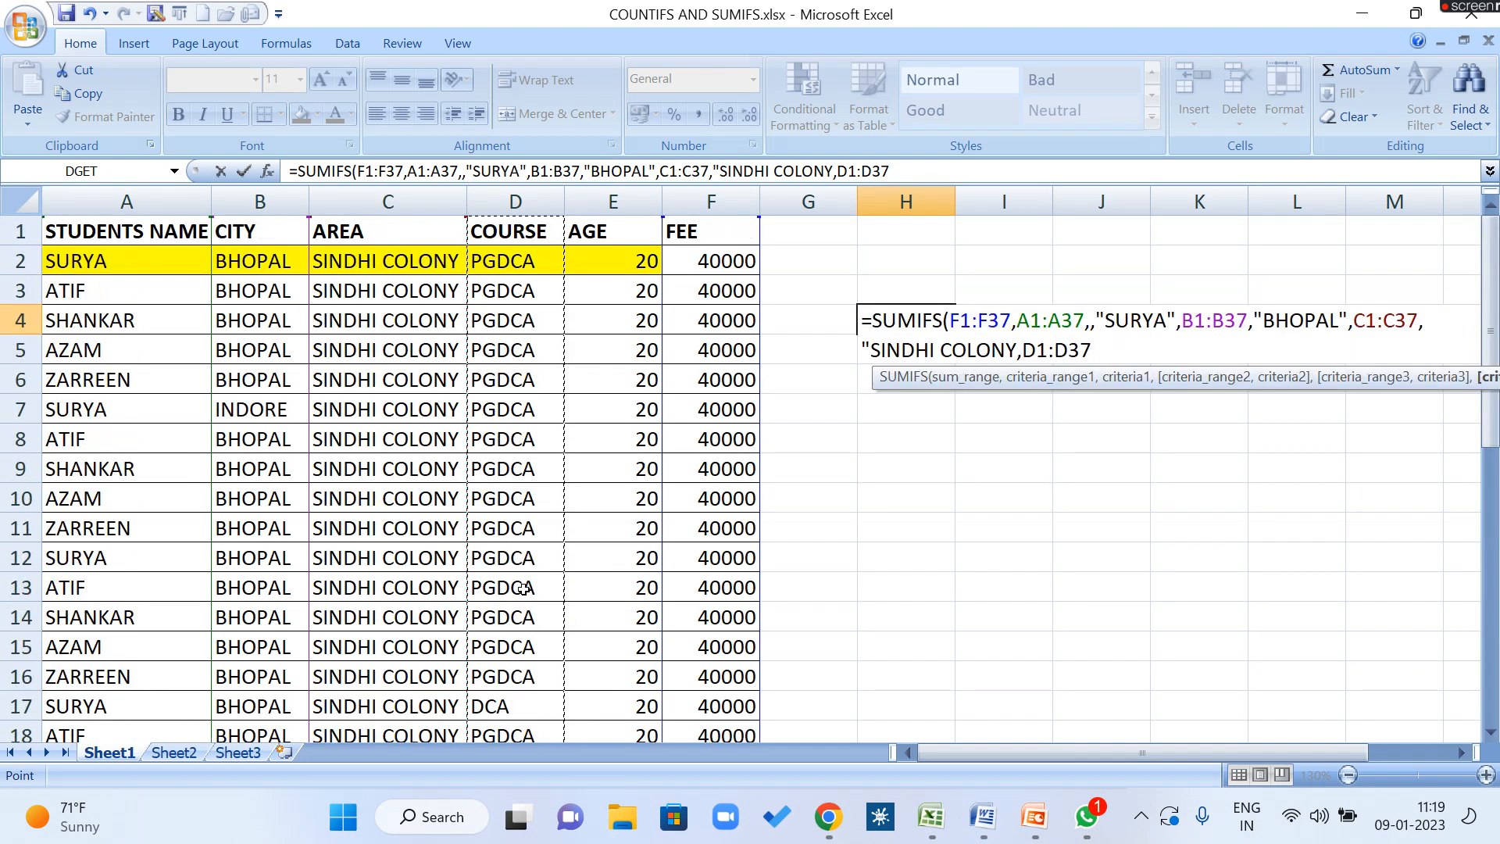
type(",")
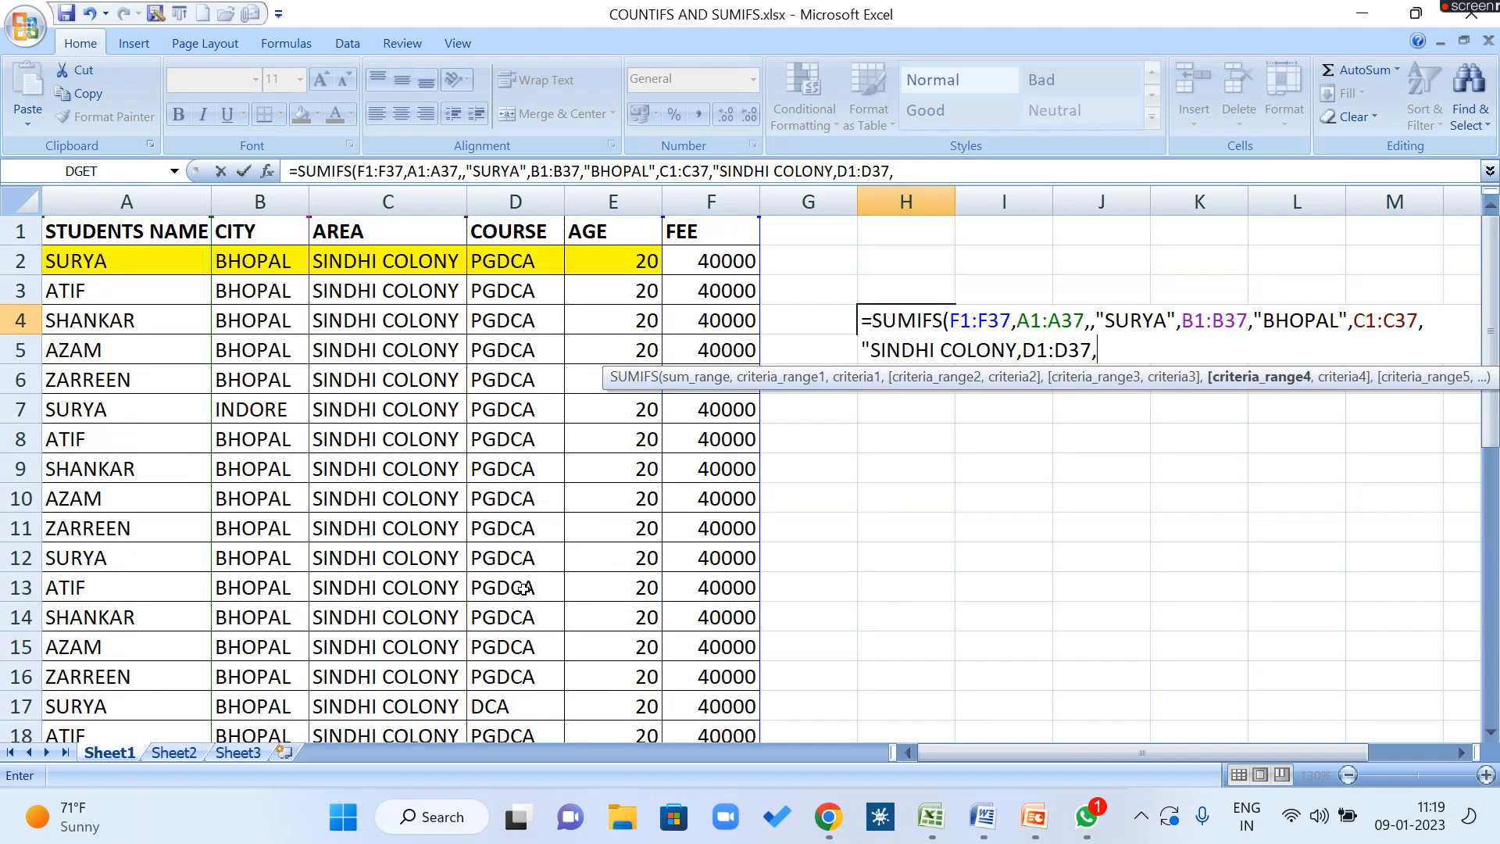
type("\"P")
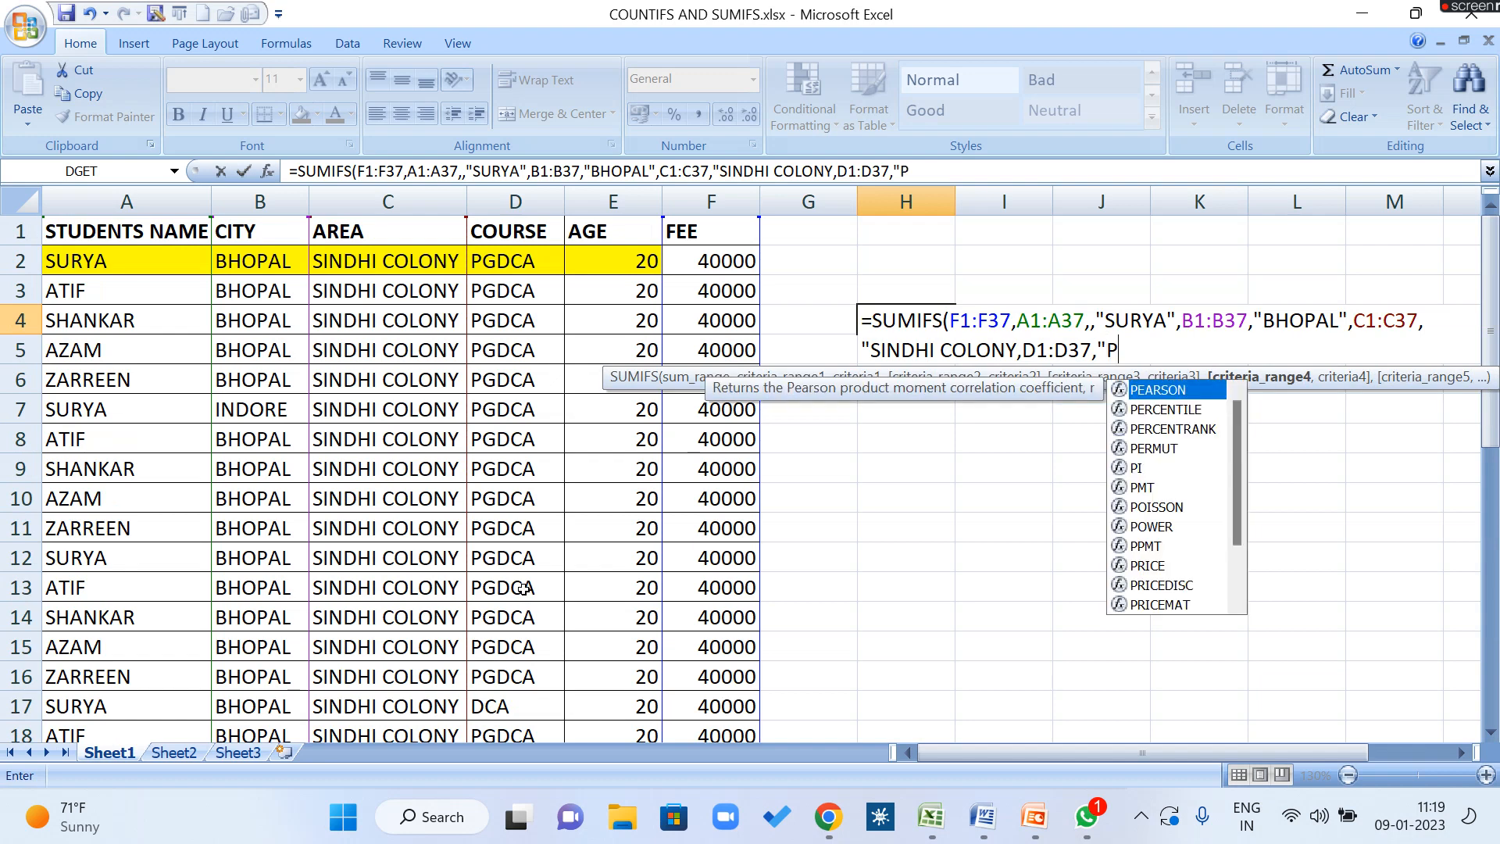
type("GDCA")
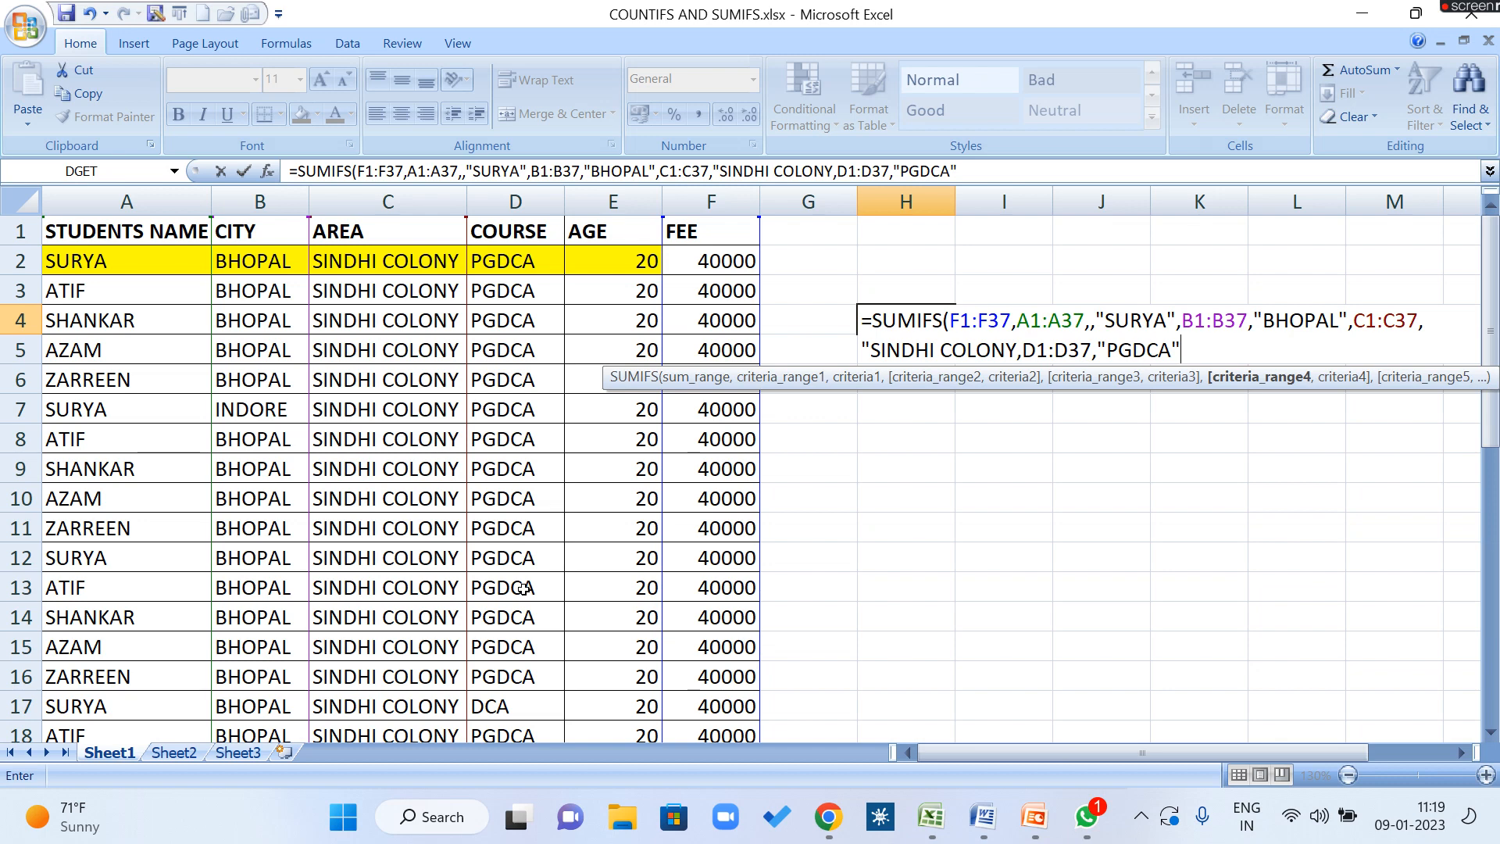
type("\",")
Step: Complete the SUMIFS formula with the age range E1:E37 and criterion "<=20", and add the missing closing quotation mark after SINDHI COLONY
left_click_drag(631, 231, 618, 687)
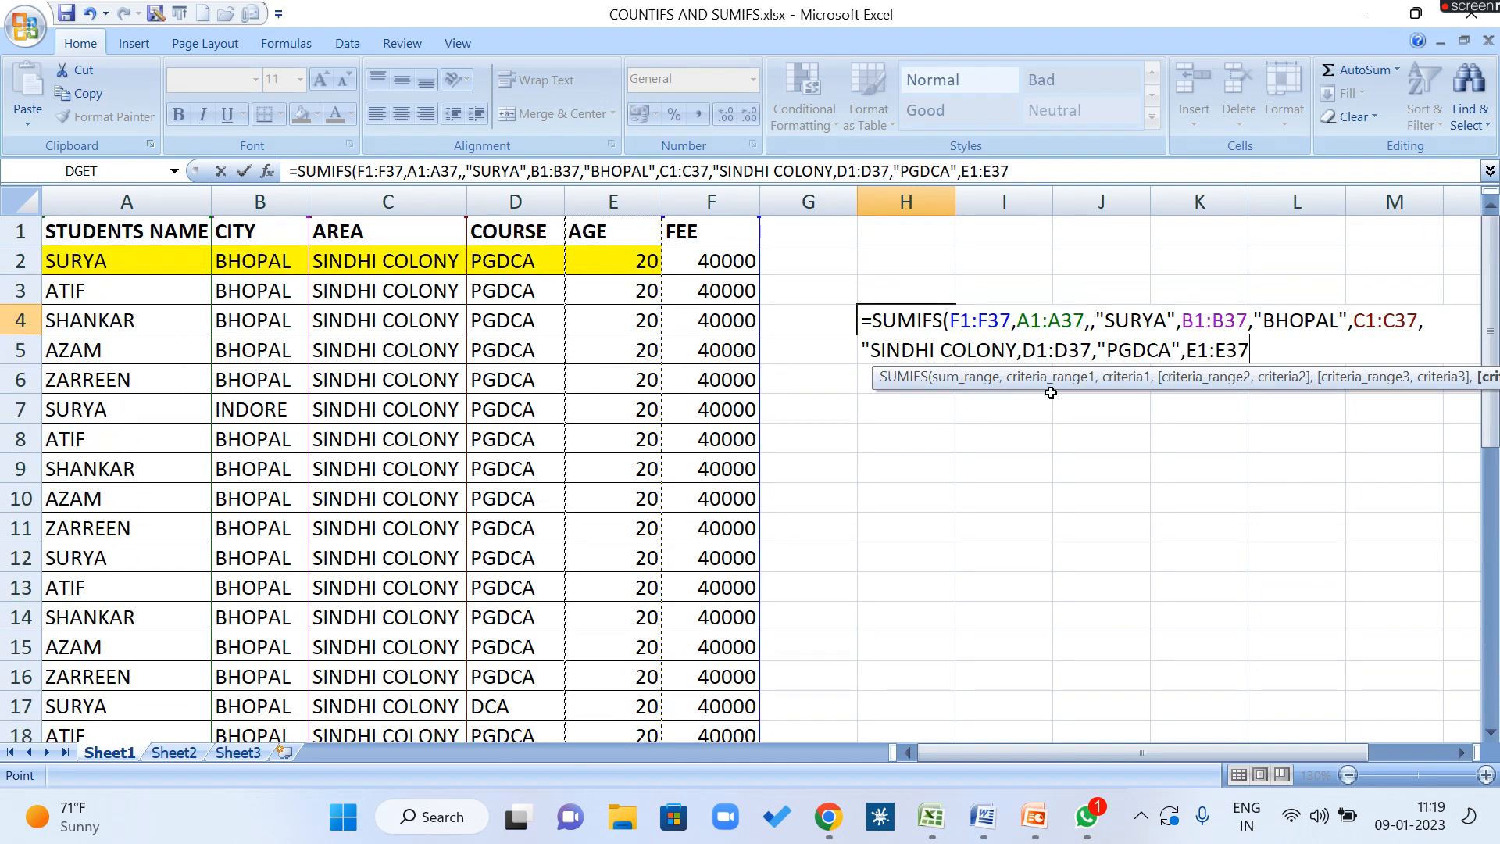
type(",")
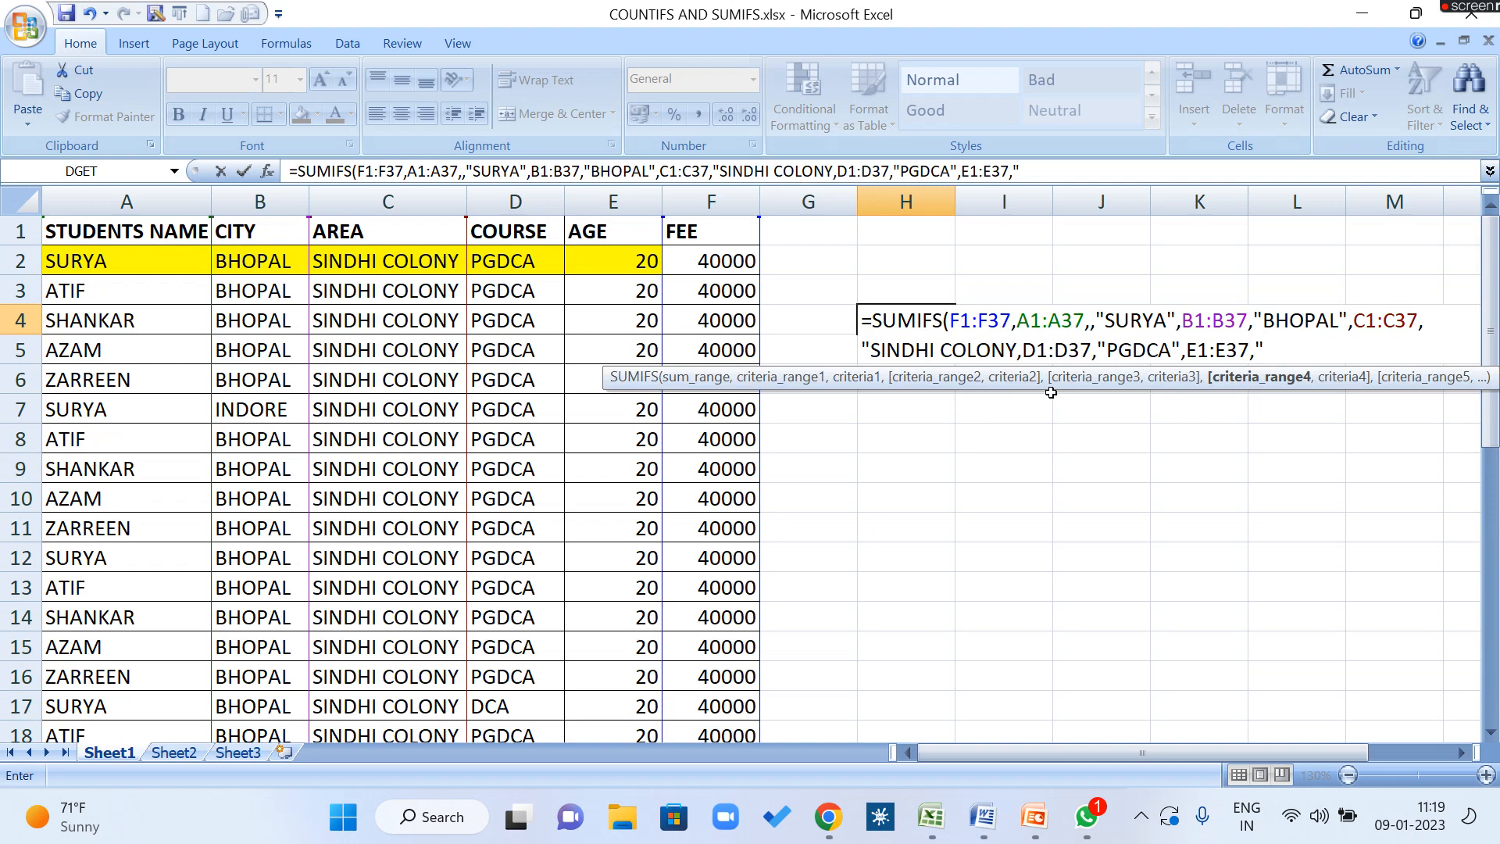
type("\"<=20\")")
left_click(1020, 351)
type("\"")
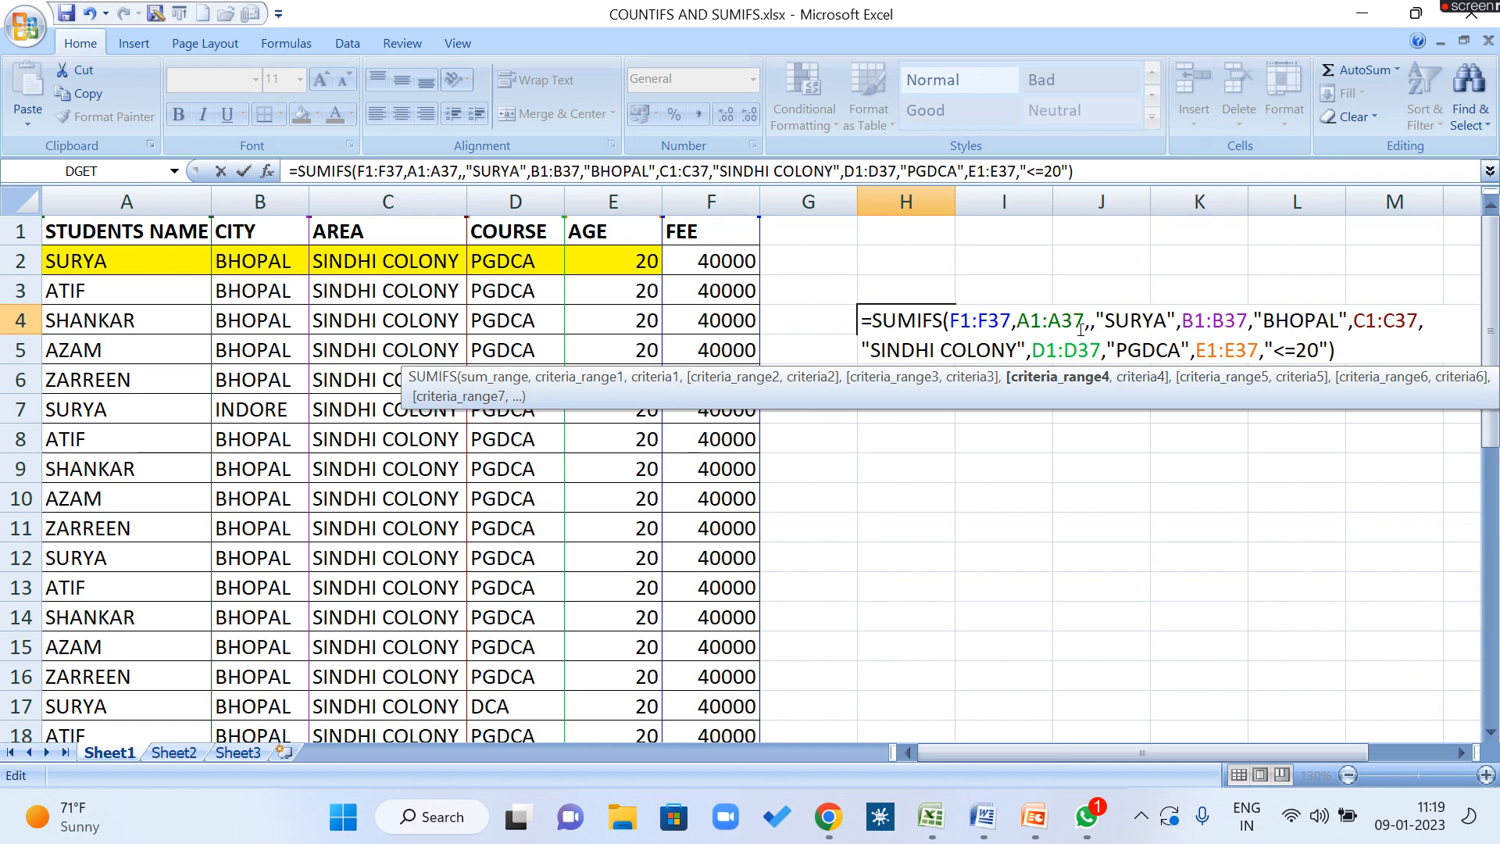
Step: Check each criteria range and criterion in the SUMIFS formula against the function's arguments
left_click(1055, 320)
left_click(1132, 319)
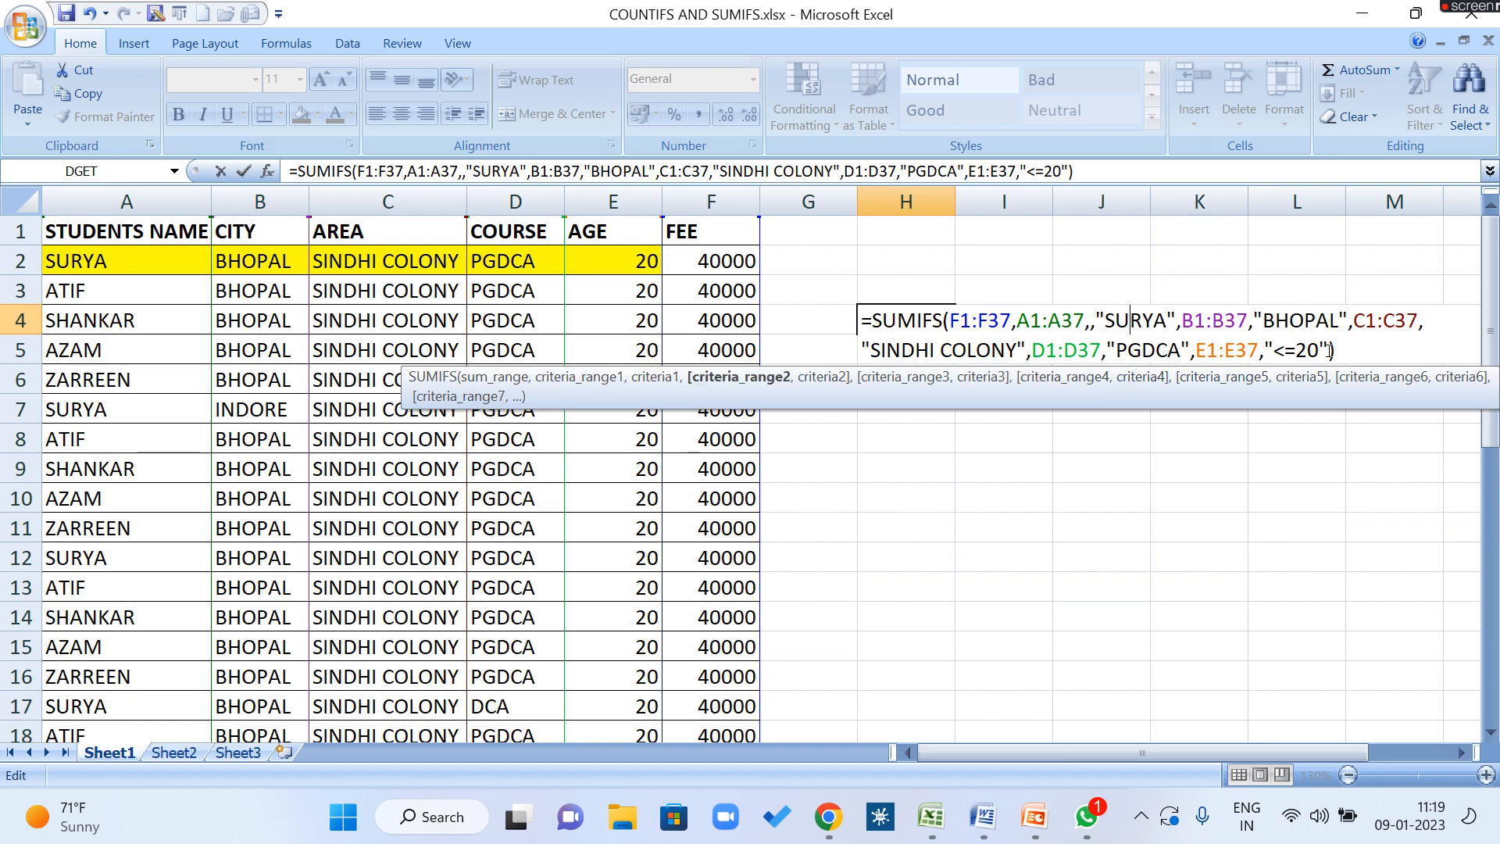
left_click(1239, 314)
left_click(1277, 319)
left_click(1365, 321)
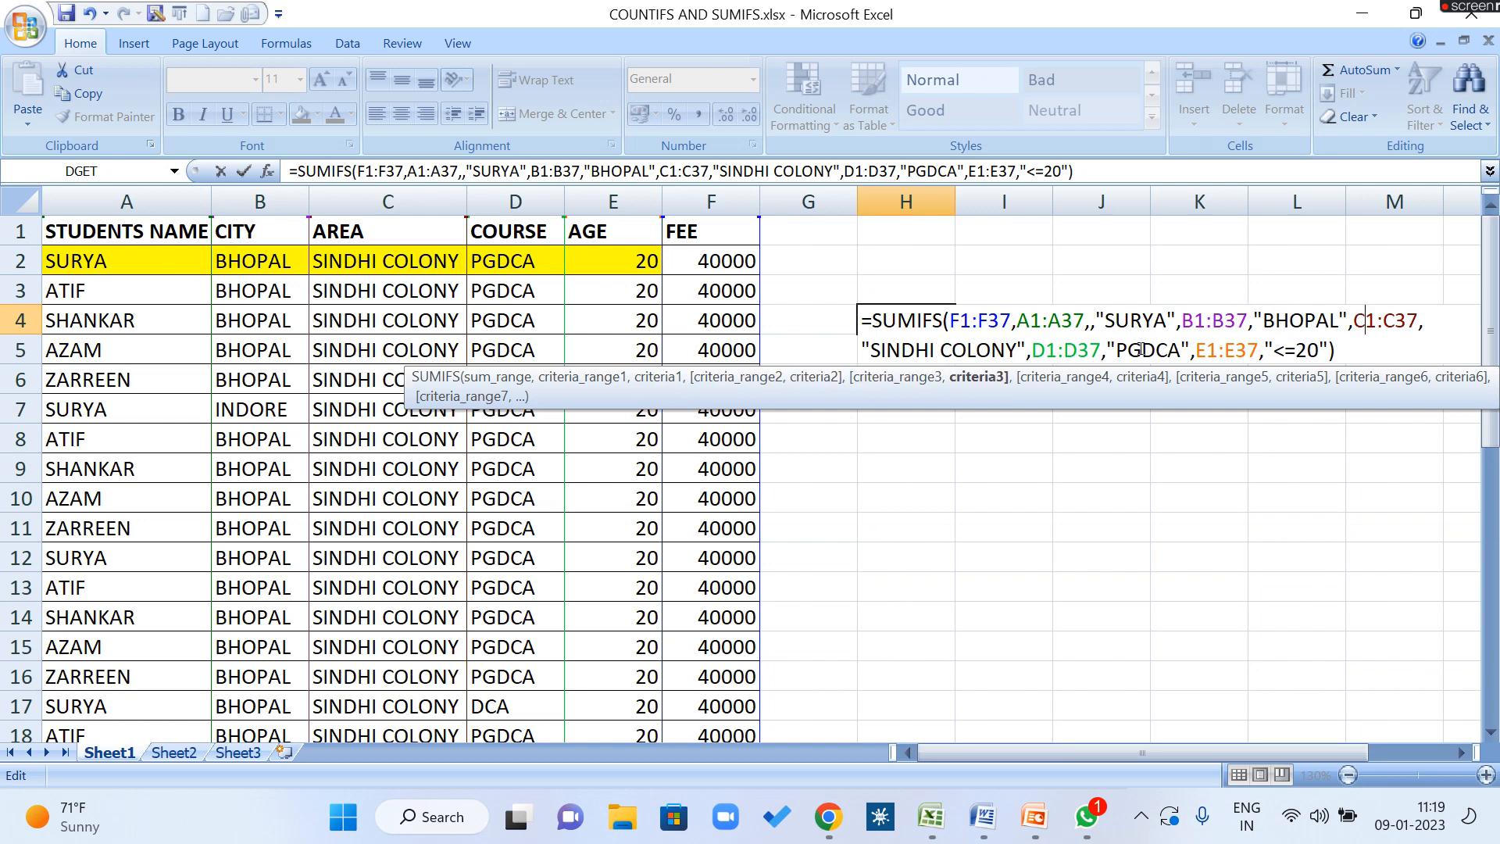
left_click(990, 350)
left_click(1076, 338)
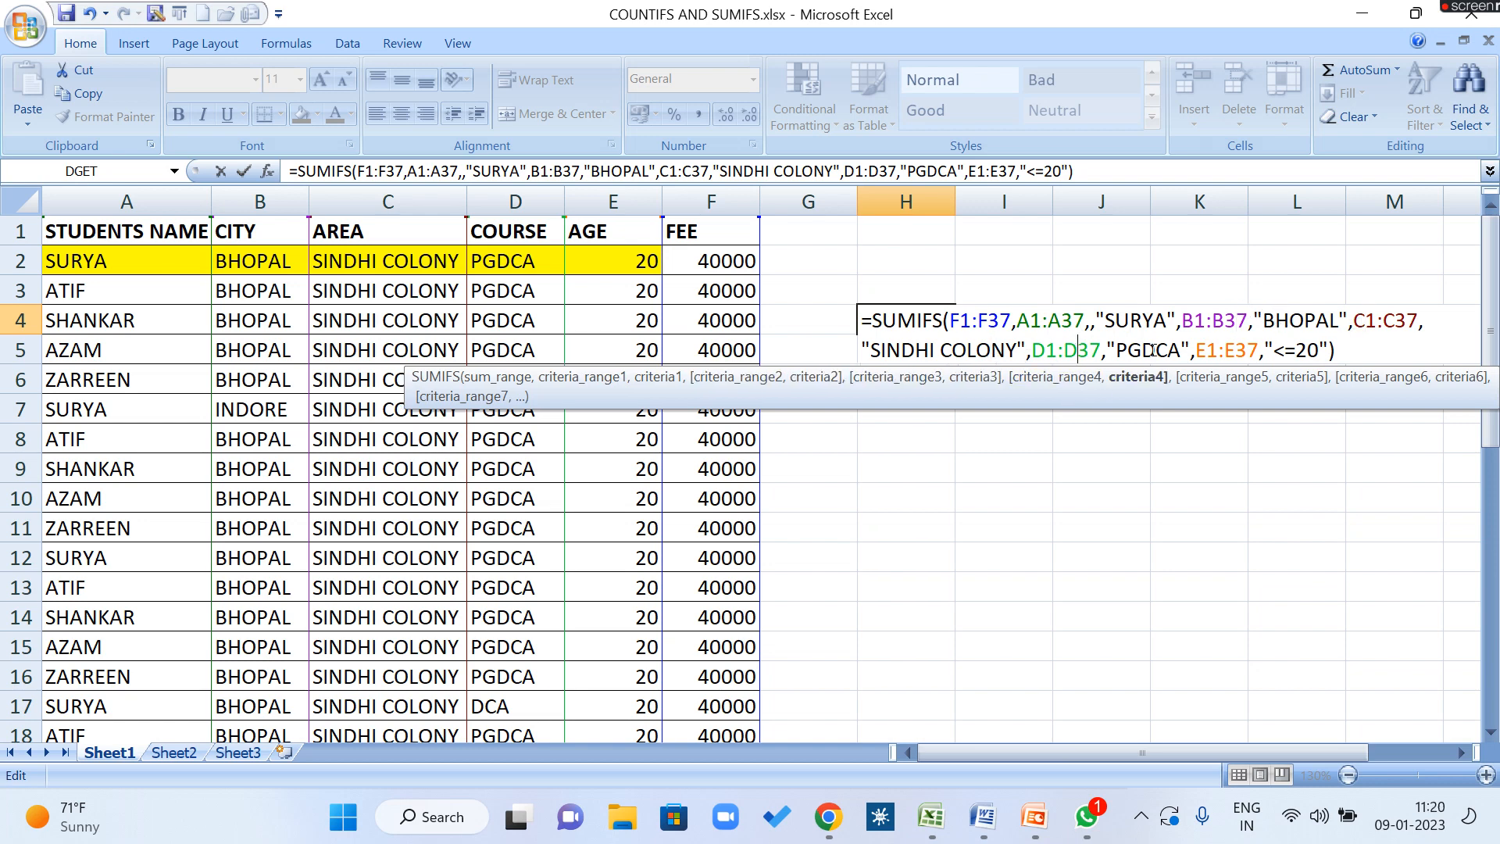
left_click(1144, 349)
left_click(1211, 349)
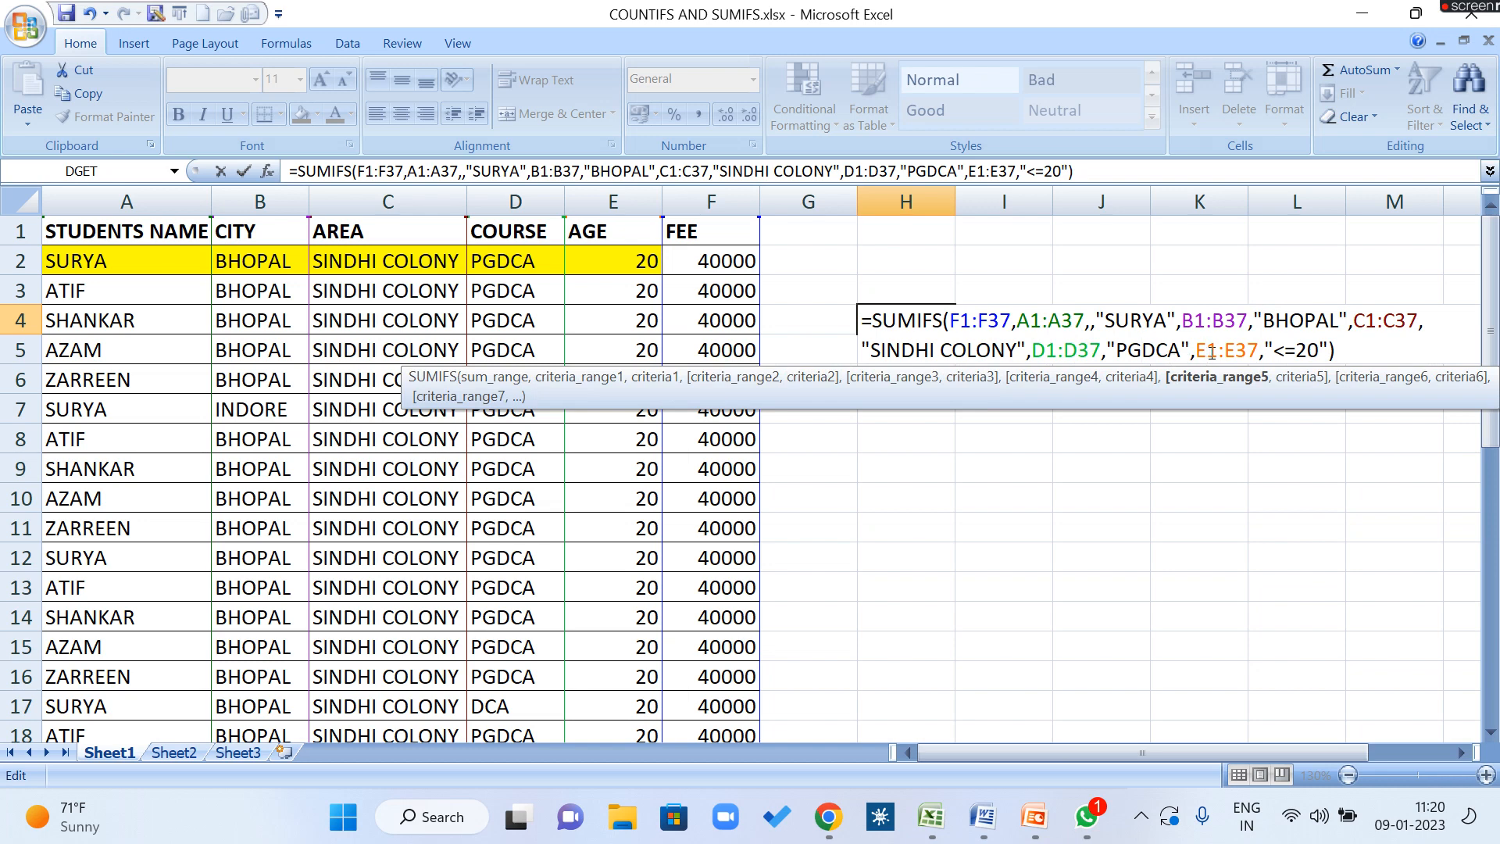
left_click(1308, 352)
left_click(1309, 352)
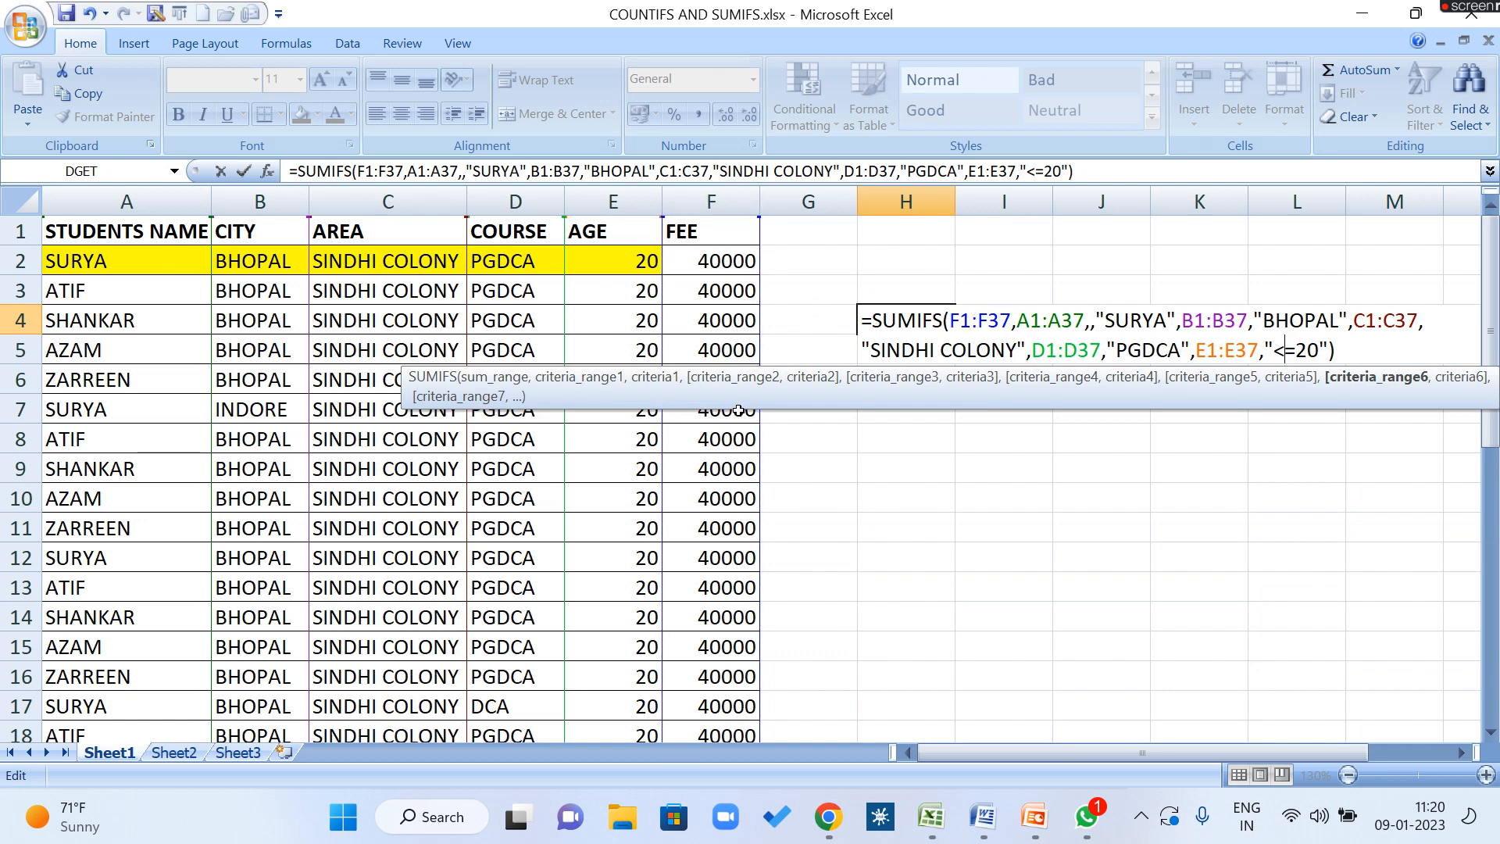
Step: Try to enter the completed SUMIFS formula in cell H4
key("Return")
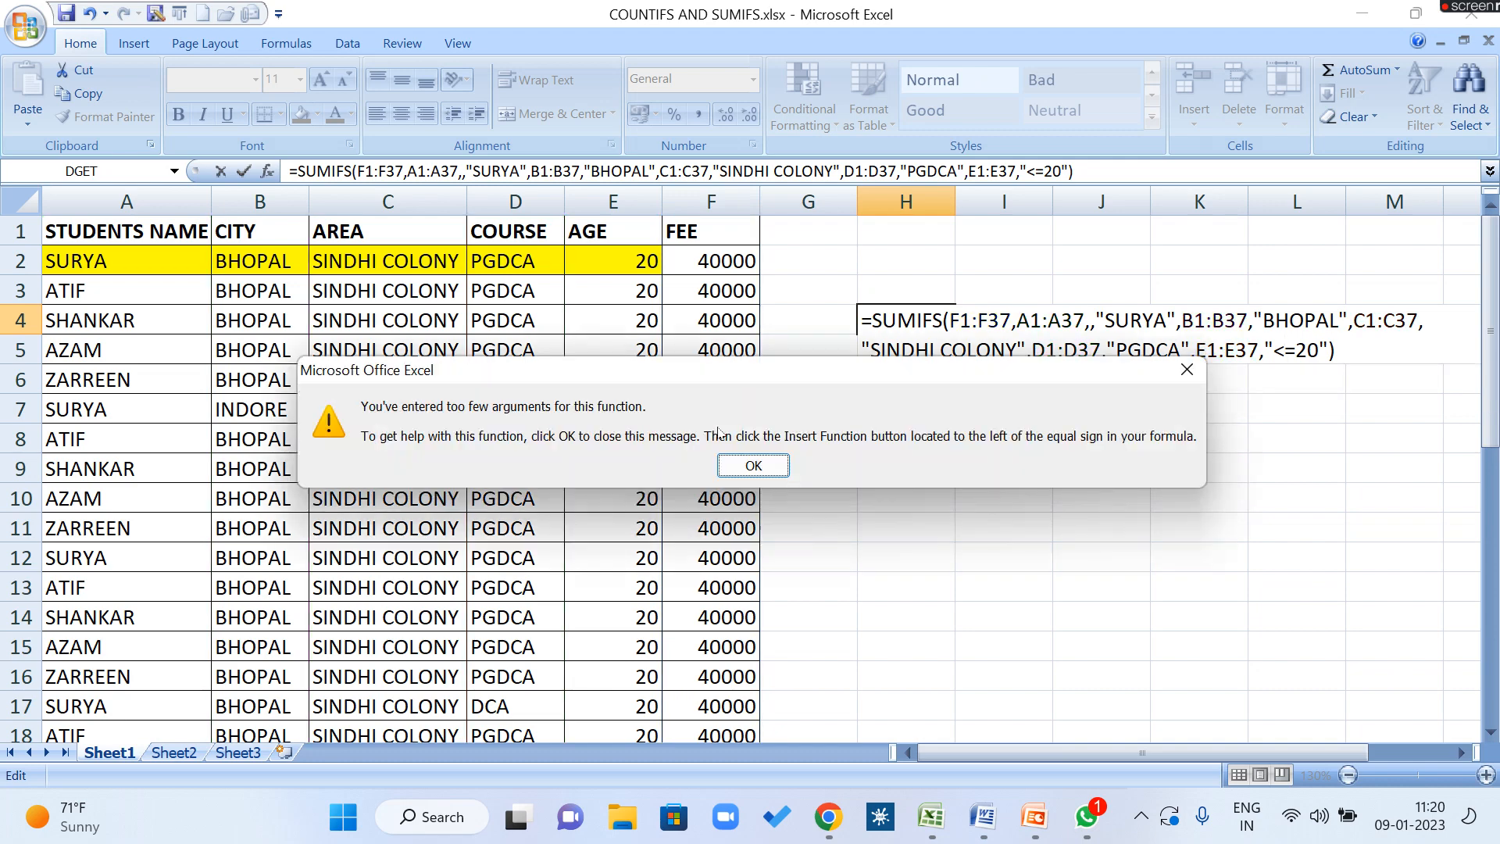
key("Return")
type("\\")
key("Return")
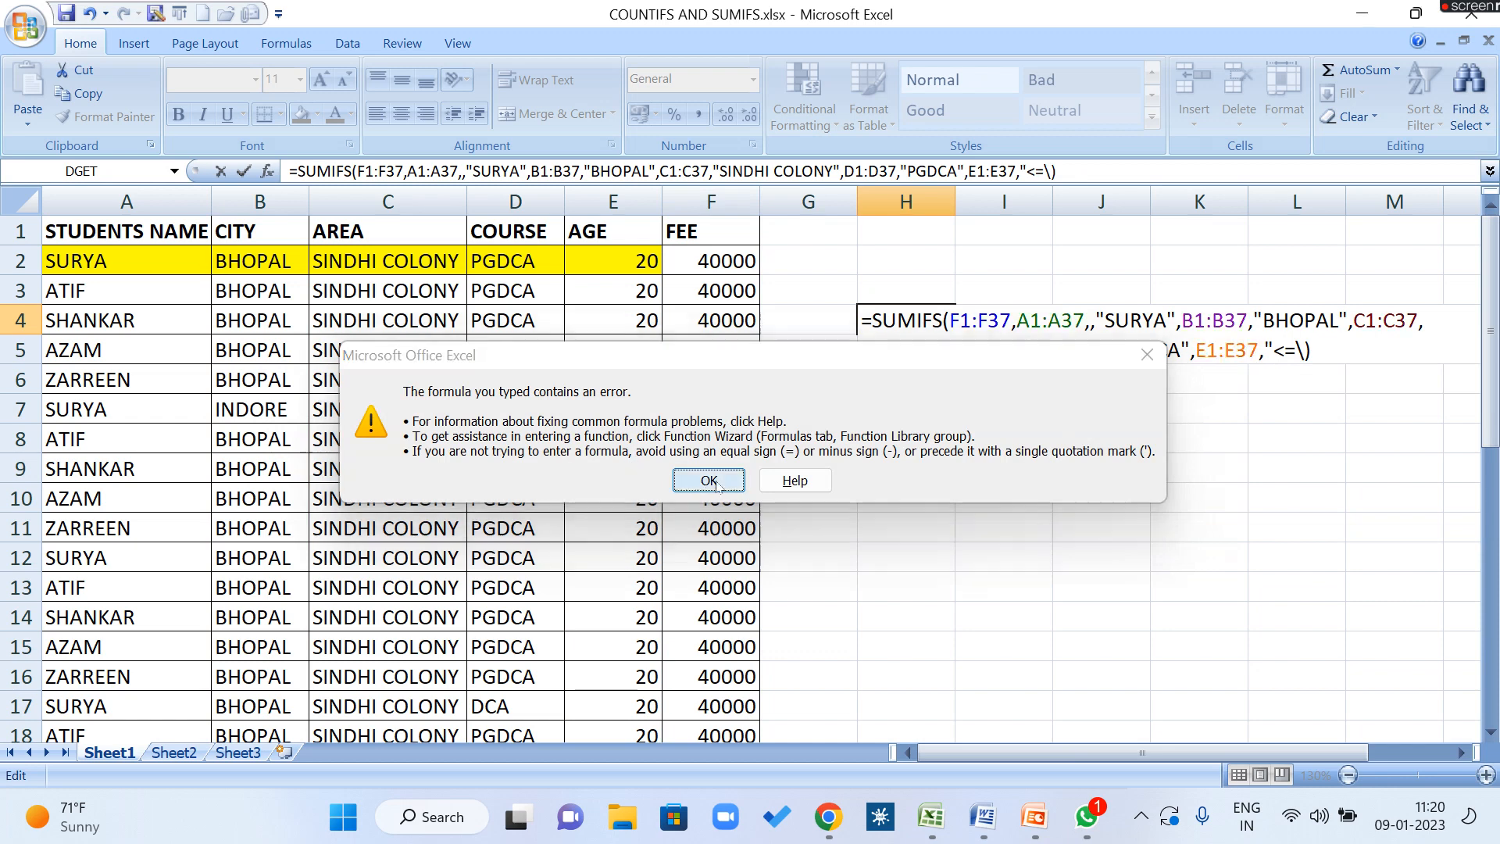
Step: Correct the SUMIFS formula in H4 by completing the age criterion as "<=20" and removing the duplicate comma after A1:A37, and enter it
key("Return")
key("BackSpace")
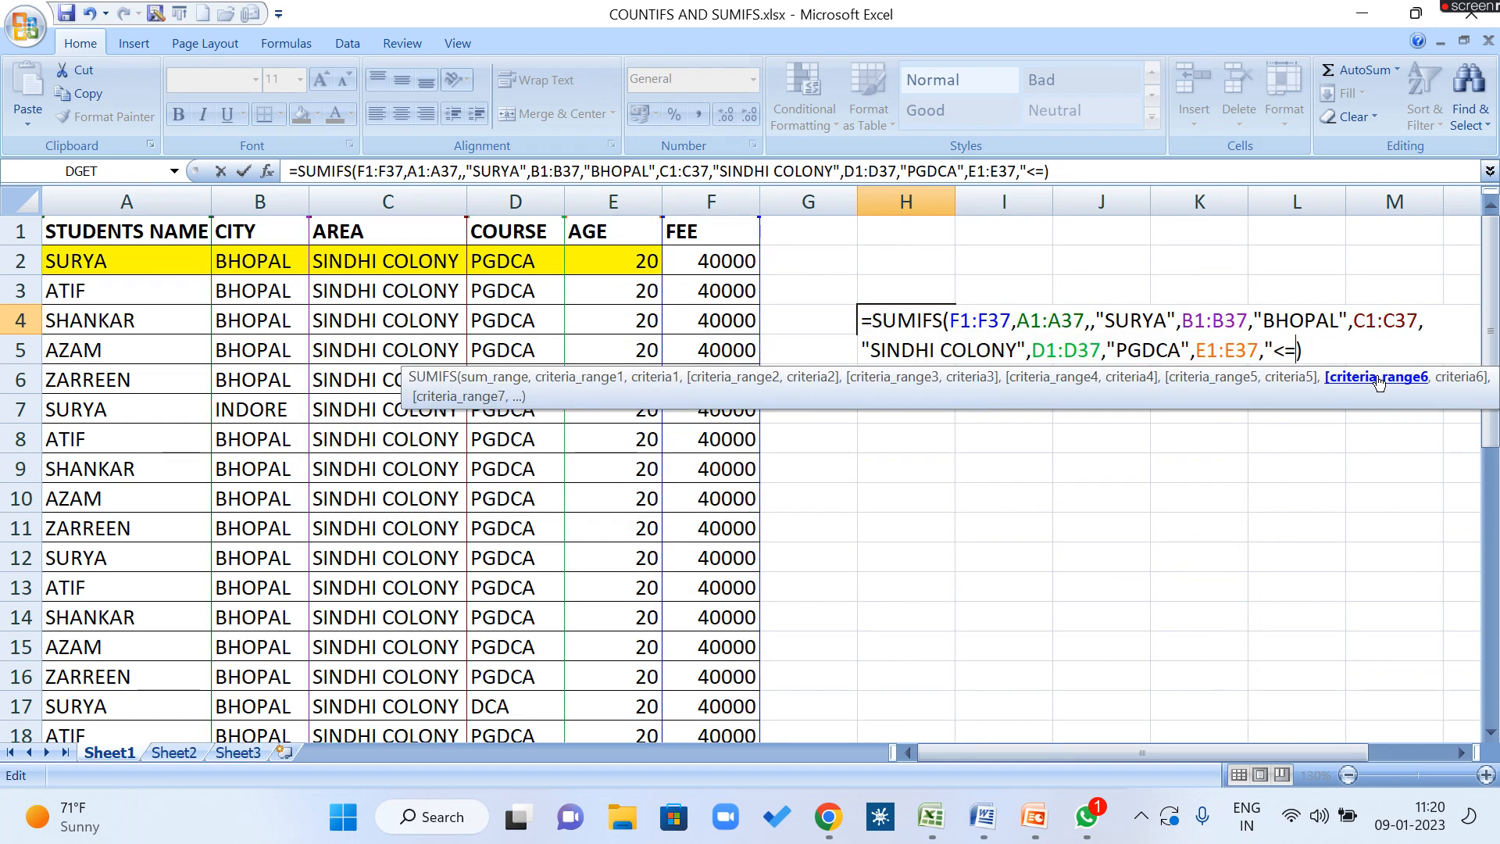
type("20")
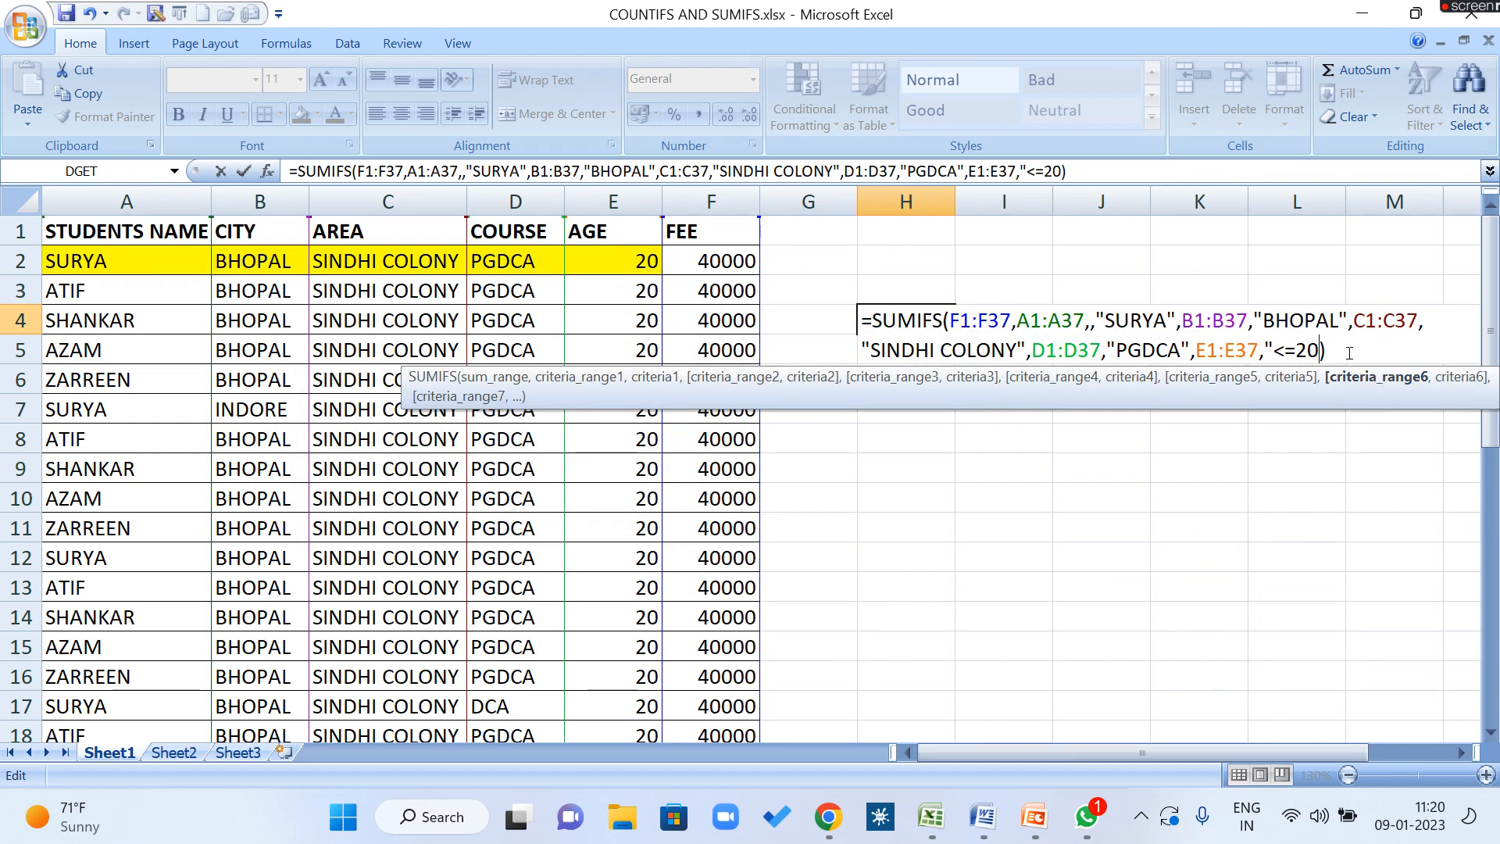
type("\"")
left_click(1091, 322)
key("BackSpace")
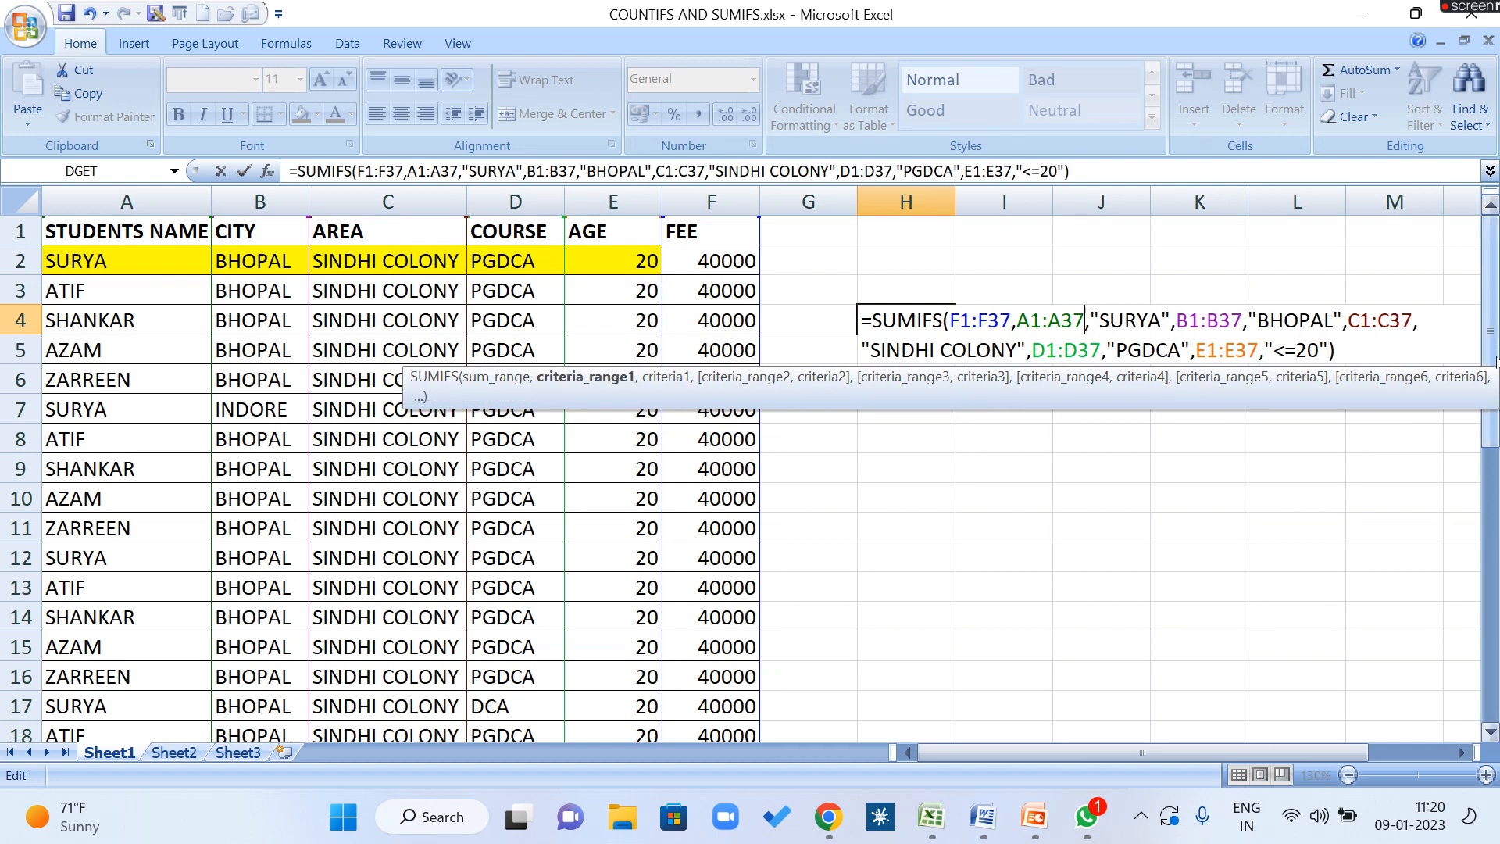
key("Return")
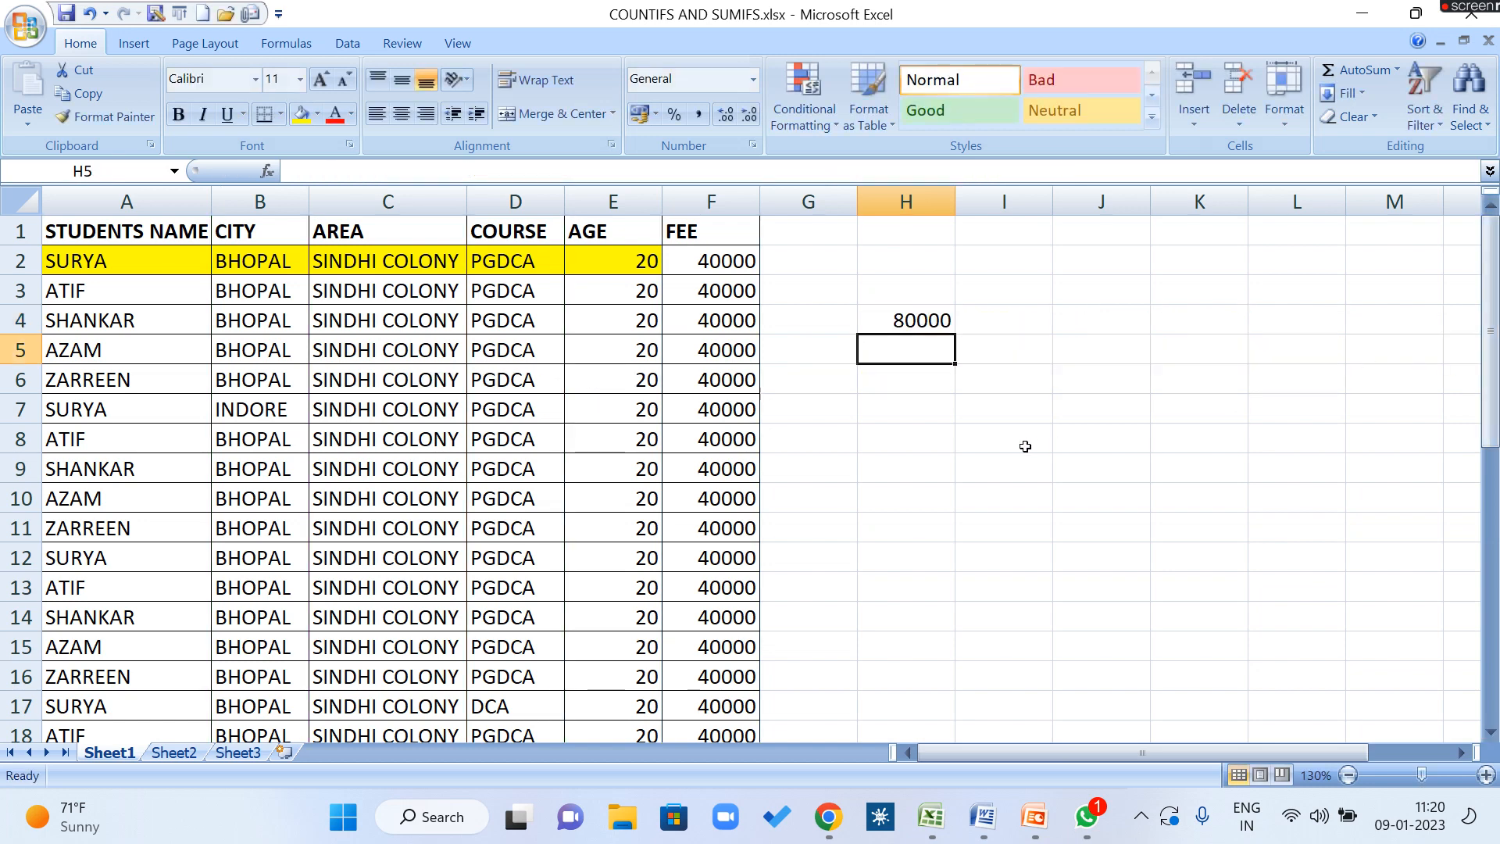
Step: Check student rows 7, 12 and 17 against the formula's city, area, course and age criteria
scroll(968, 352, "down", 2, "ctrl")
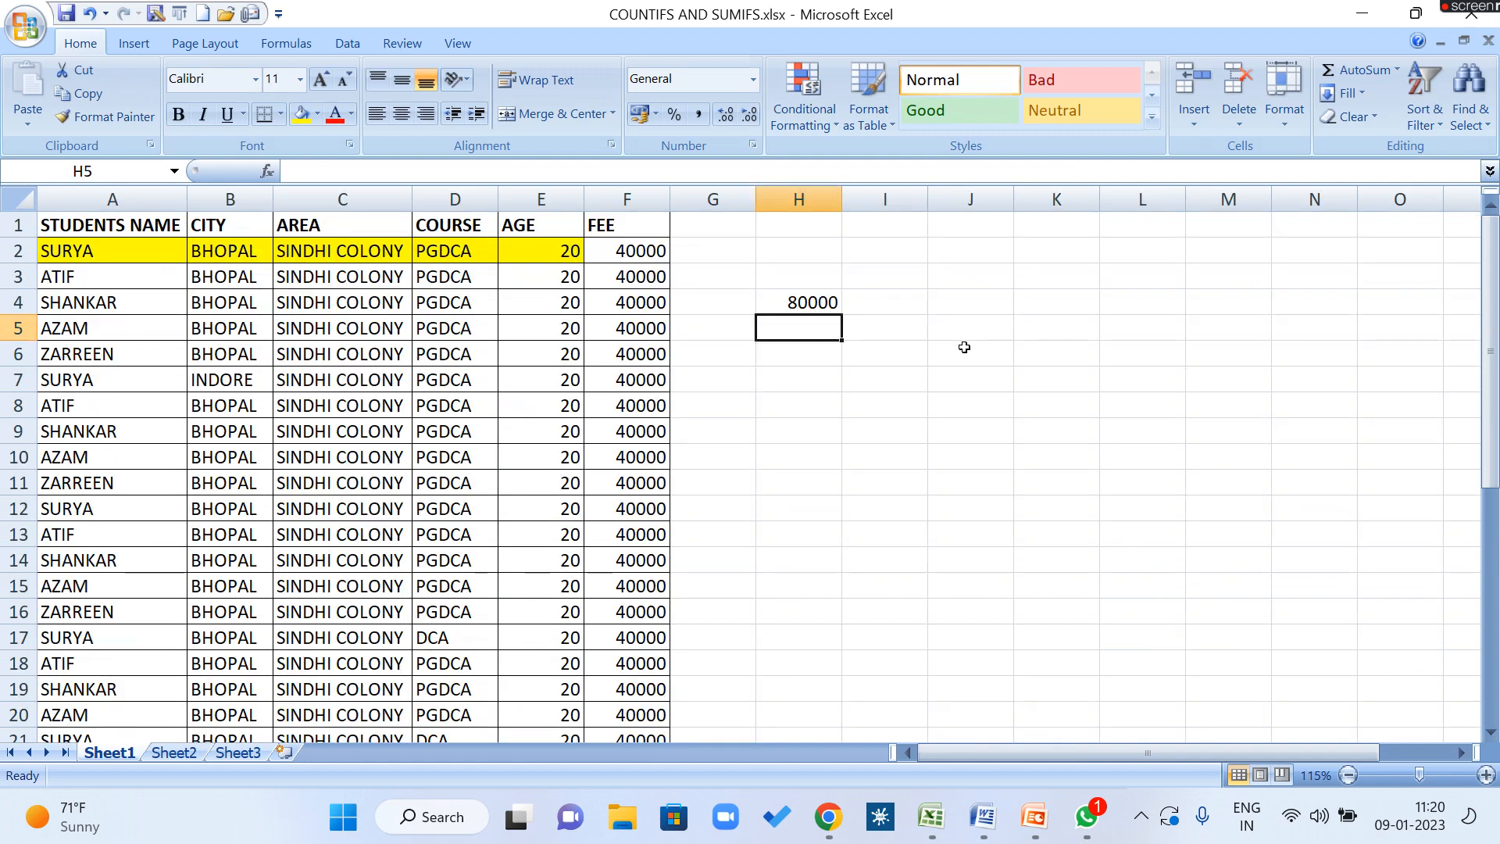
scroll(703, 408, "up", 1, "ctrl")
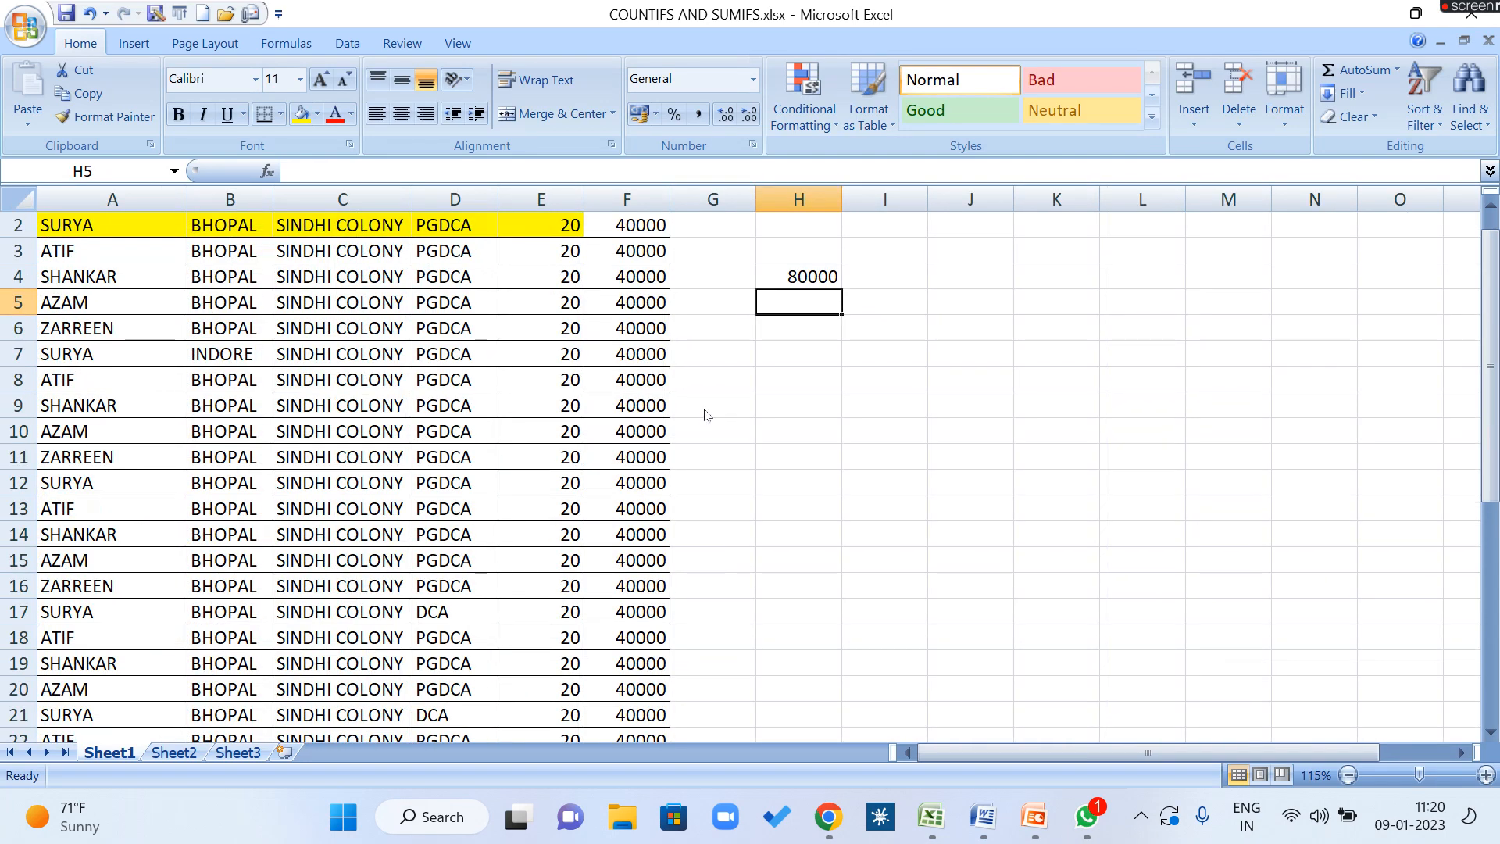
scroll(703, 409, "down", 1)
scroll(704, 408, "up", 1)
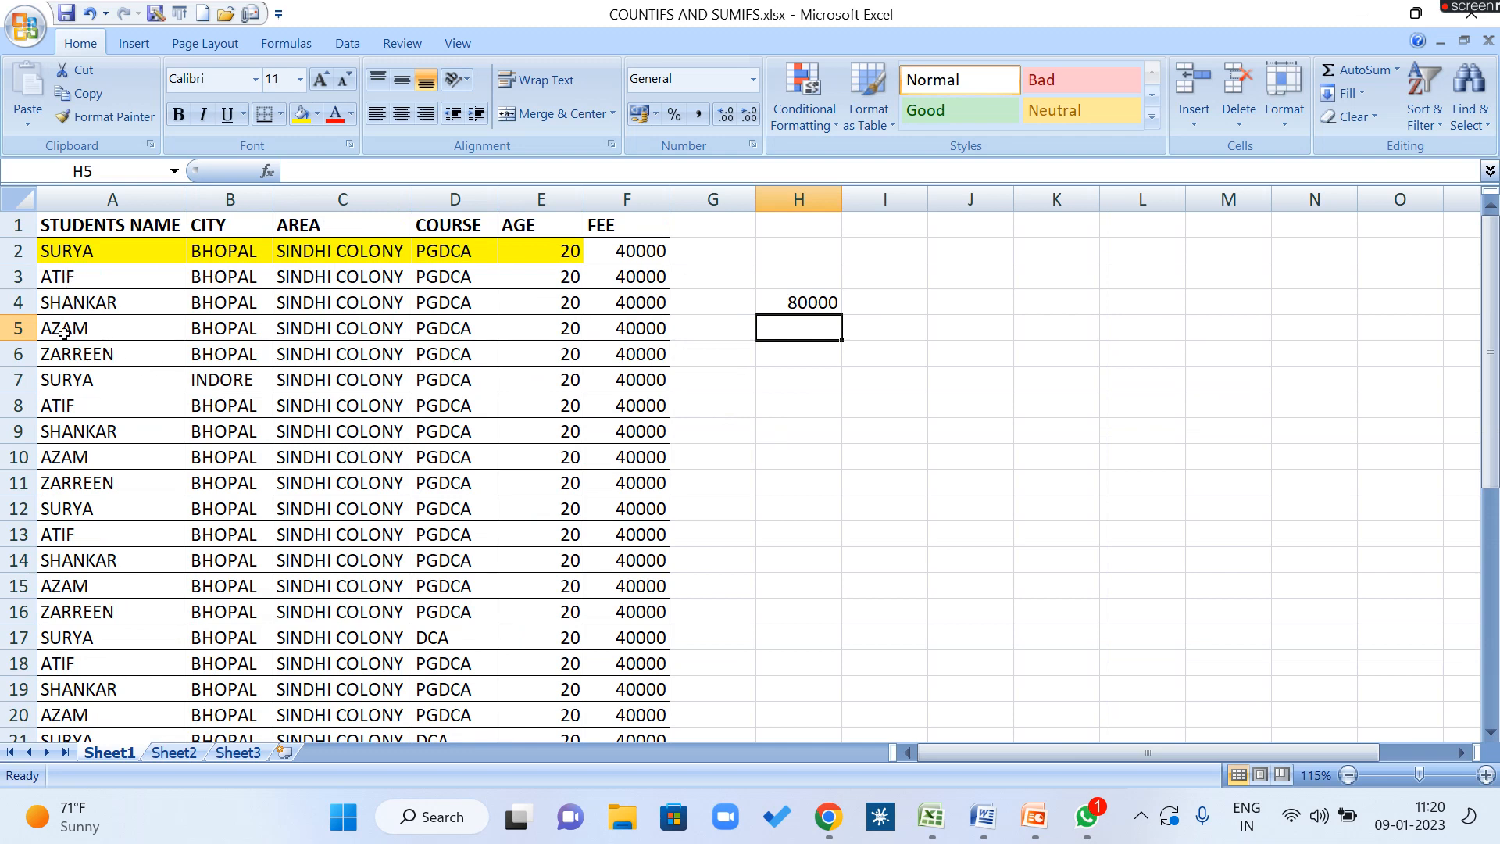
left_click(26, 380)
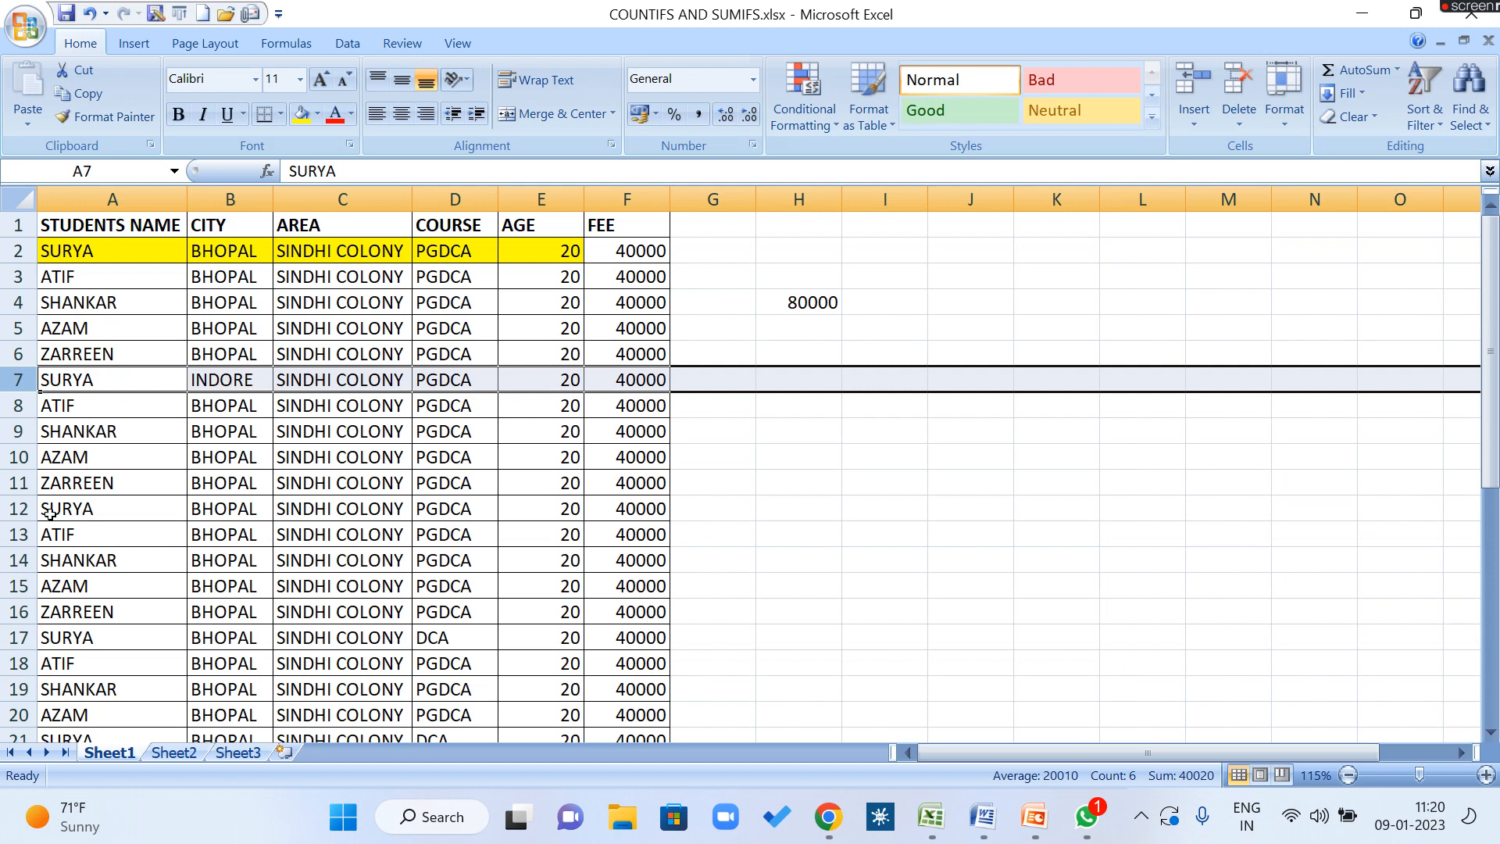
left_click(23, 509)
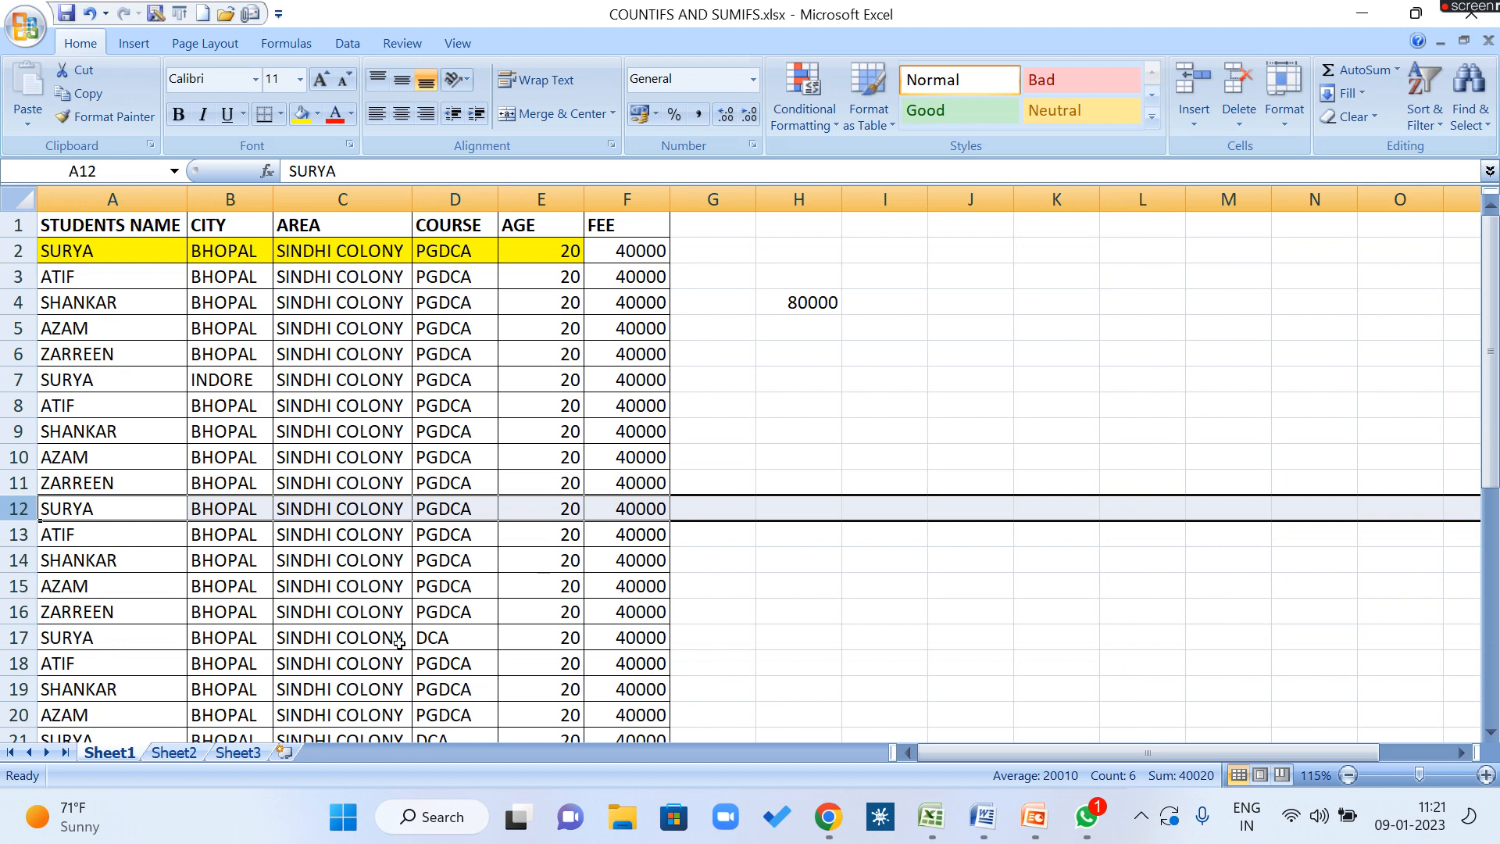
left_click(465, 640)
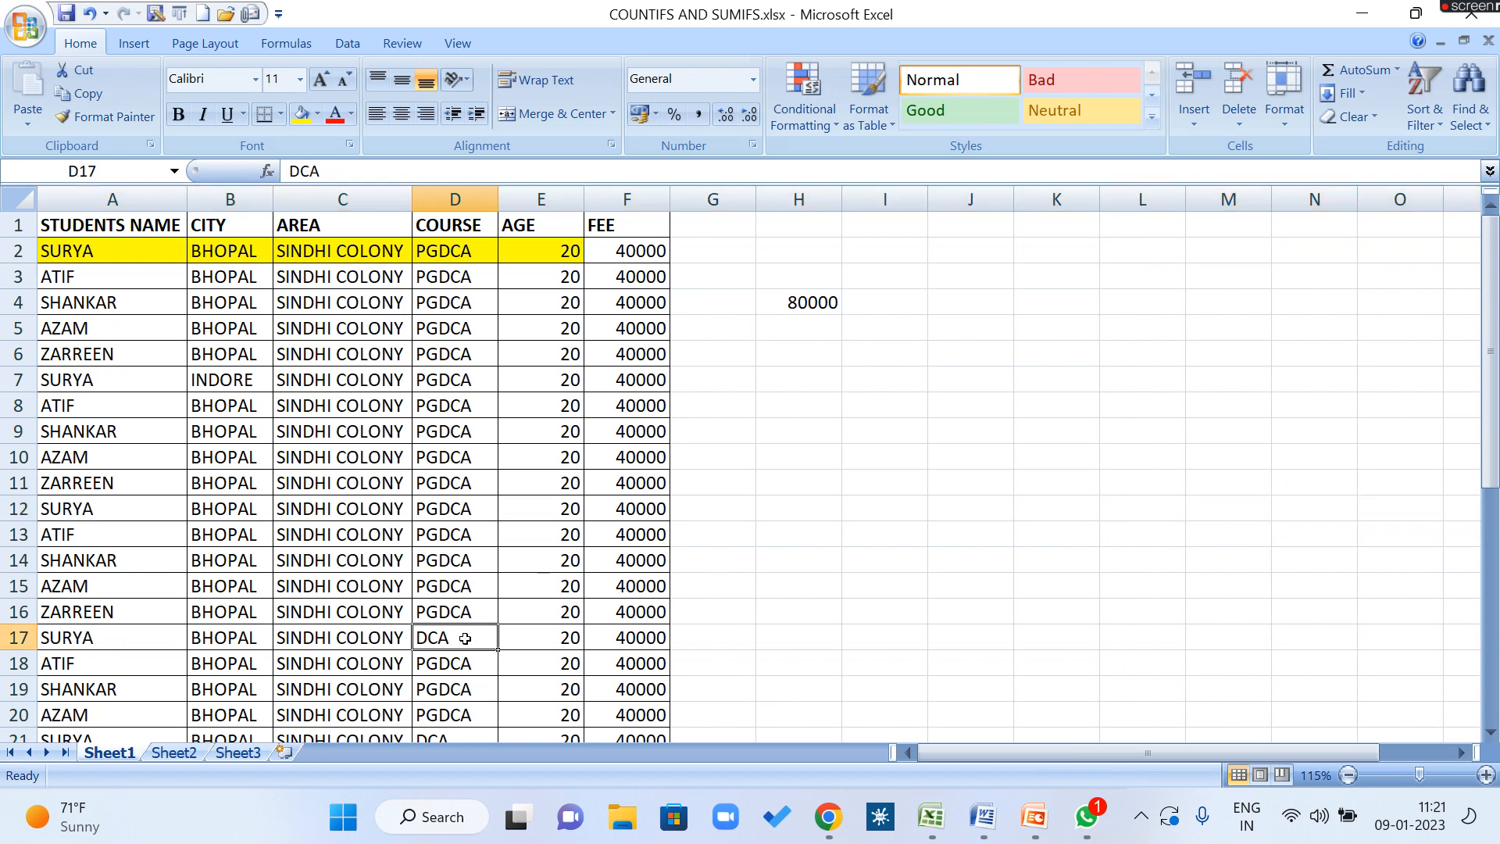
left_click(119, 639)
scroll(120, 639, "down", 1)
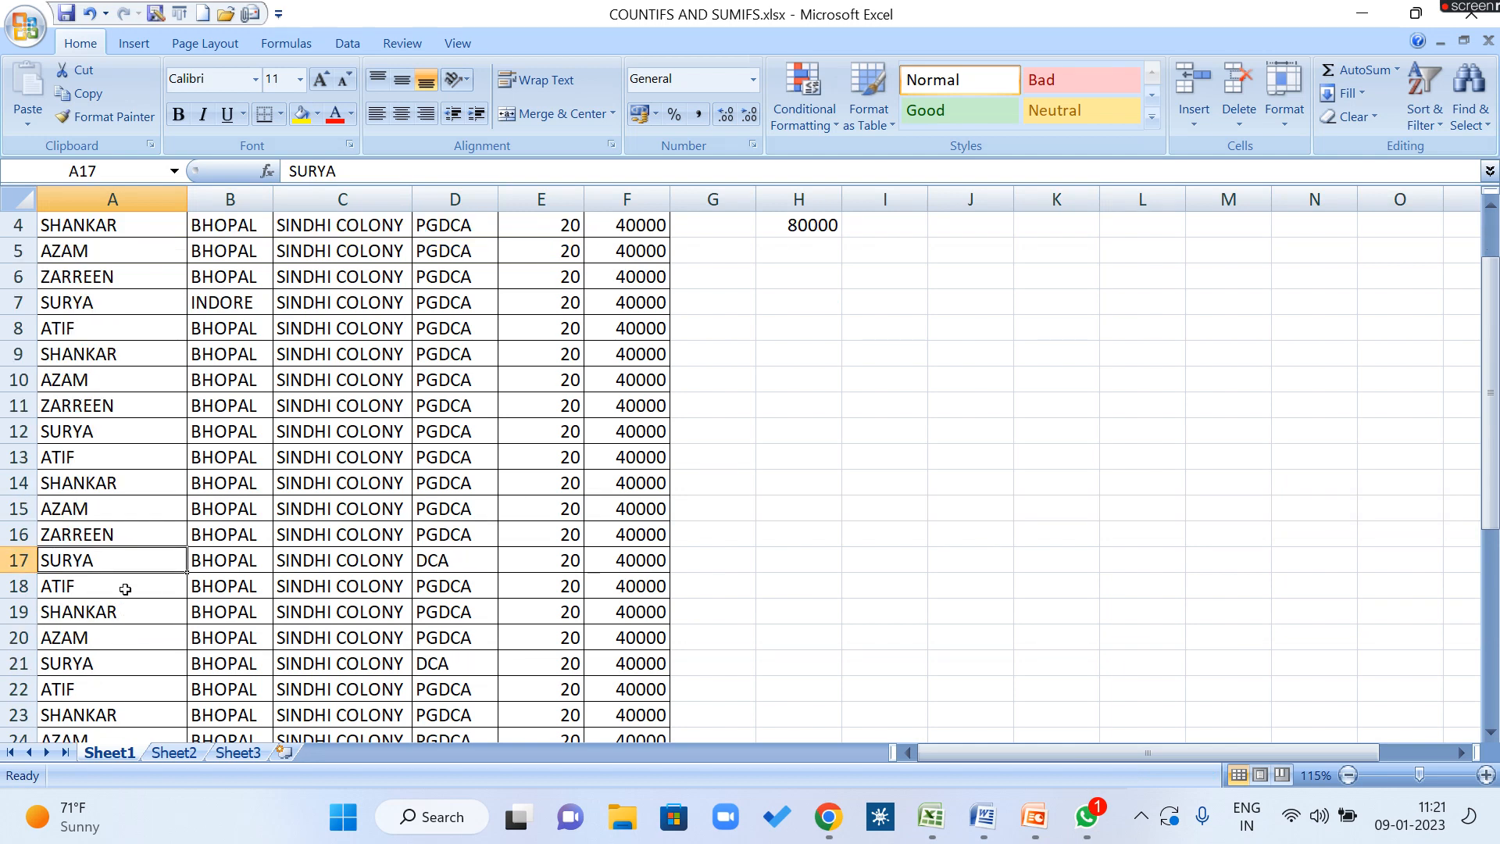
Step: Check student rows 21, 25, 29, 32 and 35 against the same SUMIFS criteria
left_click(20, 663)
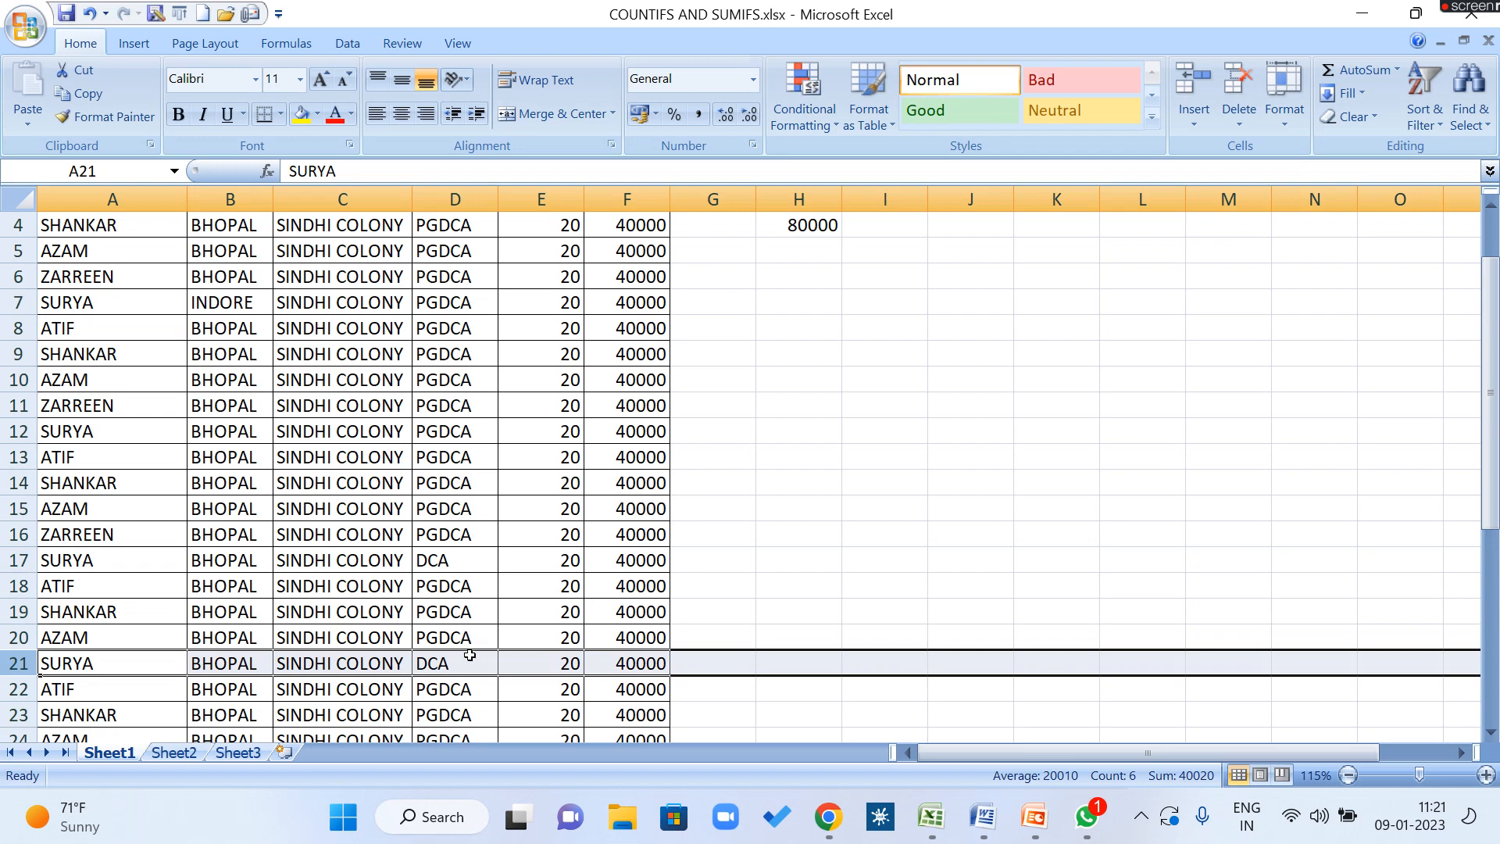
scroll(471, 654, "down", 3)
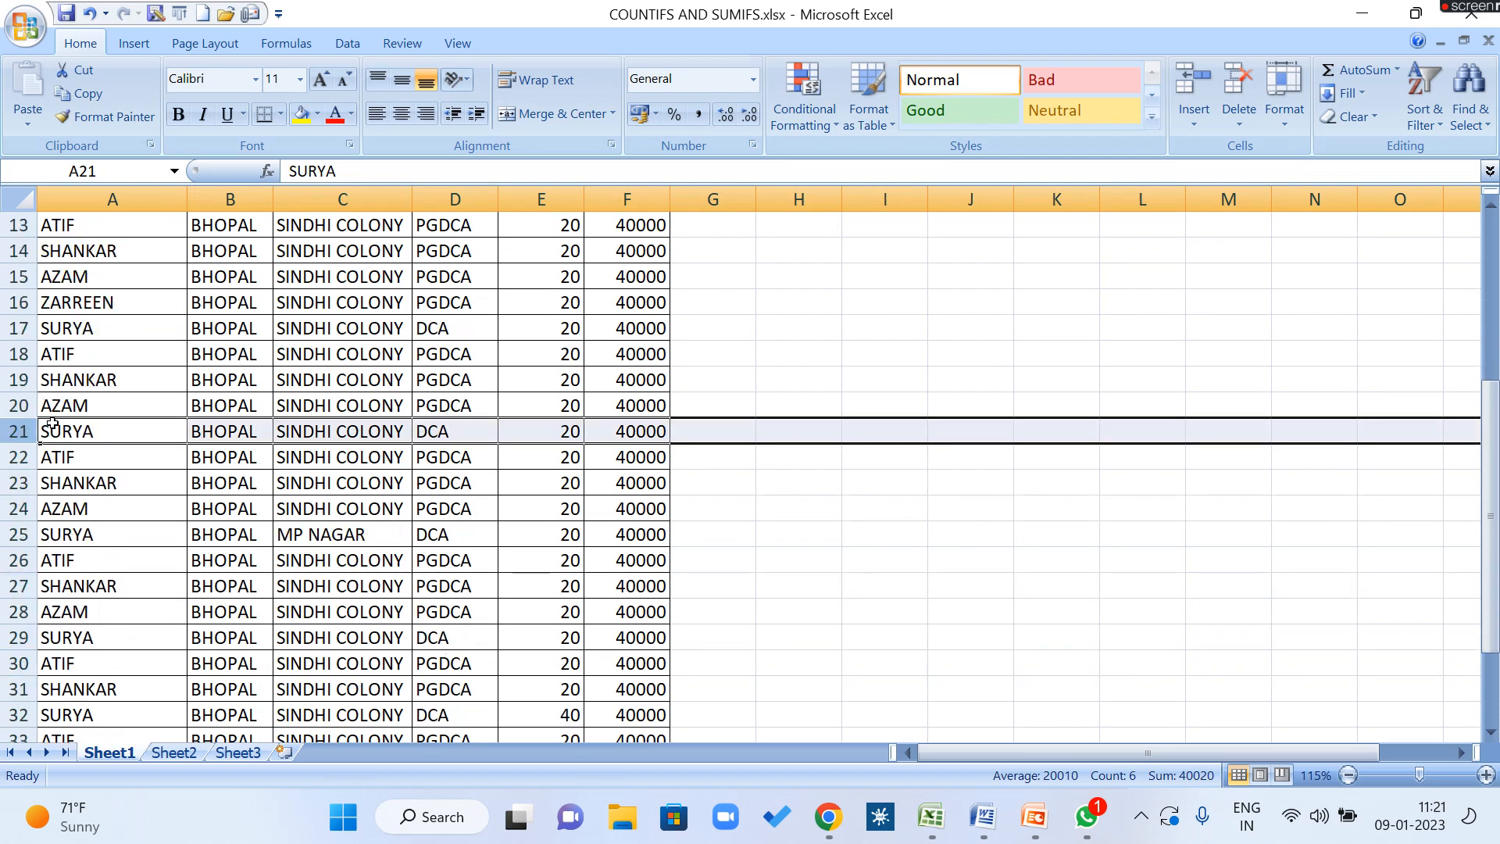
left_click(19, 535)
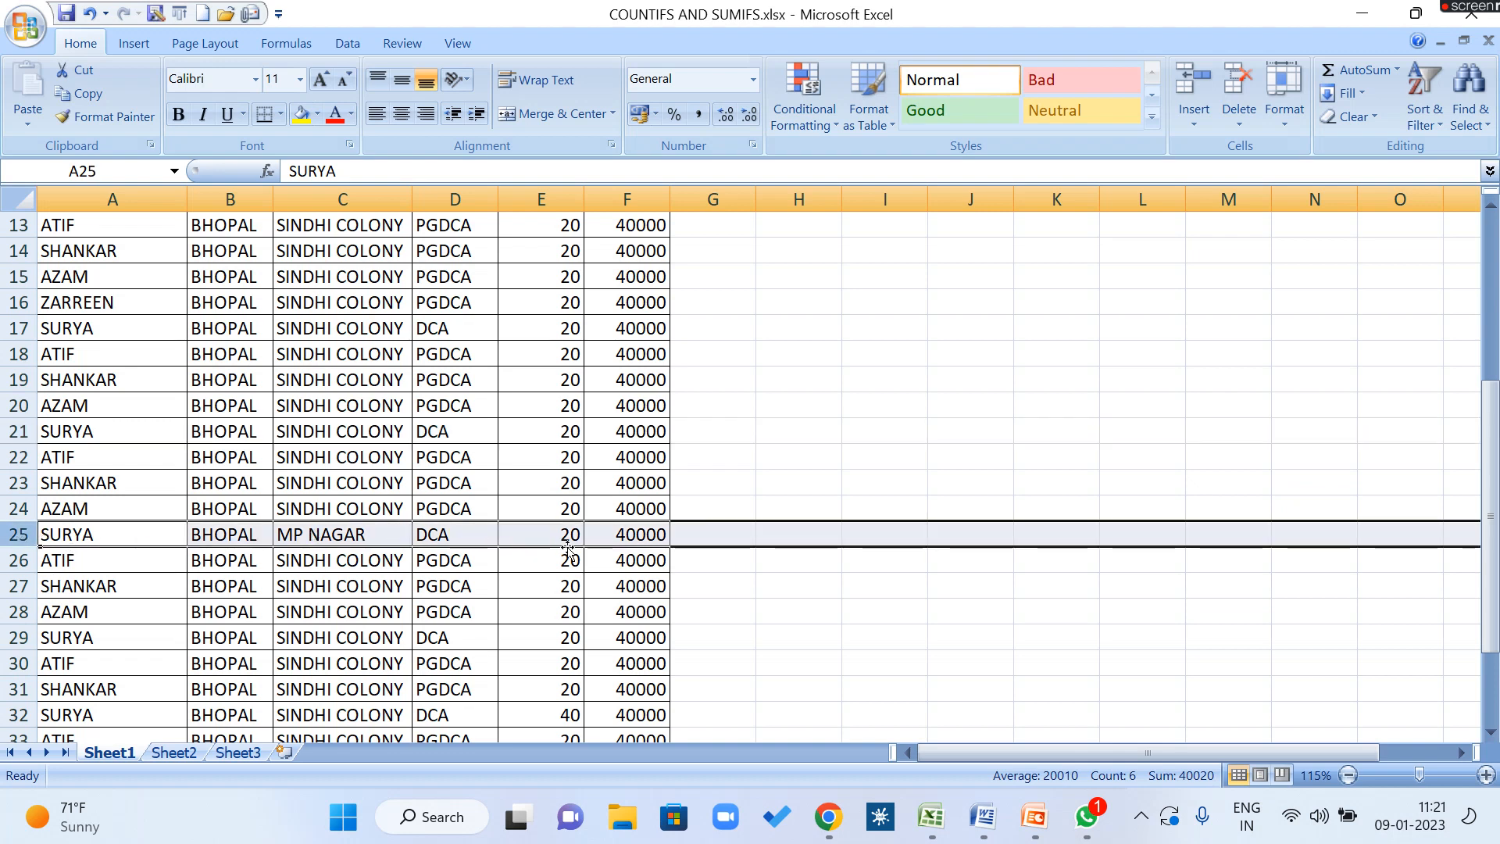
scroll(571, 549, "down", 1)
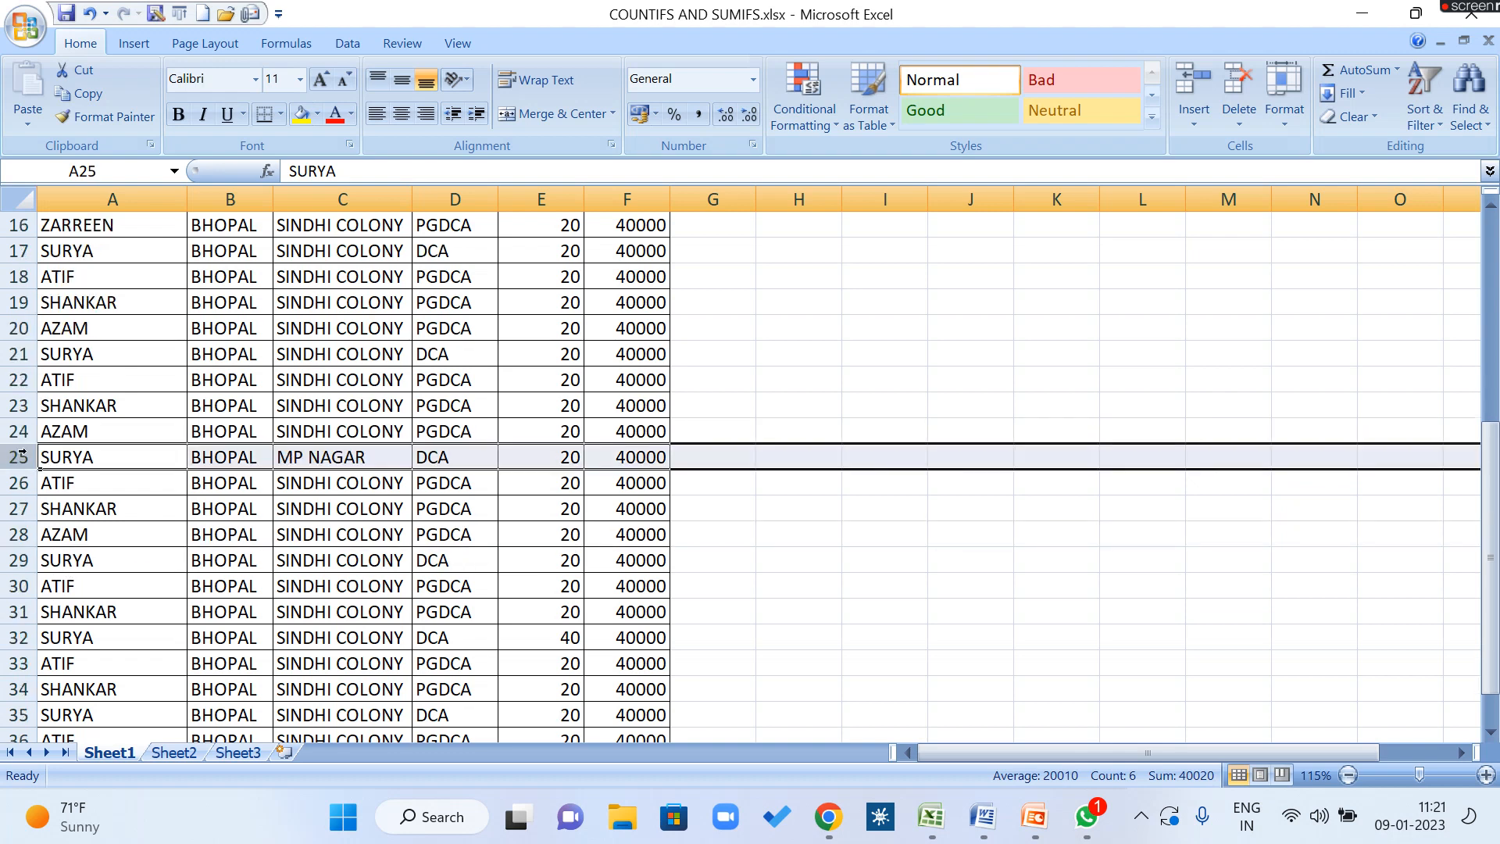
left_click(16, 558)
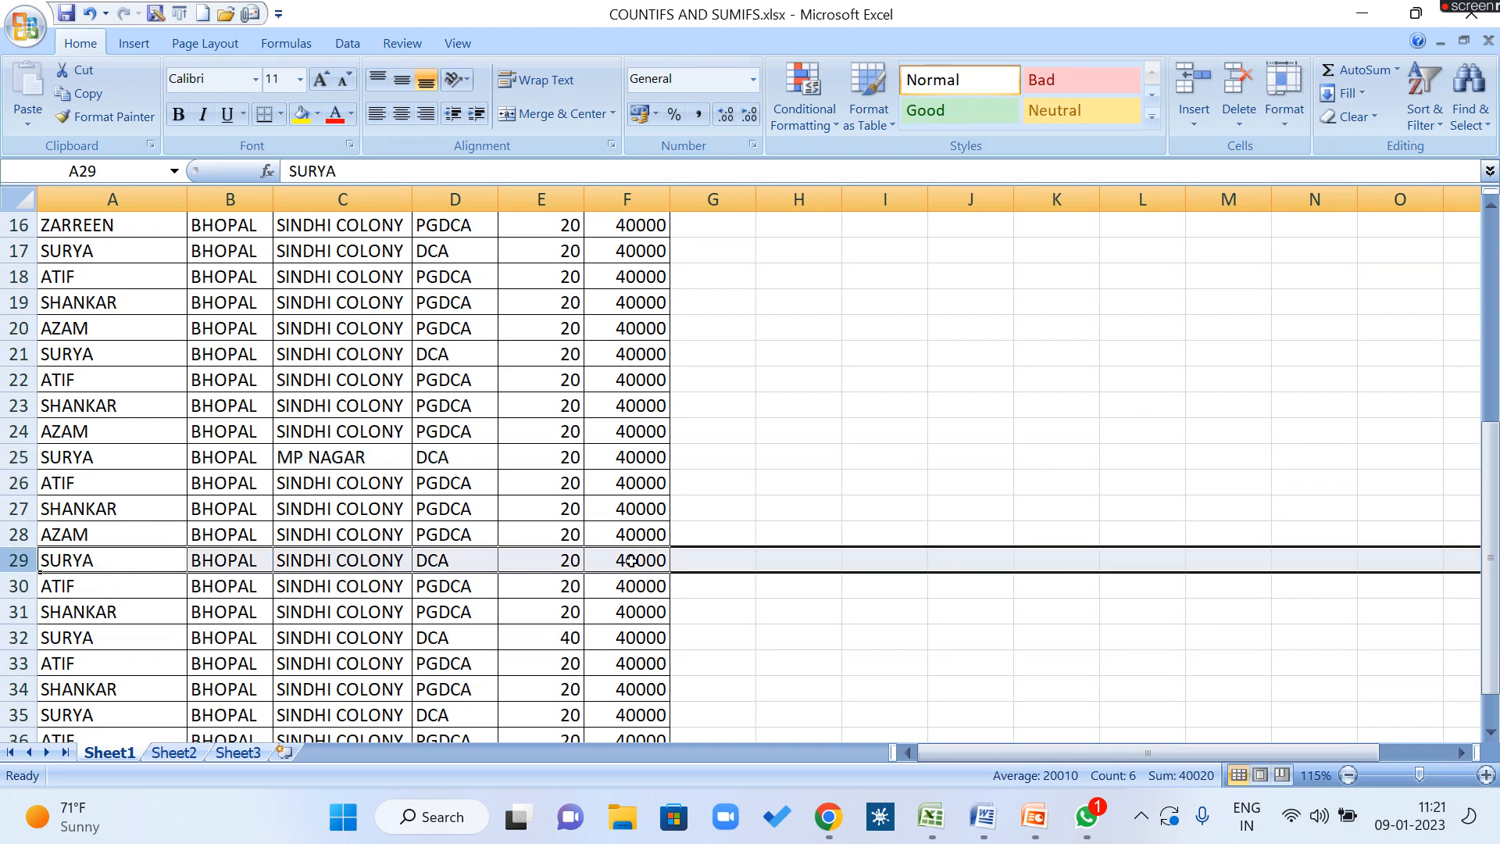
scroll(632, 561, "down", 1)
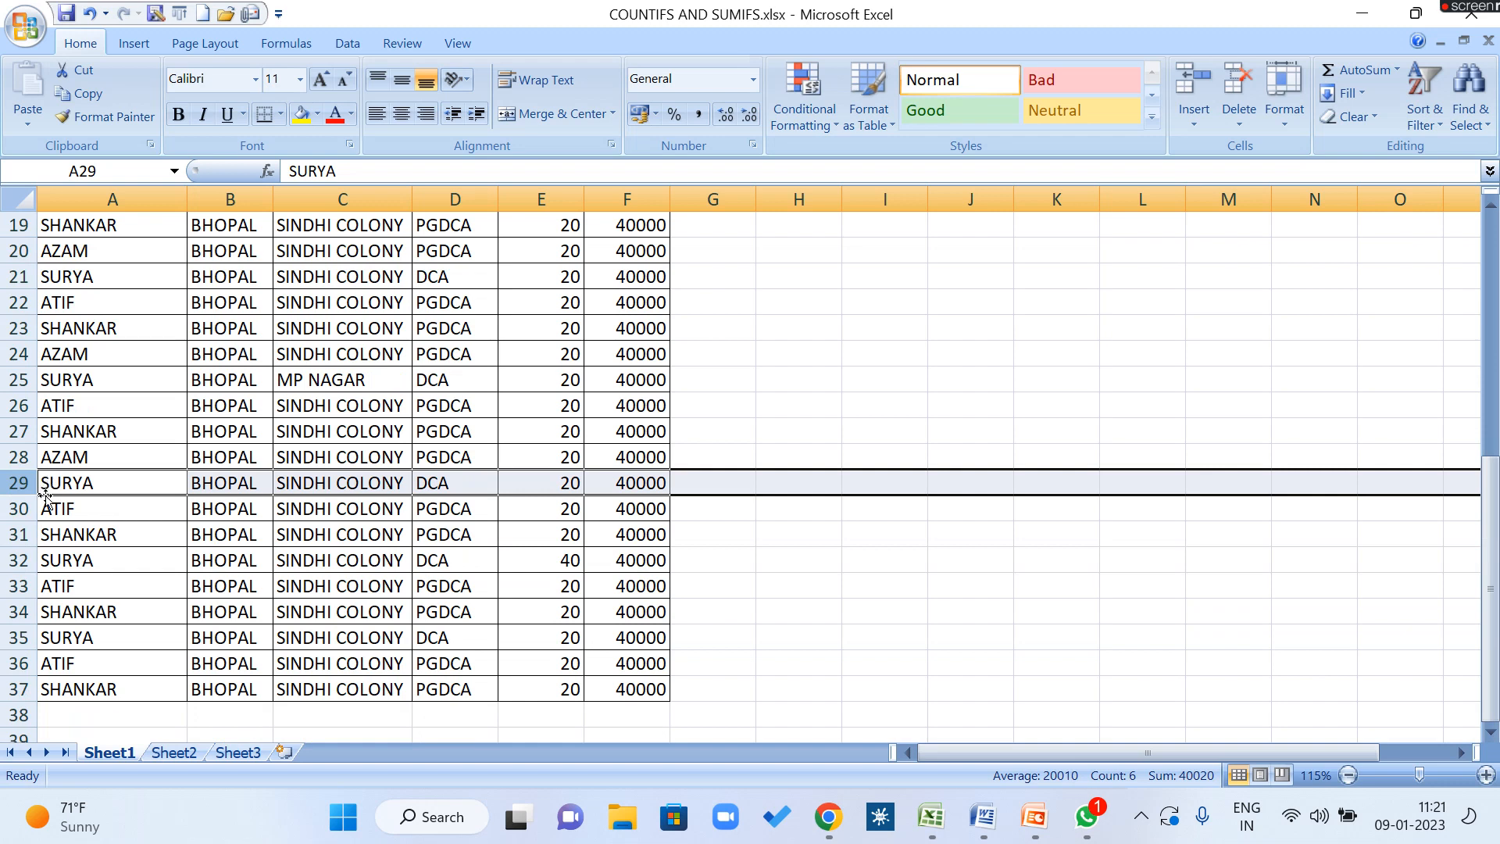
left_click(28, 561)
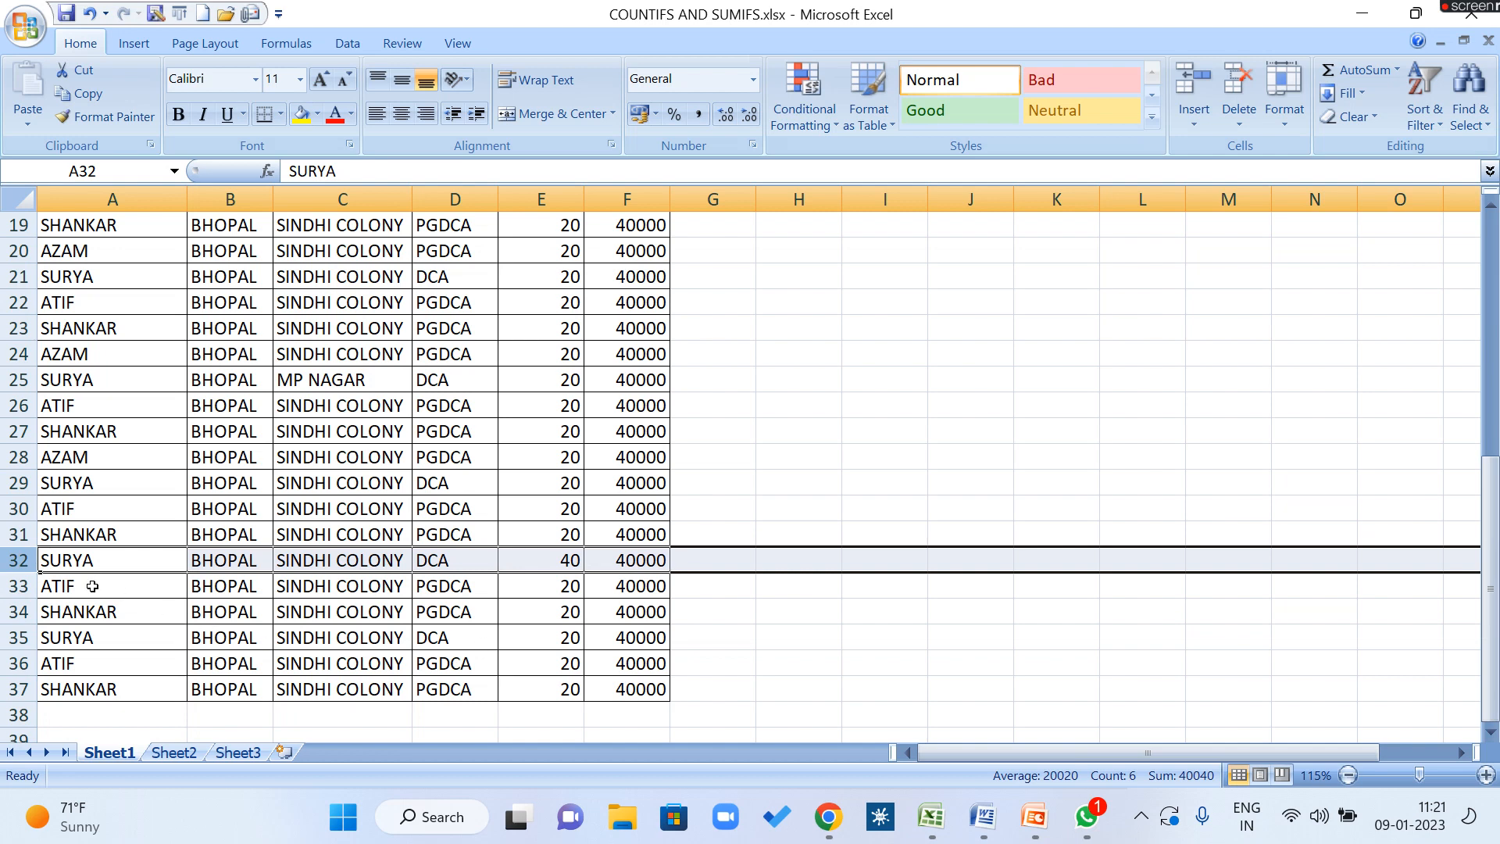
left_click(17, 637)
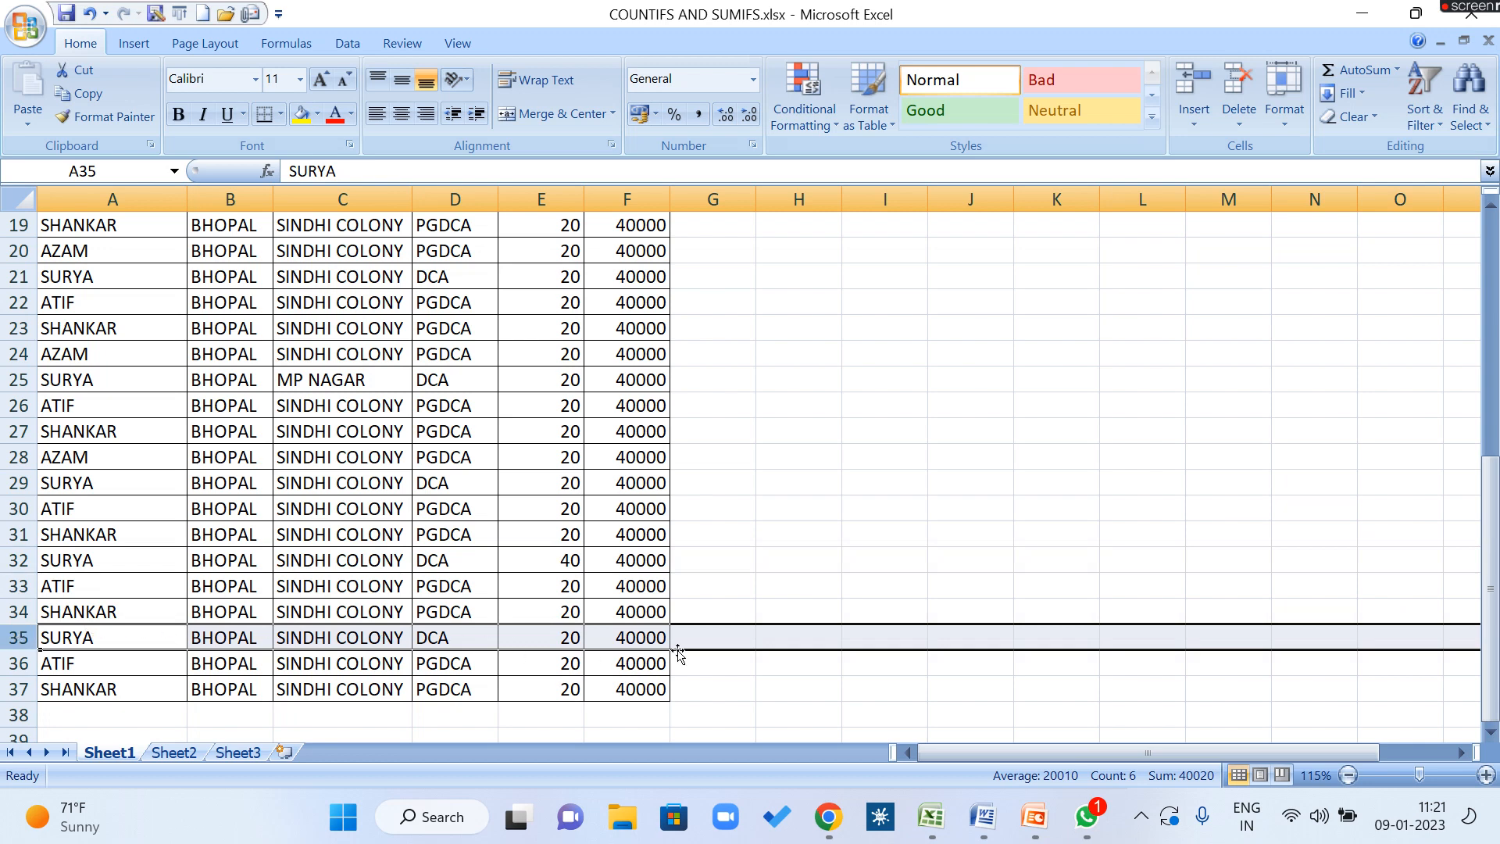
scroll(678, 653, "up", 6)
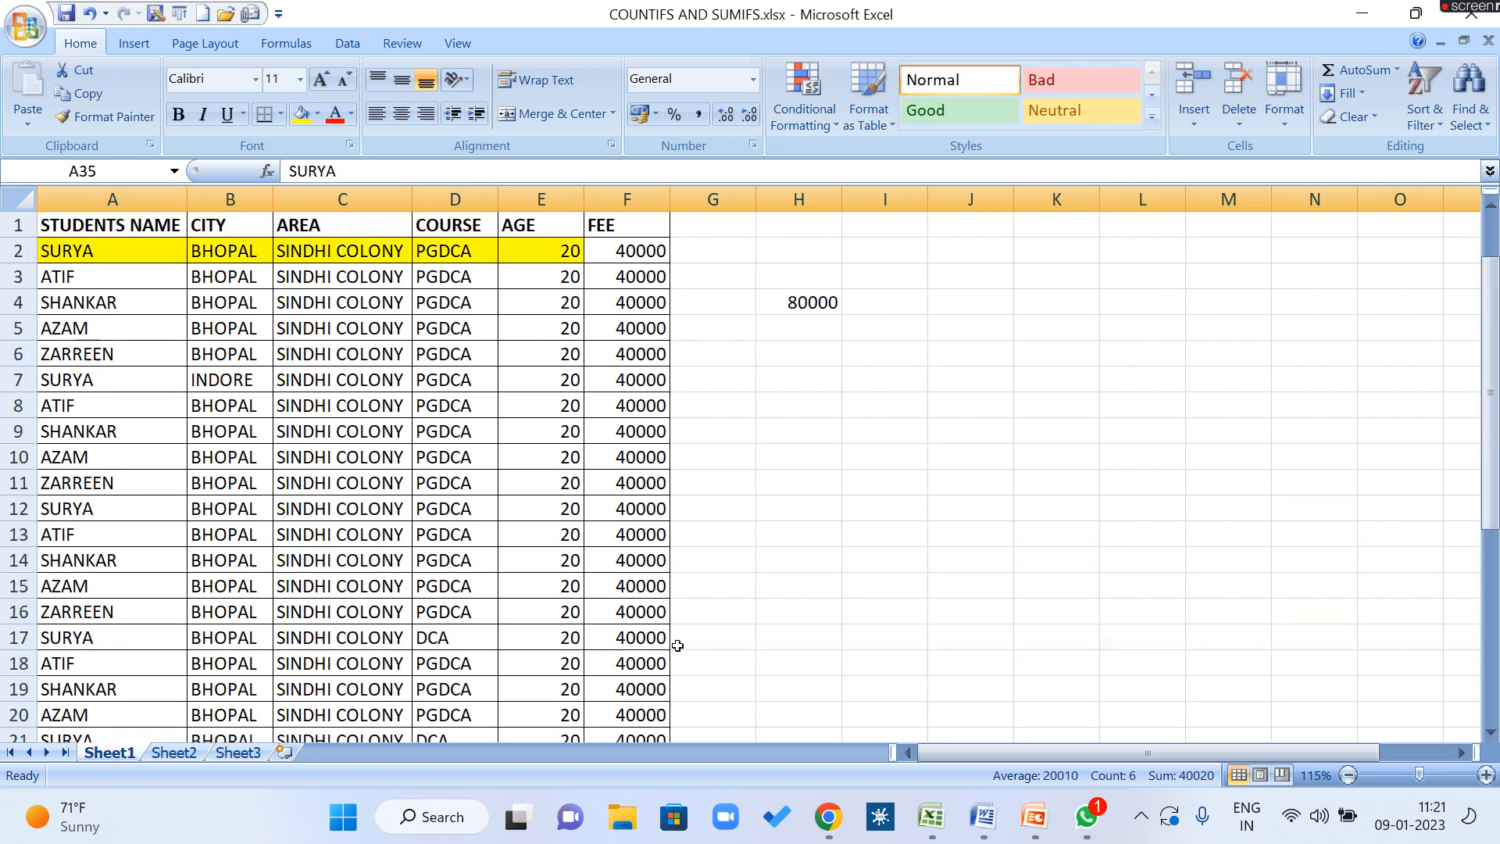
Step: Review the H4 formula against row 2 and highlight the matching record in A12:E12 with yellow fill
left_click(827, 301)
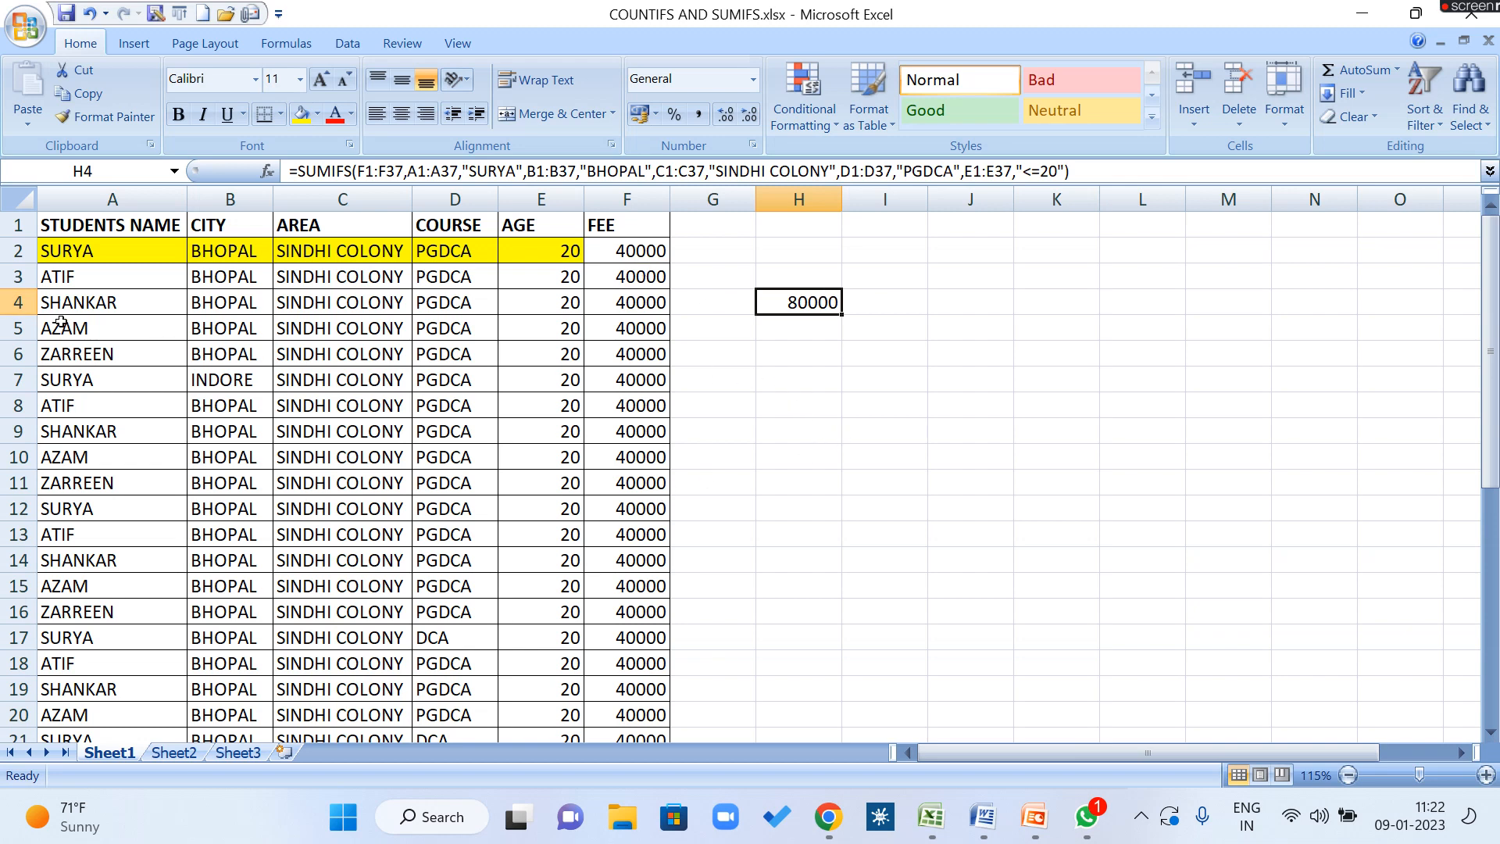
left_click(21, 250)
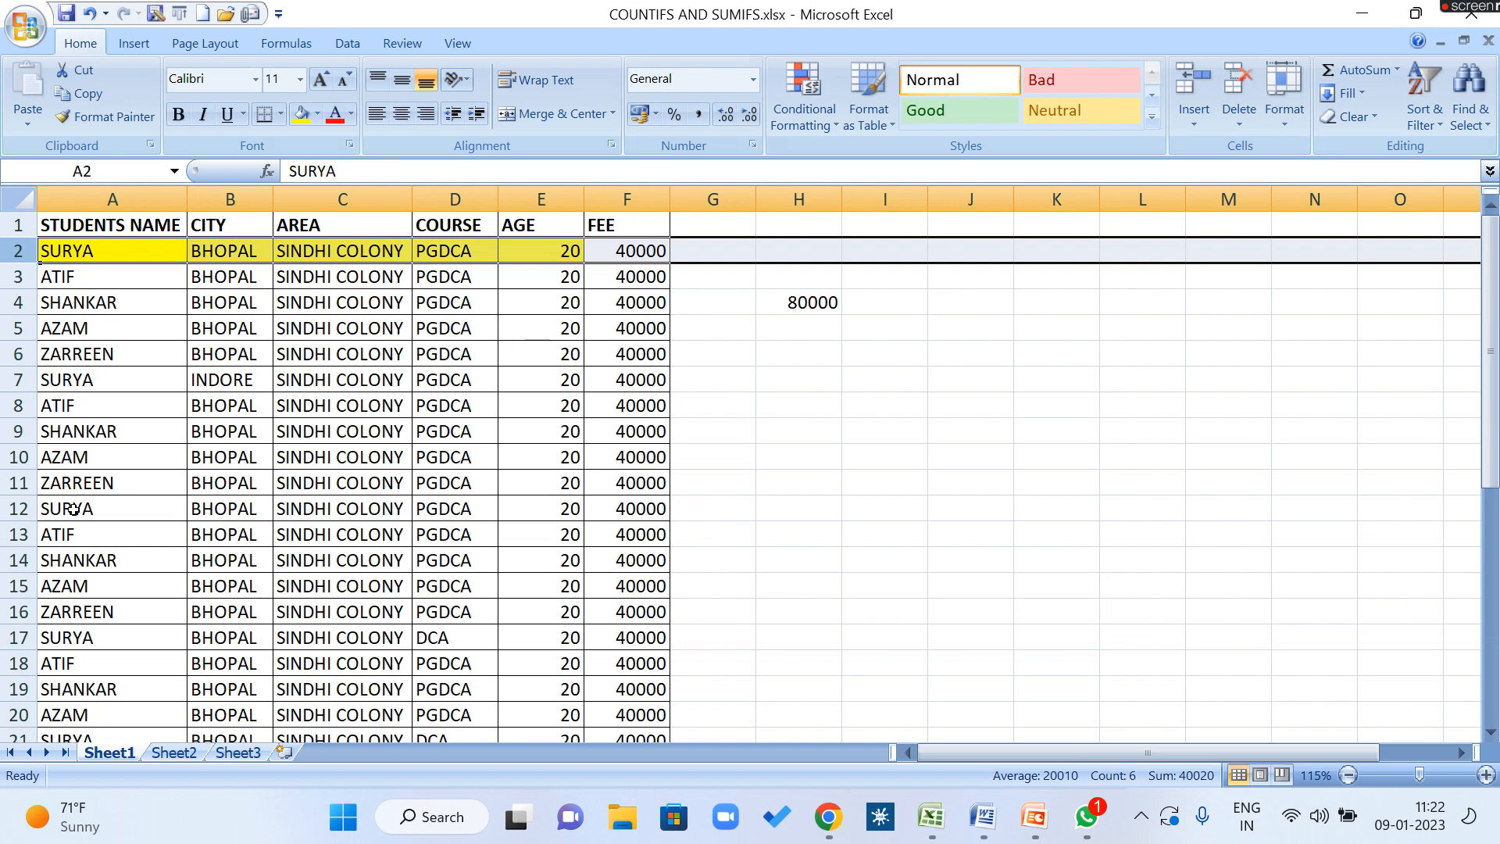
left_click_drag(63, 508, 543, 508)
left_click(301, 113)
left_click(801, 519)
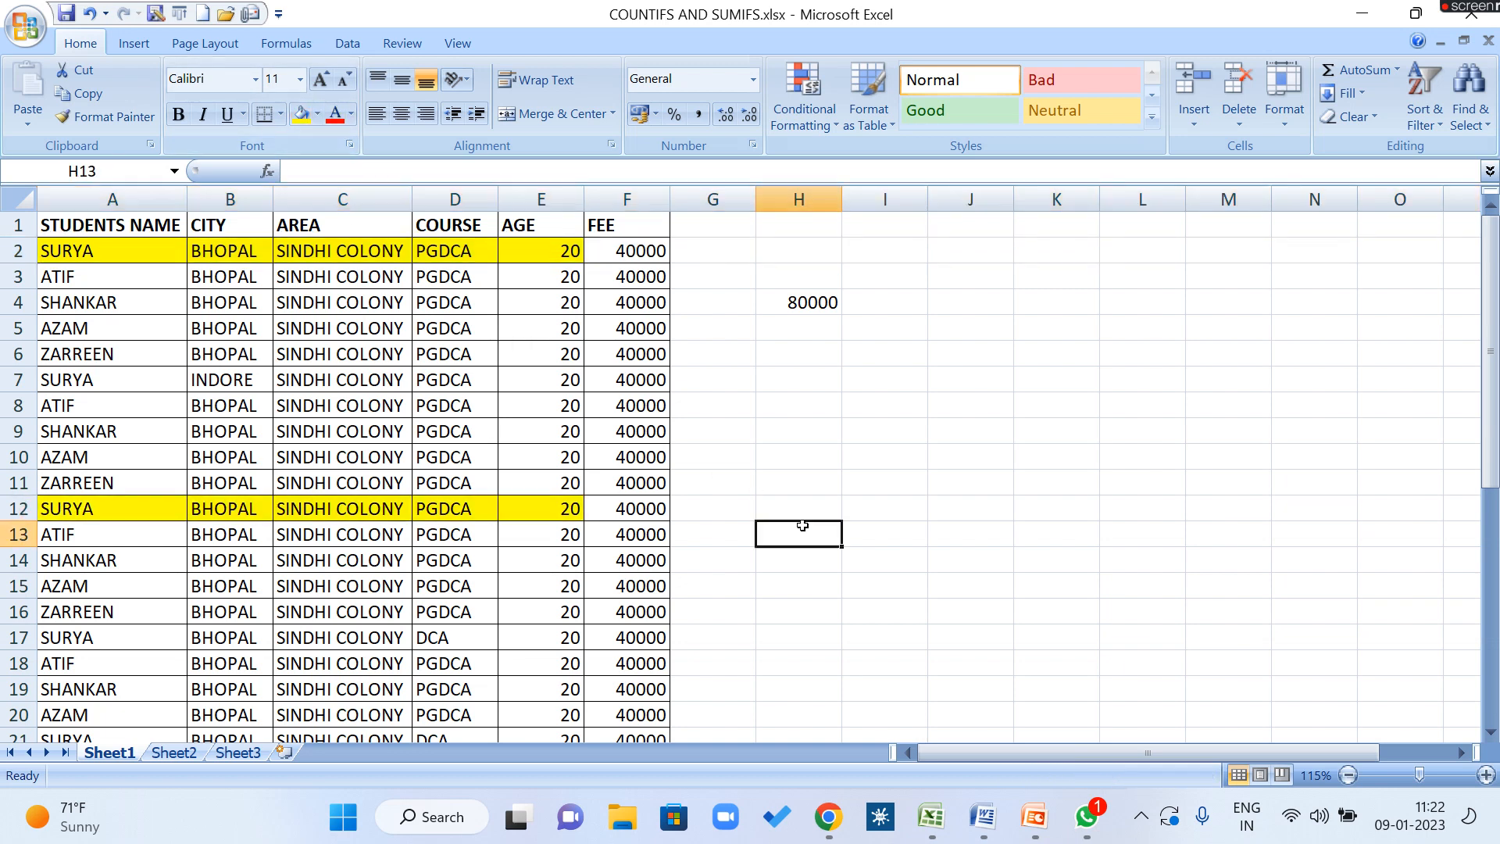
Step: Compare the age and course entries of highlighted rows 2 and 12 with the criteria in the H4 formula
left_click(528, 251)
left_click(539, 512)
left_click(485, 250)
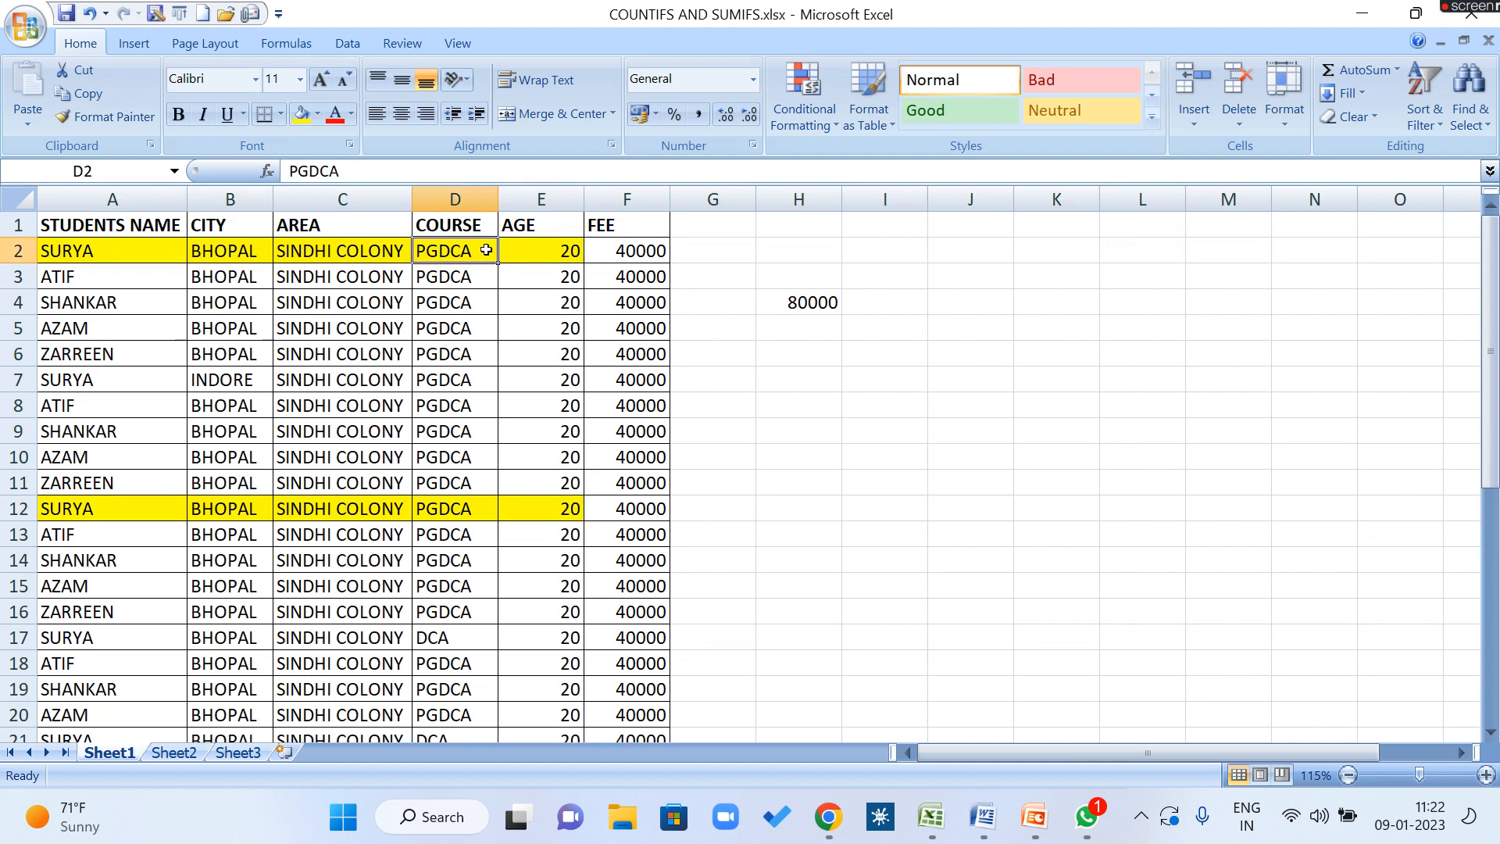
left_click(467, 514)
left_click(826, 298)
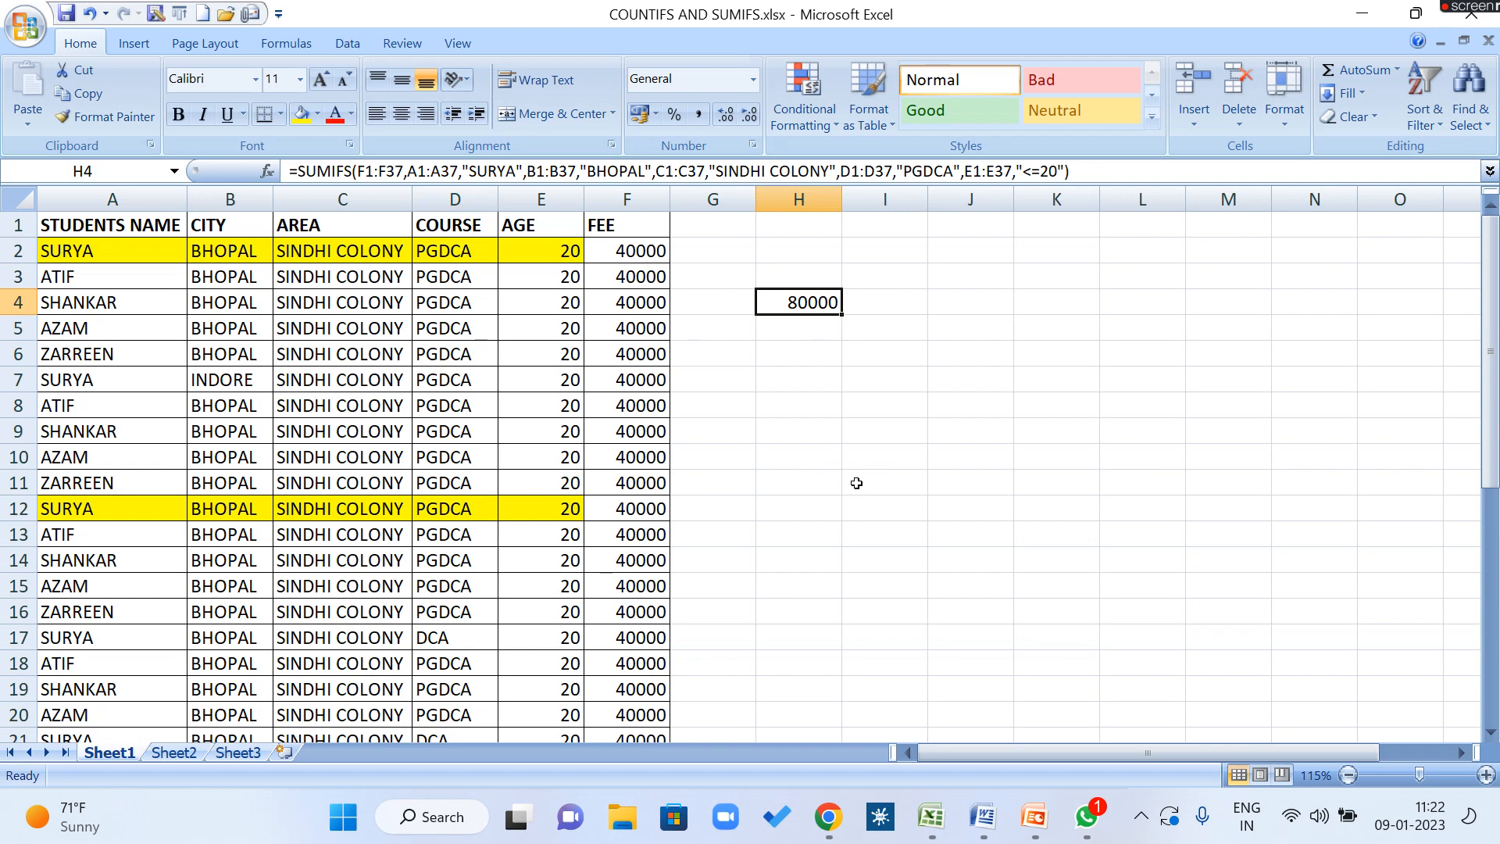
Step: Change the cities in B3, B4 and B5 to INDORE, SEHORE and JABALPUR
left_click(229, 254)
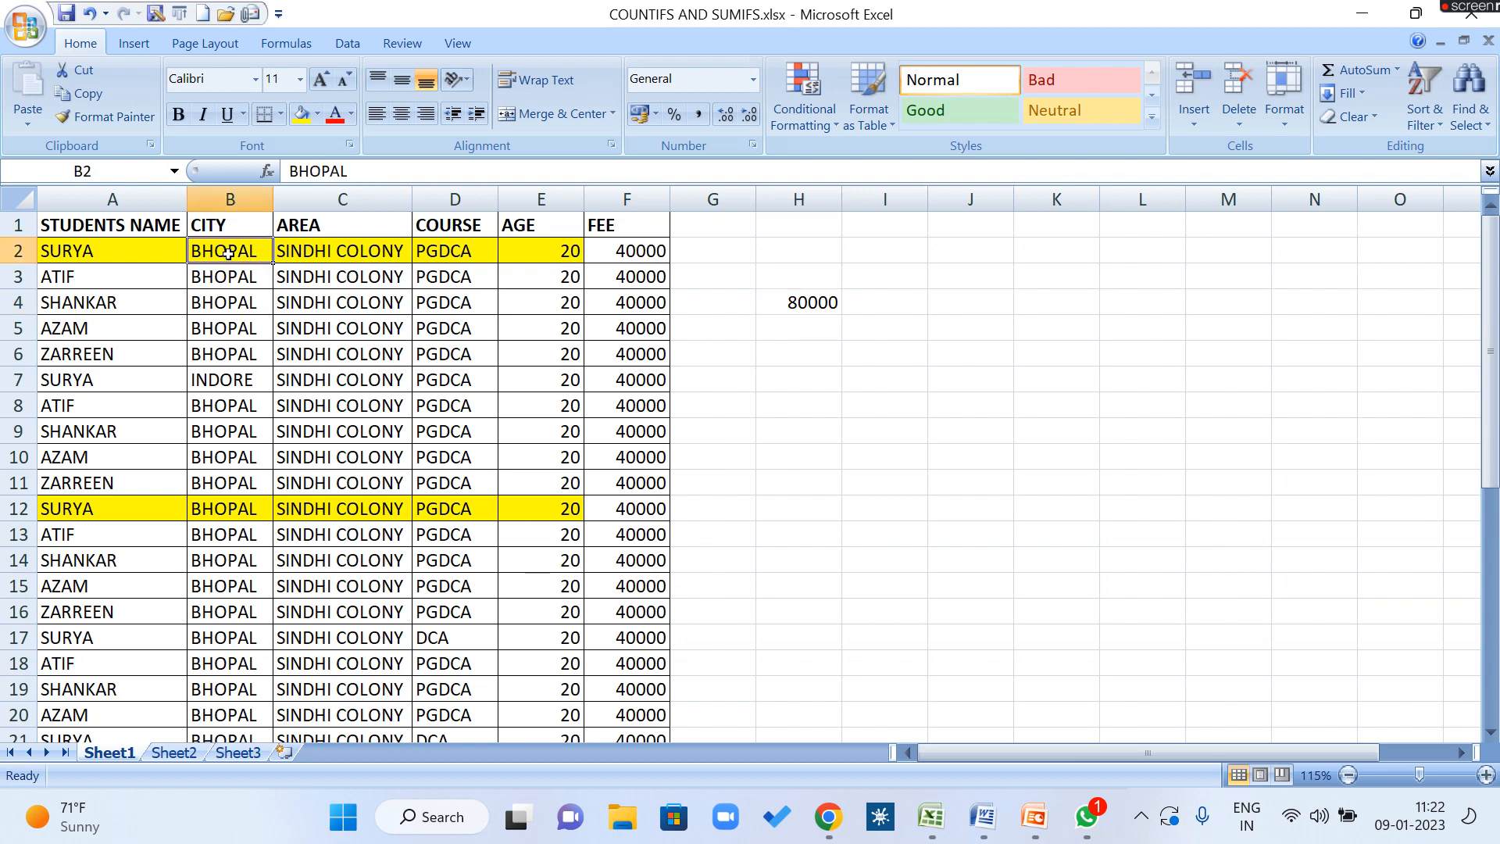
key("Down")
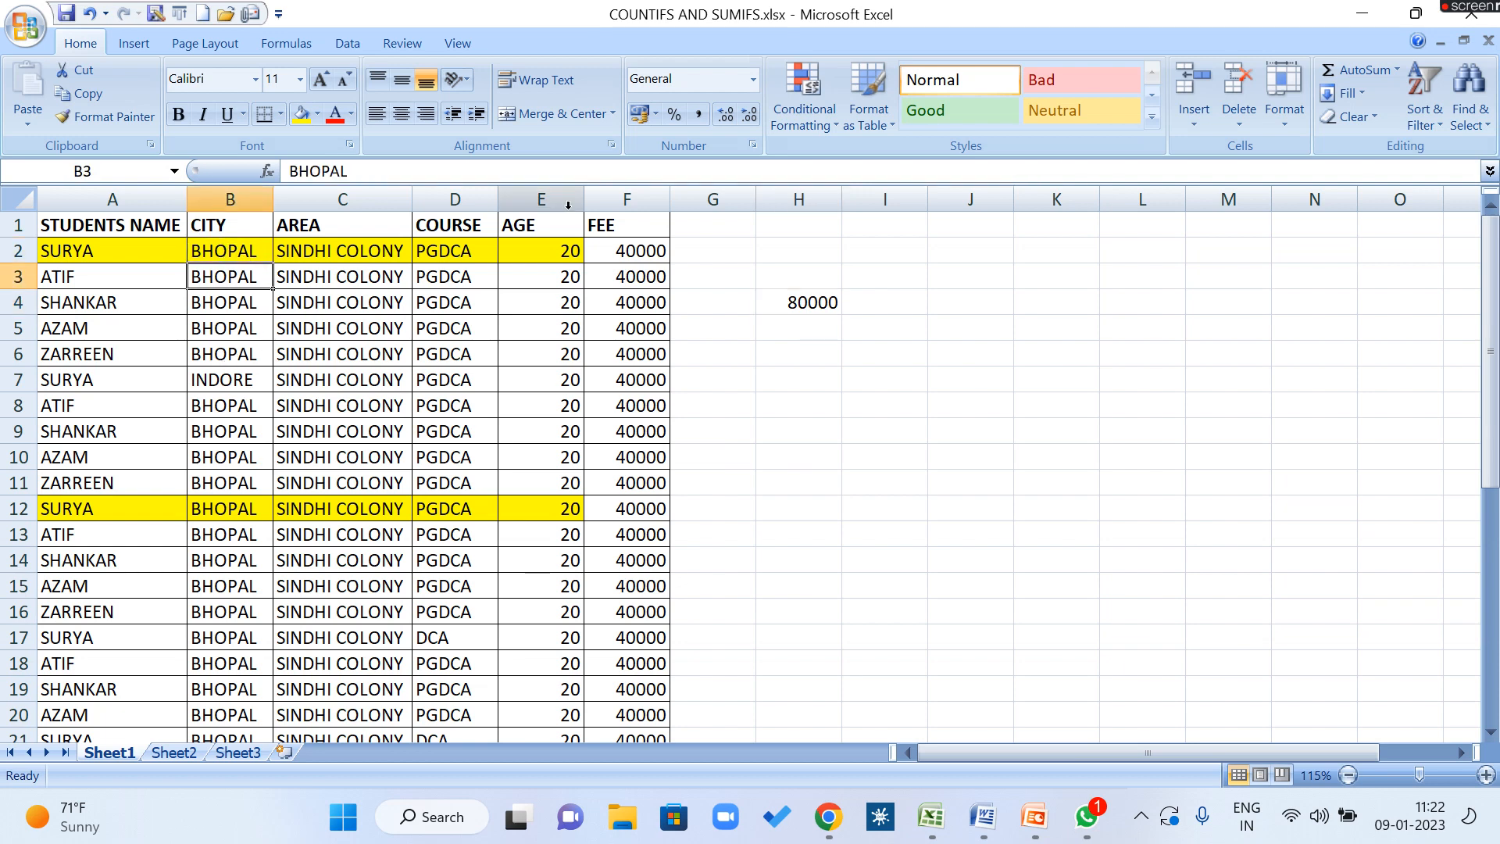
type("INDO")
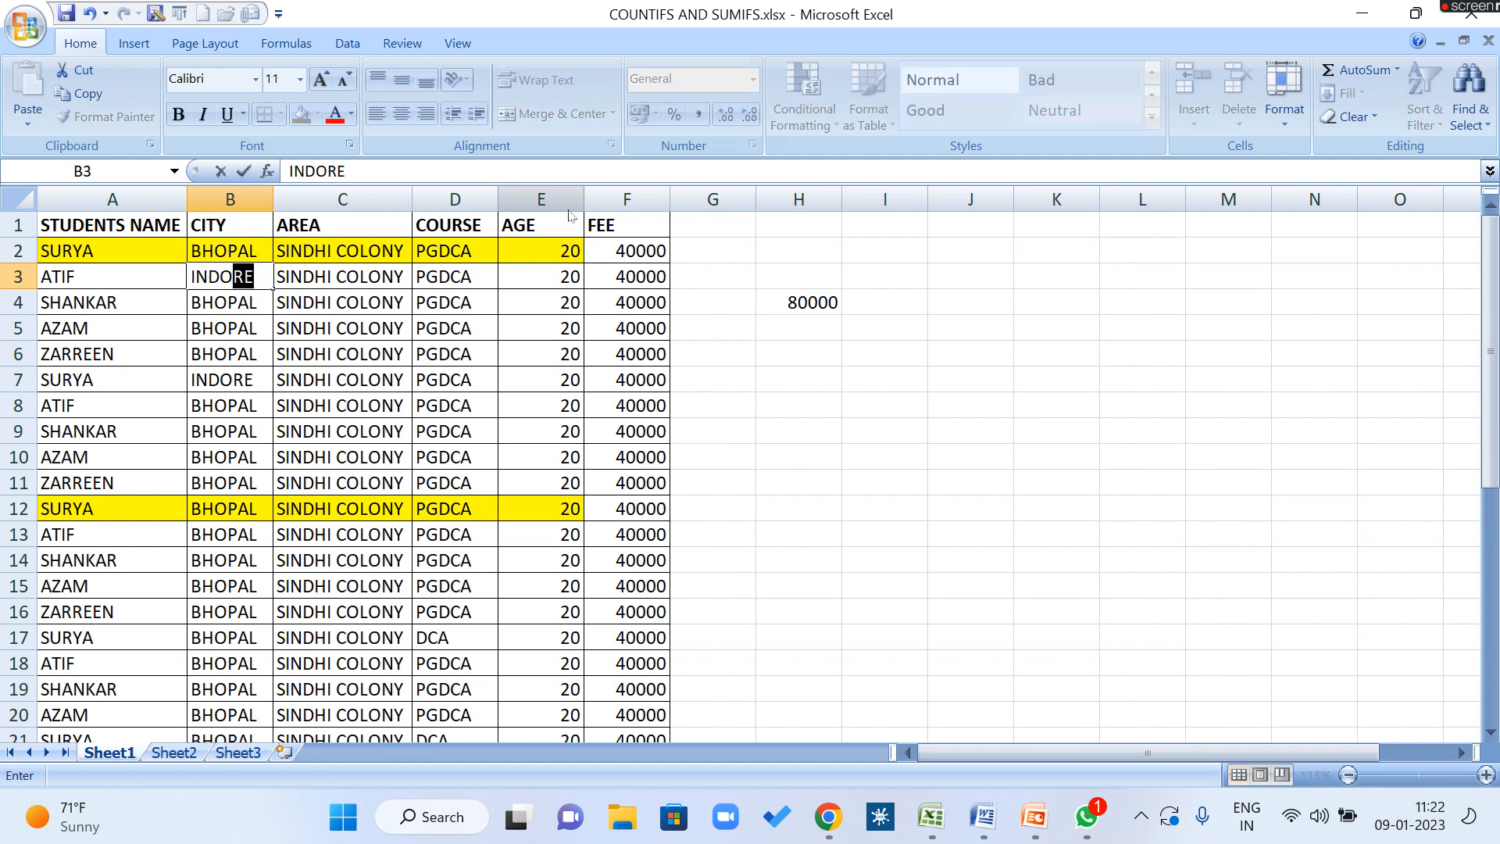
key("Return")
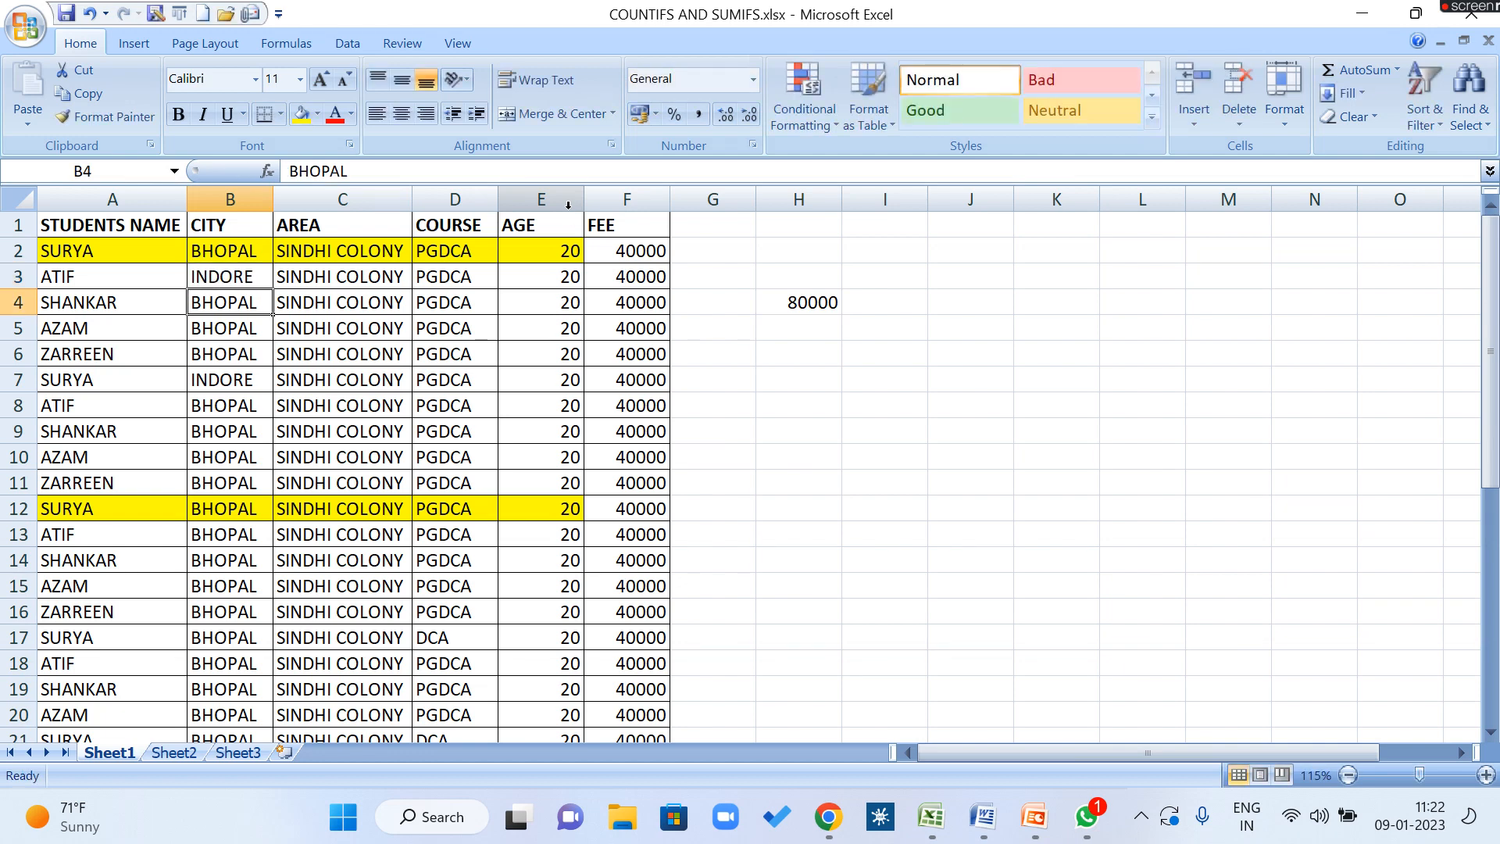
type("SEHORE")
key("Return")
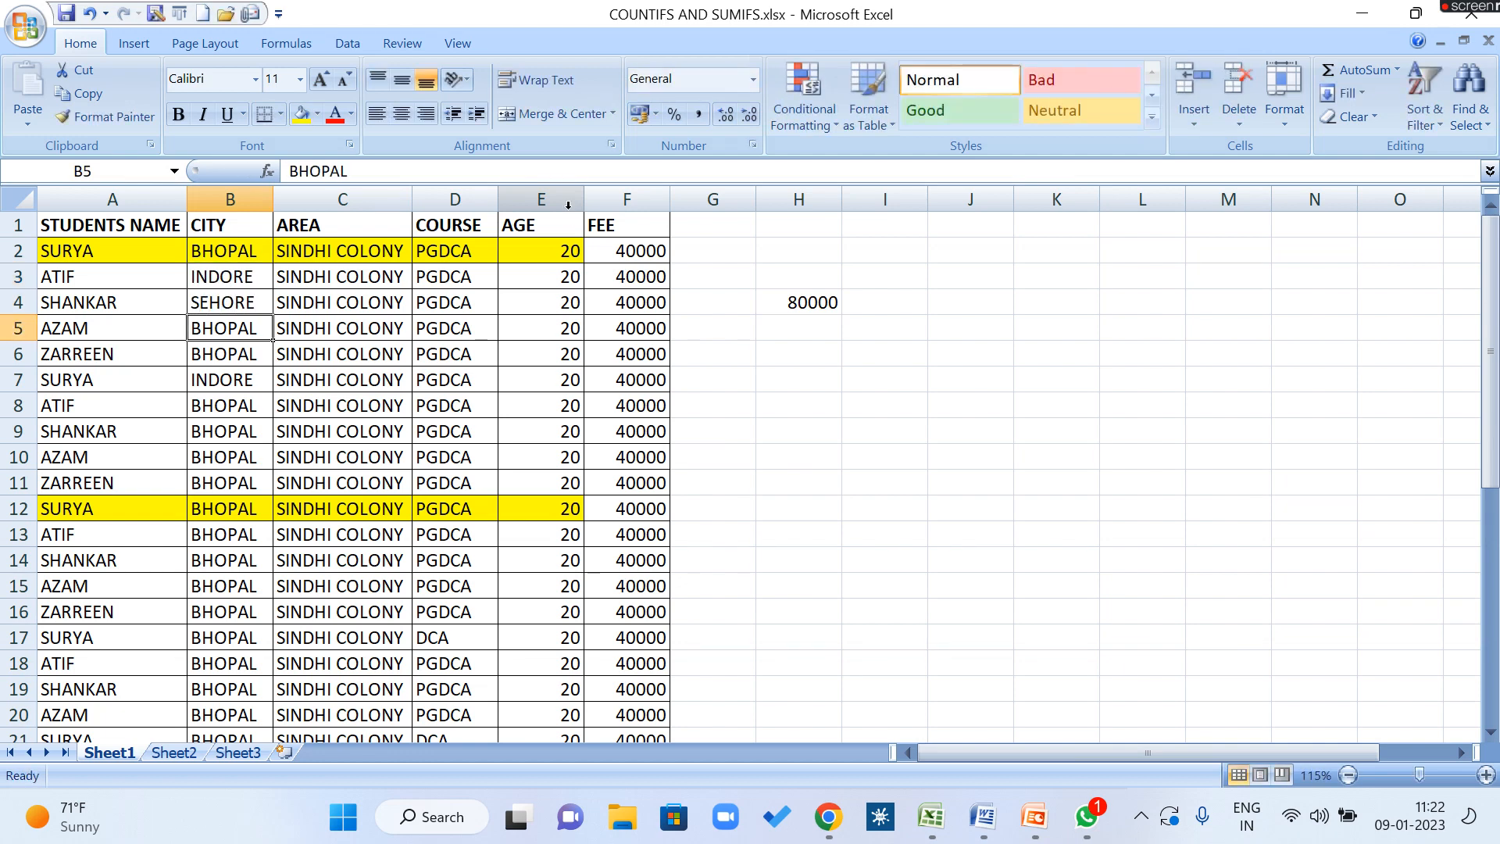
type("JABALPUR")
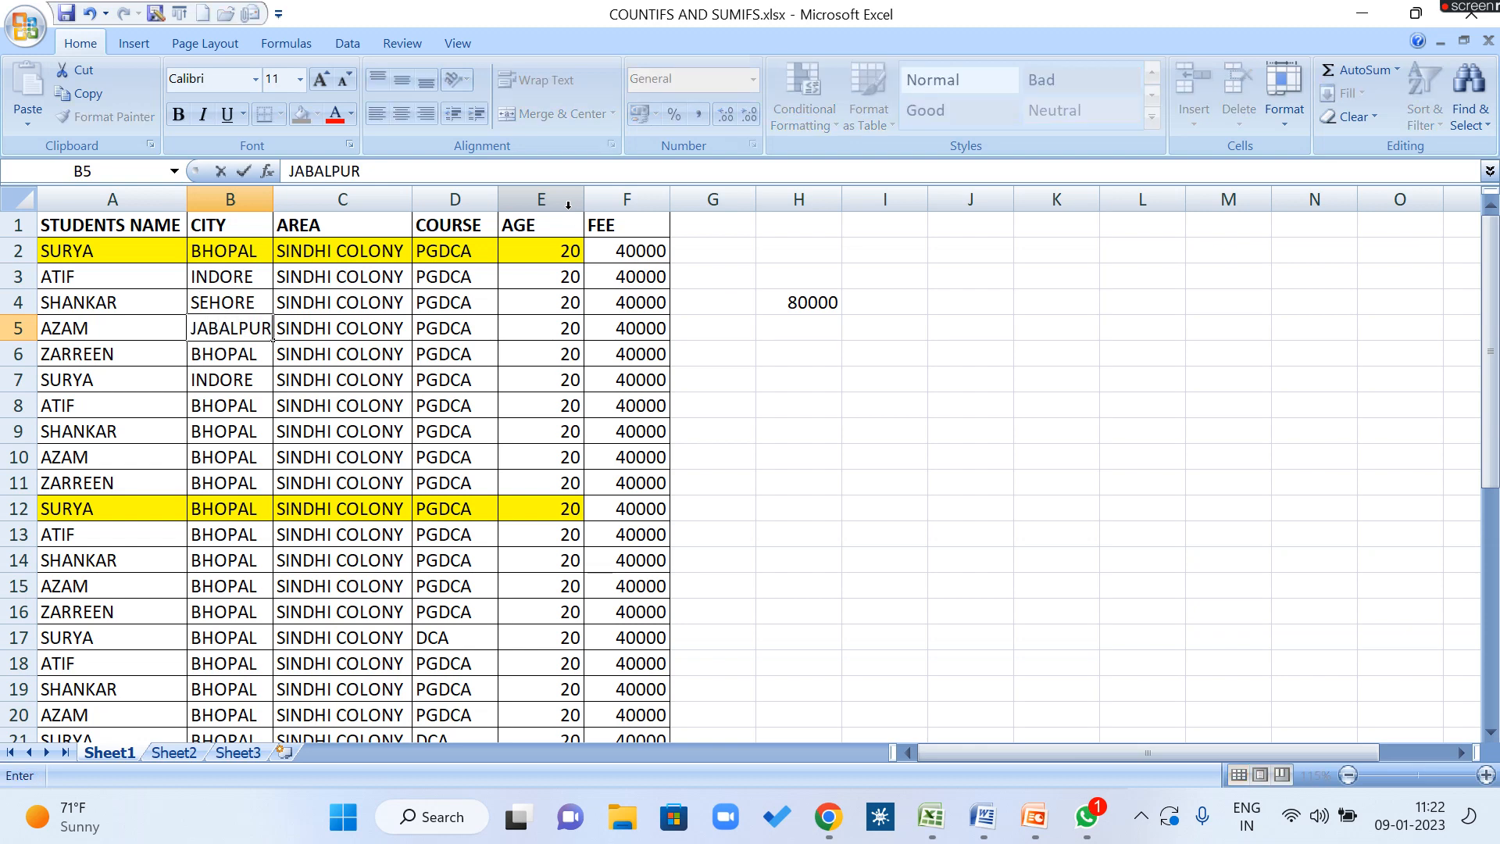
key("Return")
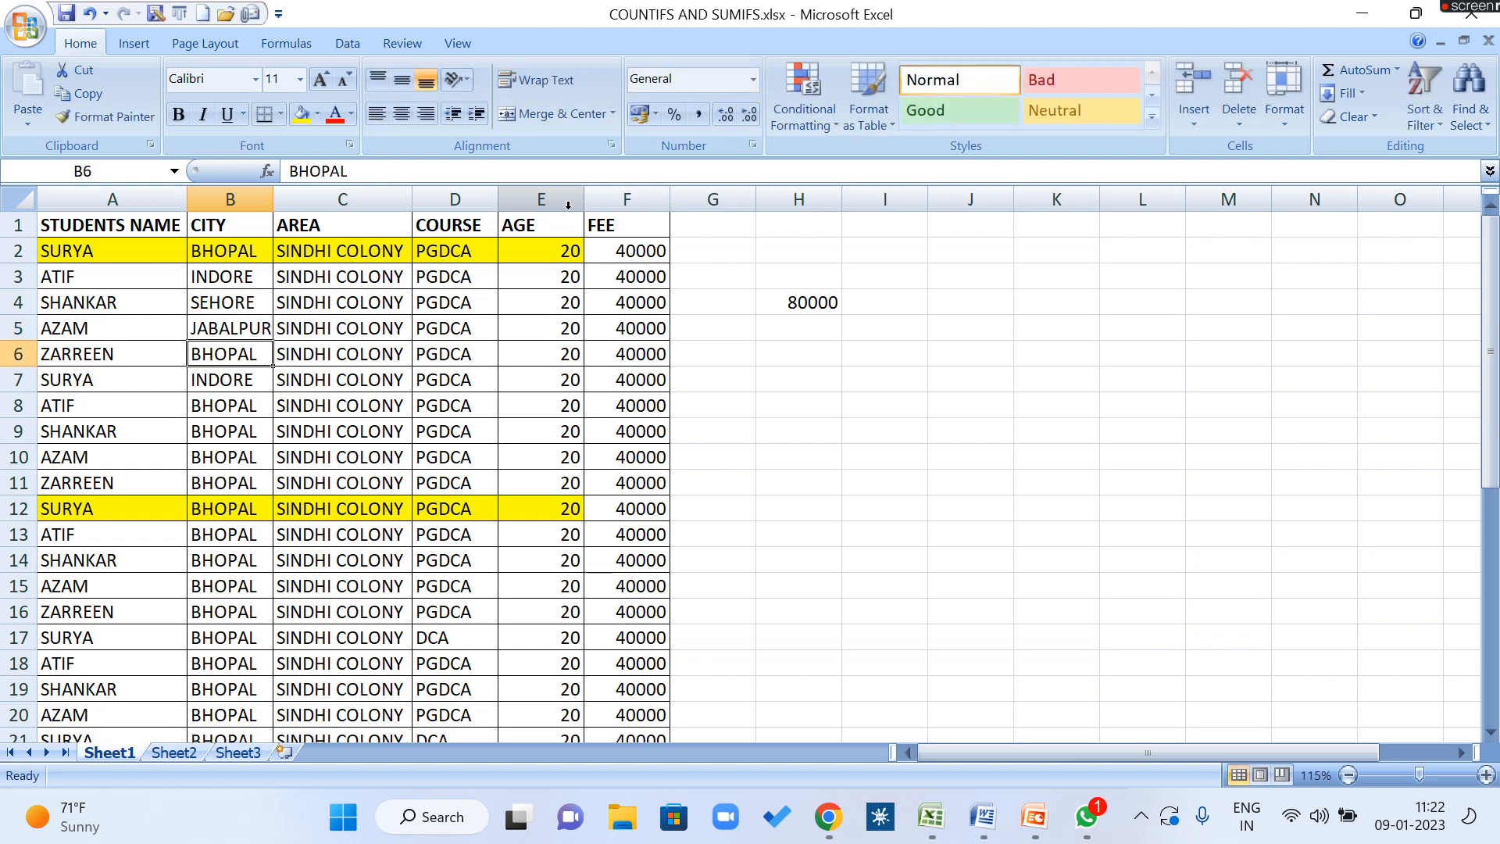
Step: Fill the city pattern from B2:B6 down the CITY column to row 37 and inspect the filled entries
left_click_drag(216, 254, 273, 711)
scroll(234, 625, "up", 3)
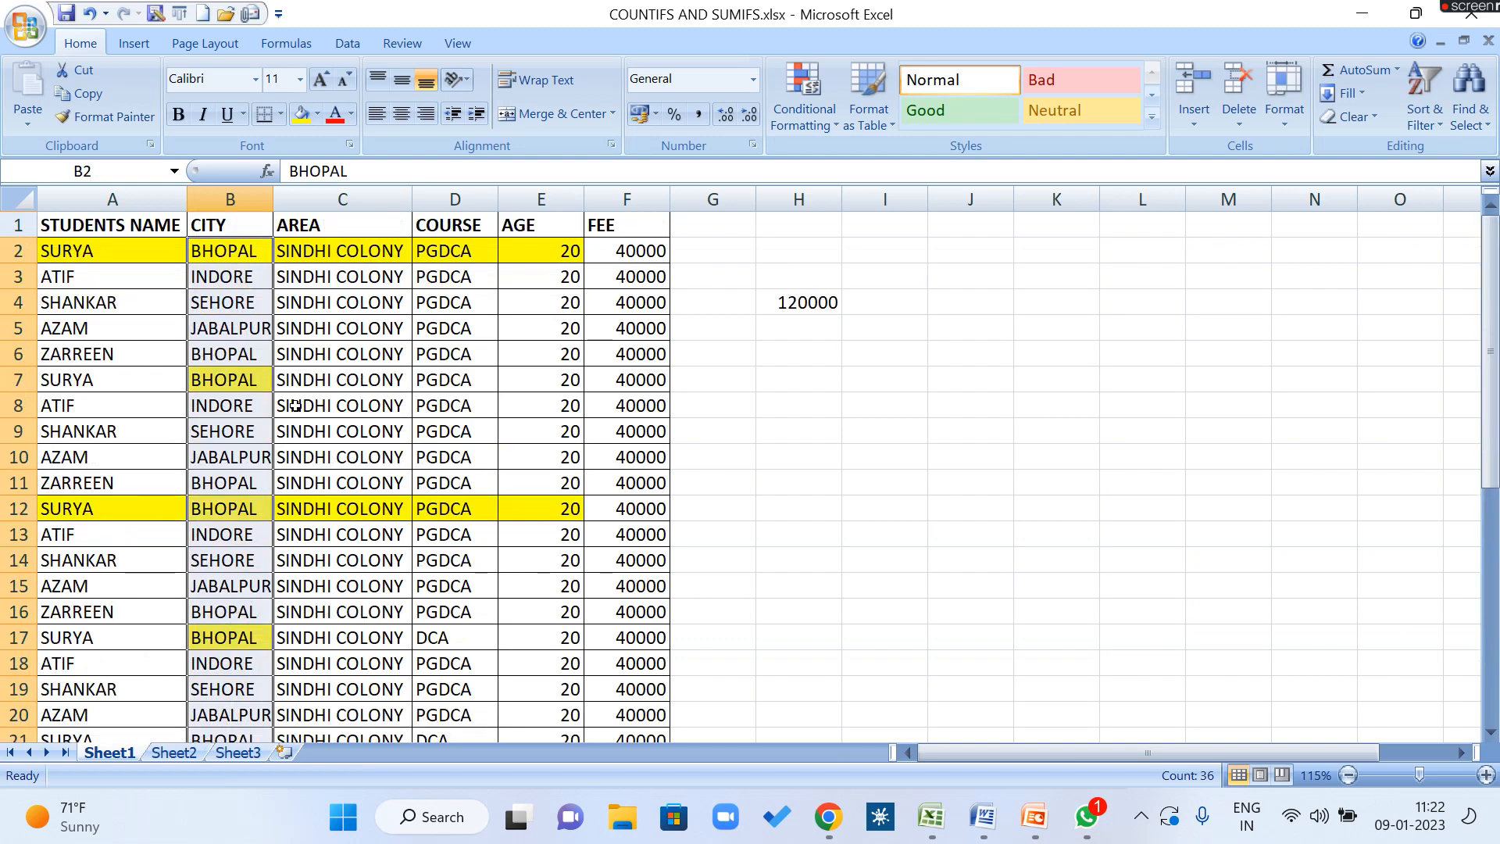
left_click(341, 380)
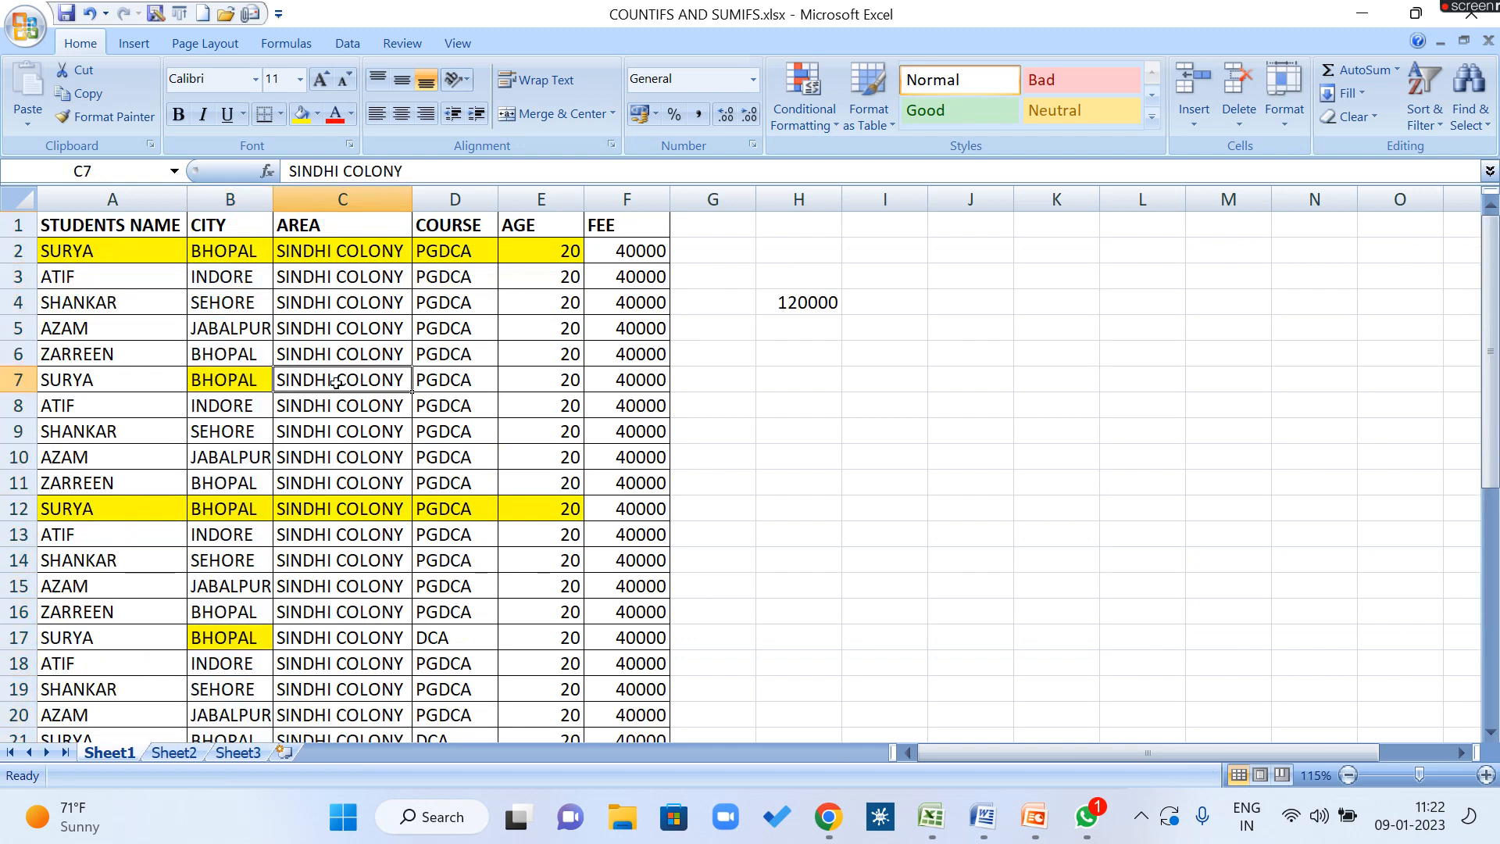
left_click(222, 358)
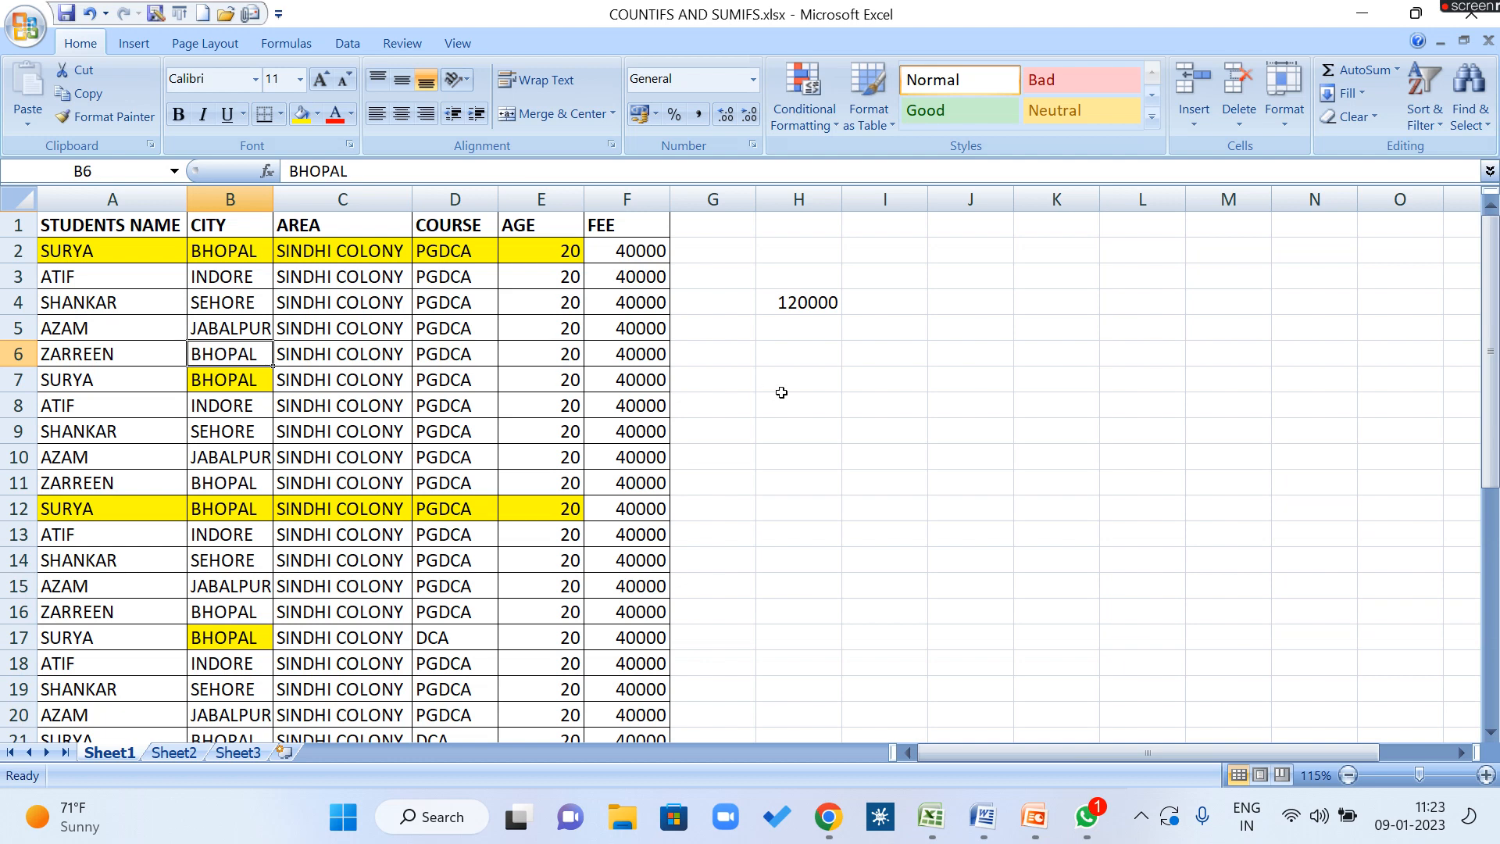
Step: Start a SUM formula in H10 with the fee range F1:F37 and the city range B1:B37
left_click(823, 448)
type("=S")
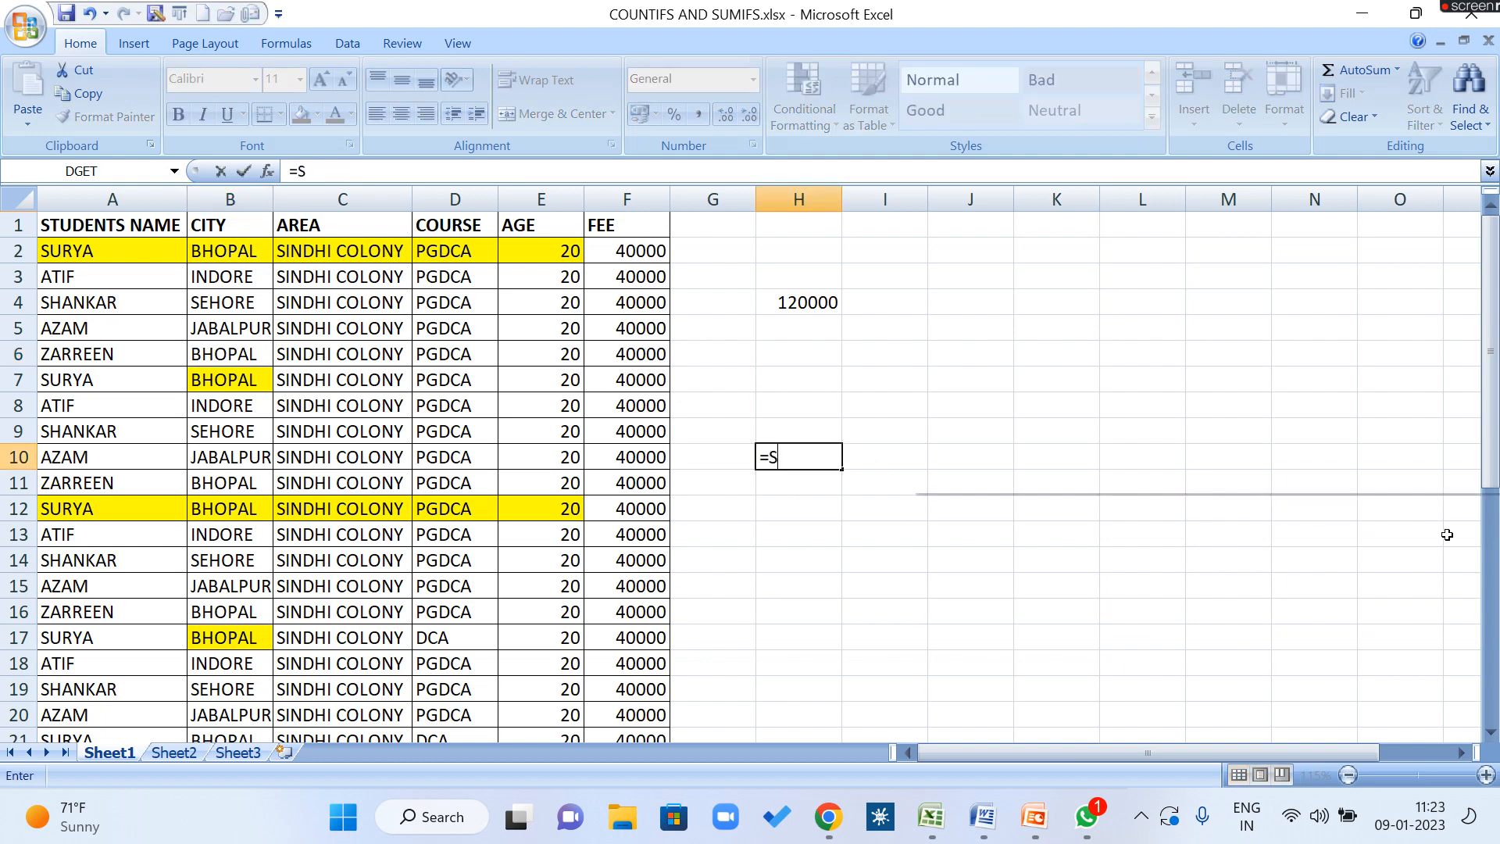
type("UM(")
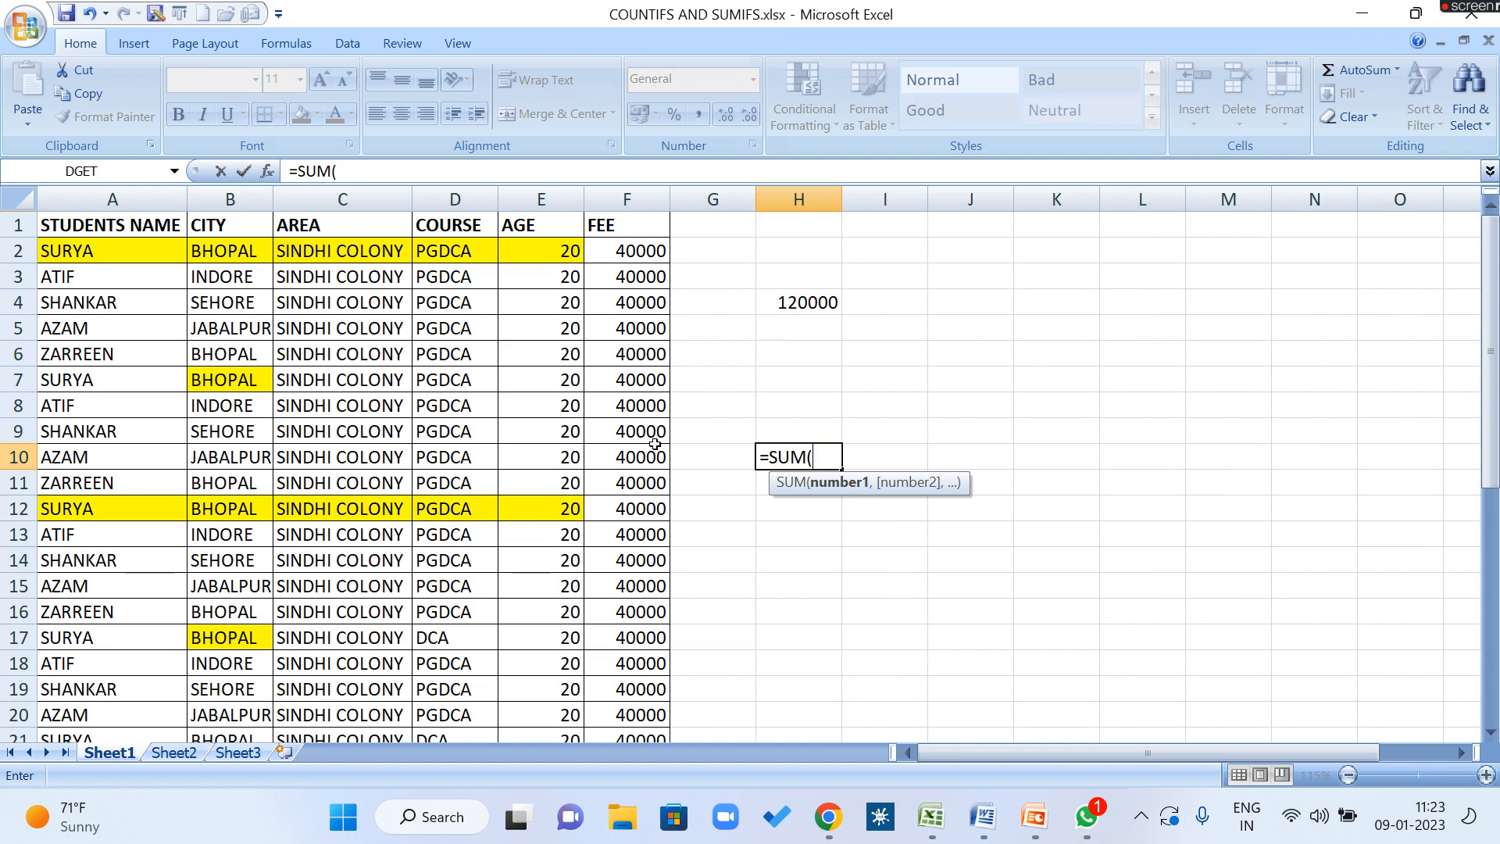
left_click_drag(626, 223, 628, 688)
scroll(727, 579, "up", 5)
scroll(728, 579, "up", 1)
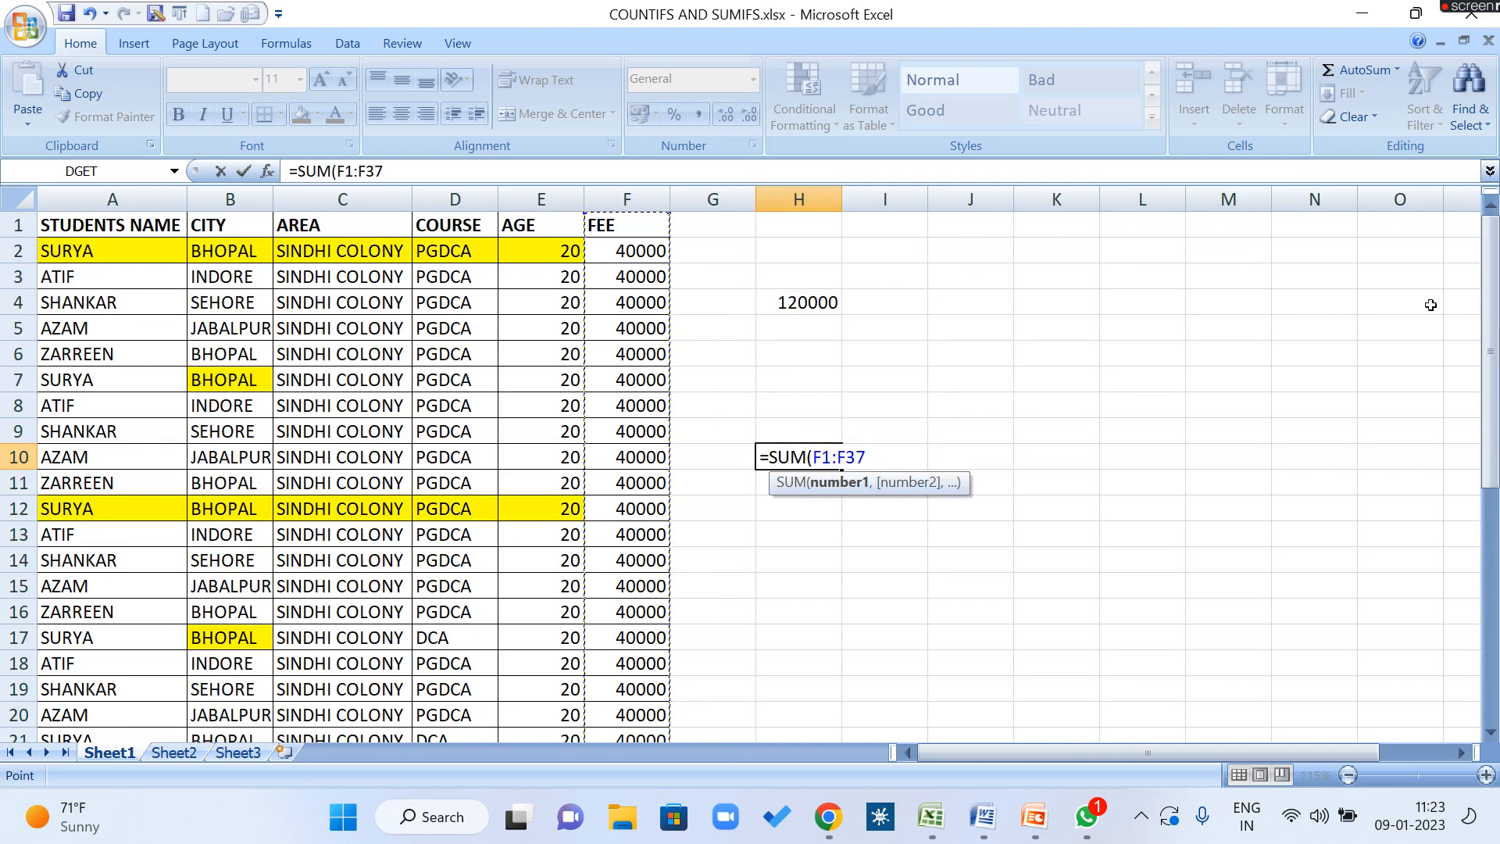
type(",")
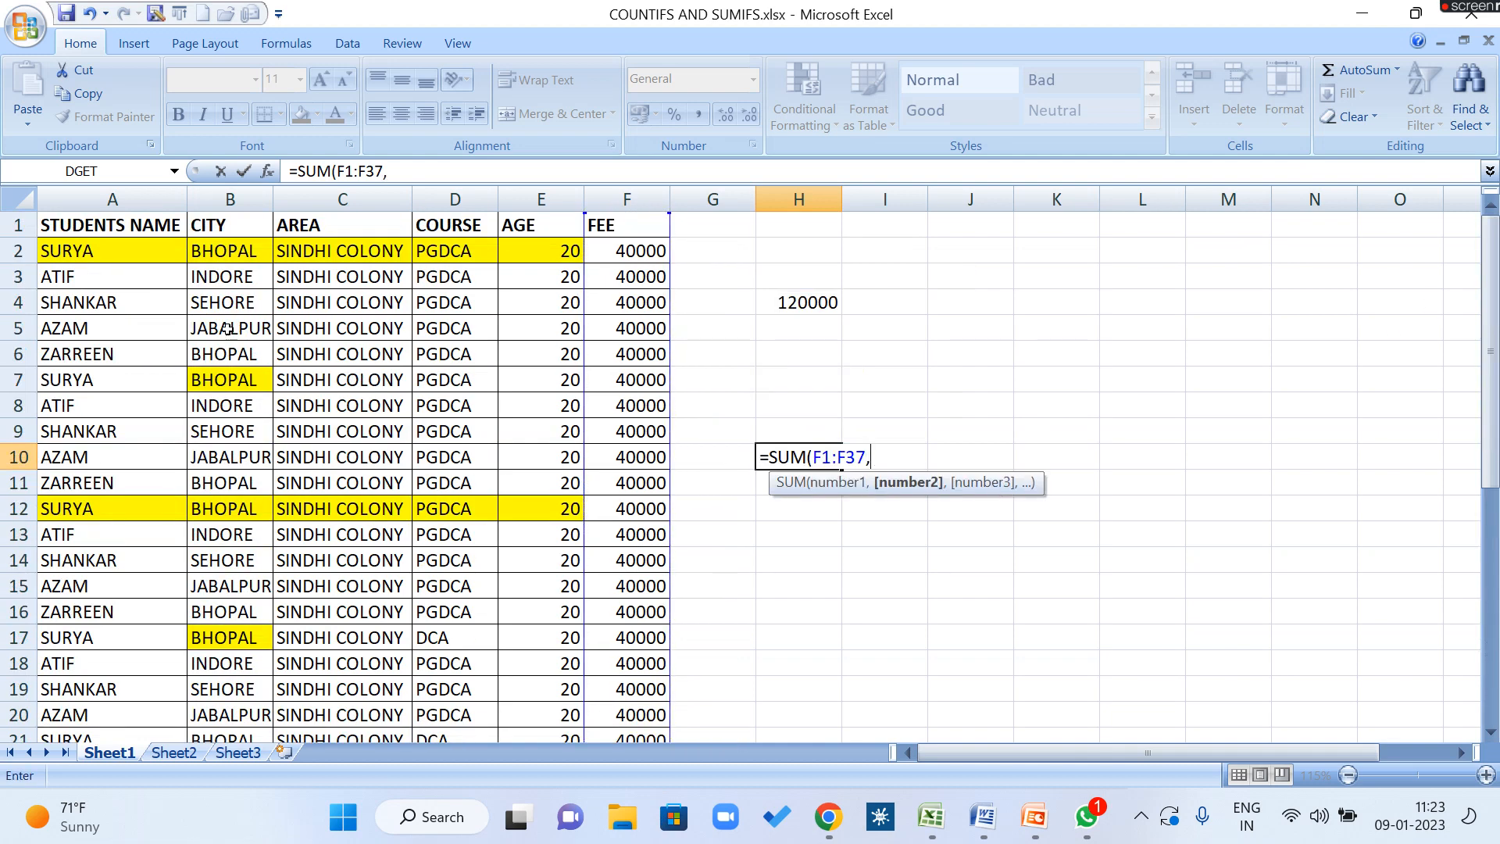
left_click_drag(232, 228, 221, 699)
scroll(1034, 438, "up", 6)
type(",")
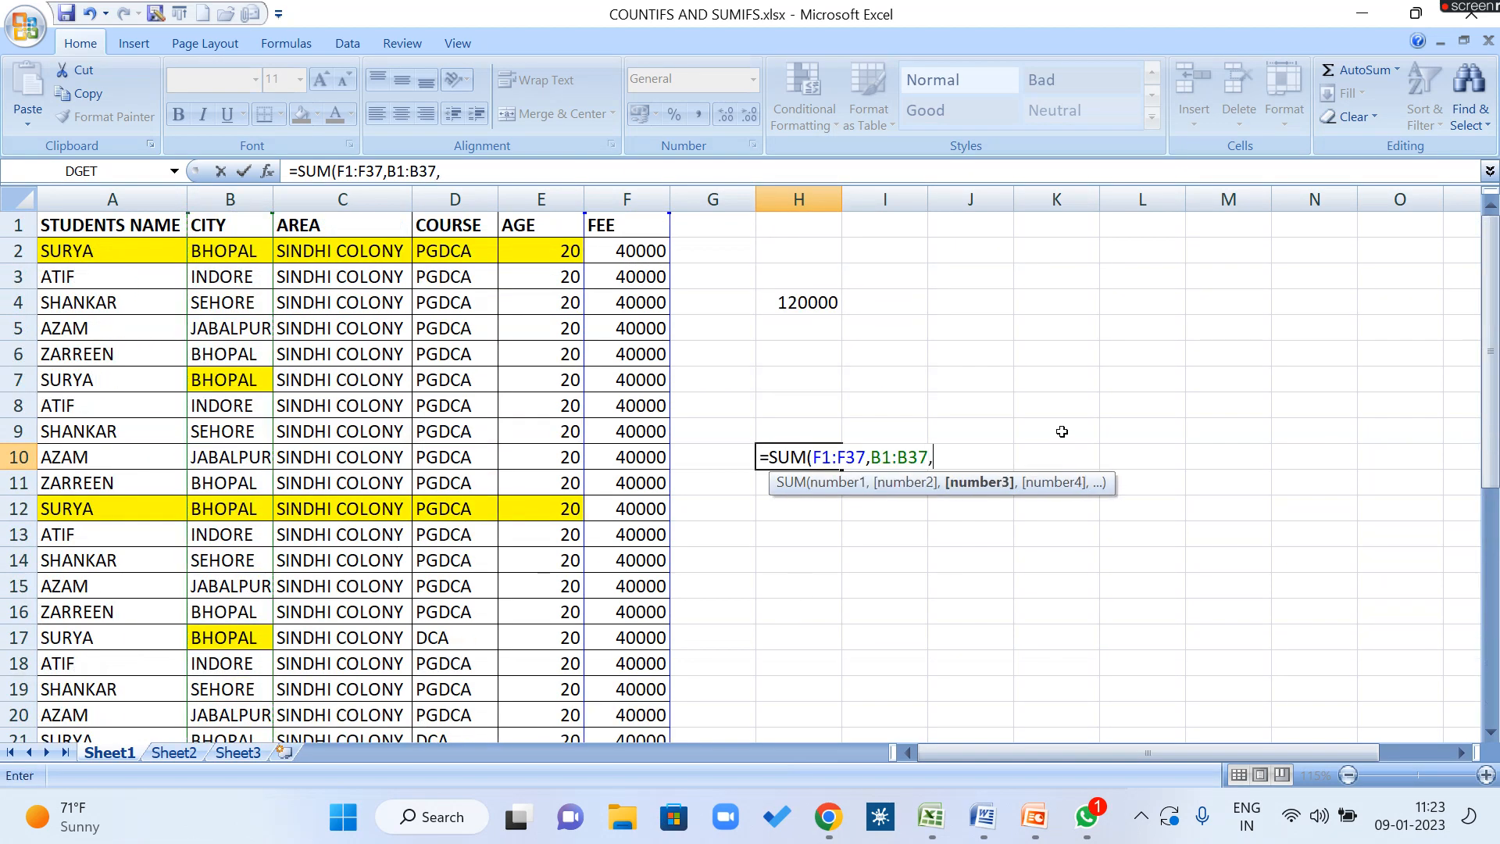
Step: Complete the H10 formula with the city criterion "BHOPAL", the course range D1:D37 and the criterion "DCA", and enter it
type("\"BHOPAL")
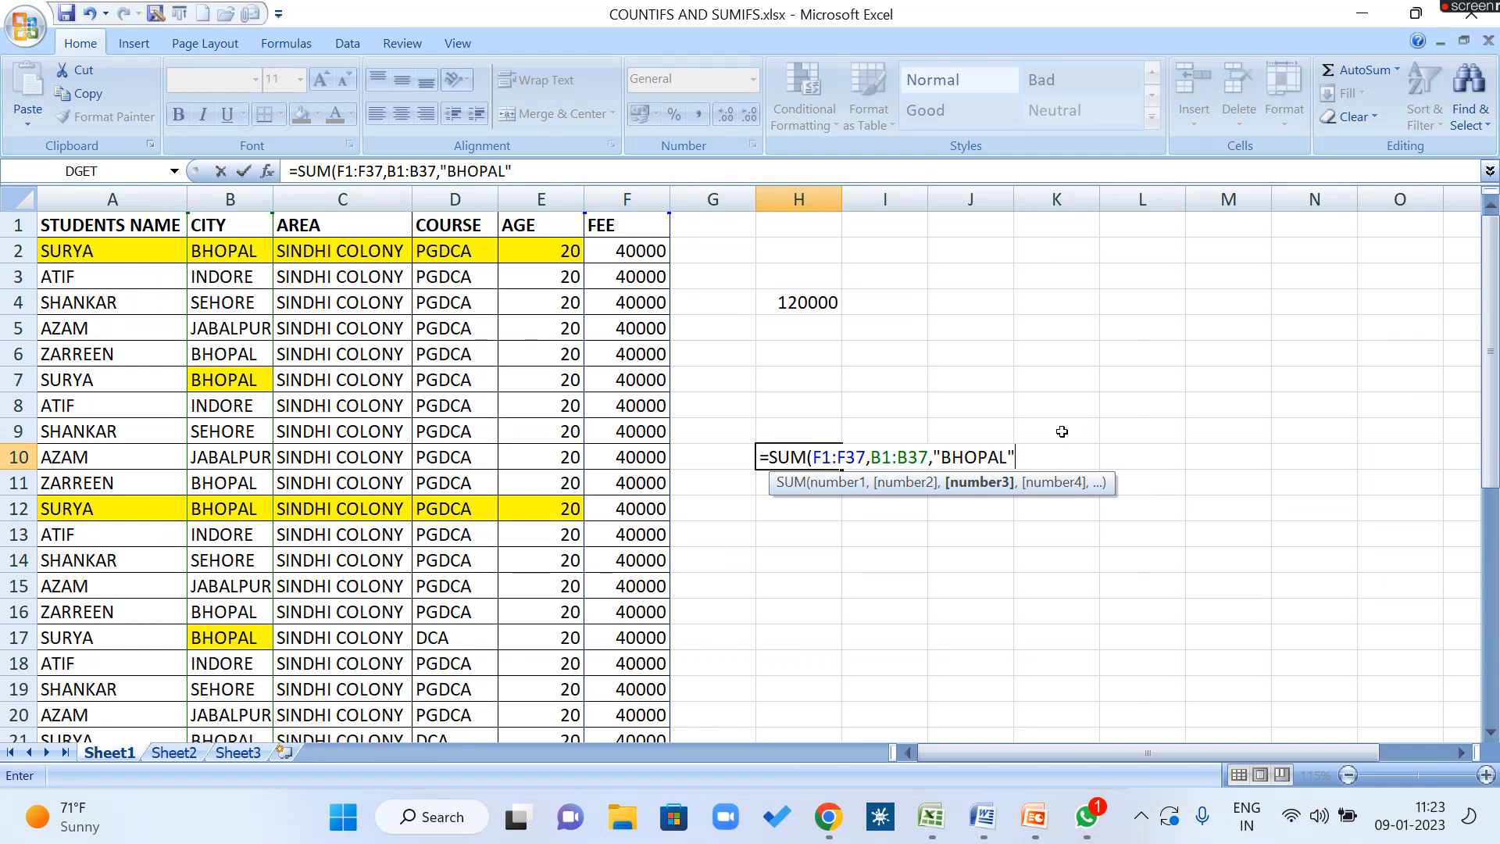
type("\",")
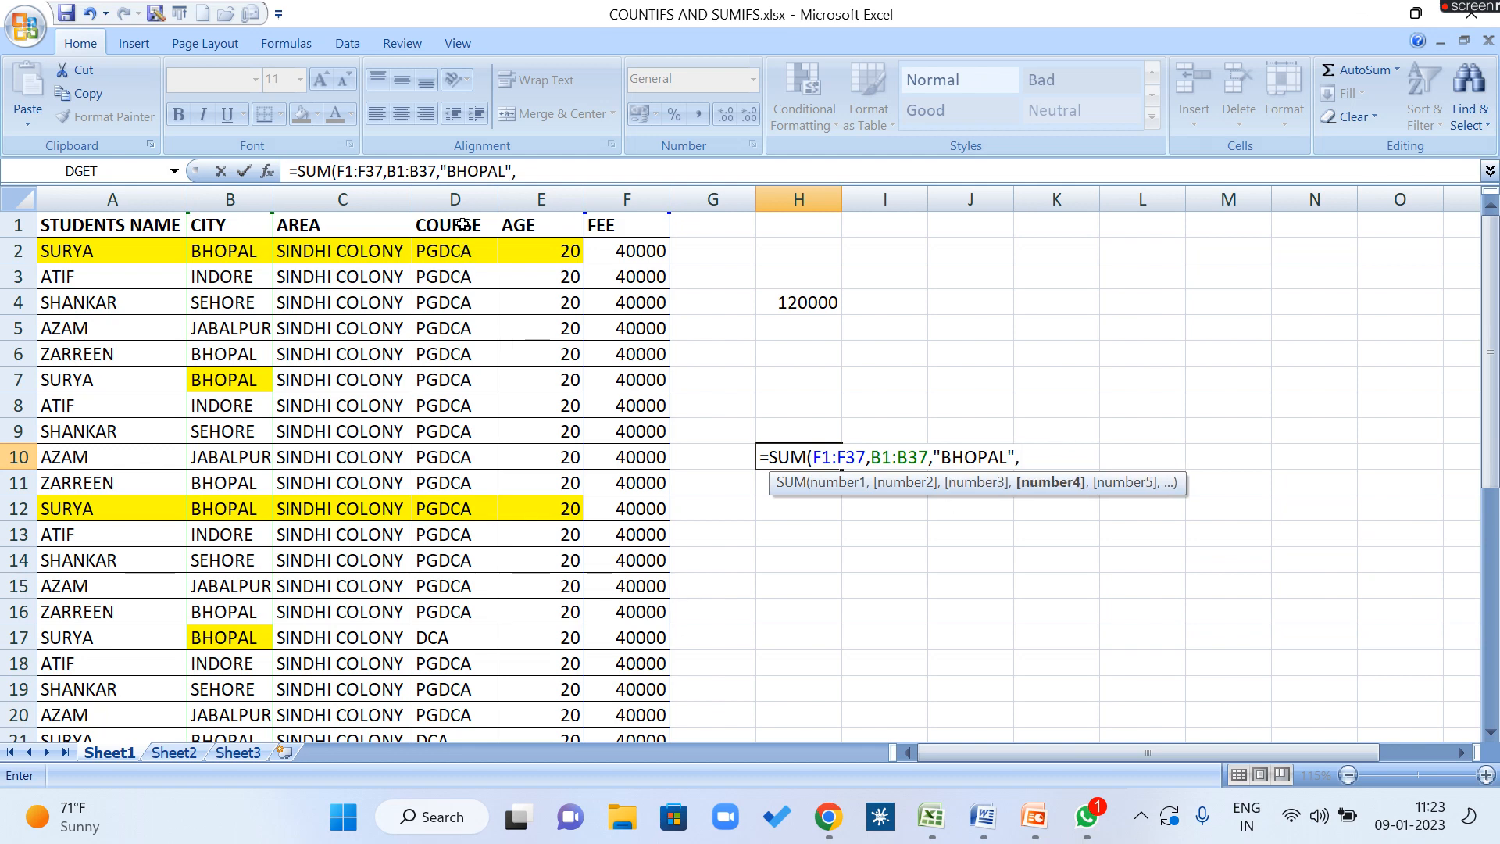
left_click_drag(461, 228, 463, 731)
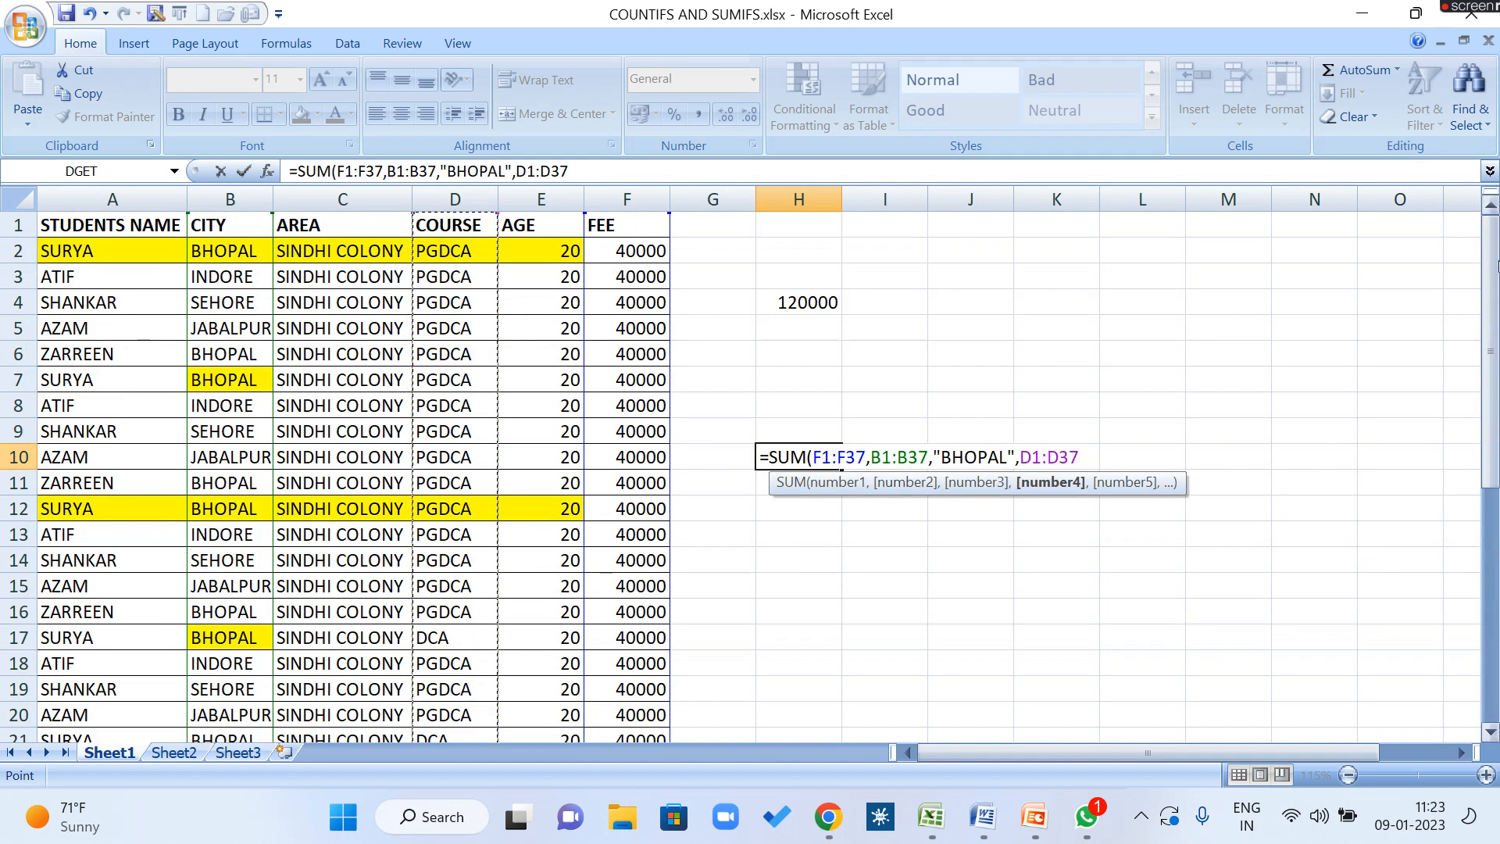
type(",\"")
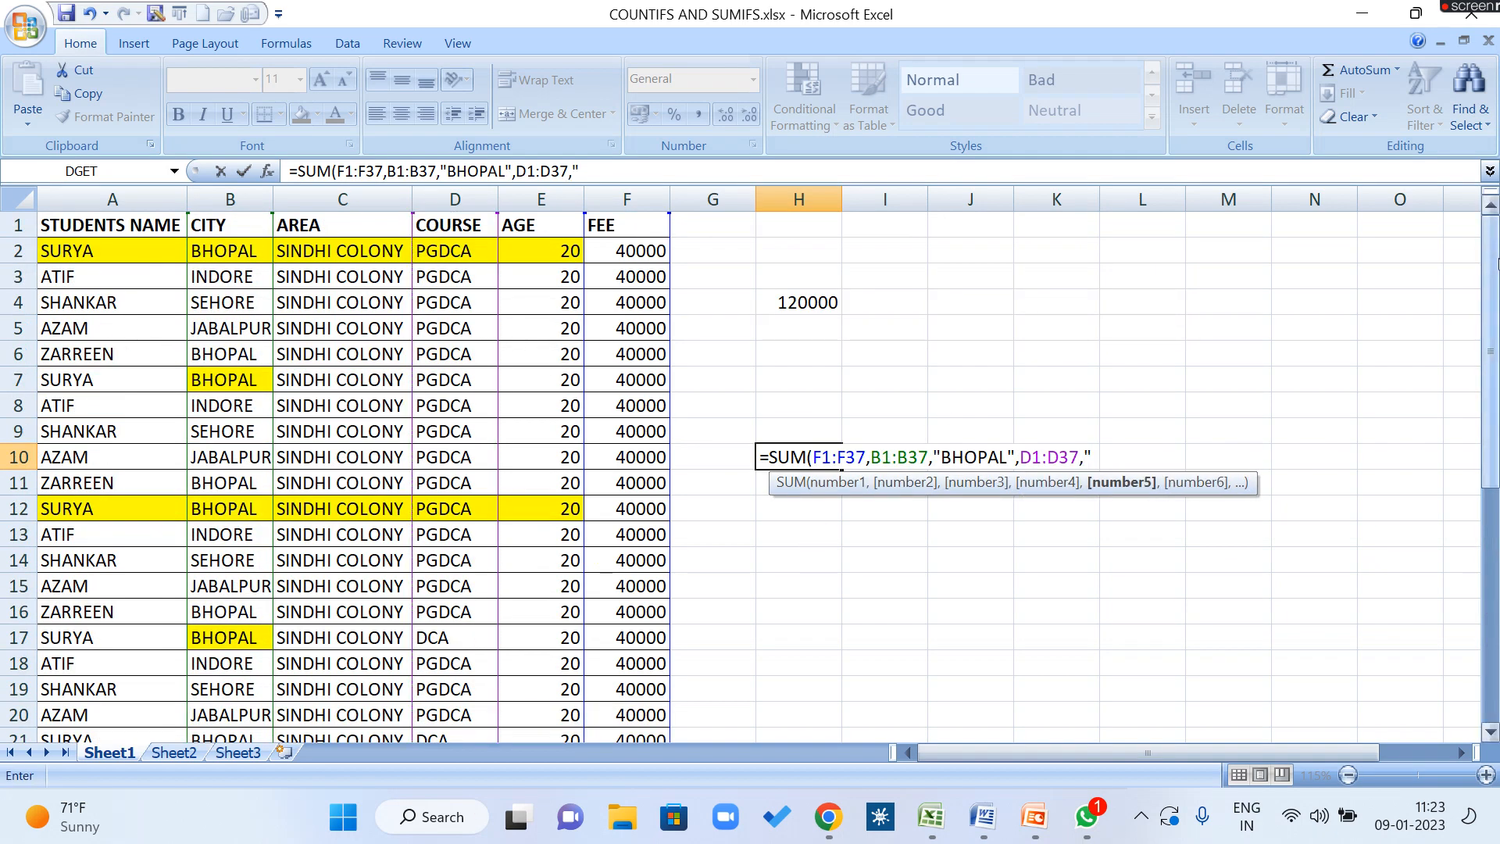
type("DCA")
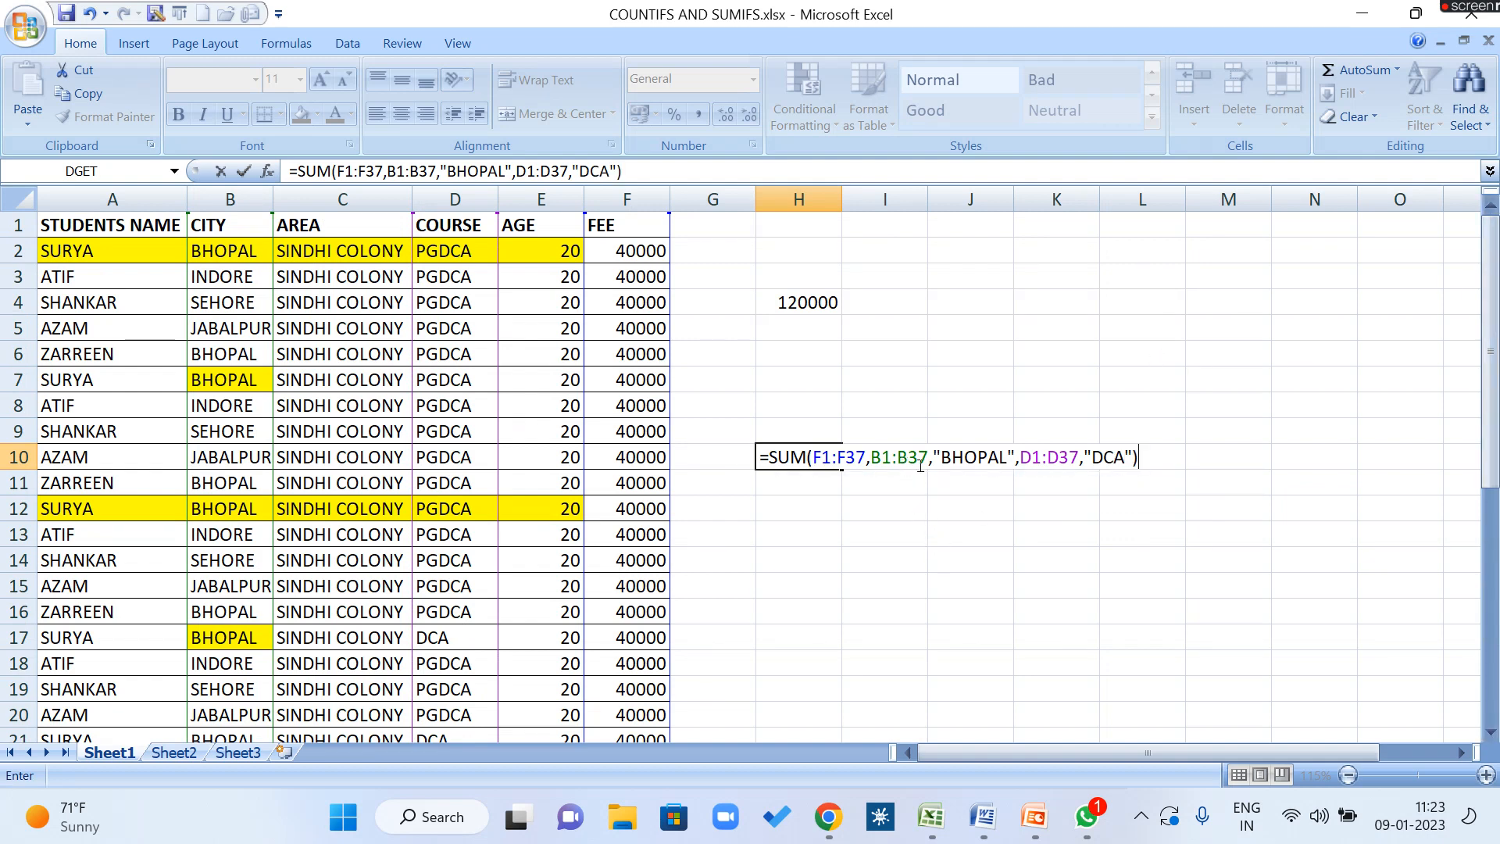
left_click(969, 456)
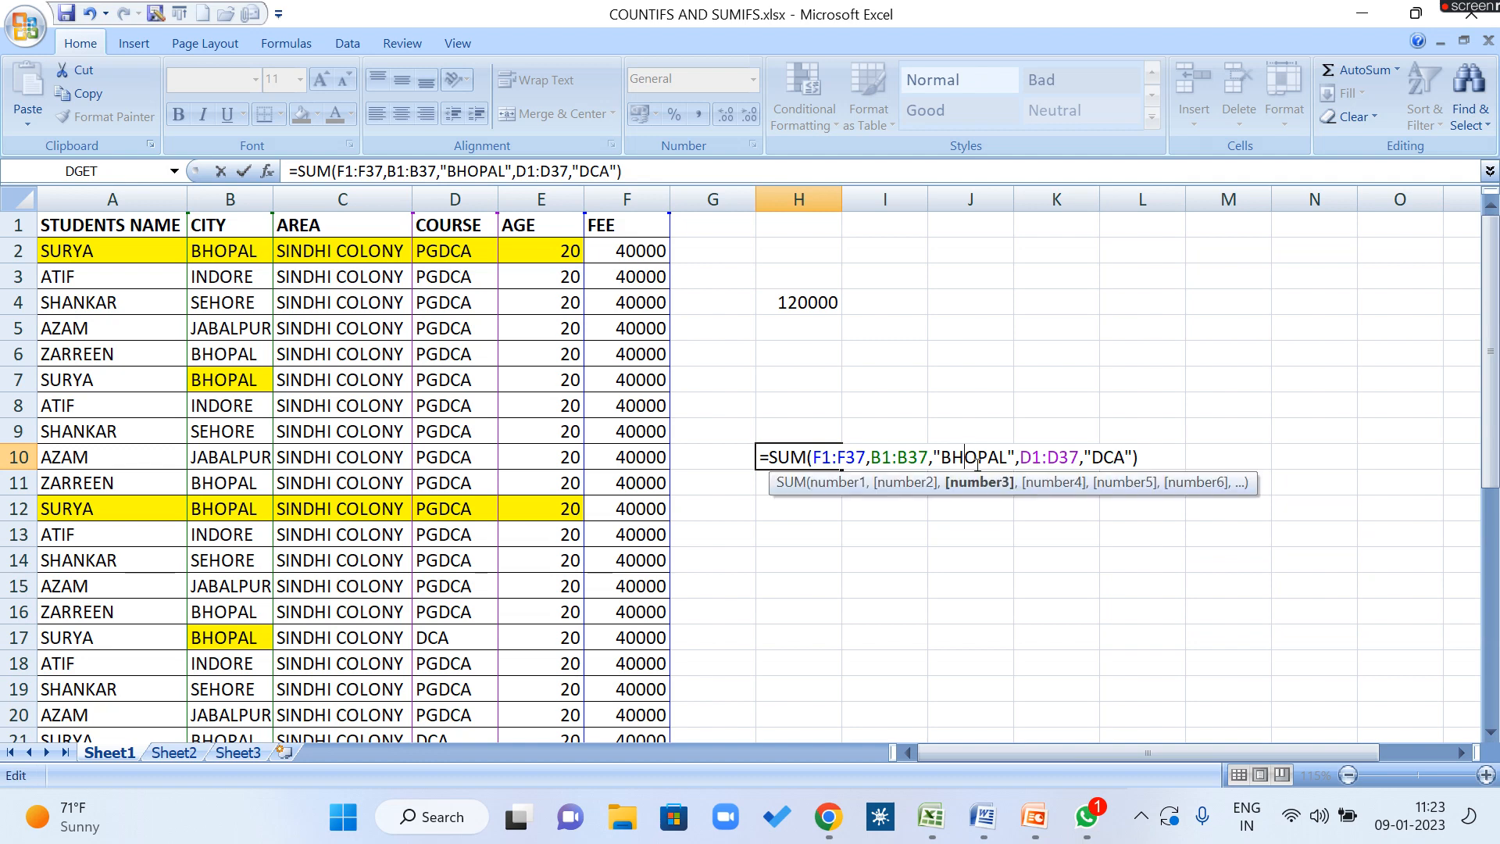
left_click(1112, 457)
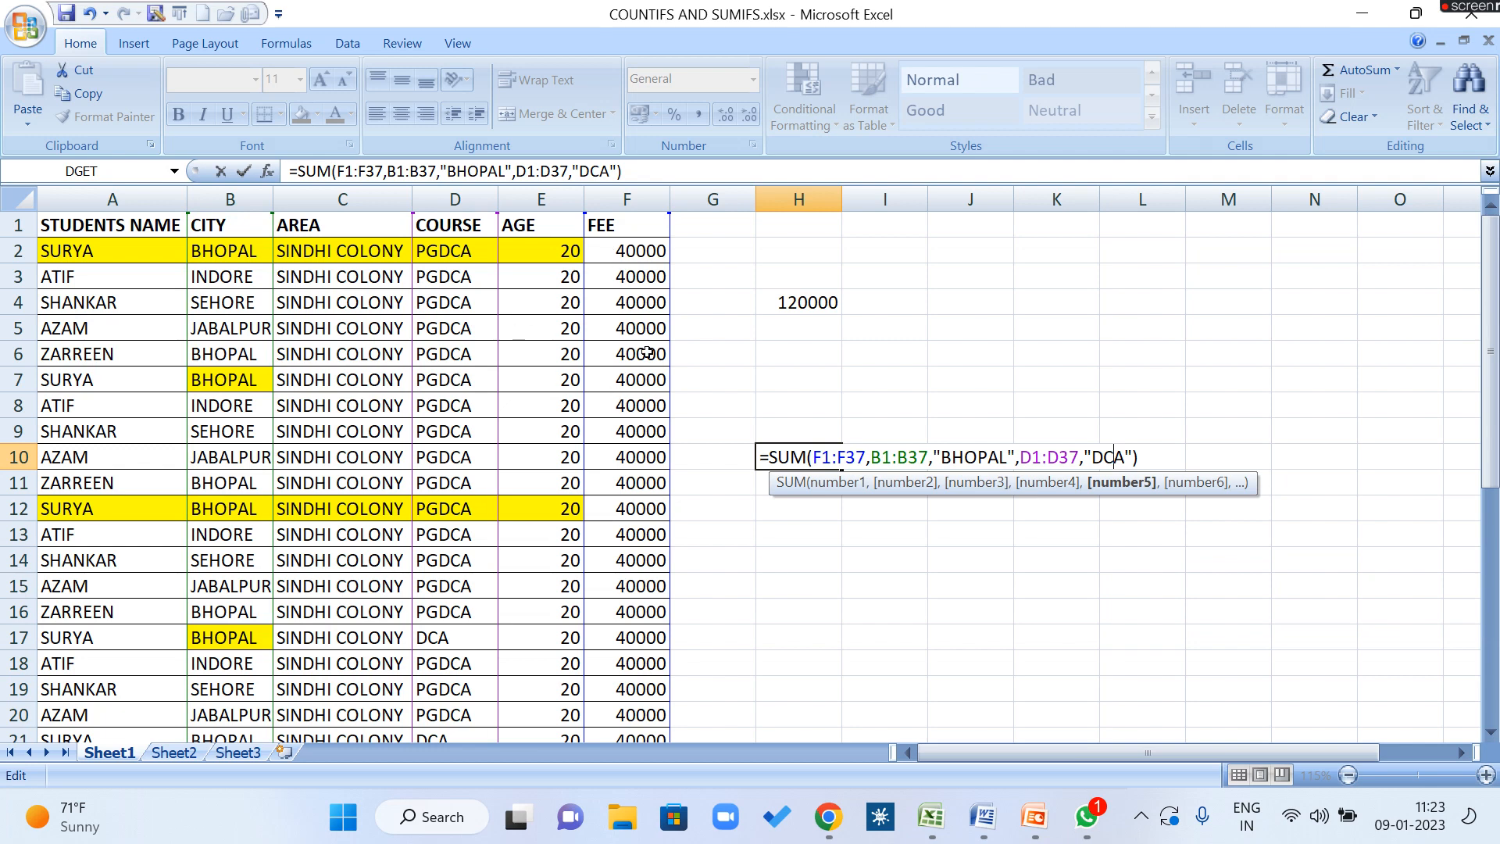
key("Return")
Step: Change the function in the H10 formula to SUMIFS and reselect the cell to review it
left_click(796, 453)
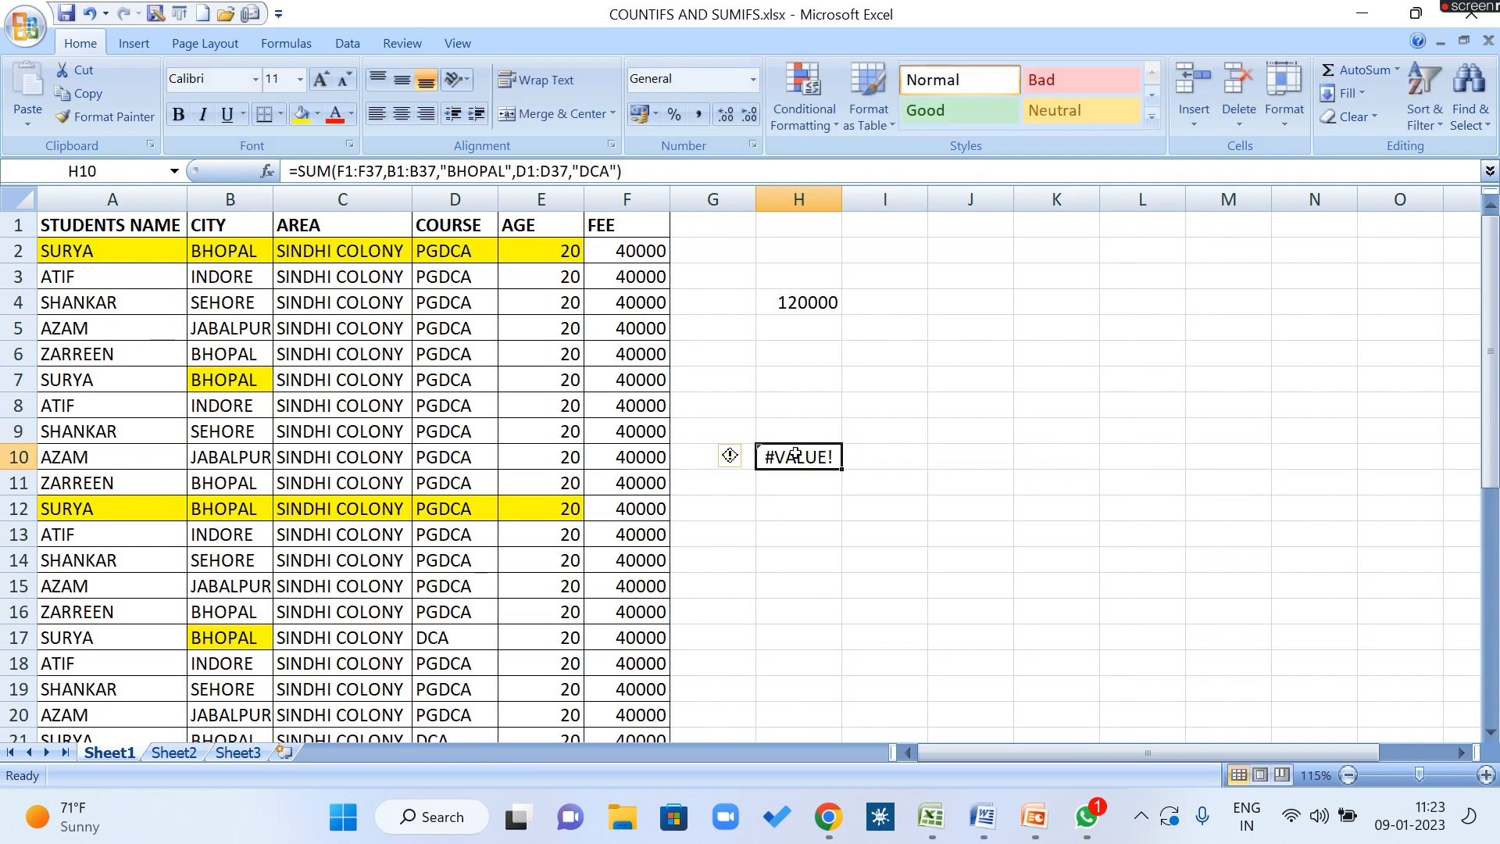
double_click(795, 453)
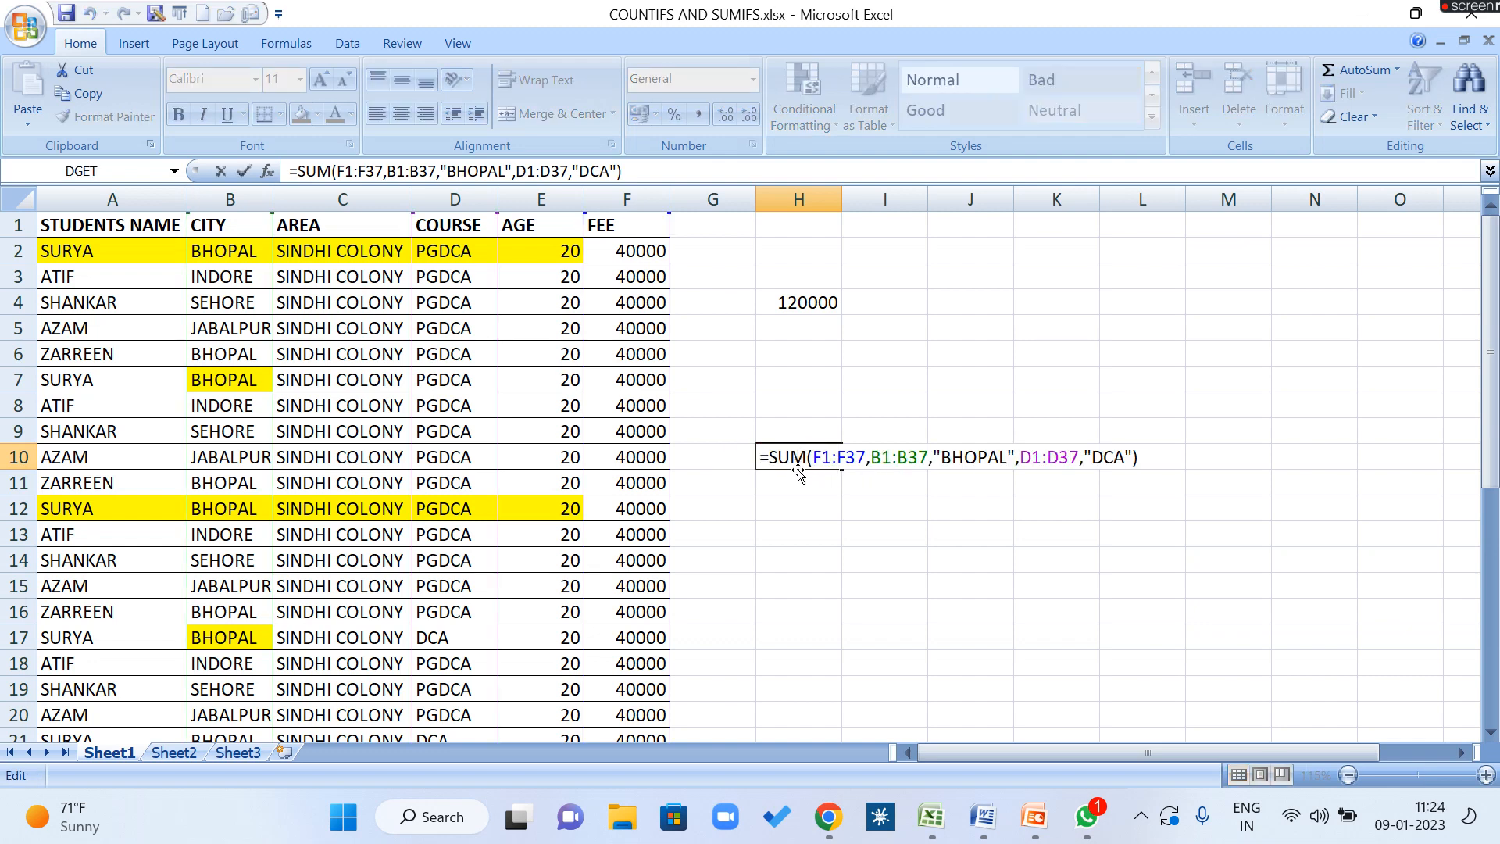
type("IFS")
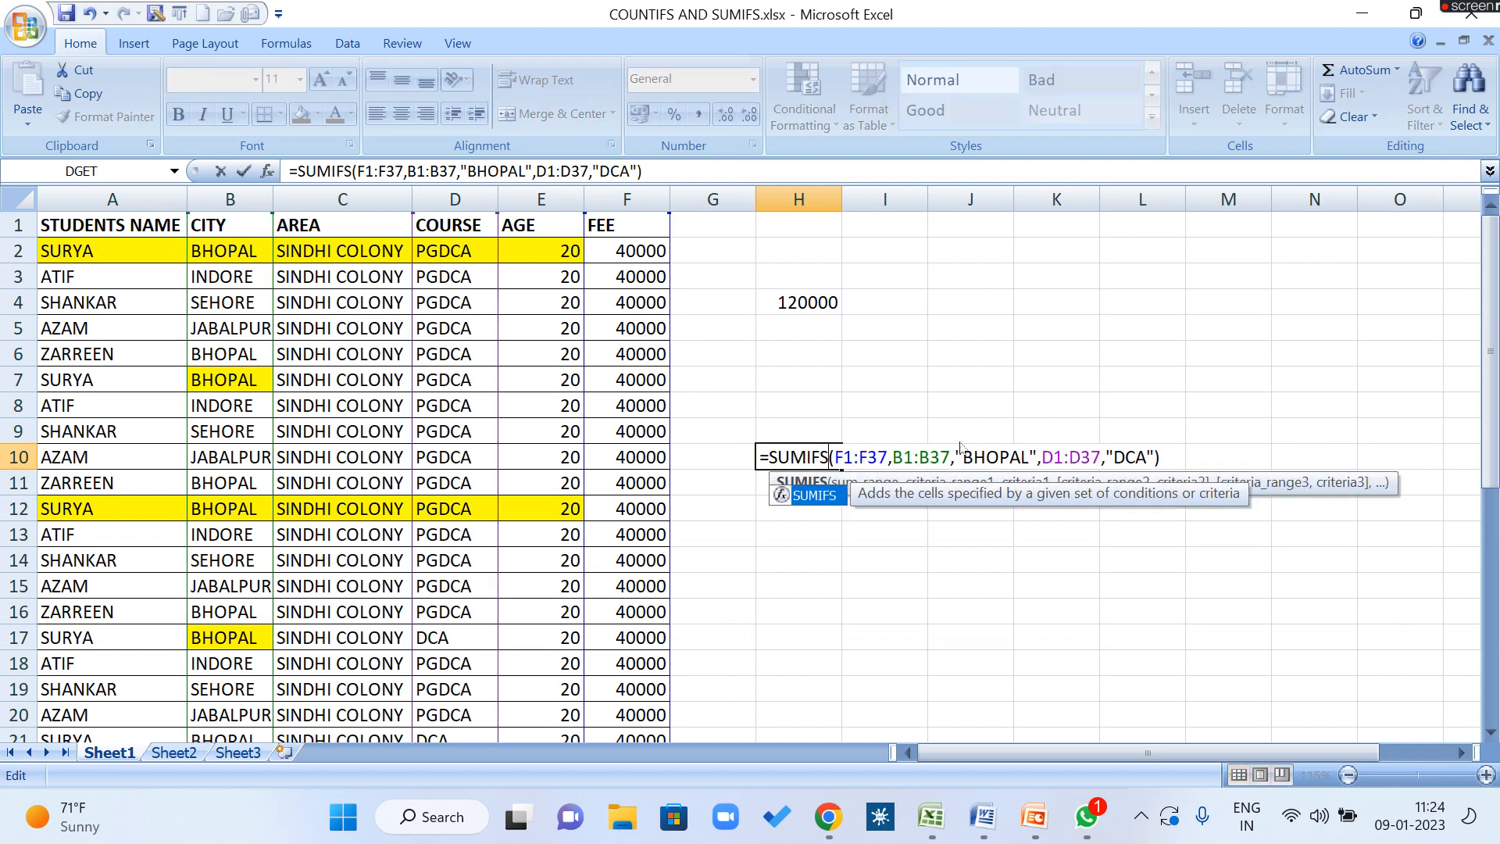
key("Return")
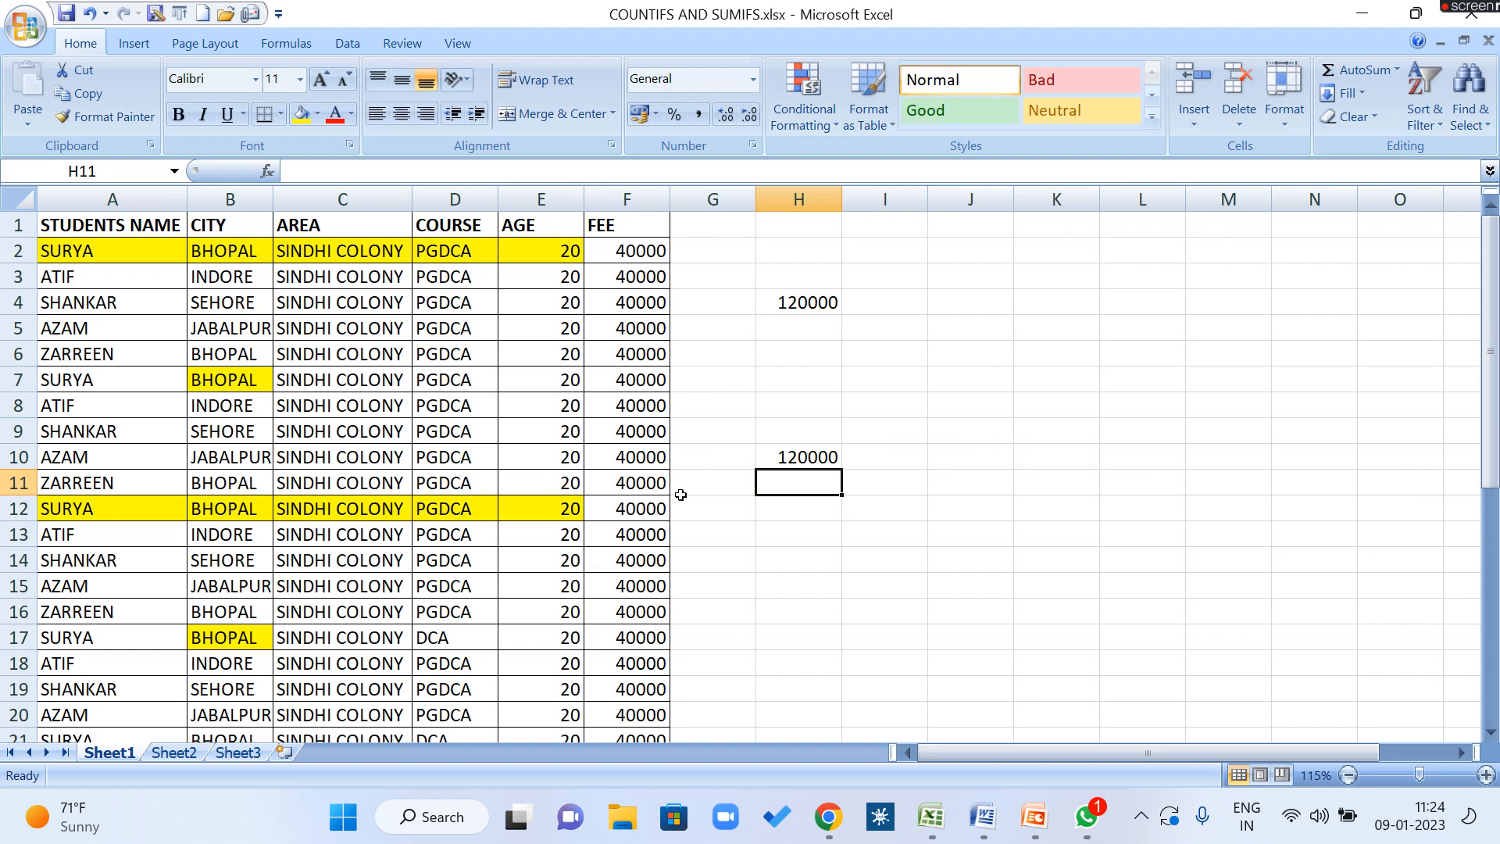
left_click(818, 458)
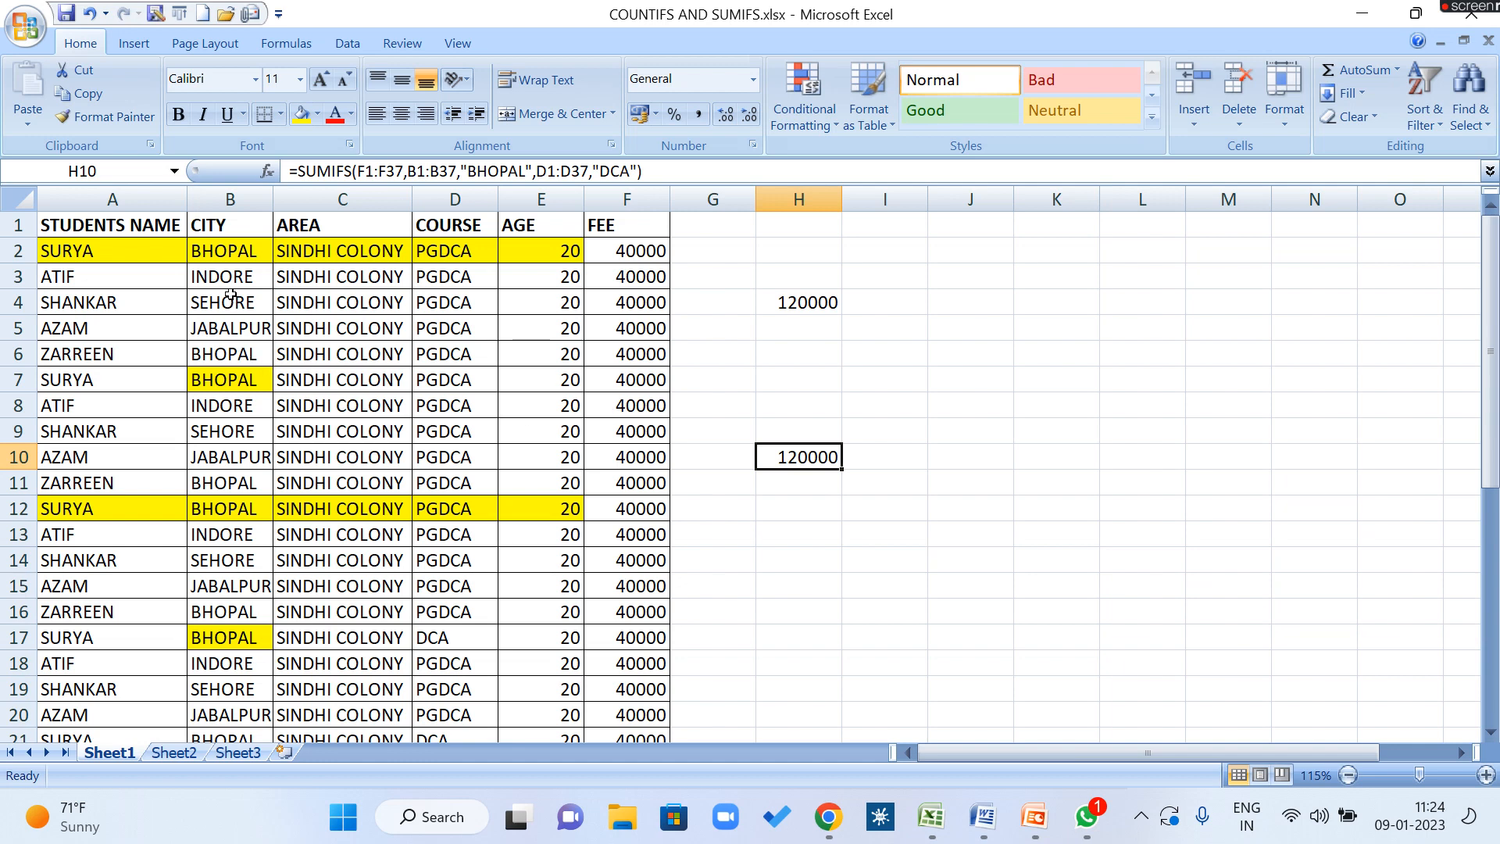
Step: Highlight the matching BHOPAL and DCA record in B17:D17 with a blue fill
left_click(218, 250)
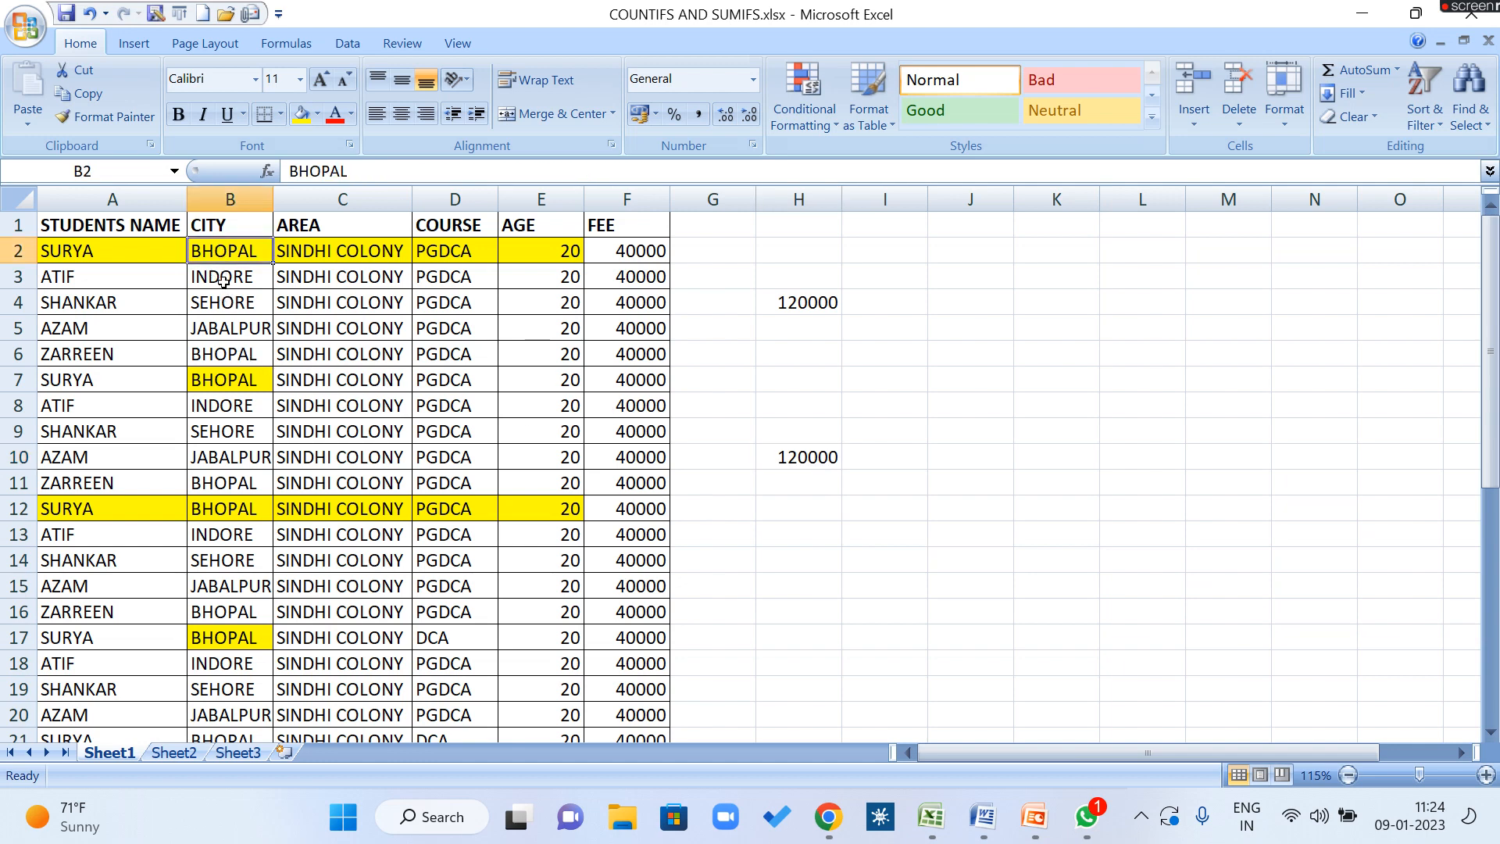
left_click(441, 639)
left_click_drag(214, 639, 439, 639)
left_click(317, 114)
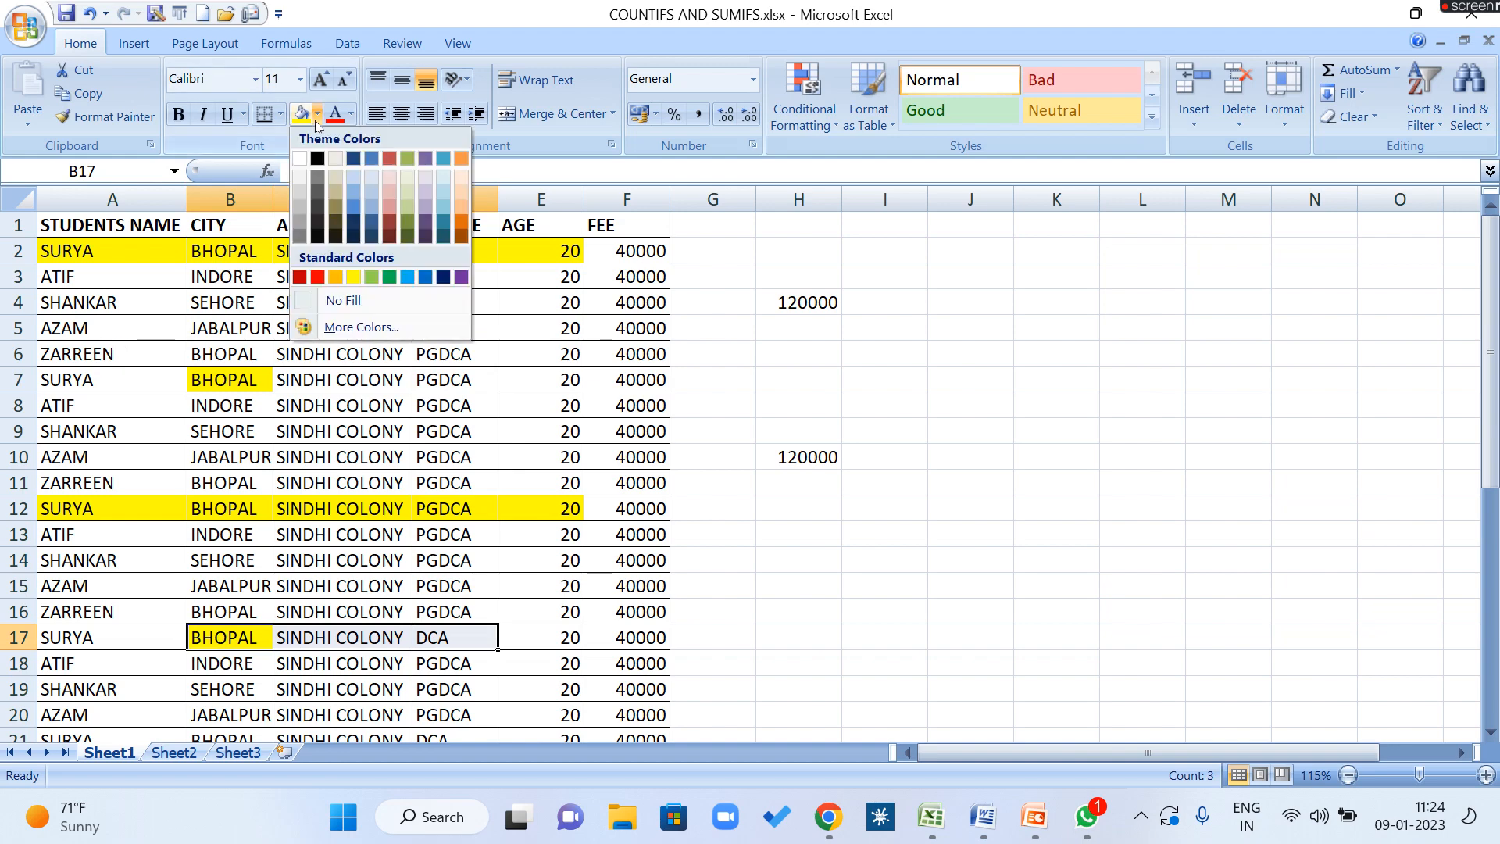
left_click(350, 204)
Step: Apply the same blue fill to the other BHOPAL and DCA records in B21:D21 and B32:D32
scroll(434, 483, "down", 3)
scroll(434, 483, "down", 1)
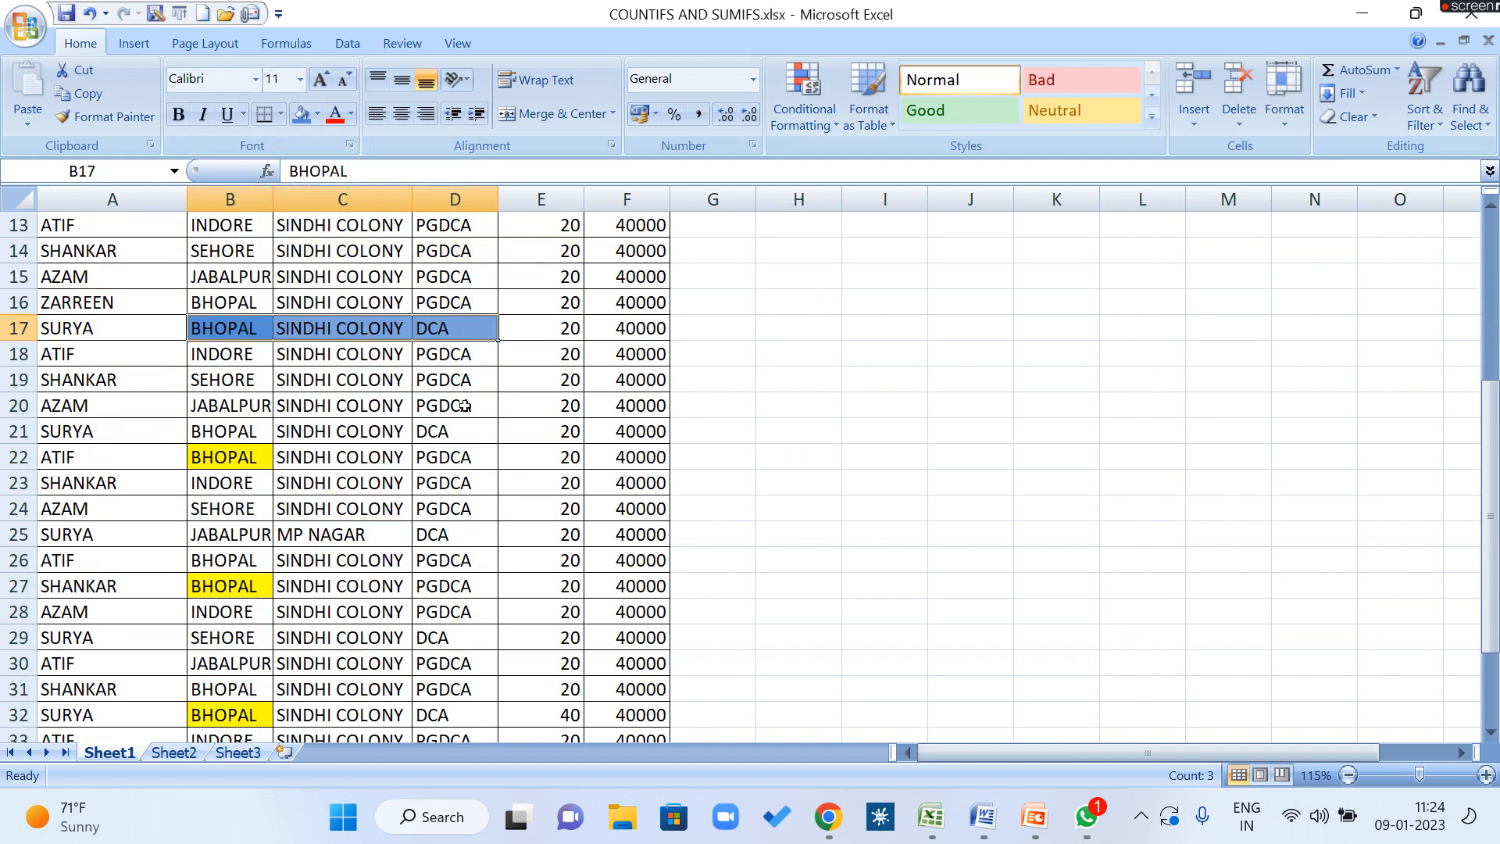
left_click_drag(471, 436, 234, 431)
left_click(301, 114)
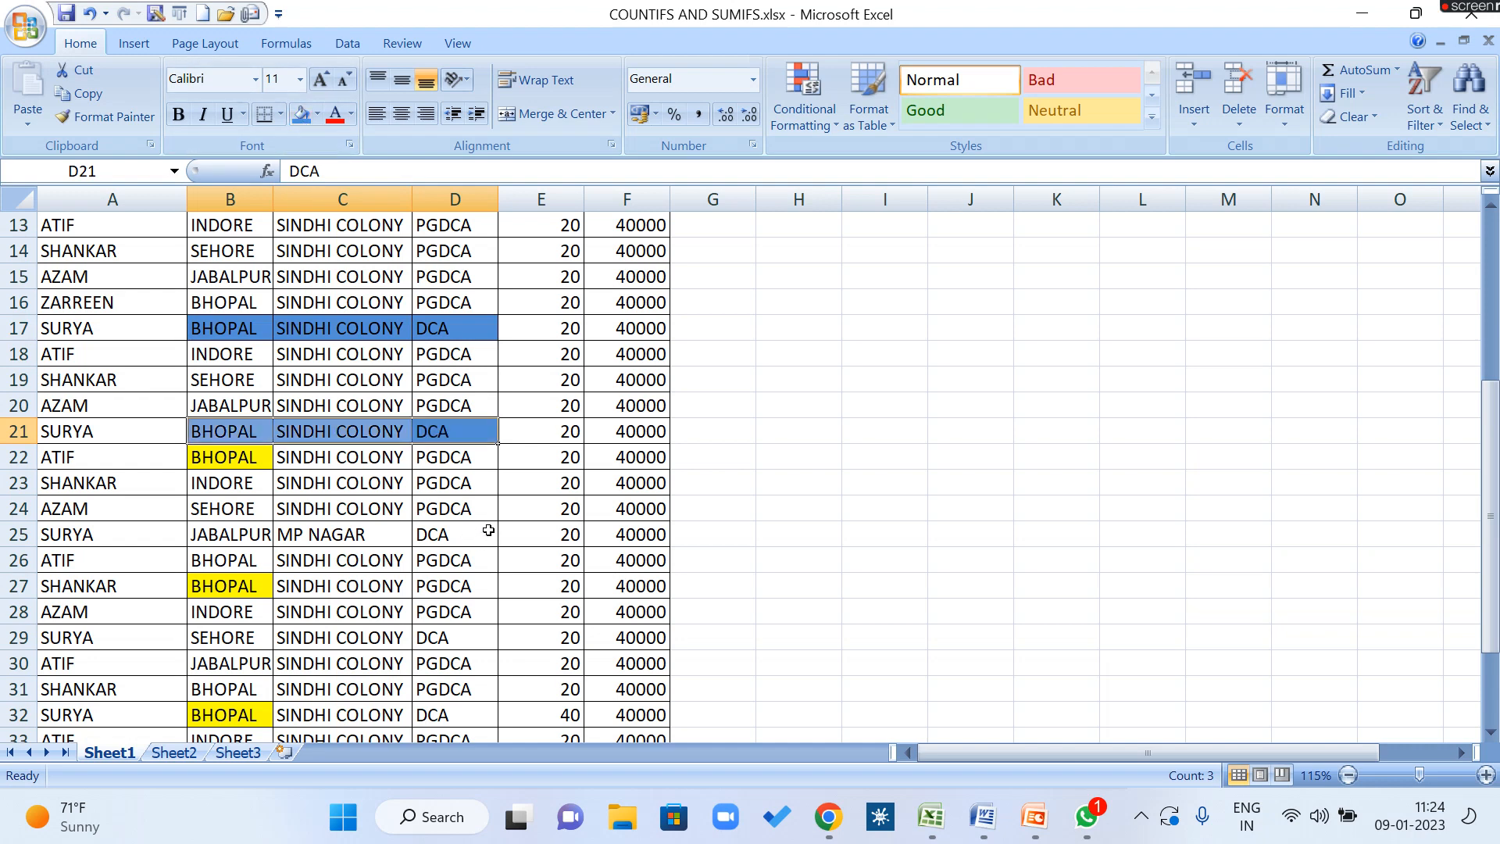
scroll(484, 532, "down", 1)
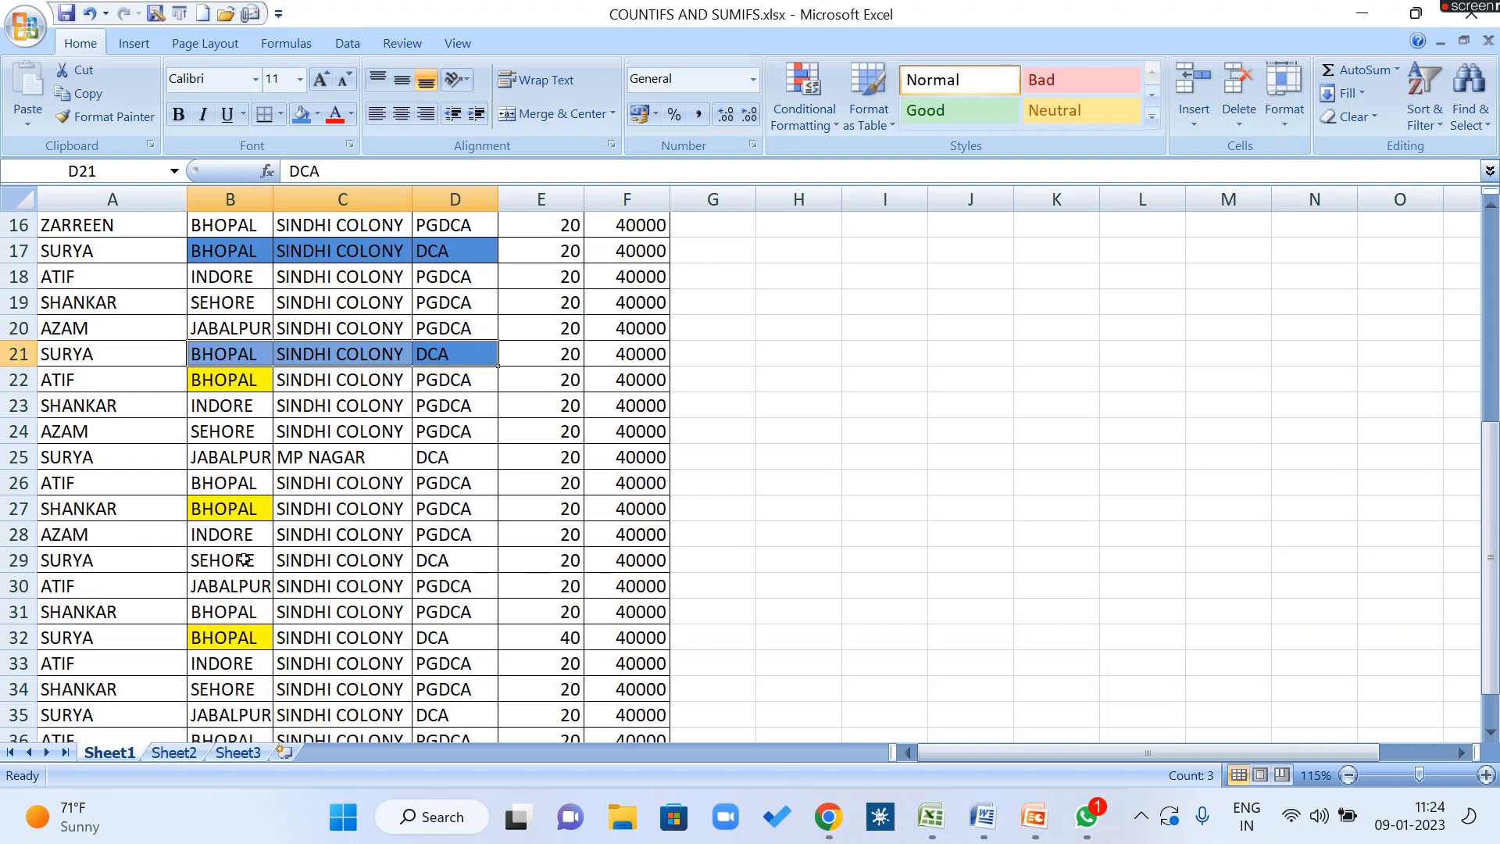
left_click_drag(458, 637, 227, 638)
left_click(301, 113)
Step: Check the H10 total by selecting the fees of the blue-highlighted records, F17, F21 and F32, together
scroll(413, 627, "down", 3)
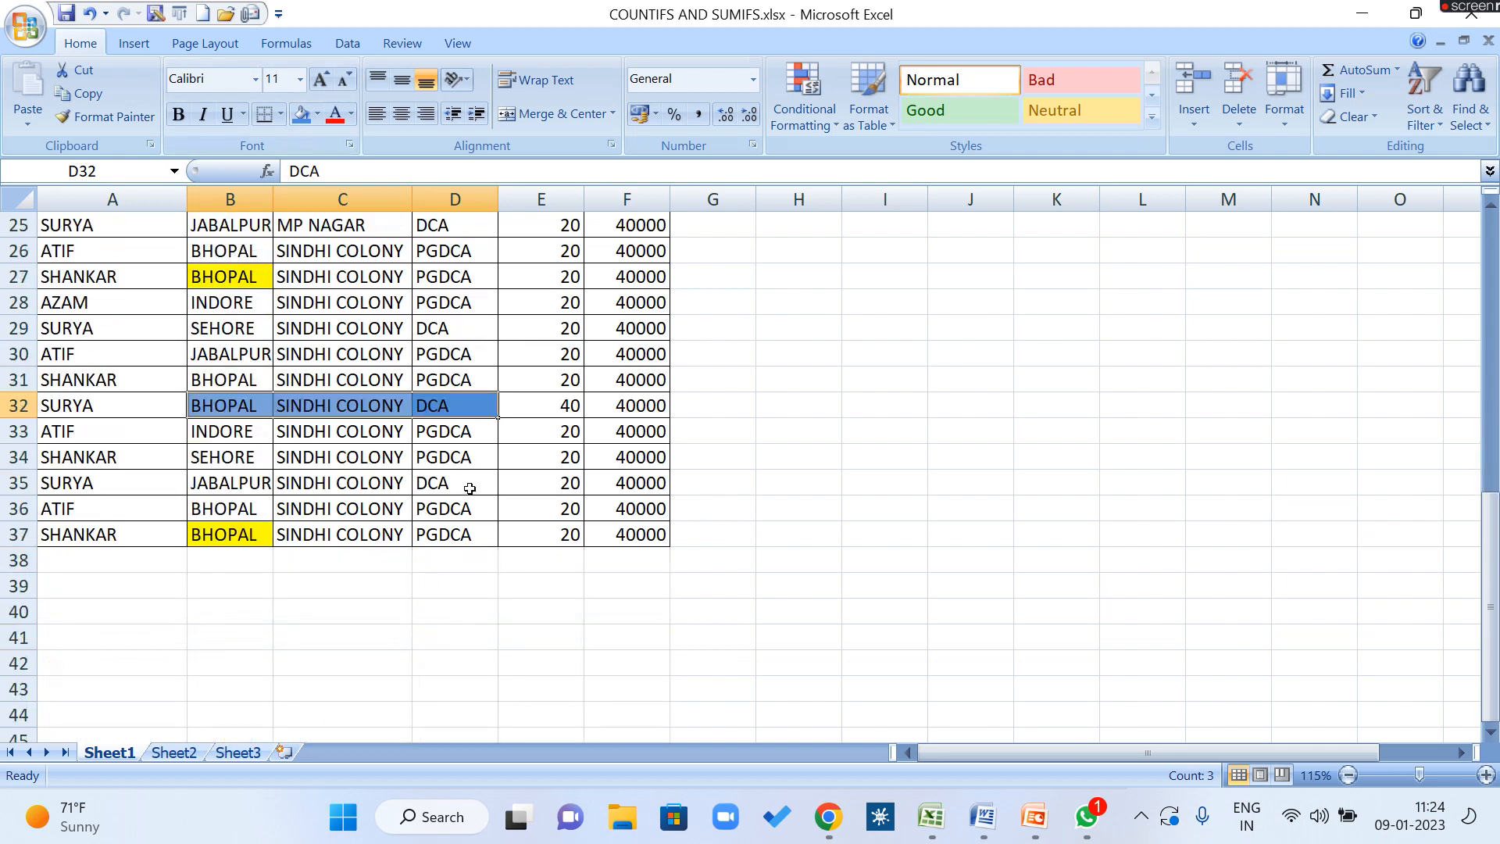
scroll(609, 530, "up", 3)
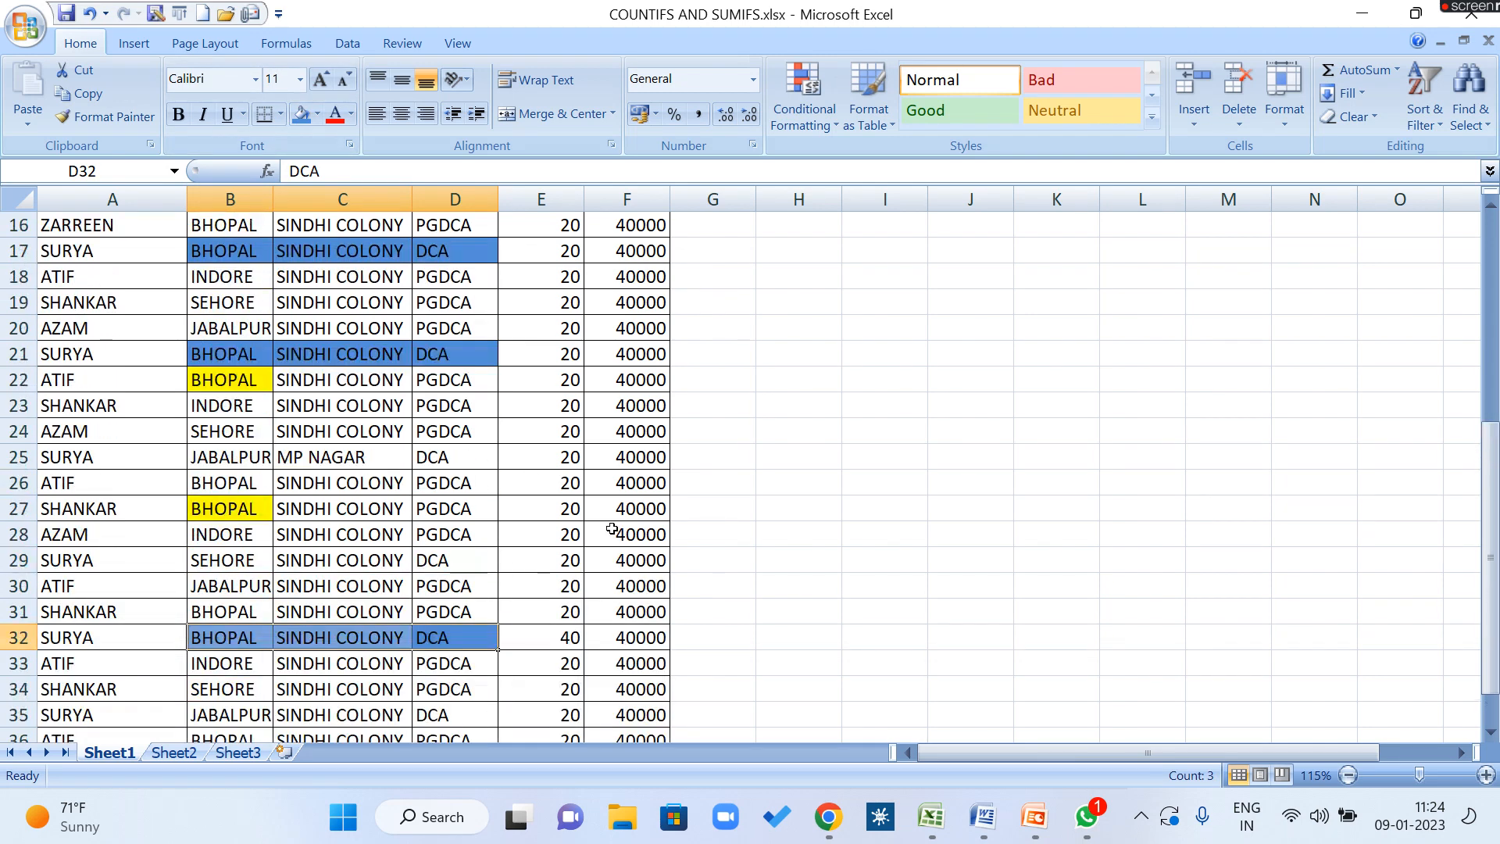
scroll(611, 529, "down", 1)
scroll(612, 529, "down", 1)
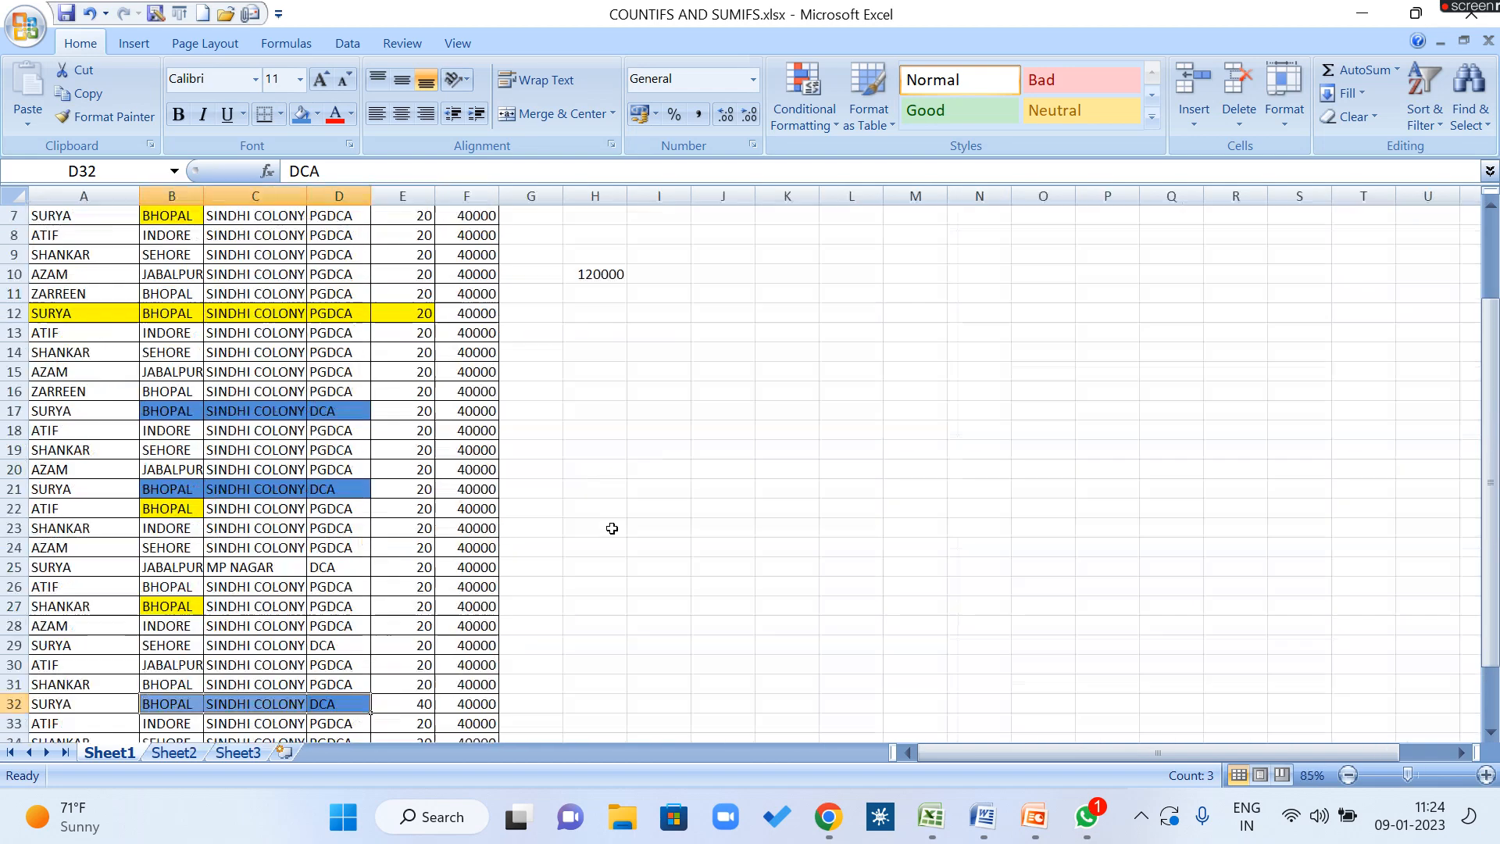
scroll(612, 529, "up", 2)
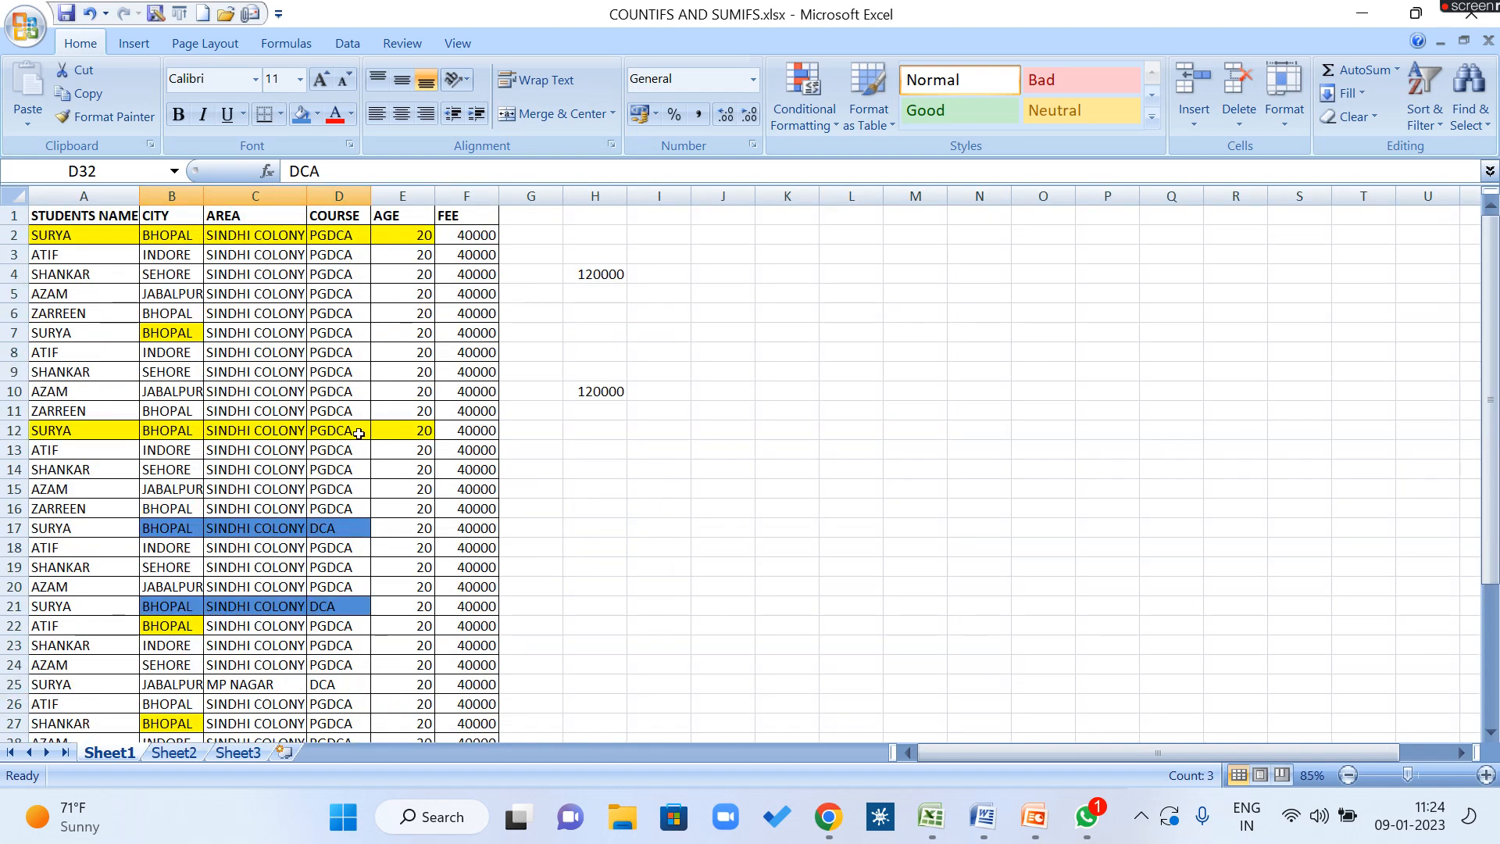
scroll(351, 500, "down", 2)
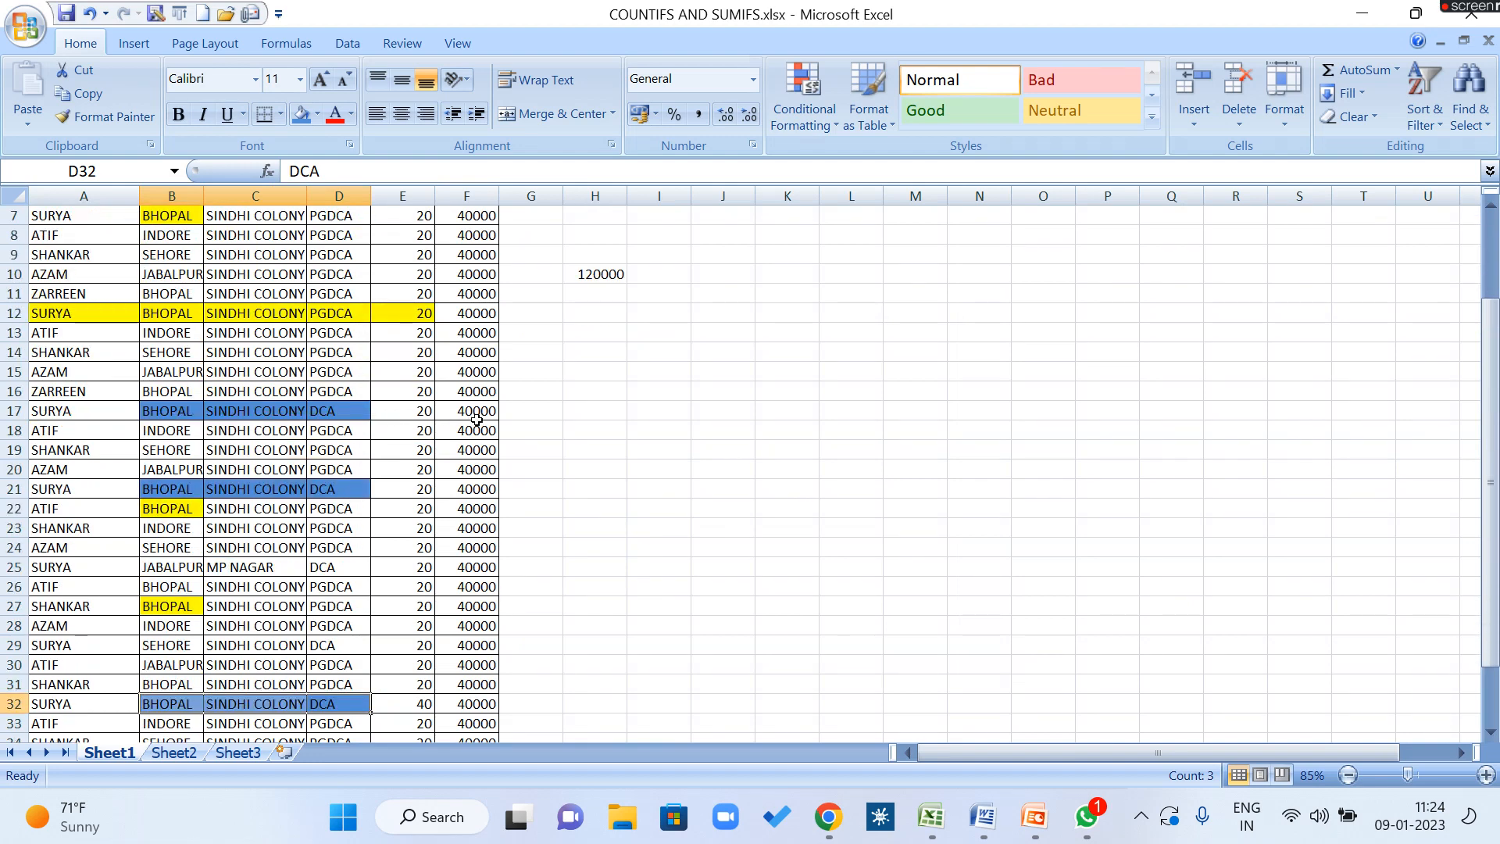
scroll(476, 418, "down", 1)
left_click(481, 353)
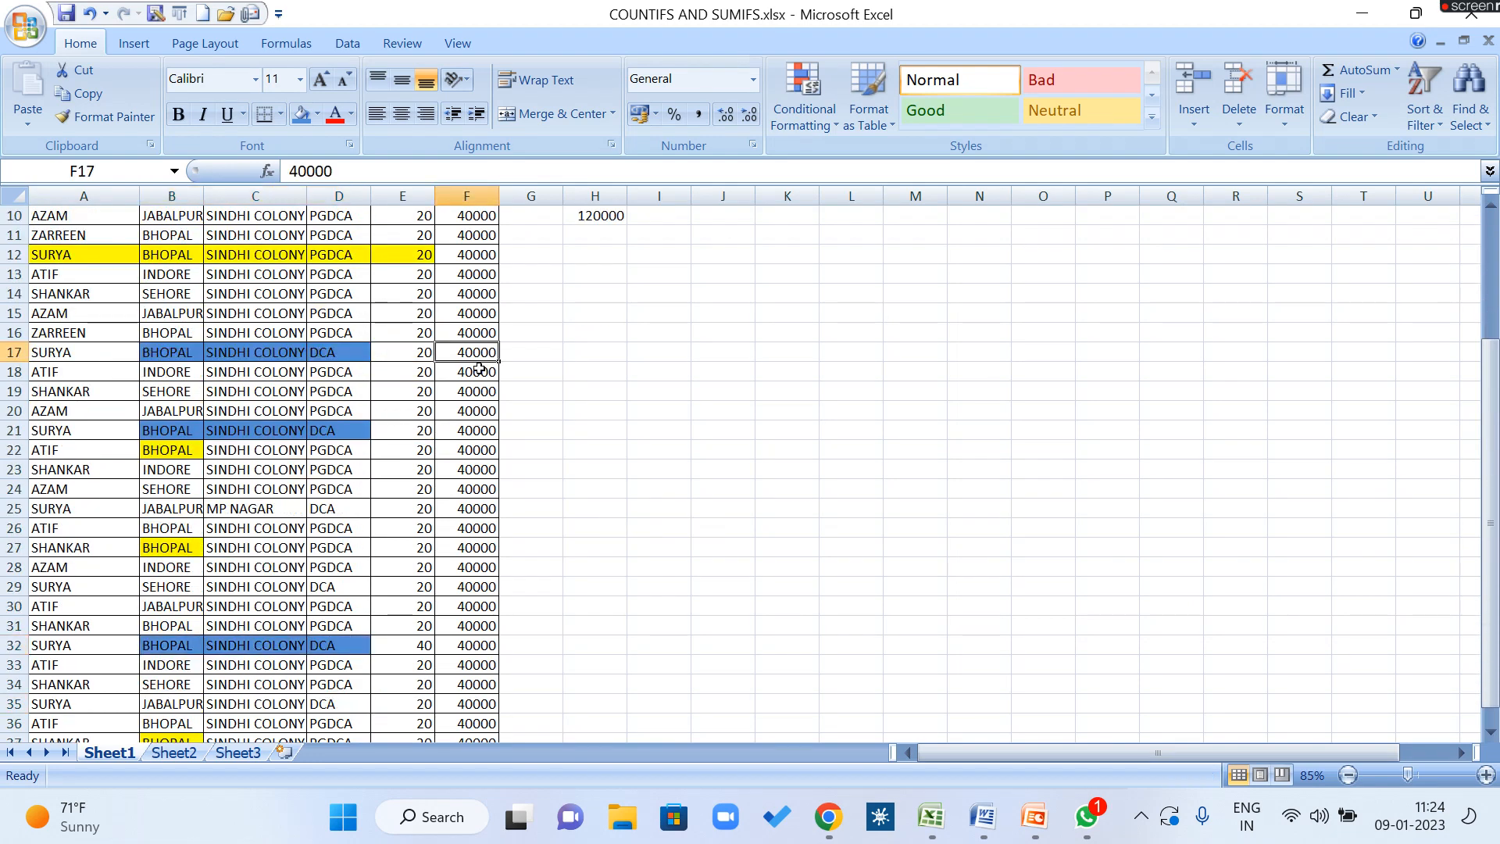
left_click(477, 428, "ctrl")
left_click(463, 651, "ctrl")
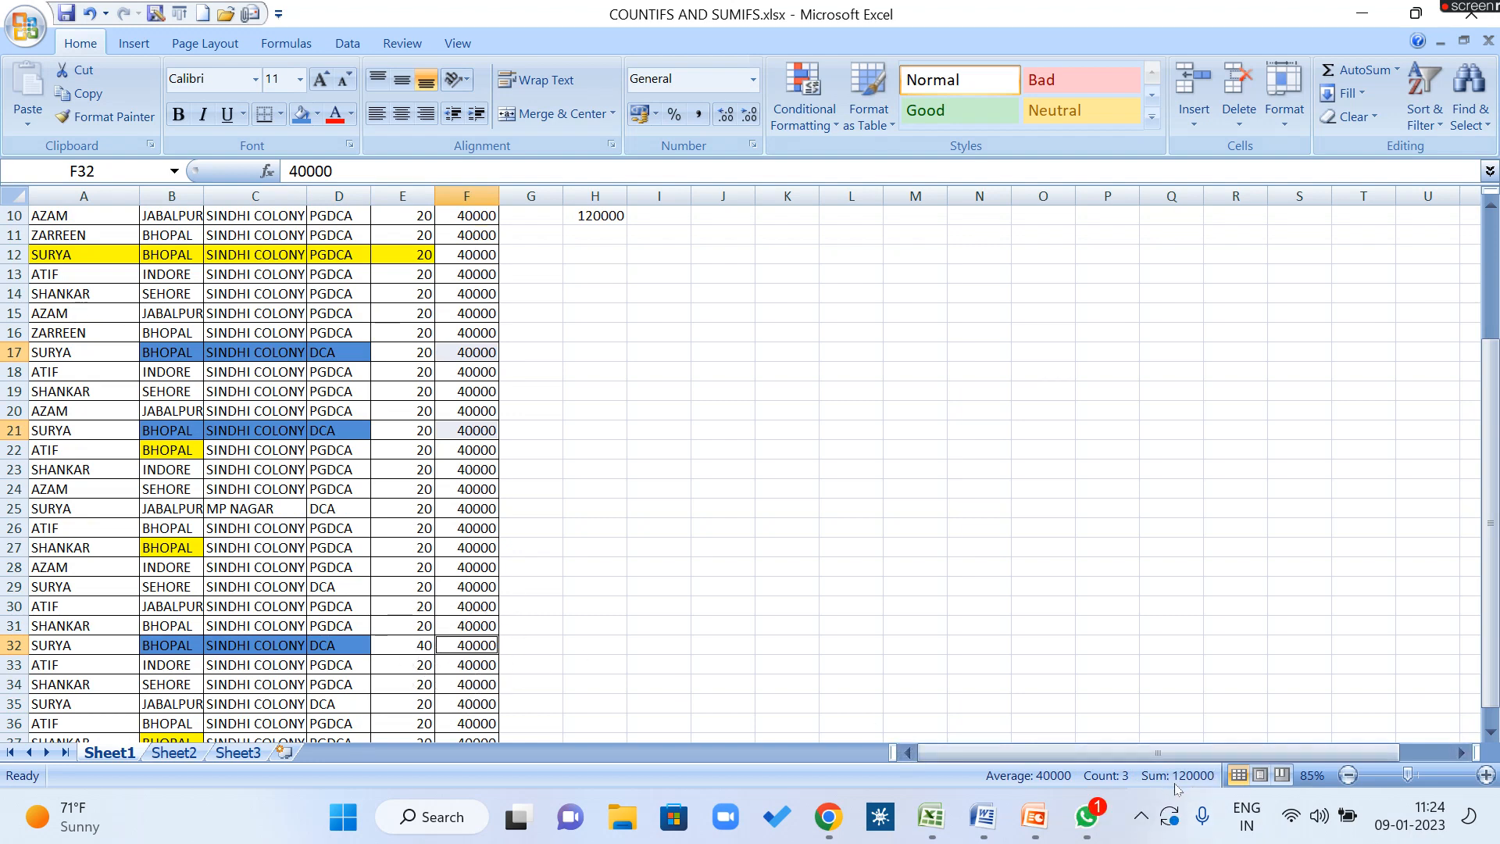
scroll(945, 566, "up", 3)
left_click(804, 450)
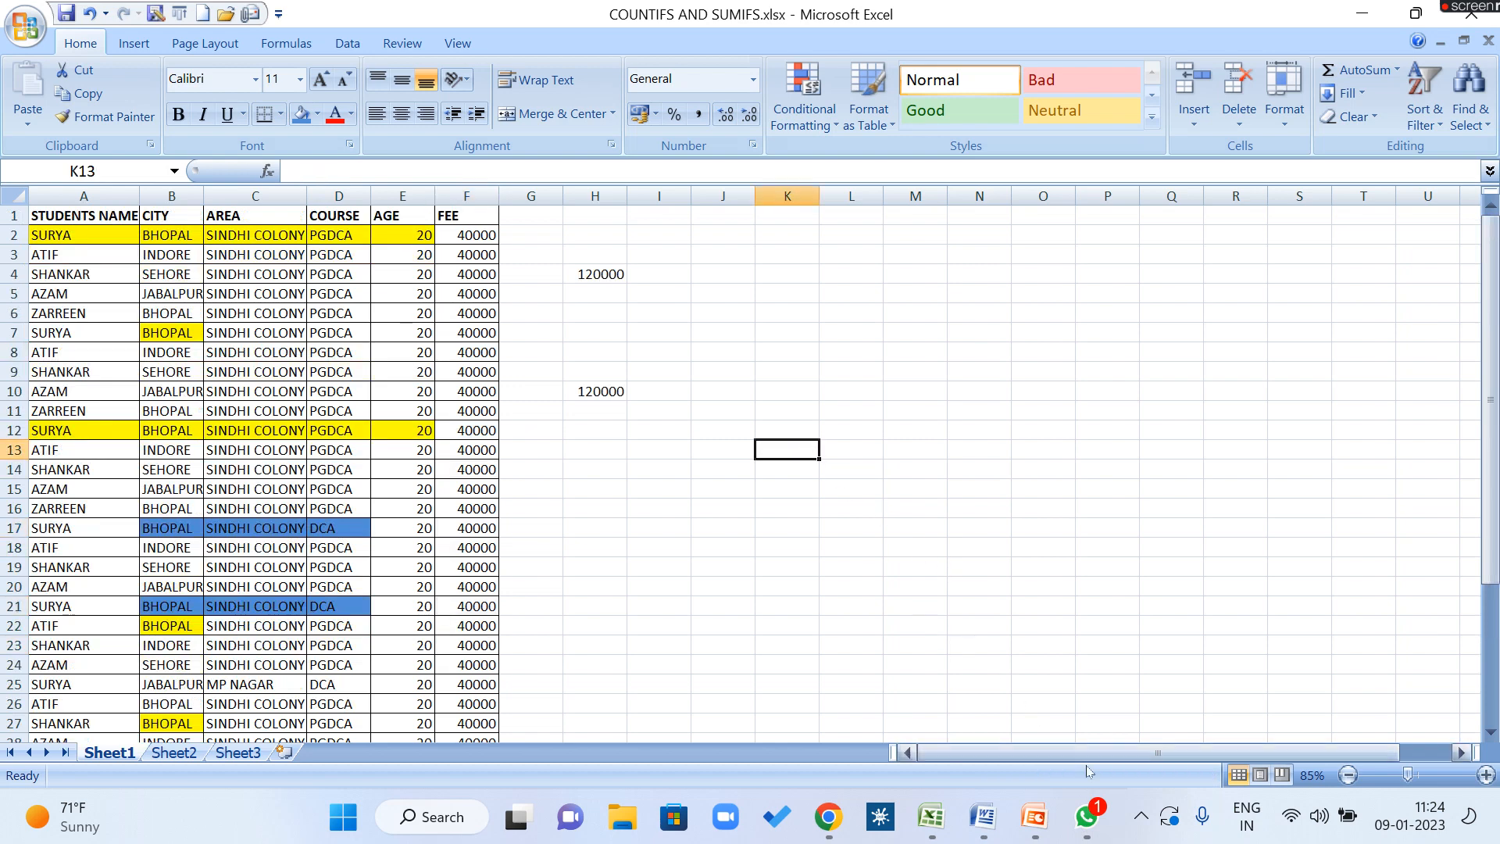
Step: Switch to FORMULA.docx in Word and open the AVERAGEIFS AND SUMIFS.xlsx workbook linked from the SUMIFS example heading
left_click(983, 816)
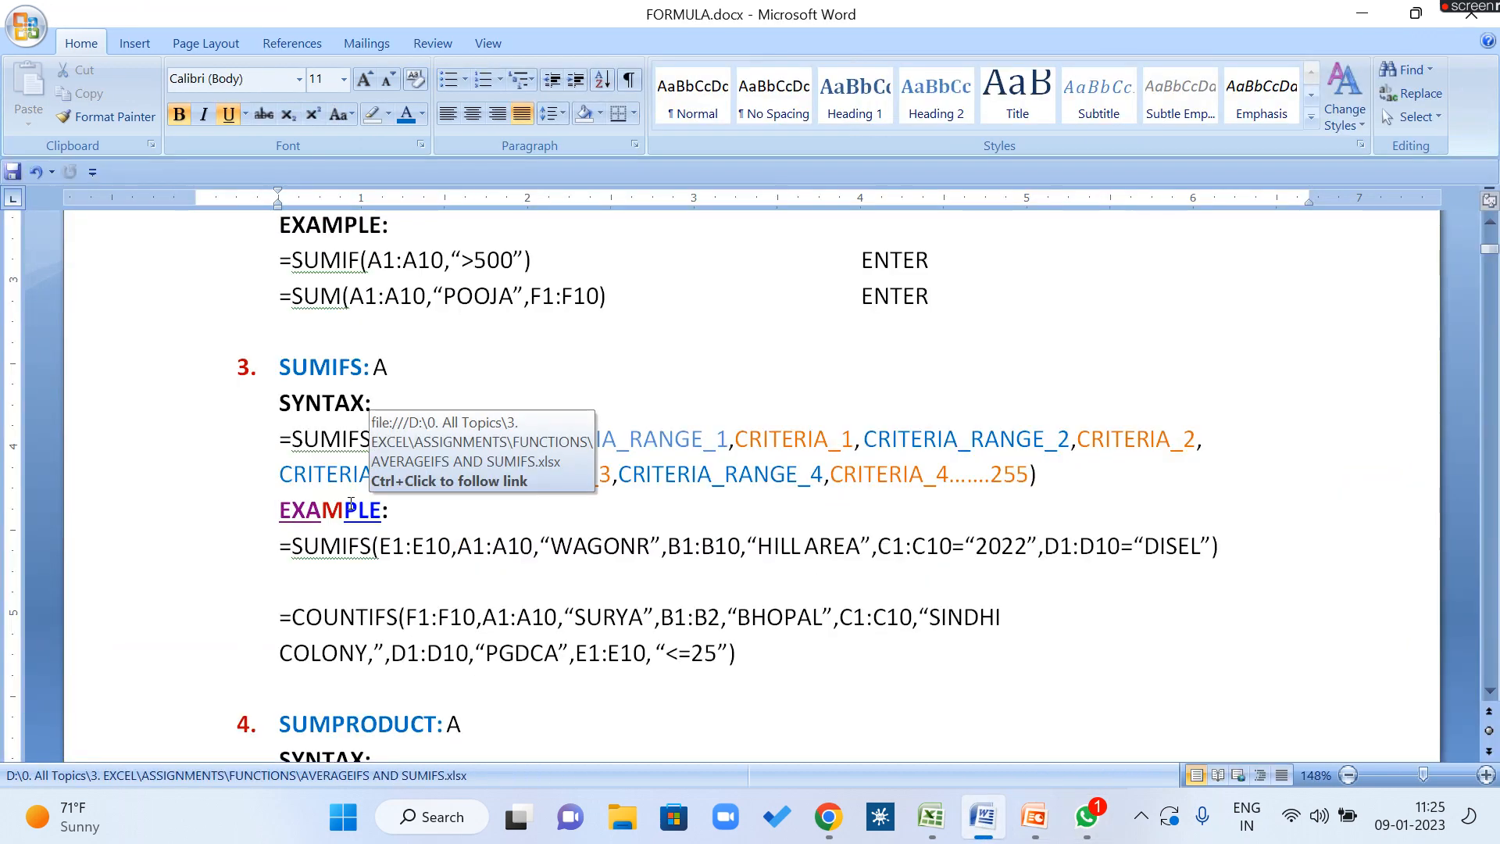
left_click(510, 571)
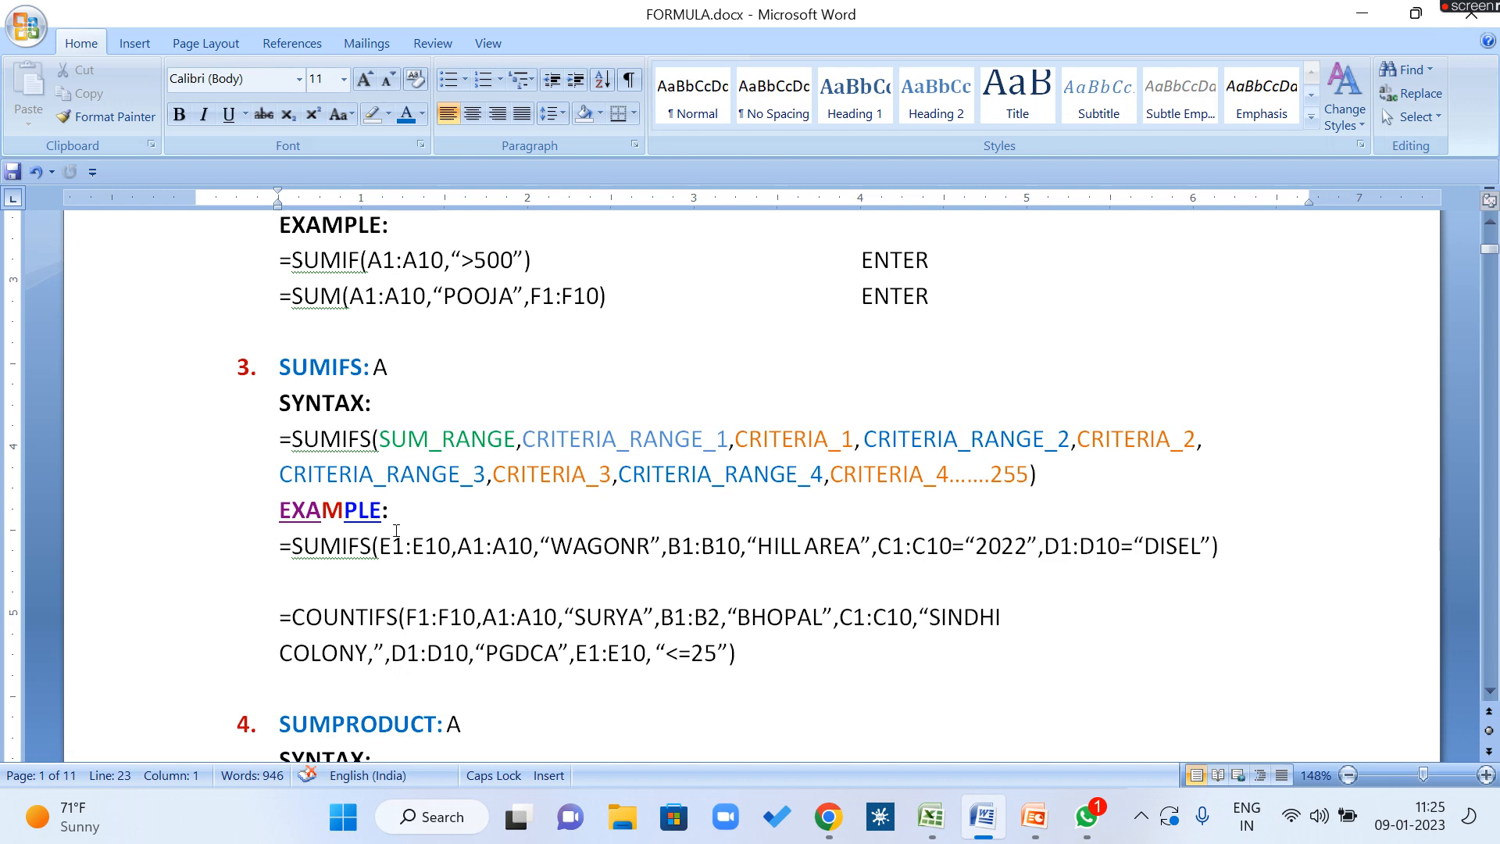
left_click(361, 515, "ctrl")
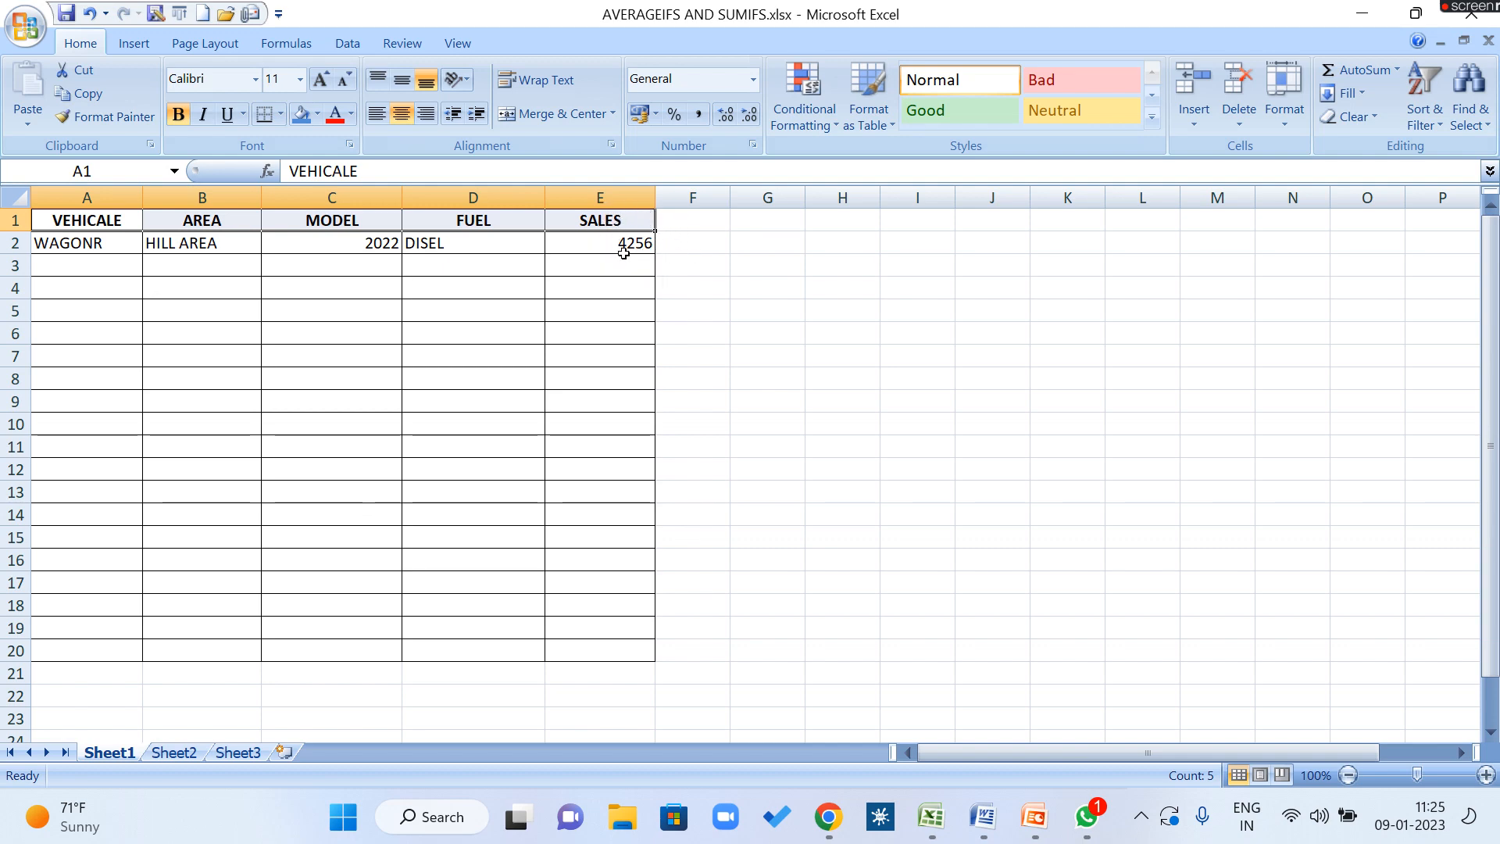
Step: Examine the sample vehicle record in A2:E2 cell by cell, covering vehicle, area, model, fuel and sales
left_click(107, 246)
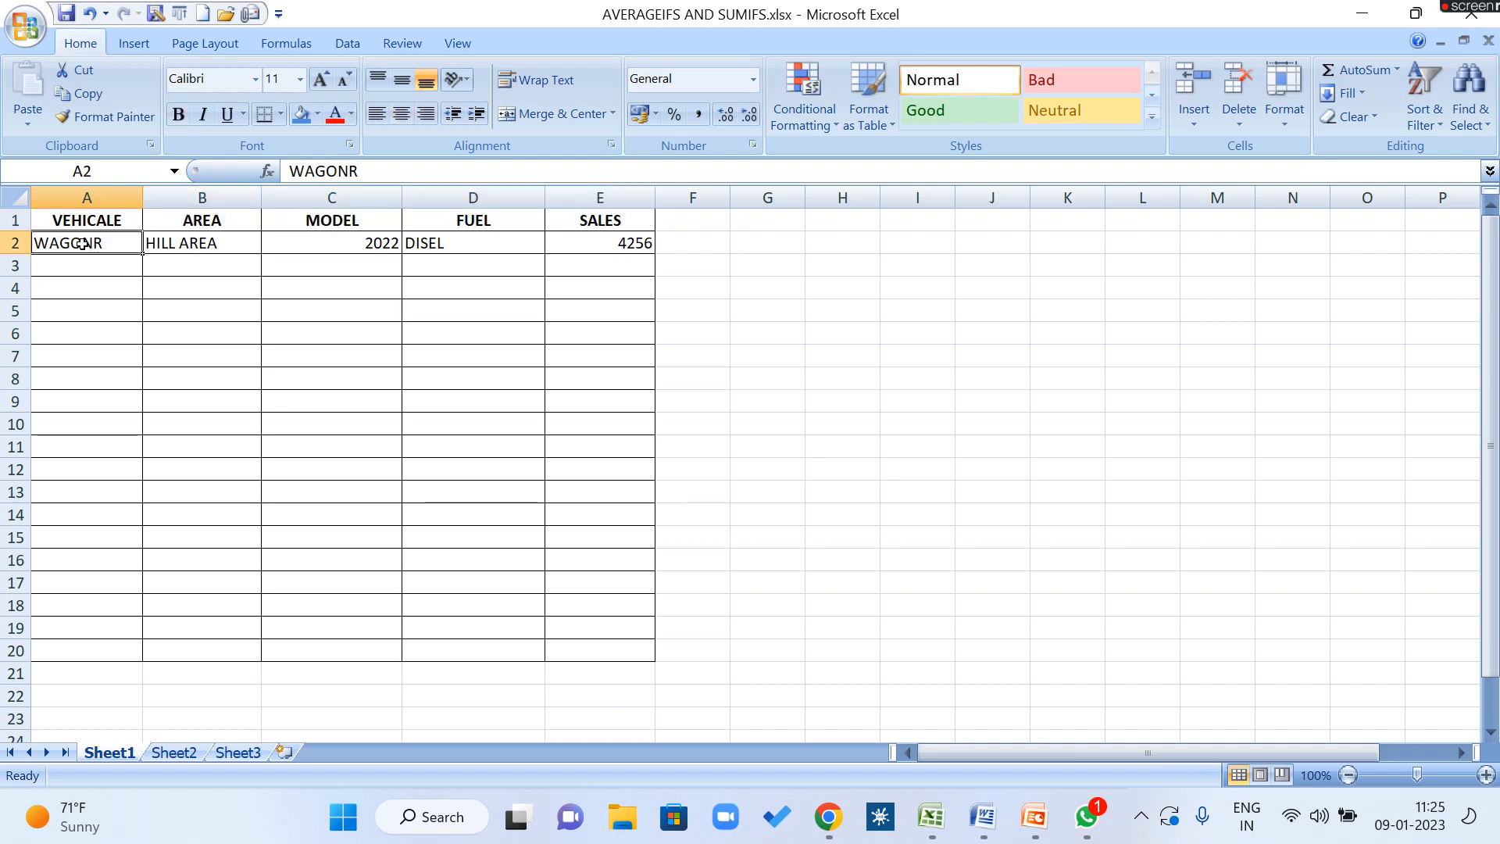
left_click(235, 243)
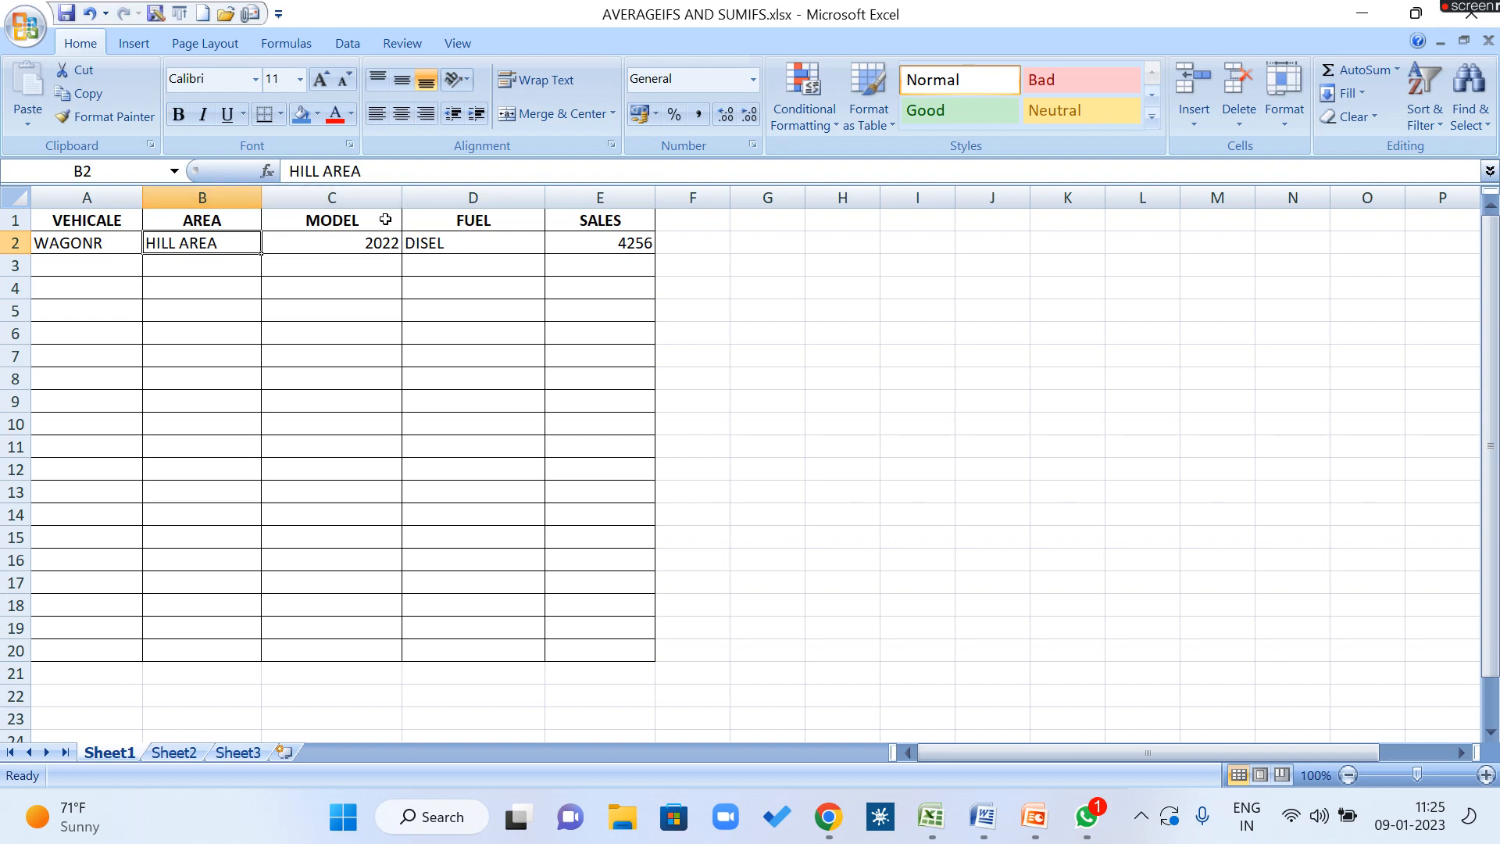
left_click(389, 245)
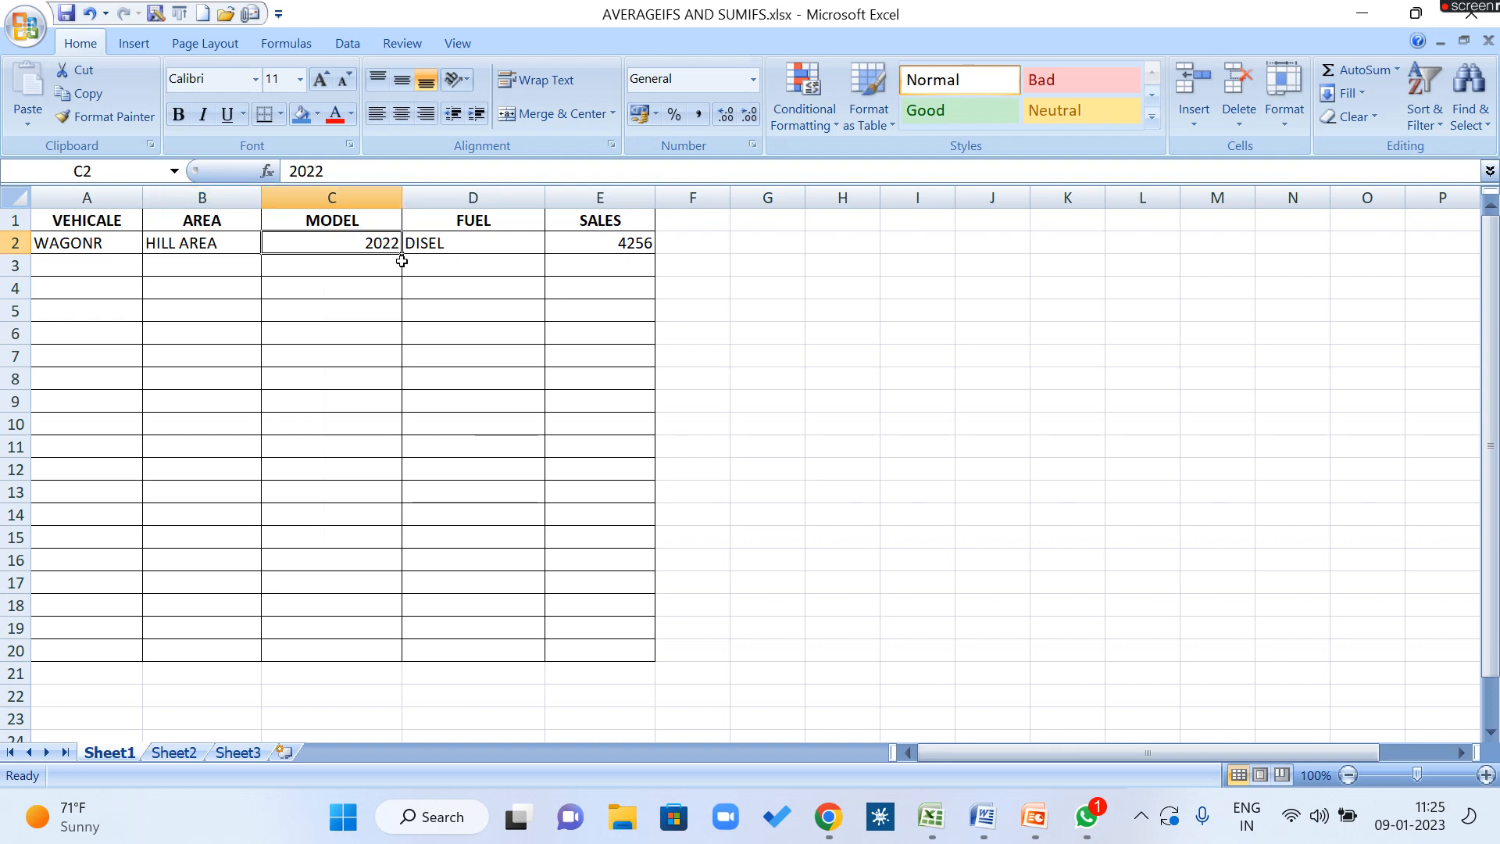
left_click(493, 245)
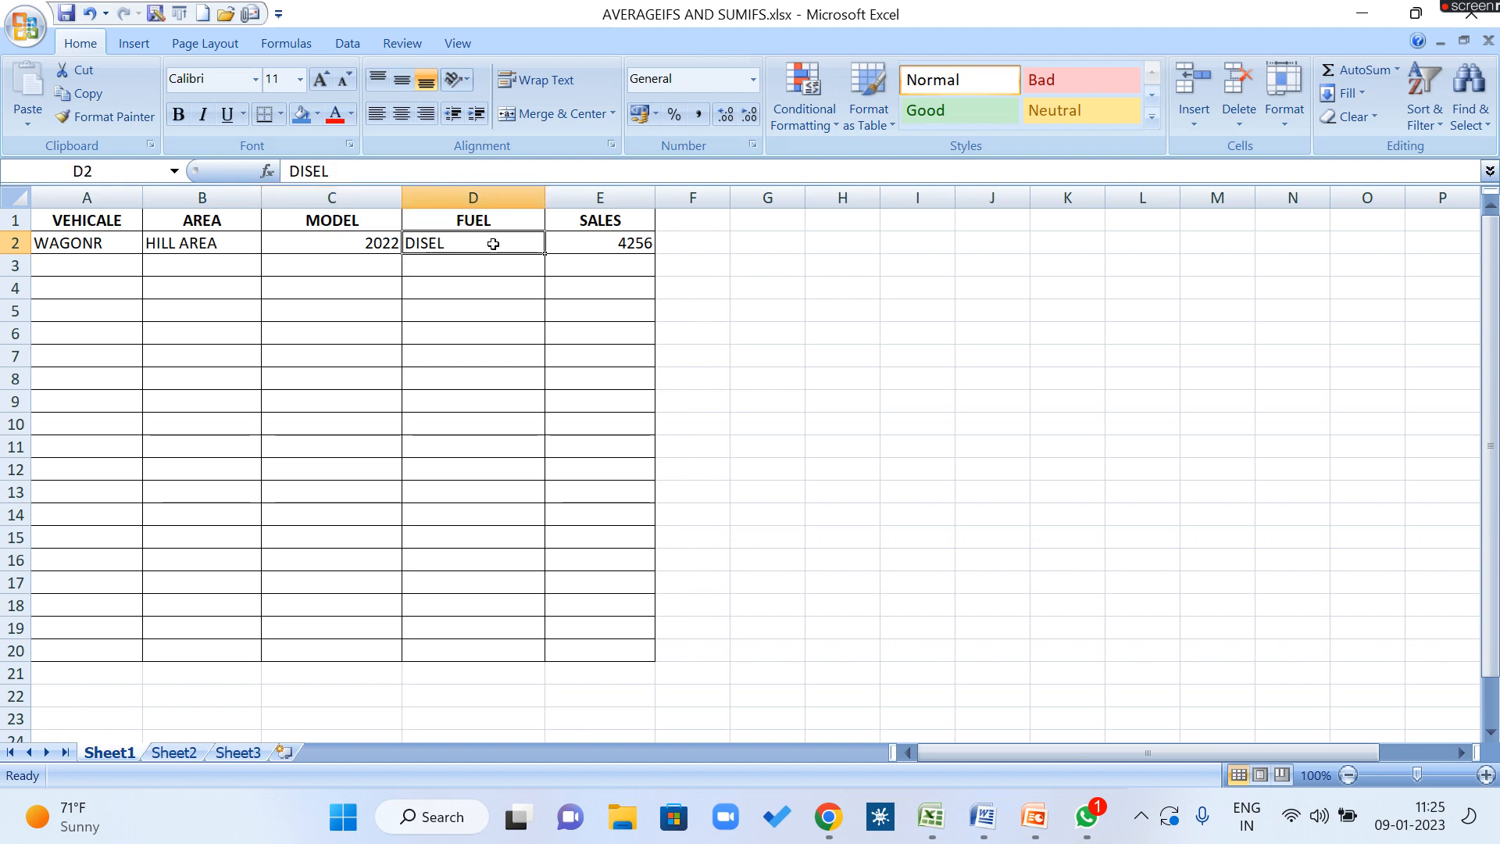
left_click(630, 244)
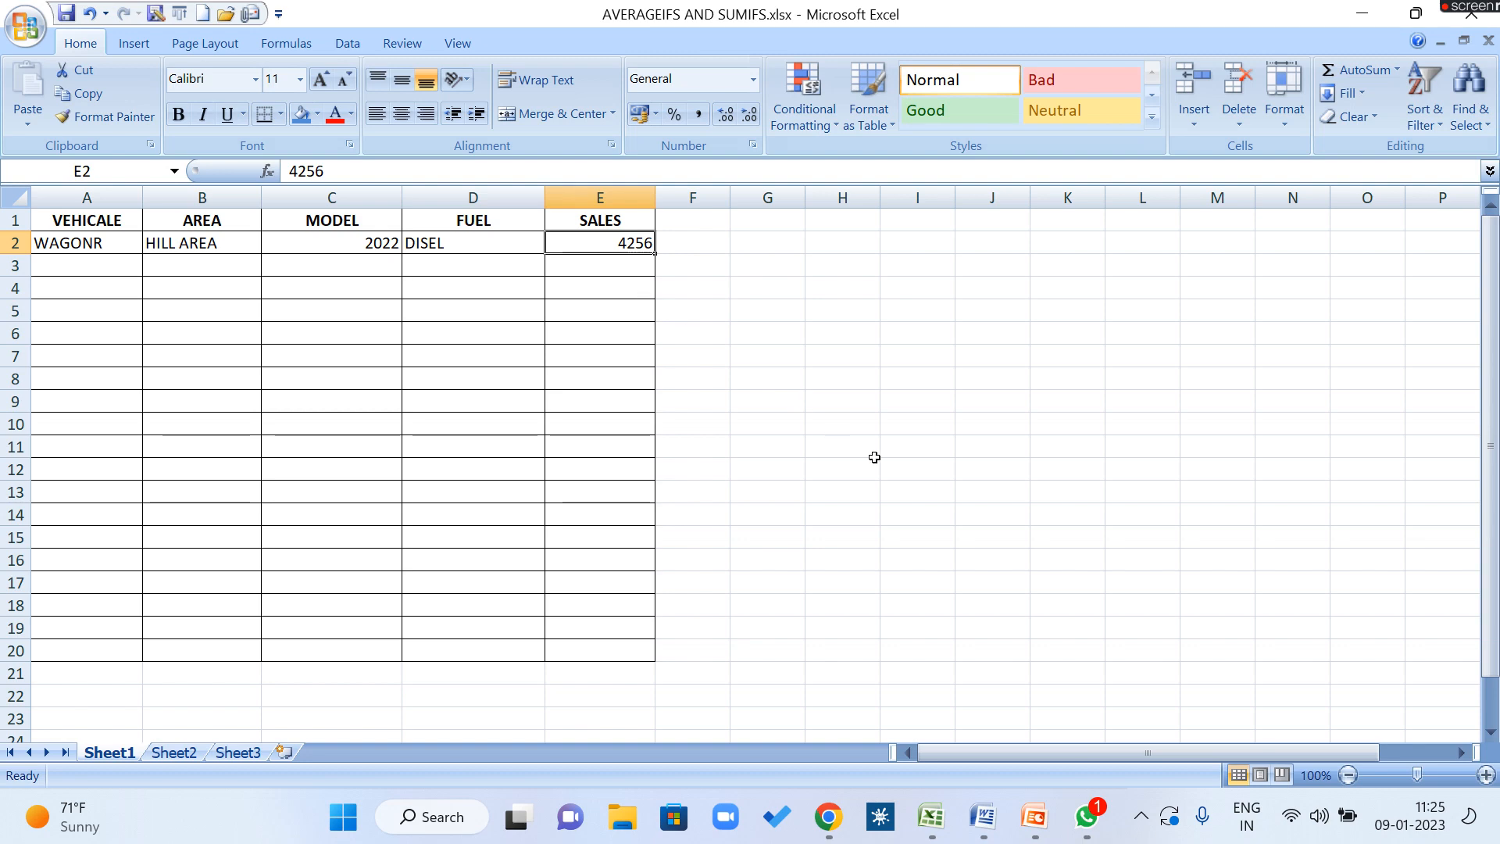
Step: Switch to FORMULA.docx in Word and review the SUM, SUMIF and SUMIFS syntax and example sections
left_click(983, 816)
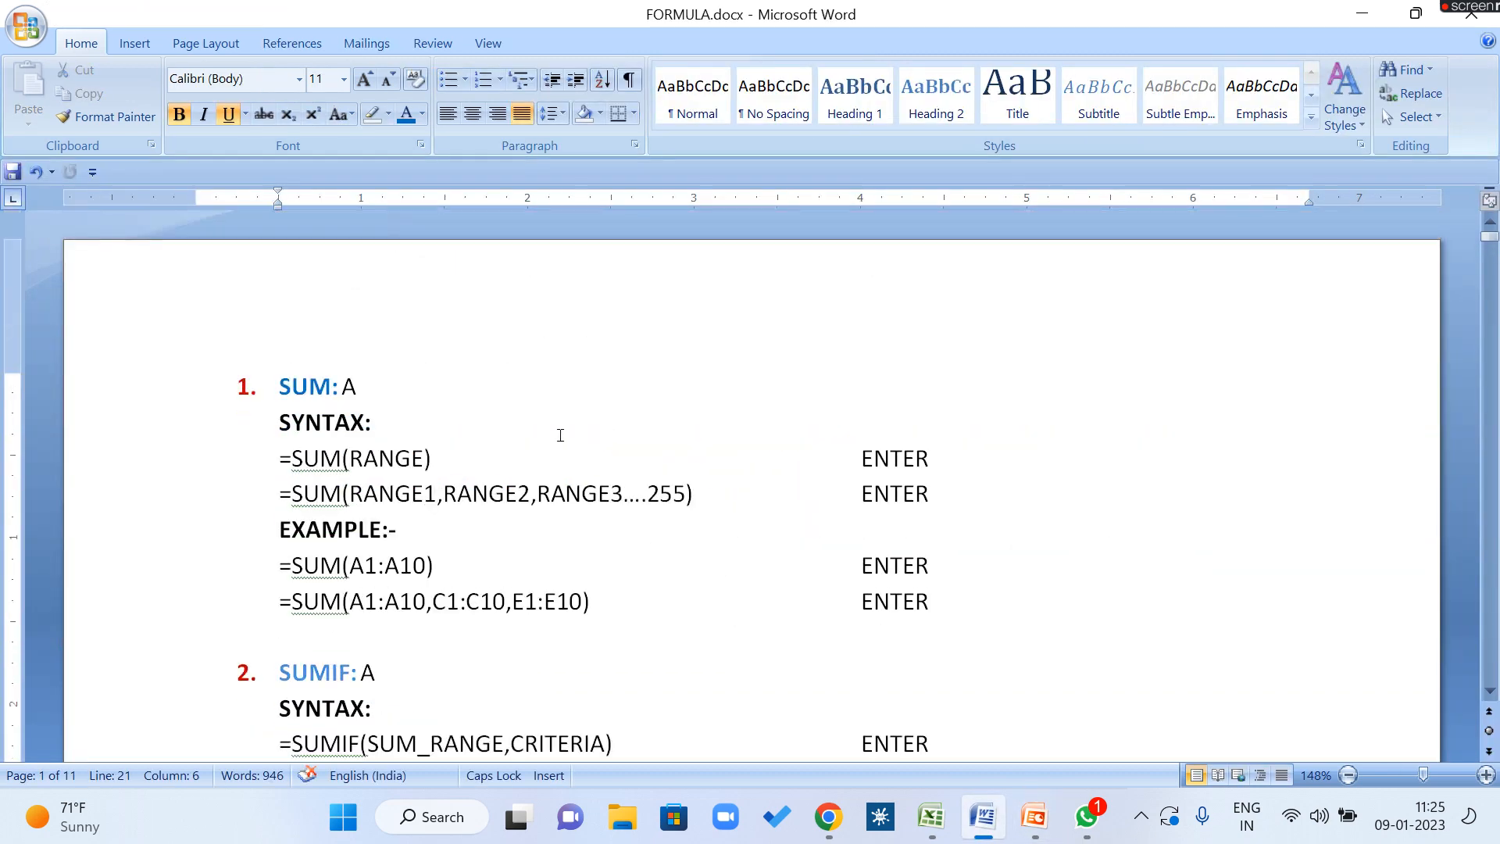
left_click(336, 387)
scroll(338, 386, "down", 3)
left_click(318, 342)
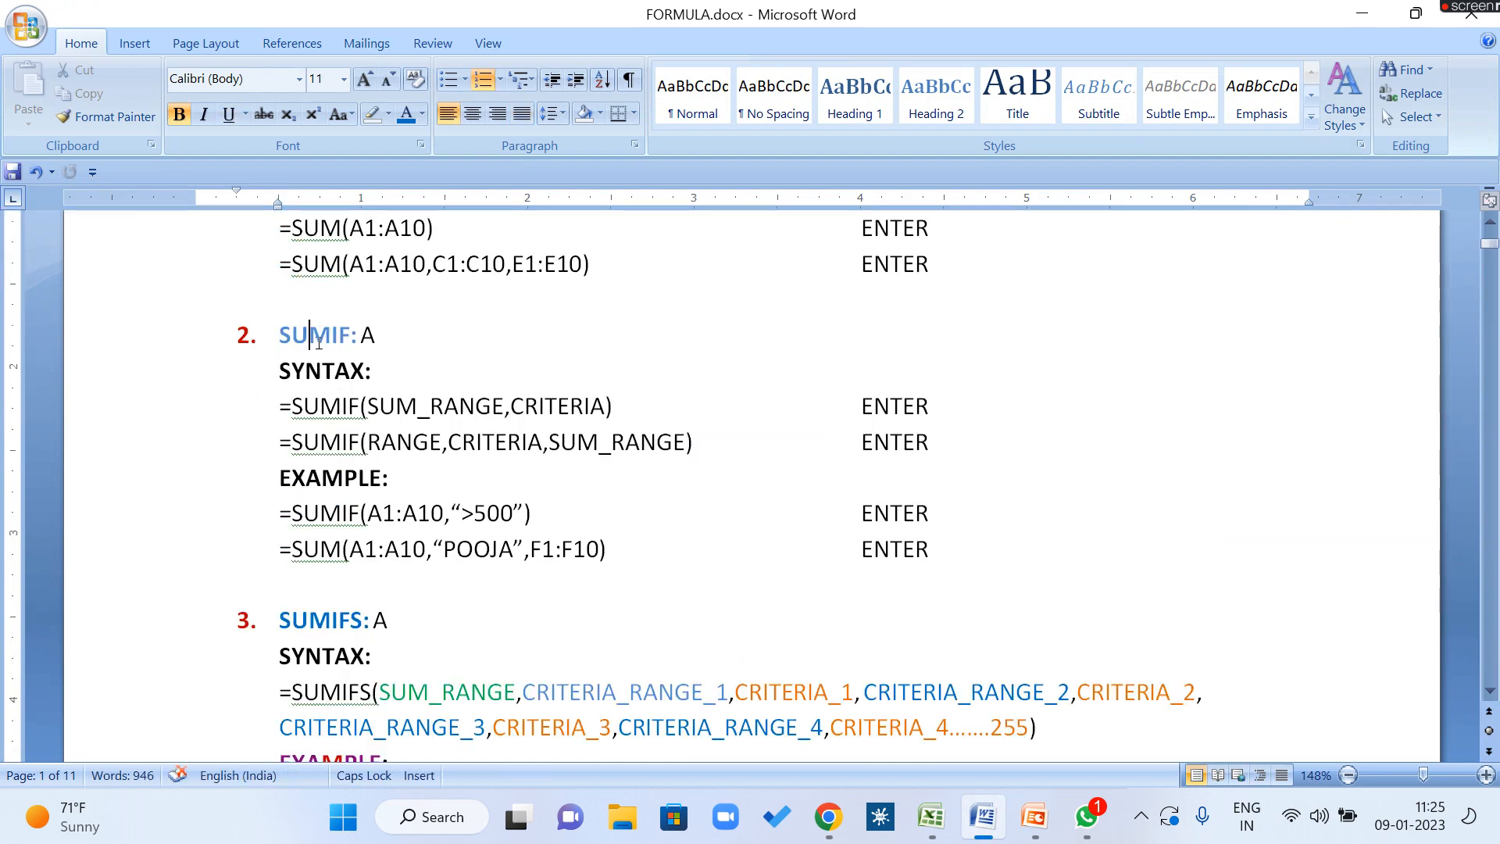
scroll(318, 342, "down", 3)
left_click_drag(286, 283, 952, 550)
scroll(646, 435, "up", 7)
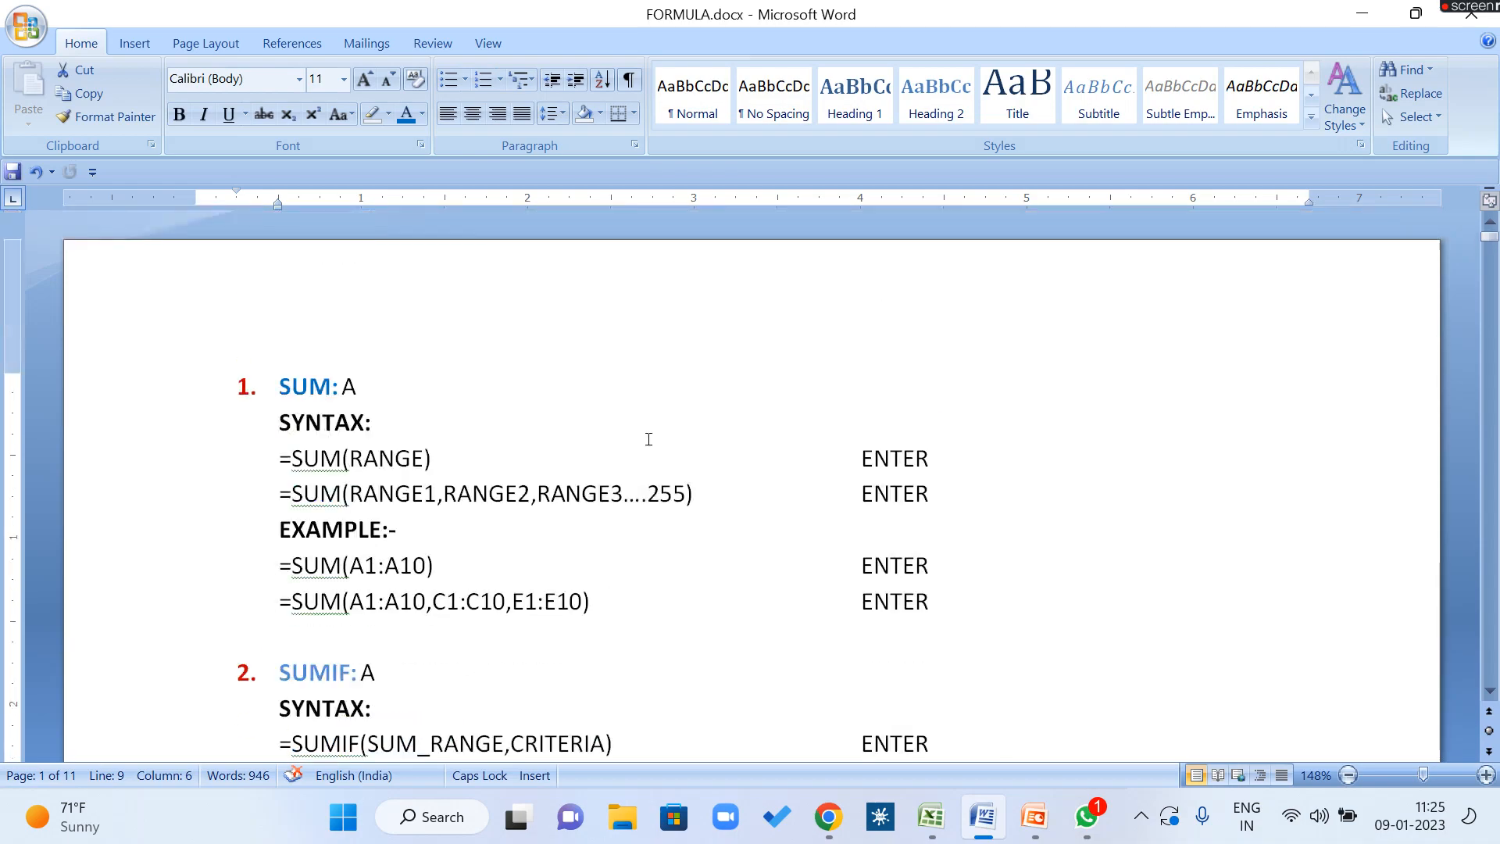